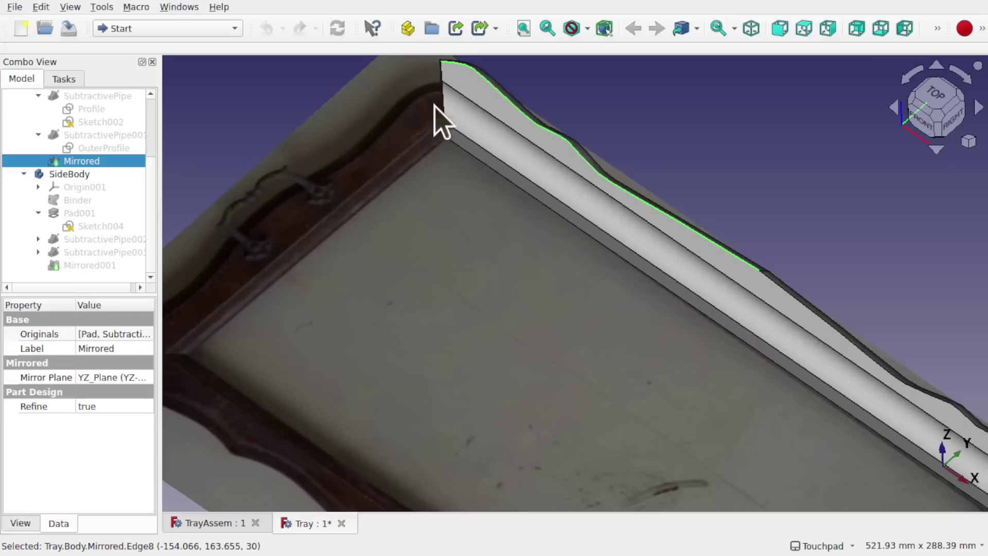
Step: Show the Mirrored001 feature of SideBody alongside the mirrored TopBody
left_click(77, 175)
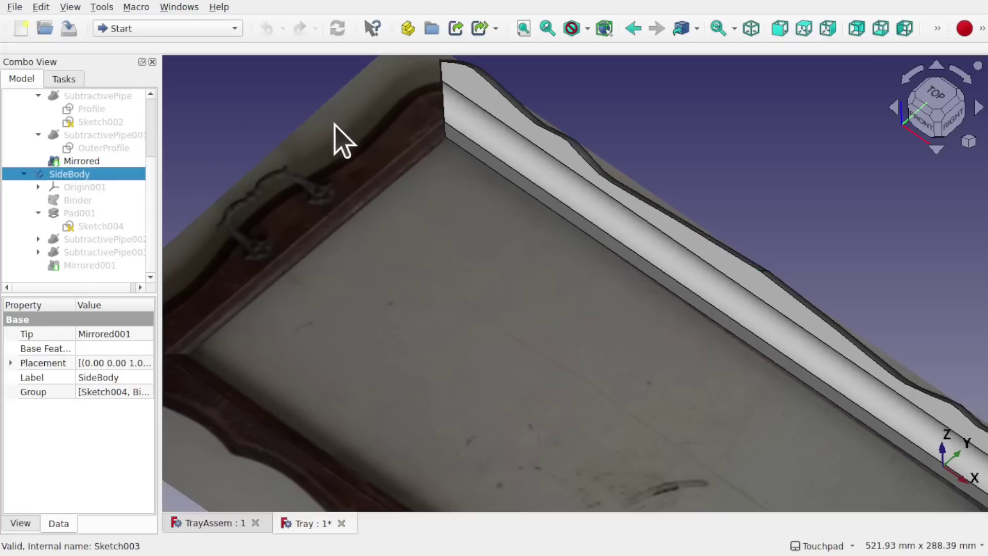
left_click(82, 265)
left_click(422, 282)
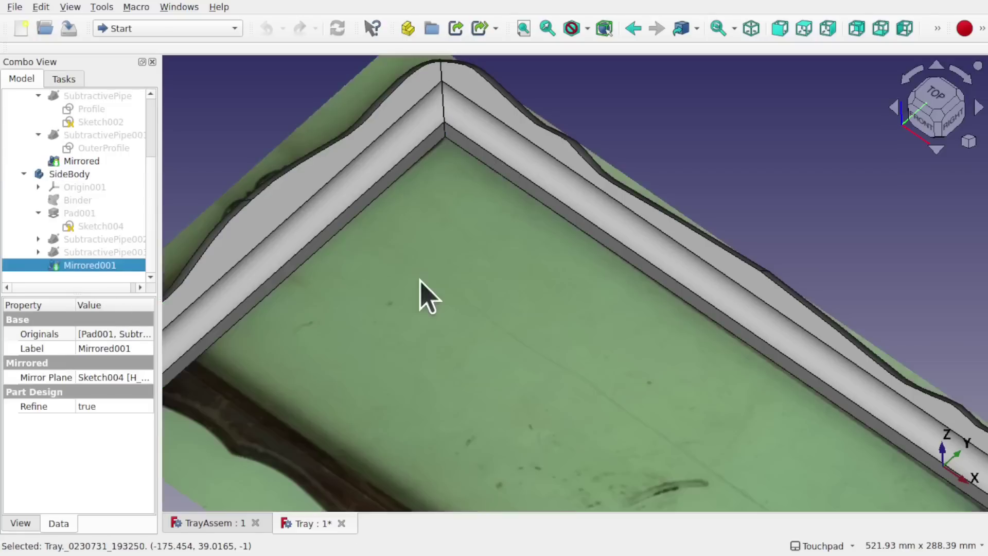
Step: Examine the mitred corner where the side and top frame pieces meet, from both inside and outside the frame
left_click_drag(422, 283, 480, 321, "alt")
scroll(404, 101, "up", 8)
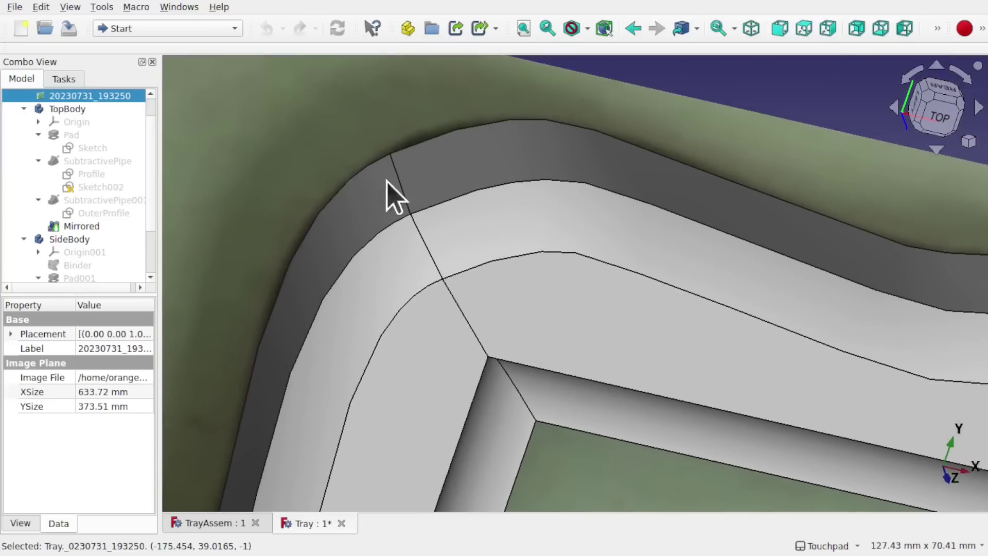
left_click_drag(390, 227, 376, 308, "alt")
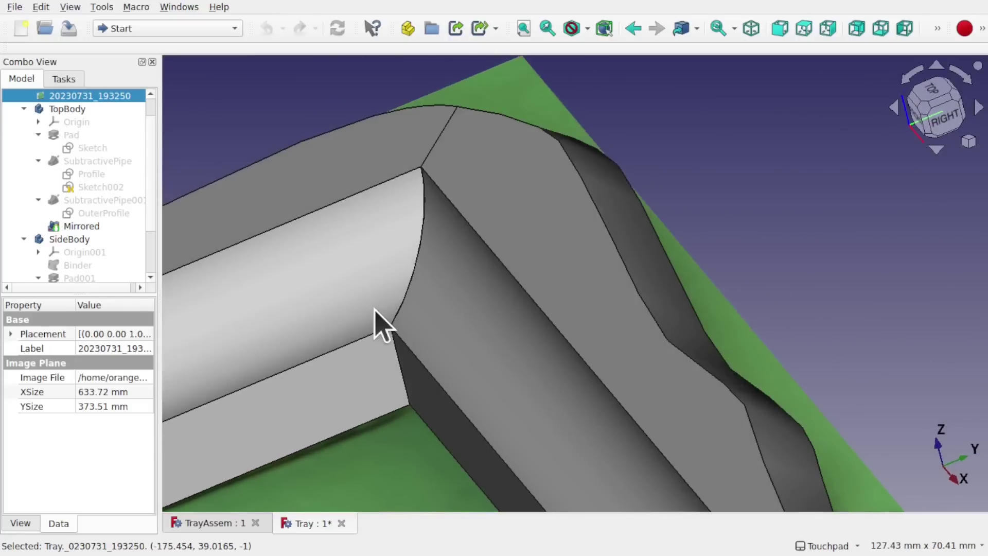
left_click_drag(374, 308, 376, 294, "alt")
left_click_drag(425, 140, 510, 275, "alt")
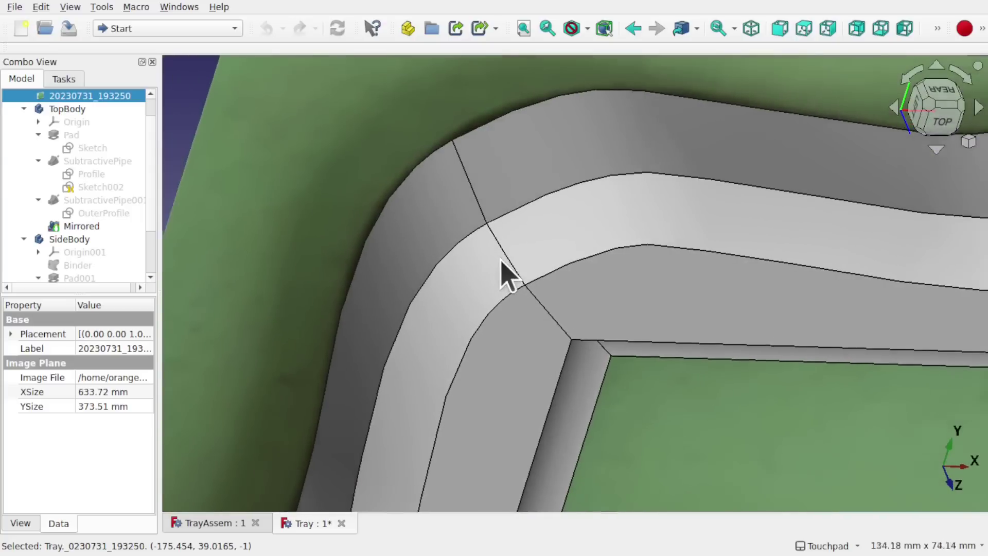
scroll(502, 261, "down", 5)
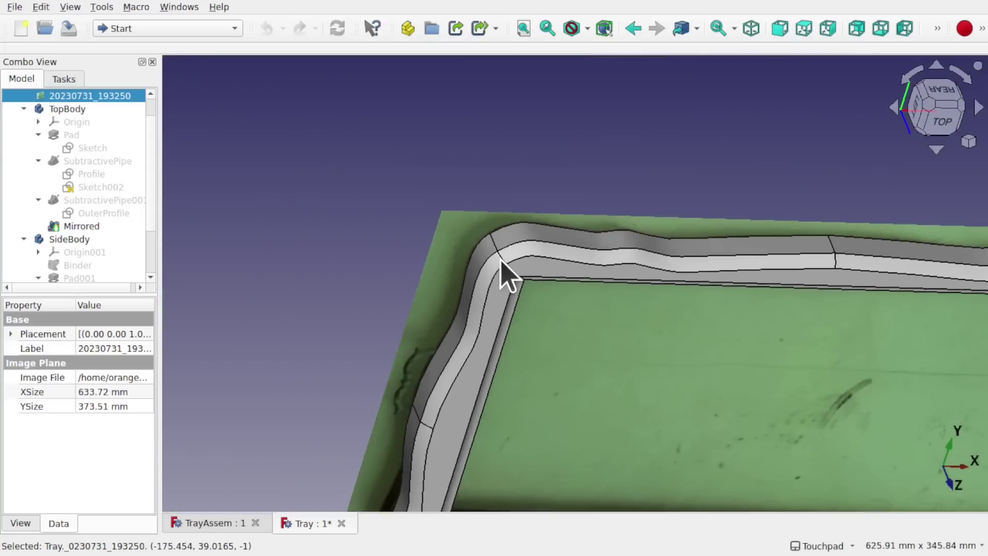
Step: Hide the mirrored features of both TopBody and SideBody so only the reference photo is displayed
left_click(592, 281)
key("space")
left_click(493, 329)
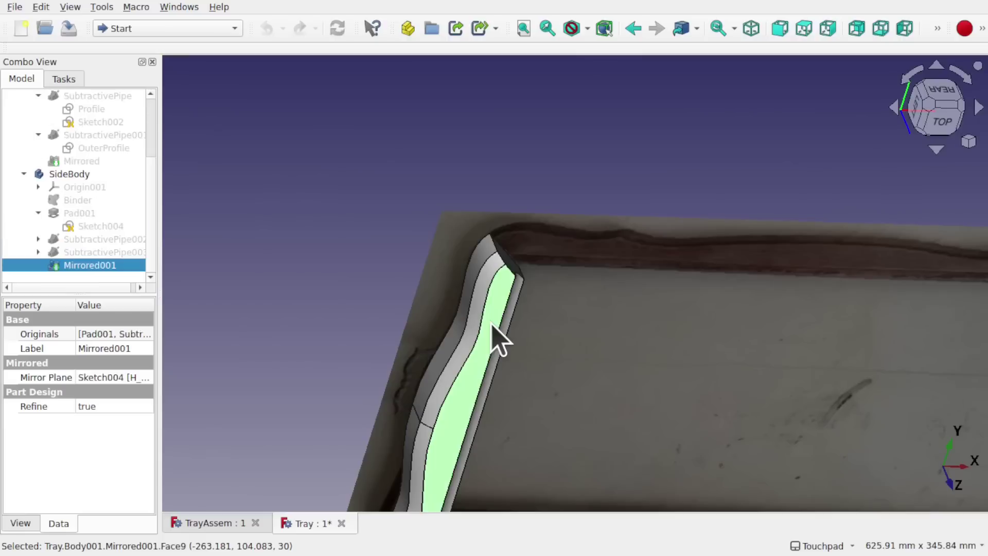
key("space")
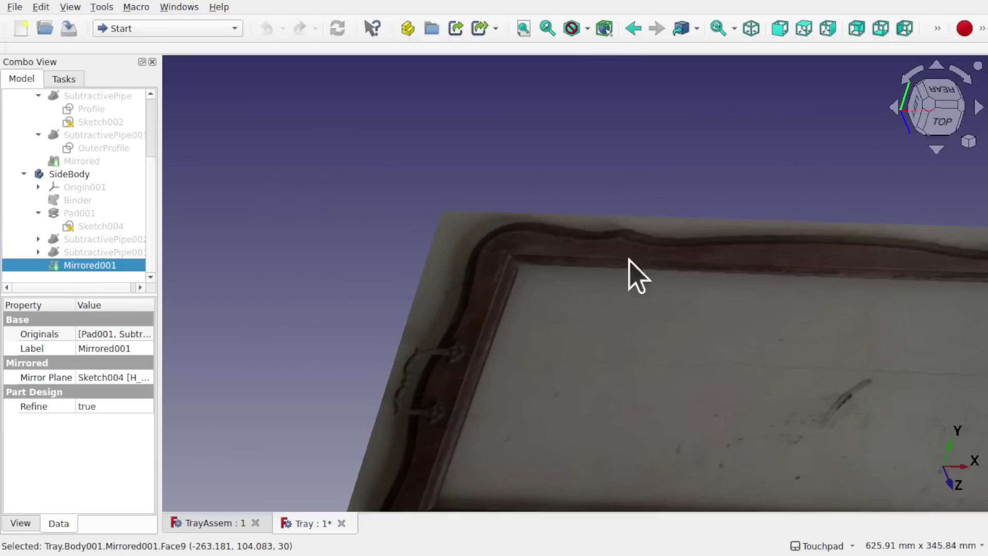
Step: Switch to the TrayAssem document and inspect the assembled four-piece tray frame from several angles
left_click(211, 524)
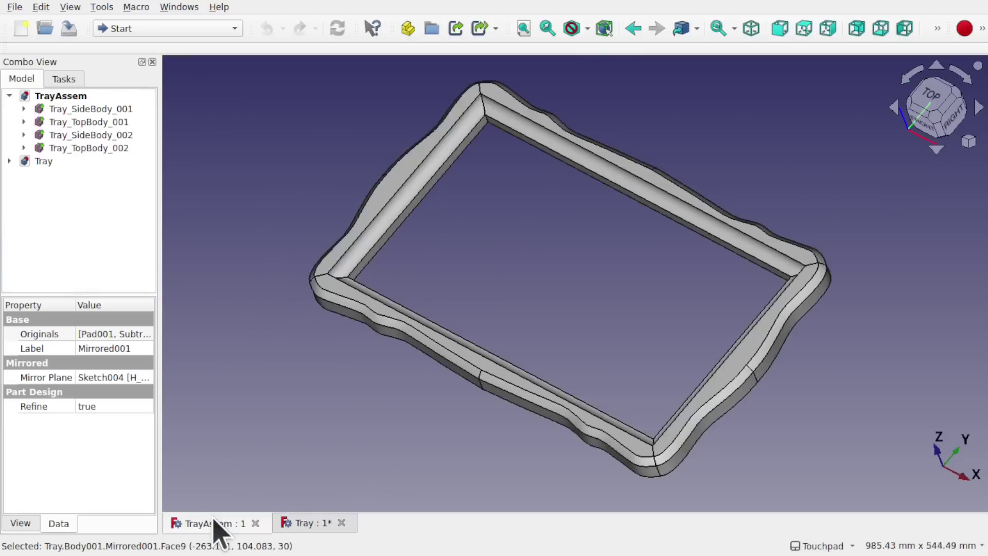
left_click_drag(228, 446, 529, 307, "alt")
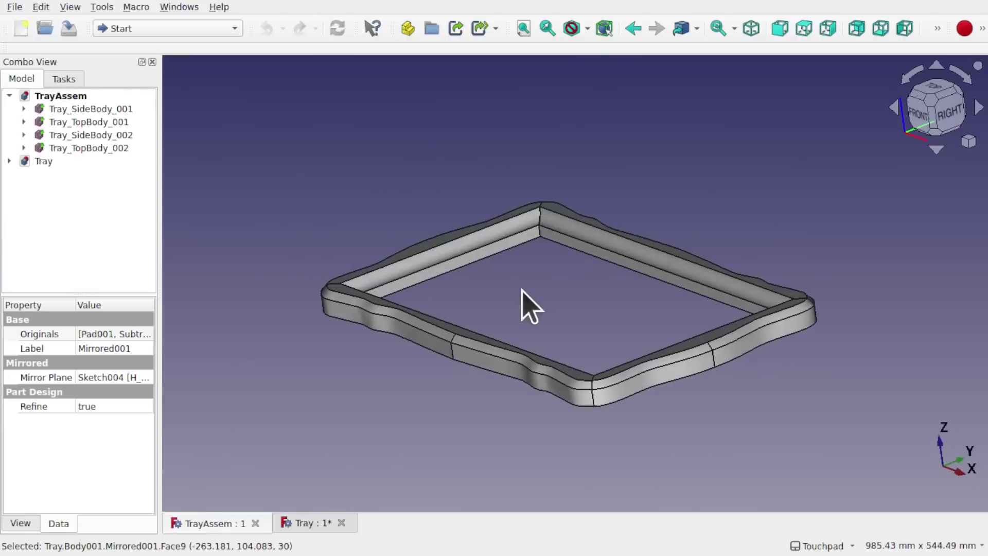
scroll(529, 307, "up", 3)
left_click_drag(472, 241, 457, 294, "alt")
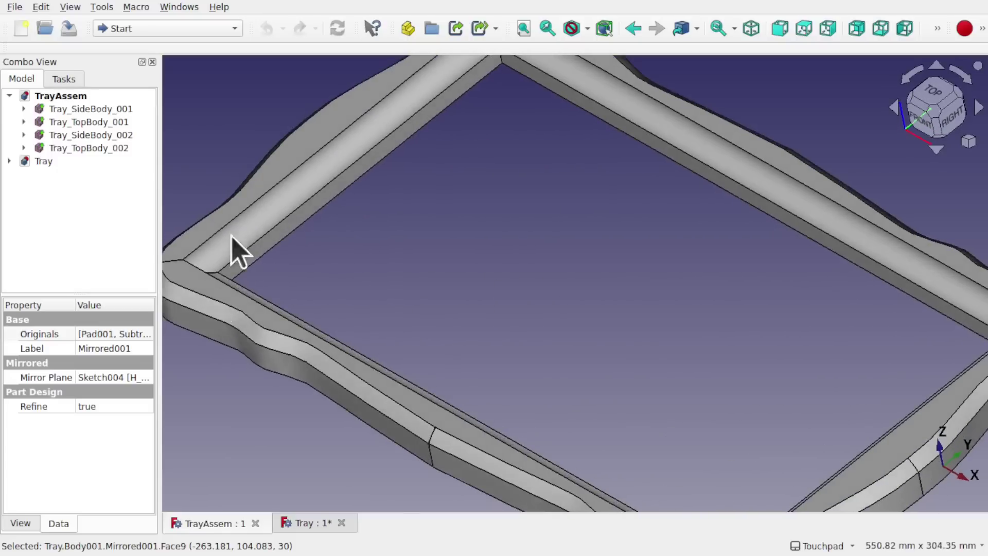
left_click_drag(494, 111, 467, 228, "shift")
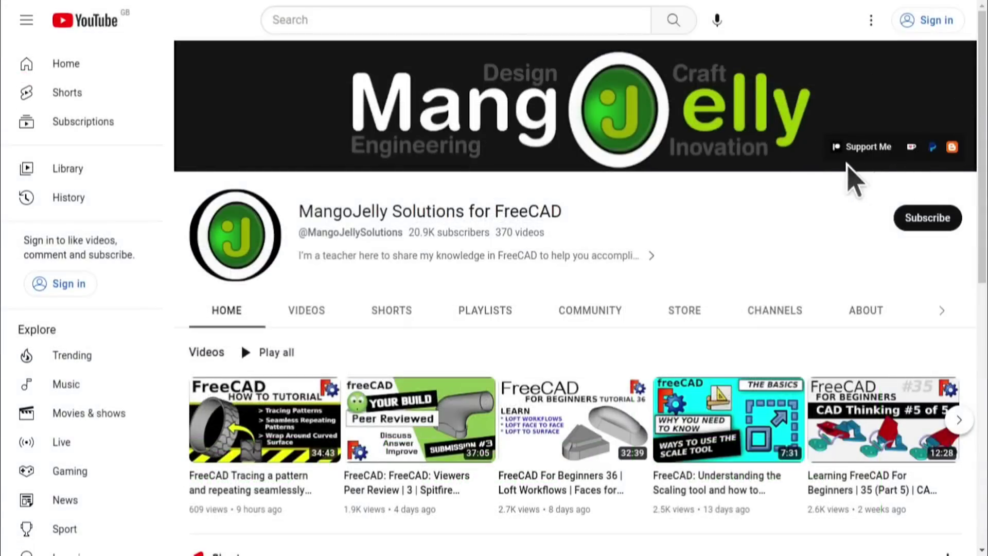
Step: View the About section of the MangoJelly Solutions YouTube channel and highlight its donation links
left_click(860, 310)
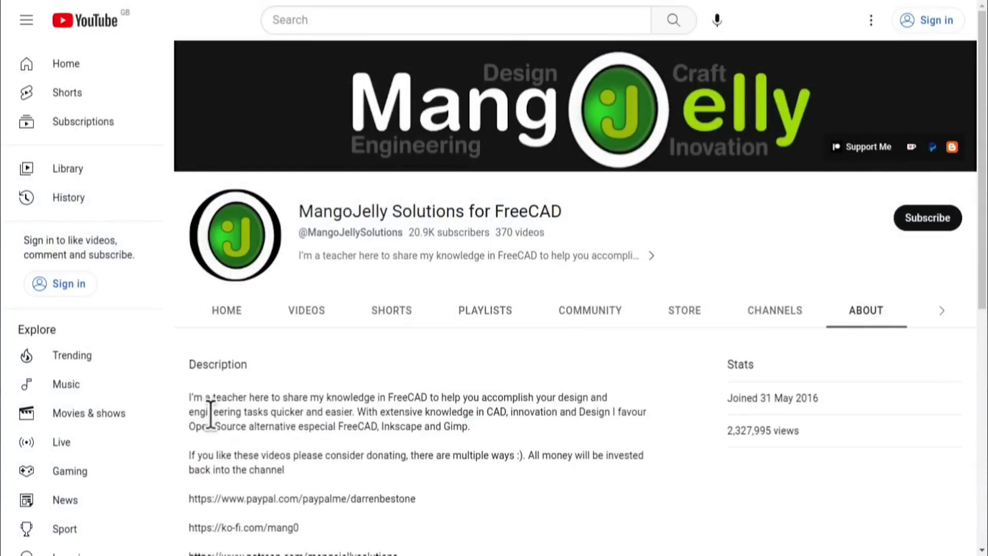
scroll(210, 404, "down", 3)
left_click_drag(415, 391, 189, 315)
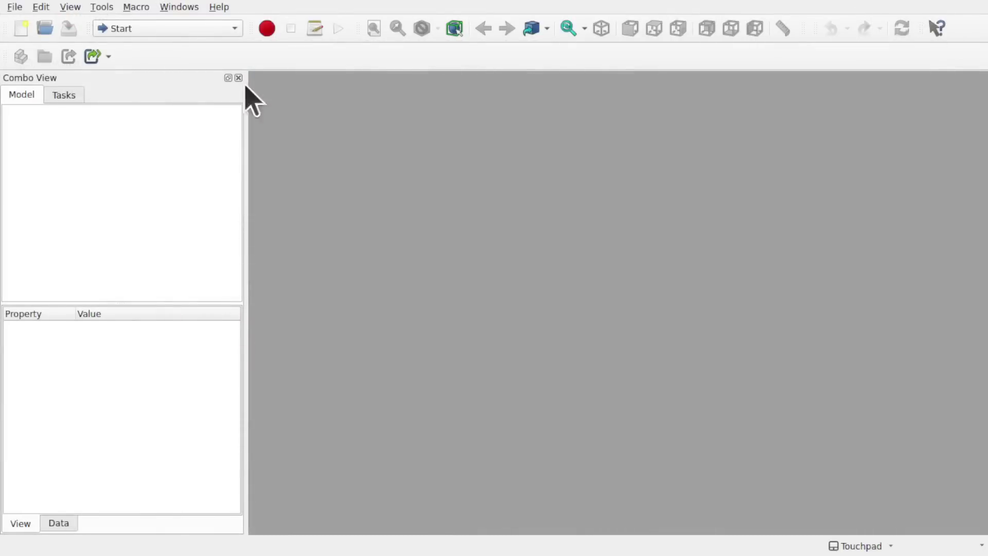
Step: Switch to FreeCAD and check its version information, closing the About dialog when done
left_click(222, 6)
left_click(289, 178)
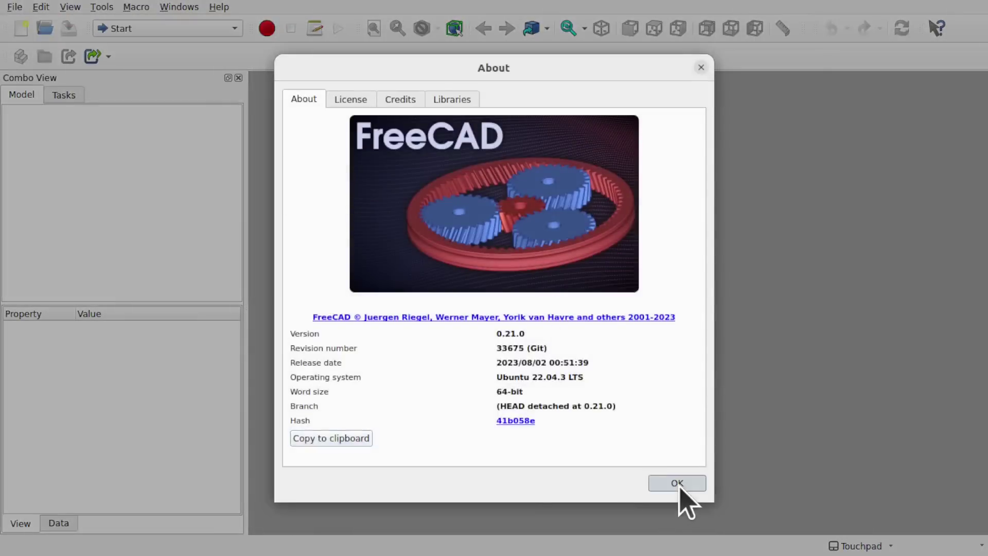
left_click(678, 487)
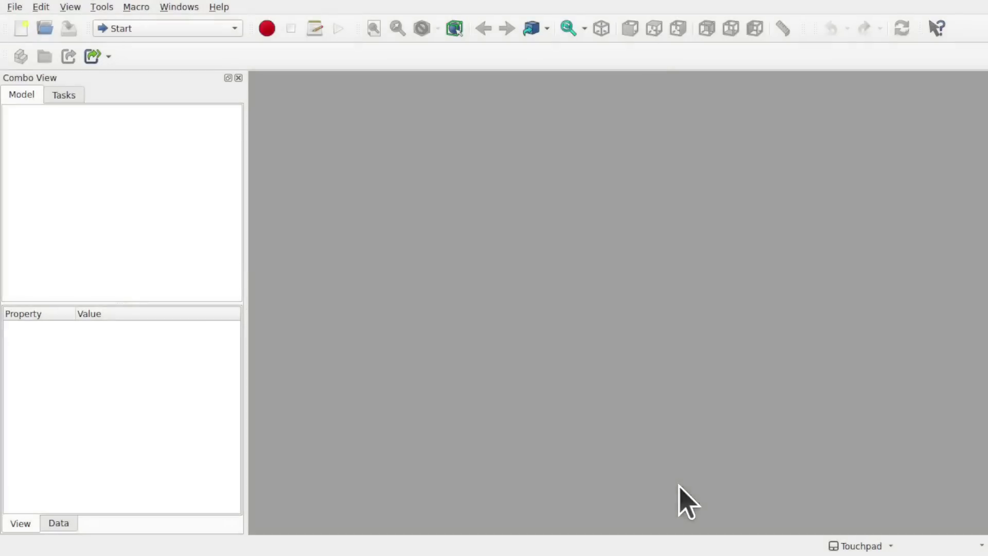
Step: Create a new document and import the tray photo 20230731_193250.jpg from the Downloads folder
left_click(22, 29)
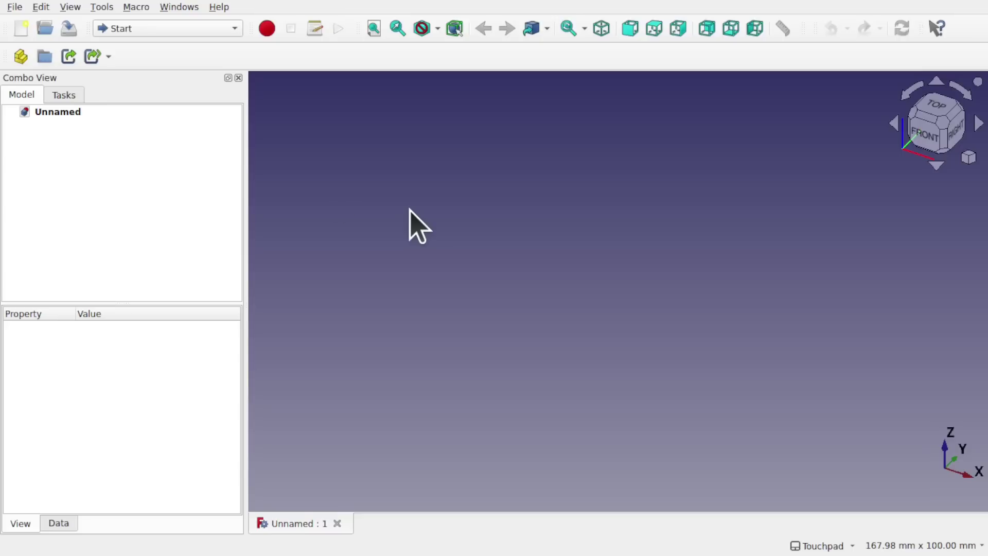
left_click(12, 7)
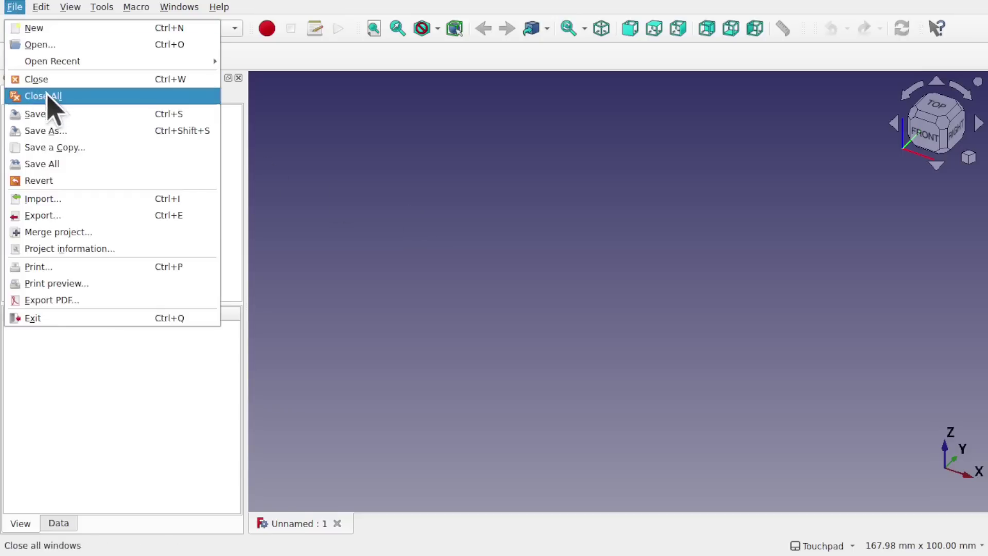
left_click(99, 204)
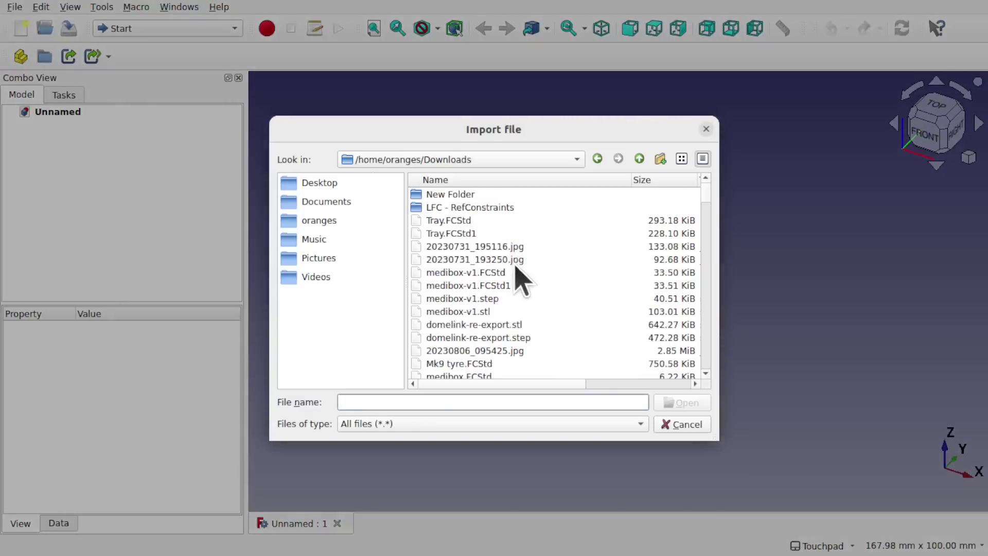
left_click(512, 263)
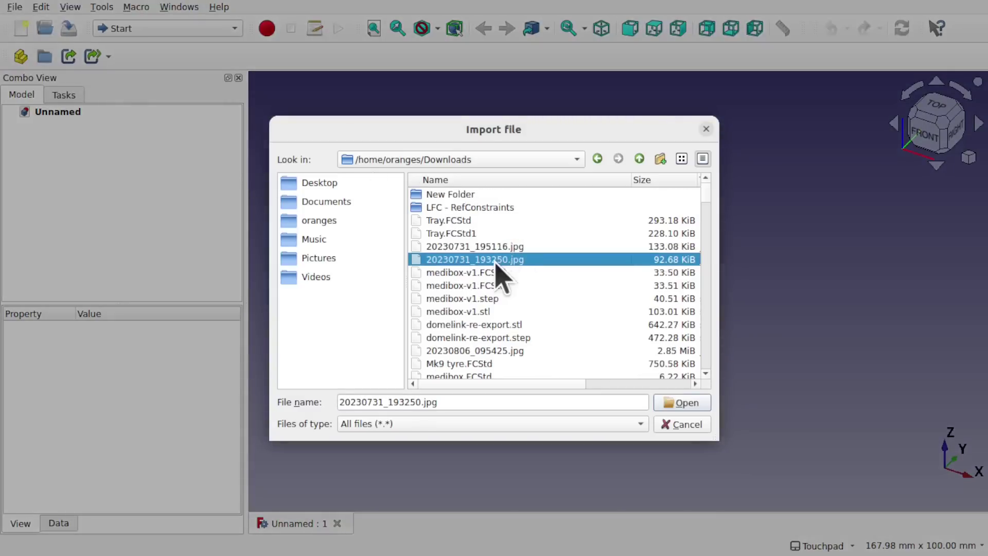
left_click(682, 403)
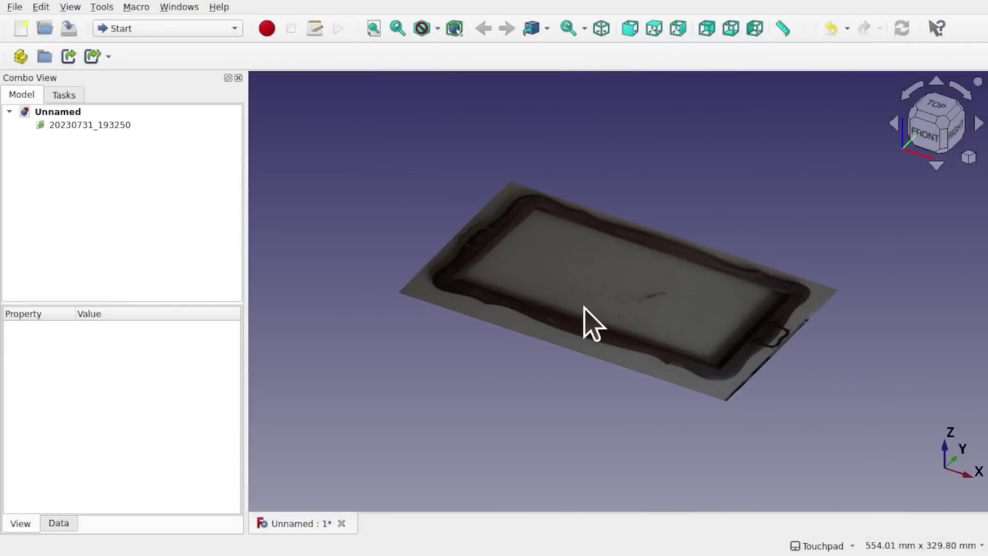
Step: Start calibrating the imported tray image in top view, placing the first reference point at the frame opening's lower-left inner corner
left_click(93, 126)
double_click(93, 126)
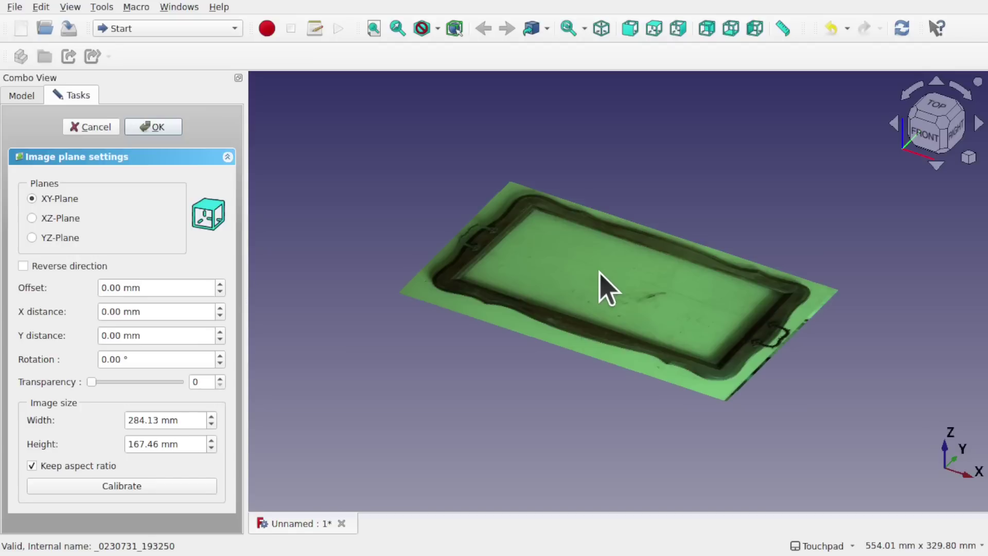
left_click(938, 108)
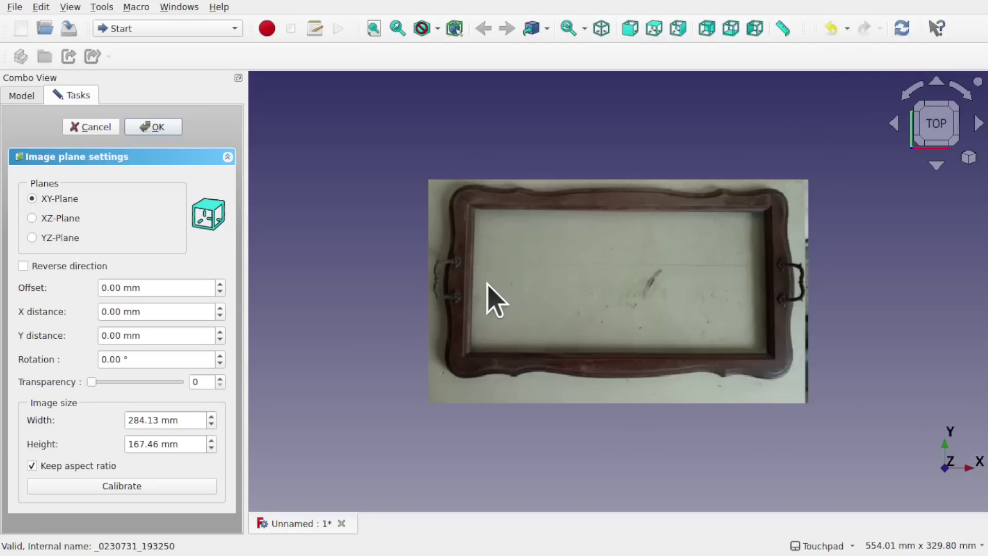
left_click(156, 487)
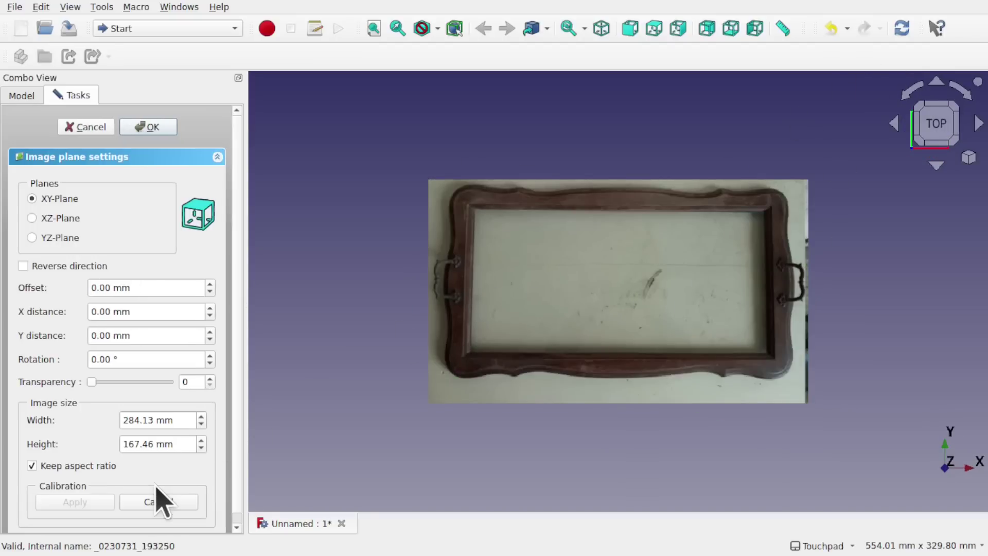
scroll(577, 303, "up", 5)
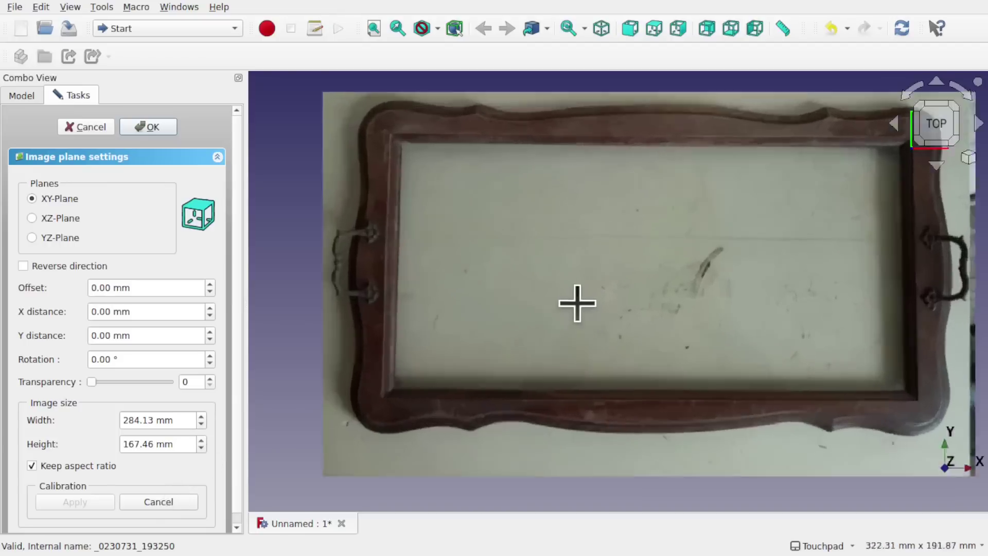
scroll(577, 302, "down", 2)
scroll(577, 303, "up", 1)
scroll(577, 303, "down", 1)
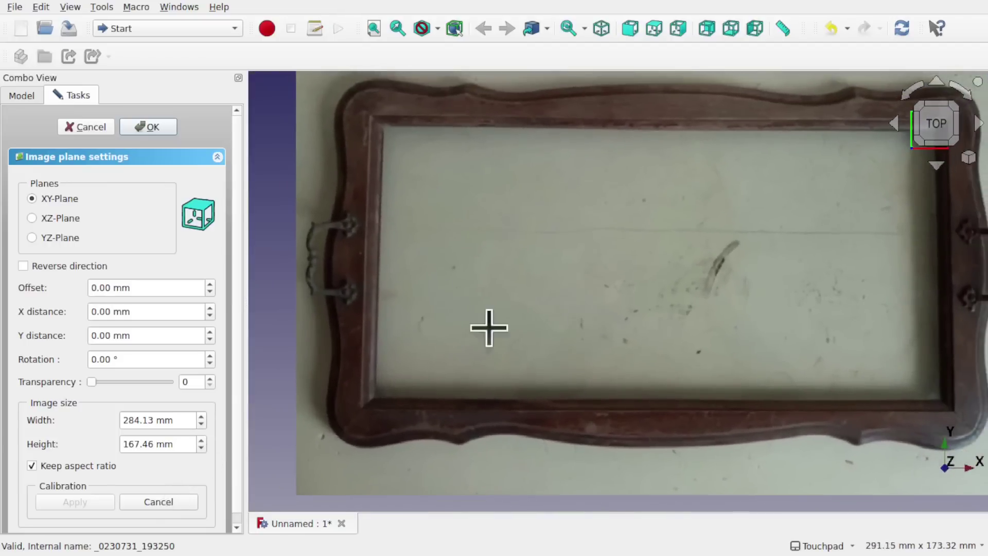
scroll(377, 279, "up", 10)
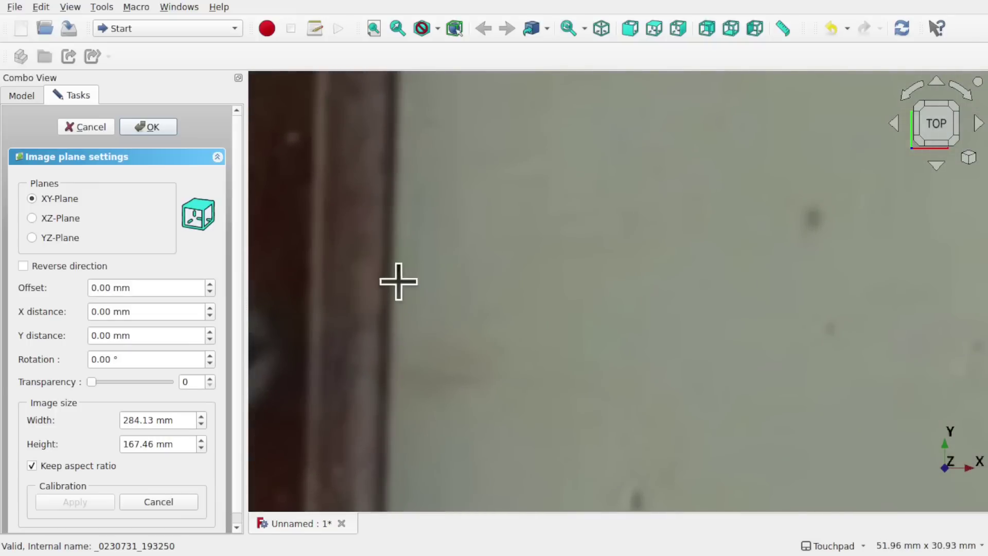
scroll(401, 279, "down", 10)
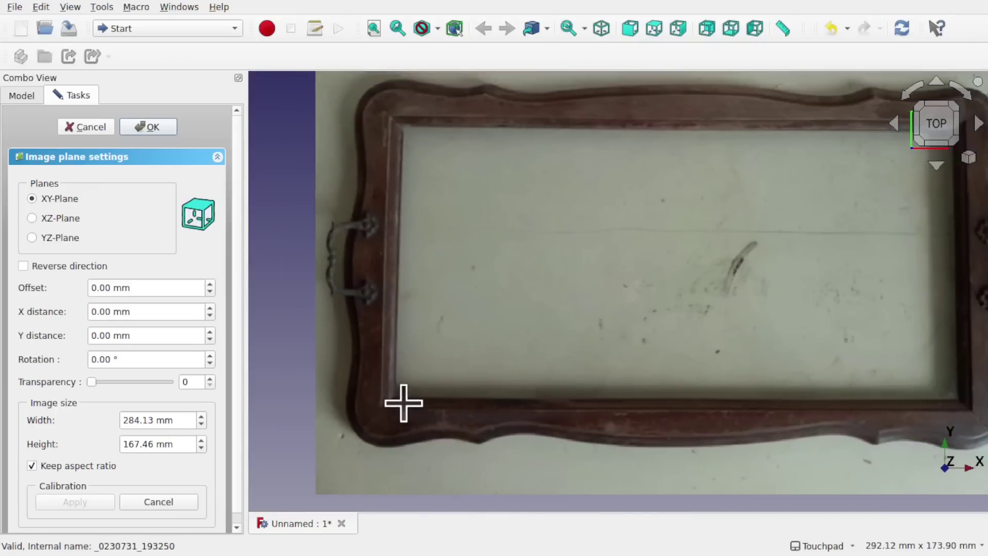
scroll(402, 401, "up", 12)
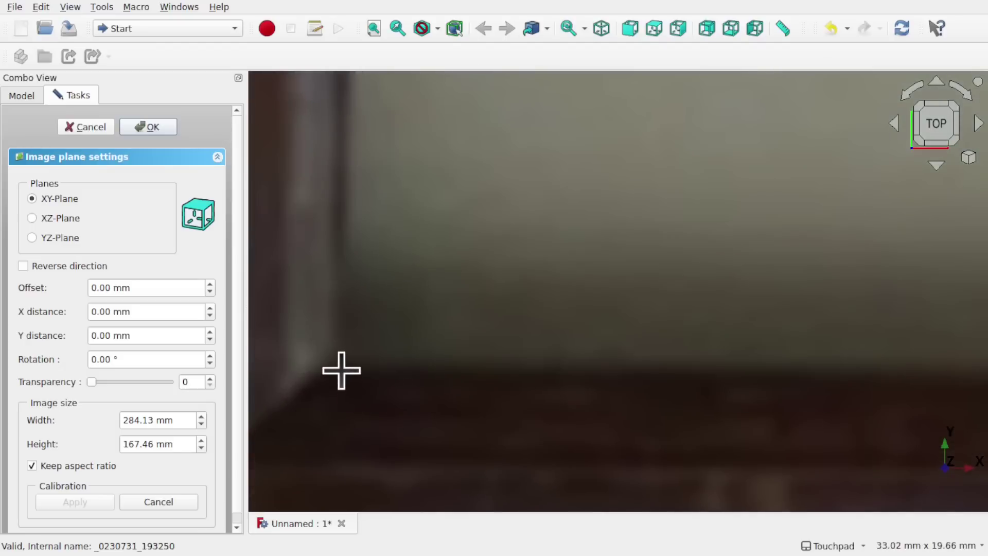
left_click(342, 364)
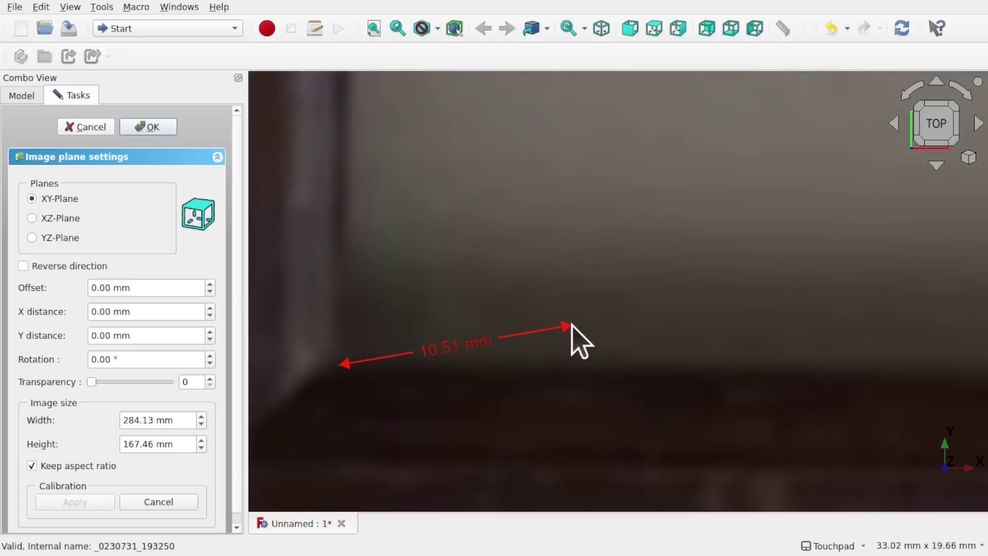
Step: Place the second calibration point at the opening's lower-right inner corner and scale the image to a distance of 500 mm
scroll(572, 329, "down", 5)
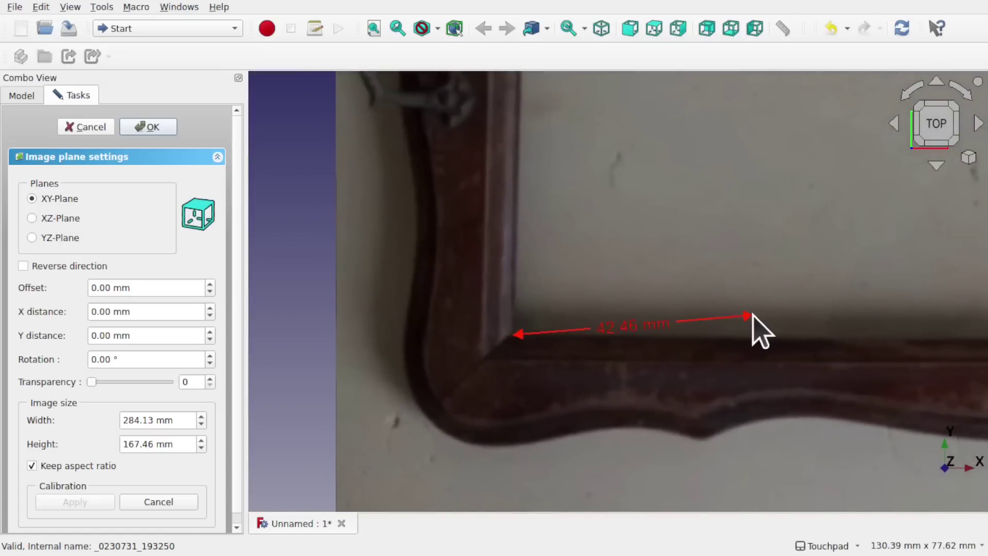
scroll(749, 330, "down", 3)
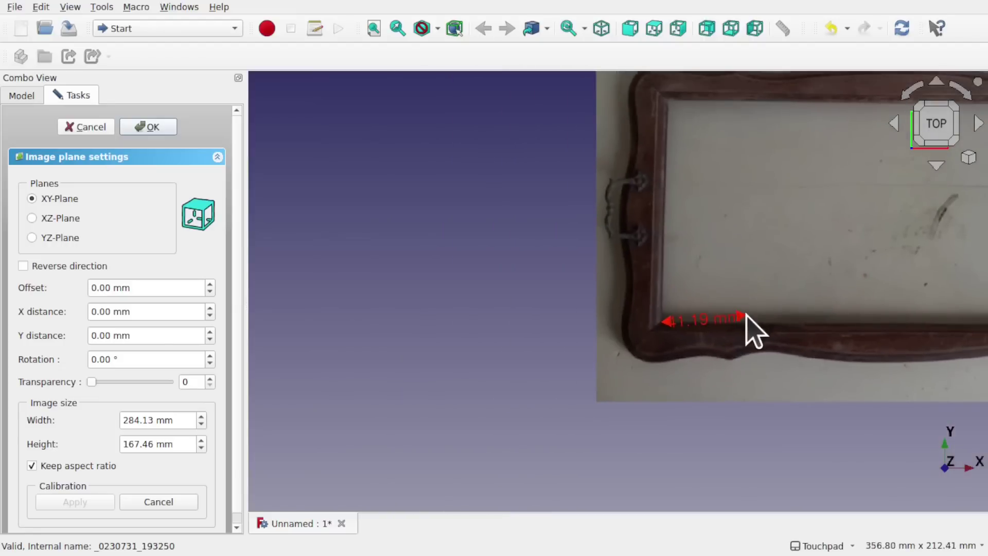
scroll(664, 311, "right", 10)
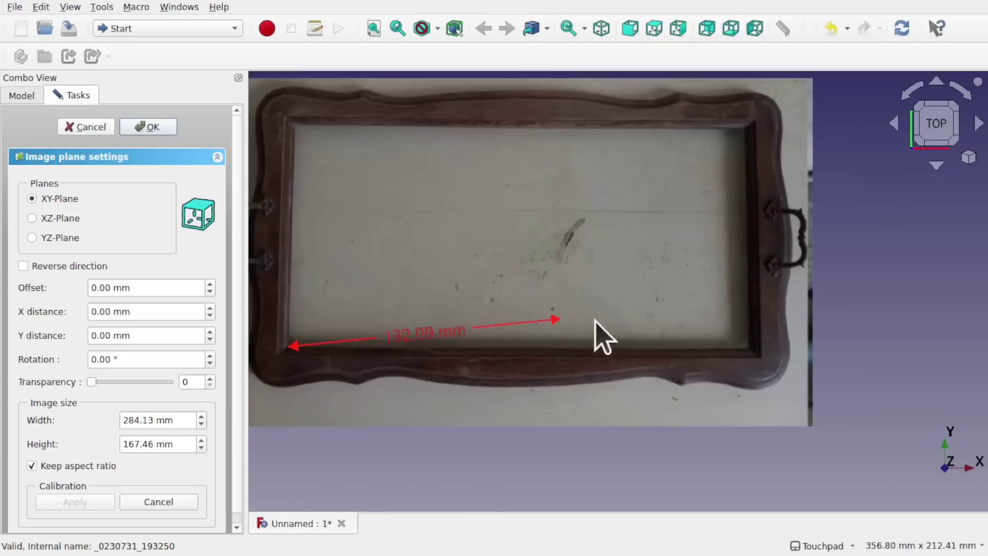
left_click(753, 347)
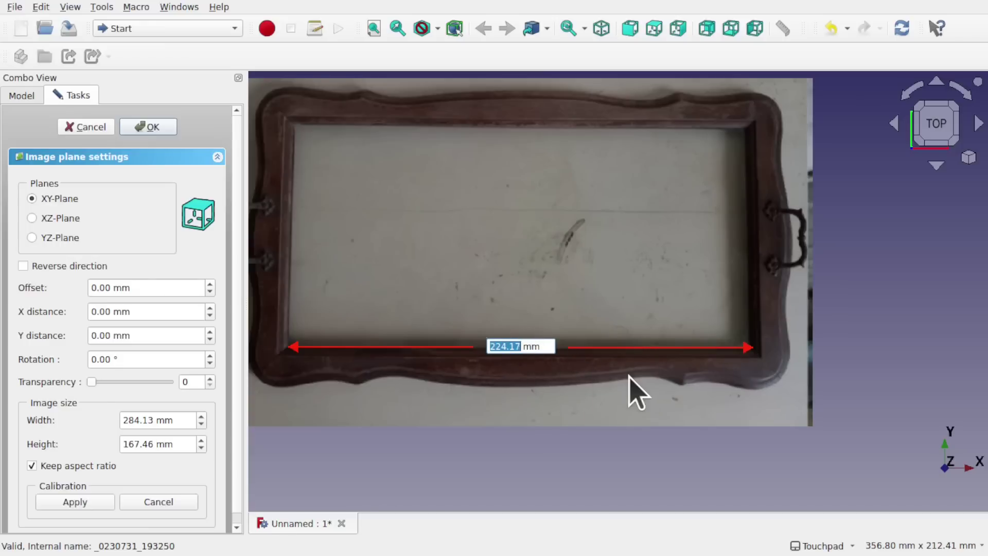
type("500")
key("Return")
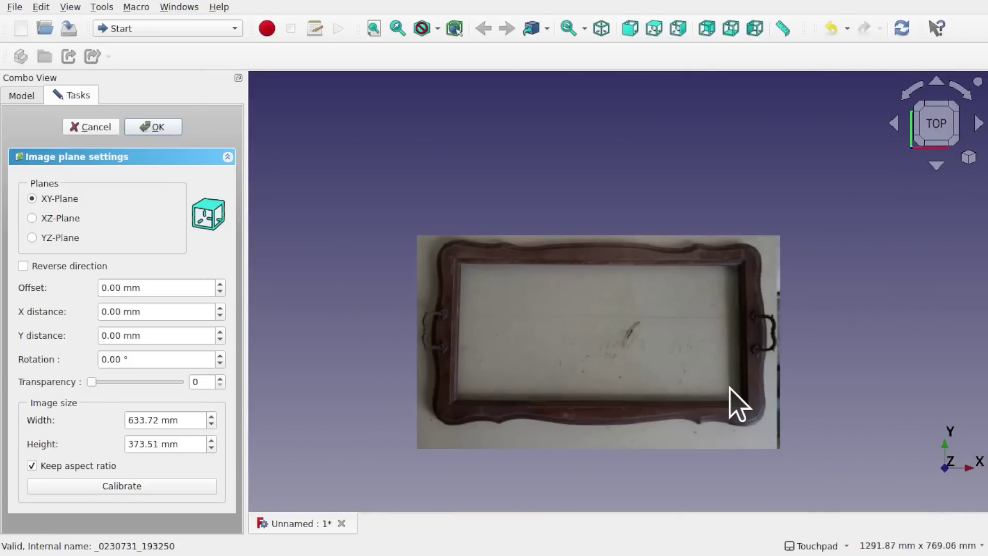
Step: Accept the calibrated image settings and create a Part Design body with a new sketch on the XY plane
left_click(156, 129)
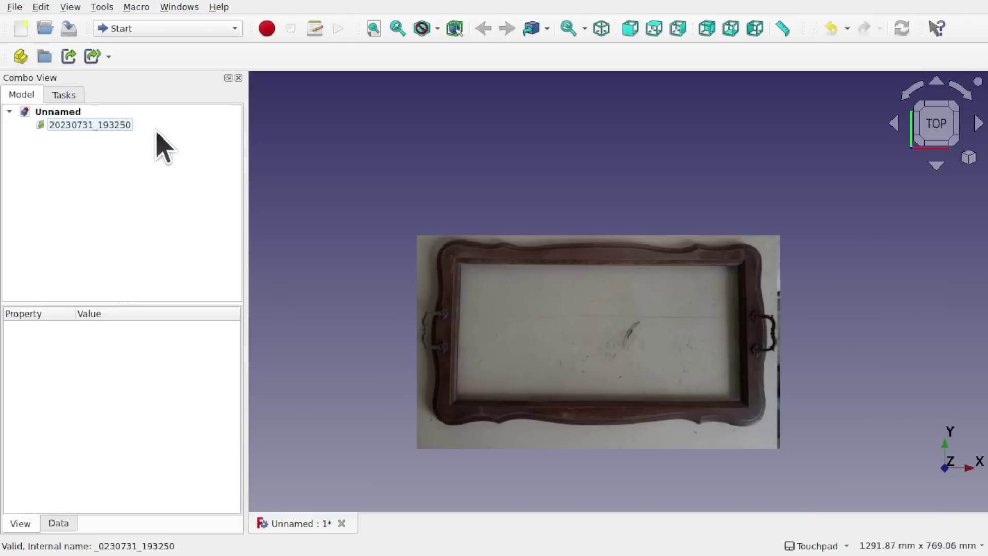
left_click(157, 32)
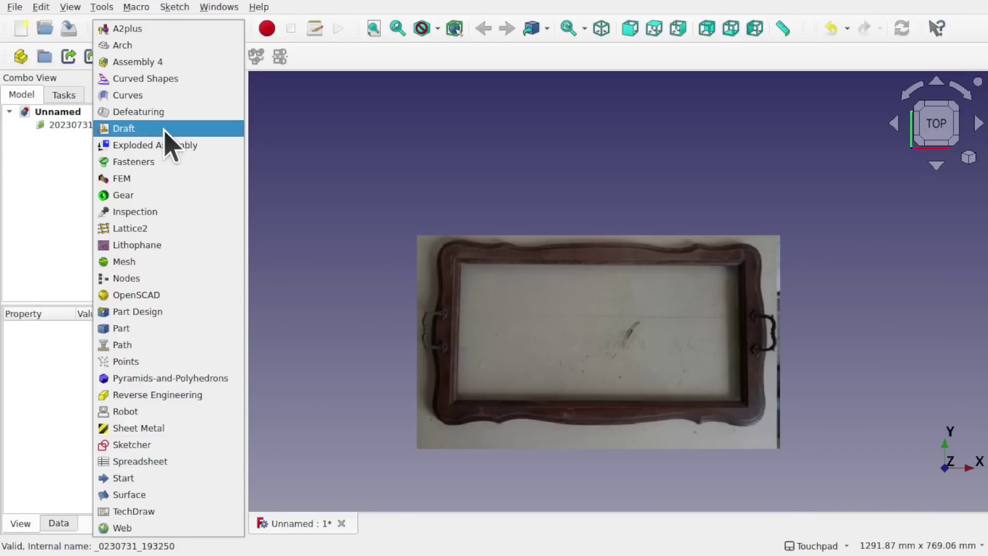
left_click(161, 313)
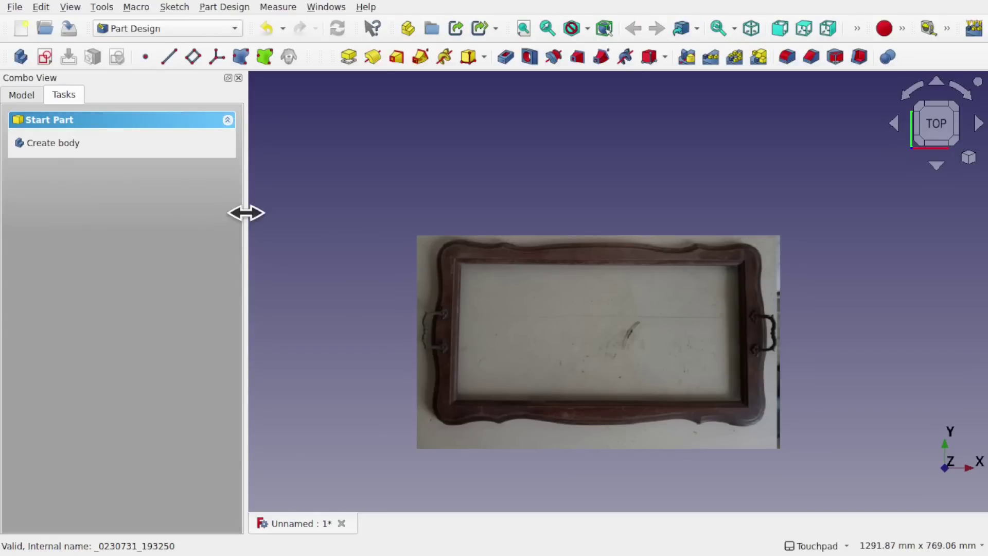
left_click(55, 144)
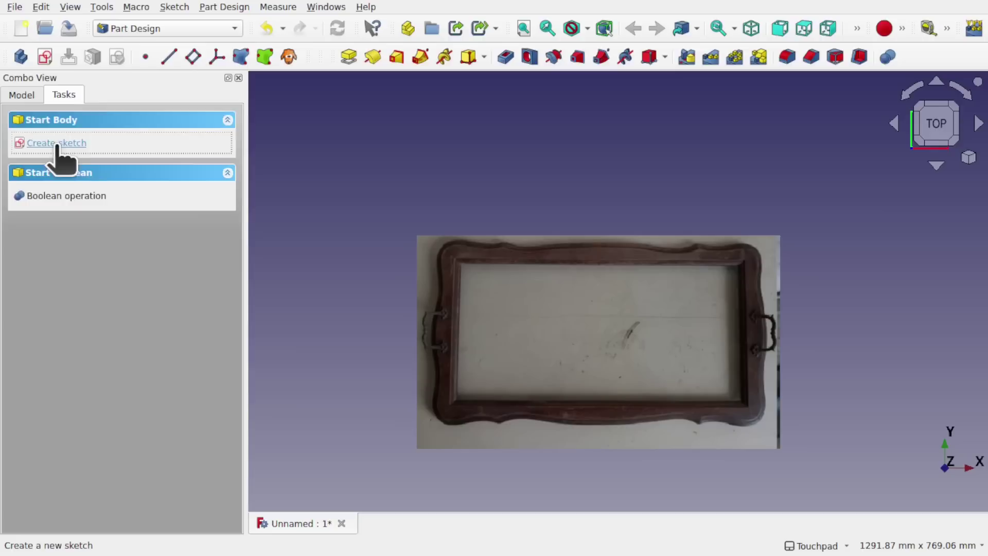
left_click(56, 144)
left_click(48, 181)
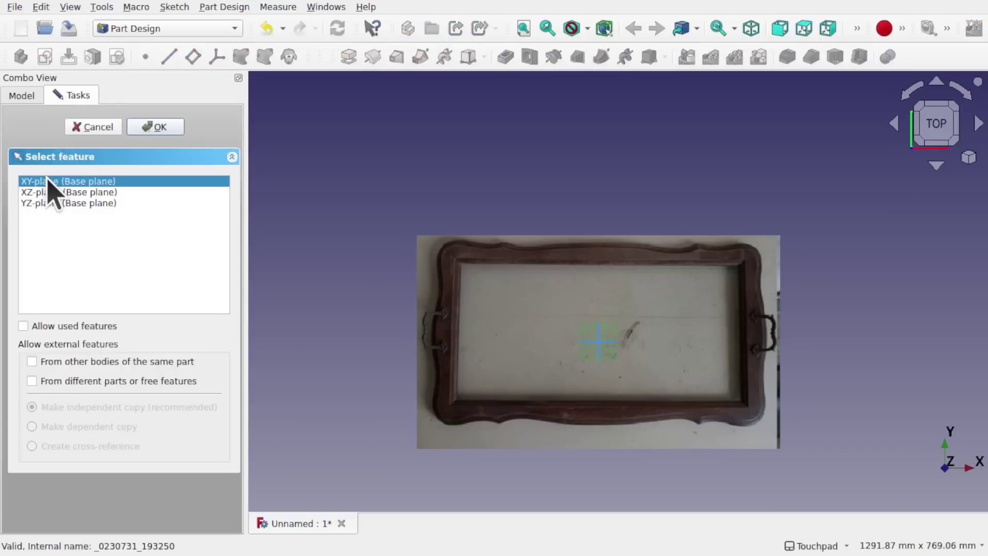
left_click(158, 127)
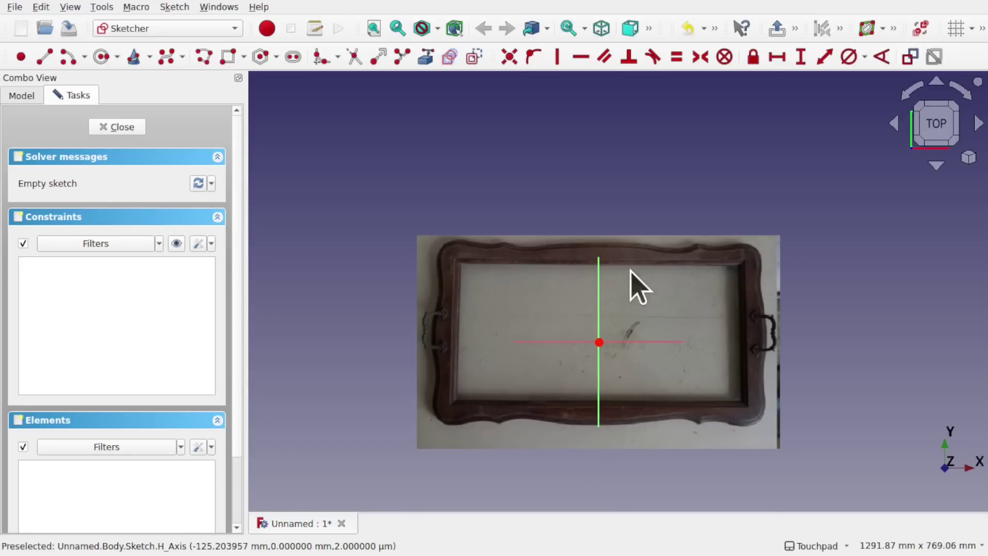
Step: Leave the empty sketch, set the tray image's X position to 1 mm, and reopen the sketch for editing
left_click(116, 127)
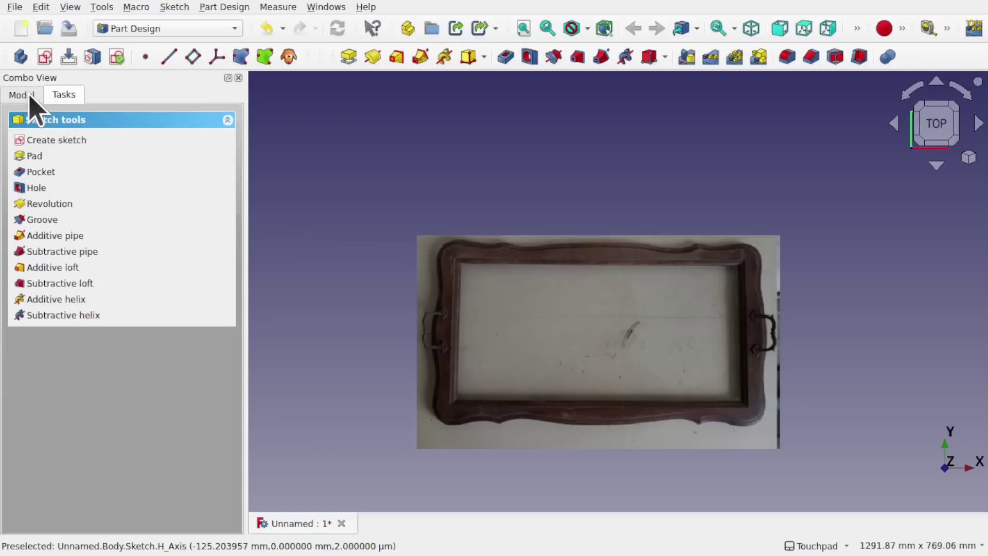
left_click(29, 98)
left_click(86, 126)
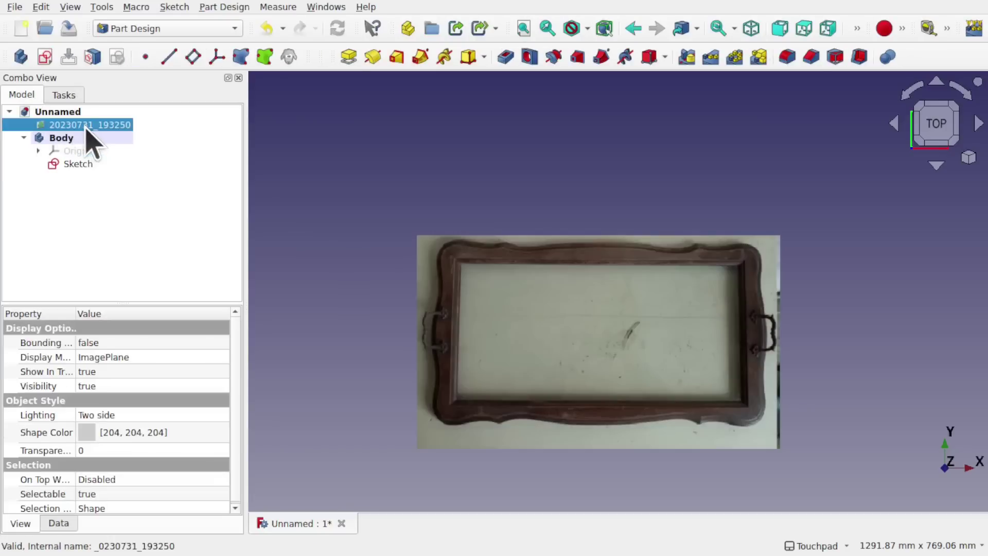
left_click(58, 523)
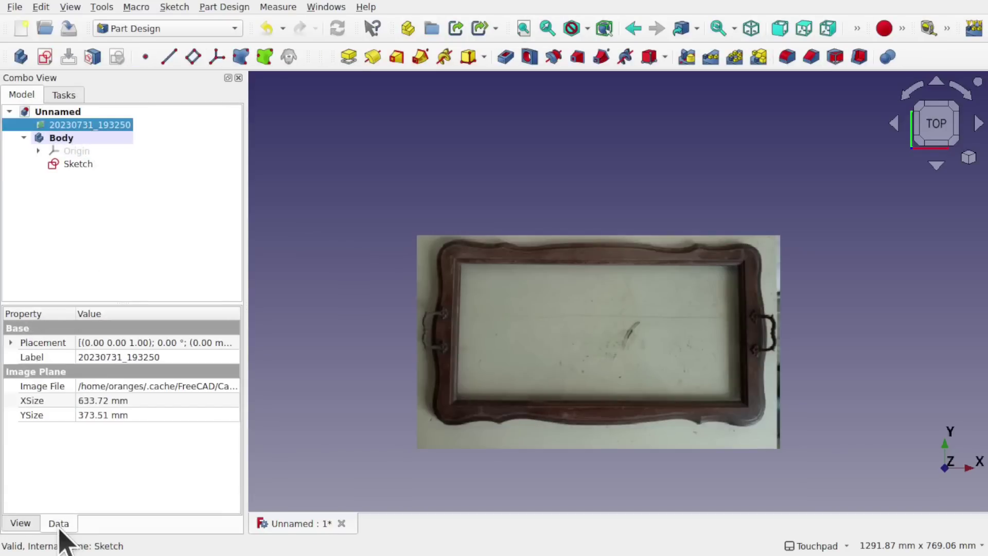
left_click(11, 342)
left_click(25, 386)
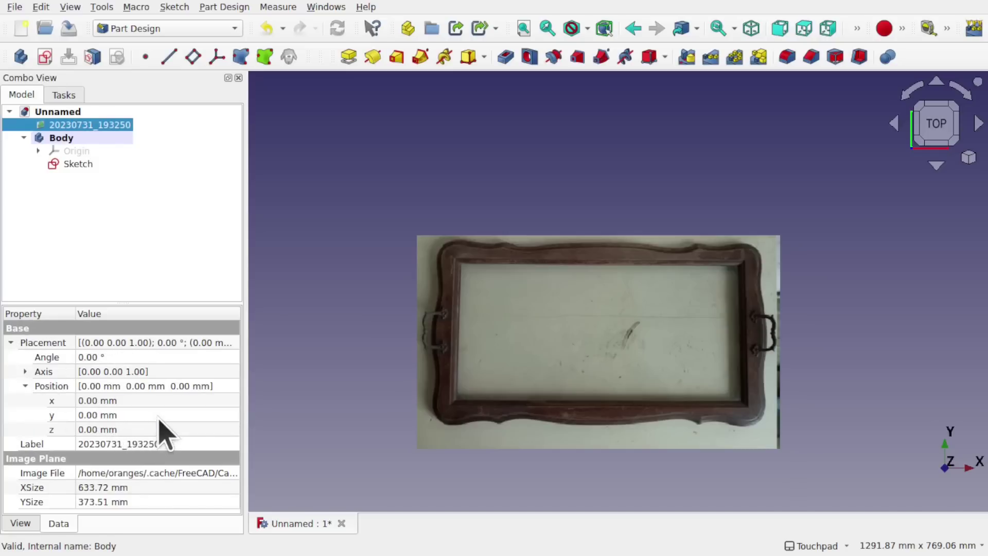
left_click(149, 401)
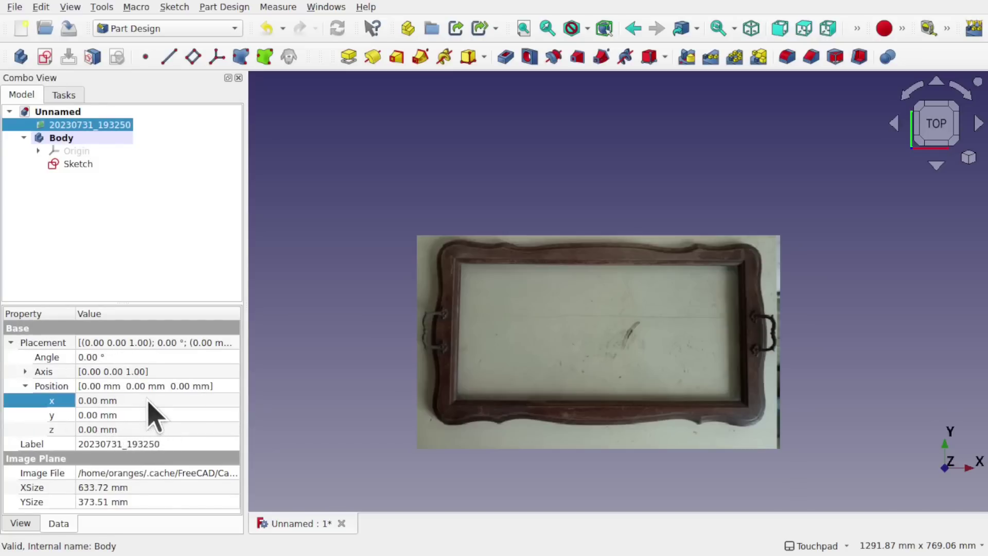
scroll(147, 400, "up", 1)
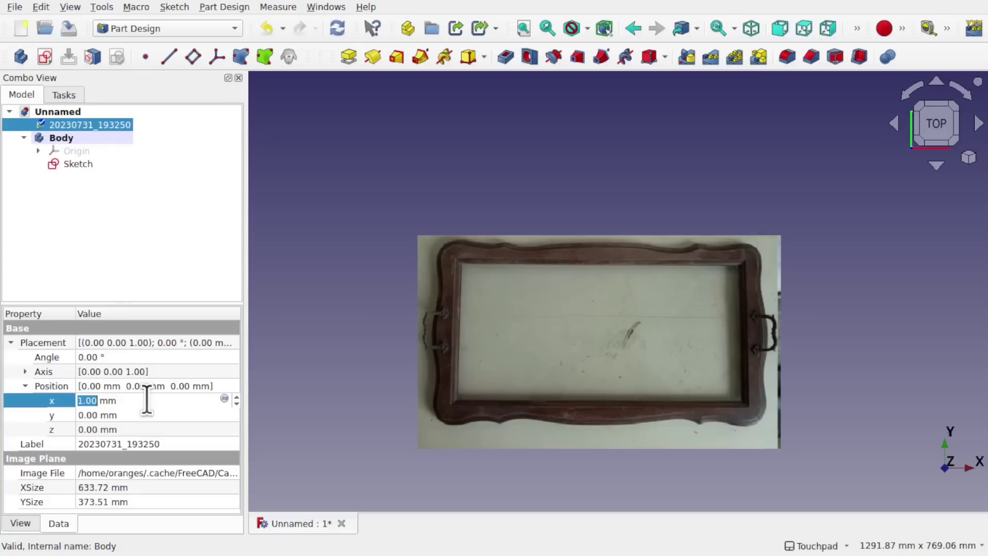
left_click(272, 237)
left_click(67, 165)
double_click(68, 165)
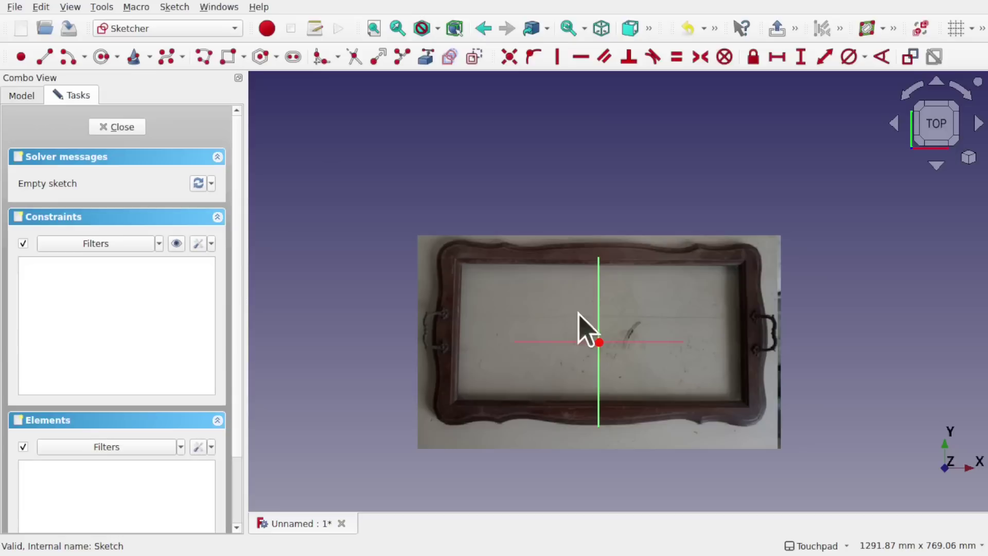
Step: Examine the tray frame's corners, upper edge and curved outline in relation to the sketch axes
scroll(598, 301, "up", 3)
scroll(599, 299, "down", 1)
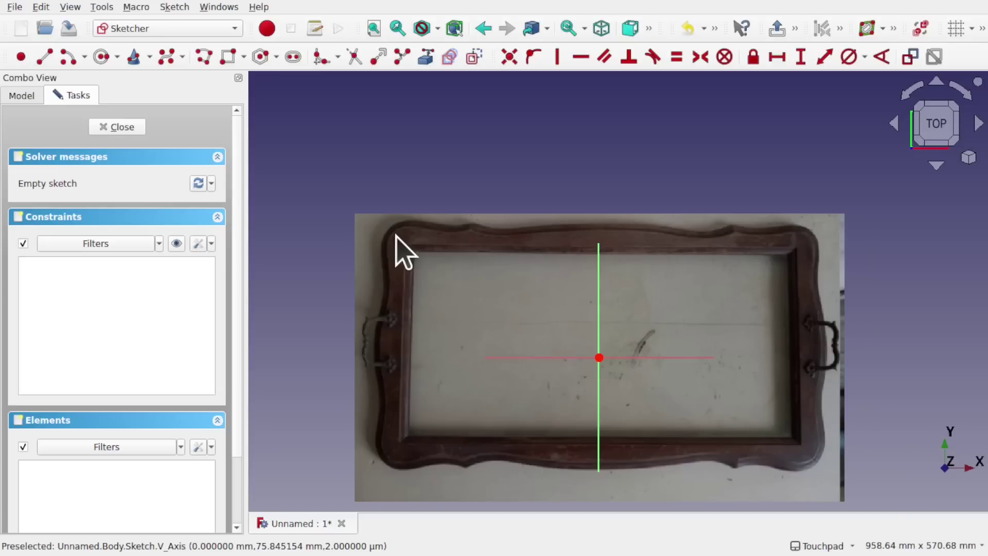
scroll(397, 249, "up", 8)
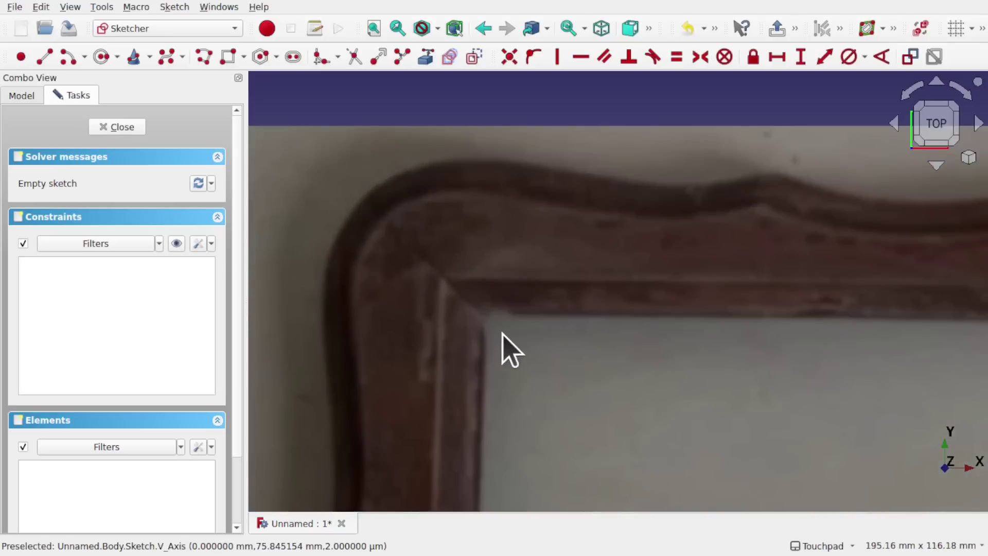
scroll(512, 346, "down", 10)
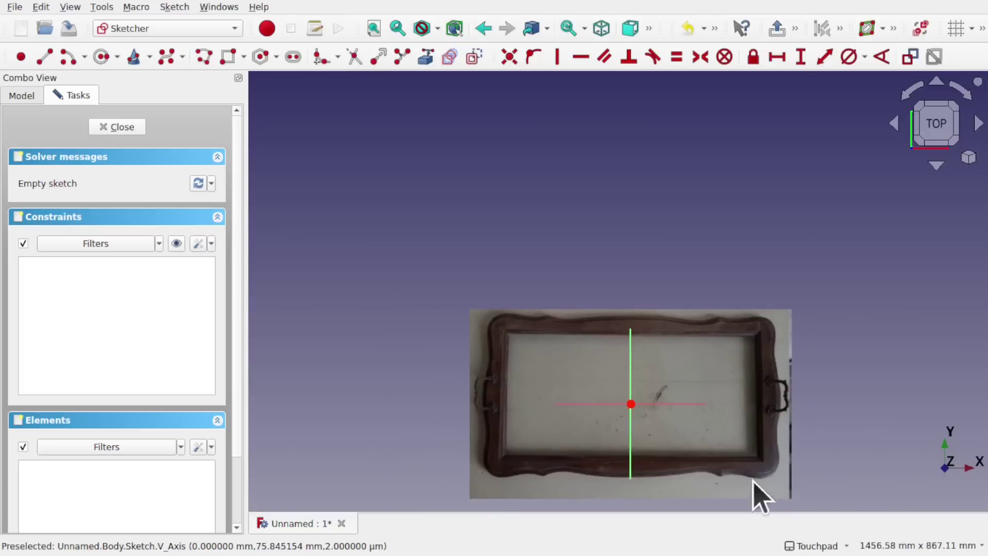
scroll(626, 368, "up", 4)
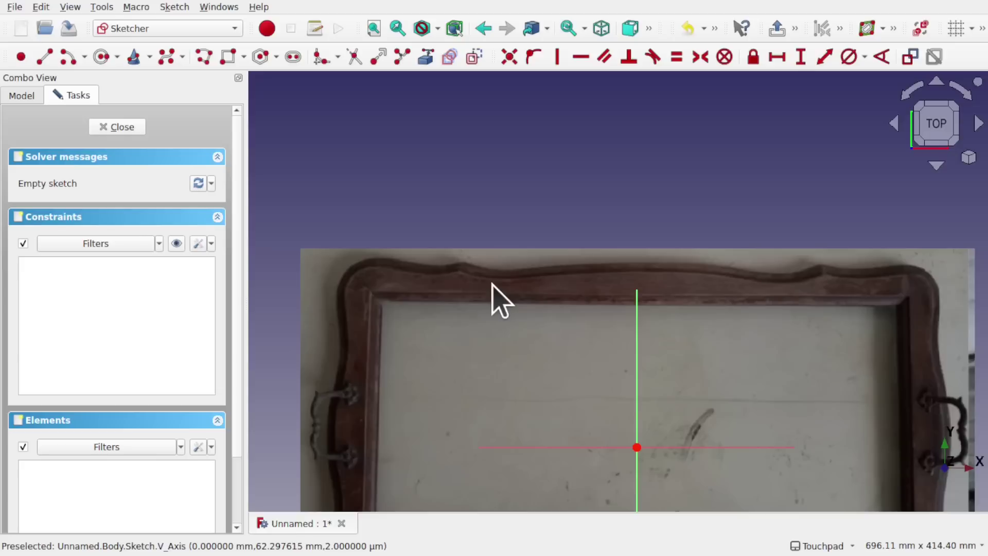
scroll(493, 298, "up", 2)
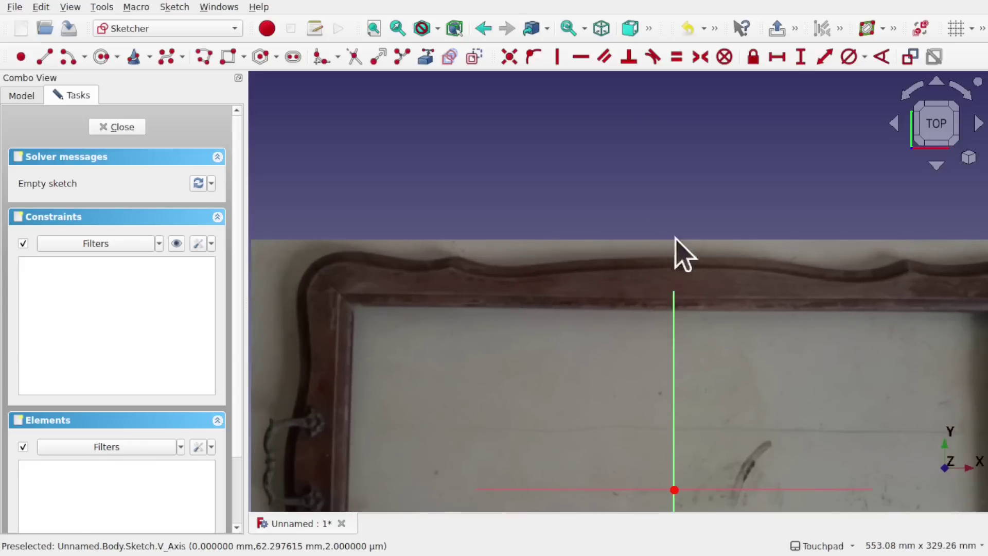
scroll(566, 309, "down", 5)
scroll(463, 381, "up", 1)
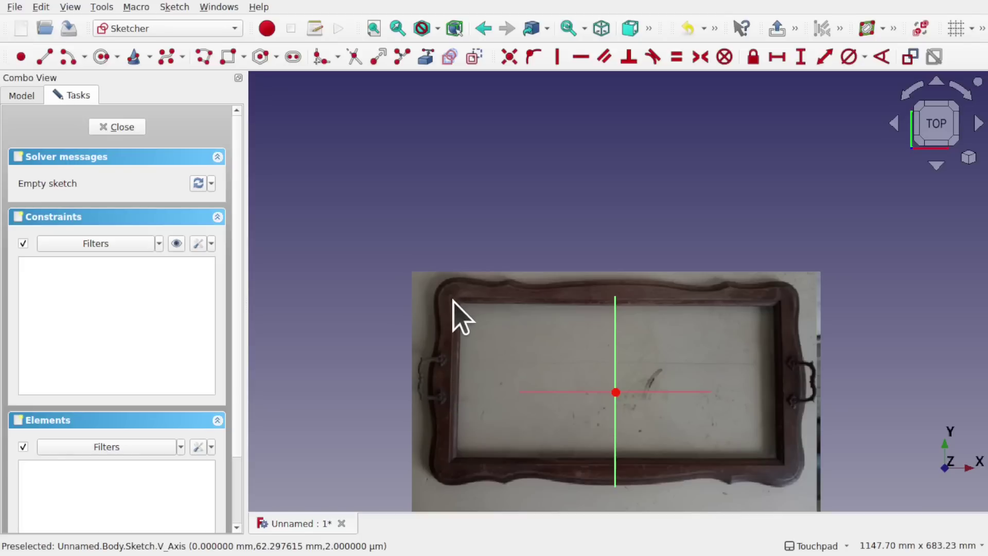
scroll(453, 301, "up", 5)
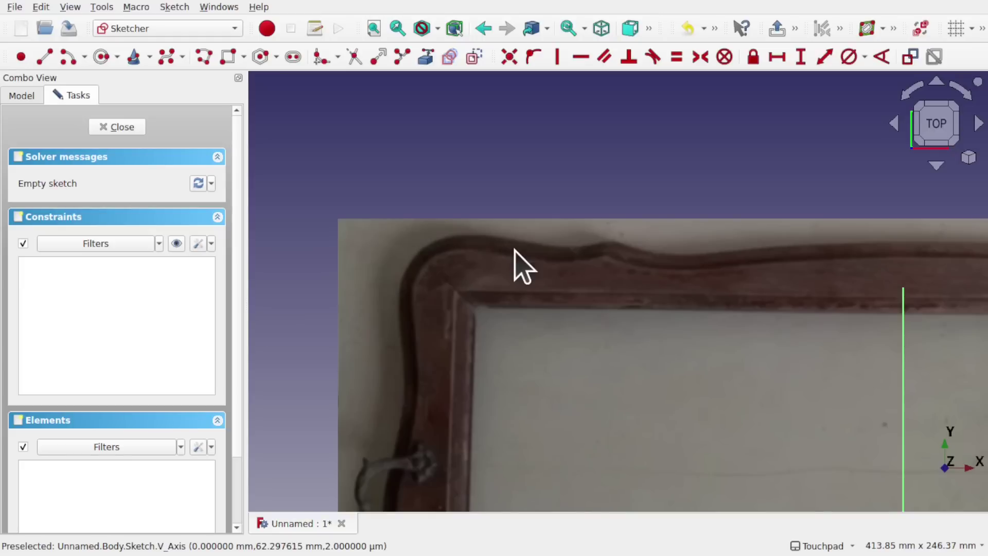
scroll(515, 250, "down", 3)
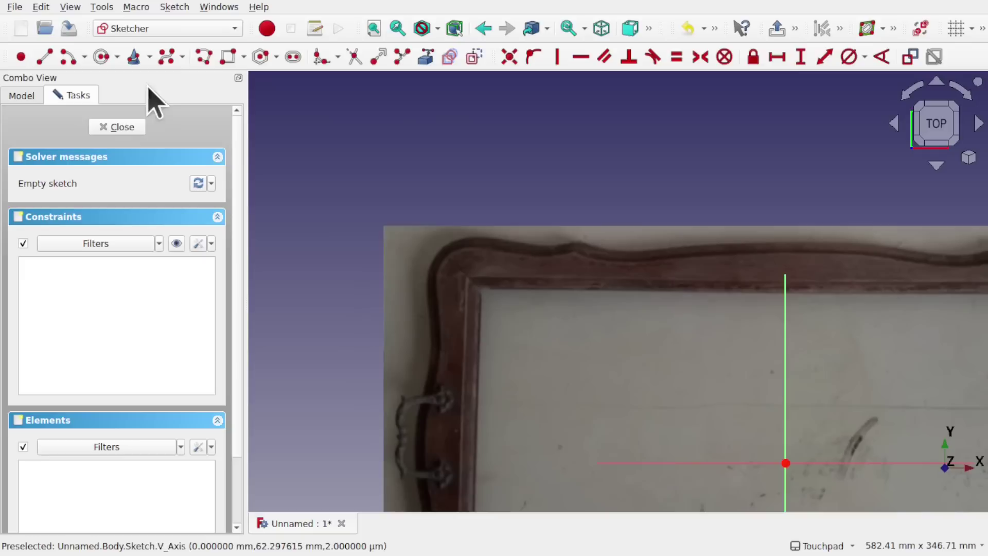
Step: Sketch a polyline from the frame's upper-left outer corner to its inner corner, about 237 mm horizontally to the vertical axis, and up to the outer edge
left_click(204, 60)
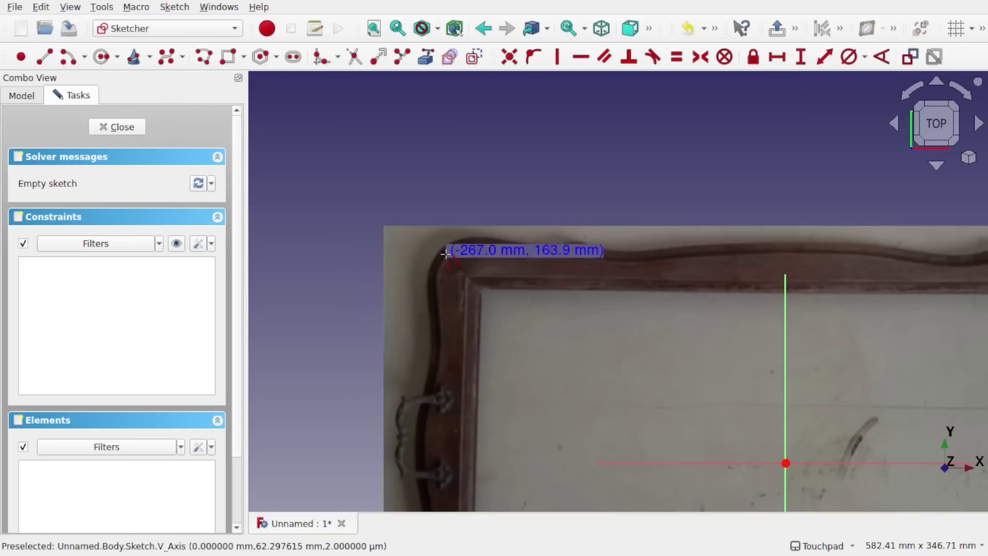
left_click(439, 246)
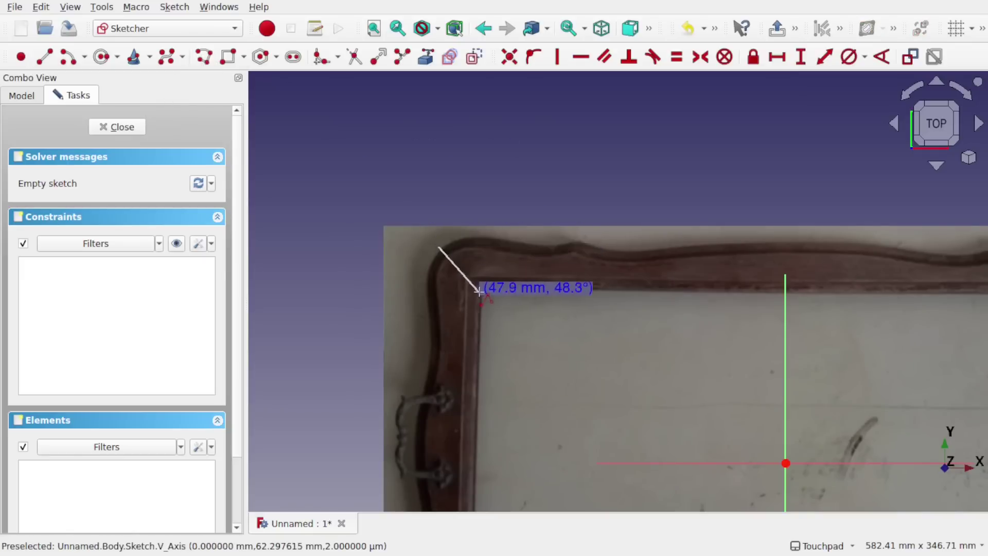
left_click(485, 292)
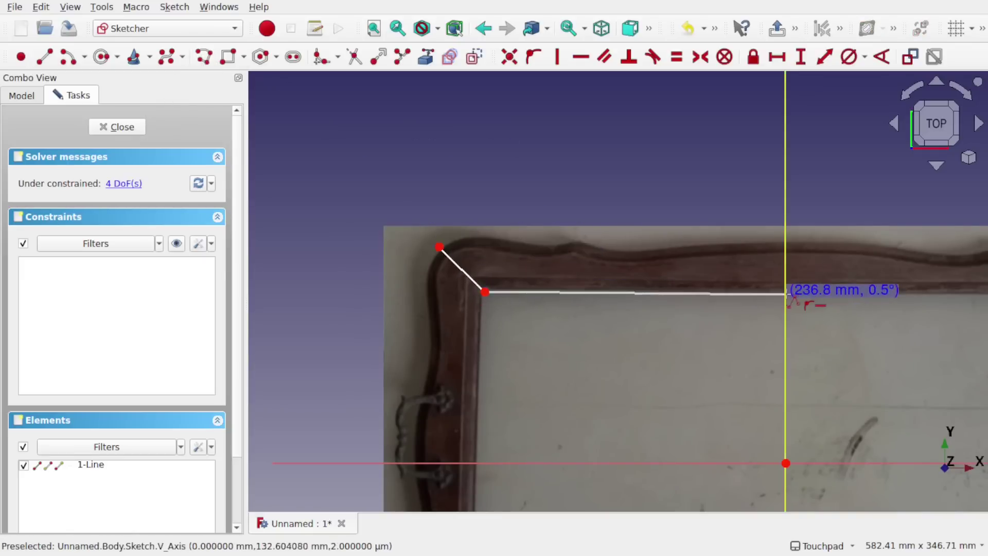
left_click(786, 291)
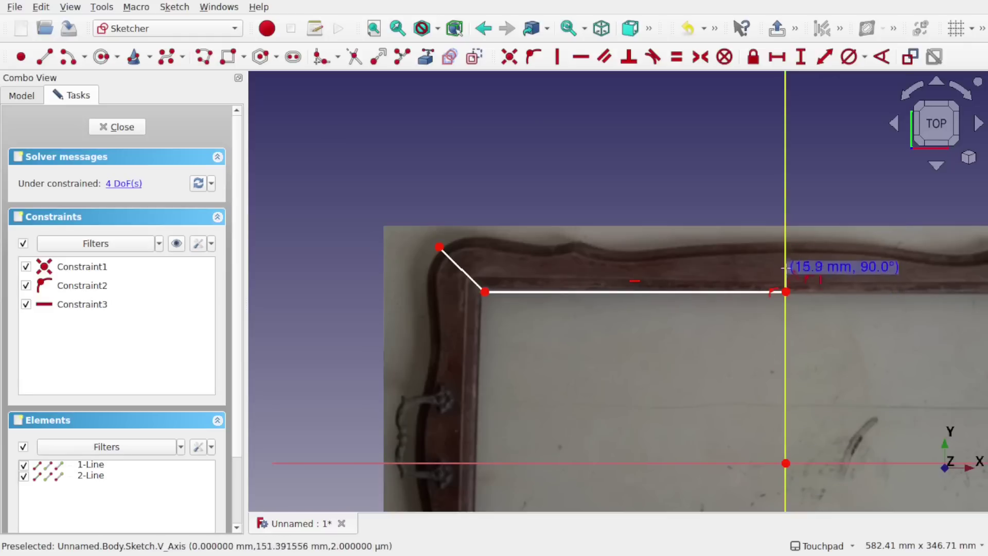
left_click(785, 242)
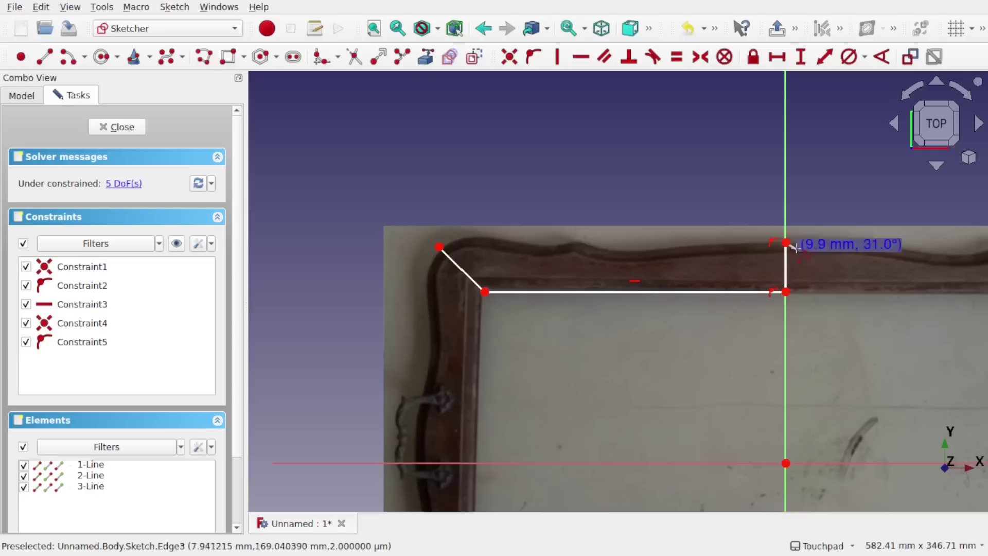
right_click(624, 231)
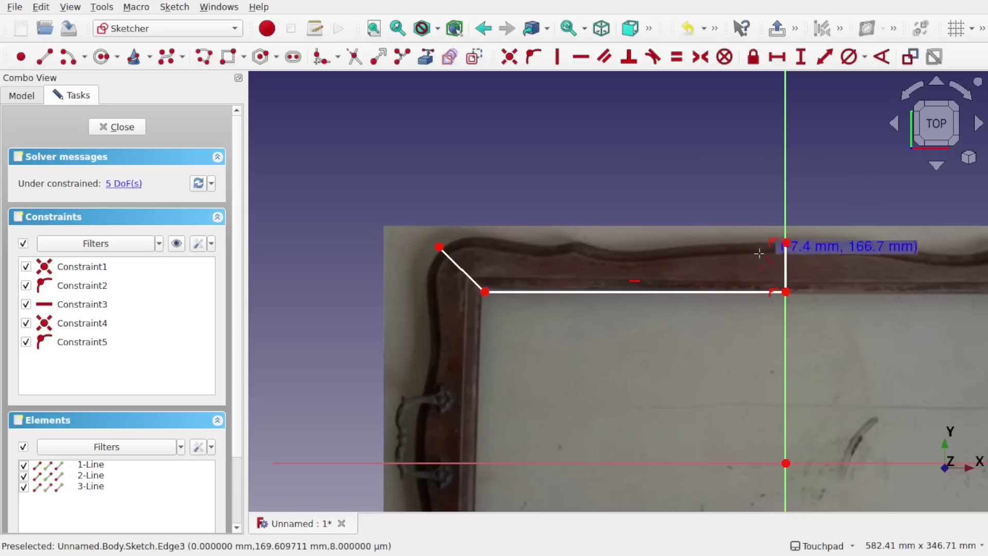
right_click(668, 221)
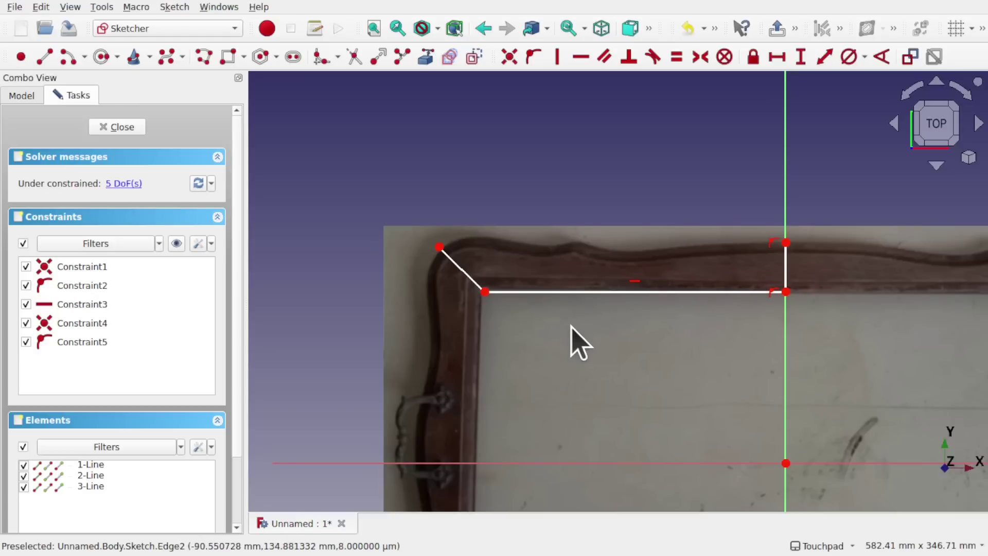
Step: Constrain the angle between the diagonal corner line and the horizontal inner-edge line to 135°
left_click(466, 279)
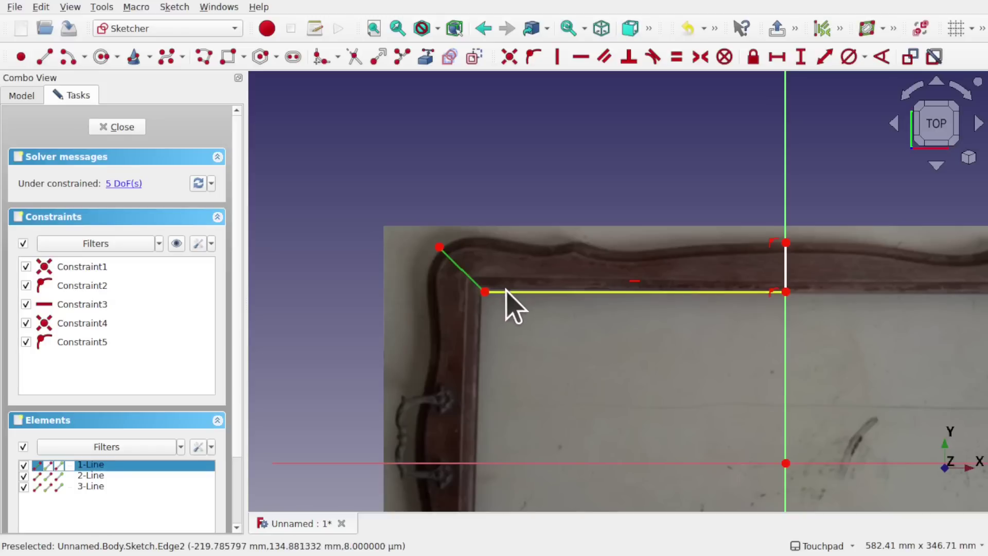
left_click(507, 291)
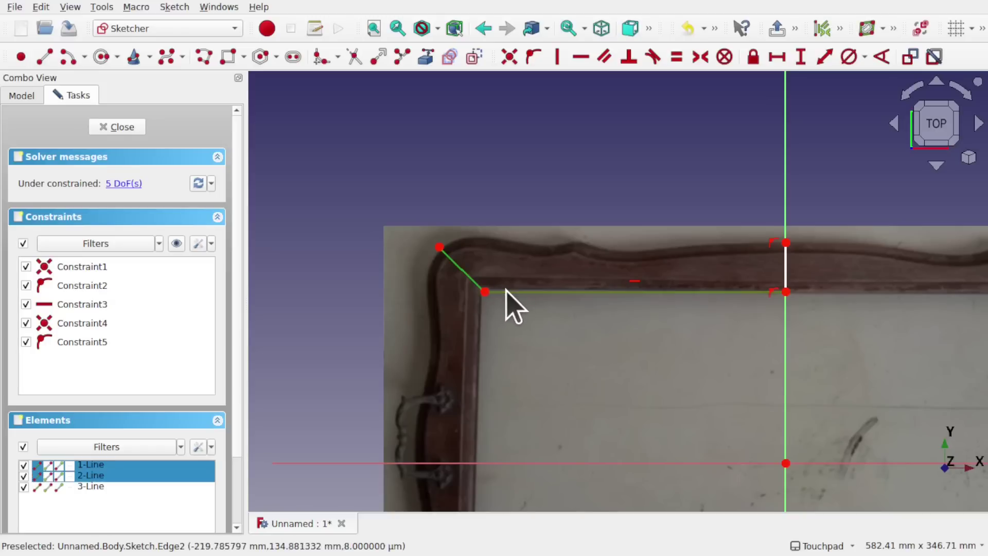
left_click(883, 56)
type("135")
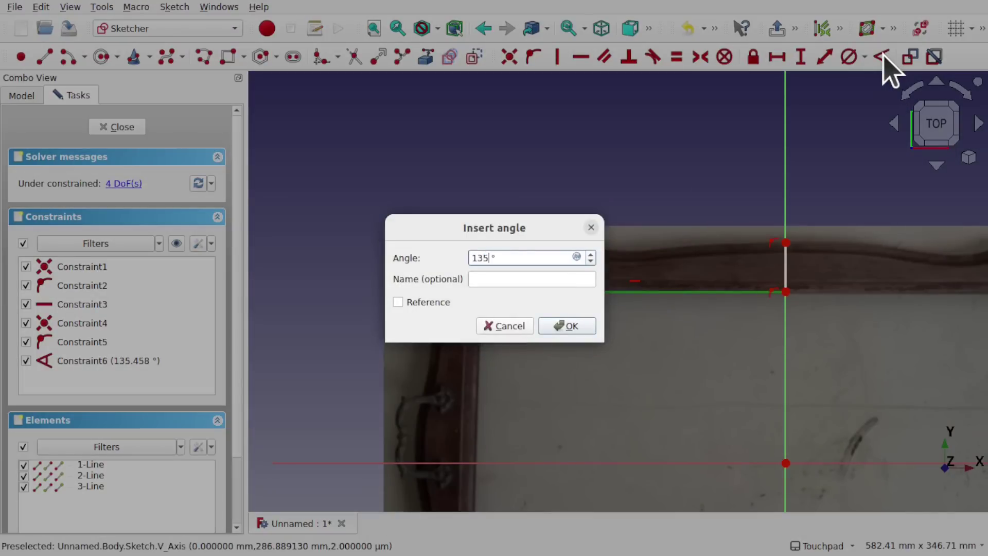
key("Return")
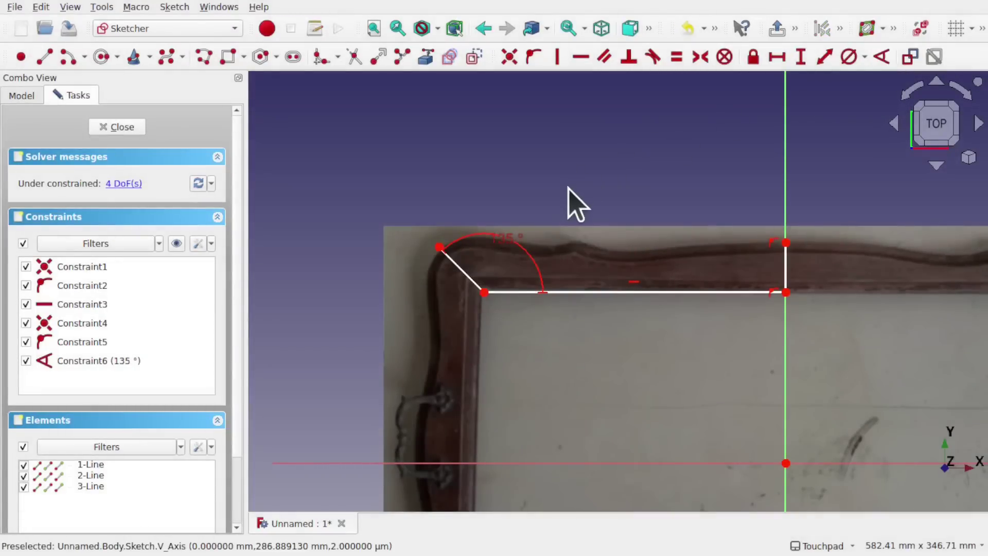
Step: Adjust the inner corner point to the photo and constrain the inner-edge line's horizontal length to 240 mm
scroll(468, 299, "up", 5)
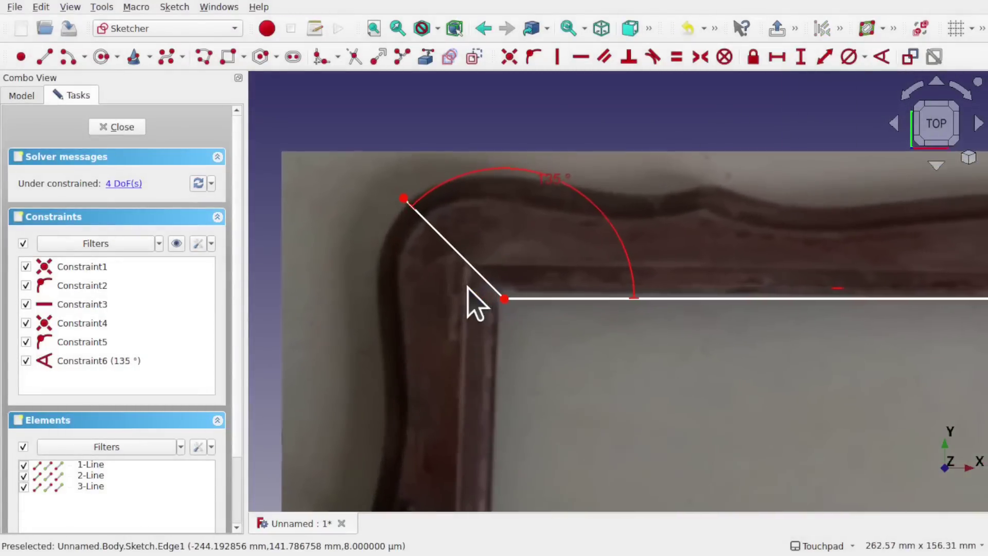
scroll(721, 278, "down", 3)
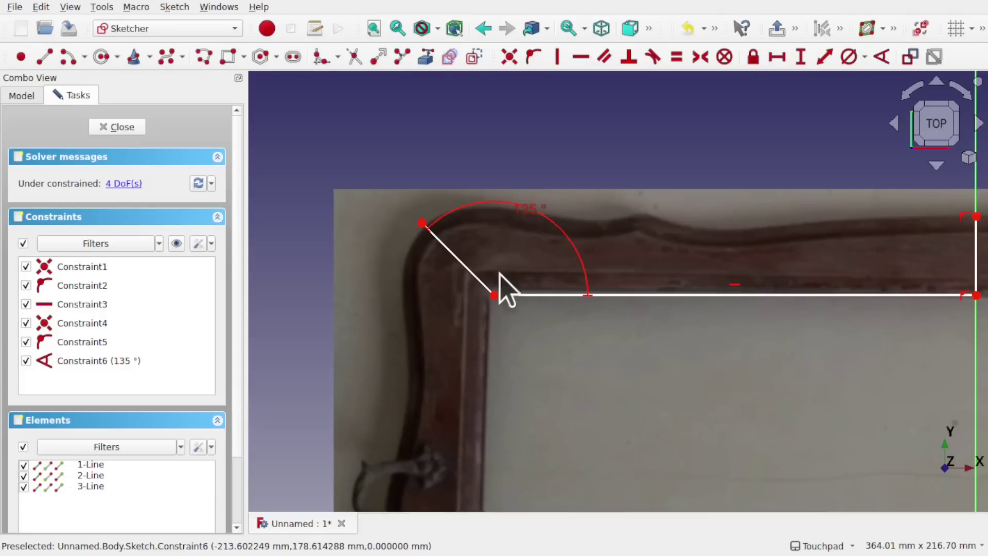
left_click(539, 296)
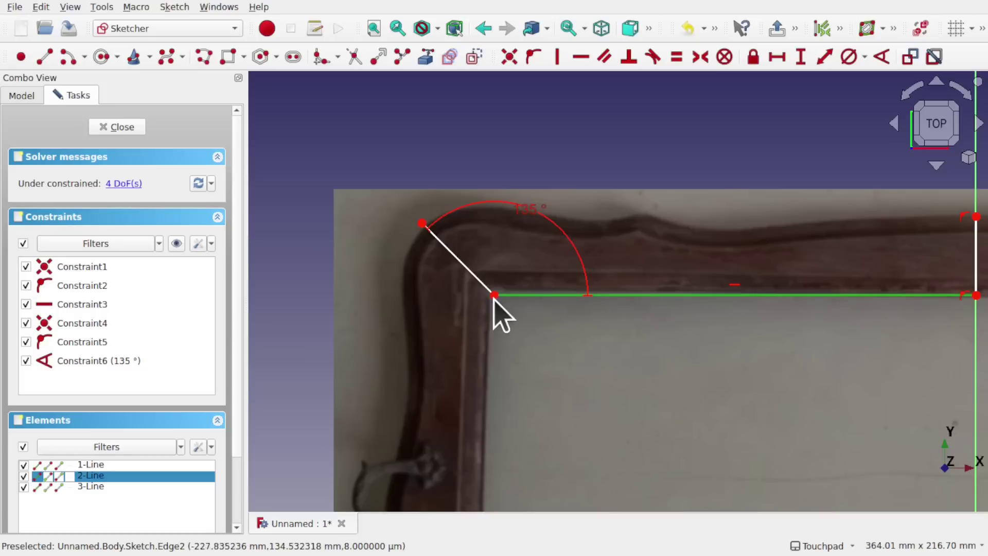
left_click_drag(493, 295, 492, 295)
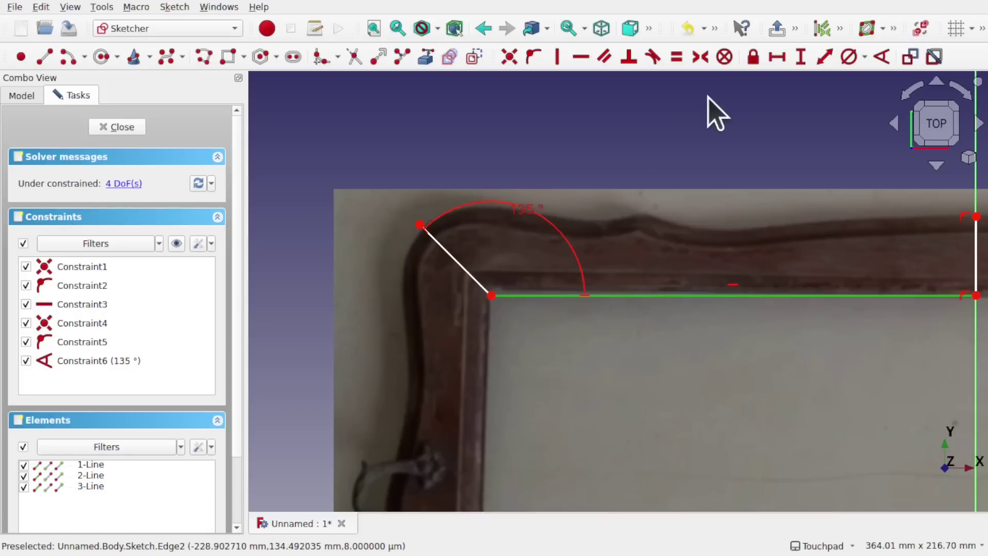
left_click(778, 56)
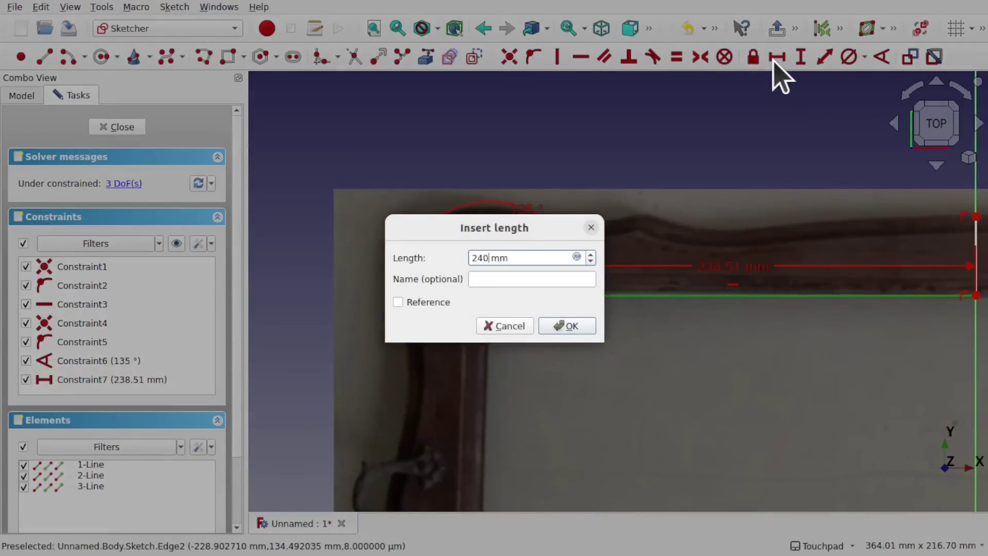
key("Return")
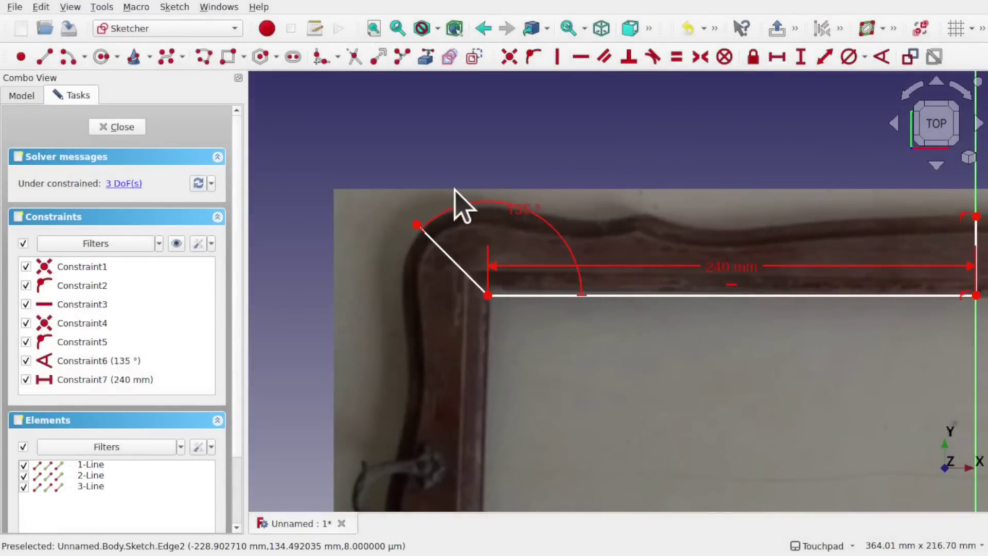
Step: Constrain the length of the diagonal corner line to 50 mm
left_click(467, 275)
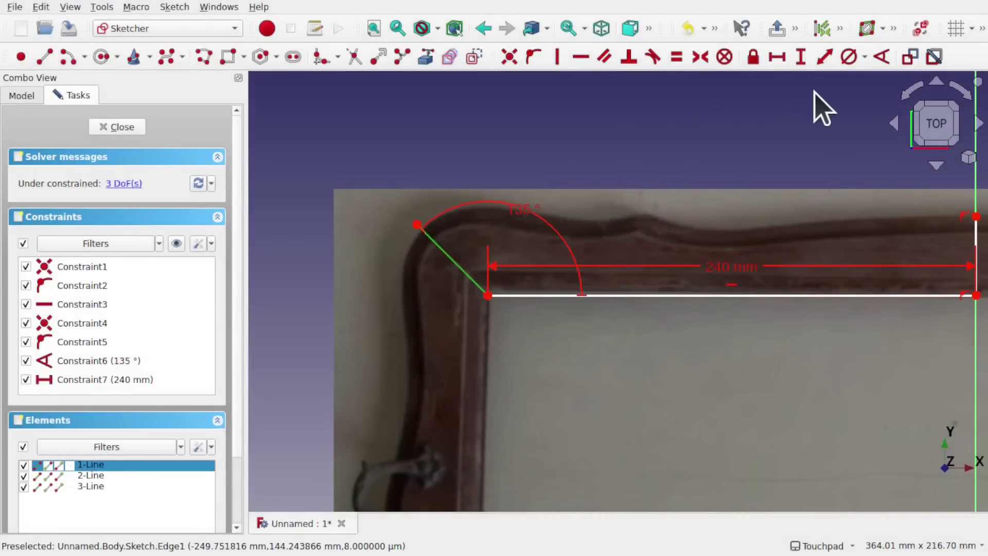
left_click(824, 58)
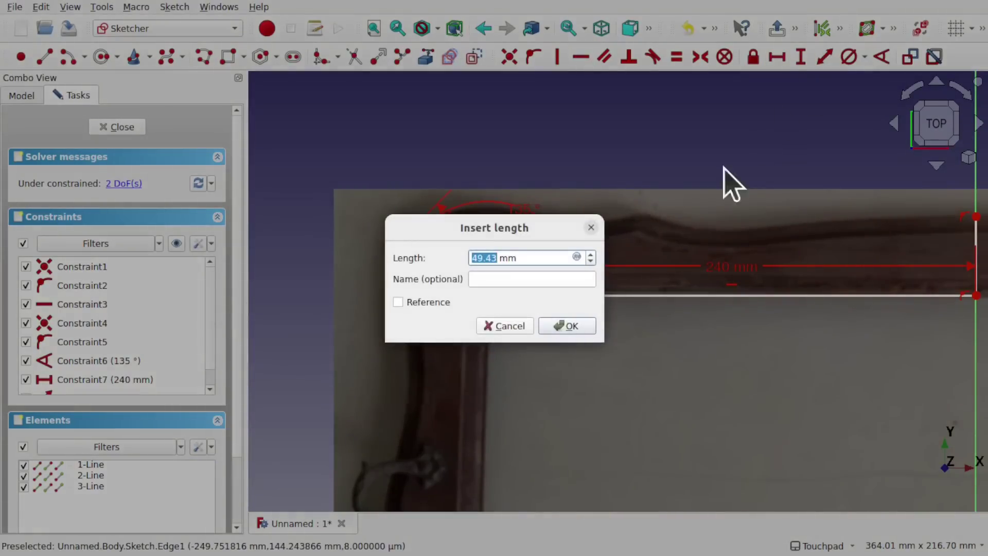
type("50")
key("Return")
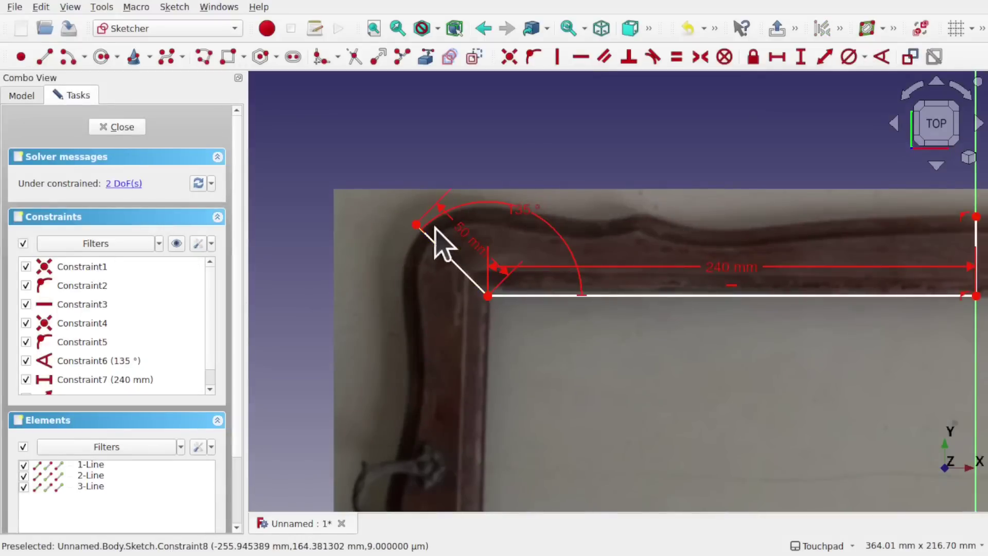
scroll(424, 232, "up", 4)
scroll(422, 232, "down", 4)
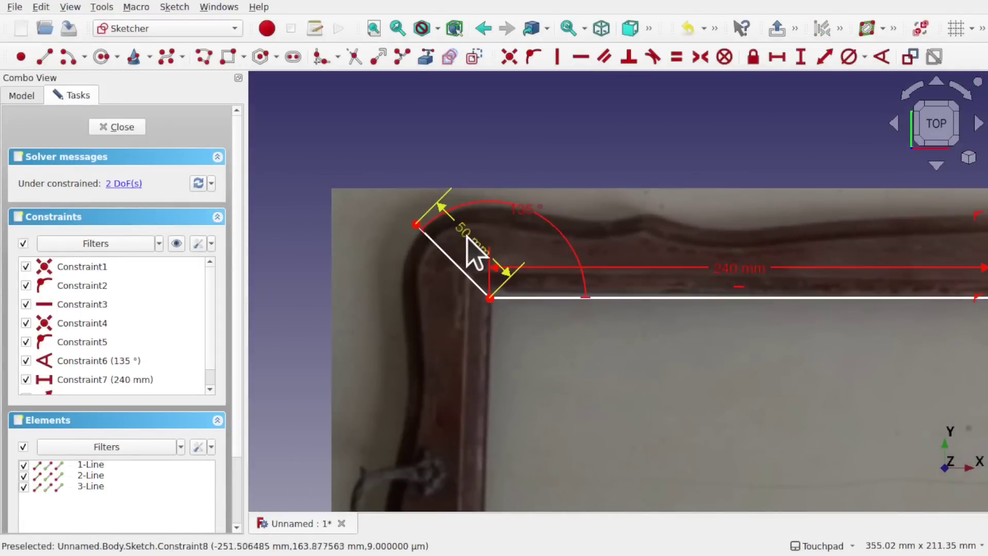
Step: Turn the diagonal line's length into a reference dimension and move its outer endpoint onto the frame's outer corner edge
double_click(470, 254)
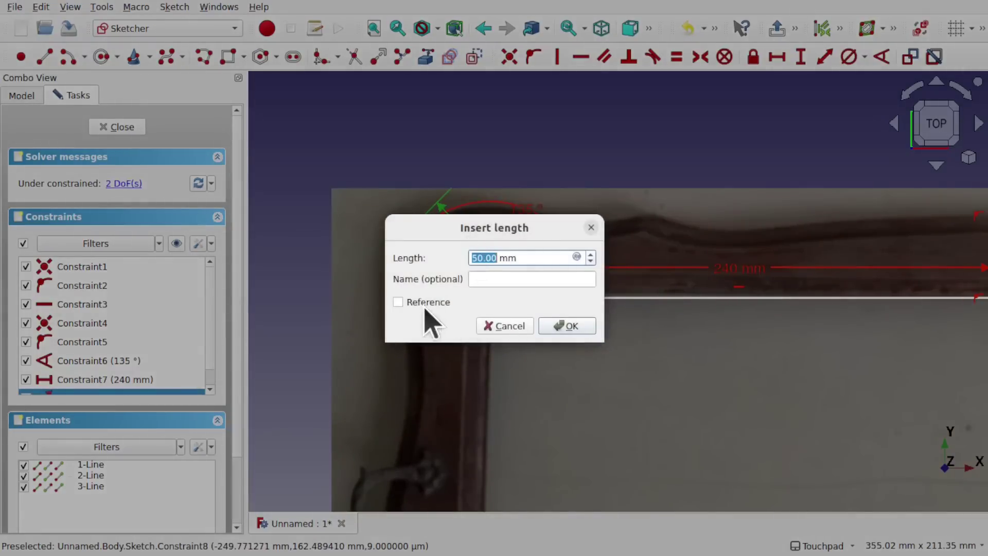
left_click(400, 304)
left_click(568, 327)
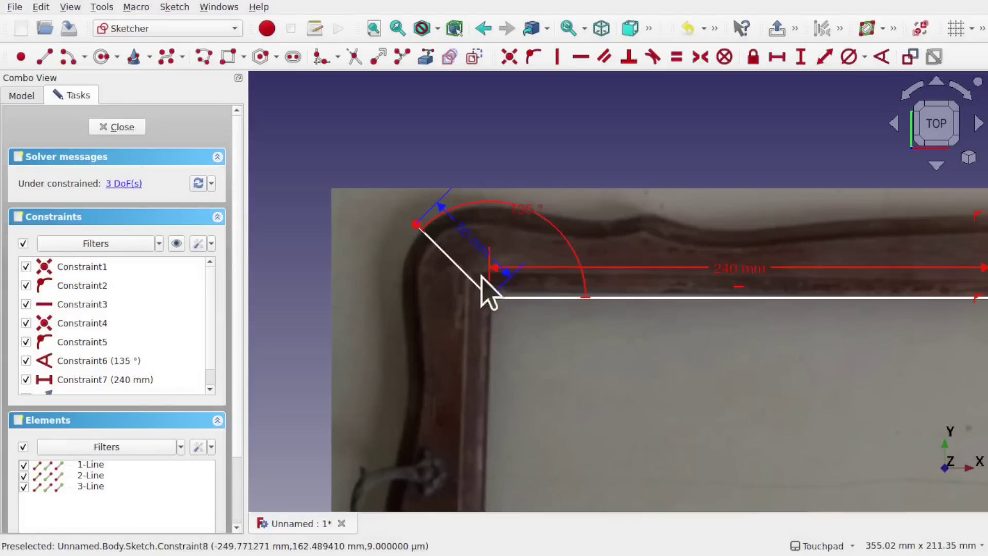
left_click_drag(416, 225, 423, 235)
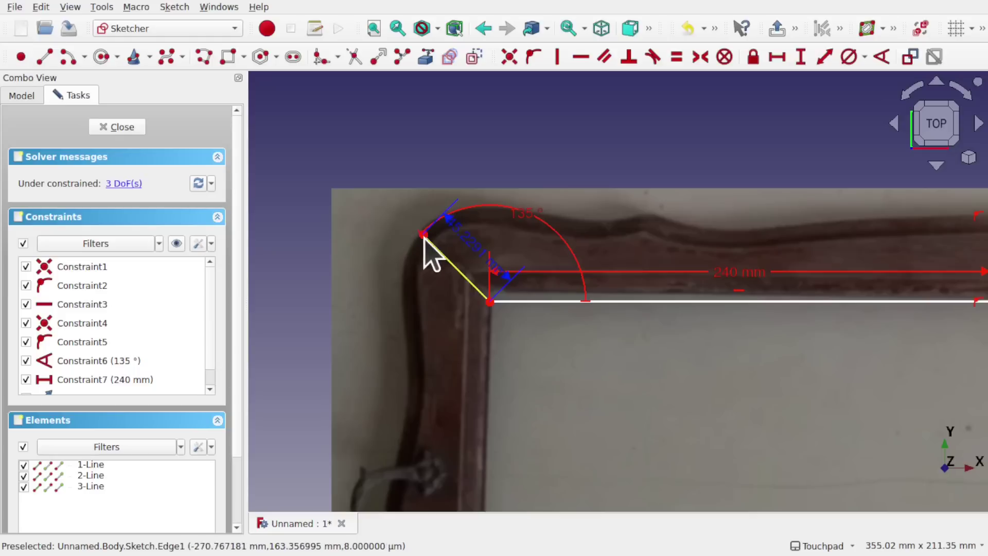
left_click_drag(426, 234, 422, 233)
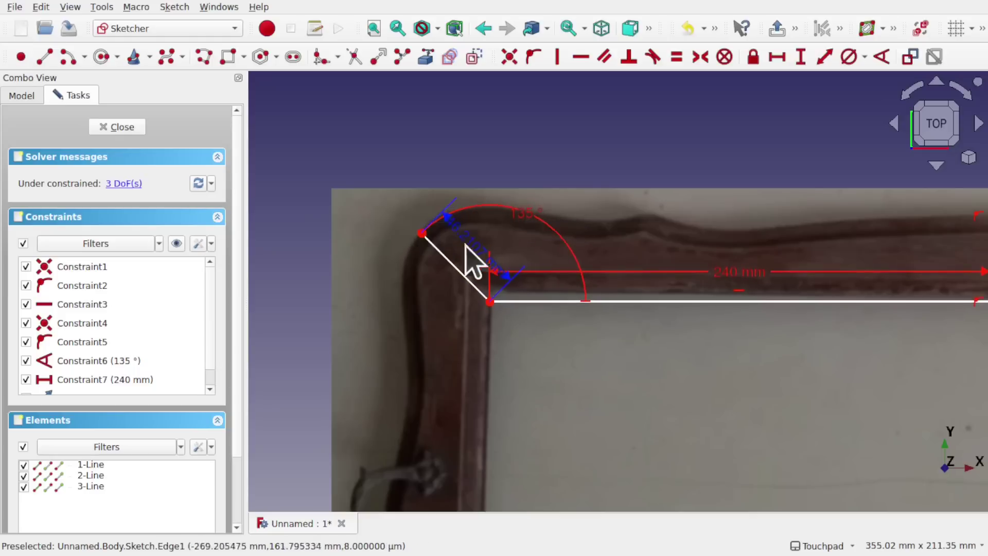
Step: Make the diagonal line's length a driving constraint again and set it to 45 mm
double_click(482, 261)
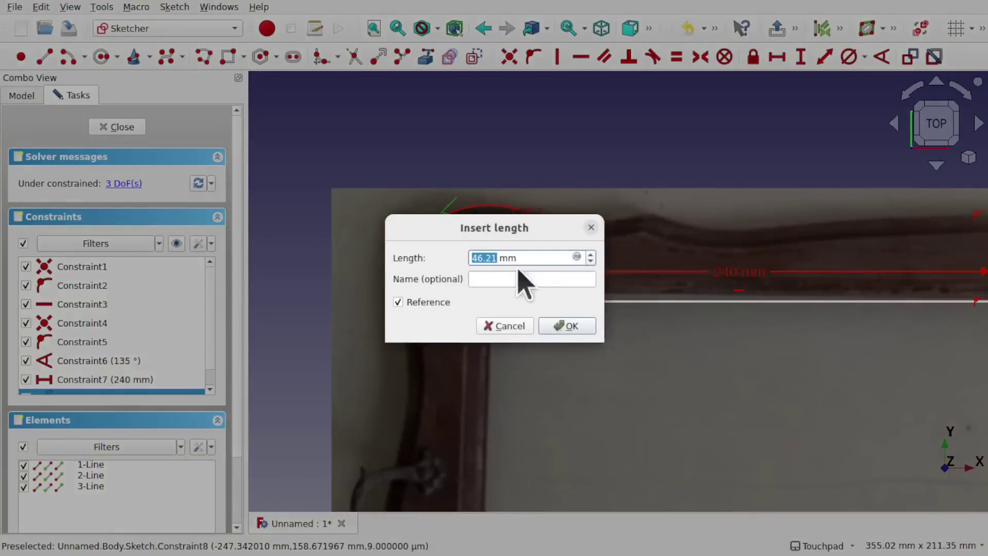
type("4")
left_click(565, 319)
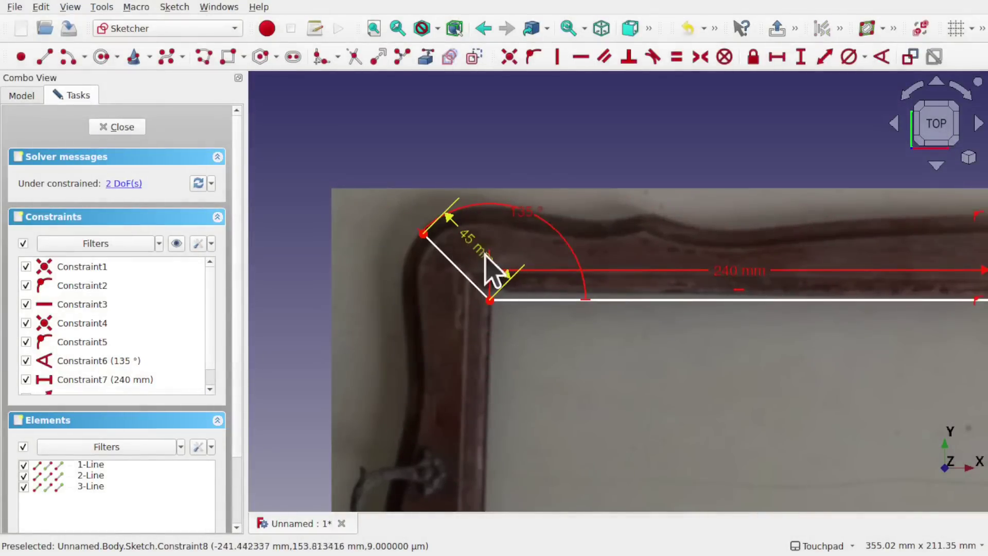
Step: Reposition the 45 mm and 240 mm dimensions below their lines, clear of the frame's outer edge
left_click_drag(486, 263, 445, 316)
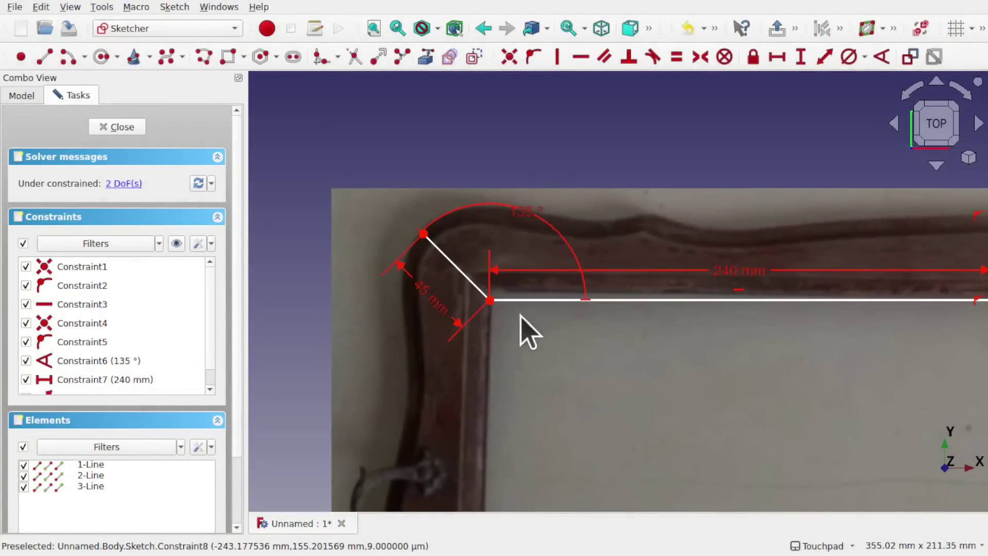
scroll(489, 408, "down", 3)
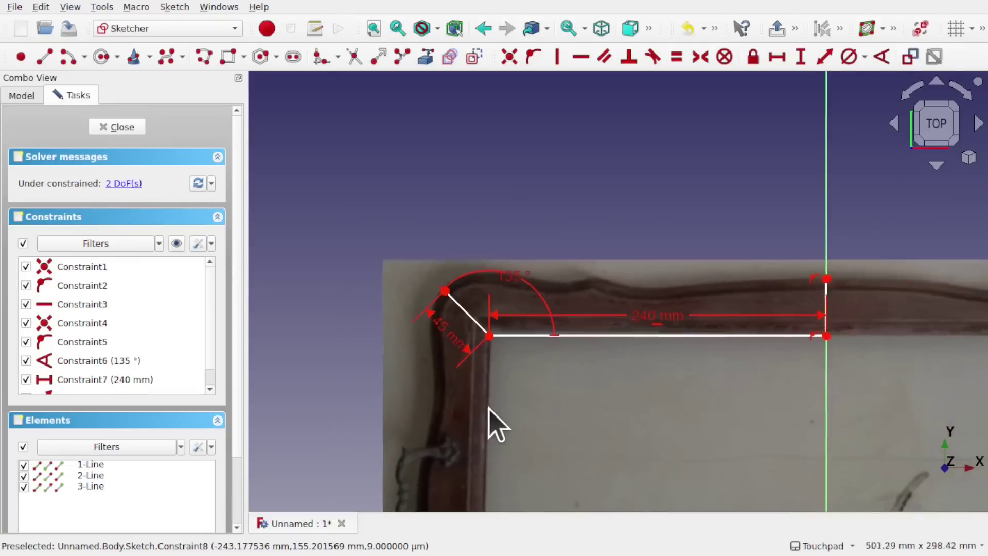
scroll(818, 327, "up", 4)
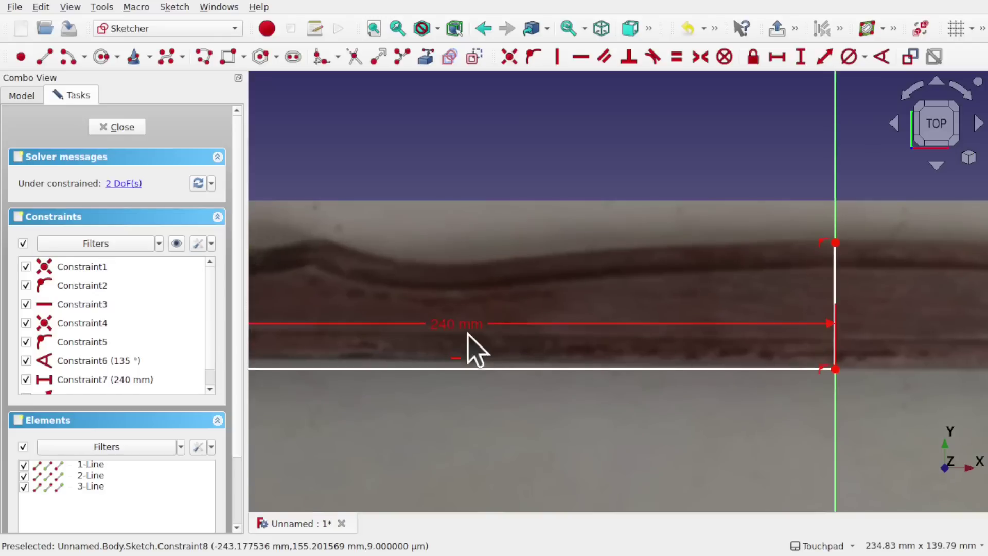
left_click_drag(469, 334, 482, 419)
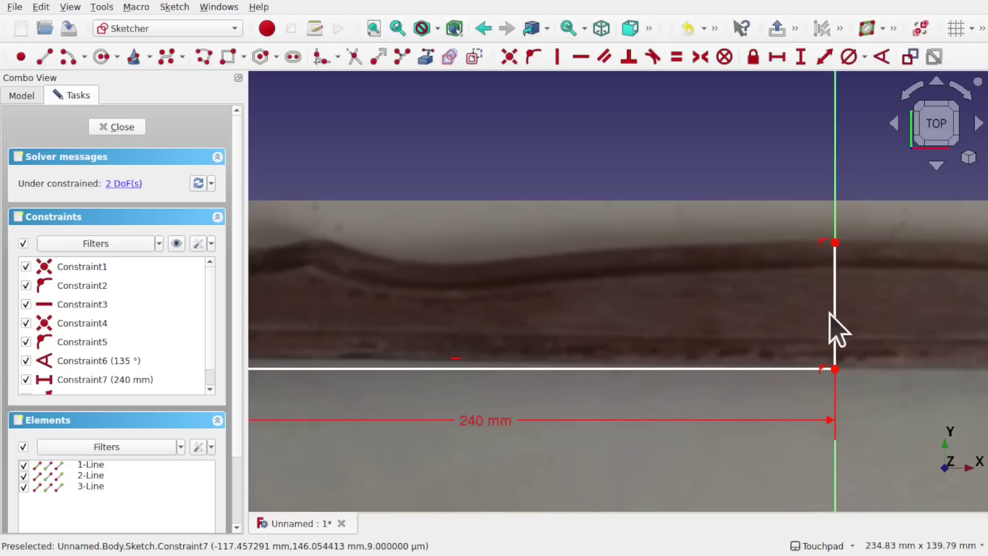
Step: Constrain the height of the short line on the vertical axis to 40 mm
left_click(835, 335)
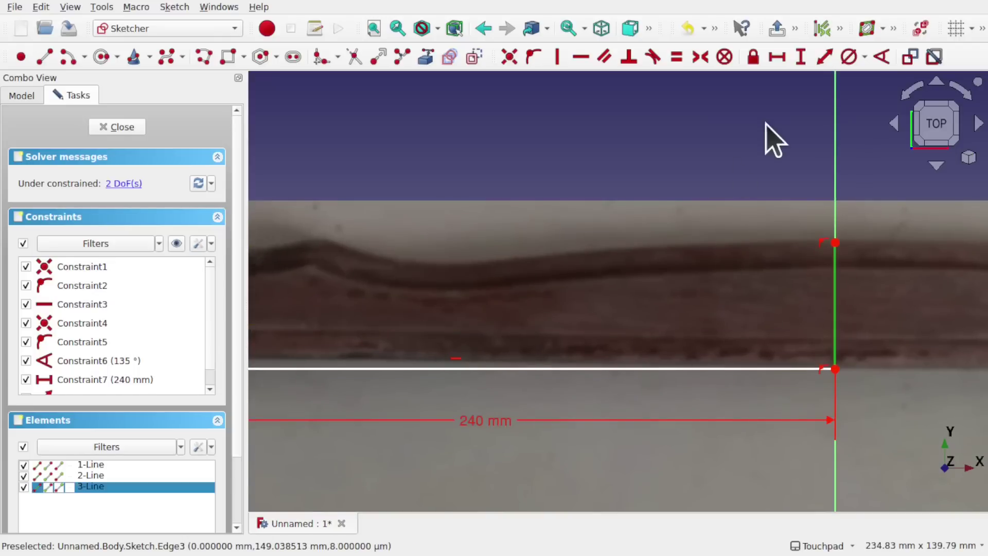
left_click(800, 57)
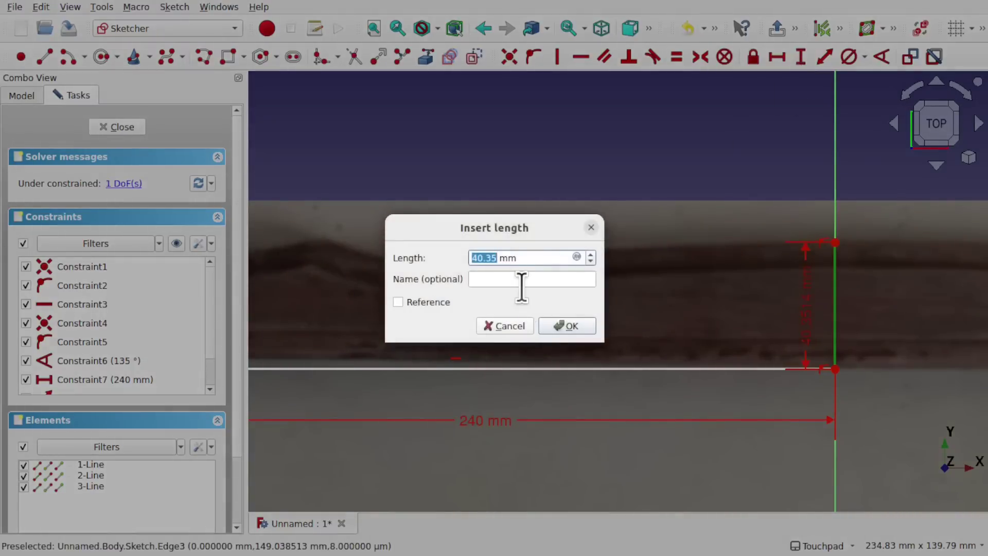
key("Return")
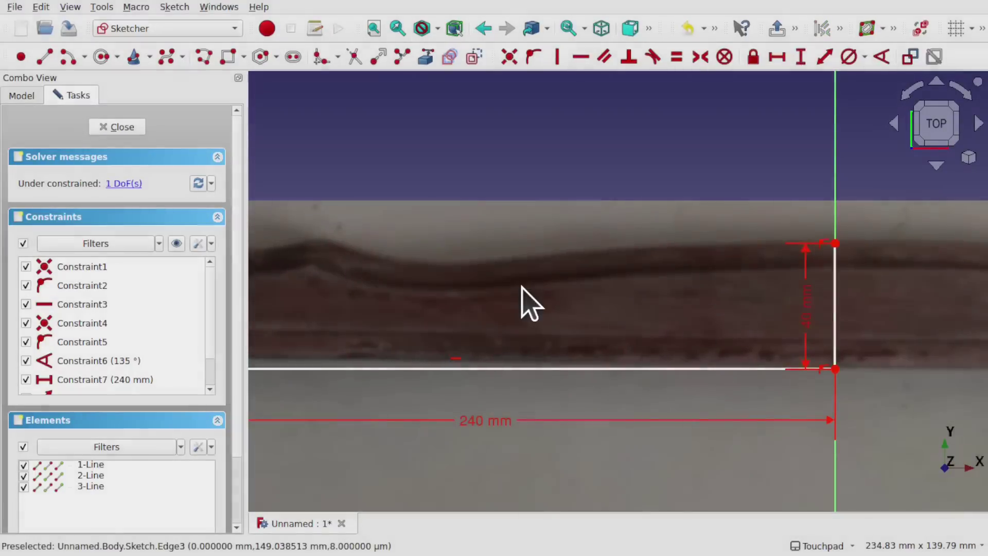
Step: Constrain the vertical distance from the sketch origin to the inner-edge line's endpoint on the axis to 135 mm
scroll(523, 302, "down", 4)
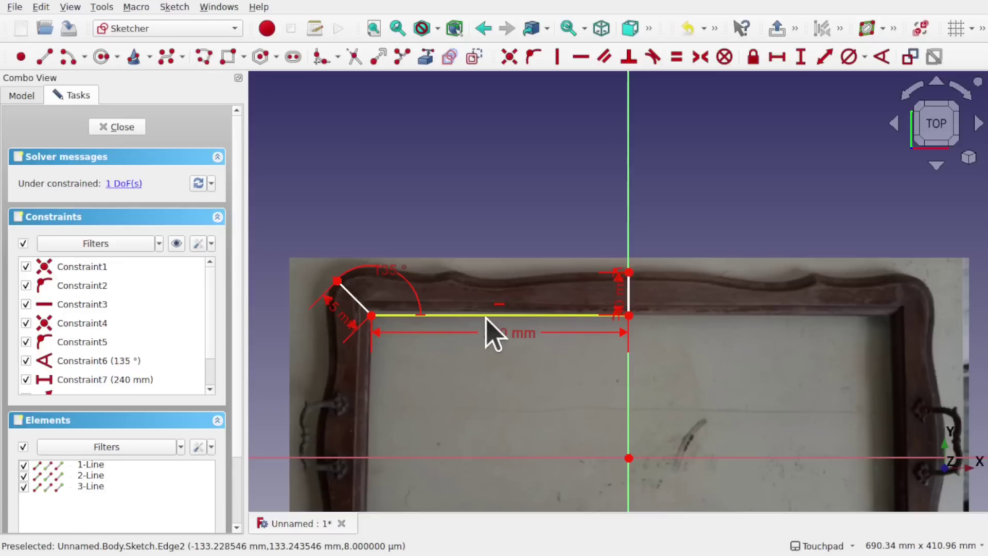
left_click(629, 459)
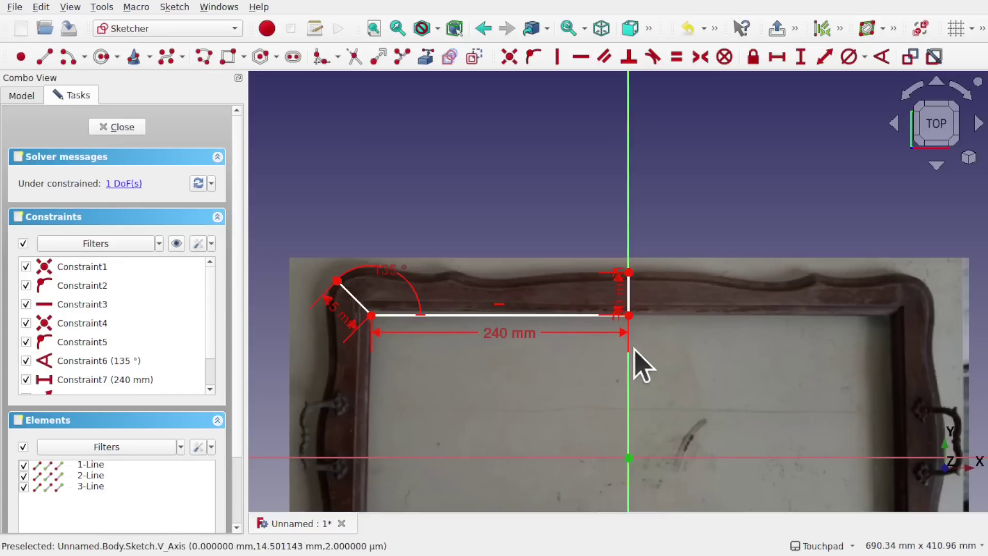
left_click(629, 315)
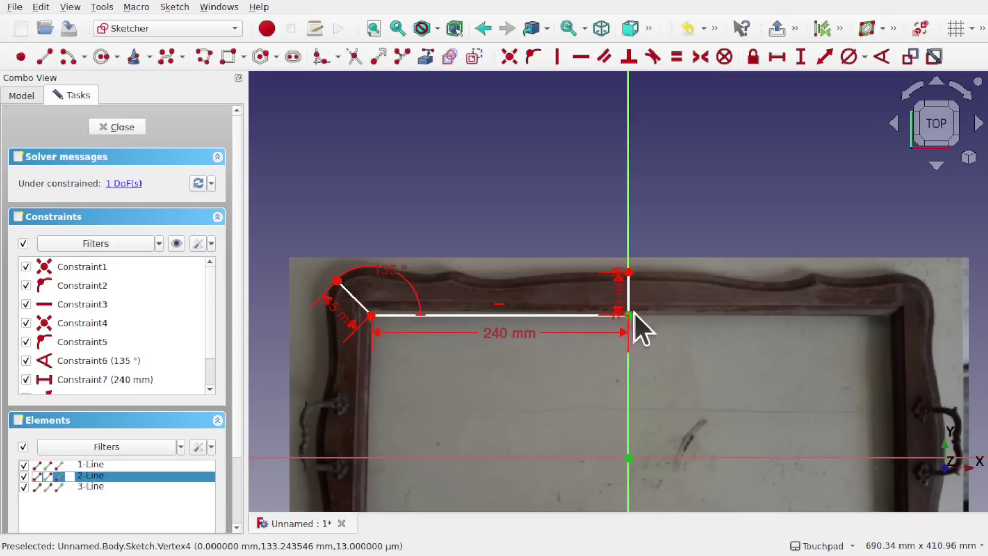
left_click(801, 56)
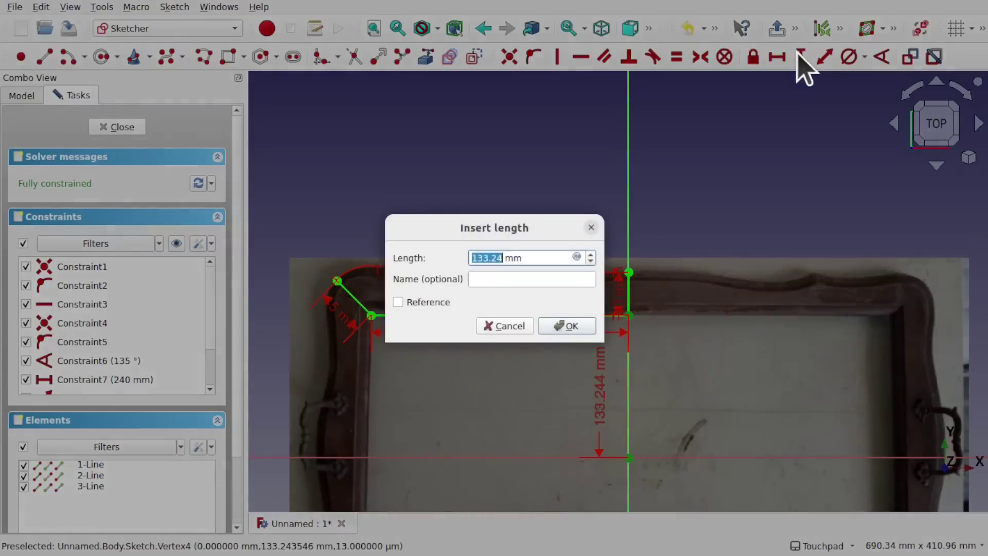
type("1")
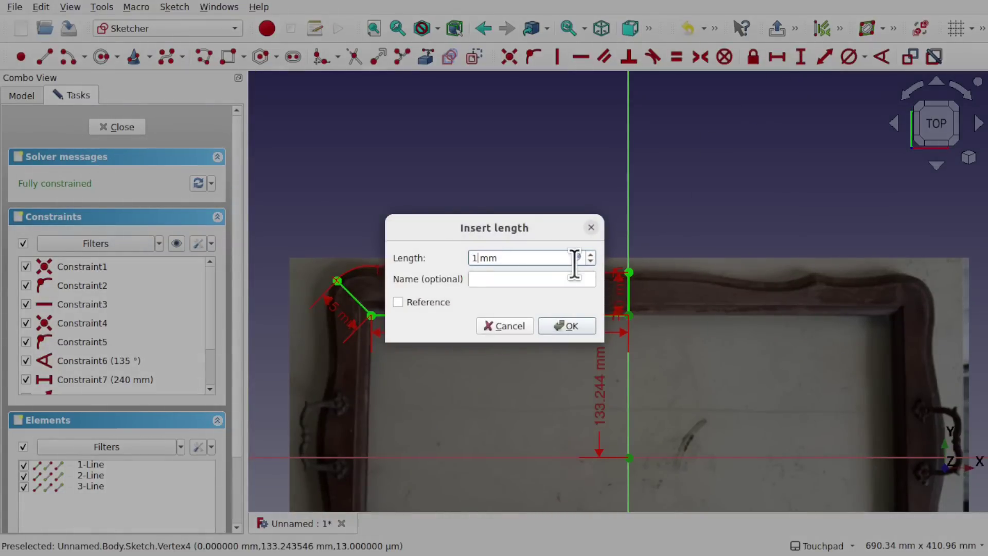
type("35")
key("Return")
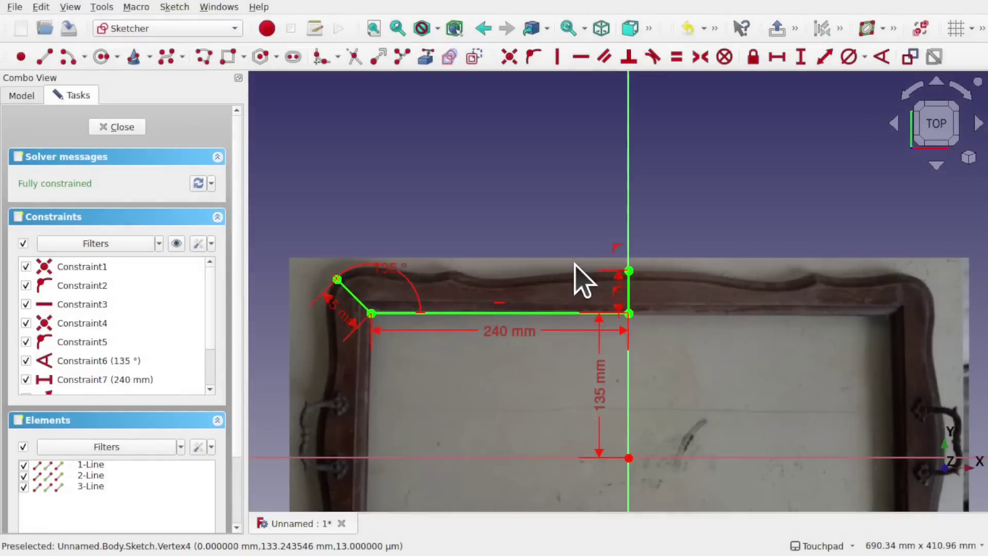
Step: Examine how the constrained lines match the tray frame at the corner, along the inner edge and at the vertical axis
scroll(601, 332, "up", 4)
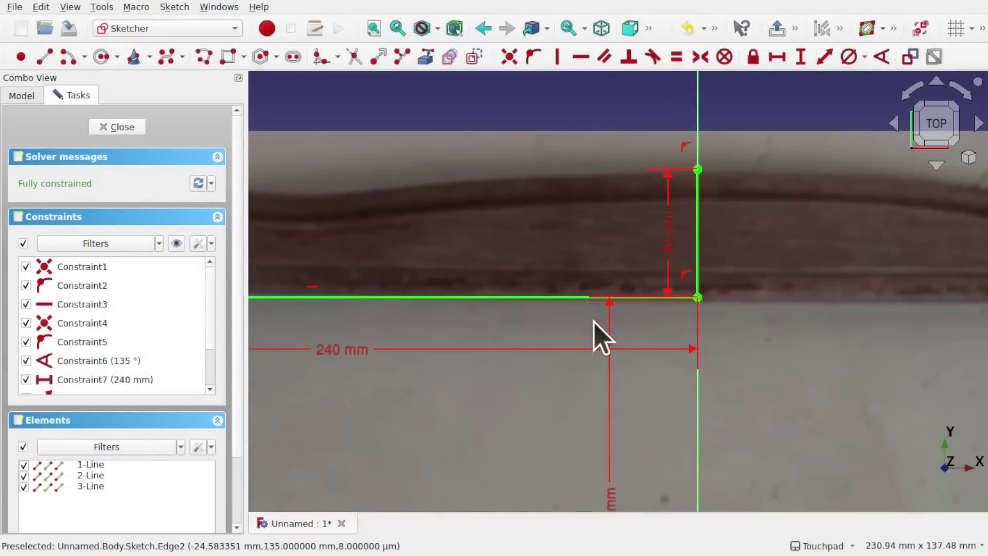
scroll(597, 332, "down", 3)
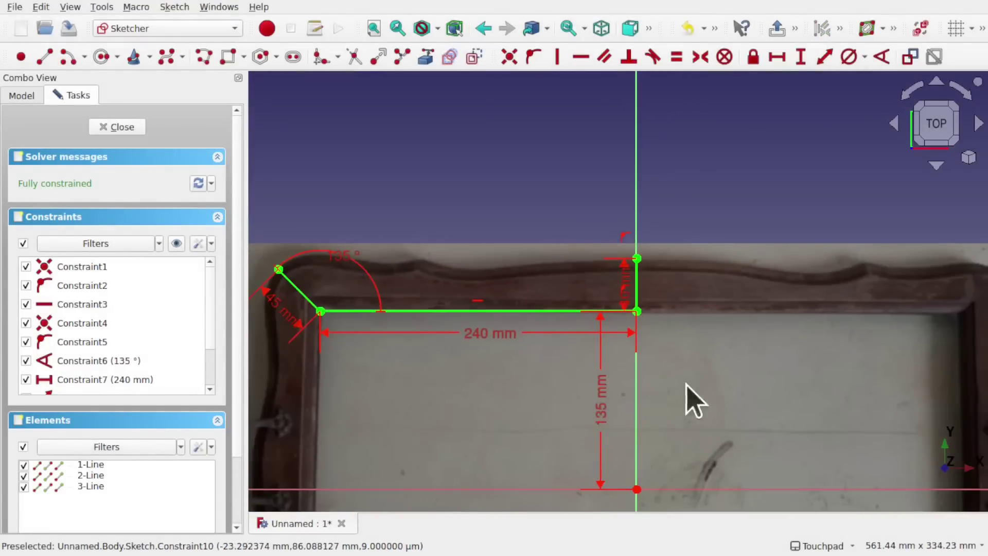
scroll(273, 291, "up", 3)
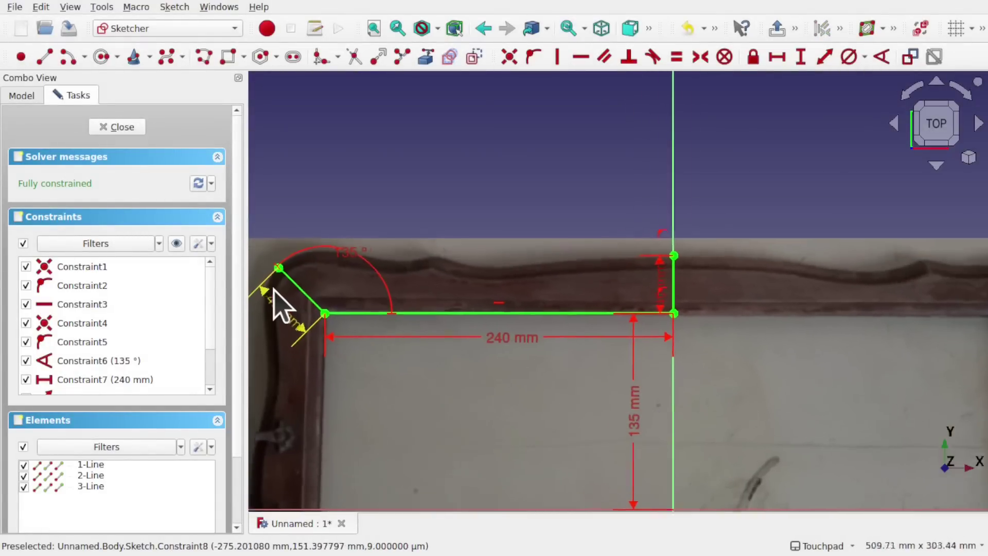
scroll(273, 291, "up", 1)
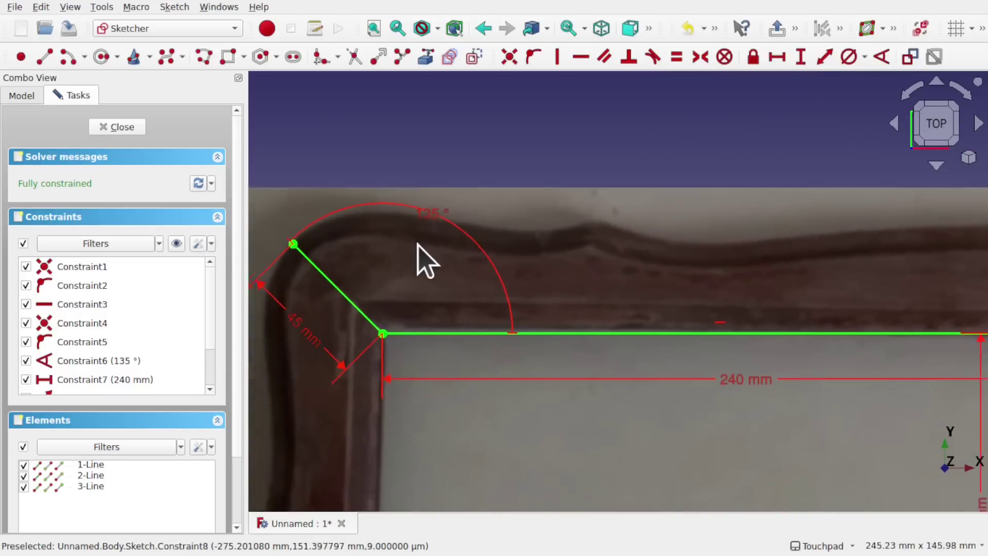
scroll(417, 249, "down", 3)
scroll(418, 246, "up", 1)
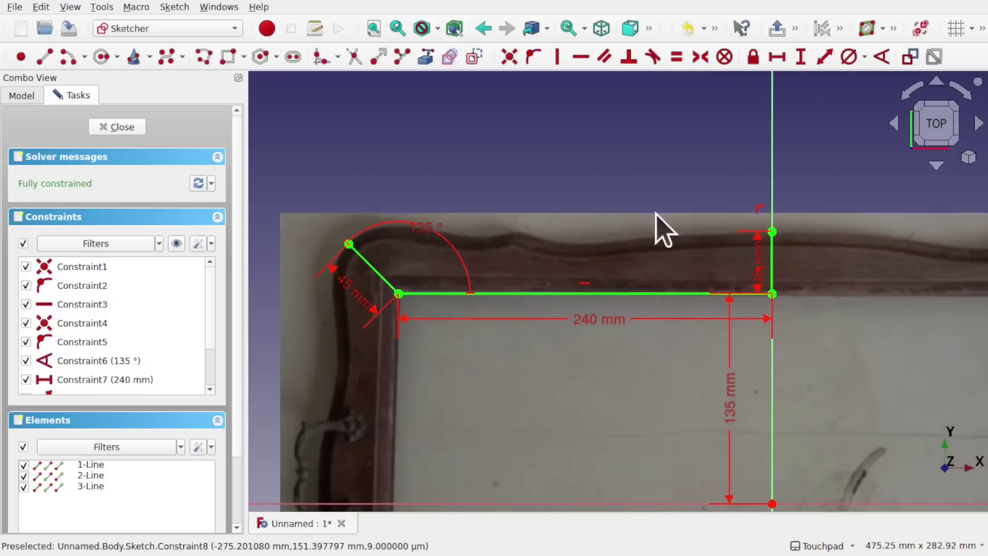
scroll(764, 245, "up", 4)
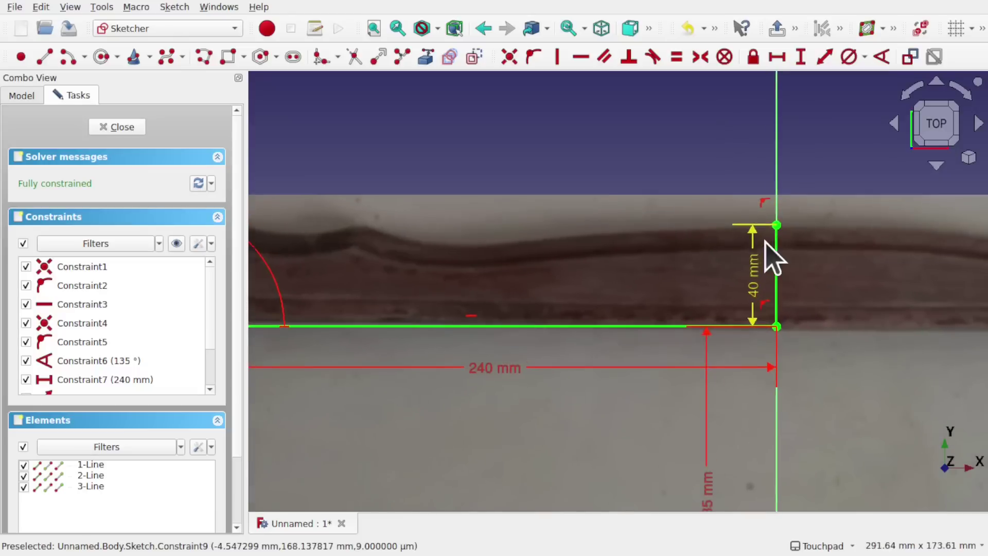
Step: Start a B-spline by control points at the short axis line's upper endpoint and place control points along the frame's outer edge past the bump
scroll(765, 242, "down", 2)
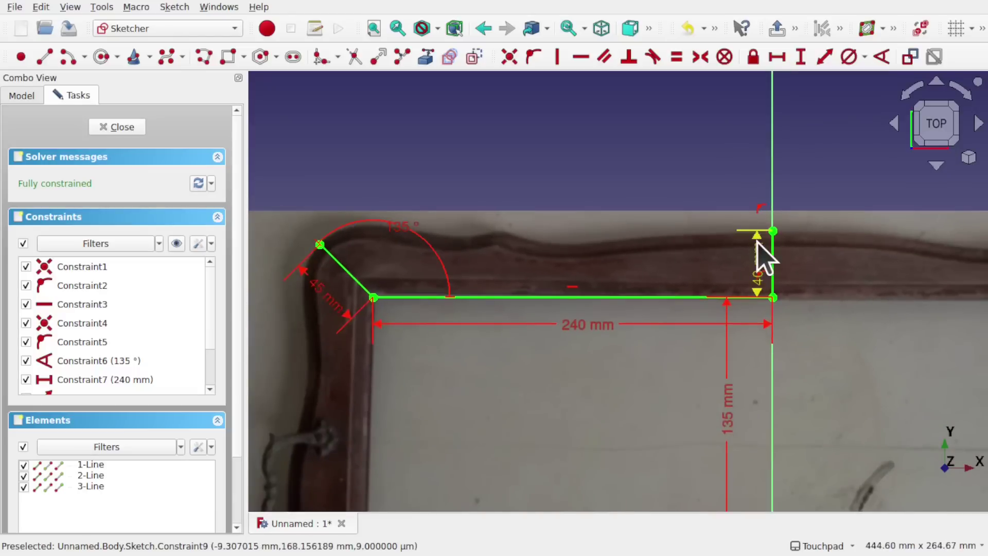
scroll(763, 255, "up", 2)
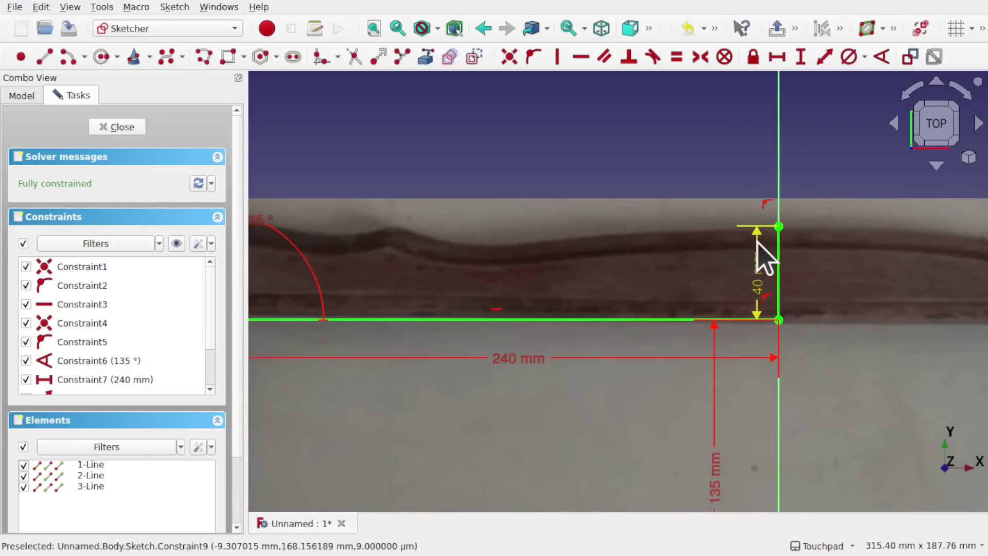
left_click(164, 55)
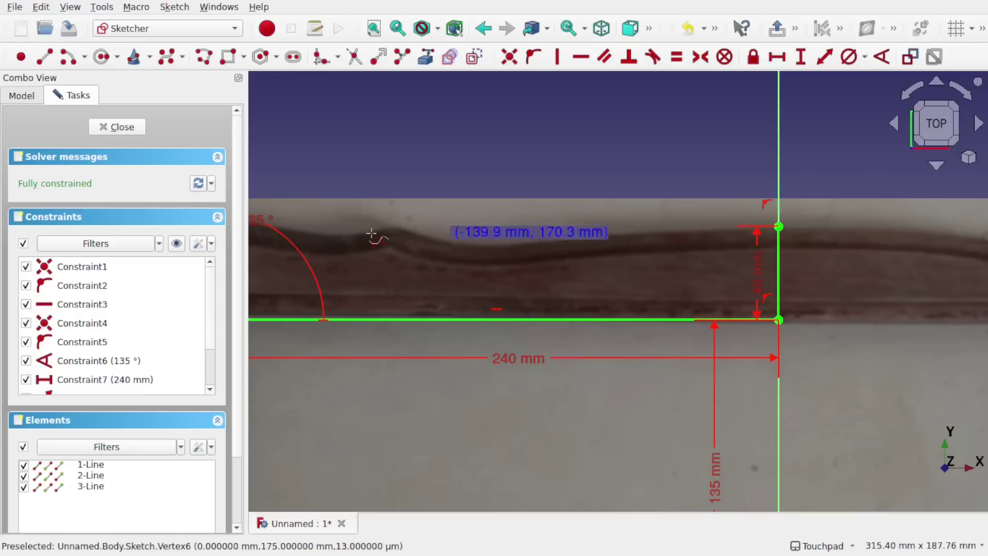
left_click(211, 244)
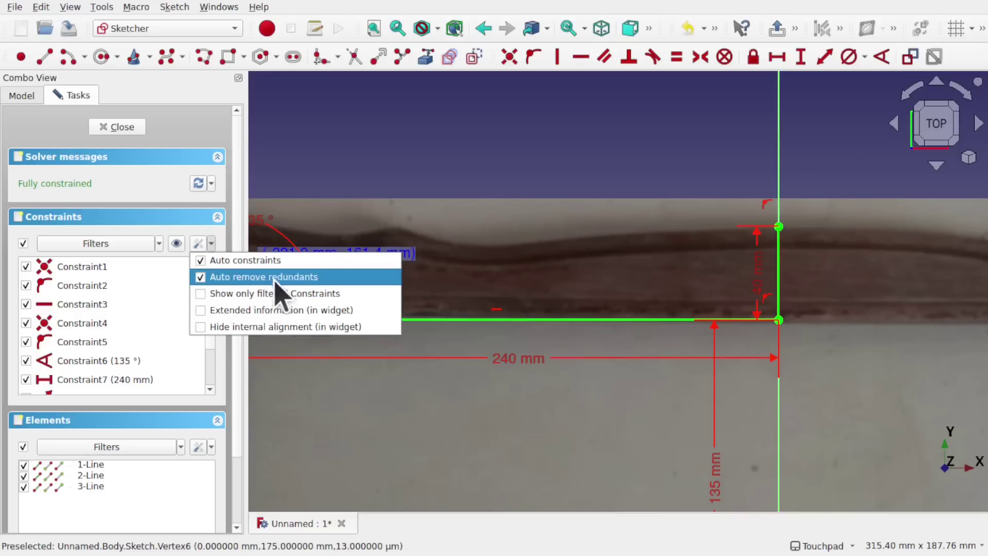
left_click(567, 183)
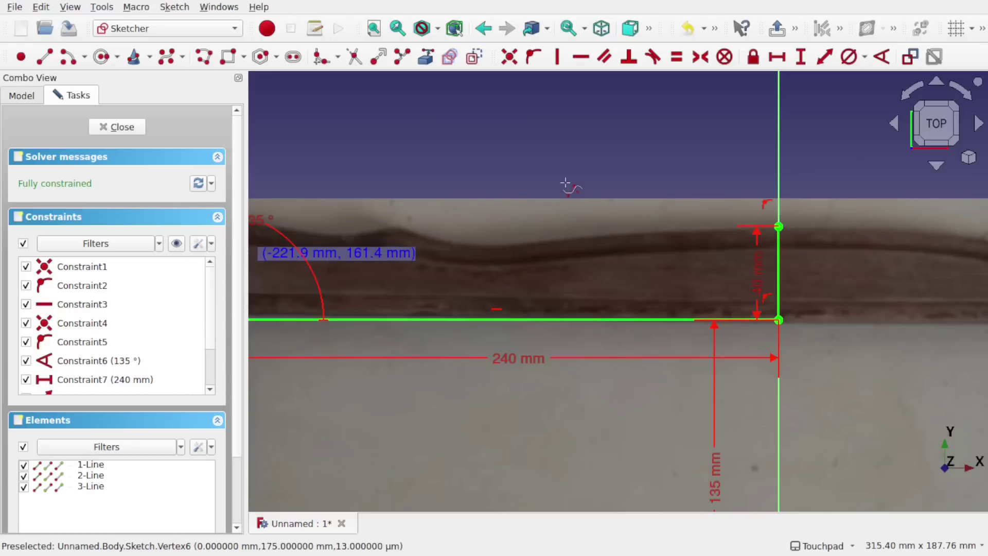
left_click(778, 226)
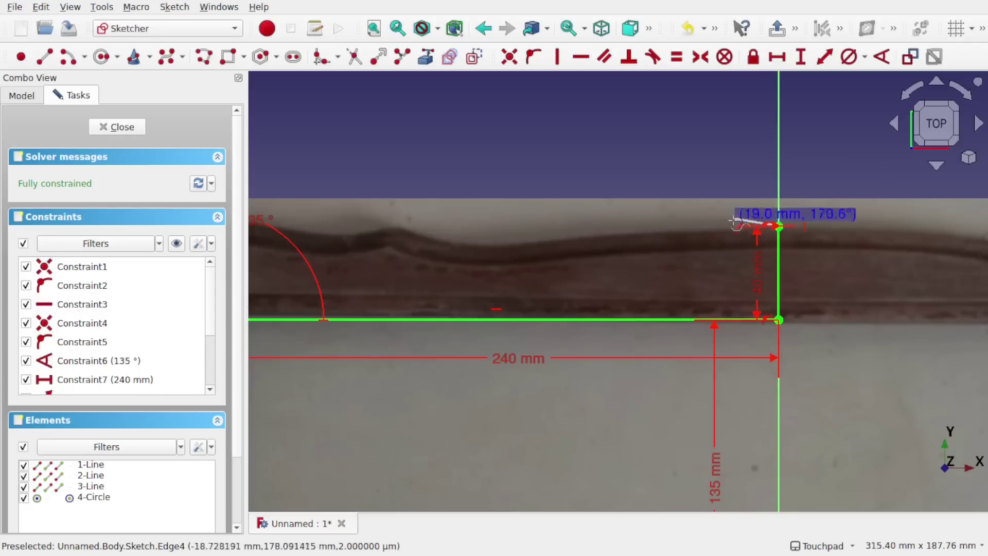
left_click(690, 230)
left_click(688, 231)
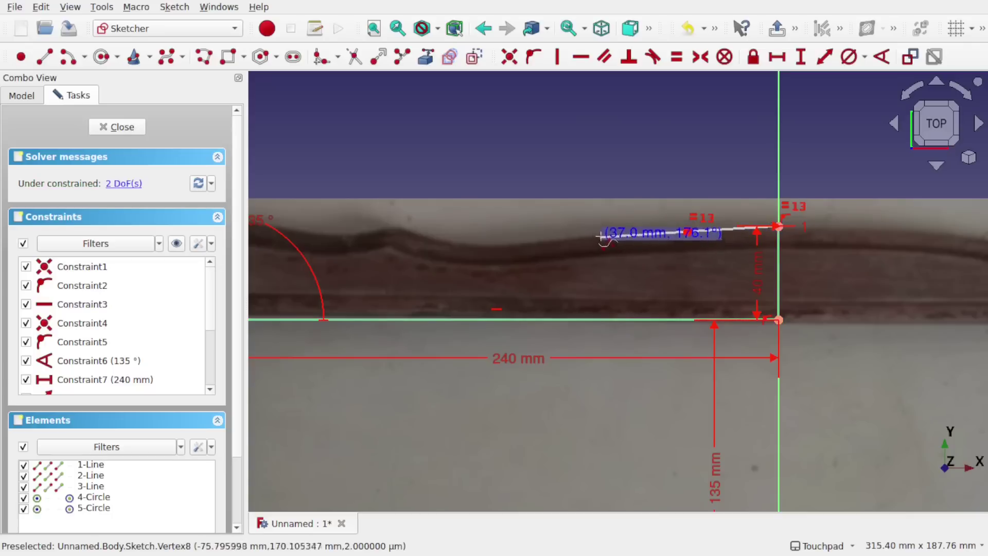
left_click(610, 234)
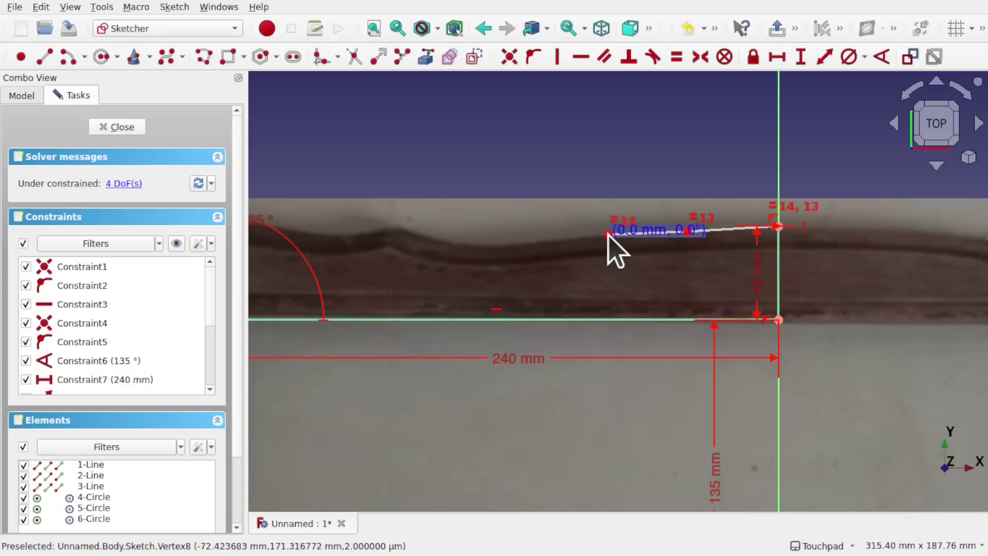
left_click(522, 244)
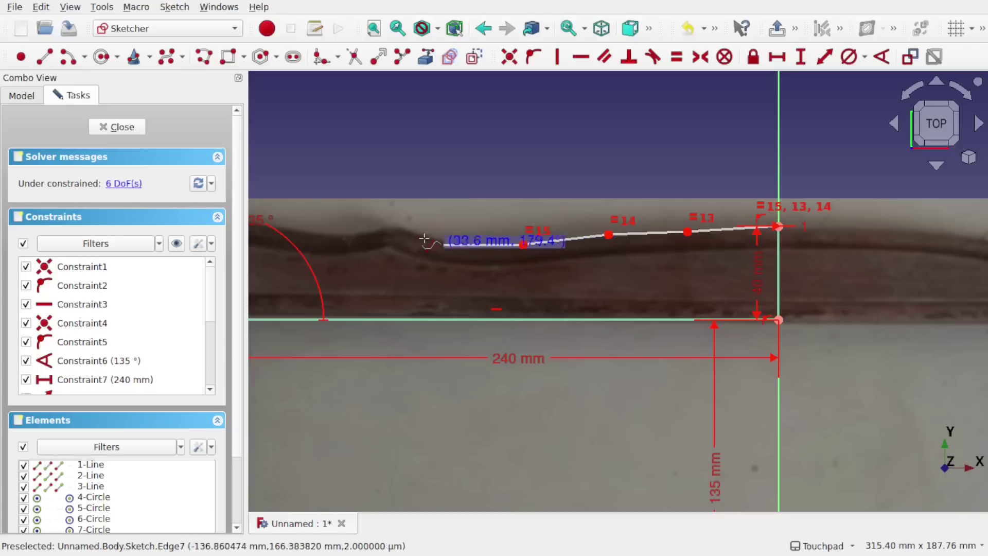
left_click(400, 225)
left_click(348, 237)
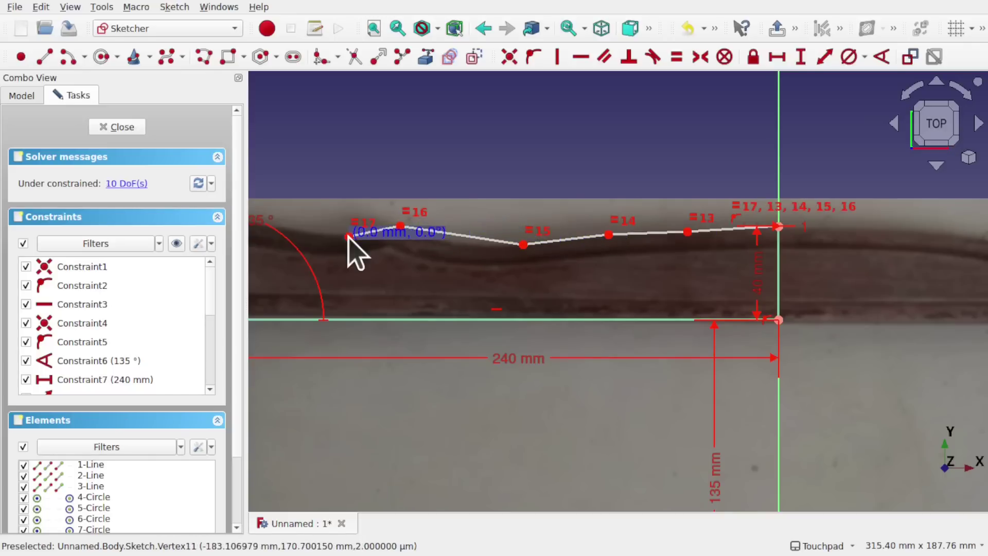
Step: Continue the B-spline's control points along the outer edge around the corner and finish it on the diagonal line's outer endpoint
middle_click_drag(348, 237, 578, 266)
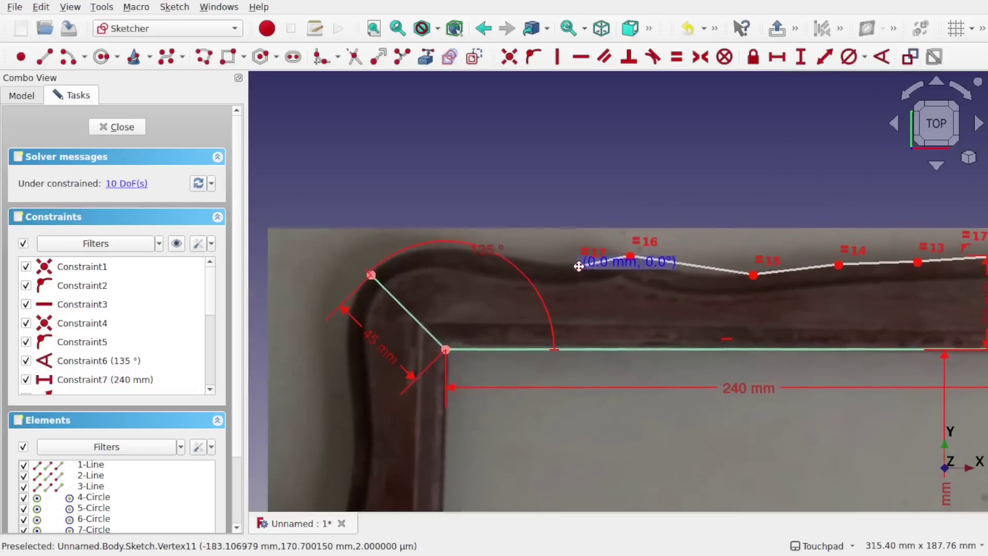
left_click(517, 262)
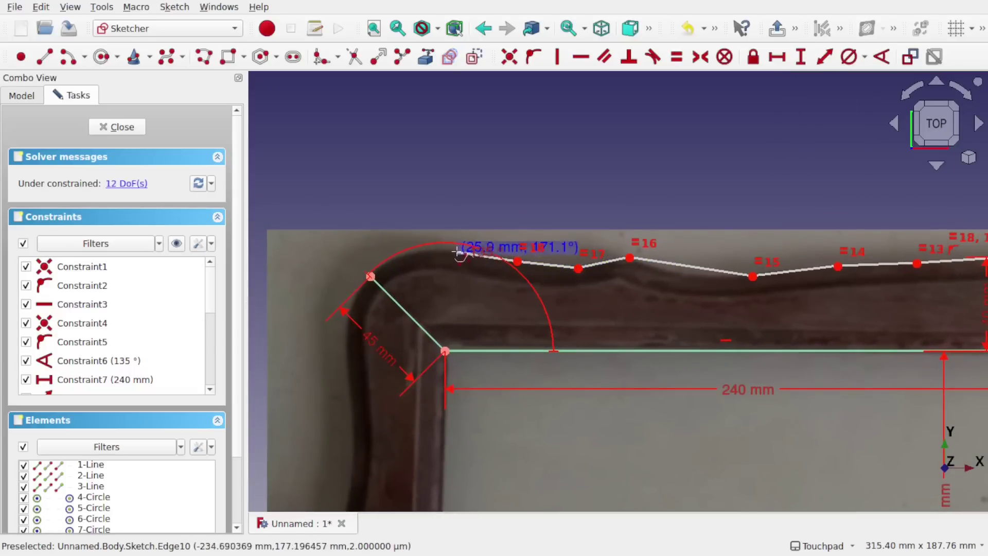
left_click(456, 252)
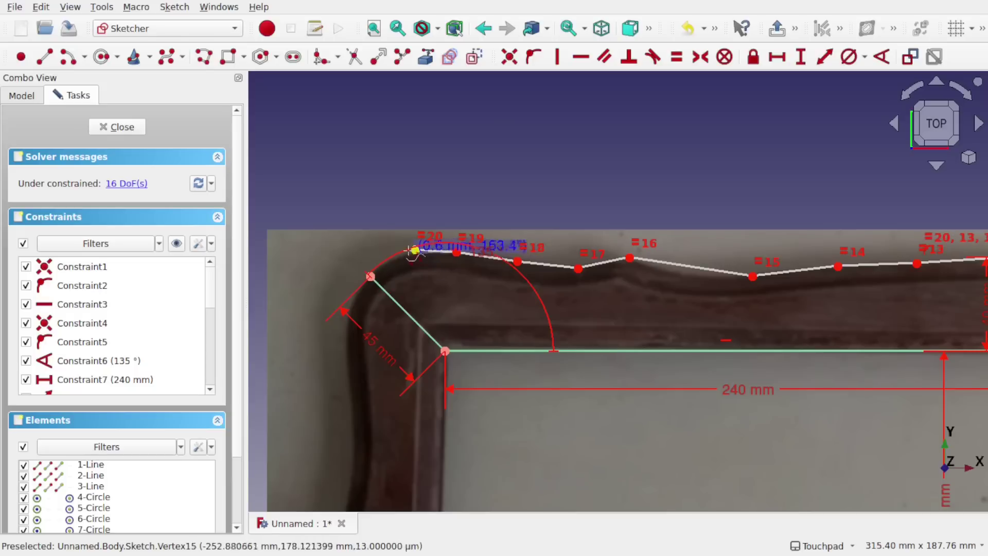
left_click(415, 249)
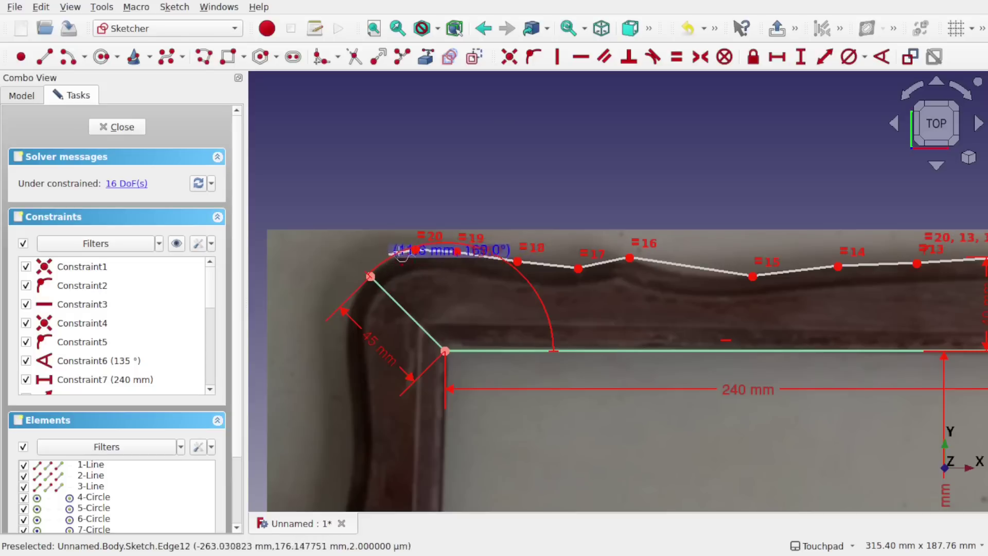
left_click(370, 276)
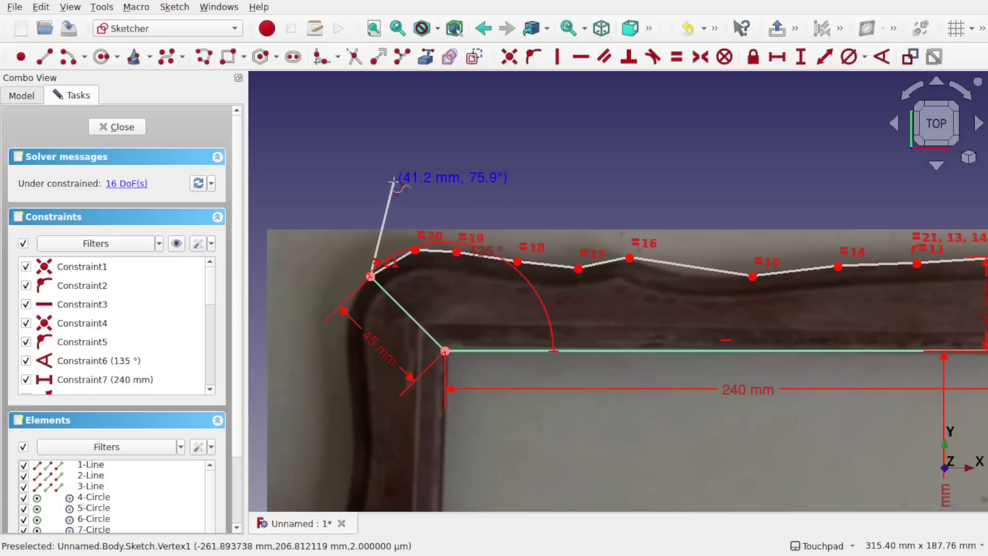
right_click(393, 181)
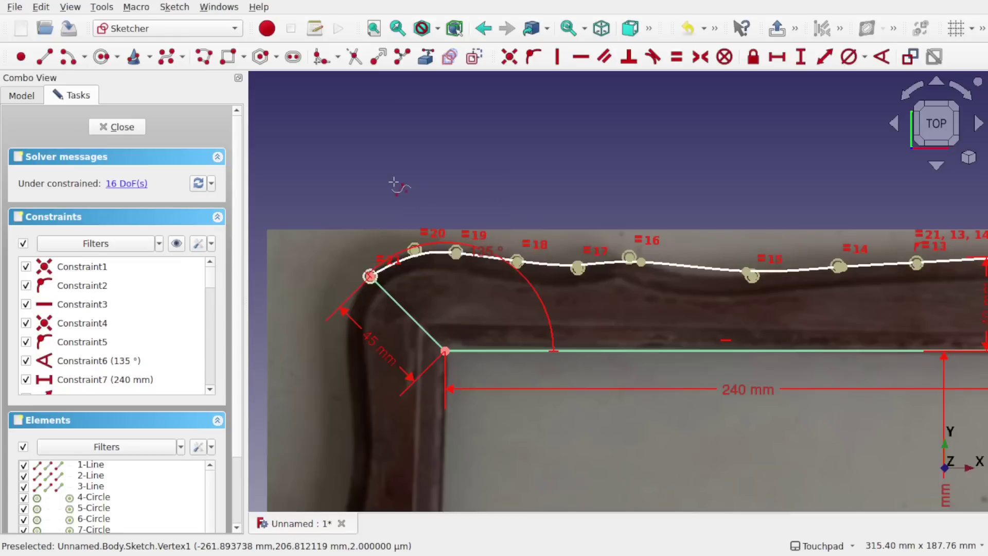
right_click(601, 184)
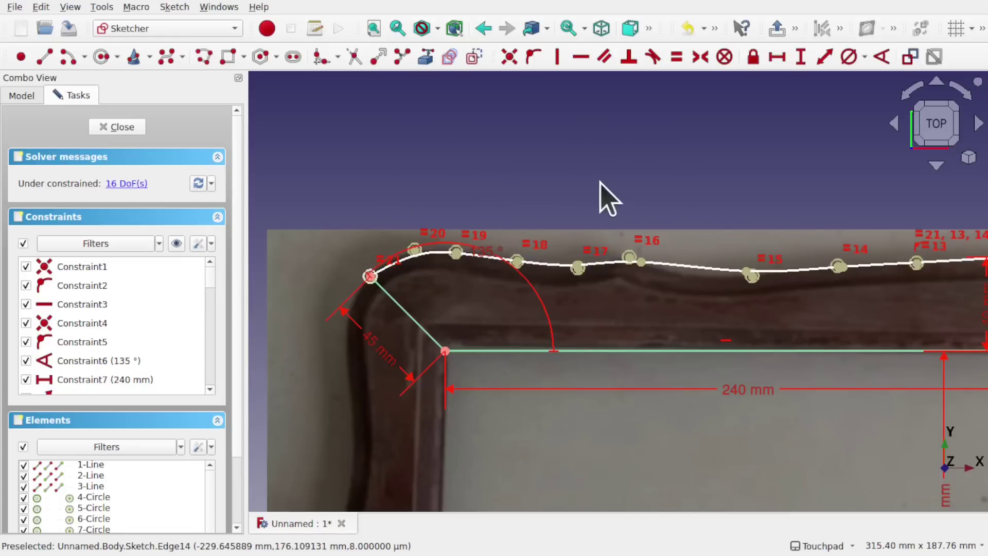
Step: Move the B-spline control point near the corner outward and the one at the dip down towards the frame's outer edge
scroll(415, 264, "up", 5)
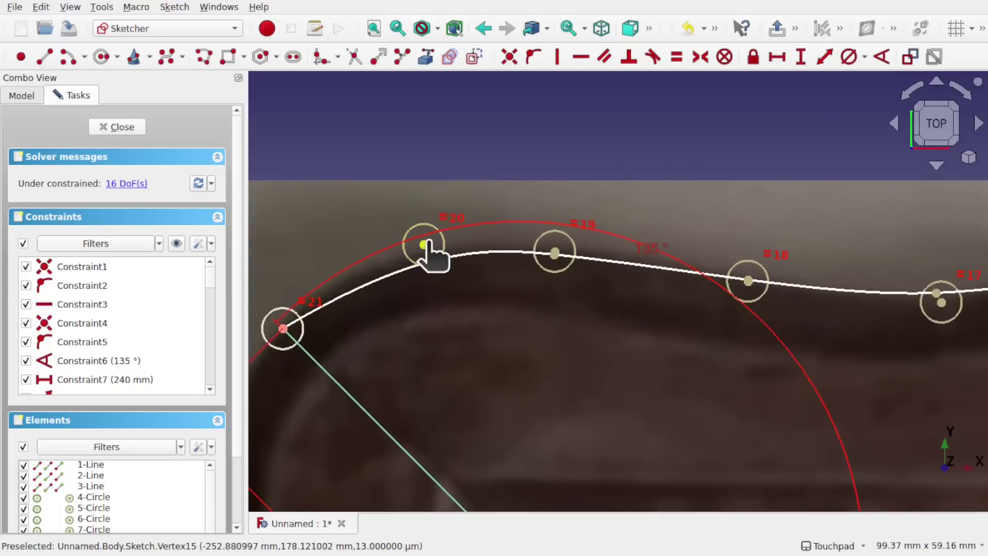
left_click_drag(425, 247, 408, 223)
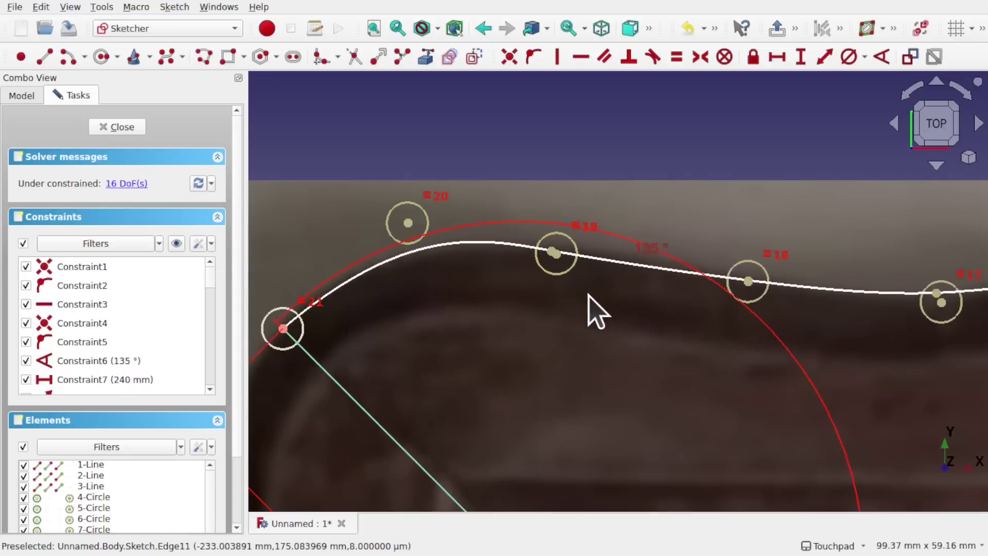
scroll(597, 311, "down", 5)
middle_click_drag(837, 322, 523, 294)
scroll(728, 304, "up", 4)
scroll(727, 304, "up", 1)
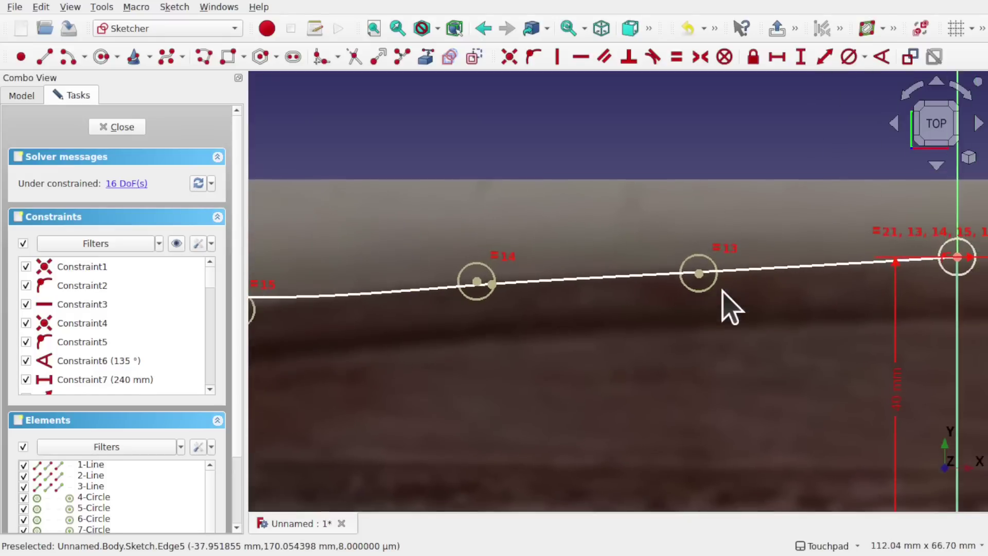
mouse_move(728, 305)
middle_mouse_down()
mouse_move(715, 302)
mouse_move(829, 258)
mouse_move(649, 271)
mouse_move(777, 270)
mouse_move(631, 269)
mouse_move(693, 285)
middle_mouse_up()
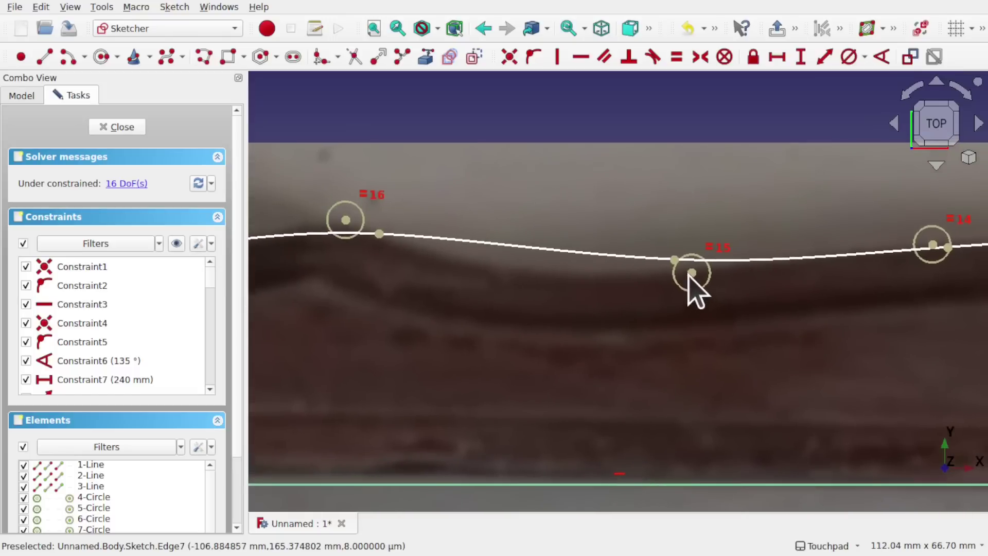
mouse_move(691, 273)
left_mouse_down()
mouse_move(668, 287)
mouse_move(679, 298)
left_mouse_up()
middle_click_drag(592, 298, 660, 298)
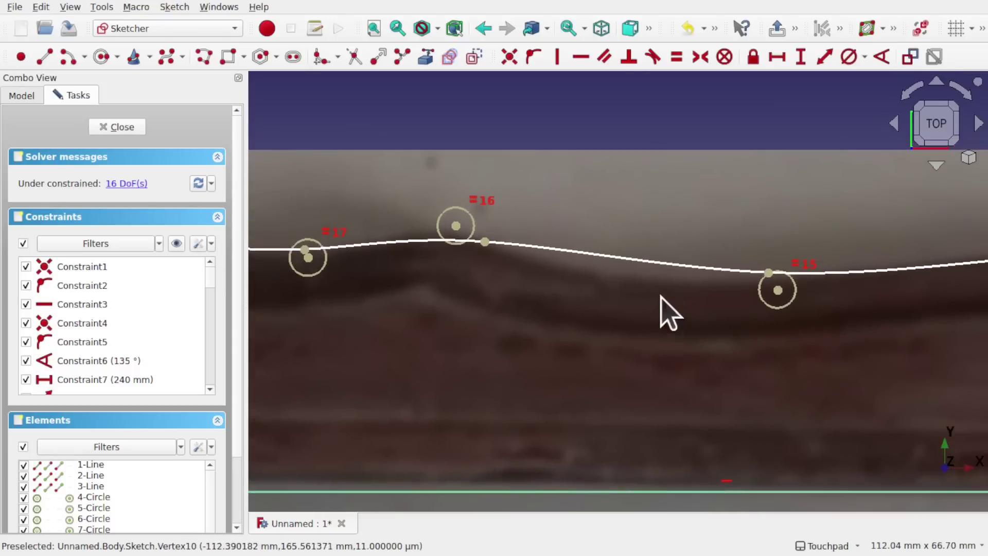
left_click(624, 259)
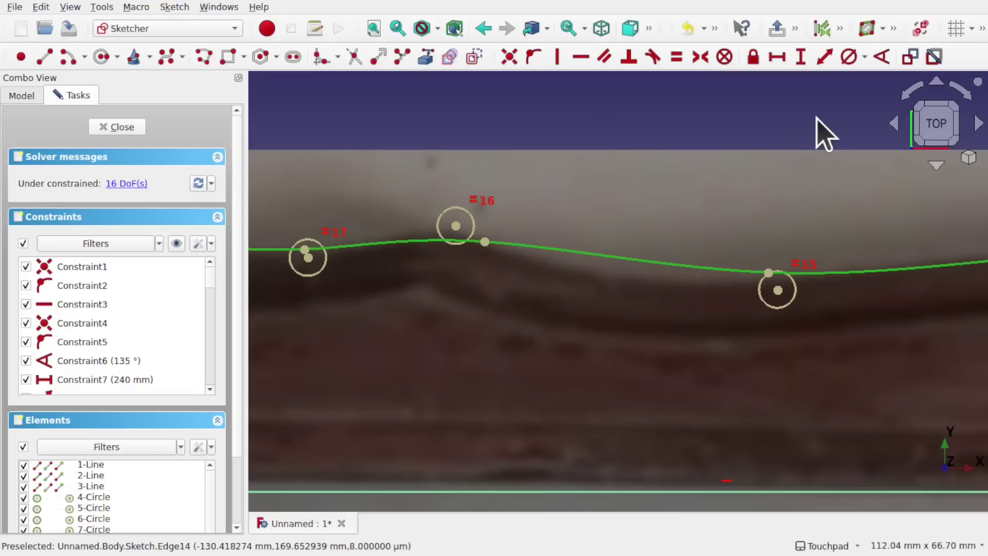
left_click(894, 28)
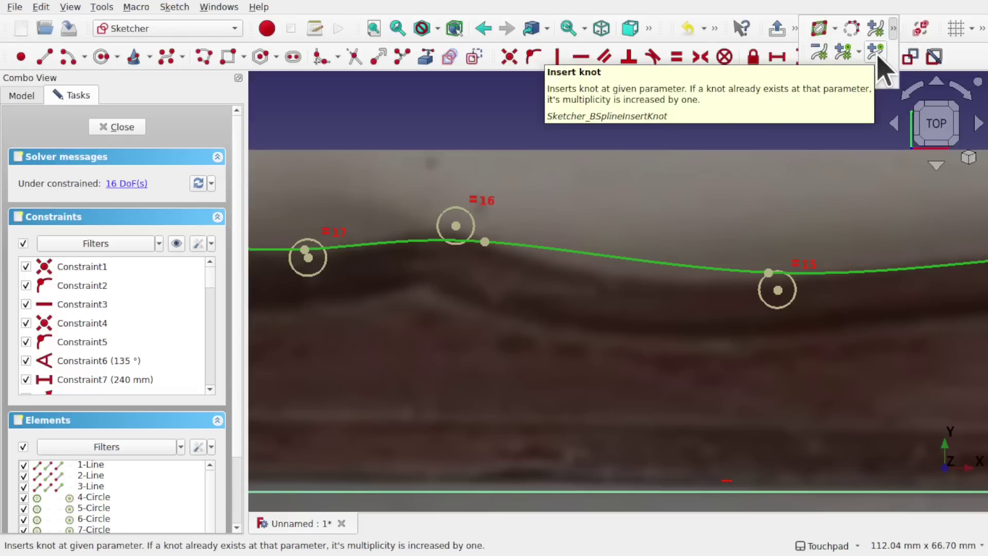
left_click(878, 54)
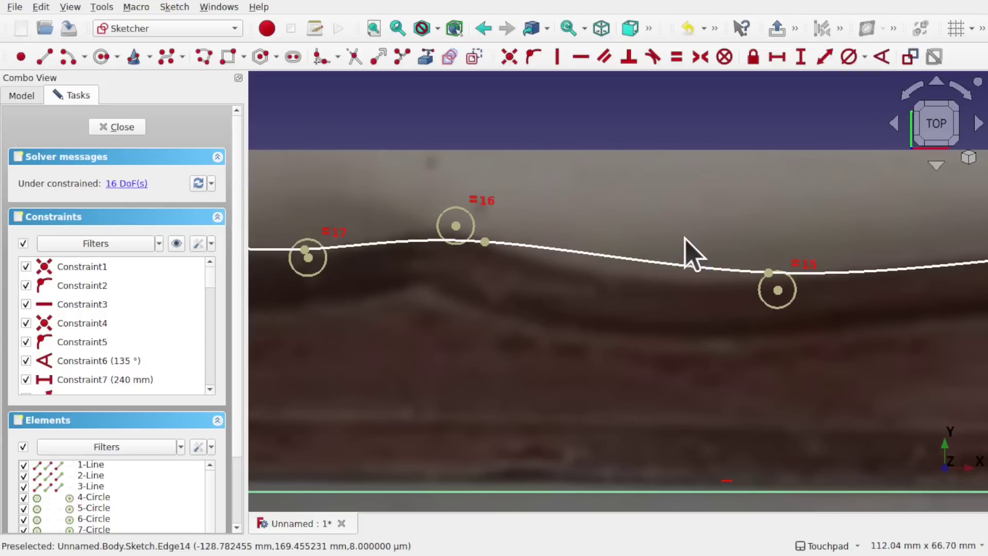
left_click(175, 7)
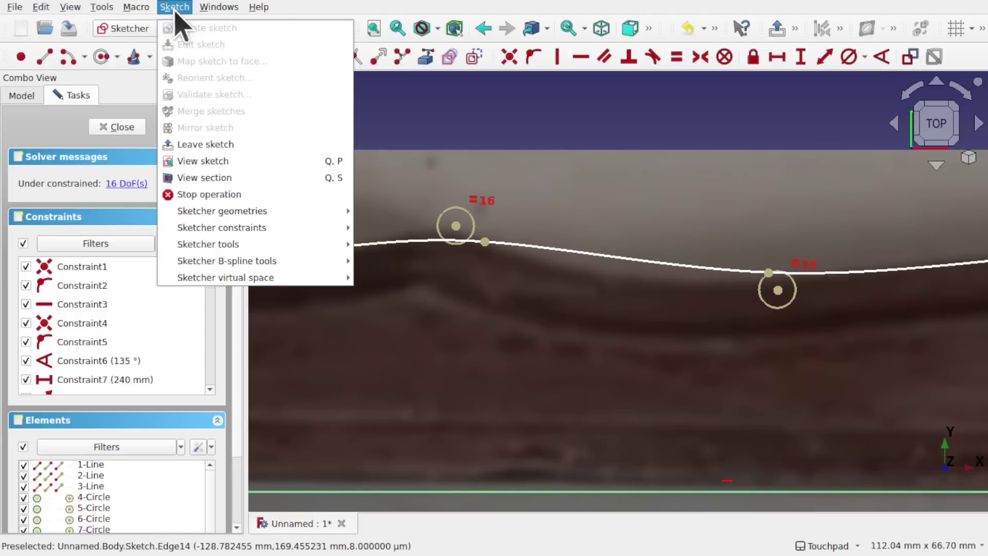
mouse_move(247, 245)
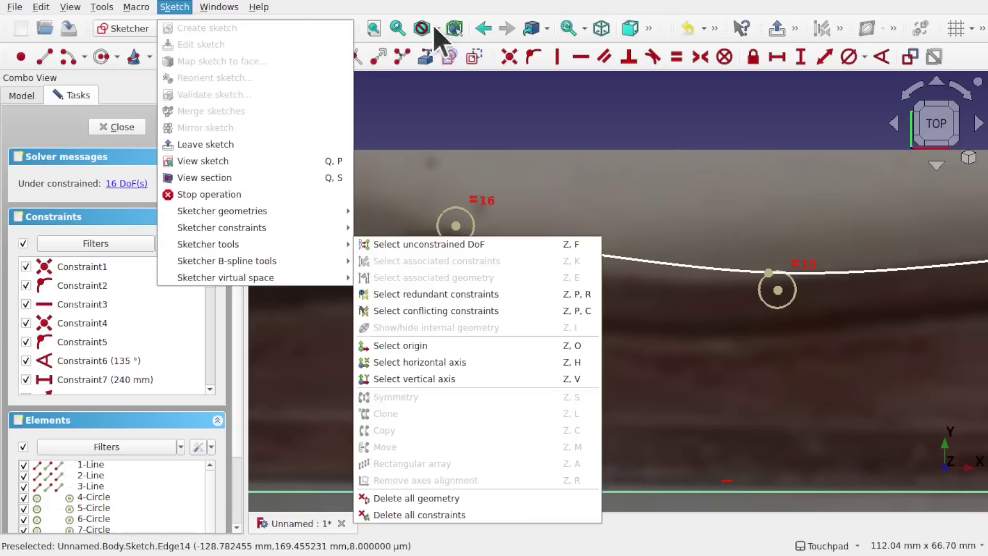
mouse_move(243, 263)
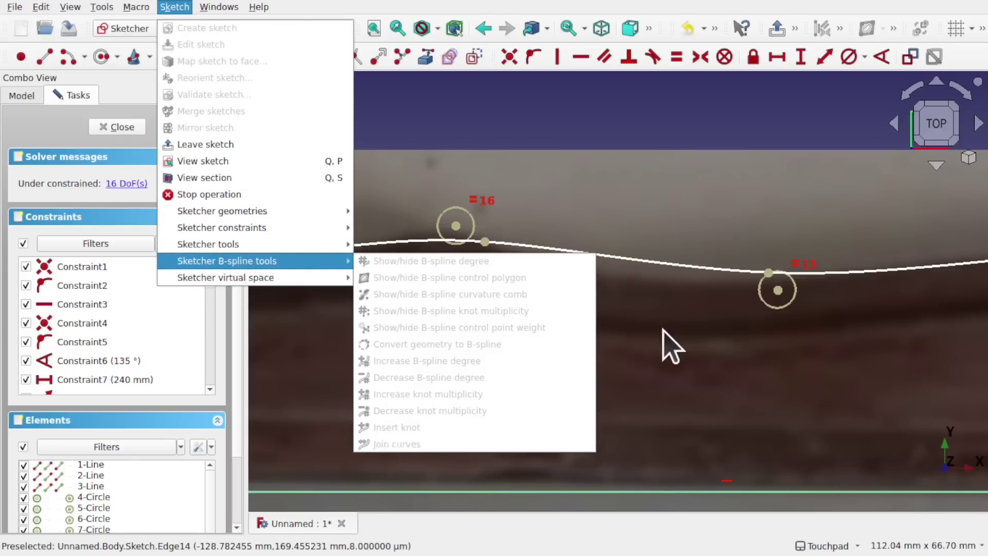
left_click(680, 347)
Step: Insert a knot in the B-spline on the slope between the bump and the dip
left_click(645, 264)
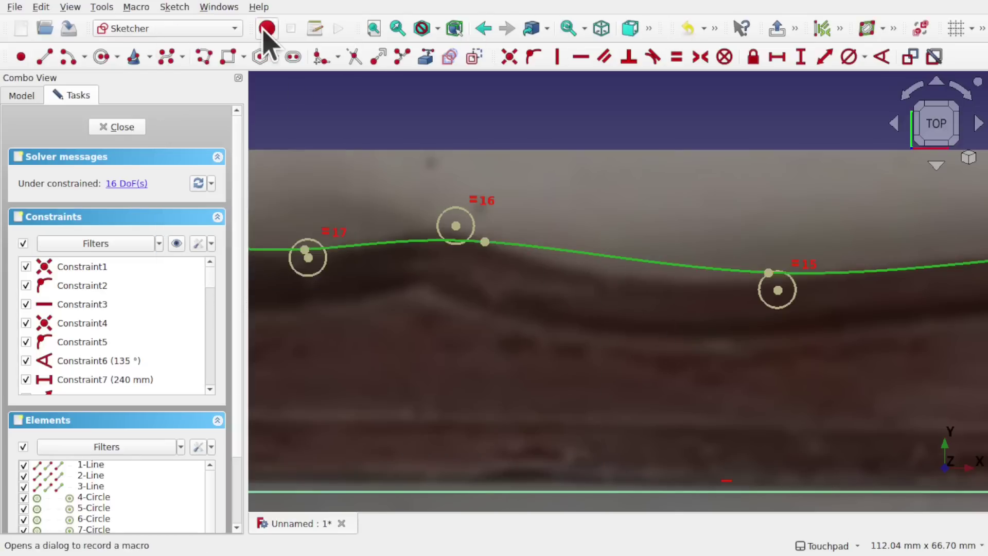
left_click(175, 7)
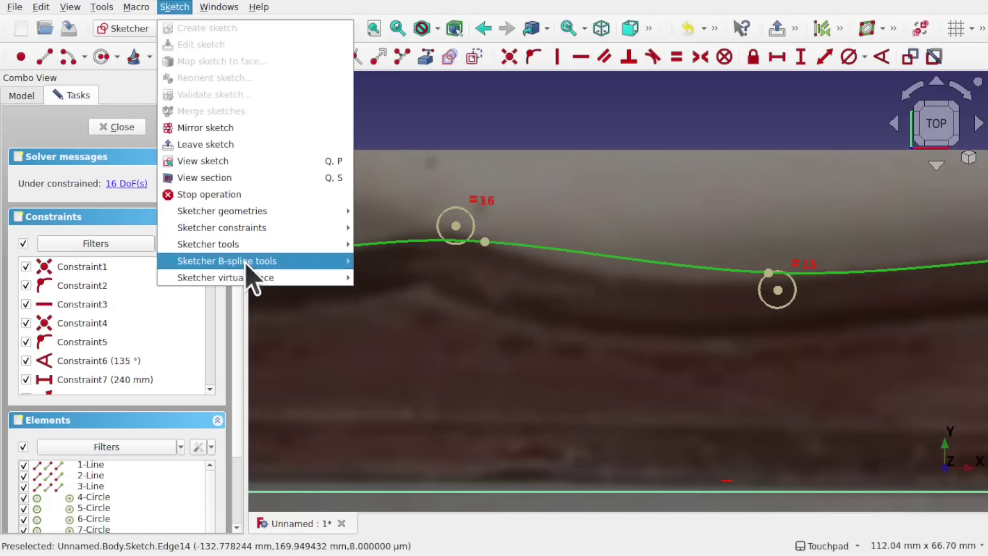
mouse_move(247, 264)
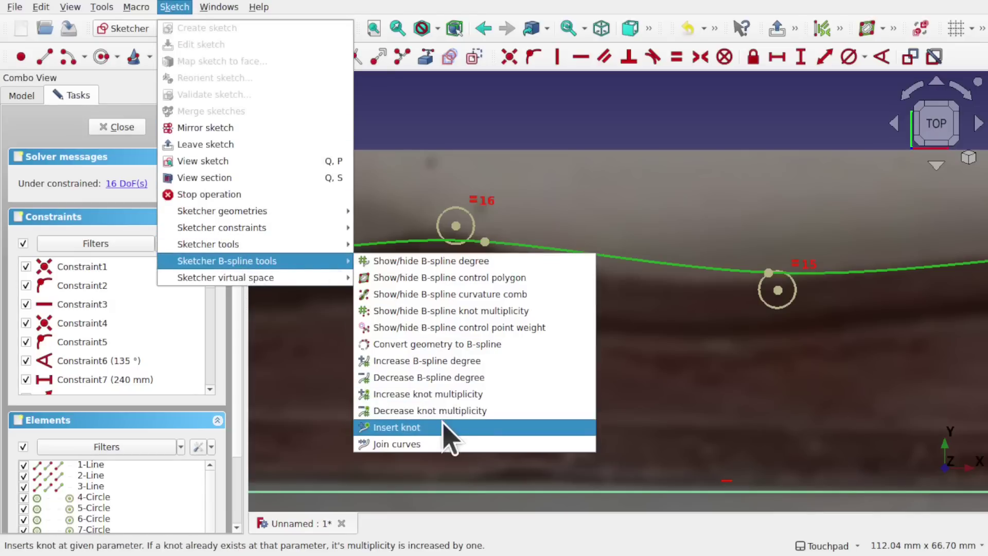
left_click(425, 429)
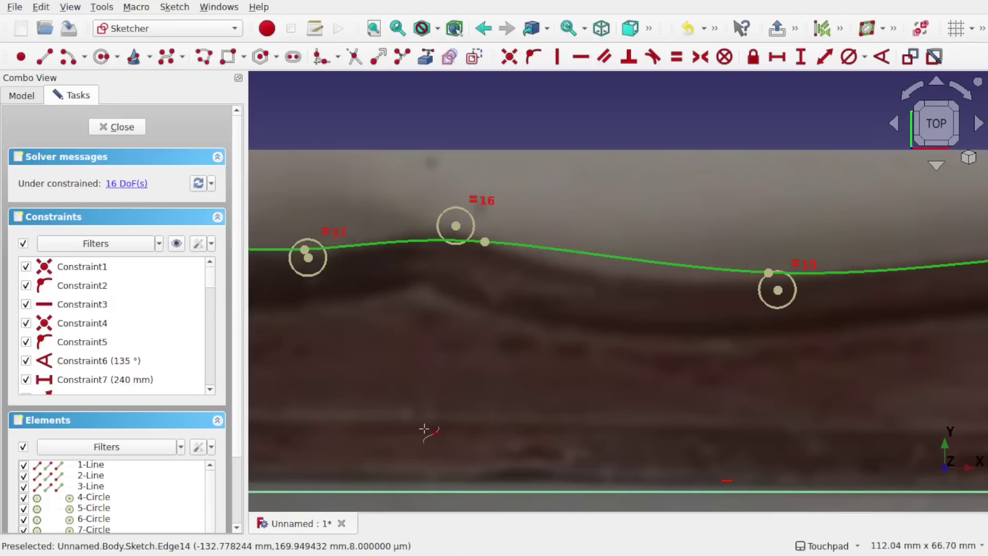
left_click(628, 282)
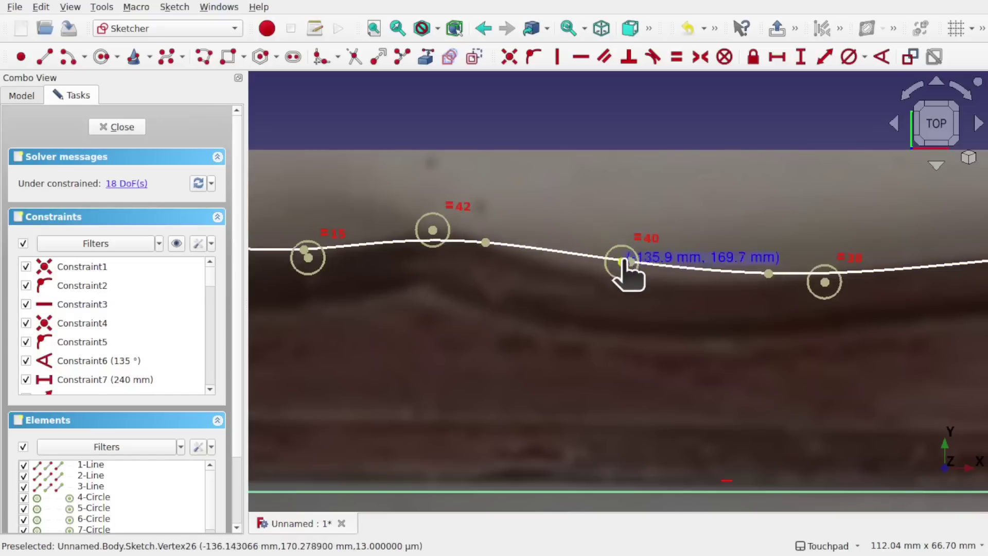
Step: Move the control point on the slope down to the frame's outer edge and raise the control point above the bump slightly
left_click_drag(624, 260, 626, 284)
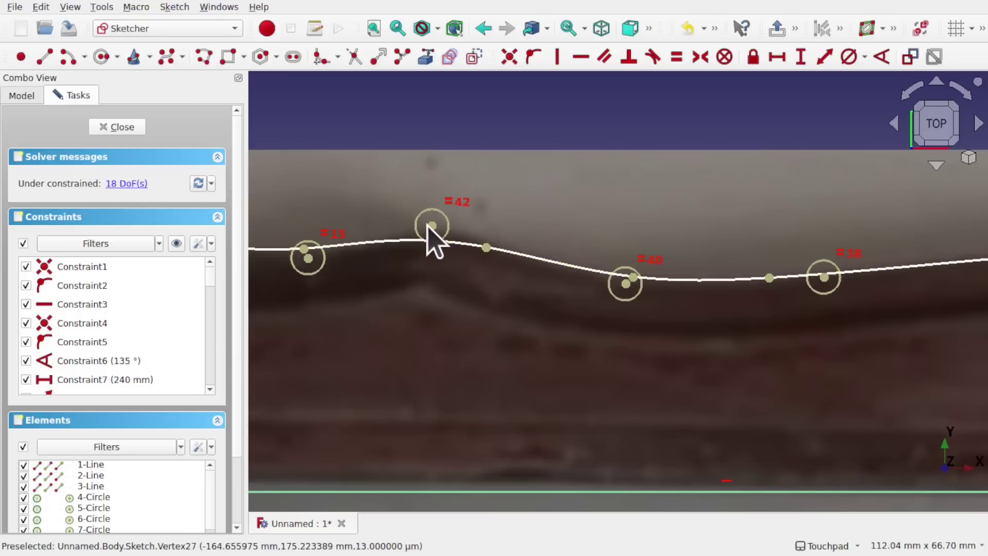
left_click_drag(433, 226, 428, 211)
mouse_move(401, 281)
middle_mouse_down()
mouse_move(627, 293)
mouse_move(767, 281)
middle_mouse_up()
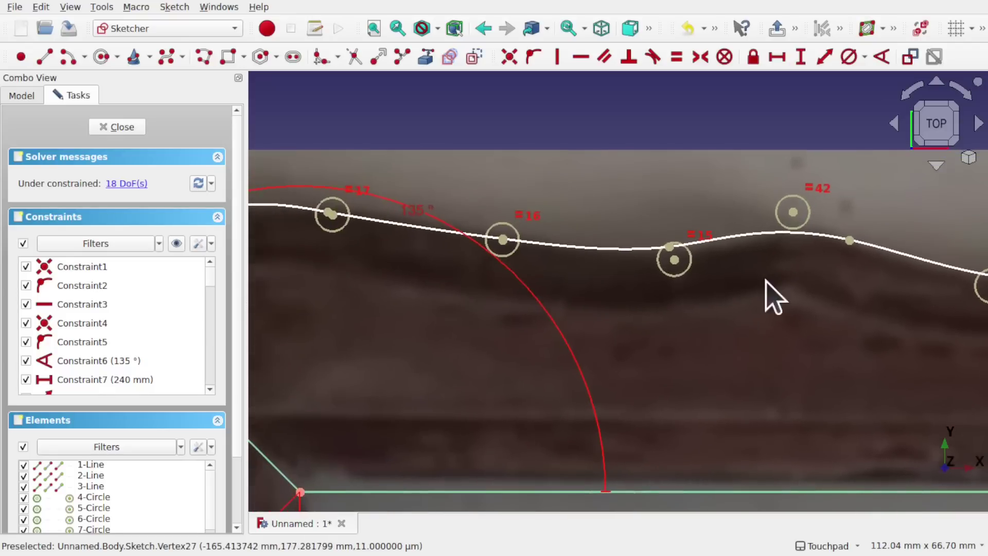
Step: Move the B-spline control point in the dip slightly down and its neighbour towards the corner slightly up to follow the outer edge
left_click_drag(674, 260, 683, 271)
mouse_move(686, 280)
middle_mouse_down()
mouse_move(698, 303)
mouse_move(728, 309)
middle_mouse_up()
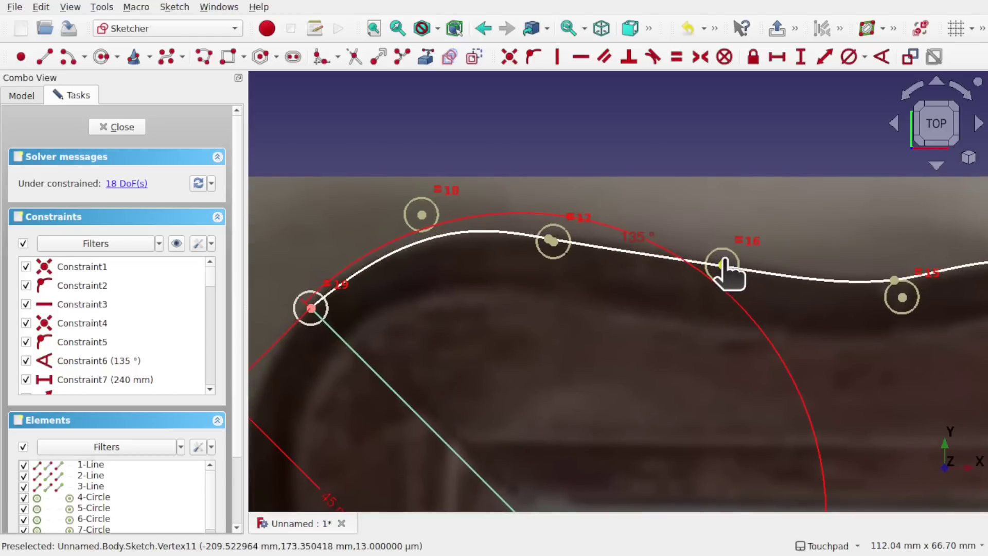
left_click_drag(724, 268, 724, 260)
Step: Examine the B-spline's fit along the outer edge and where it meets the diagonal line at the frame's corner
scroll(547, 298, "down", 3)
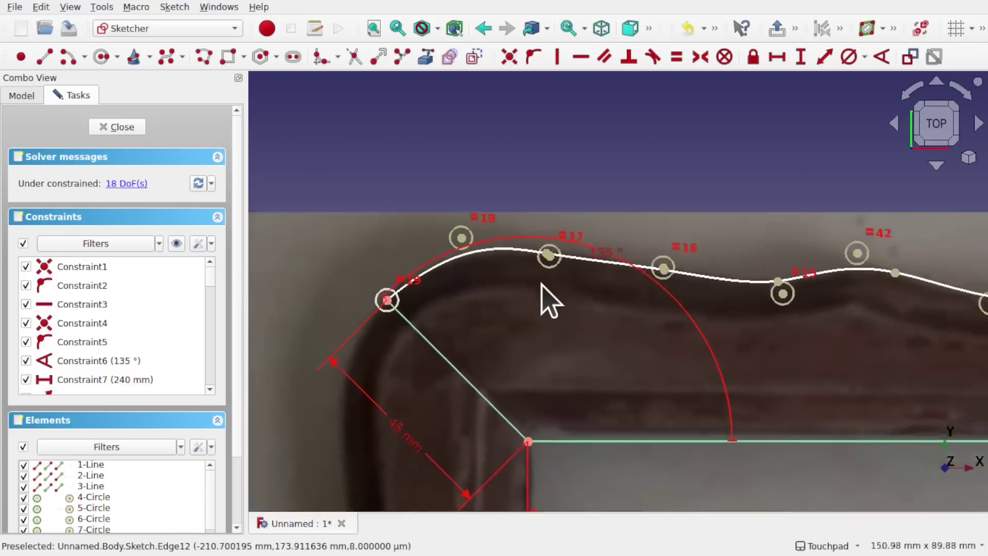
scroll(542, 286, "down", 2)
middle_click_drag(536, 342, 496, 250)
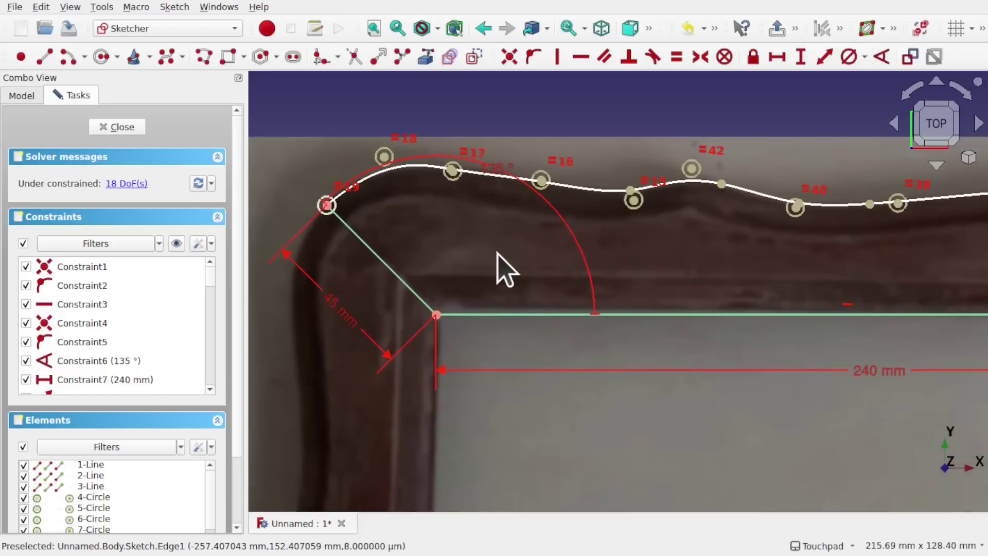
scroll(497, 268, "down", 3)
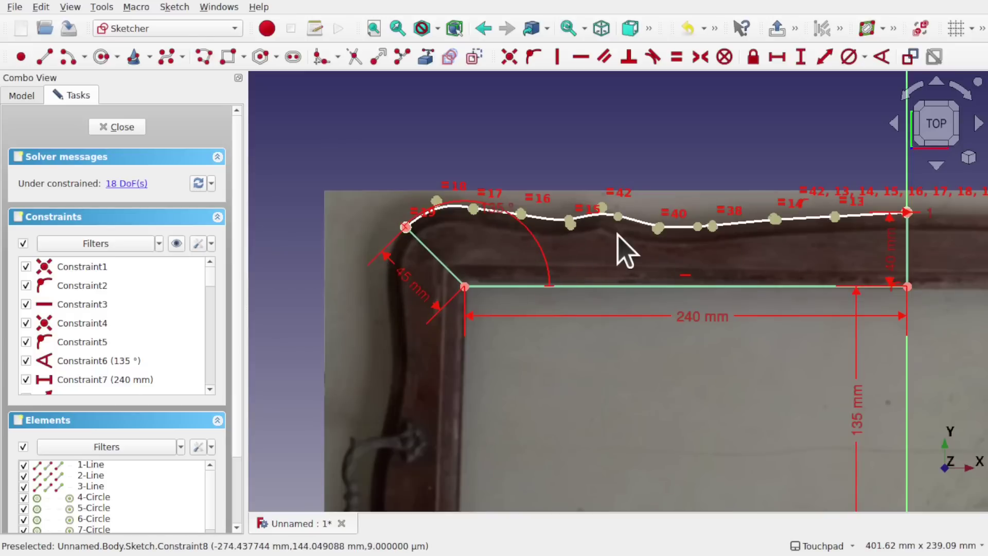
scroll(418, 234, "up", 5)
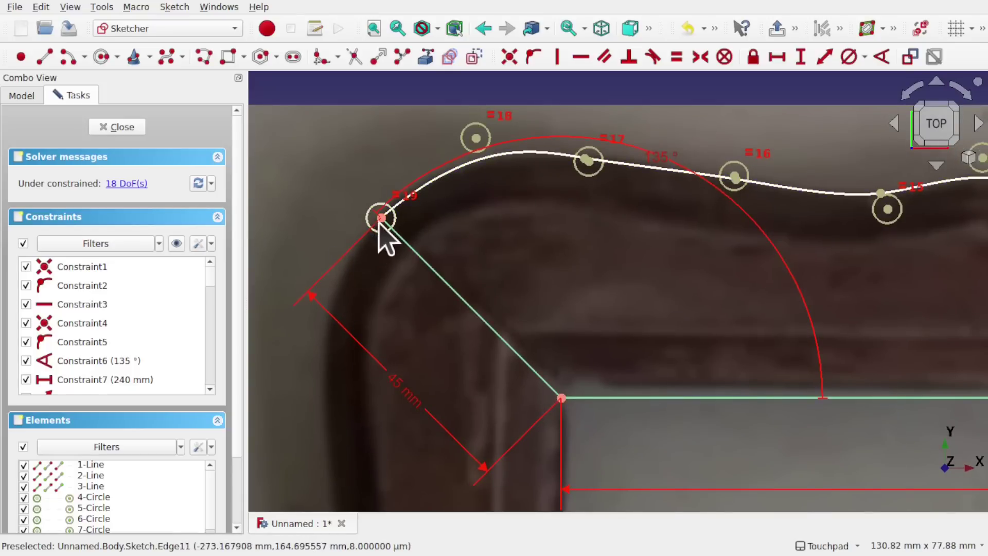
scroll(519, 263, "down", 5)
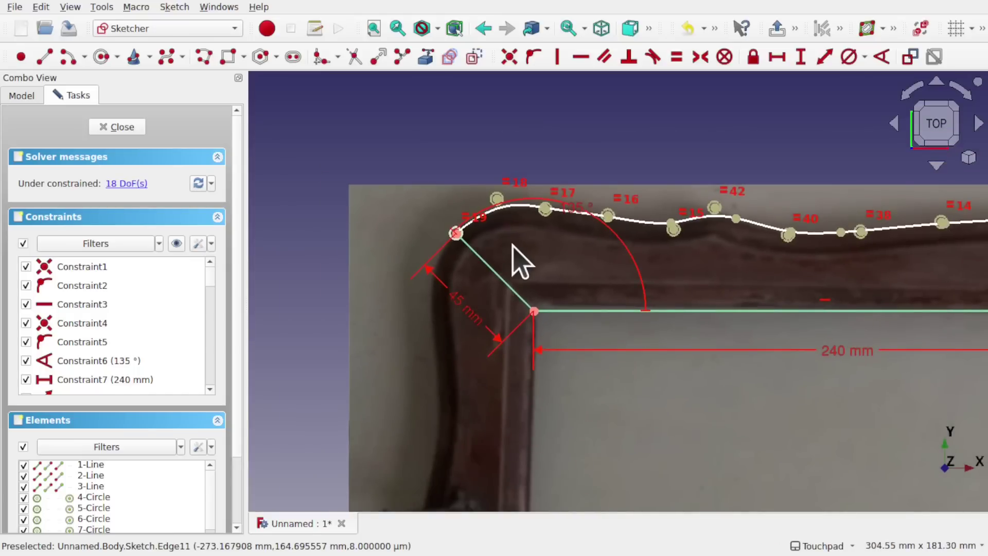
scroll(520, 263, "up", 5)
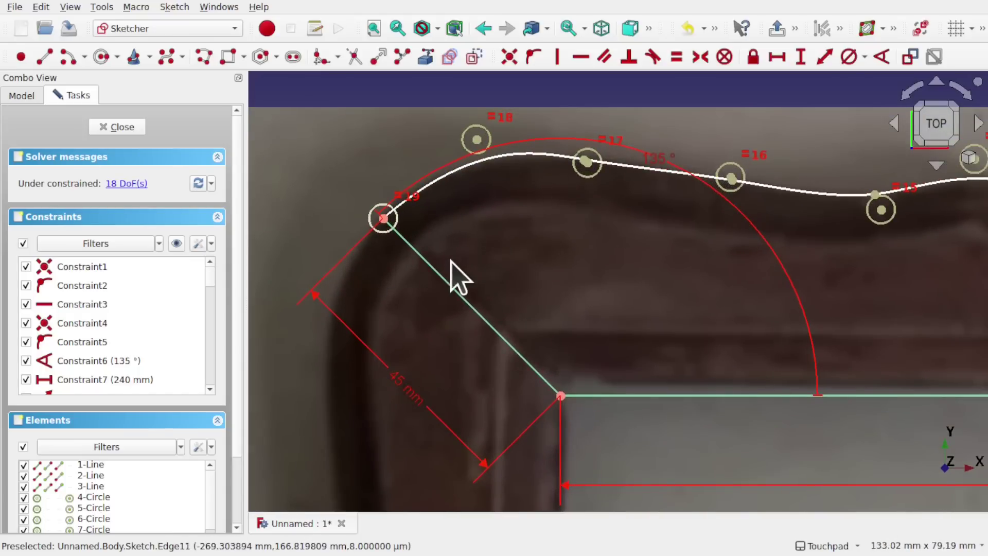
scroll(451, 261, "down", 2)
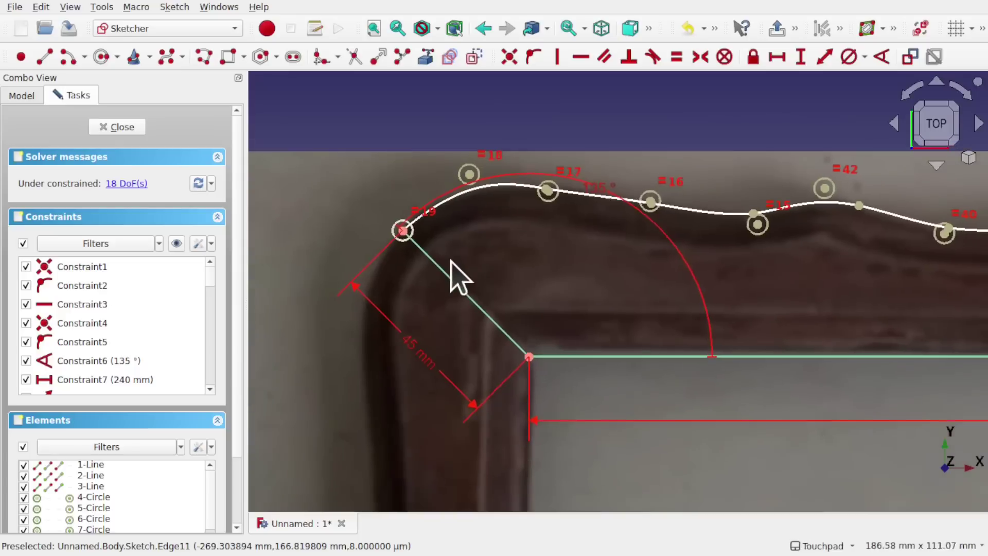
Step: Sketch a three-point arc along the frame's rounded outer corner, crossing near the diagonal line's outer endpoint
left_click(84, 58)
left_click(97, 90)
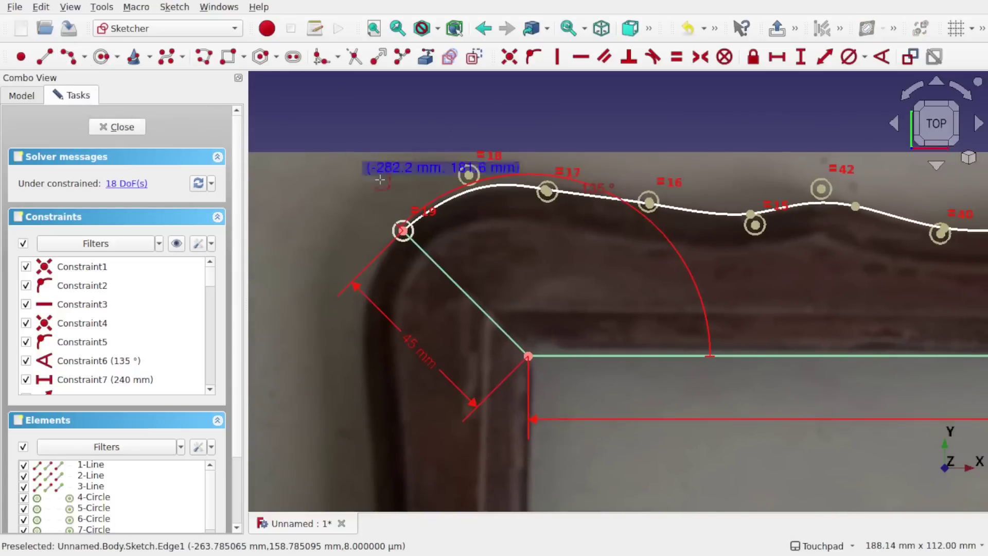
left_click(459, 211)
left_click(374, 349)
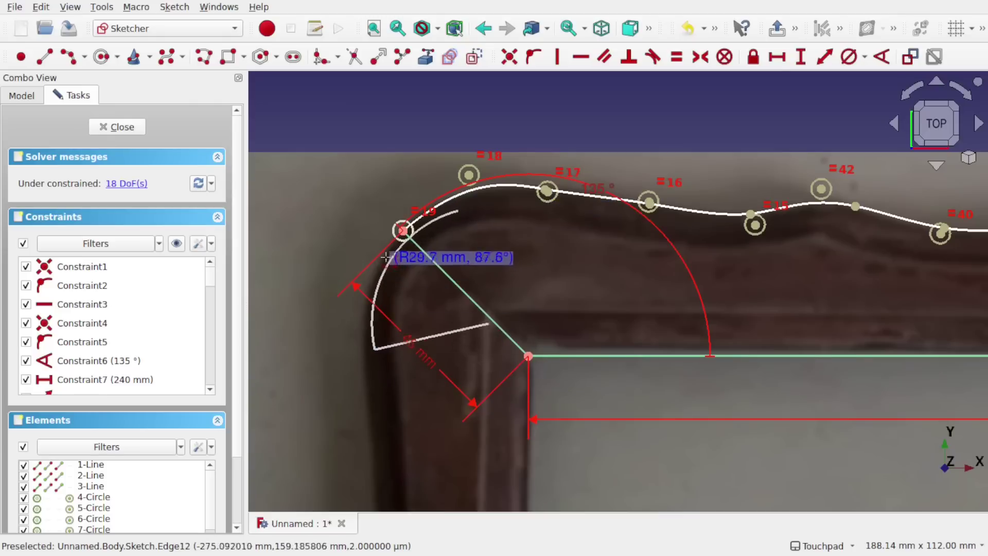
left_click(383, 260)
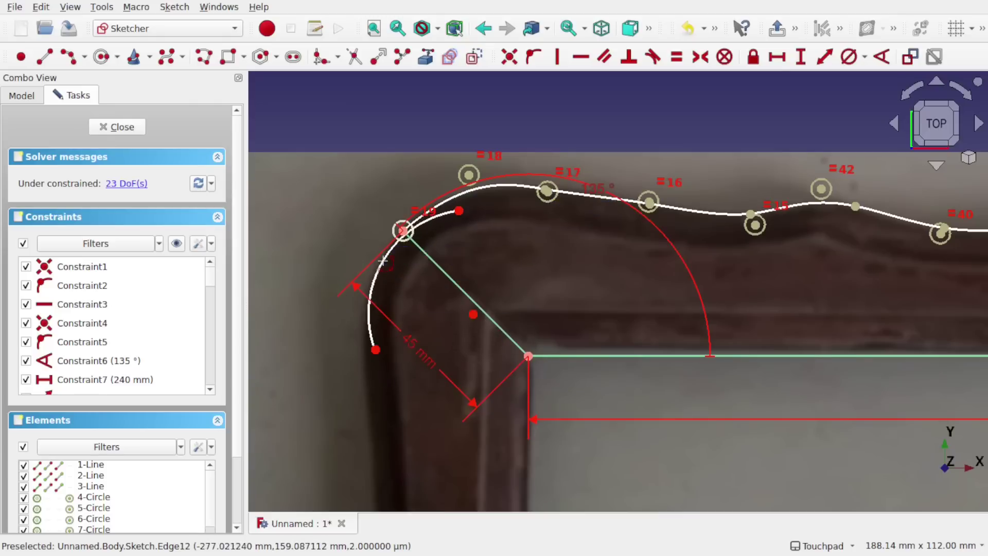
Step: Fit the arc's lower endpoint to the photo's edge, move its upper endpoint onto the B-spline's end, and delete the arc
scroll(383, 261, "up", 3)
scroll(383, 261, "down", 1)
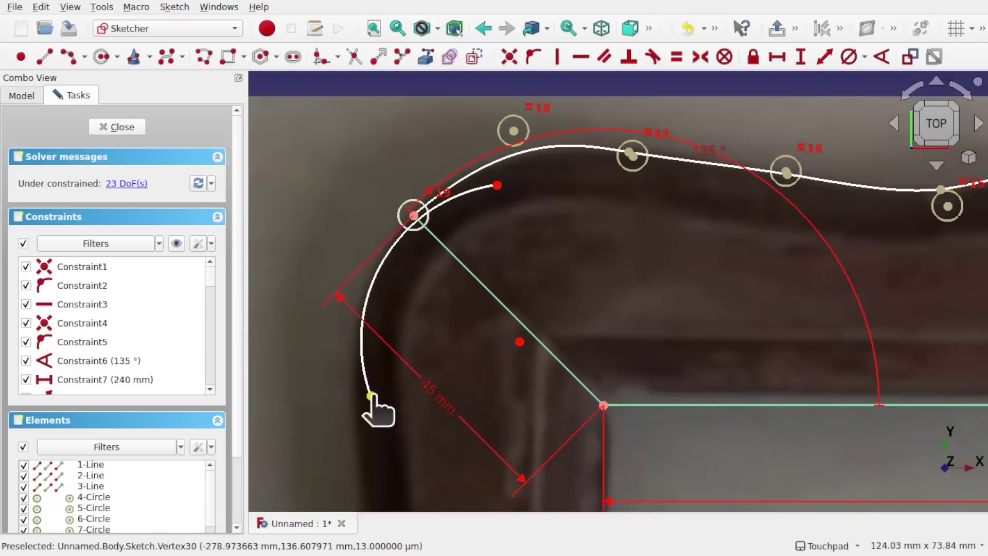
left_click_drag(370, 396, 358, 315)
scroll(426, 242, "up", 4)
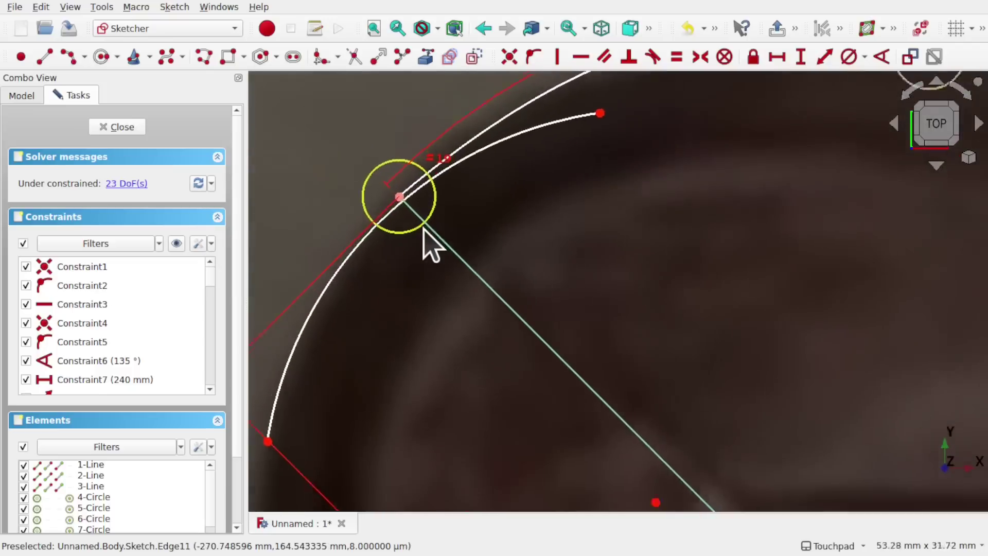
scroll(424, 229, "down", 2)
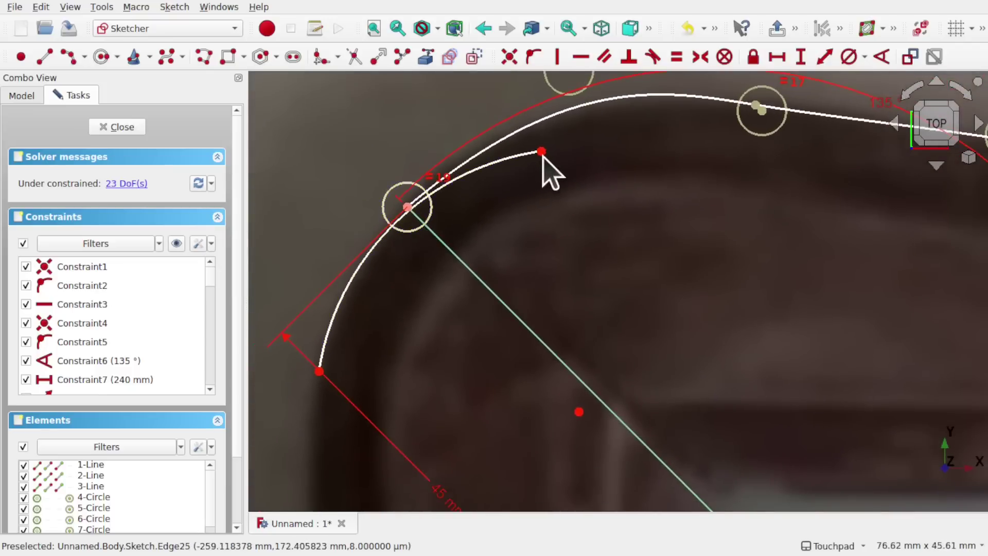
left_click_drag(542, 152, 407, 206)
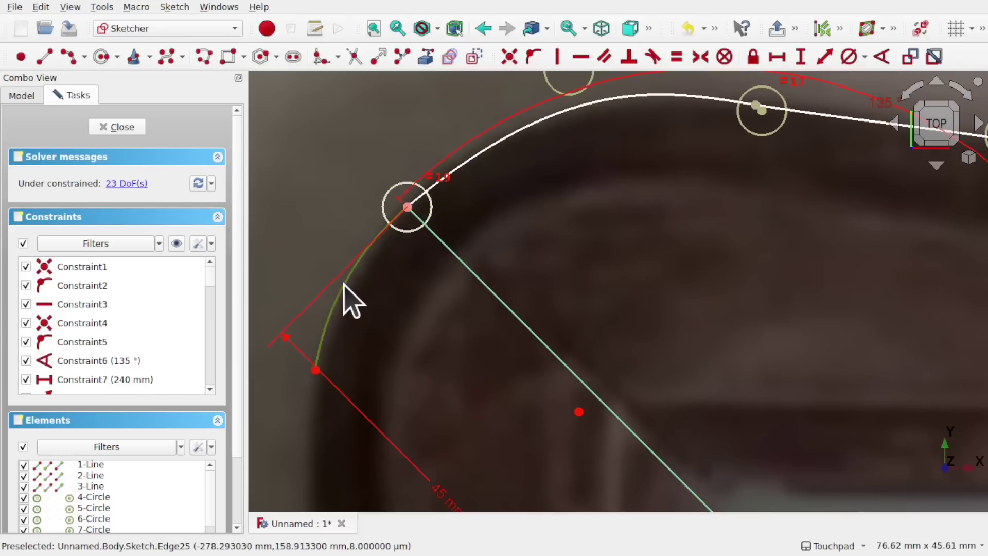
scroll(592, 249, "down", 5)
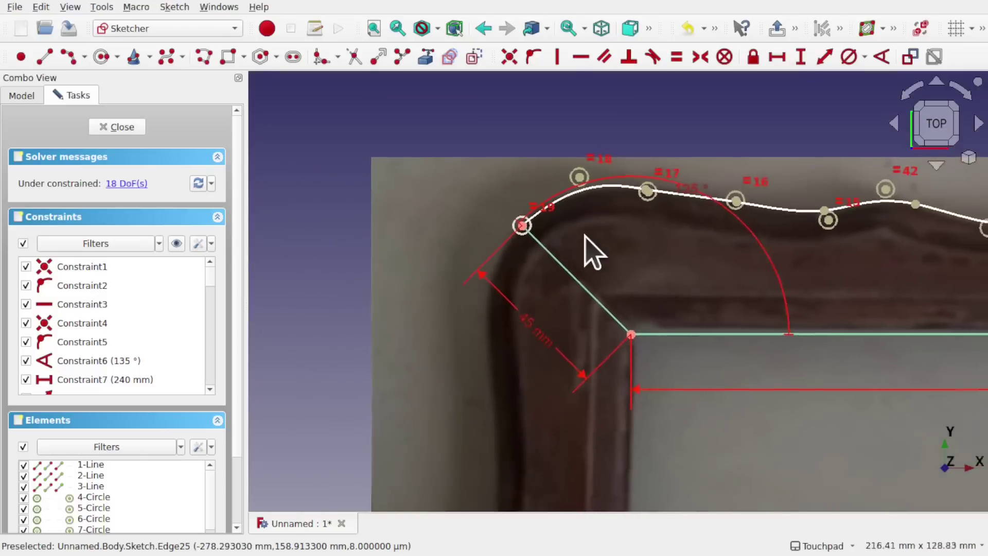
Step: Apply a Block constraint to the outer-edge B-spline and finish editing the sketch
scroll(592, 249, "down", 2)
scroll(741, 248, "down", 3)
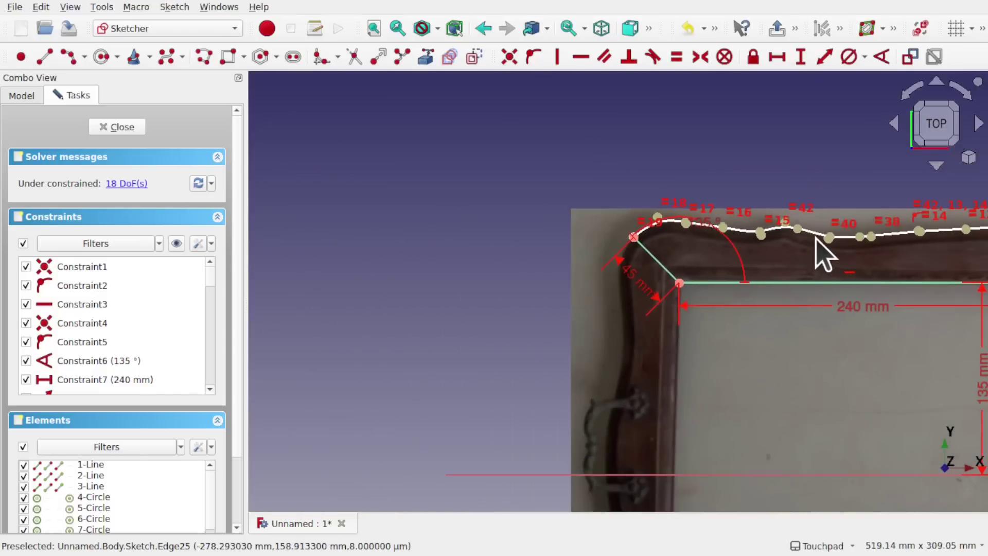
left_click(817, 238)
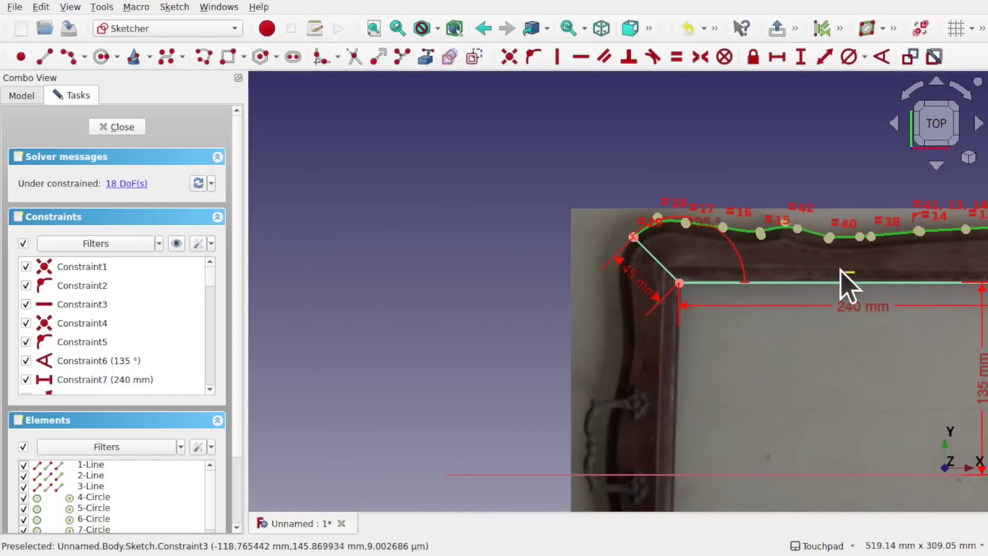
middle_click_drag(840, 269, 663, 314, "shift")
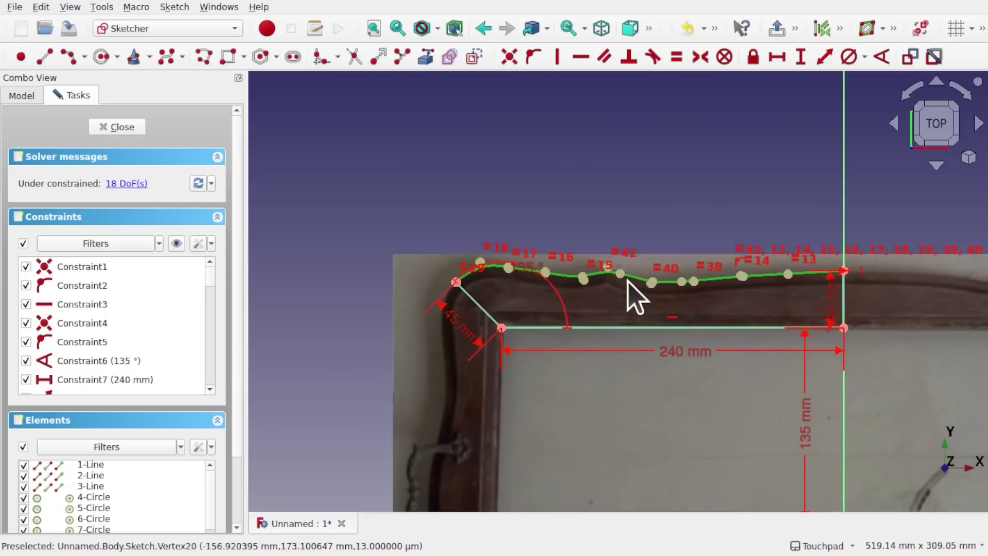
left_click(724, 56)
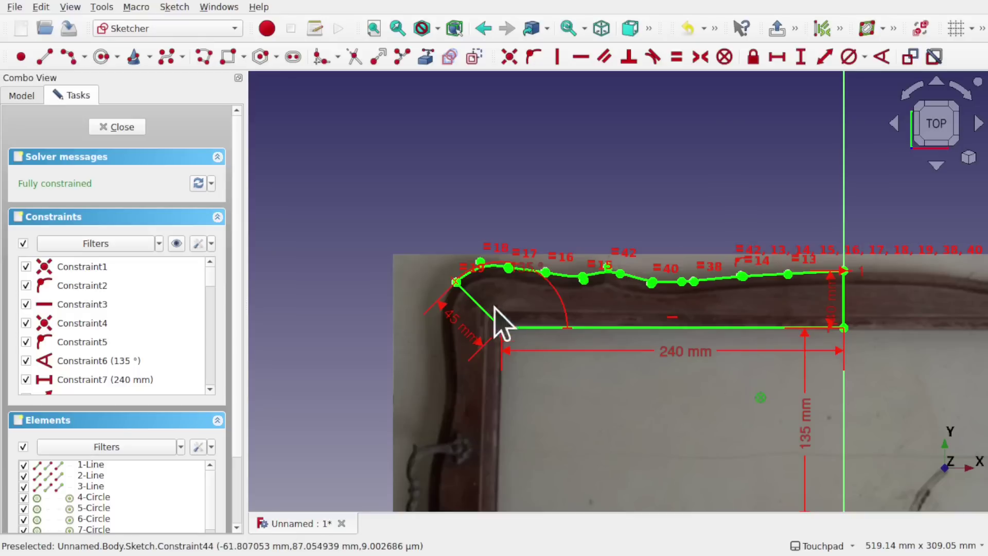
left_click(122, 127)
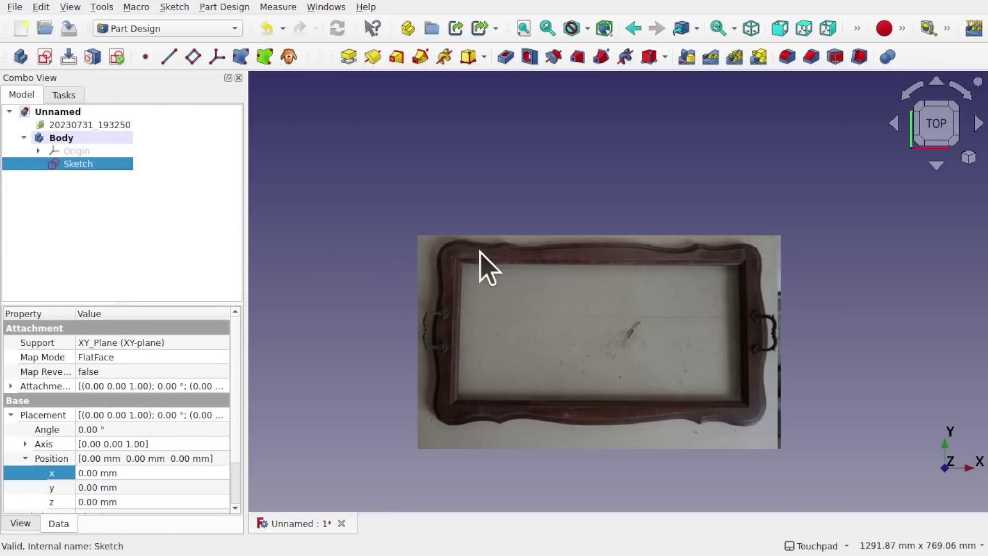
Step: Hide the reference image 20230731_193250 so only the frame section sketch is shown
scroll(482, 253, "up", 4)
scroll(482, 253, "down", 5)
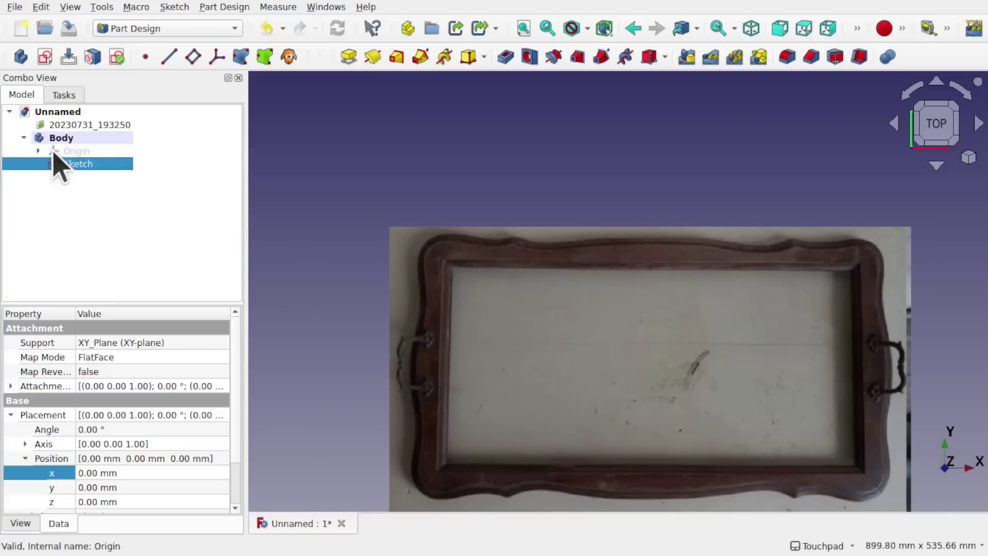
left_click(83, 126)
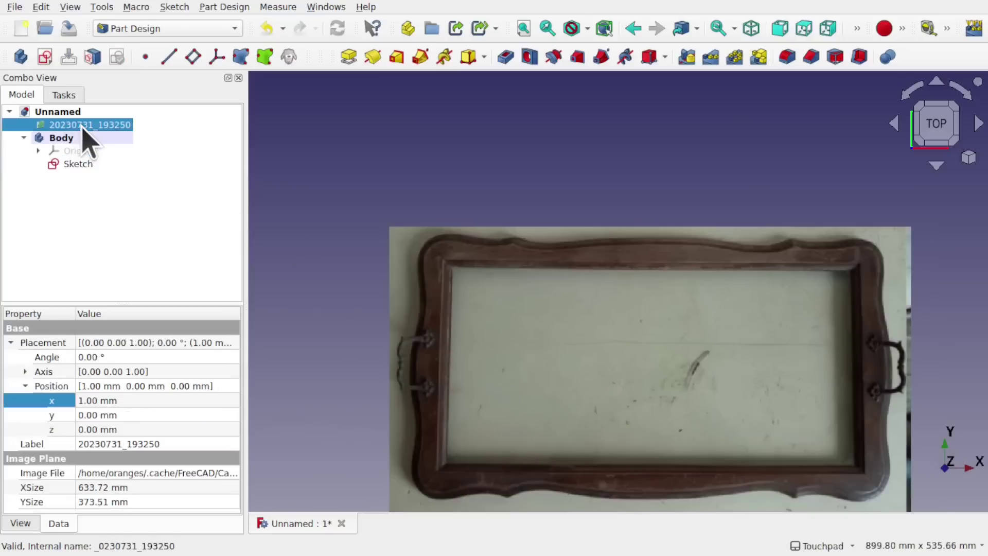
key("space")
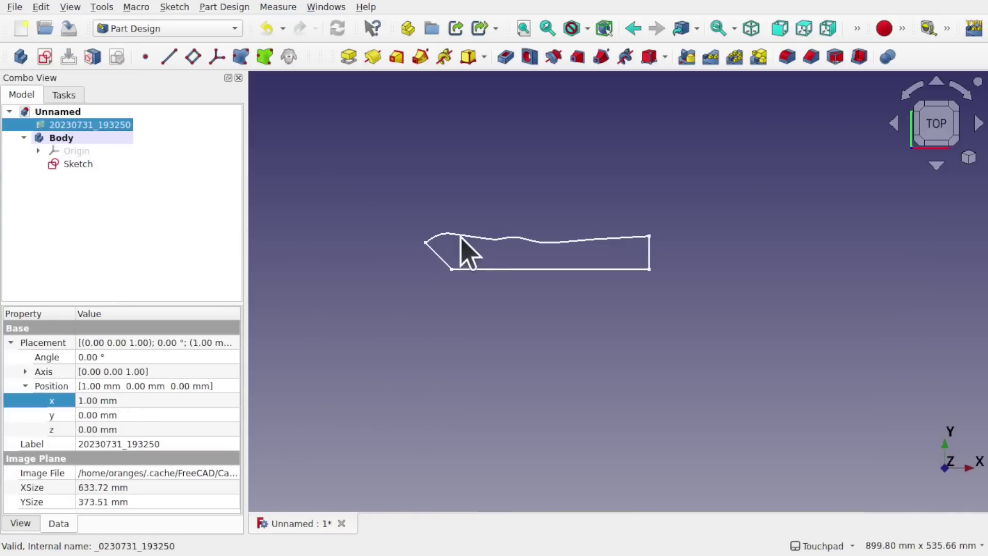
scroll(461, 240, "up", 3)
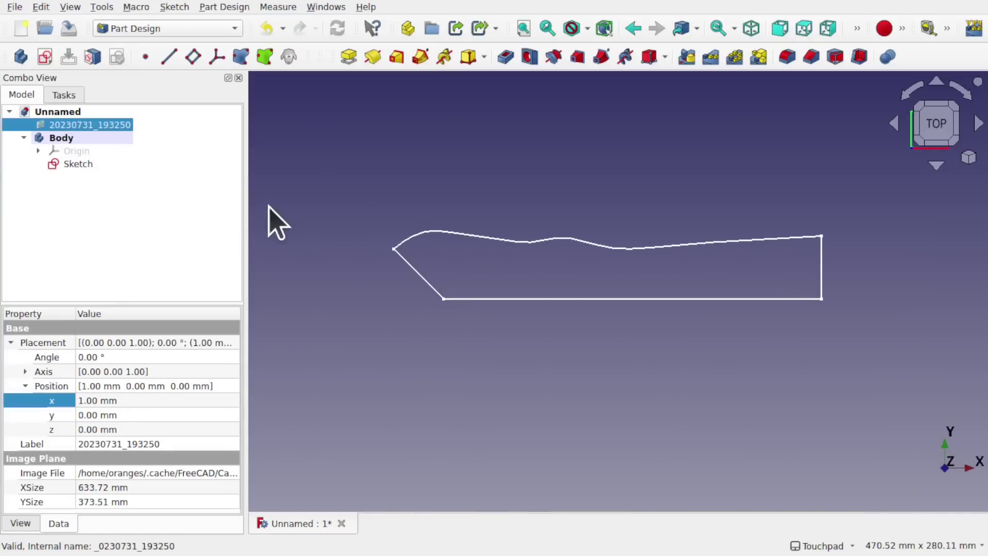
Step: Pad the frame section sketch to a length of 30 mm along the sketch normal
left_click(95, 165)
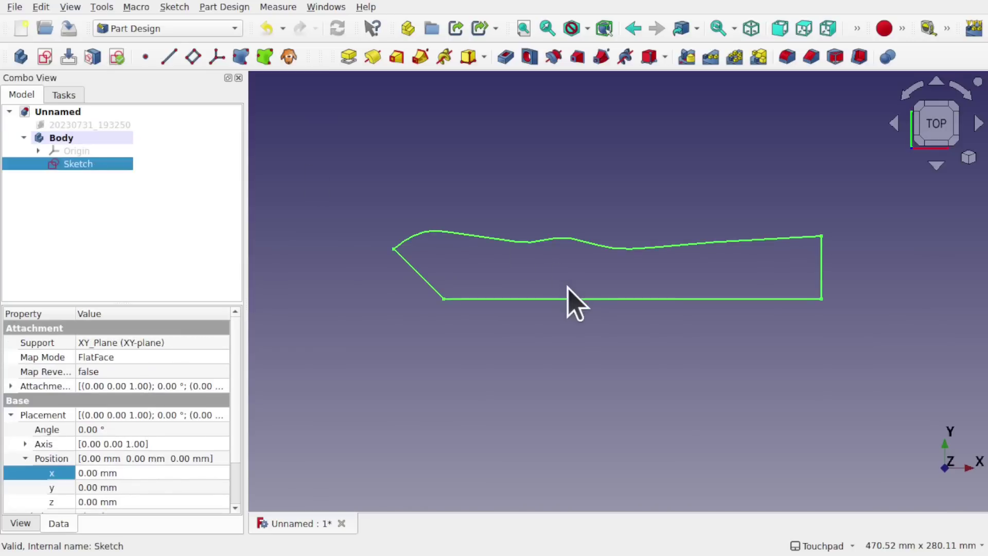
mouse_move(556, 304)
middle_mouse_down()
mouse_move(576, 209)
mouse_move(558, 205)
mouse_move(561, 227)
middle_mouse_up()
left_click(348, 57)
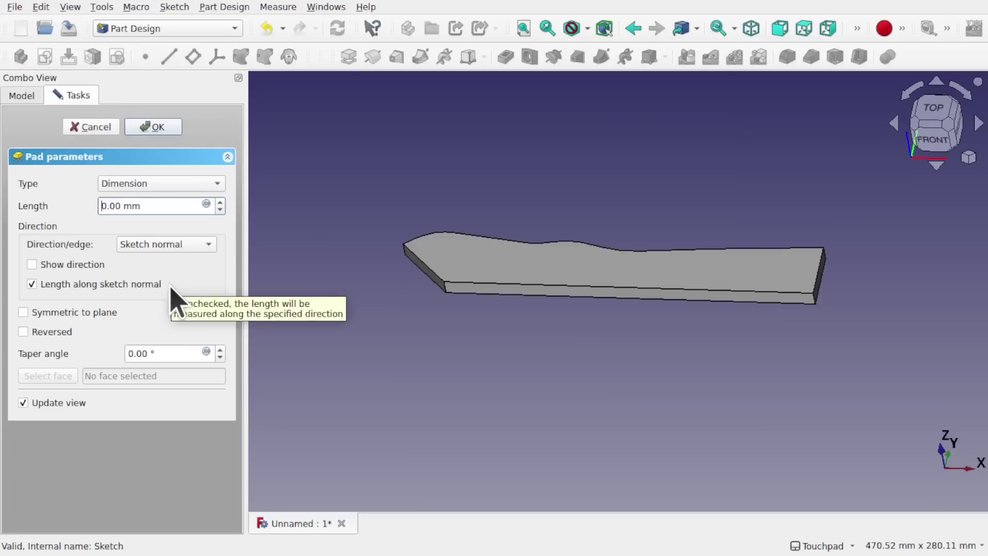
key("Return")
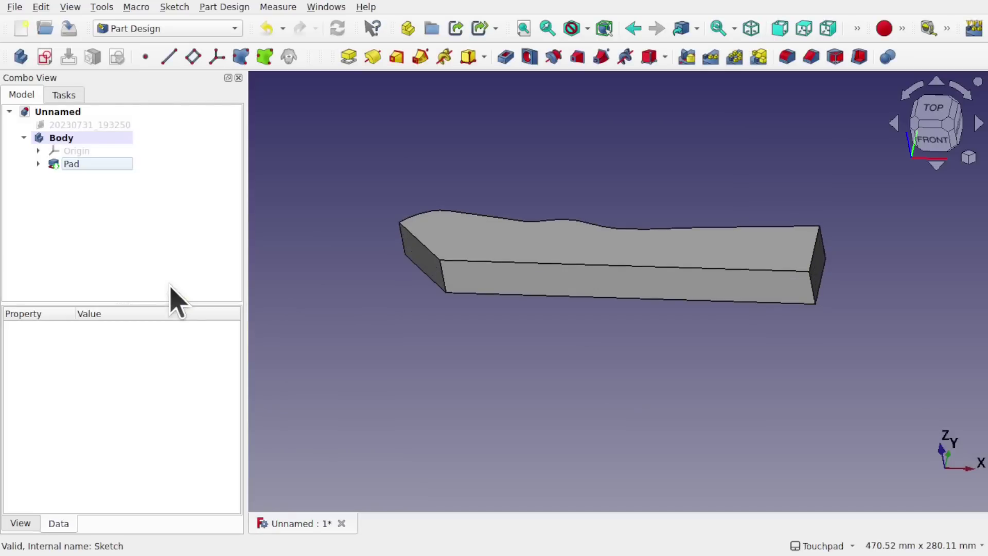
Step: Show the reference image 20230731_193250 again beneath the padded frame section
left_click_drag(499, 280, 592, 282, "shift")
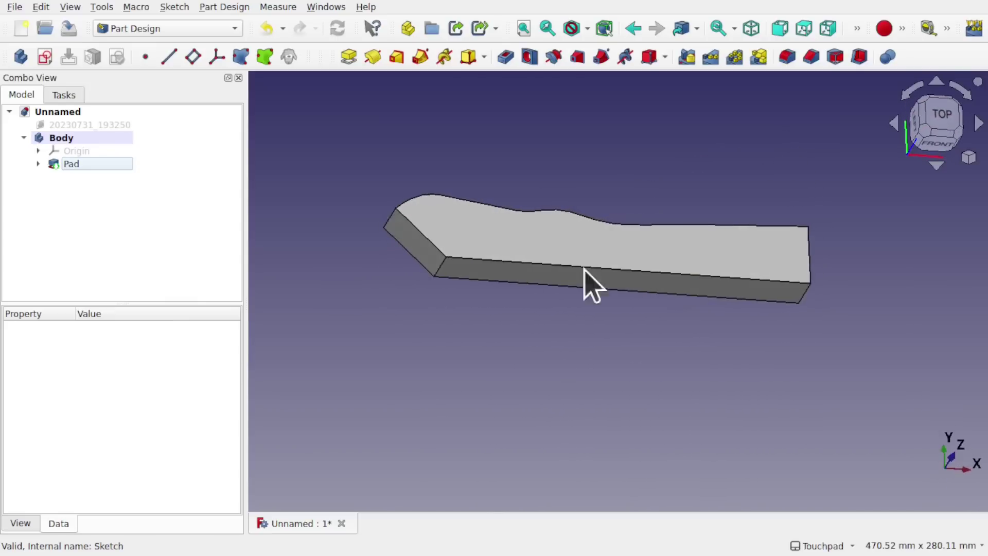
mouse_move(530, 283)
left_mouse_down("alt")
mouse_move(572, 288)
mouse_move(532, 295)
left_mouse_up("alt")
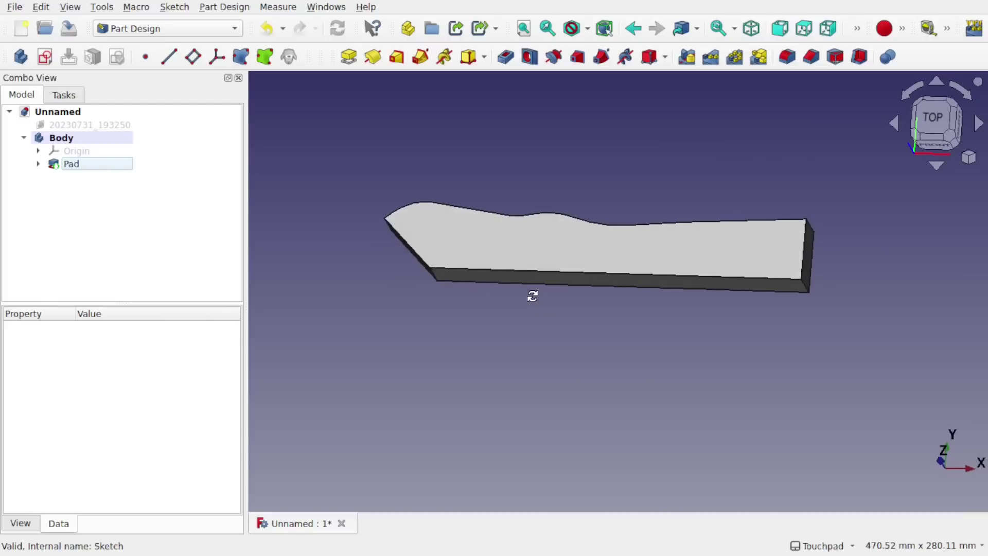
left_click(104, 138)
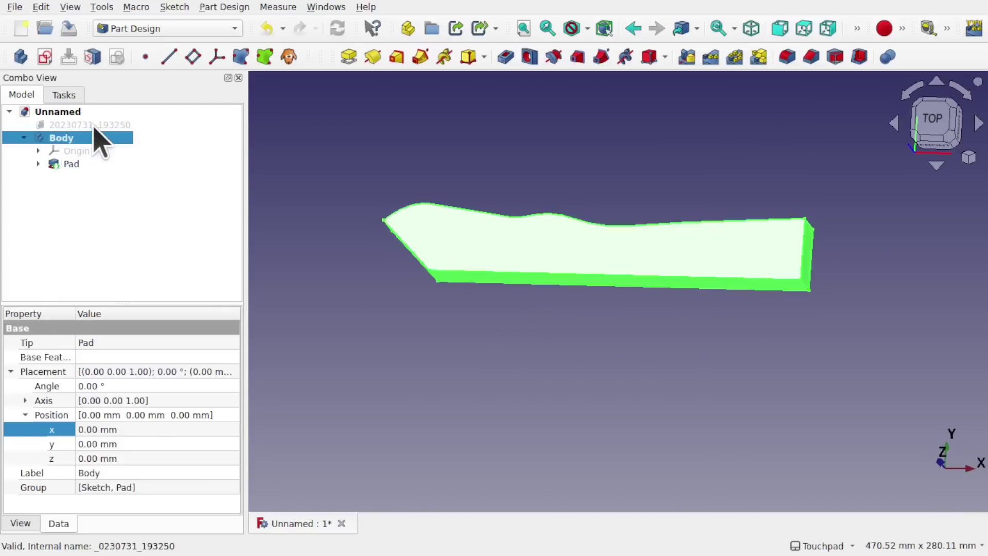
left_click(94, 126)
key("space")
left_click_drag(666, 289, 679, 260, "alt")
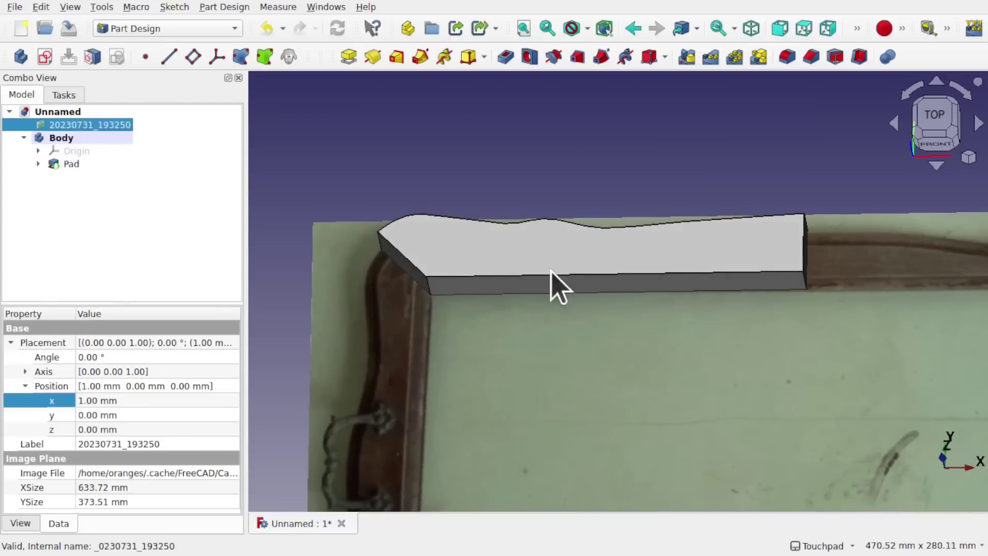
mouse_move(644, 291)
left_mouse_down("alt")
mouse_move(538, 258)
mouse_move(631, 292)
mouse_move(643, 286)
left_mouse_up("alt")
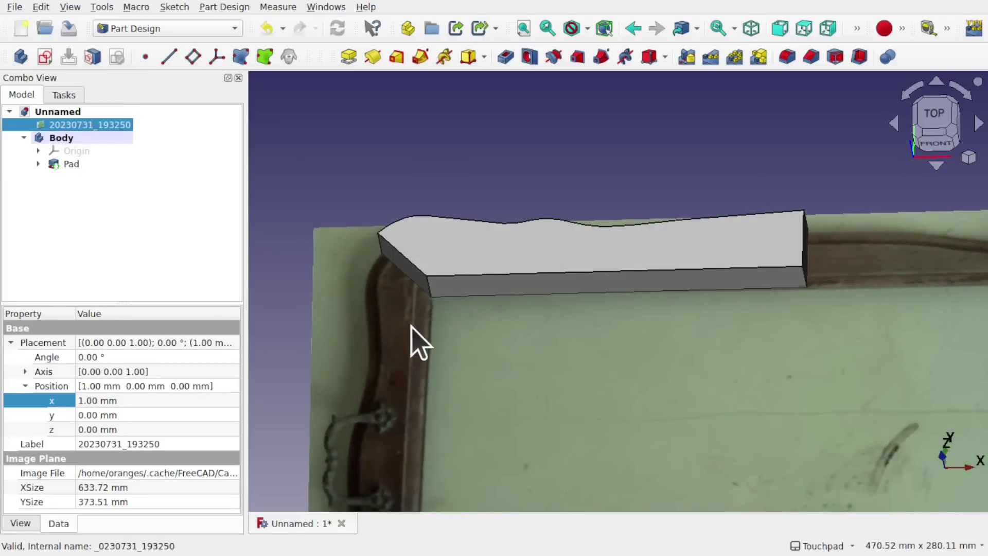
left_click(503, 273)
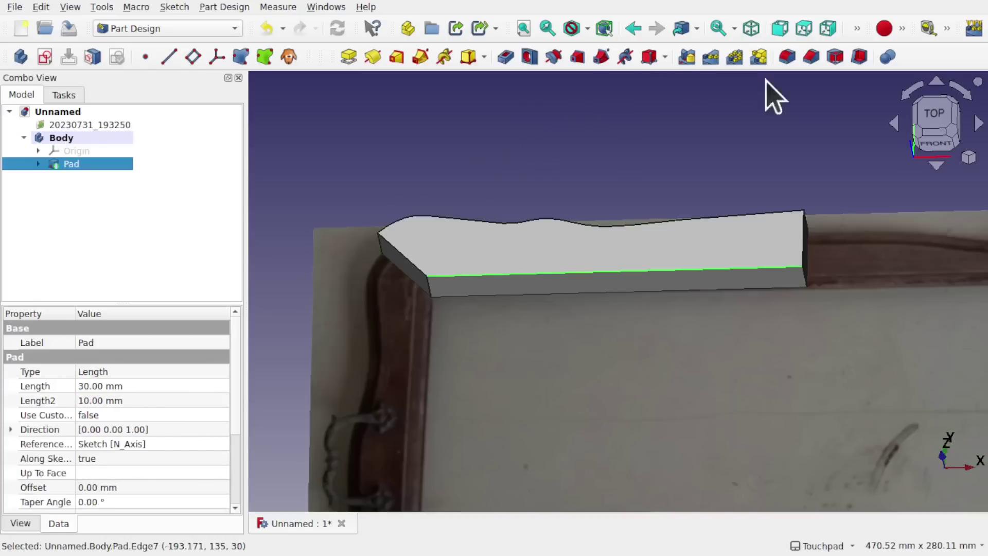
left_click(812, 57)
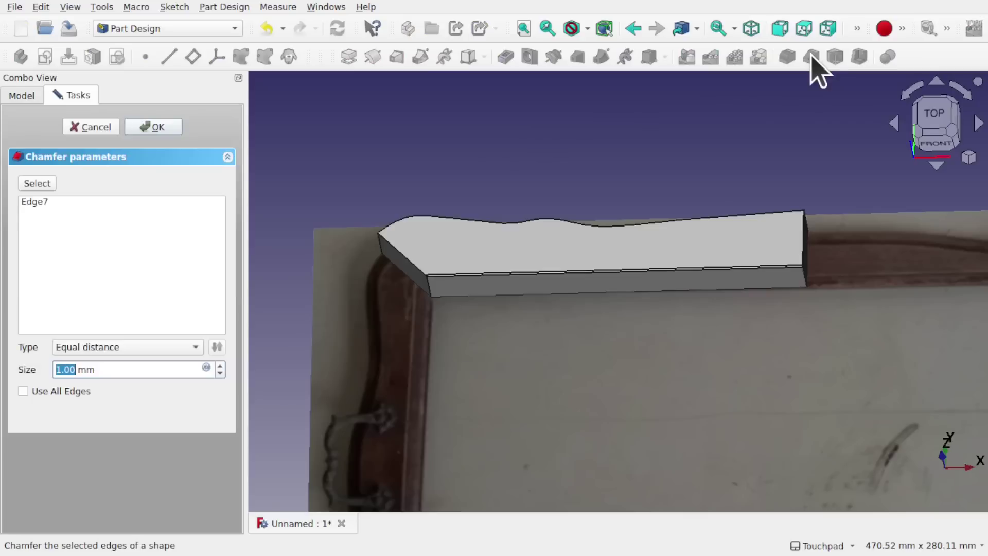
left_click(220, 365)
left_click(220, 365)
left_click(220, 365)
left_click(221, 365)
left_click(220, 365)
left_click(220, 365)
left_click(221, 364)
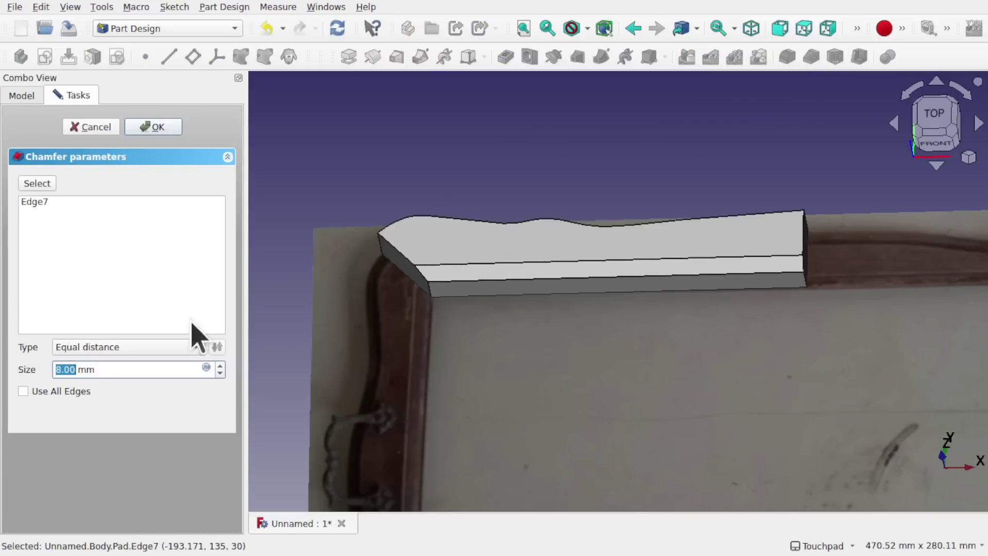
left_click(93, 130)
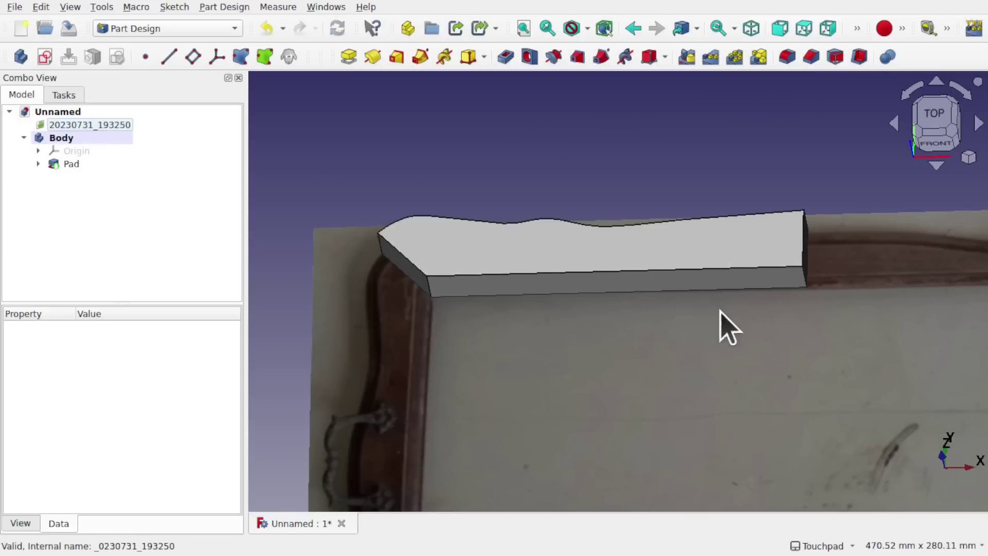
Step: Create a new sketch on the flat end face of the padded frame section
left_click_drag(728, 327, 819, 291, "alt")
scroll(788, 337, "up", 5)
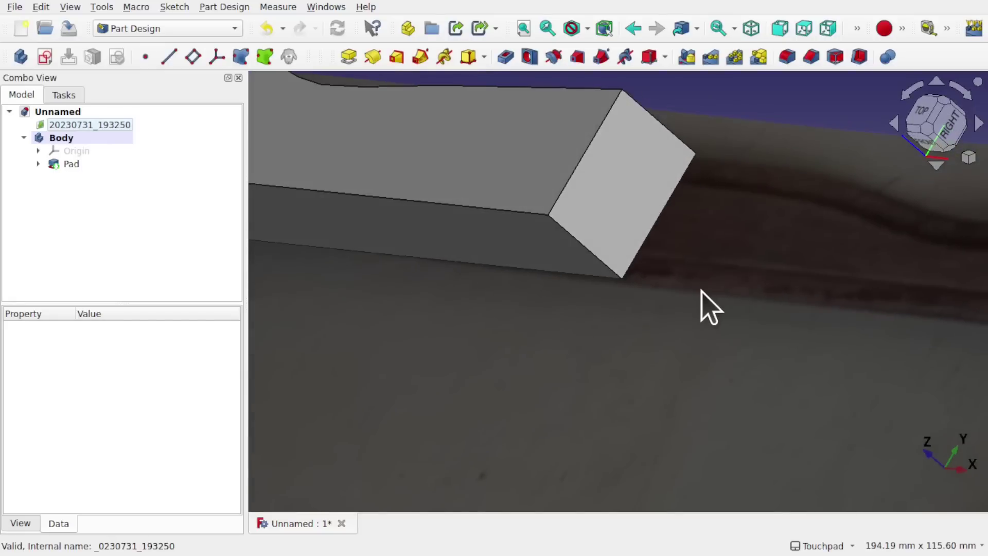
scroll(705, 306, "down", 6)
left_click_drag(710, 288, 785, 316, "alt")
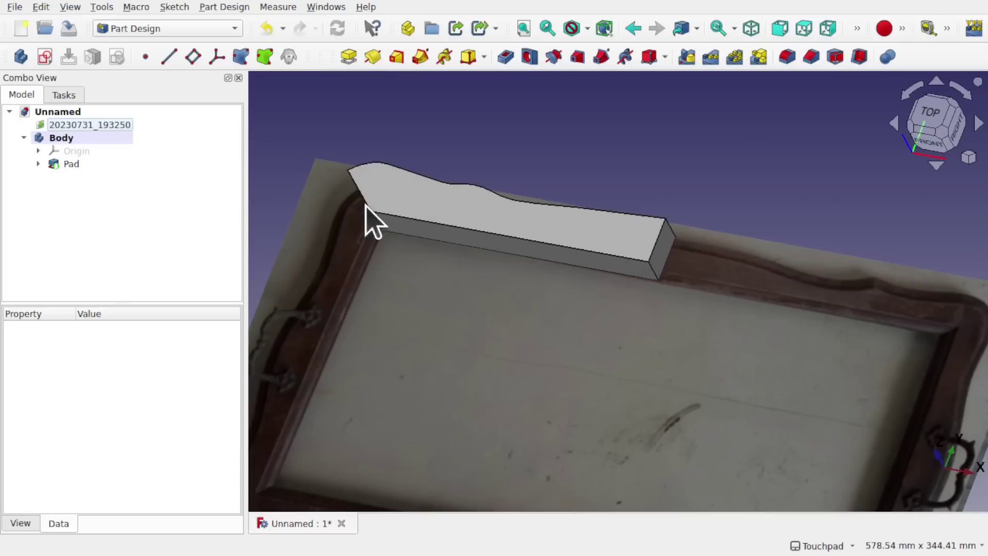
left_click_drag(587, 239, 636, 293, "alt")
left_click(696, 263)
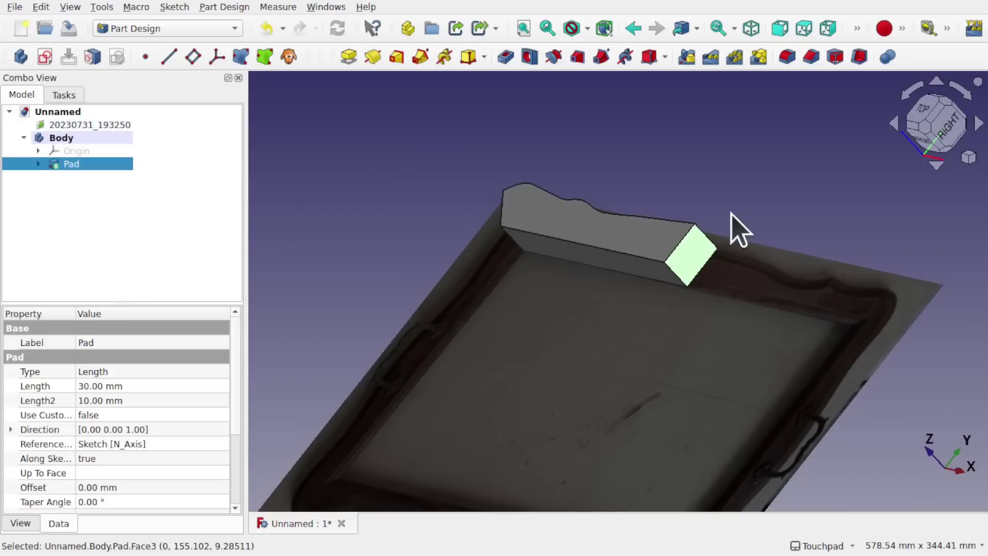
left_click_drag(745, 230, 702, 257, "alt")
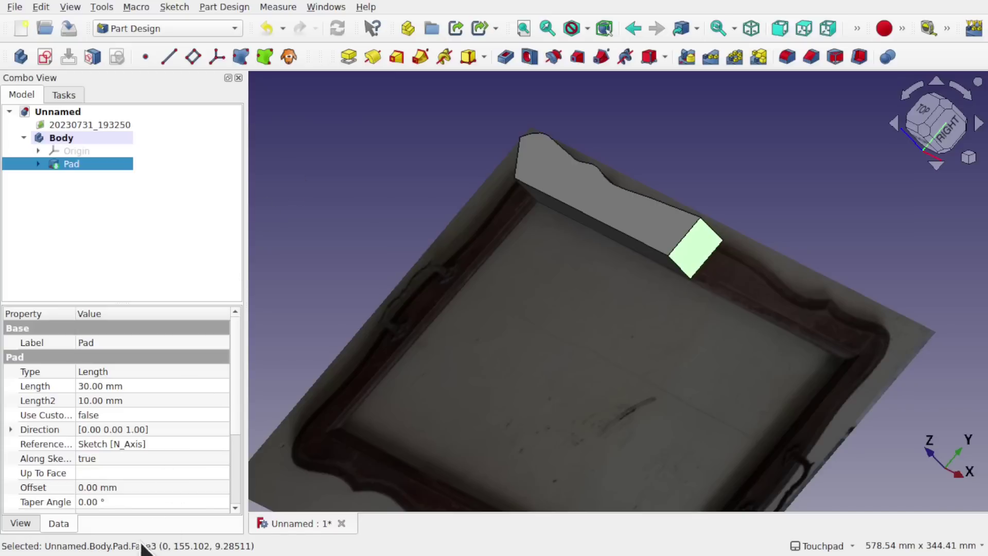
left_click(45, 57)
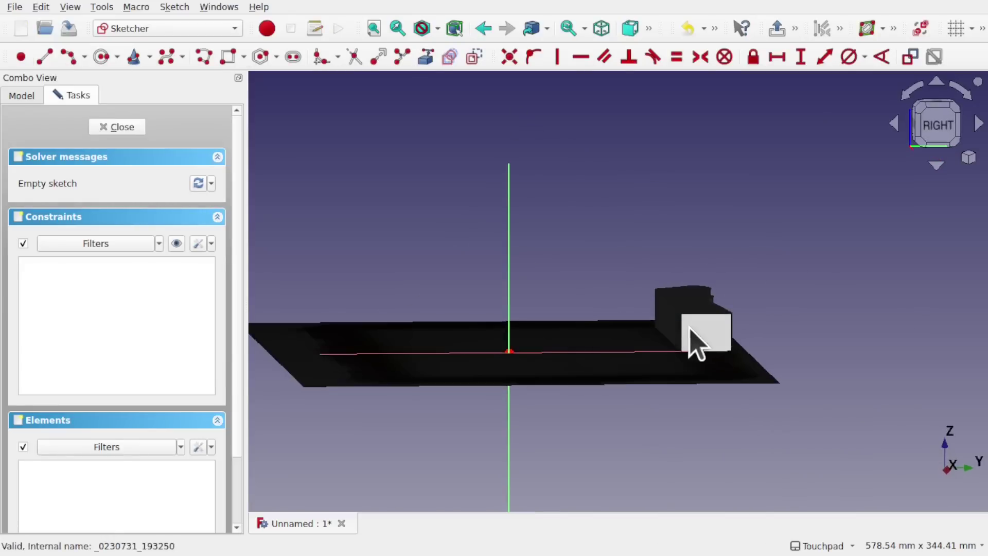
Step: Link the end face's upper inner corner vertex into the sketch as external geometry
scroll(691, 323, "up", 5)
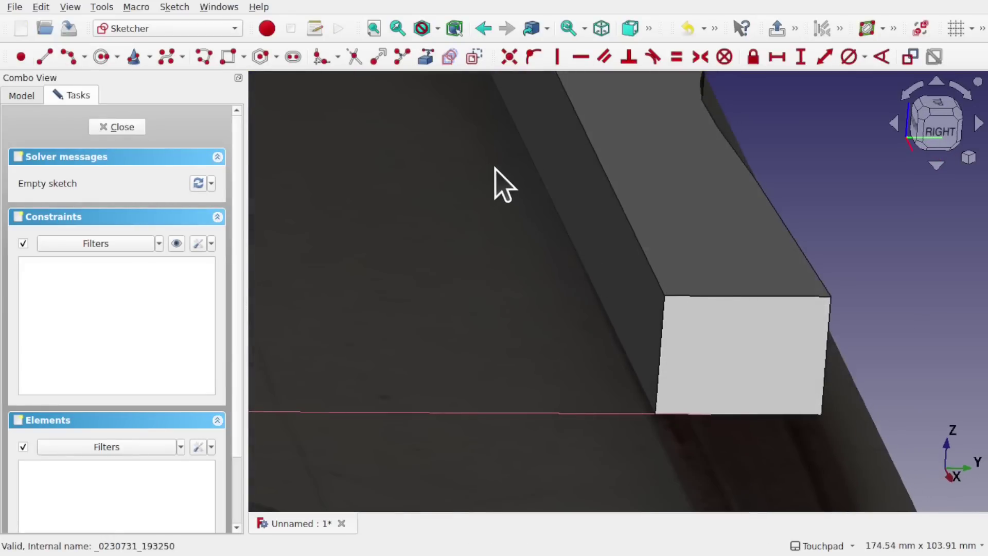
left_click(429, 65)
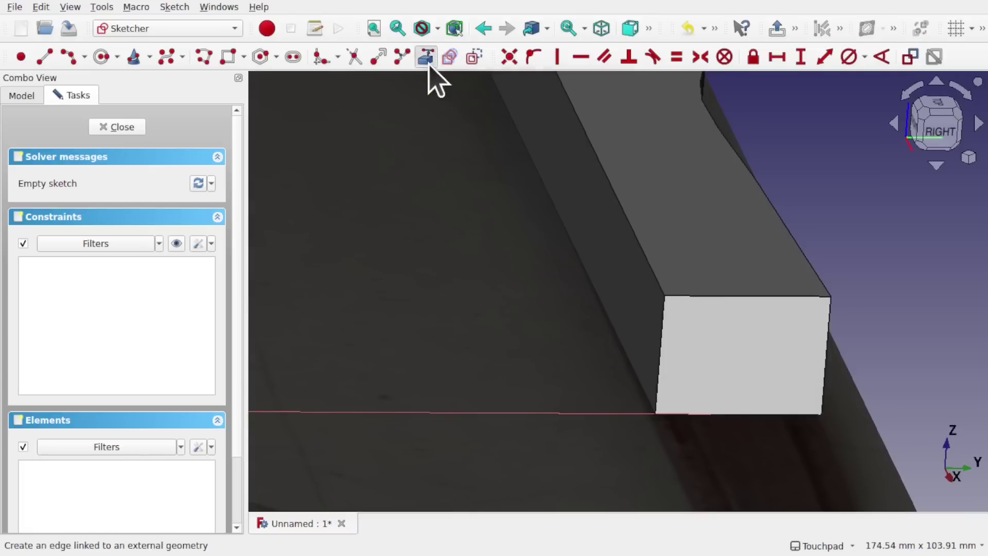
left_click(663, 294)
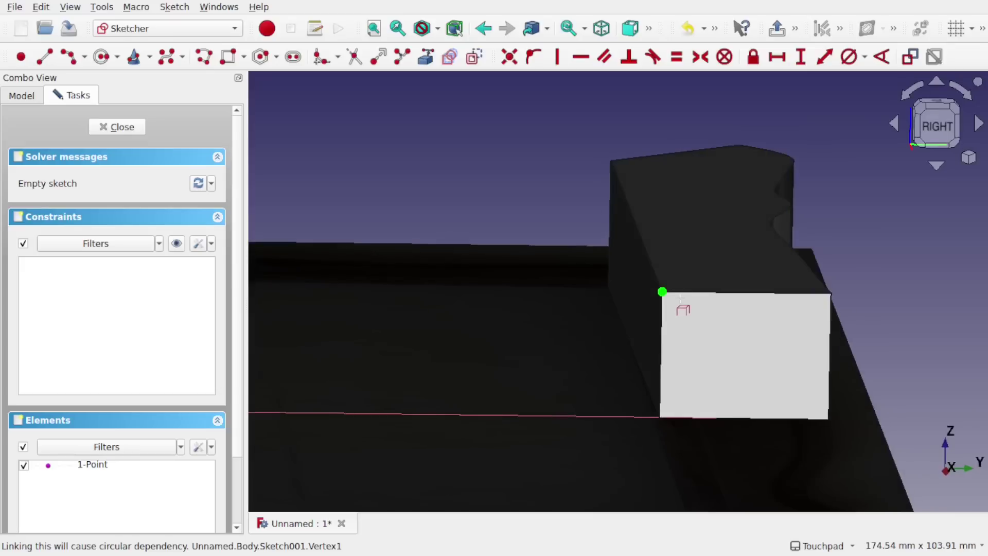
left_click(101, 57)
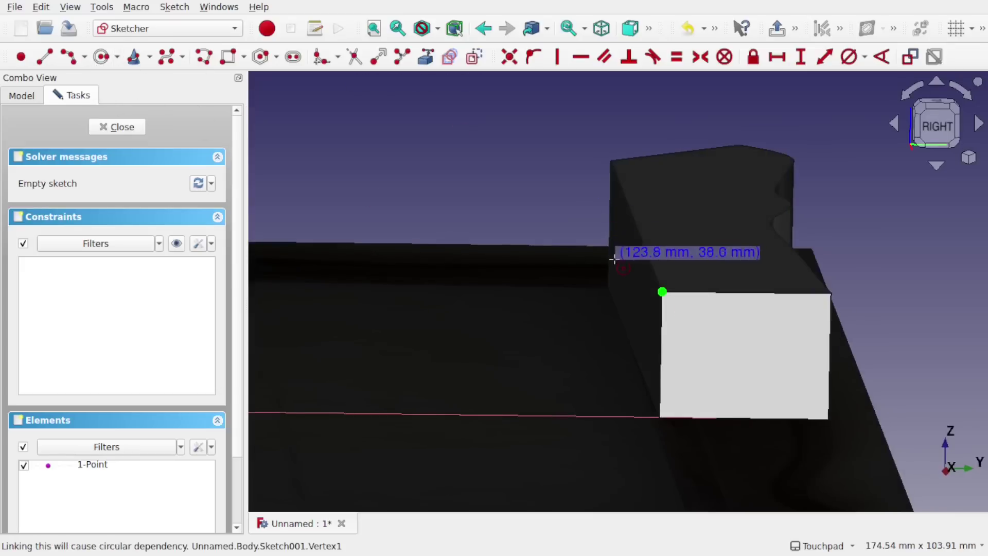
left_click(662, 292)
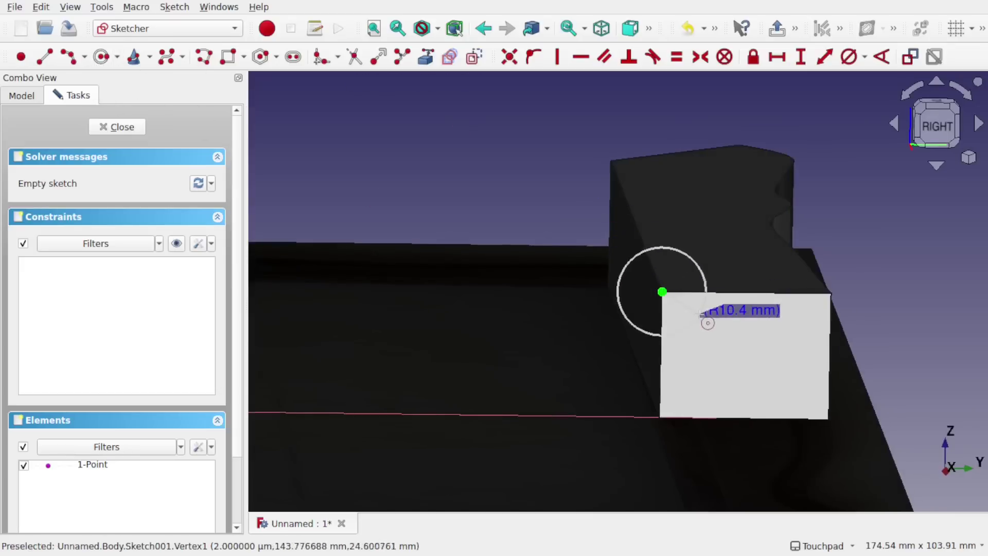
left_click(704, 320)
mouse_move(700, 307)
middle_mouse_down()
mouse_move(684, 335)
mouse_move(728, 313)
mouse_move(763, 344)
mouse_move(745, 355)
mouse_move(746, 346)
middle_mouse_up()
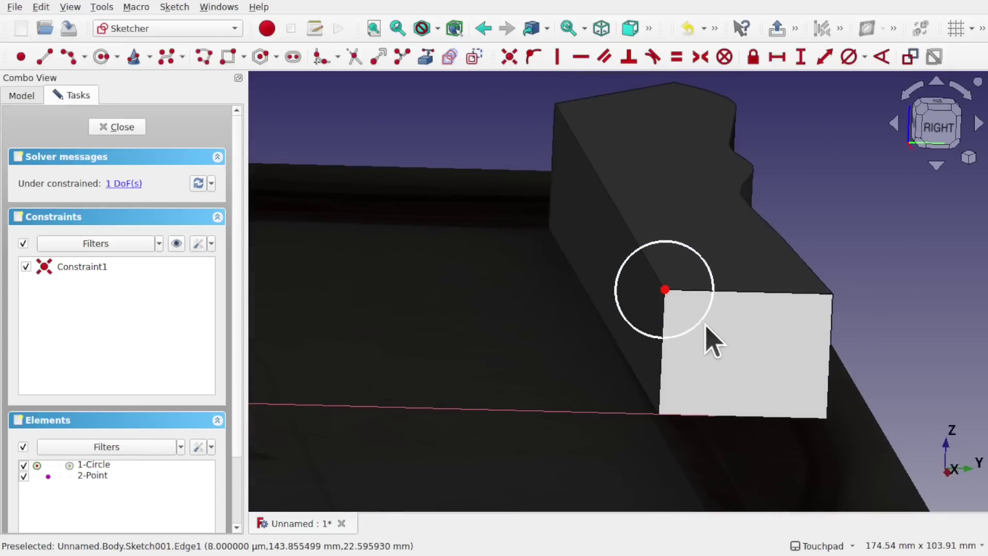
left_click(700, 325)
key("Delete")
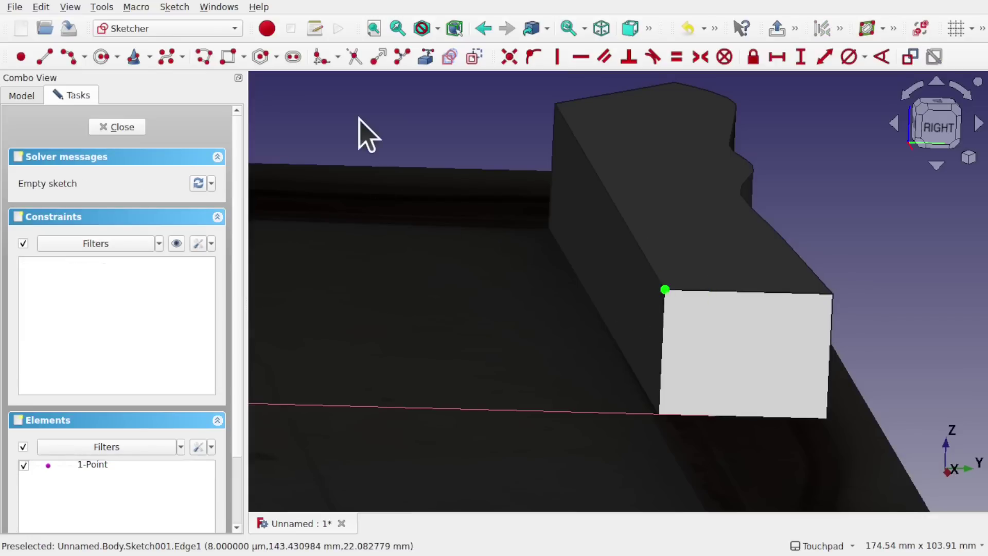
Step: Draw two upright slots side by side at the end face's upper inner corner, with radii of about 4.7 mm and 6 mm
left_click(293, 56)
left_click(658, 227)
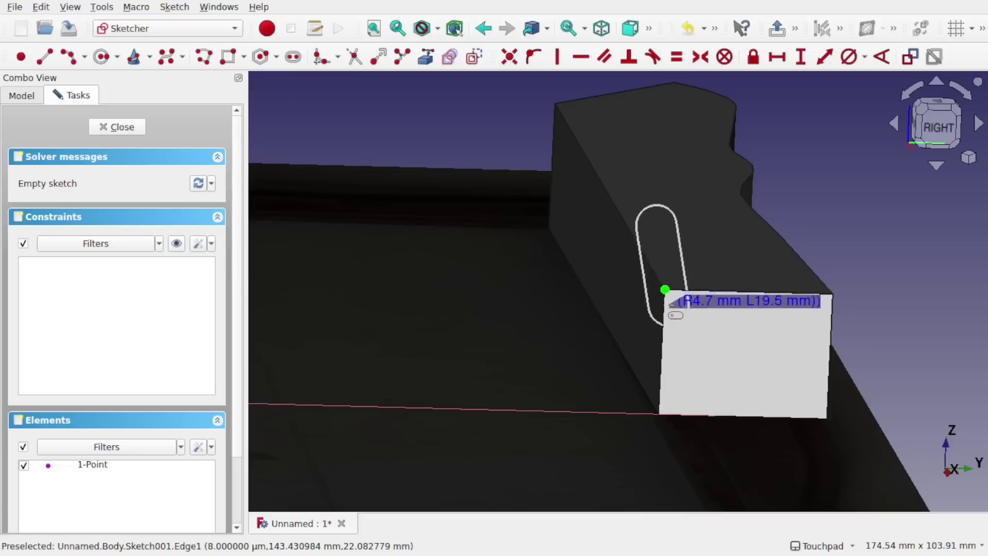
left_click(660, 306)
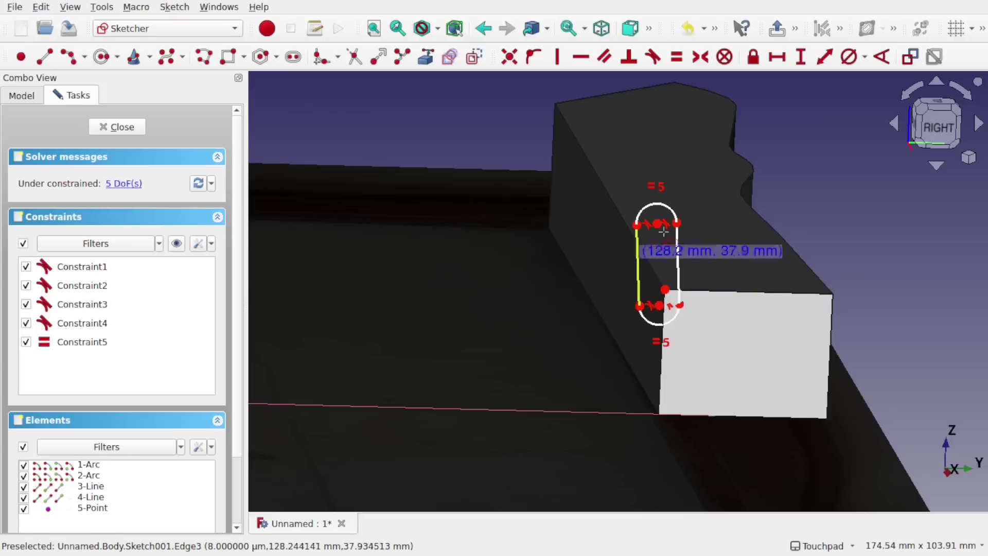
left_click(703, 222)
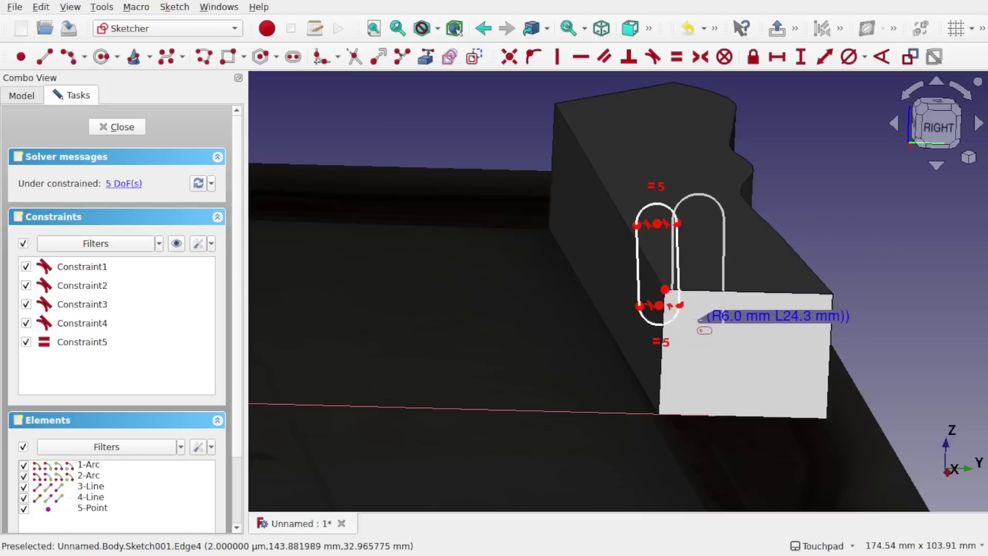
left_click(698, 322)
scroll(699, 322, "up", 3)
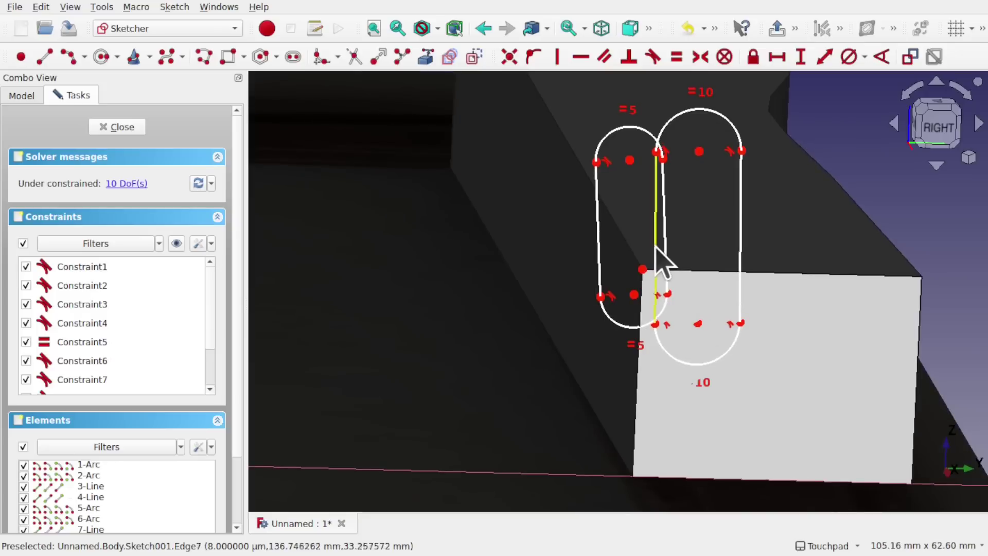
Step: Separate the overlapping slots and apply a vertical constraint to the facing straight side of each slot
left_click_drag(660, 243, 685, 221)
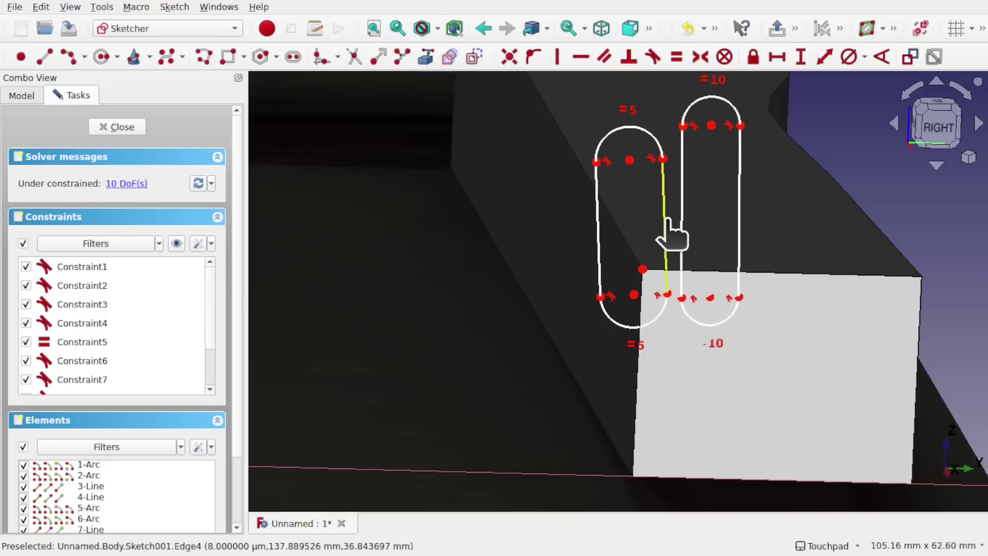
left_click(665, 222)
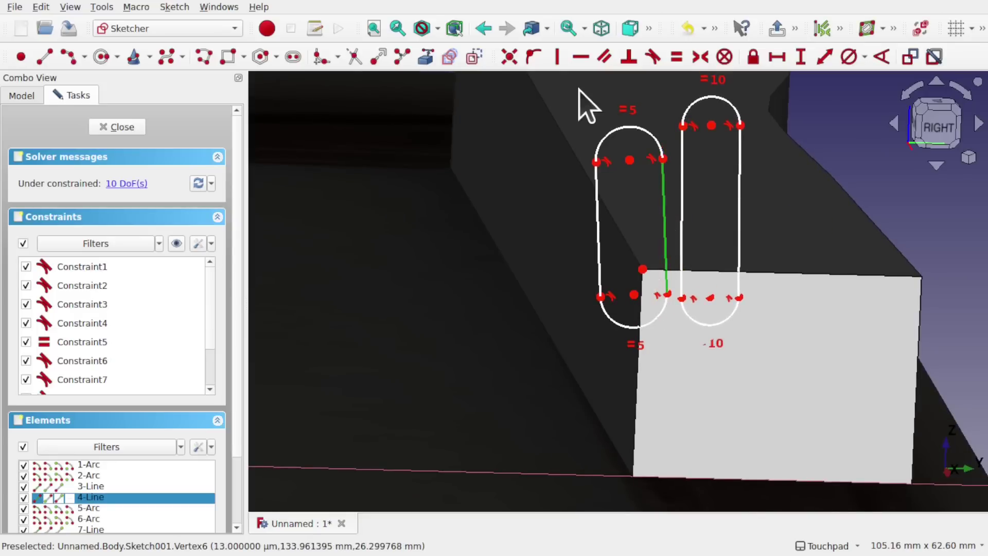
left_click(558, 58)
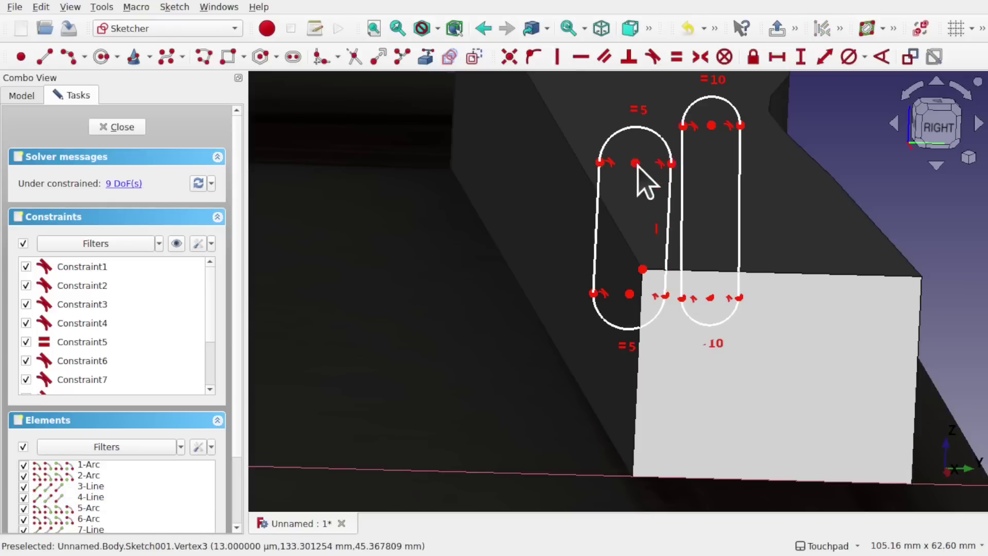
left_click_drag(636, 164, 632, 146)
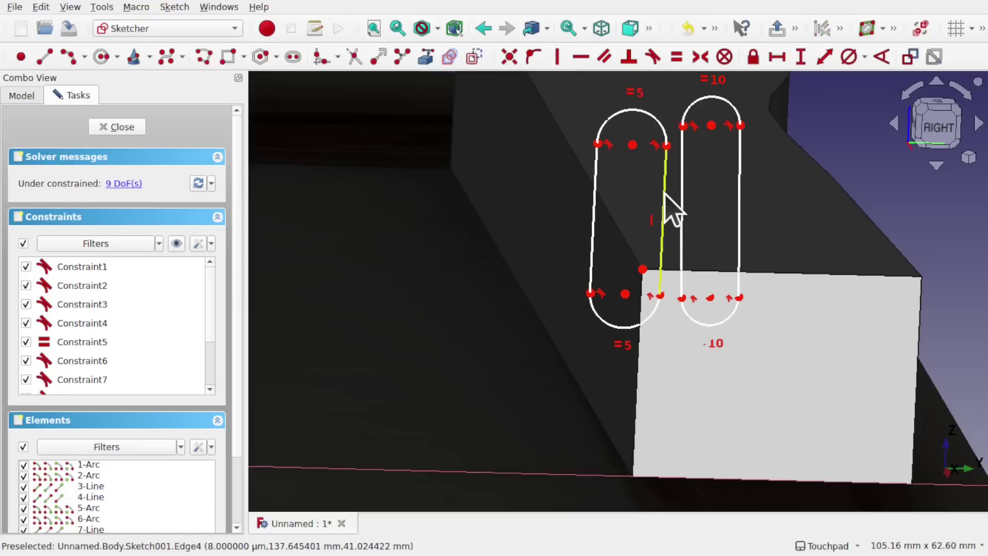
left_click(937, 127)
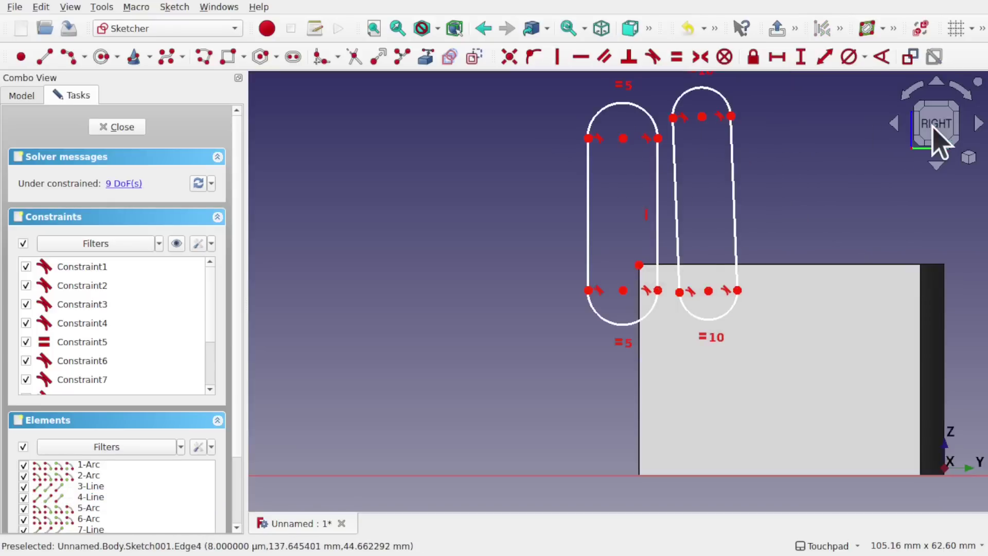
left_click(676, 213)
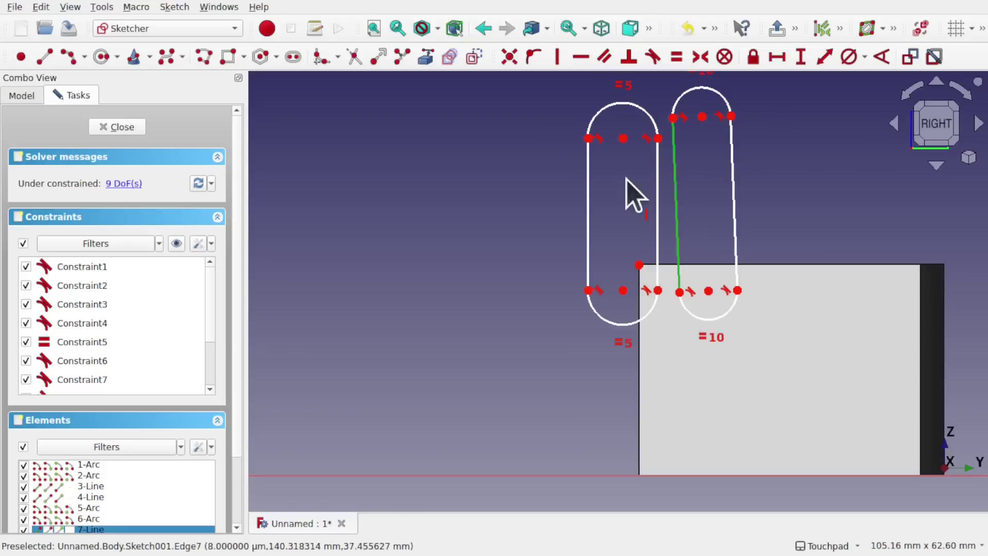
left_click(557, 58)
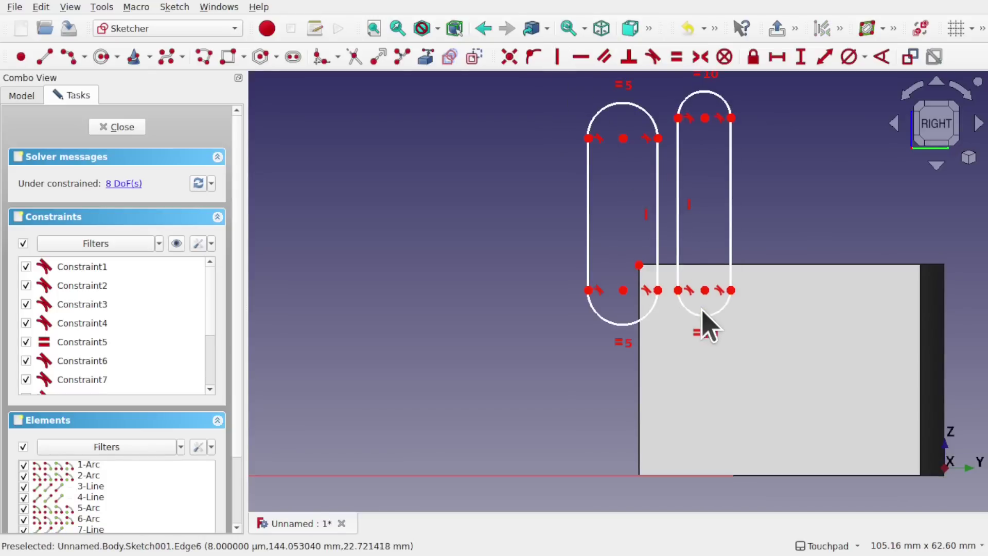
Step: Delete the two facing straight sides of the neighbouring slots
left_click(659, 227)
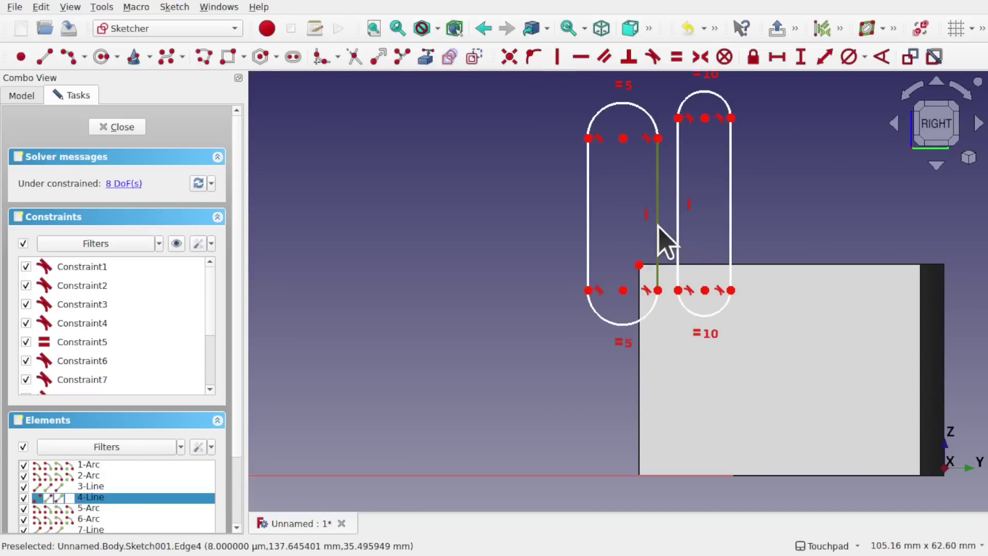
key("Delete")
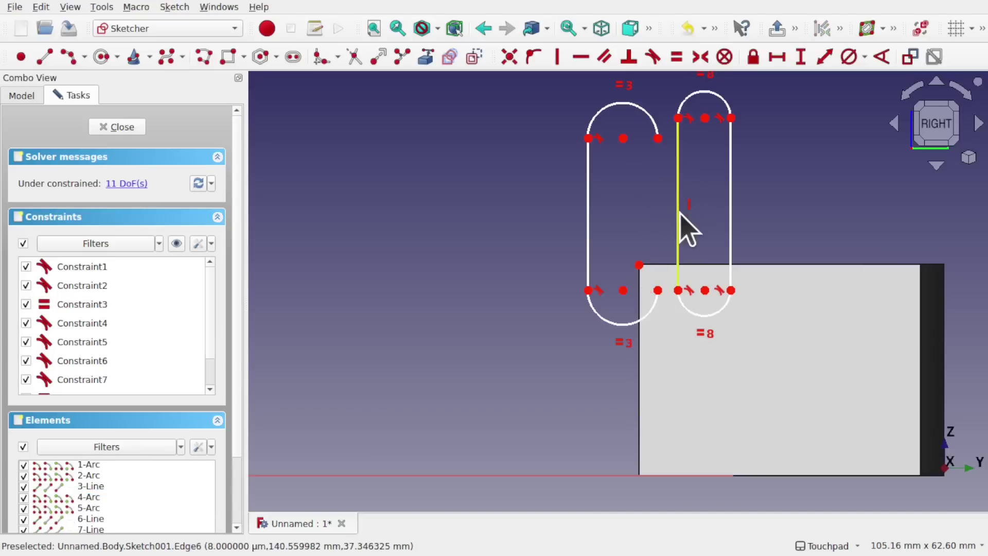
left_click(678, 216)
key("Delete")
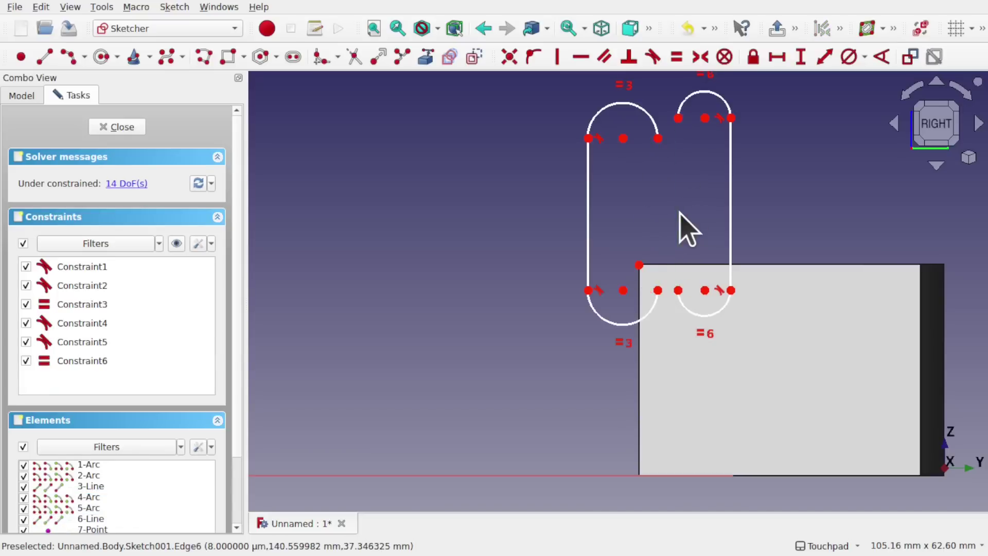
Step: Delete the upper end arcs of both slots, keeping their lower arcs and outer straight sides
left_click(643, 122)
key("Delete")
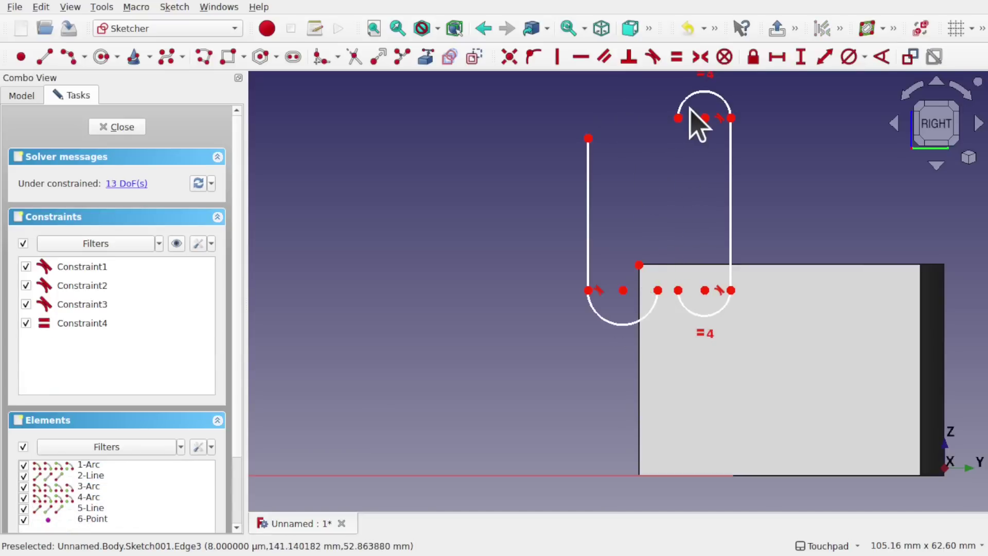
left_click(685, 100)
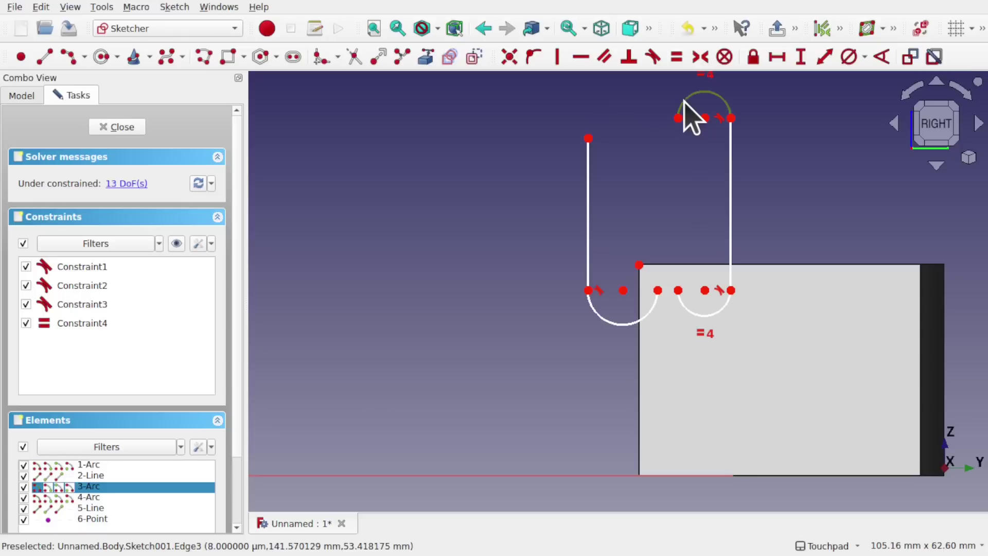
key("Delete")
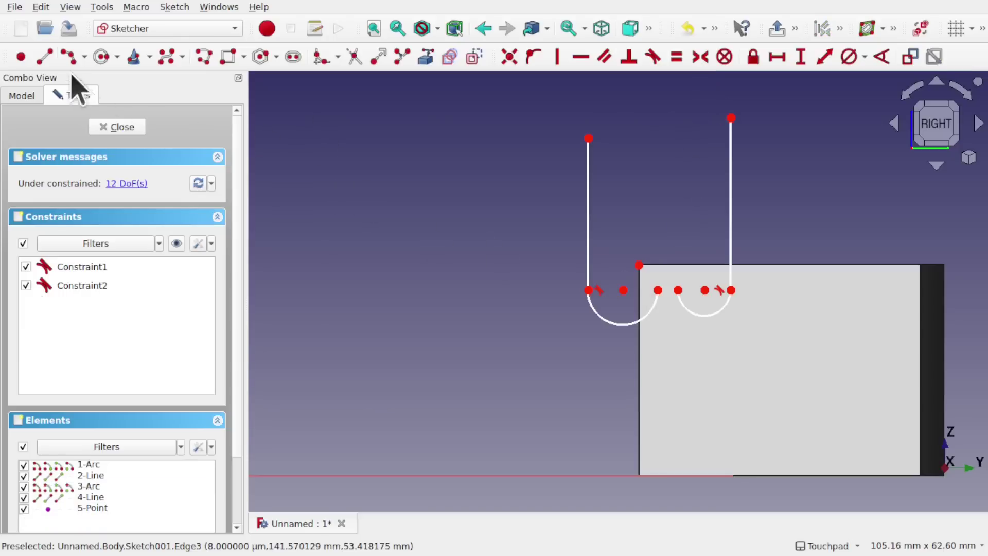
Step: Bridge the gap between the two lower arcs' inner ends with an upward-bulging three-point arc of about 1.6 mm radius
left_click(66, 59)
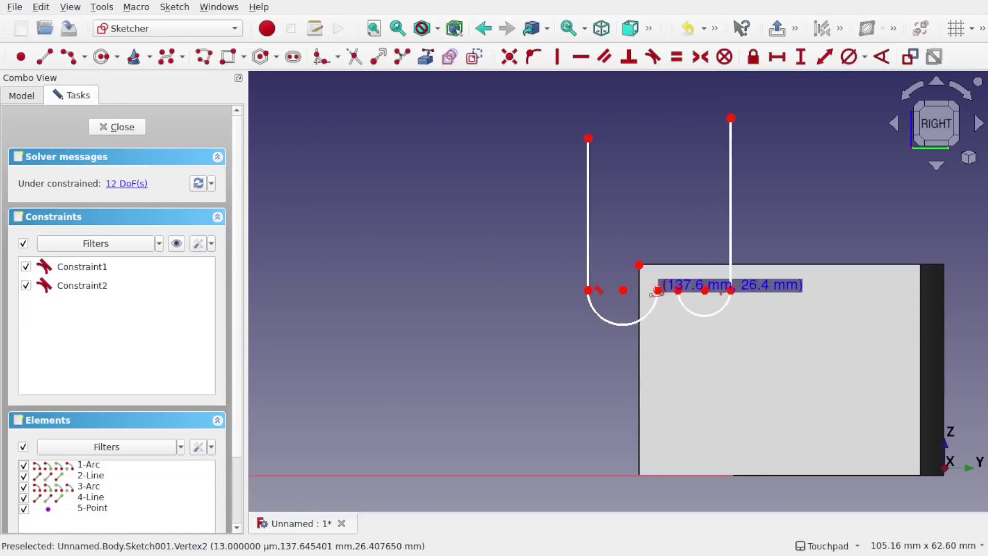
left_click(658, 291)
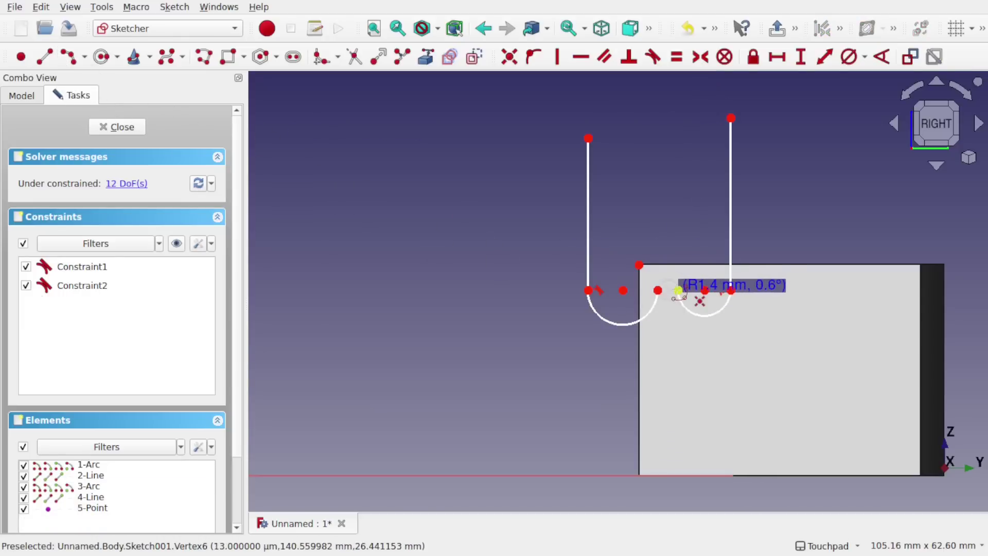
left_click(679, 291)
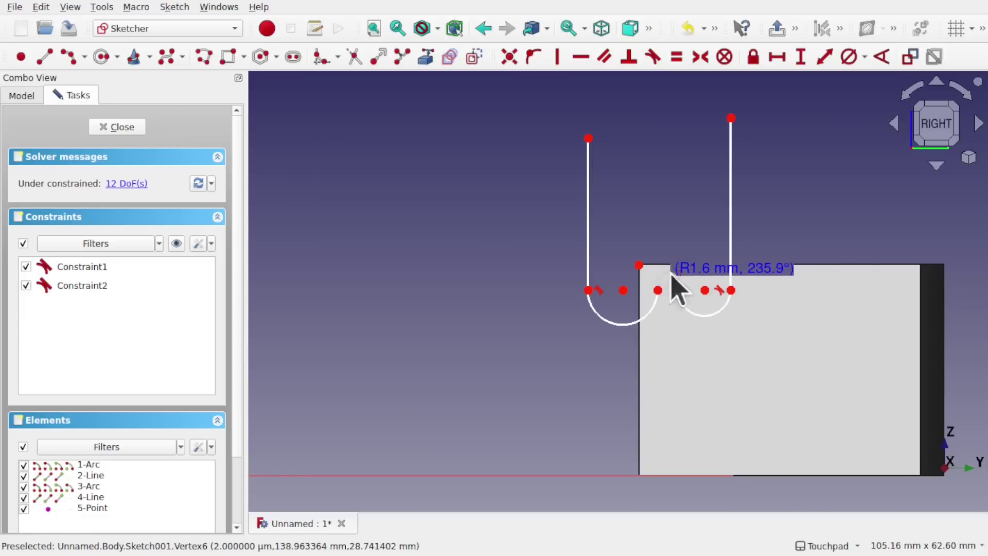
left_click(672, 276)
scroll(679, 288, "up", 4)
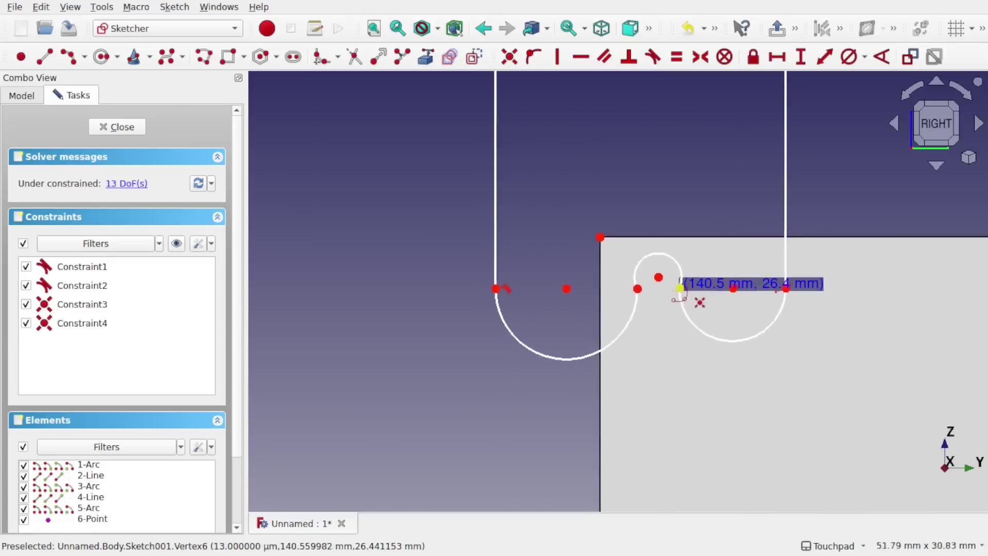
scroll(680, 287, "down", 5)
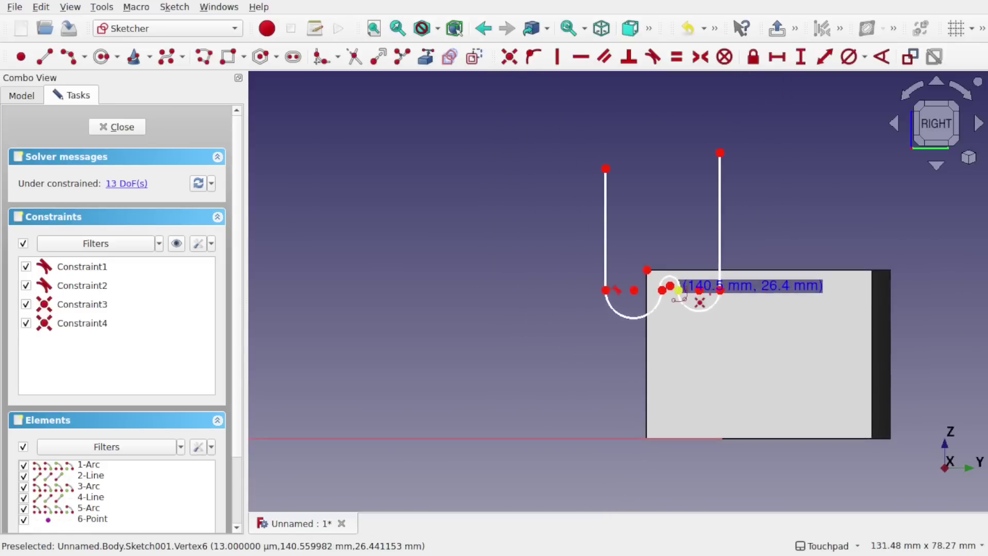
Step: Close the moulding profile with a straight line joining the upper ends of the two upright lines, and finish the sketch
left_click(47, 63)
left_click(606, 168)
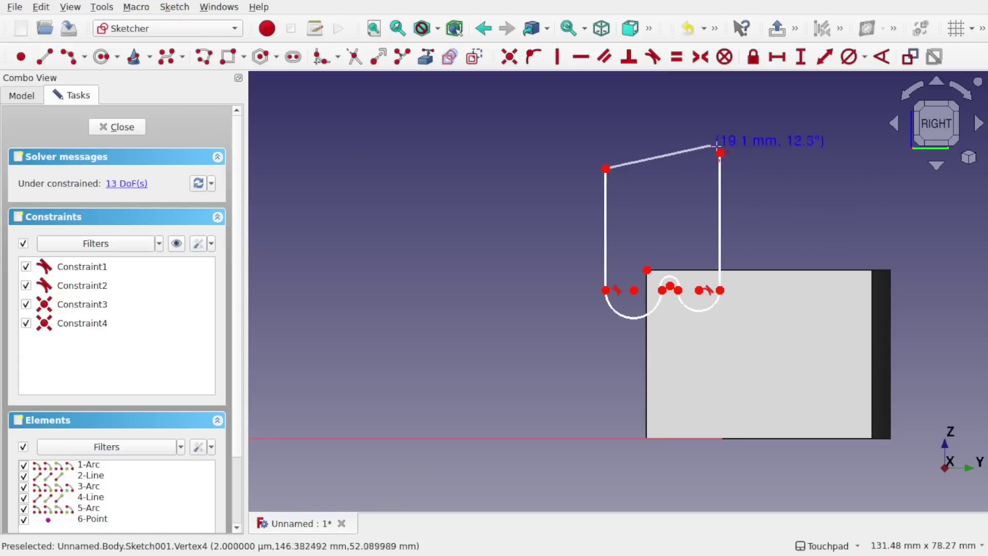
left_click(720, 152)
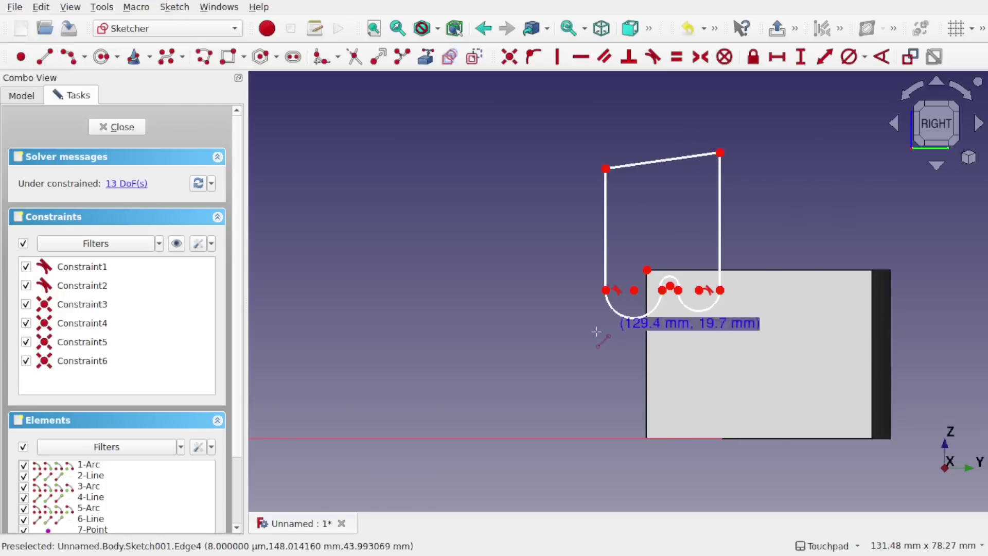
scroll(707, 329, "down", 3)
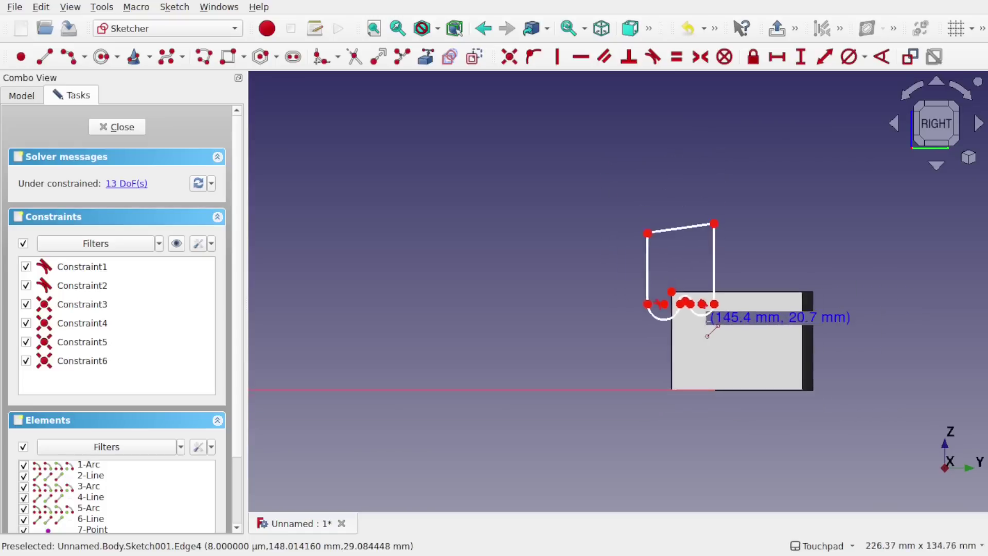
scroll(707, 329, "up", 4)
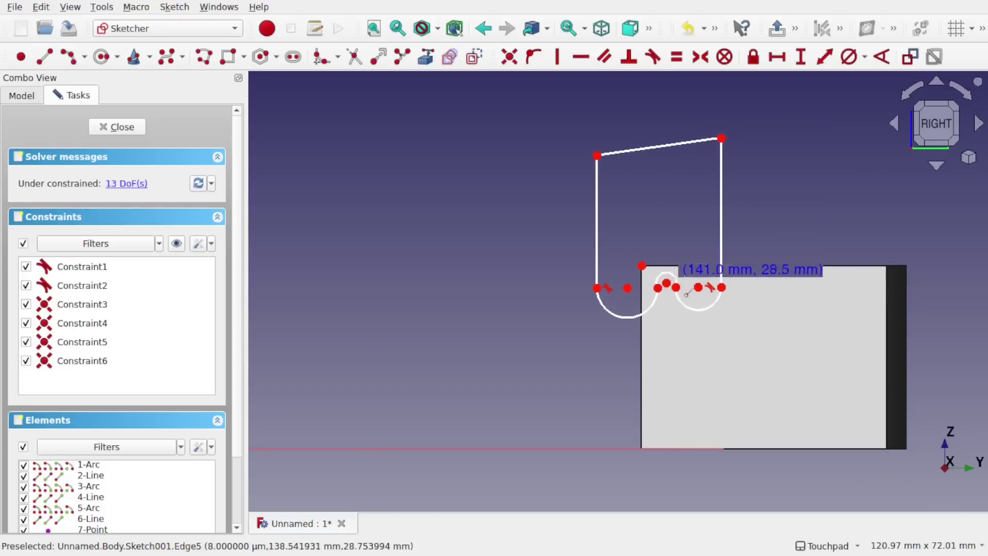
mouse_move(689, 284)
left_mouse_down("shift")
mouse_move(737, 314)
mouse_move(696, 304)
left_mouse_up("shift")
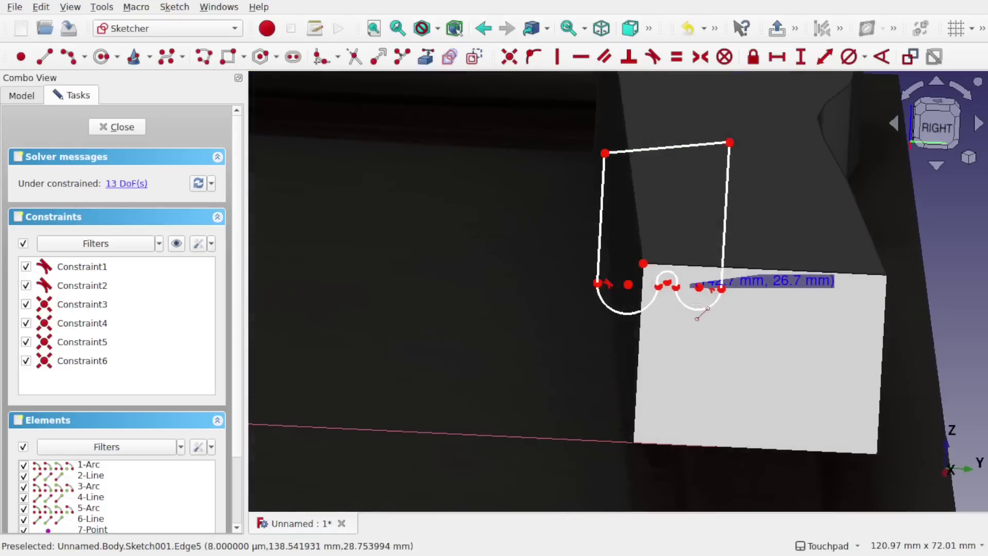
left_click(120, 127)
Step: Cut the moulding with a Subtractive Pipe, sweeping the profile sketch along the pad's straight upper inner edge
left_click_drag(695, 260, 734, 248, "shift")
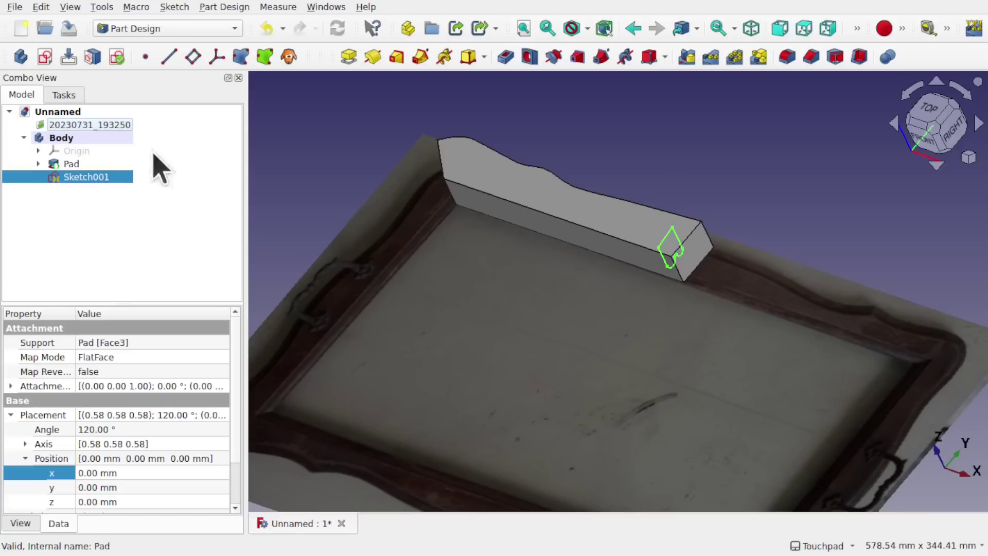
left_click(602, 57)
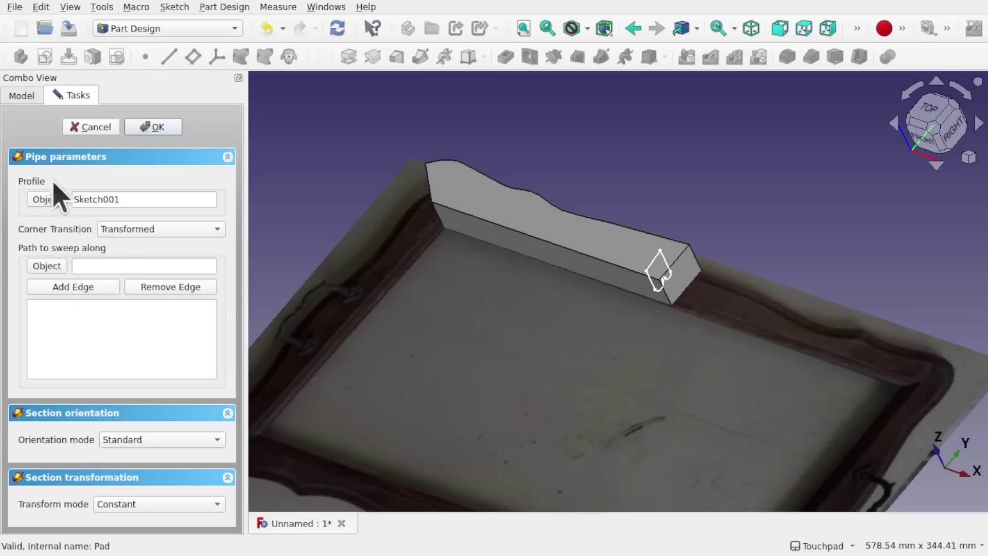
left_click(83, 288)
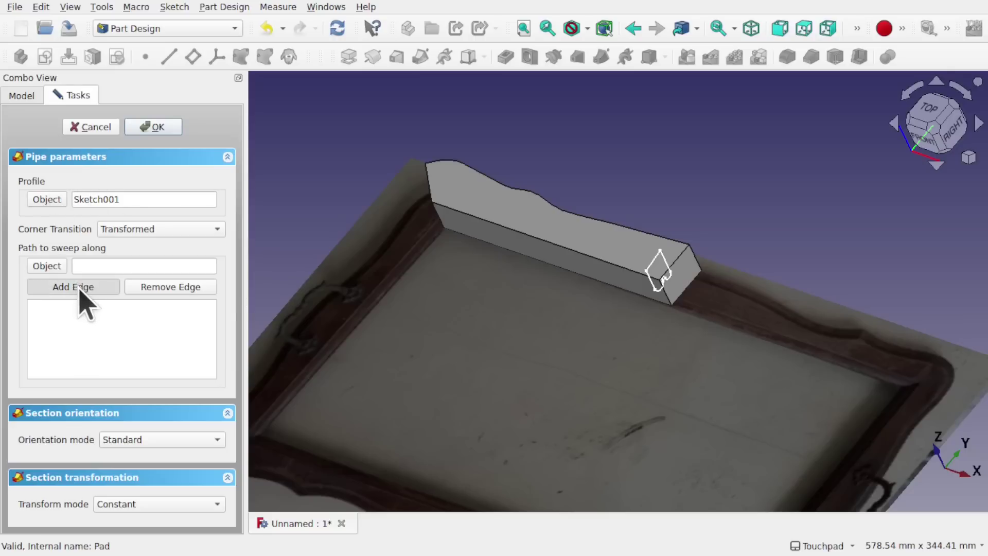
left_click(598, 260)
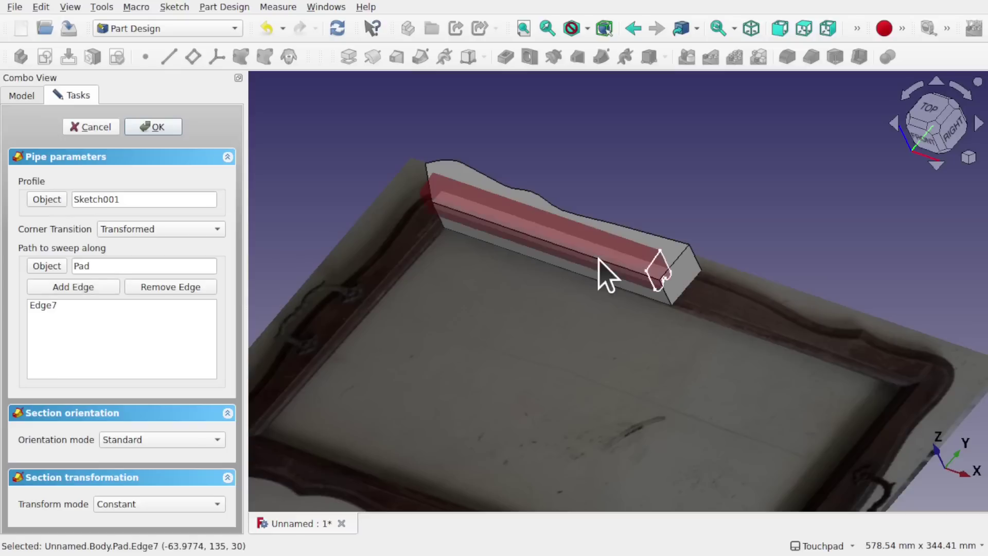
left_click_drag(598, 258, 684, 300, "shift")
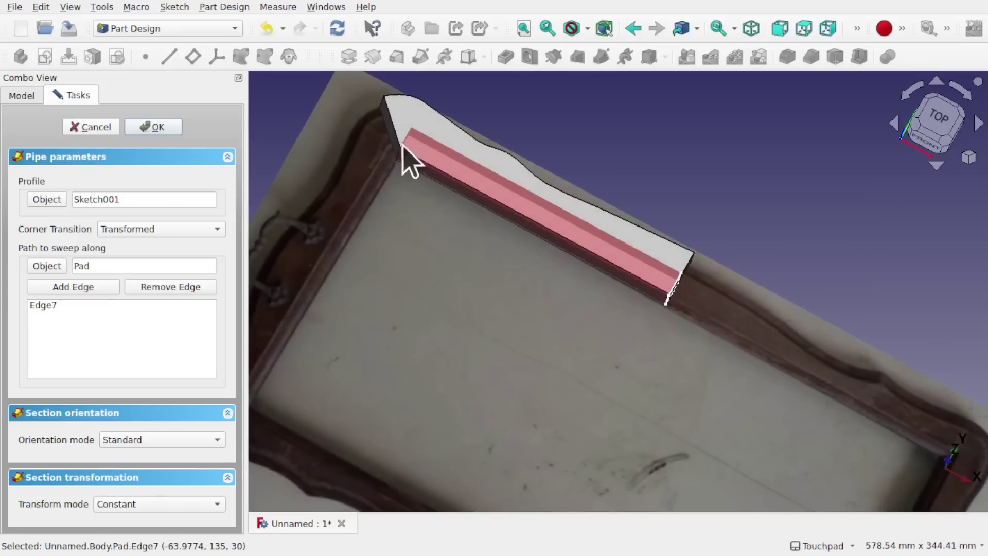
left_click(154, 129)
left_click_drag(441, 188, 659, 309)
scroll(607, 278, "up", 4)
scroll(608, 278, "down", 4)
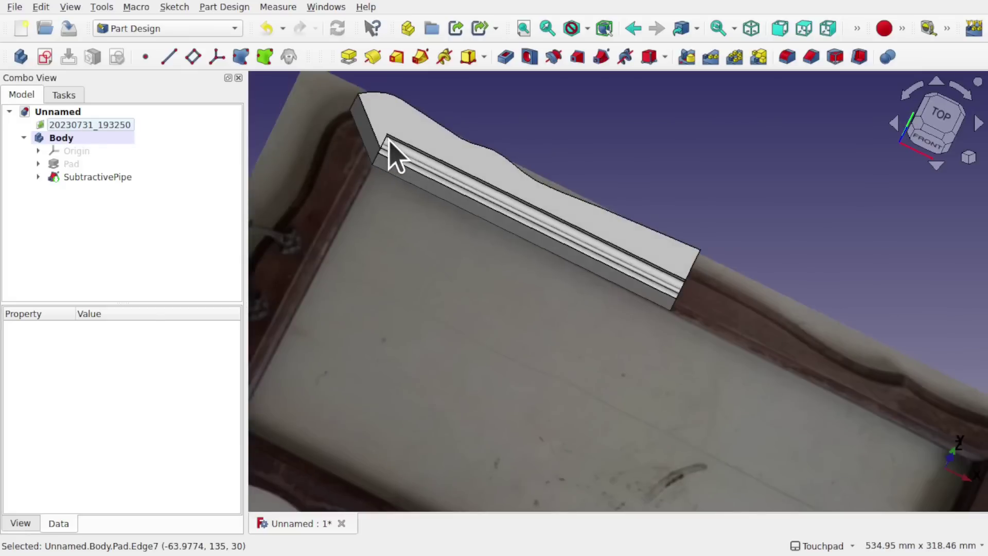
Step: Delete the subtractive pipe and show the moulding profile sketch again
left_click(112, 180)
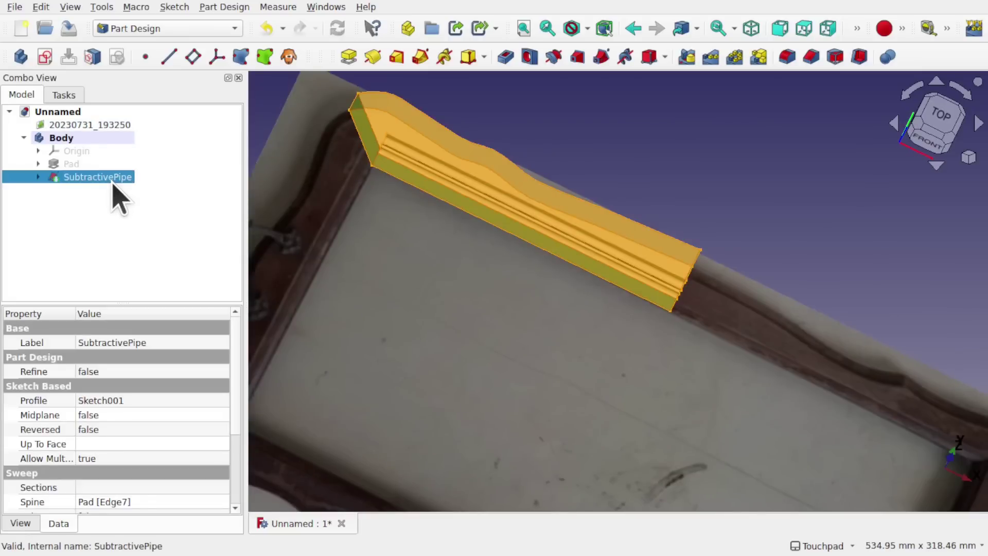
key("Delete")
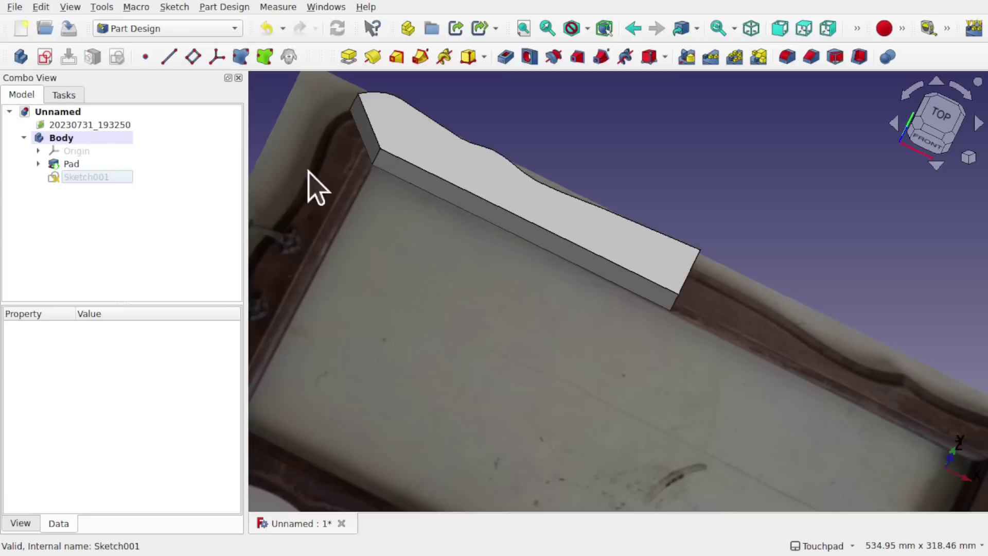
left_click(100, 177)
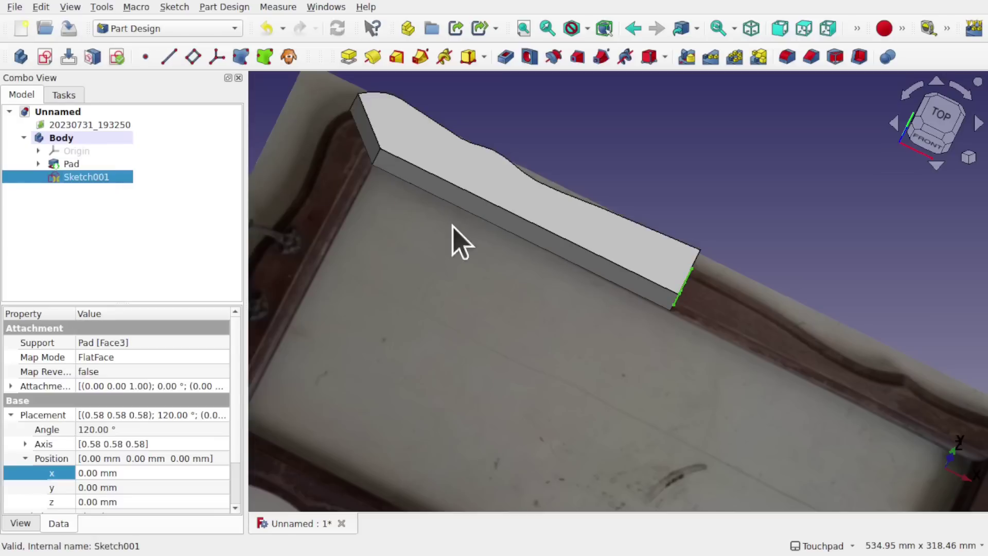
left_click_drag(457, 238, 604, 298)
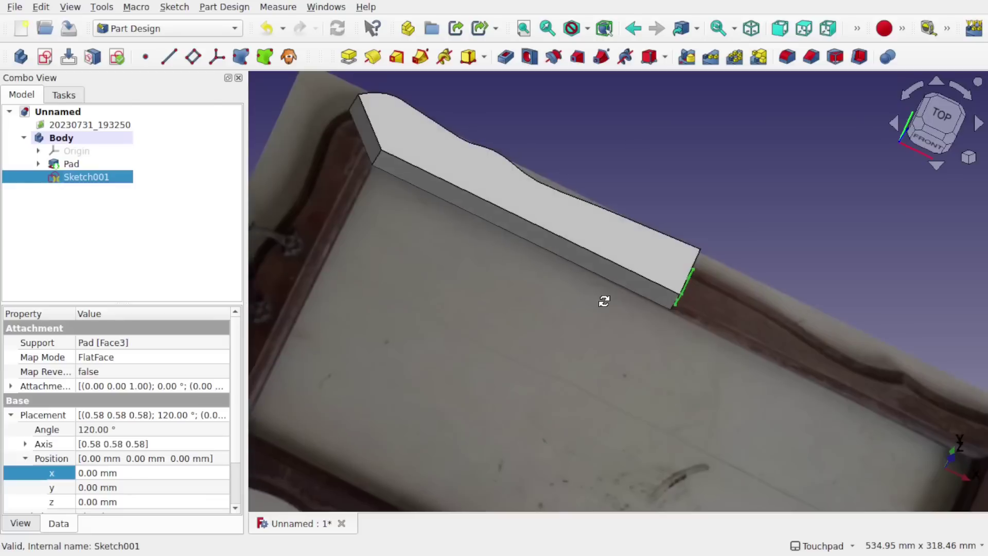
Step: Start a new sketch on the pad's upper face and link its straight inner edge as external geometry
left_click(546, 216)
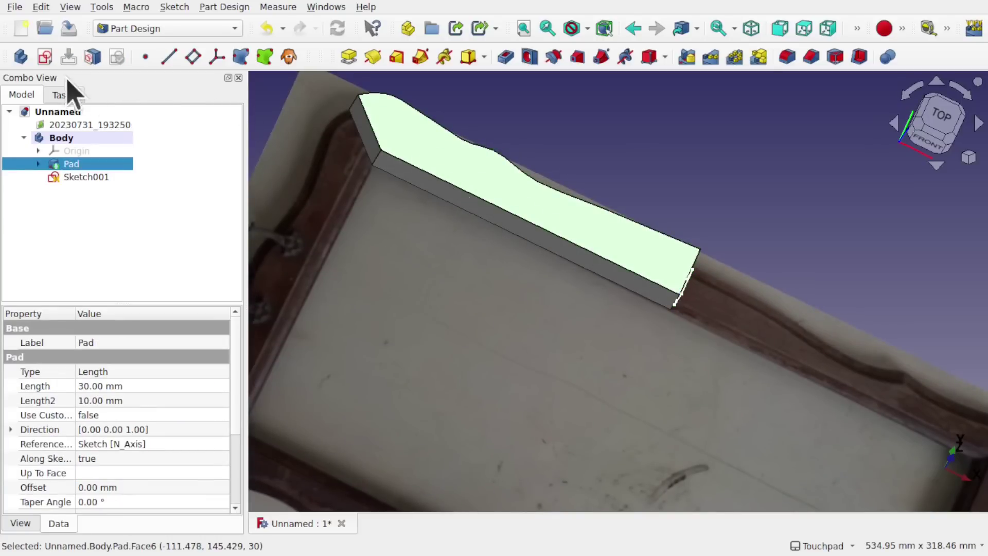
left_click(44, 57)
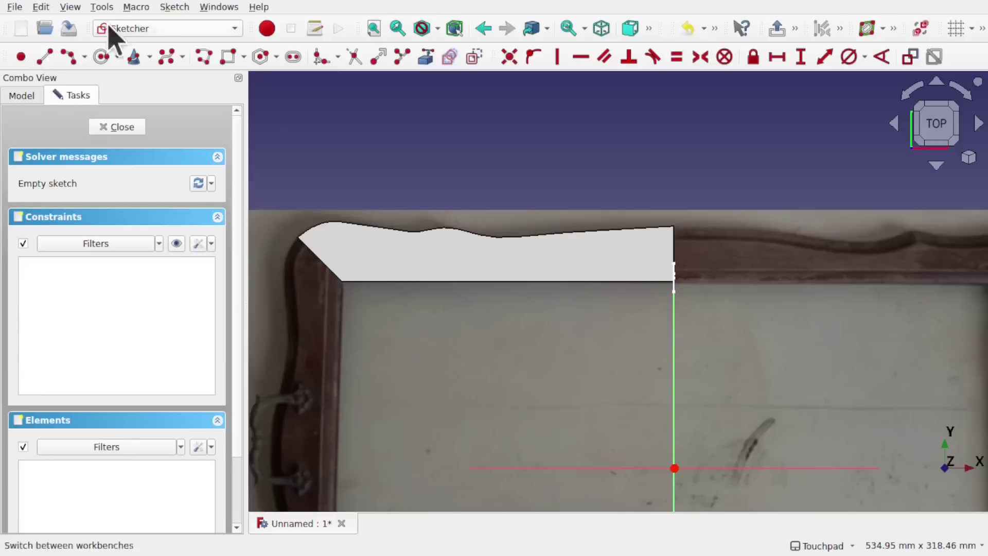
left_click(425, 57)
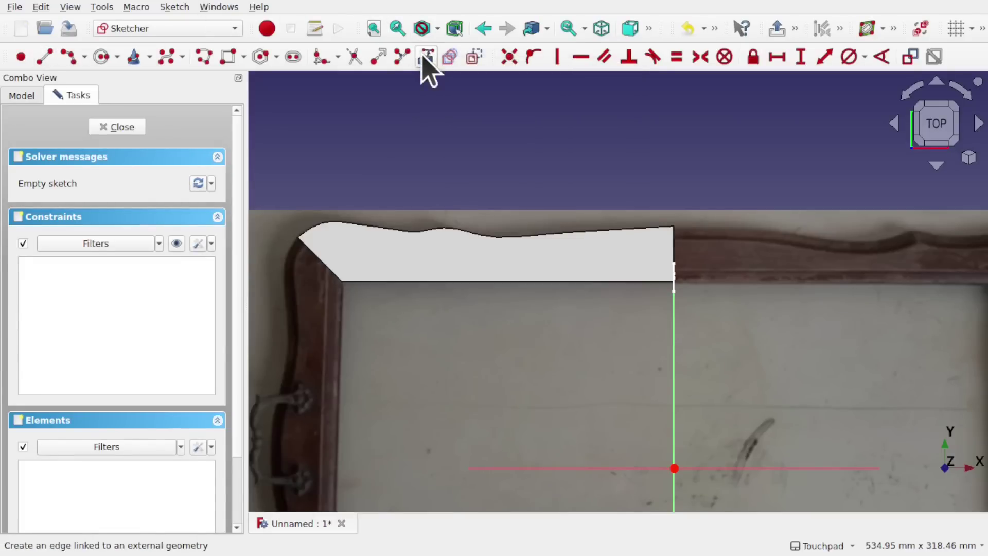
left_click(587, 258)
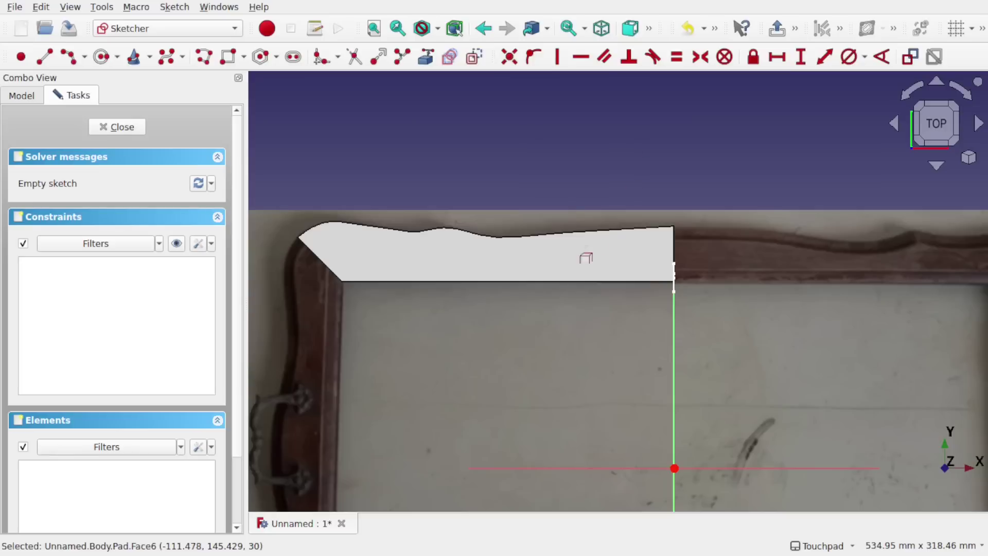
left_click(578, 282)
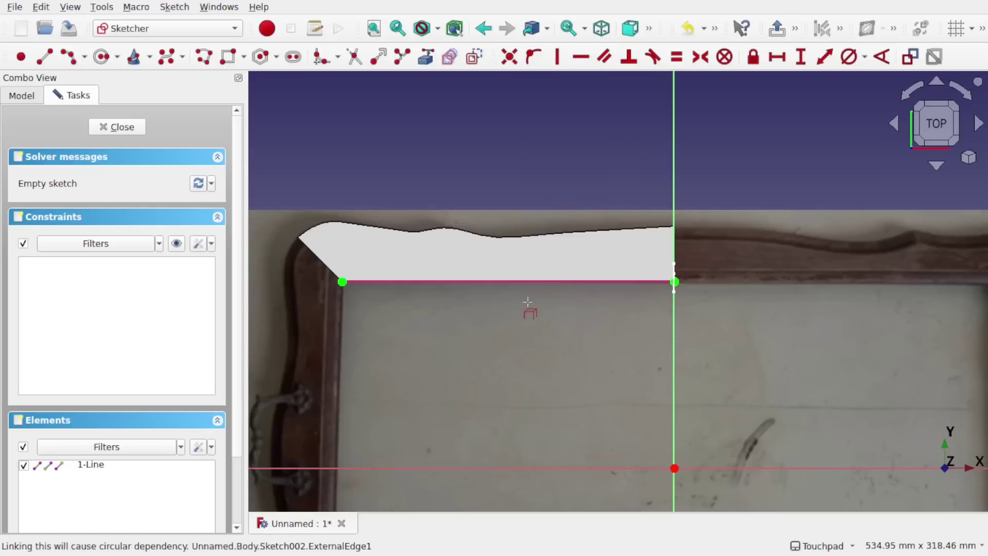
middle_click_drag(528, 301, 675, 281, "shift")
scroll(675, 280, "up", 1)
scroll(675, 280, "up", 1)
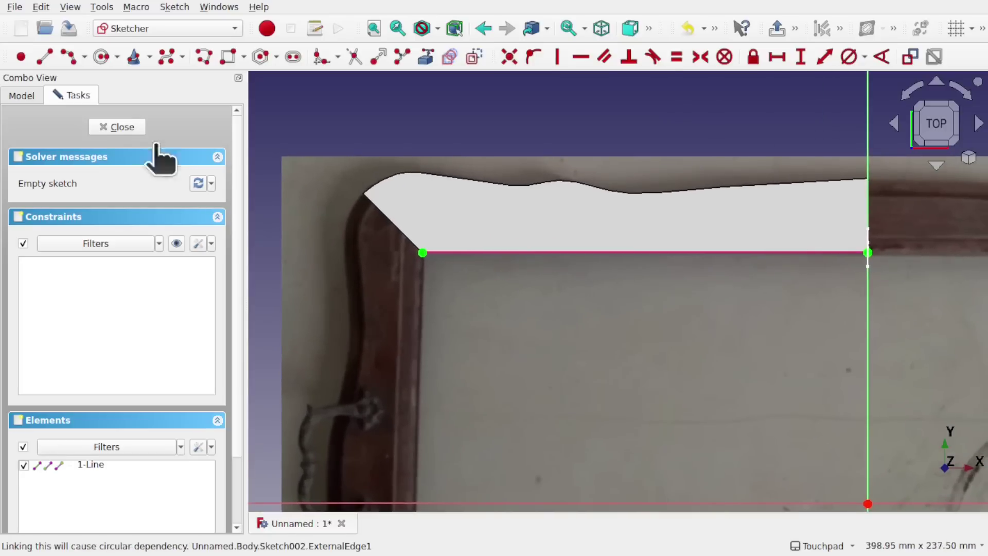
Step: Draw a horizontal path line from the linked edge's end on the vertical axis past the mitred corner and the tray's outer border, and finish the sketch
left_click(44, 58)
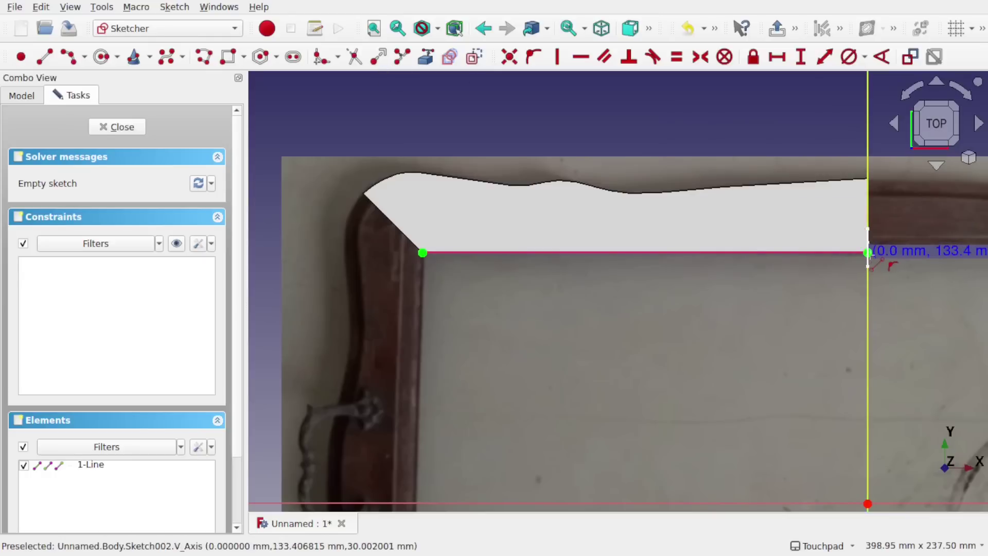
left_click(868, 252)
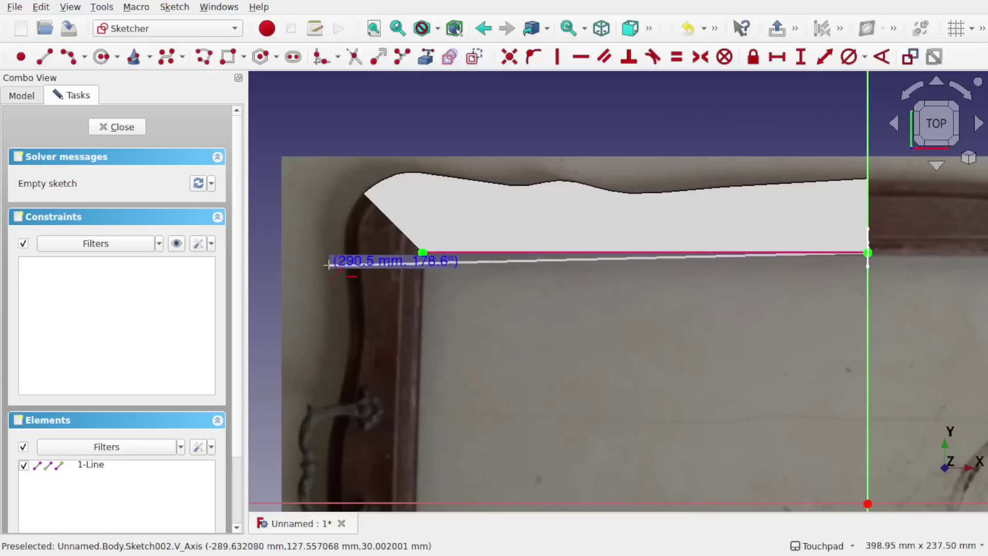
left_click(317, 252)
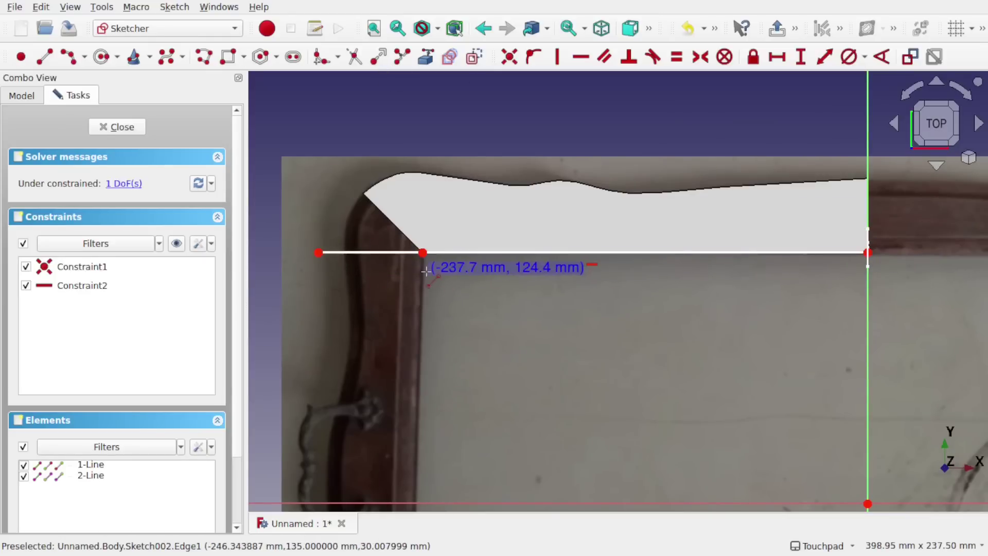
scroll(417, 251, "up", 2)
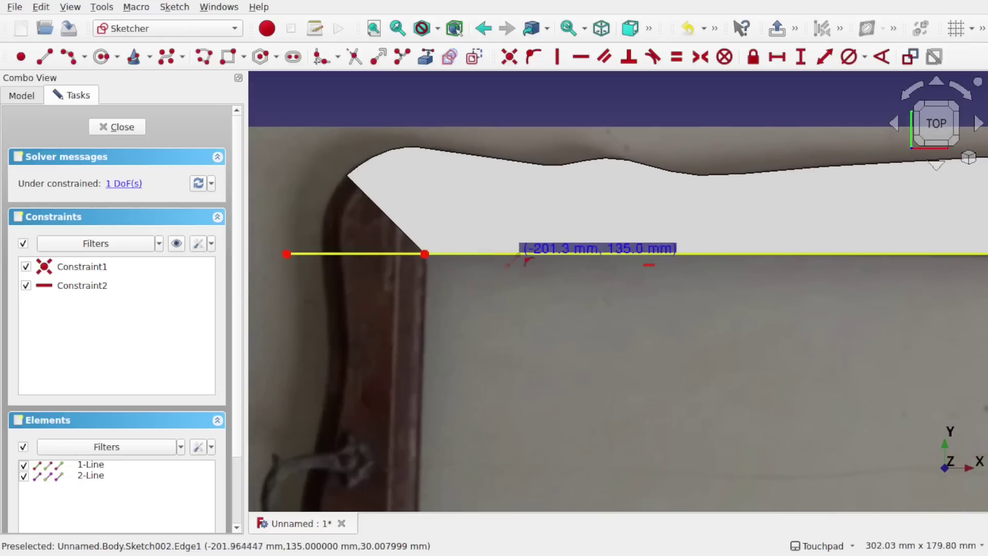
left_click(108, 127)
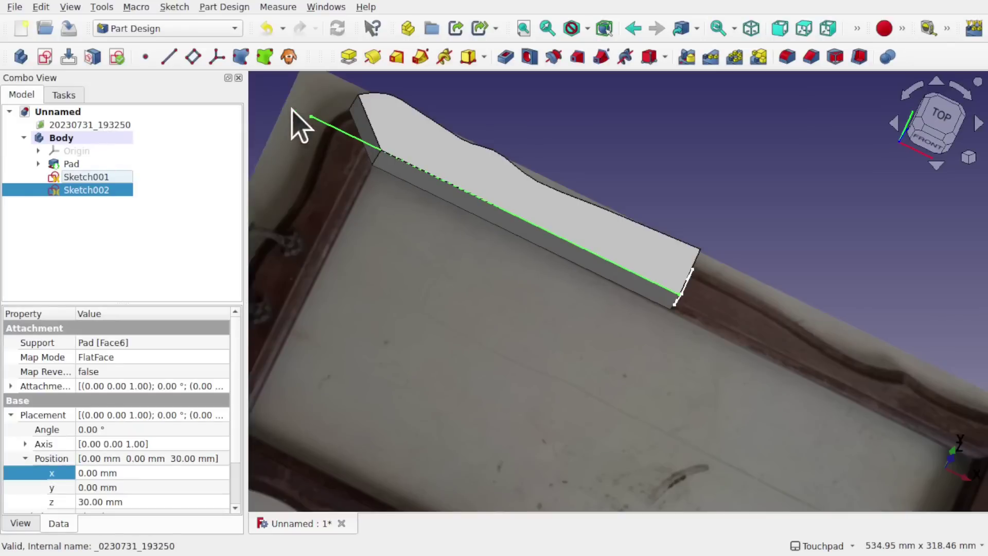
Step: Rename the moulding profile sketch Sketch001 as Profile
left_click(95, 175)
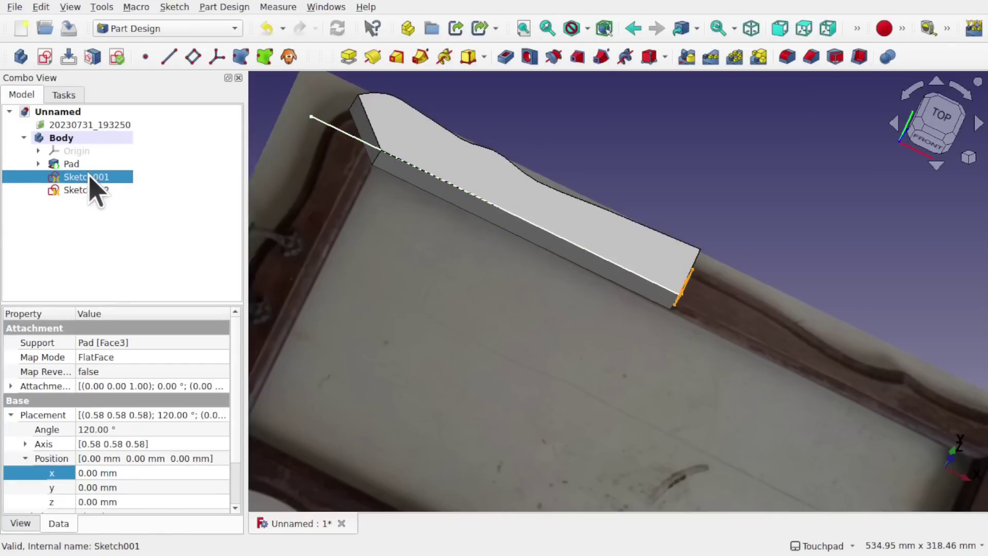
right_click(91, 175)
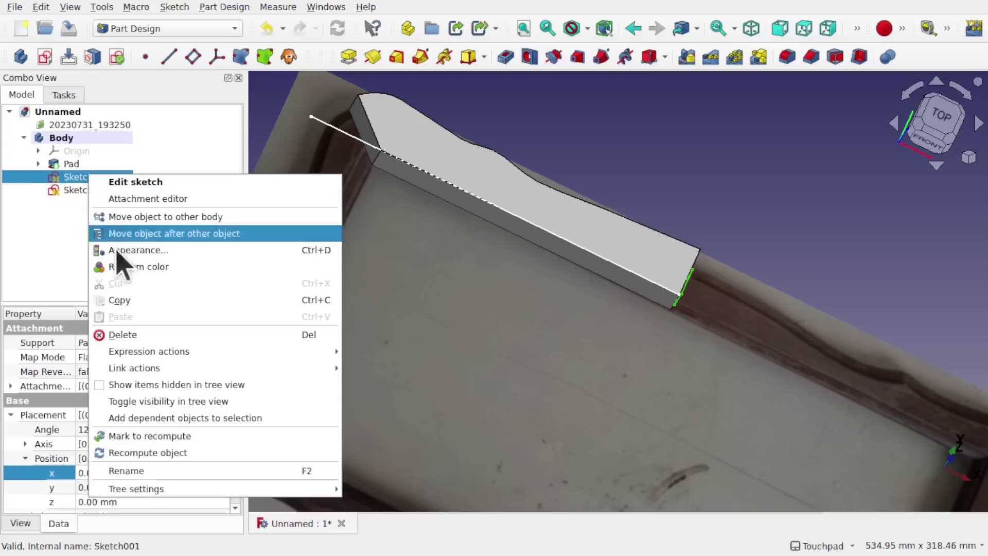
left_click(183, 470)
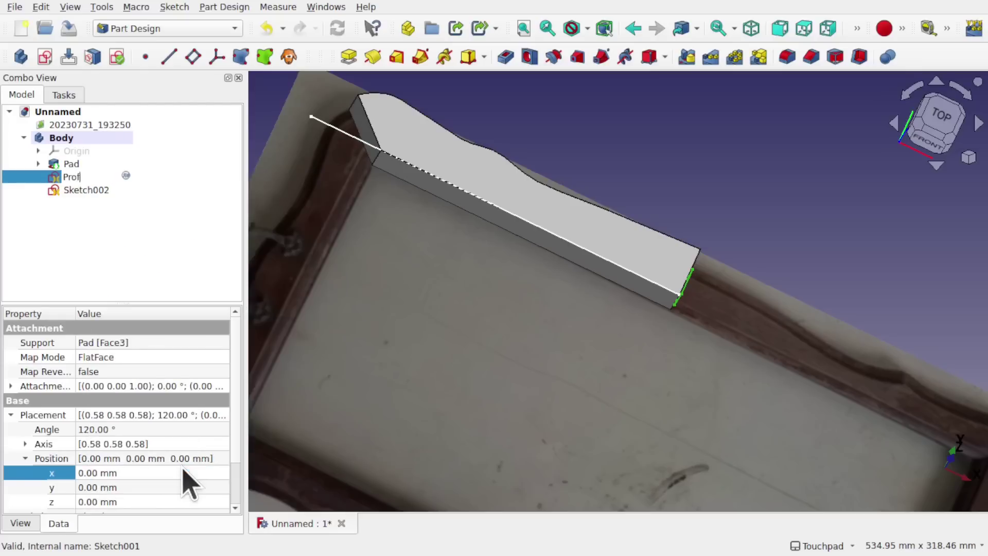
key("Return")
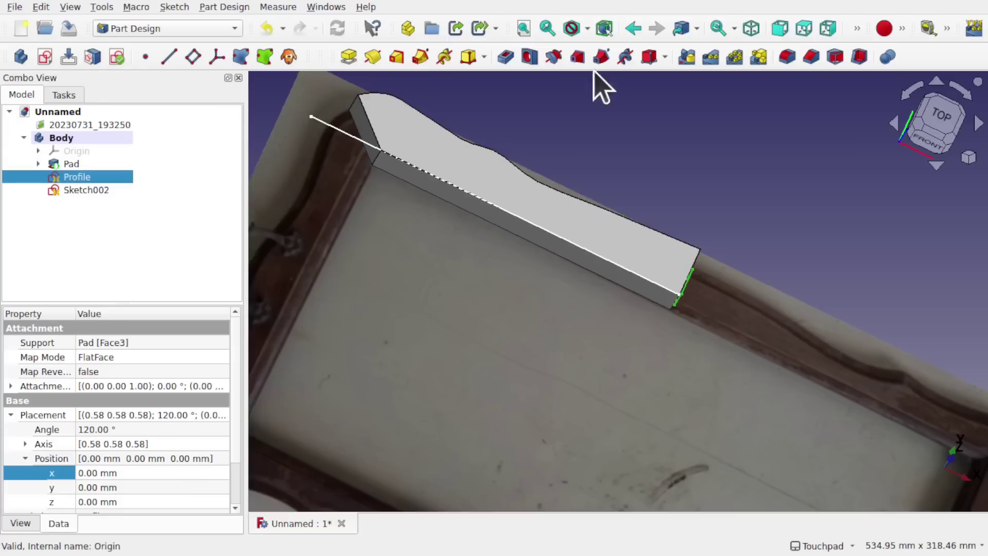
Step: Cut the moulding with a Subtractive Pipe that sweeps the Profile sketch along the path line of Sketch002
left_click(602, 58)
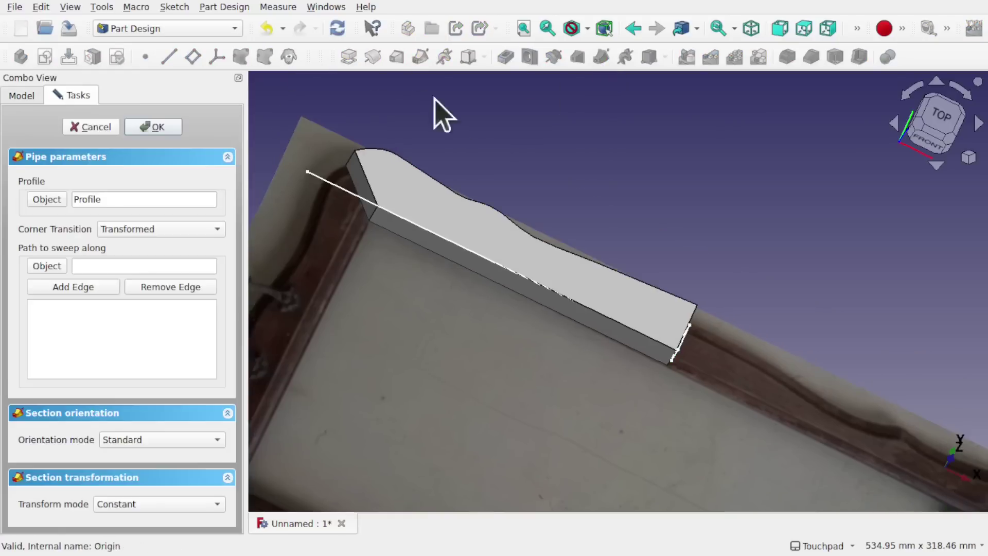
left_click(75, 290)
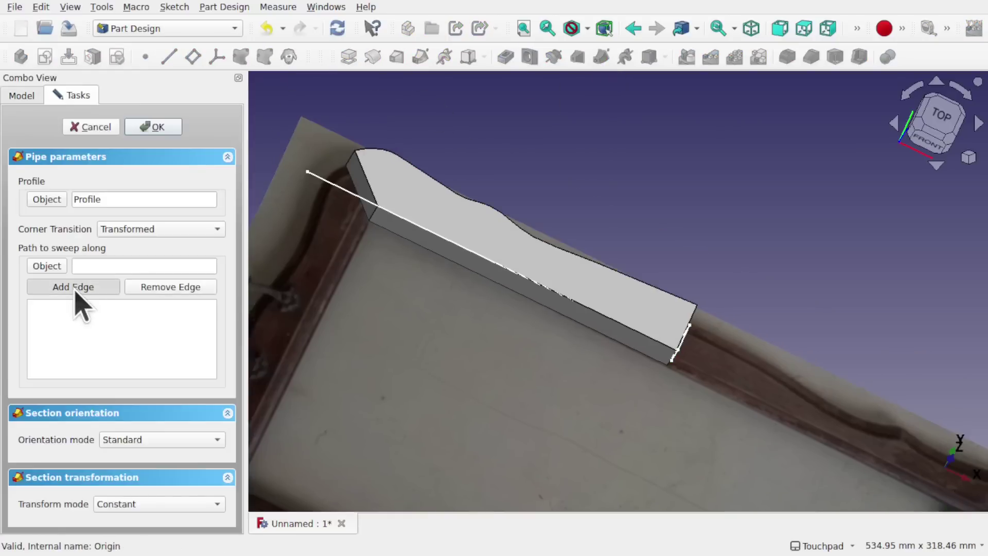
left_click(95, 289)
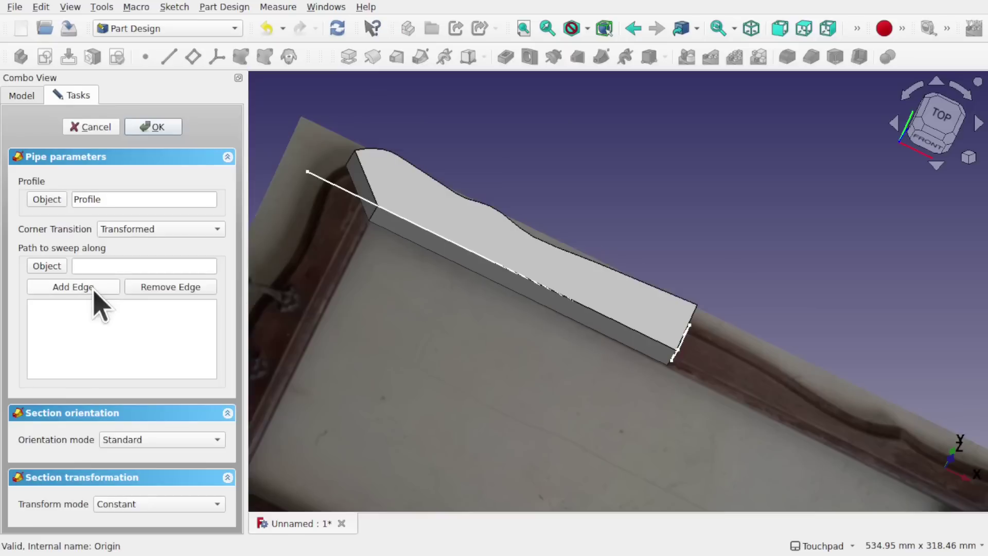
left_click(333, 188)
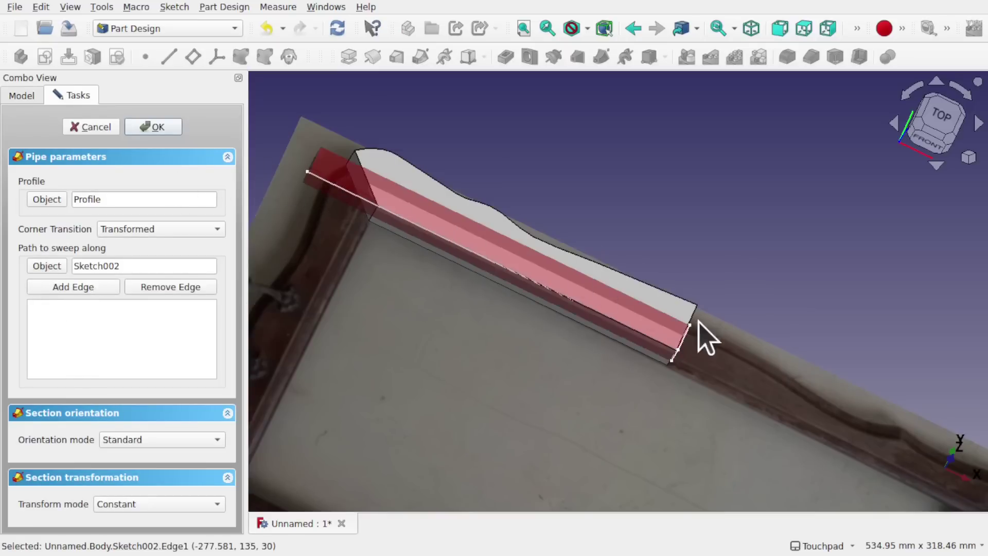
left_click_drag(697, 336, 463, 260, "alt")
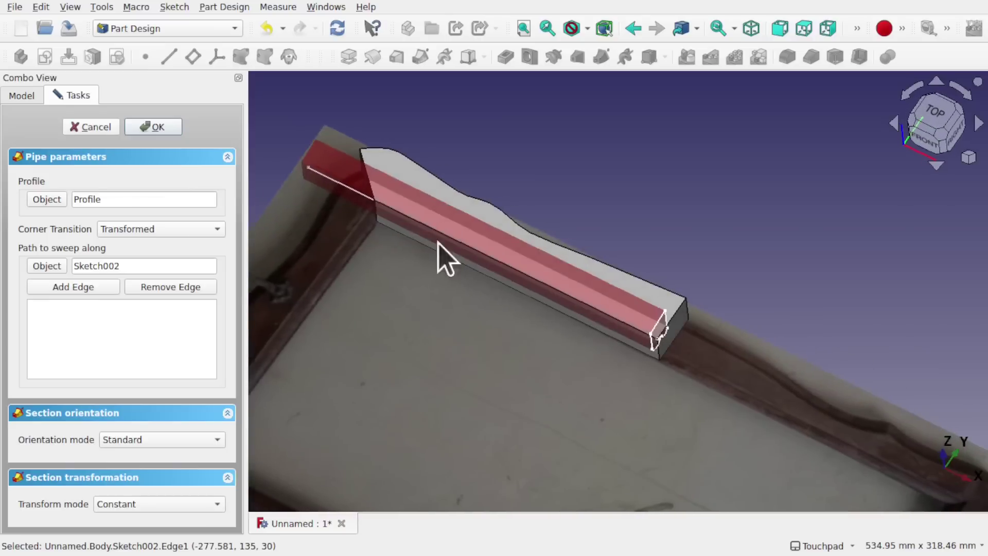
left_click(153, 129)
left_click_drag(424, 230, 343, 206, "alt")
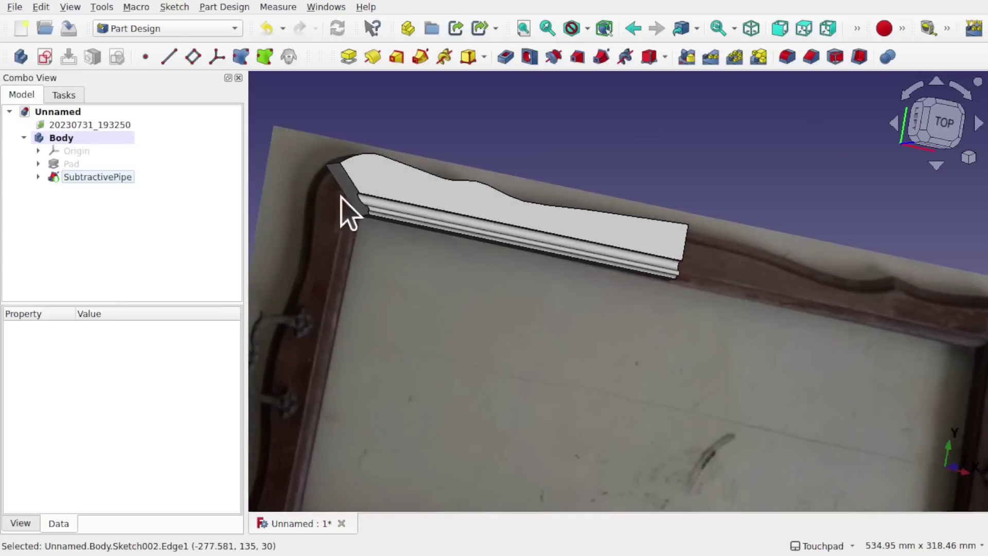
left_click_drag(612, 221, 426, 232, "alt")
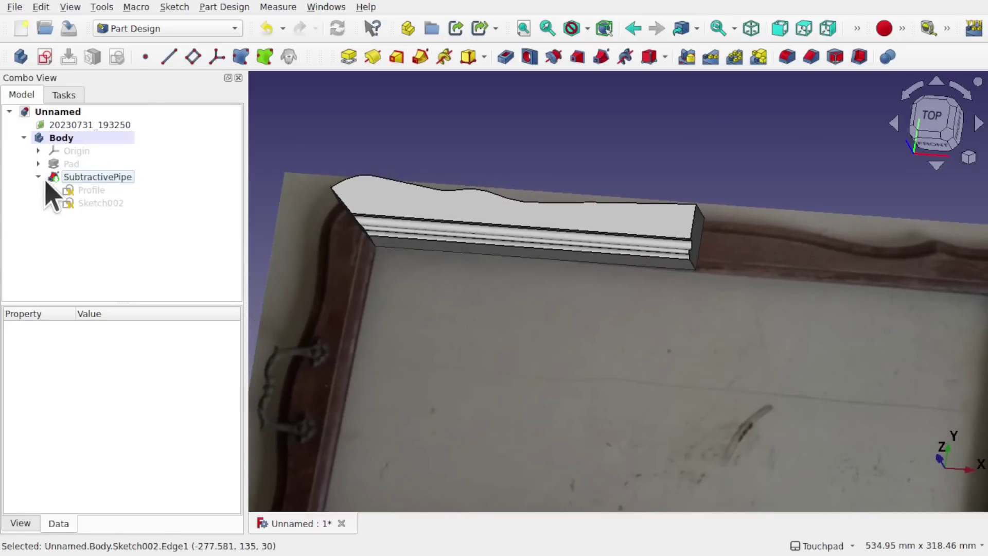
Step: Open the Profile sketch inside the subtractive pipe for editing and delete all of its geometry
double_click(85, 191)
scroll(633, 247, "up", 5)
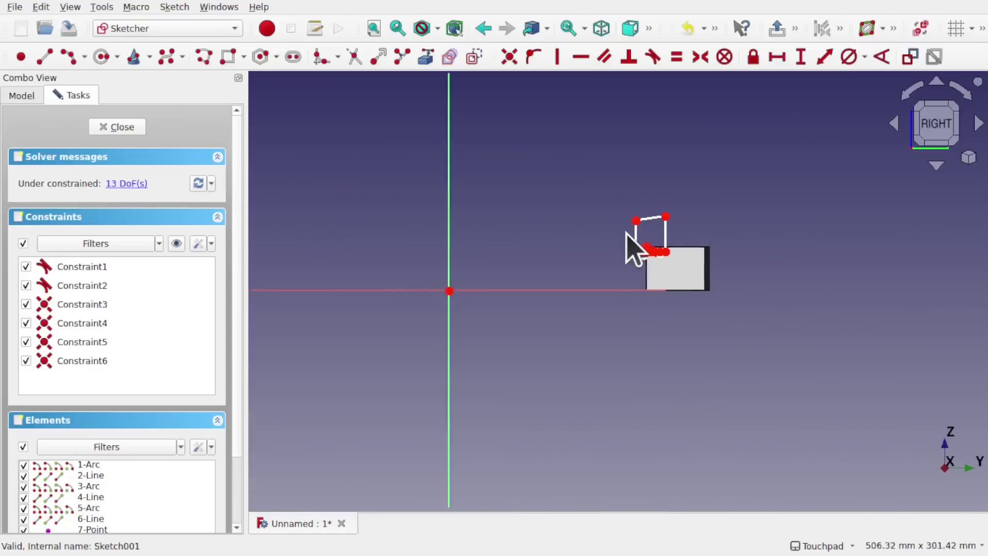
left_click_drag(606, 144, 789, 314)
key("Delete")
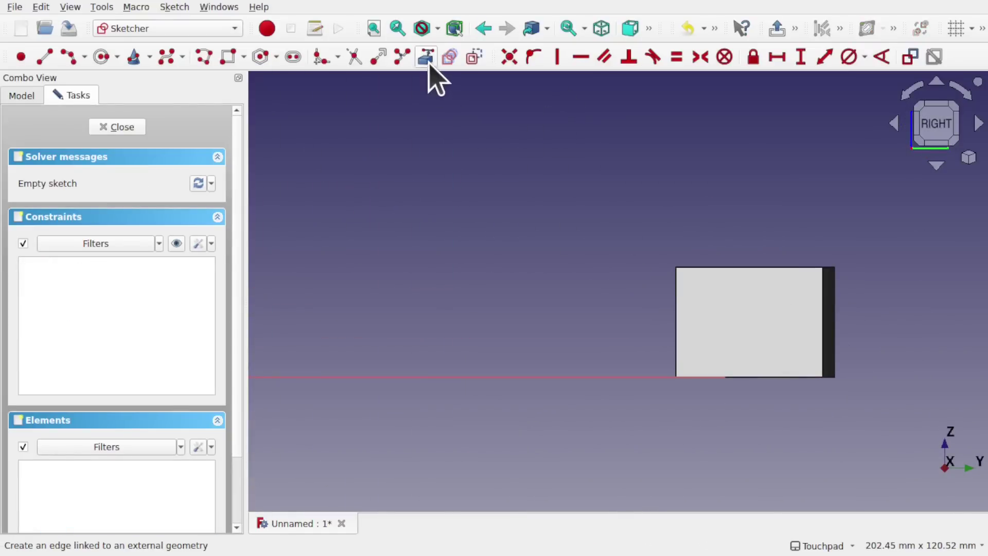
Step: Link the end face's upper inner corner as external geometry and draw a circle of about 16 mm radius centred on it
left_click(430, 64)
left_click(677, 267)
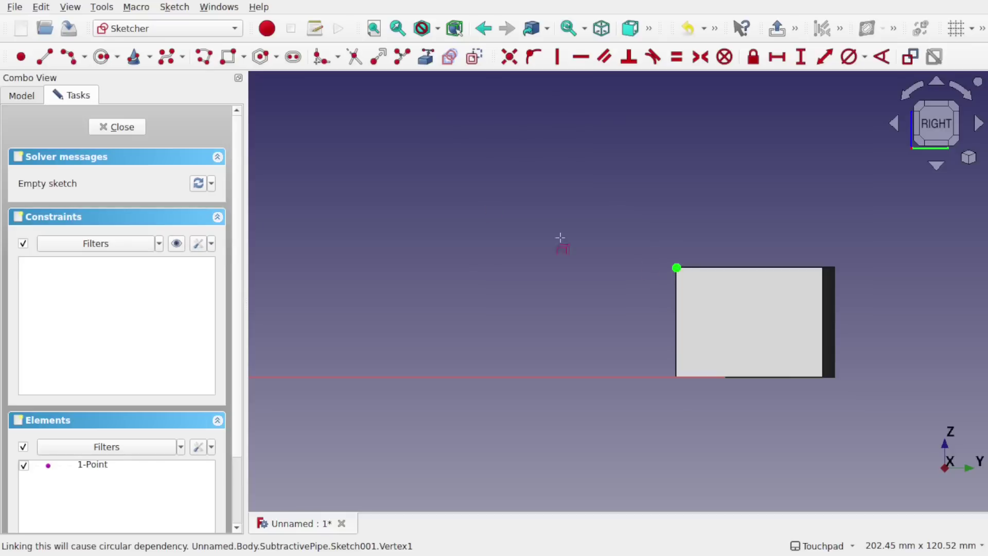
left_click(101, 57)
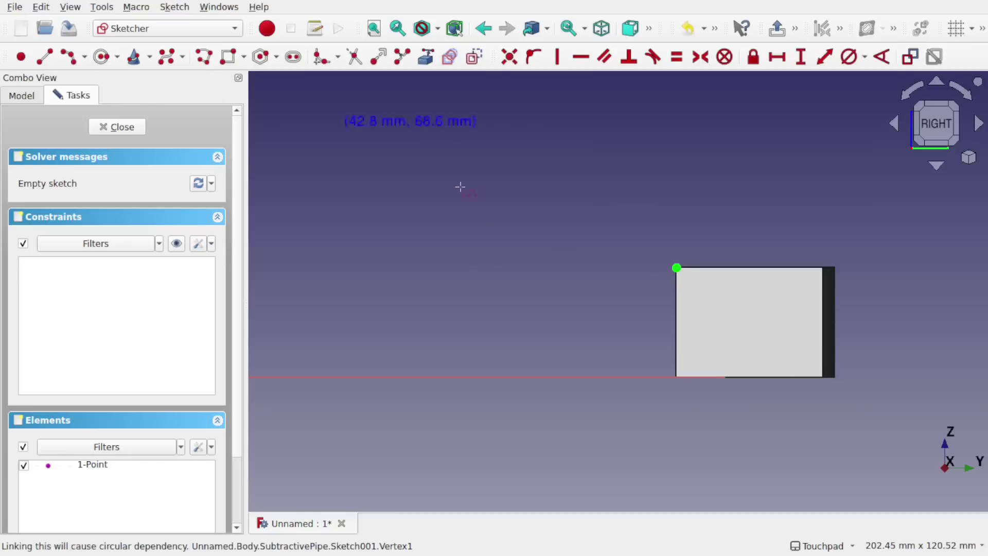
left_click(677, 269)
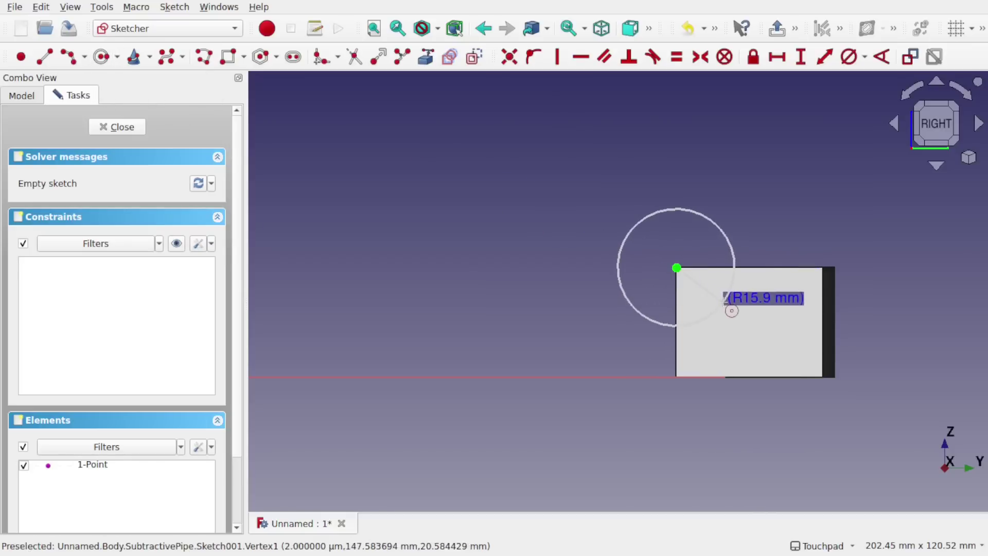
left_click(726, 300)
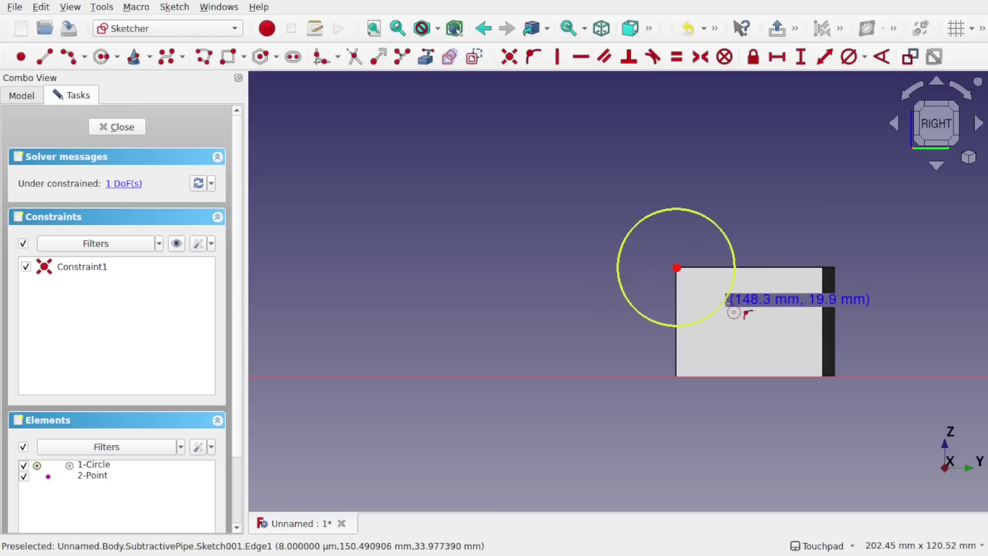
key("Escape")
Step: Constrain the profile circle's diameter to 30 mm and finish the sketch
left_click(657, 327)
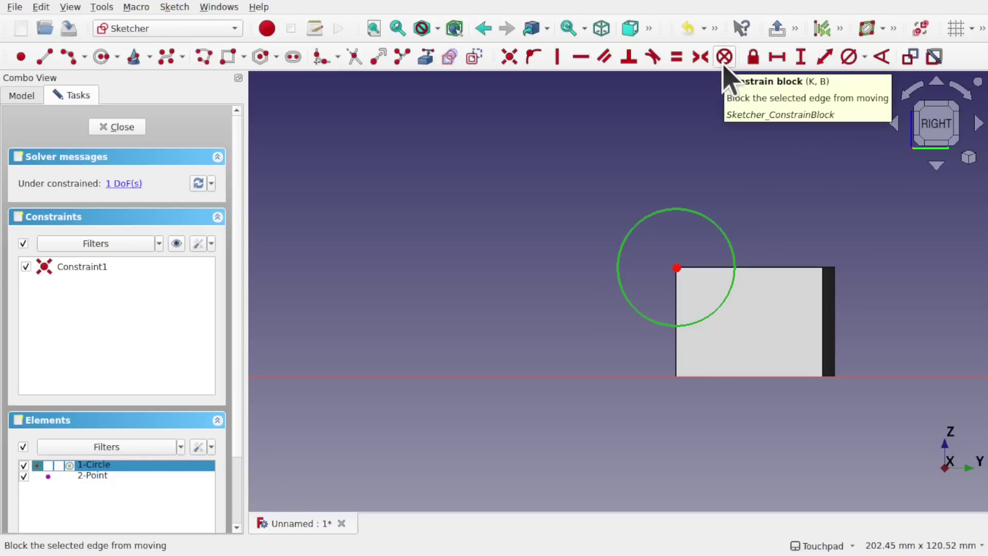
left_click(849, 56)
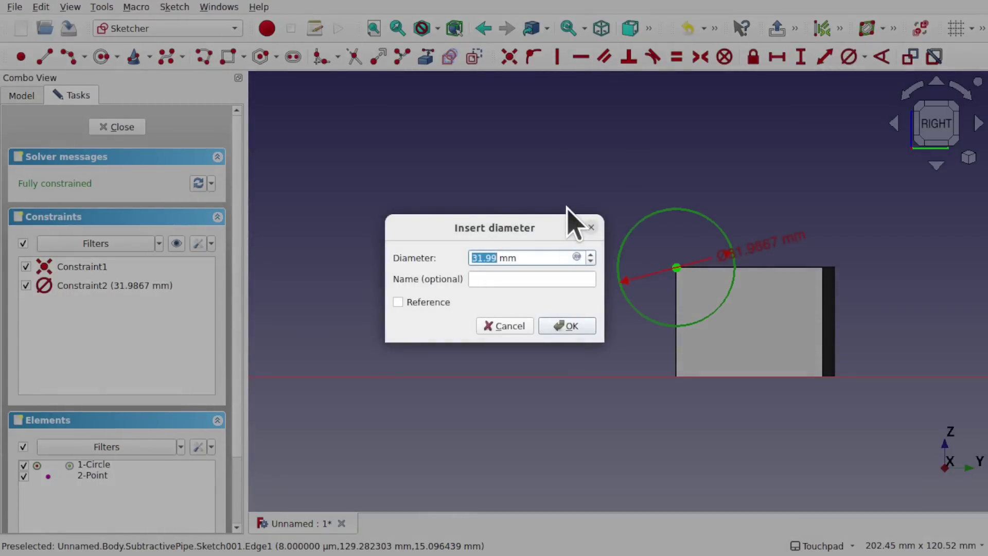
key("Return")
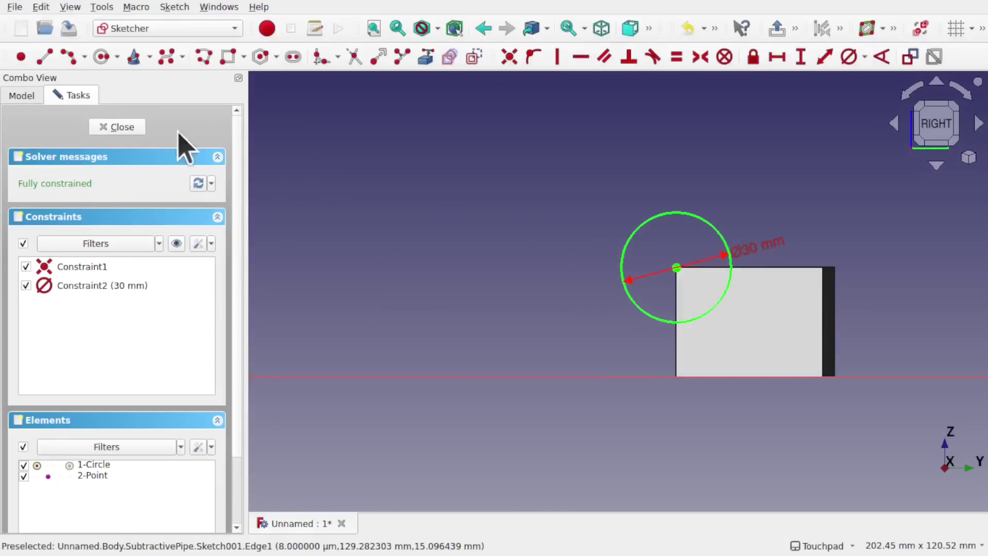
left_click(116, 127)
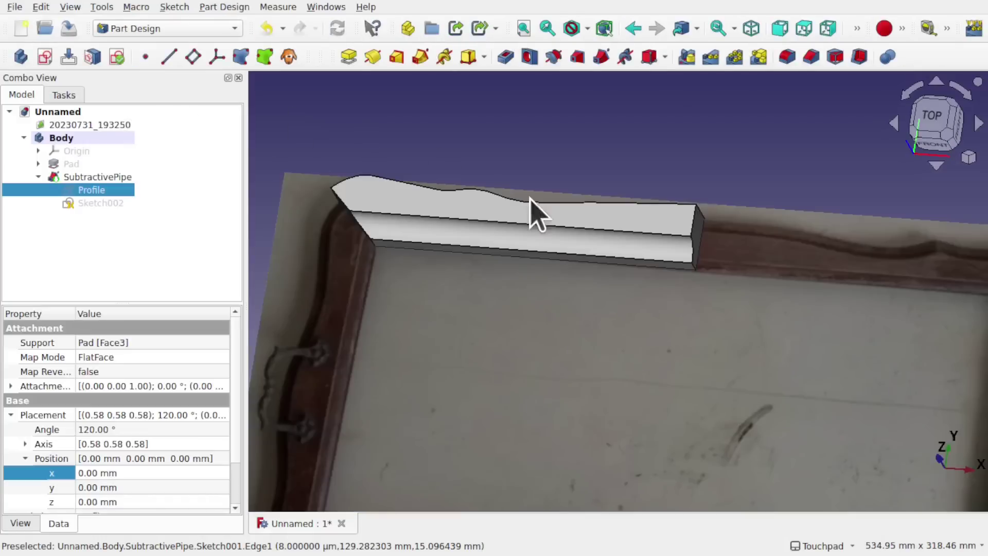
Step: Start a new sketch on the moulding's straight-cut end face and link its upper outer corner as external geometry
middle_click_drag(661, 281, 508, 269)
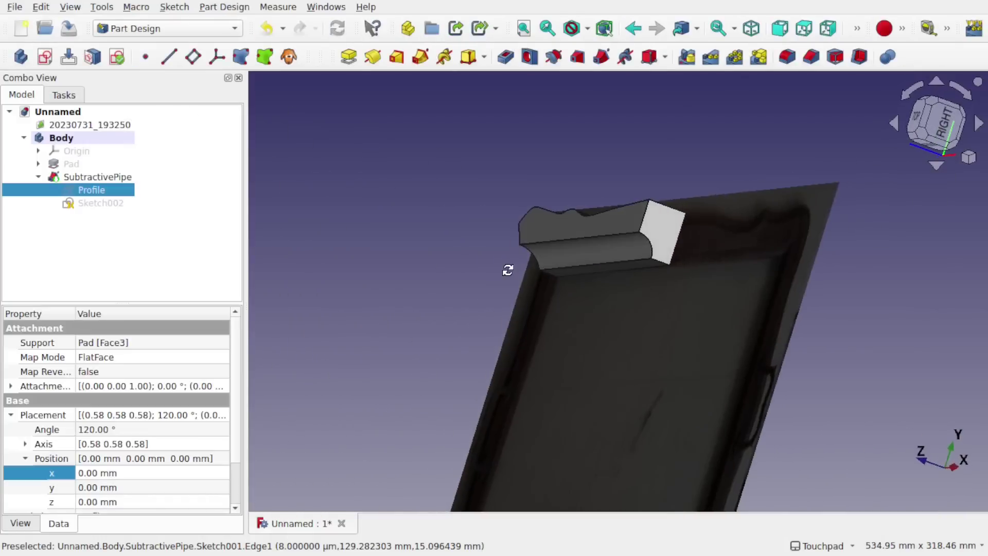
middle_click_drag(672, 260, 563, 267)
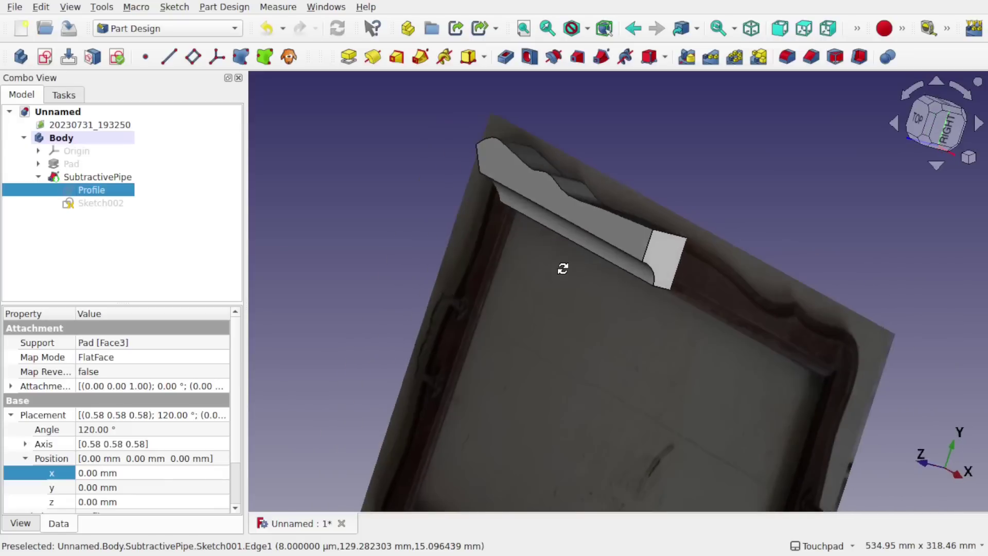
left_click(668, 257)
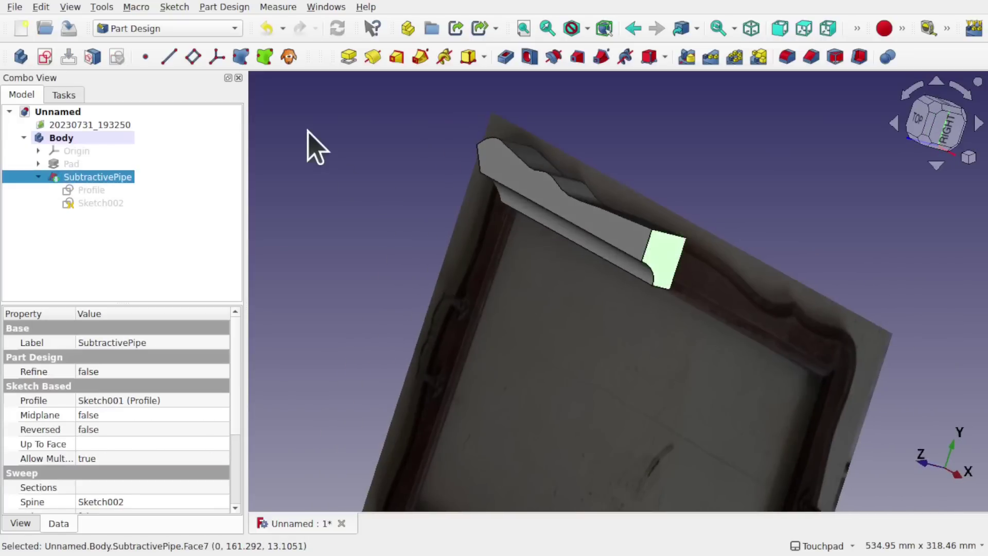
left_click(44, 58)
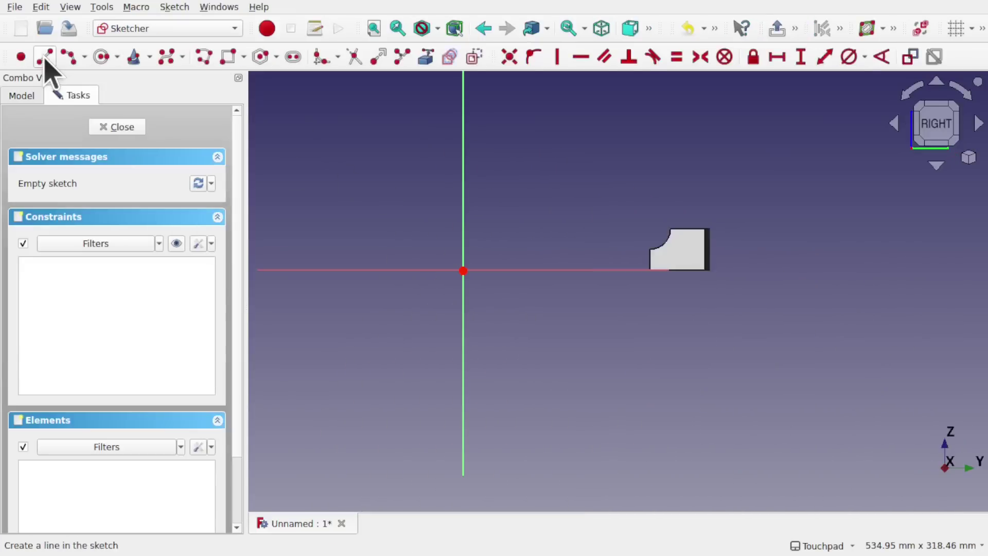
middle_click_drag(641, 201, 579, 215, "shift")
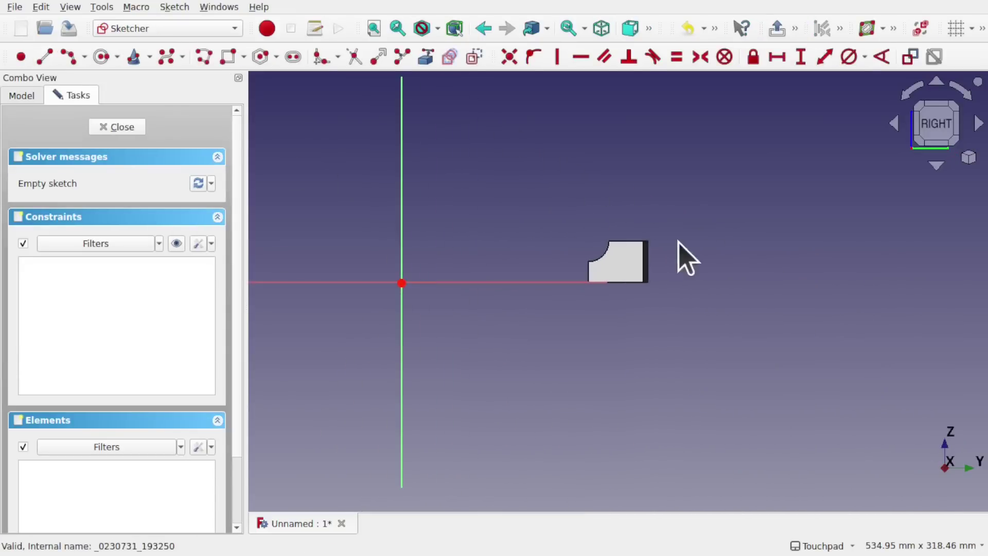
middle_click_drag(679, 241, 592, 206, "alt")
scroll(633, 265, "up", 5)
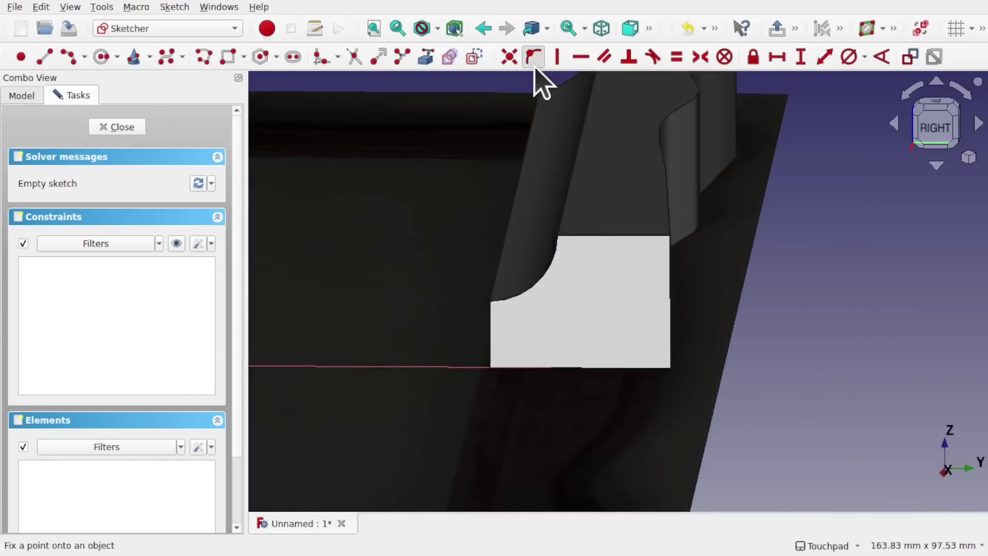
left_click(426, 58)
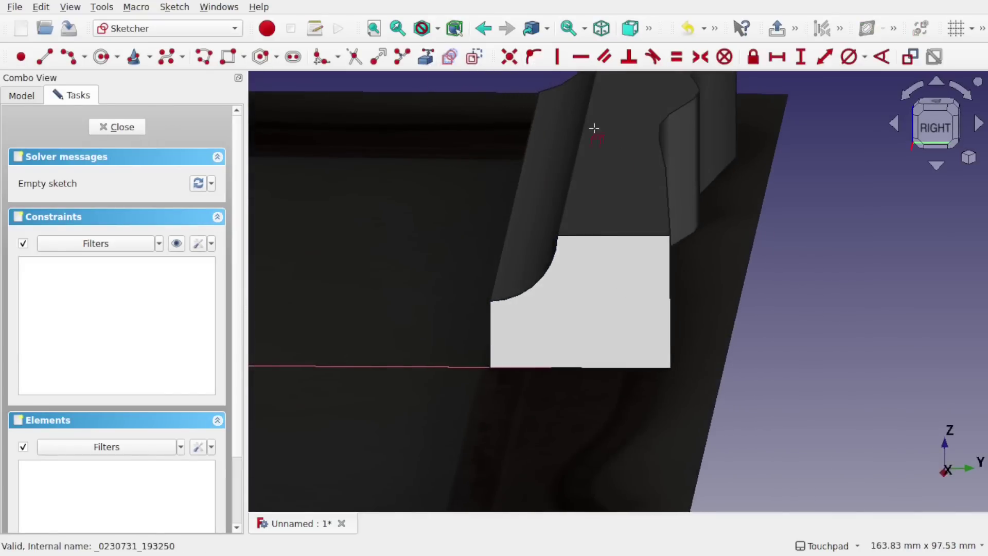
left_click(670, 235)
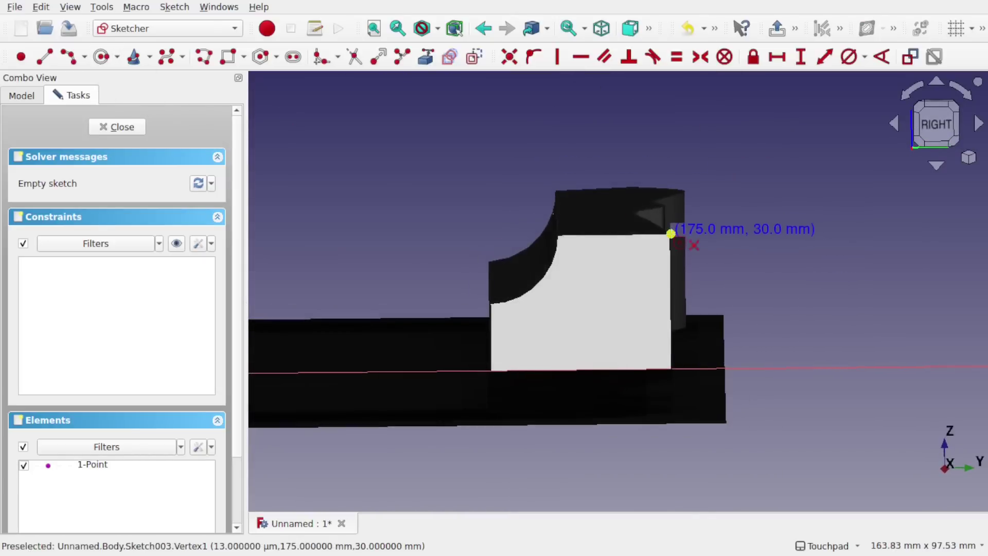
left_click(670, 234)
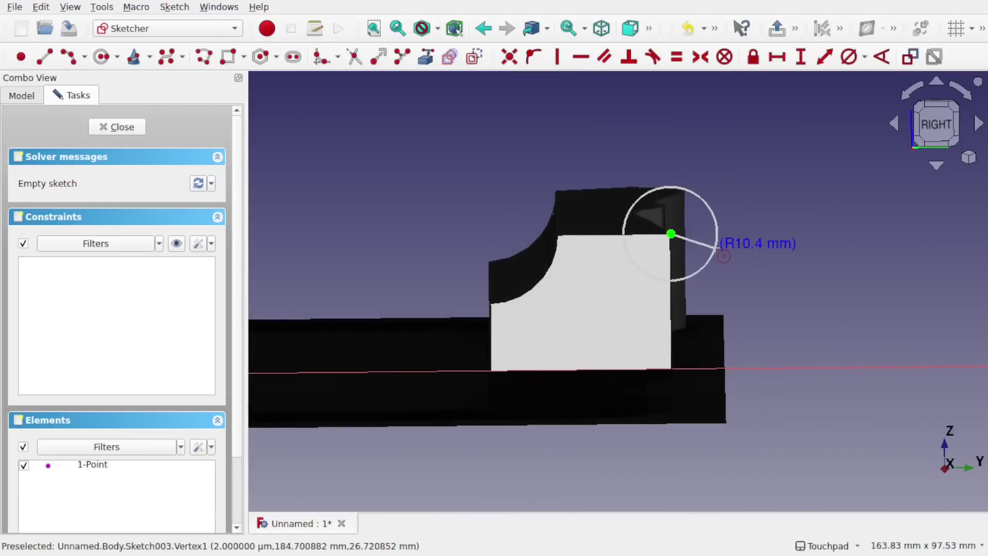
left_click(713, 244)
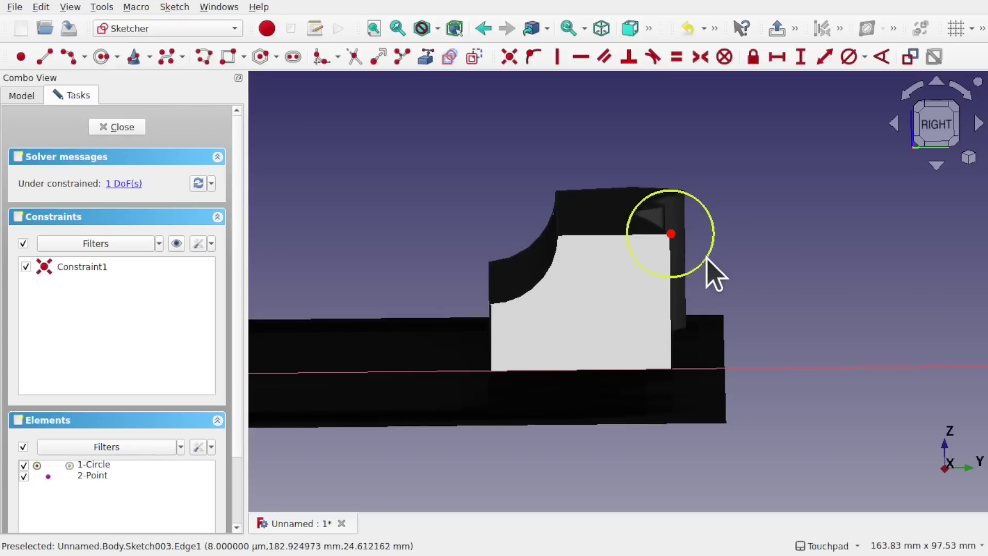
left_click(710, 256)
key("Delete")
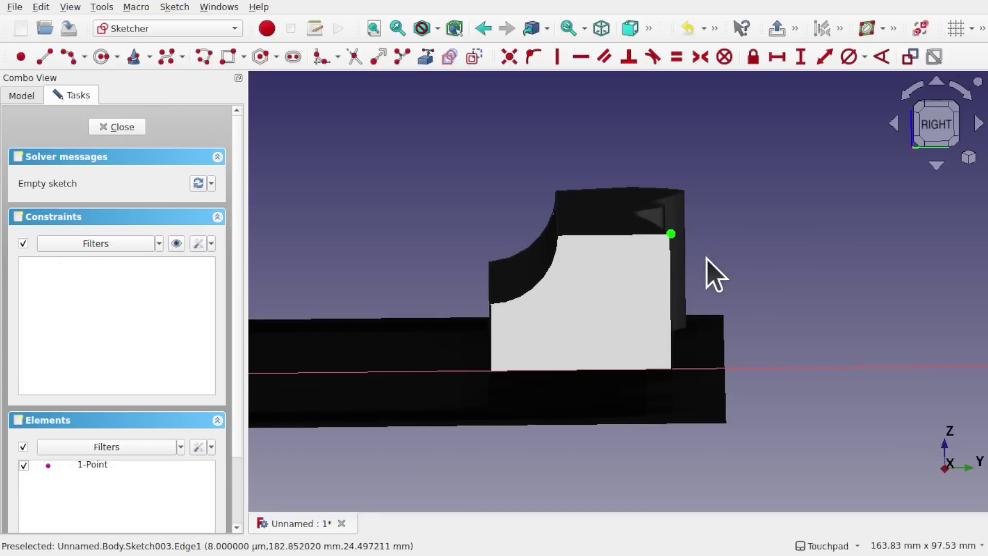
Step: Draw an arc cutting across the end face's upper outer corner and stretch its ends beyond the face's top and outer edges
left_click(68, 56)
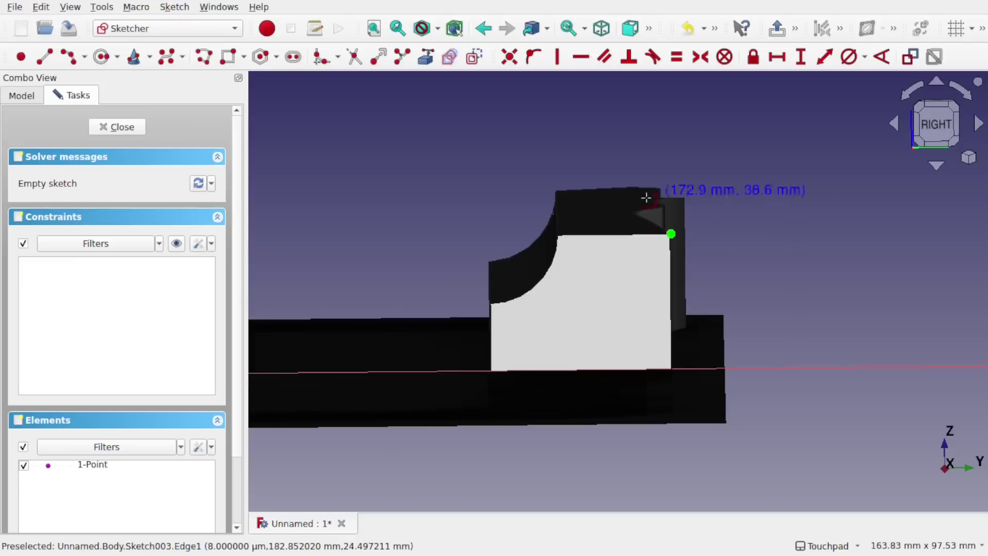
left_click(657, 239)
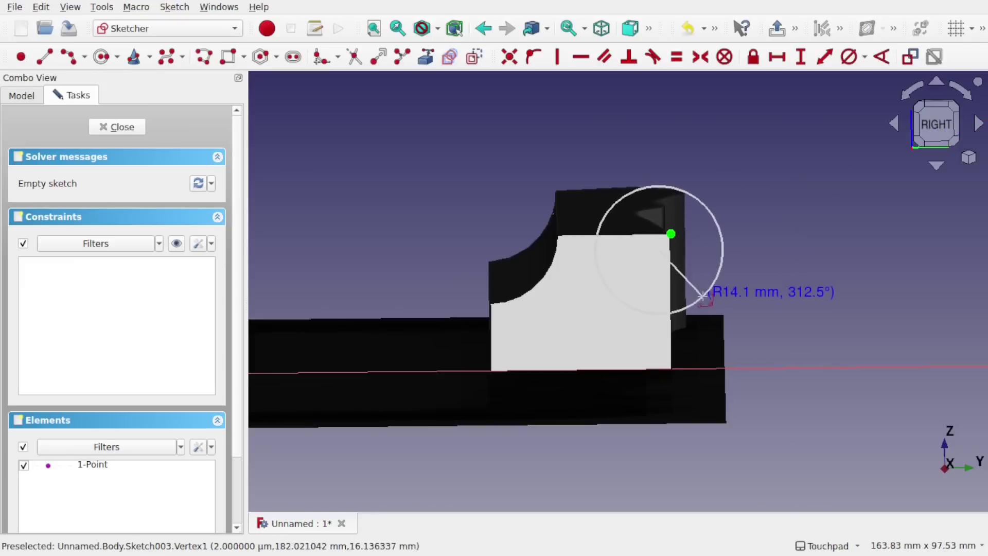
left_click(699, 286)
left_click(669, 251)
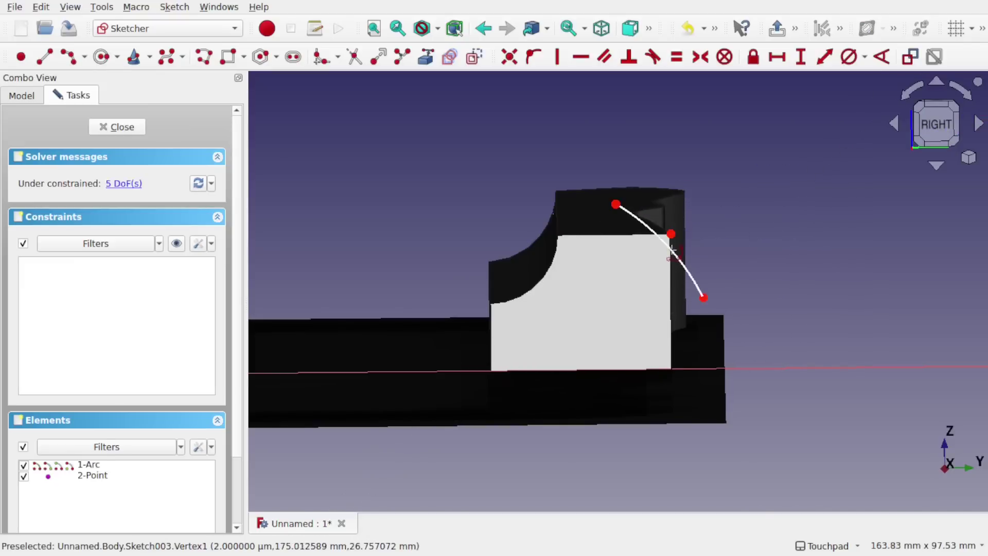
right_click(721, 249)
left_click_drag(612, 205, 589, 208)
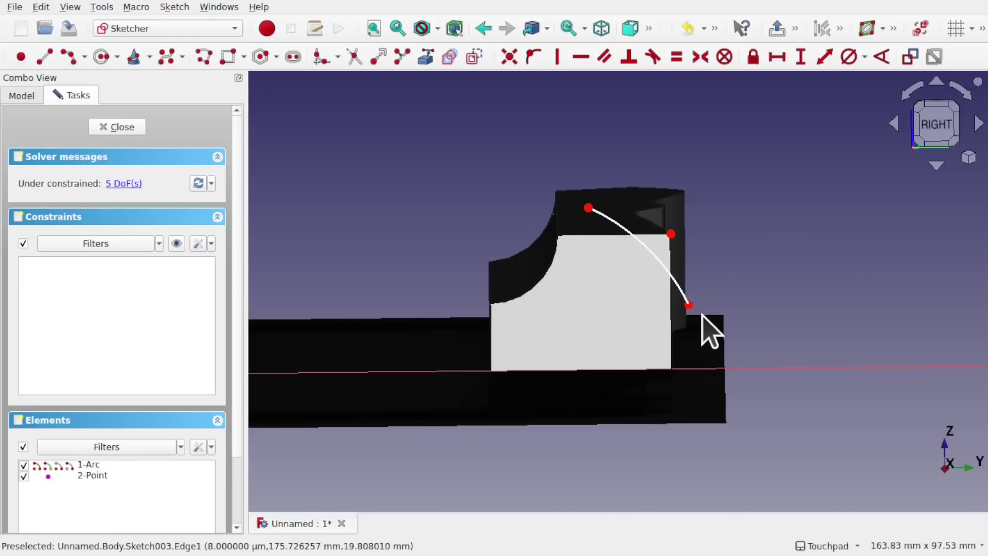
left_click_drag(689, 305, 698, 323)
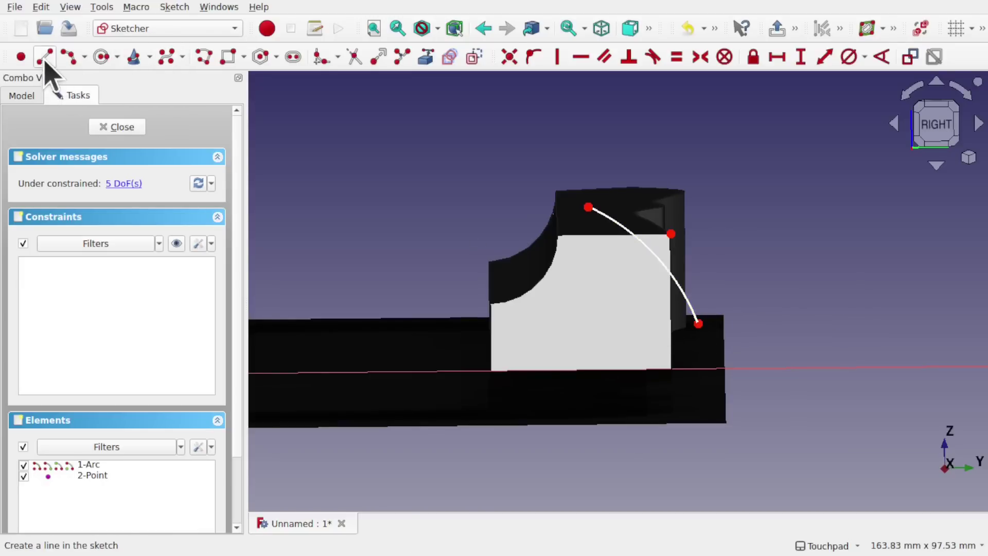
Step: Close the arc into a corner profile with a roughly horizontal top line and an outer side line about 26 mm long
left_click(203, 61)
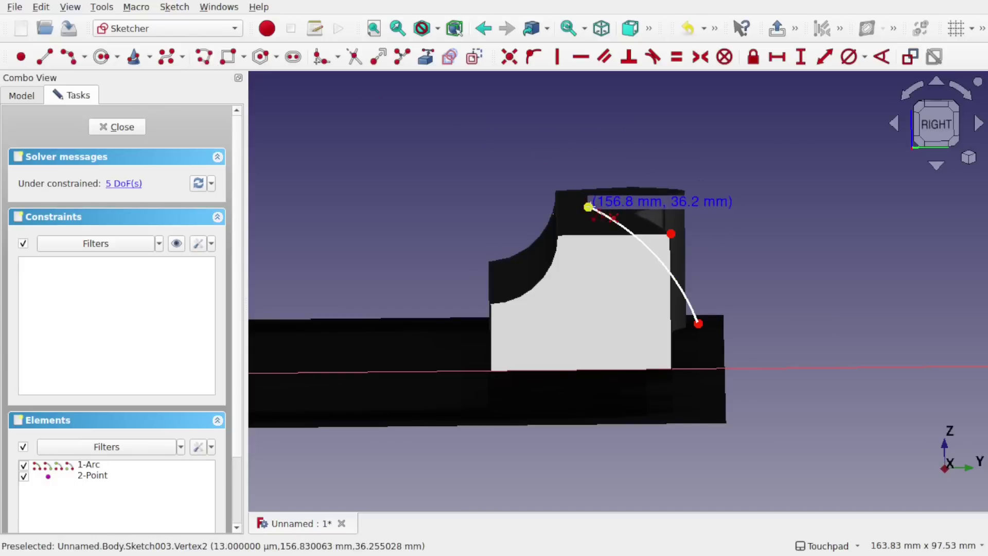
left_click(588, 207)
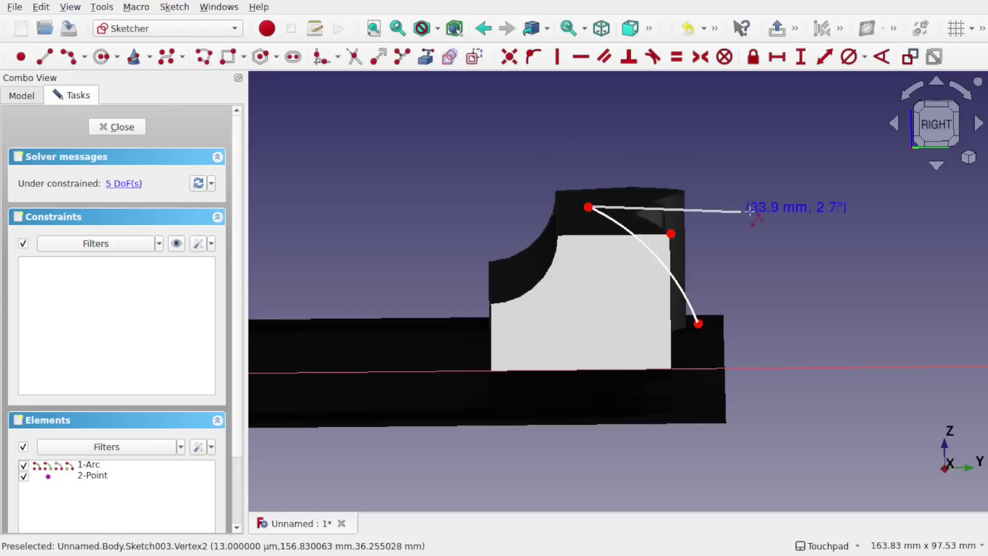
left_click(704, 206)
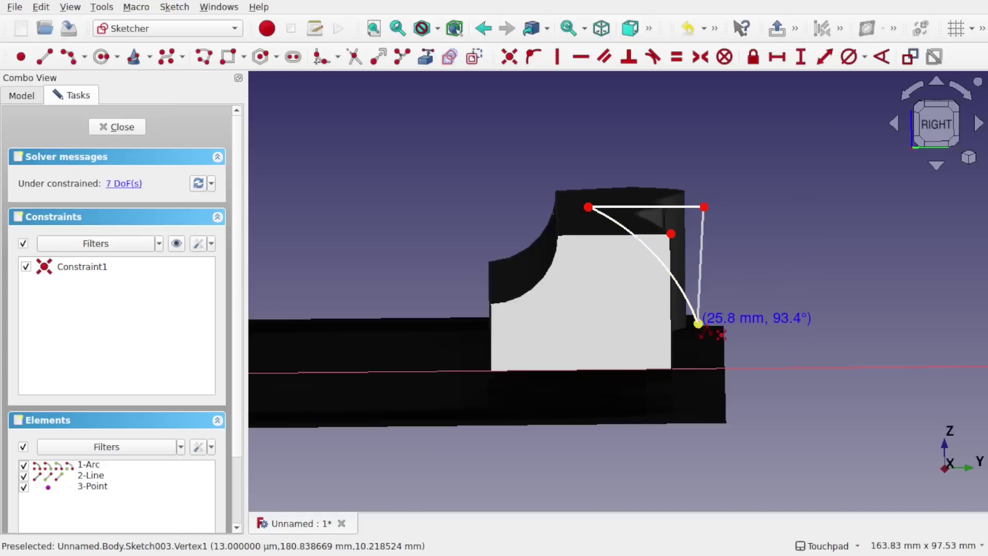
left_click(698, 323)
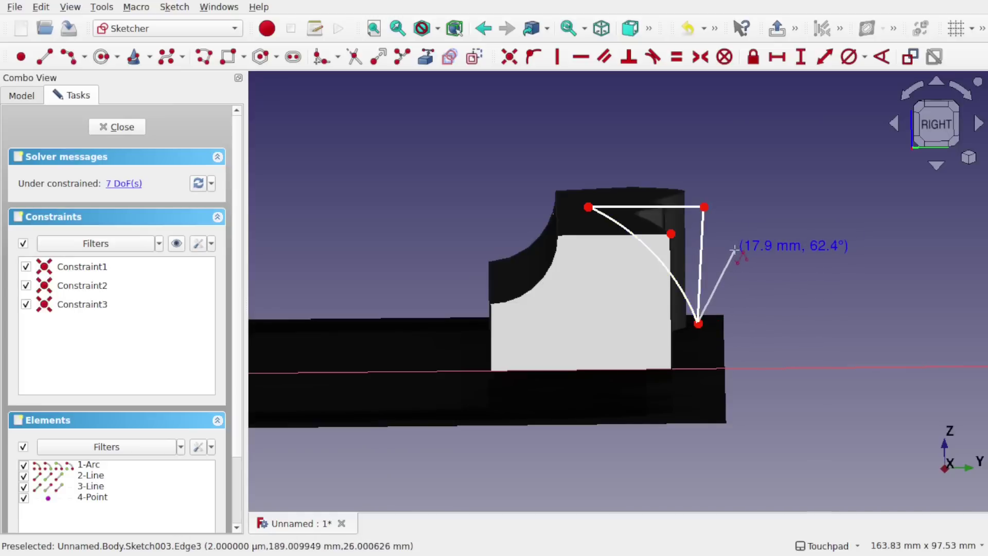
key("Escape")
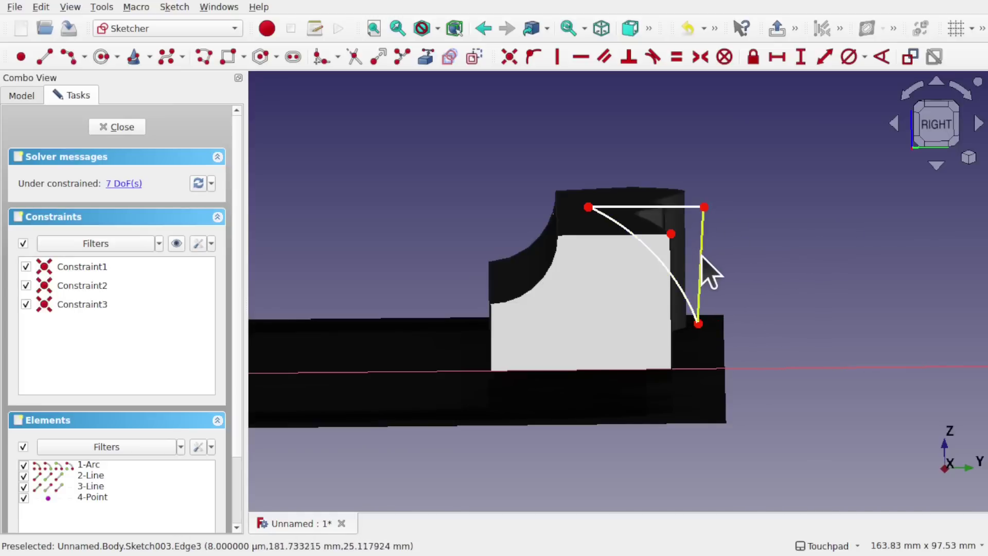
Step: Constrain the profile's outer side line vertical, shift the arc's lower end slightly inward and finish the sketch
left_click(701, 255)
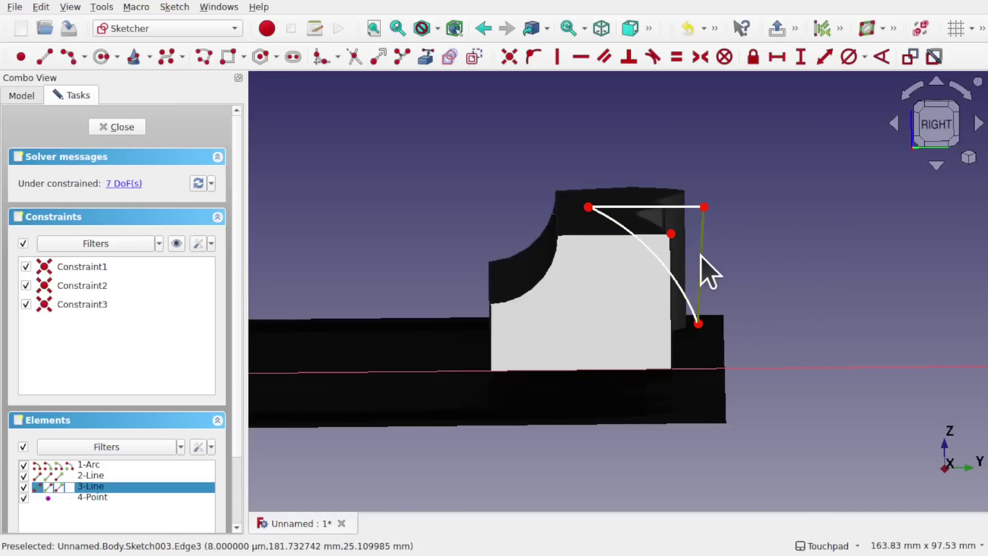
left_click(557, 56)
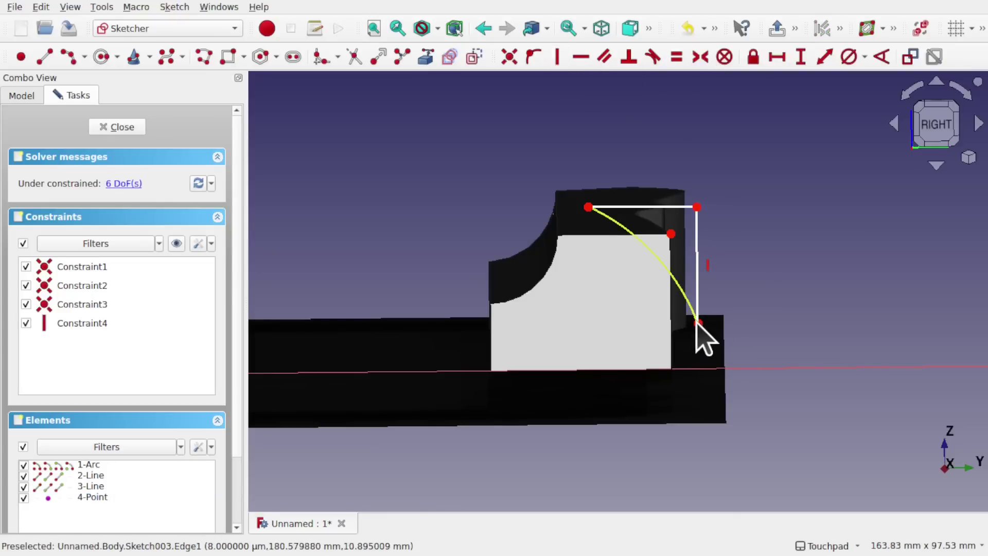
mouse_move(698, 321)
left_mouse_down()
mouse_move(702, 344)
mouse_move(693, 324)
left_mouse_up()
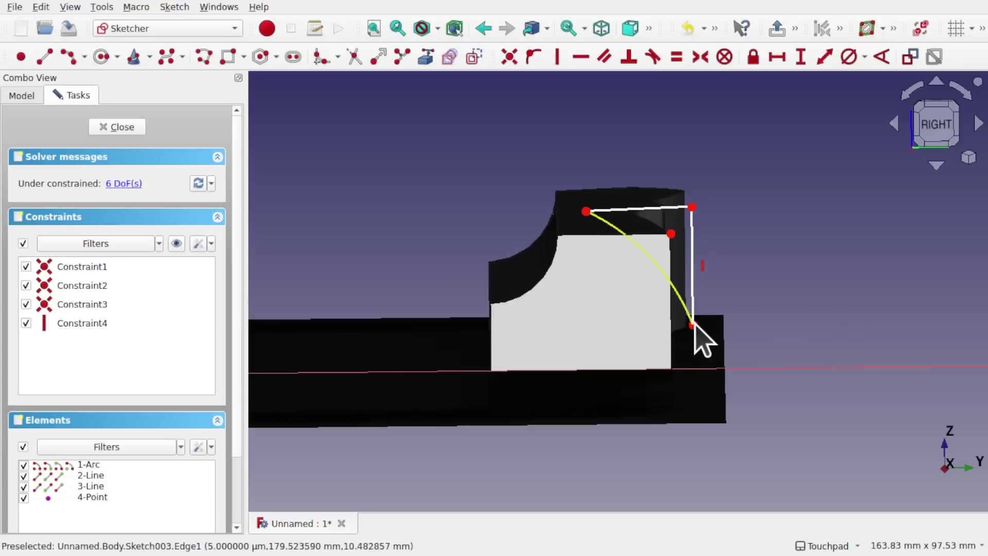
left_click(114, 128)
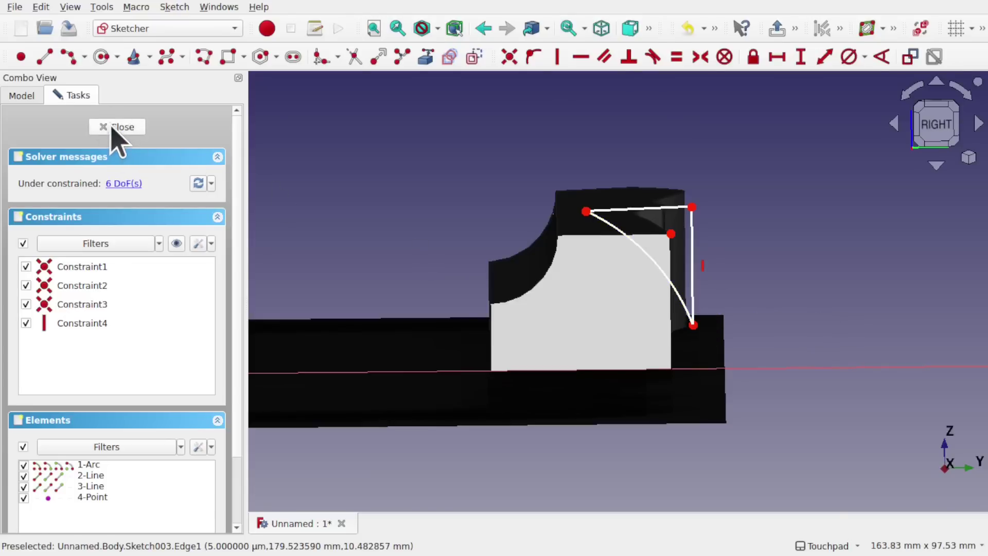
Step: Rename the new corner sketch to OuterProfile
scroll(663, 250, "up", 3)
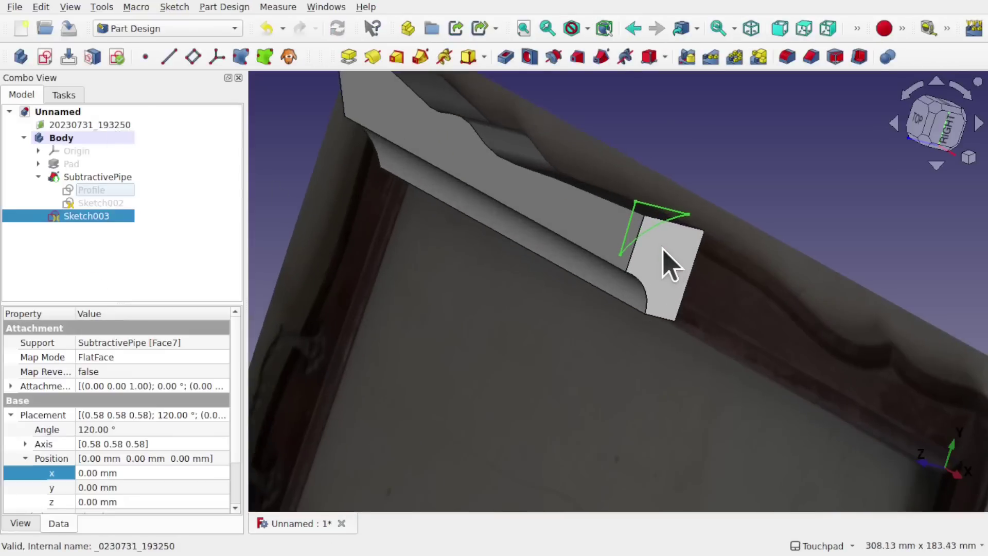
scroll(664, 257, "down", 1)
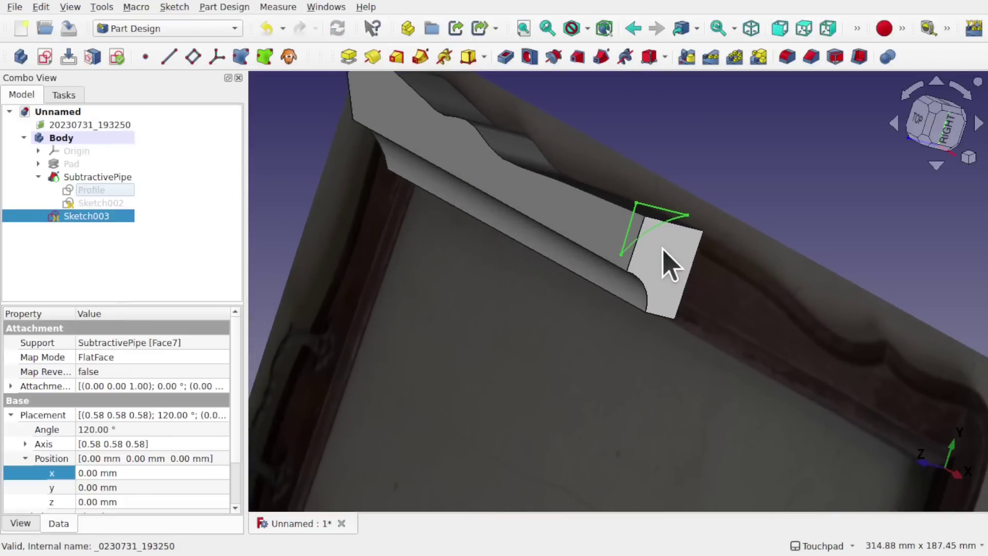
right_click(115, 222)
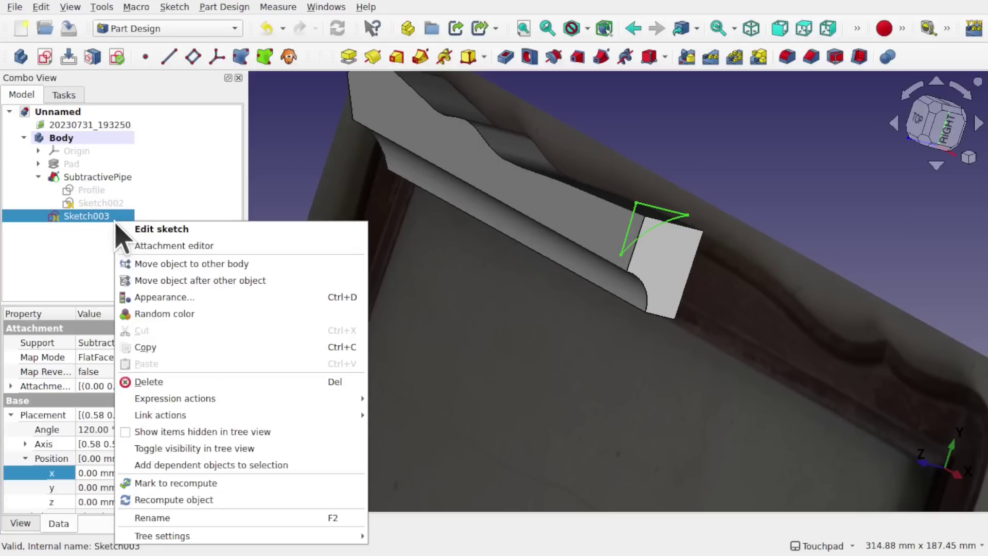
left_click(223, 516)
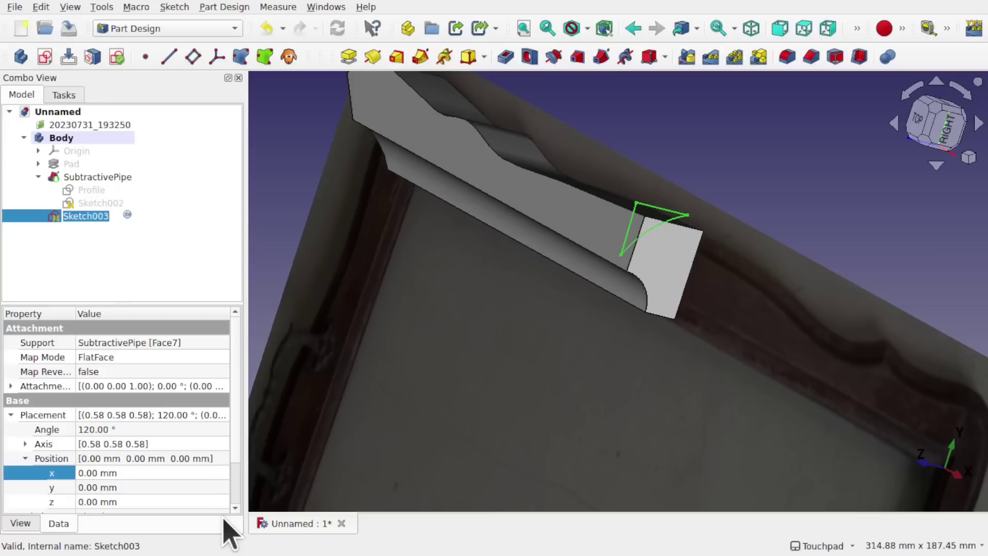
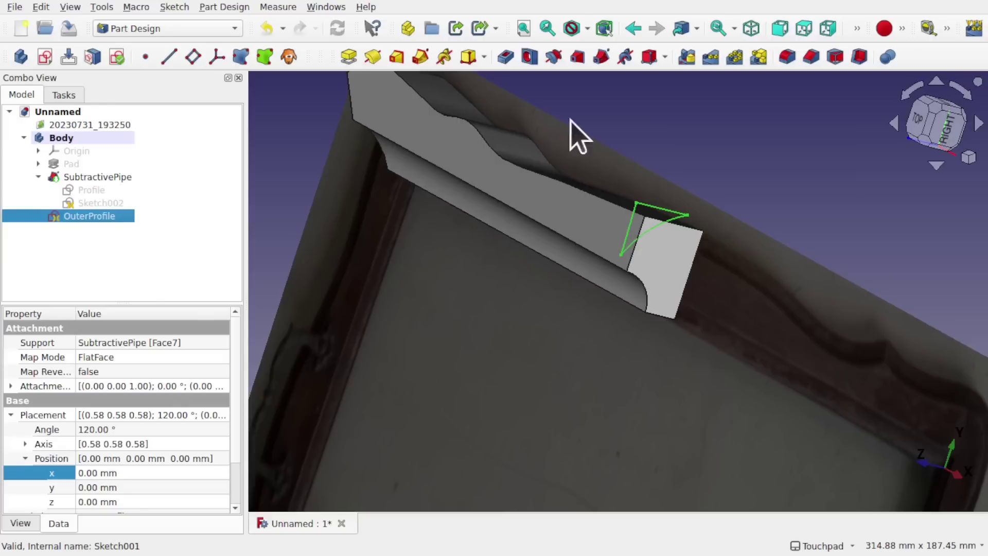
Step: Cut the outer moulding with a Subtractive Pipe, sweeping OuterProfile along the body's curved upper outer edge
left_click(601, 57)
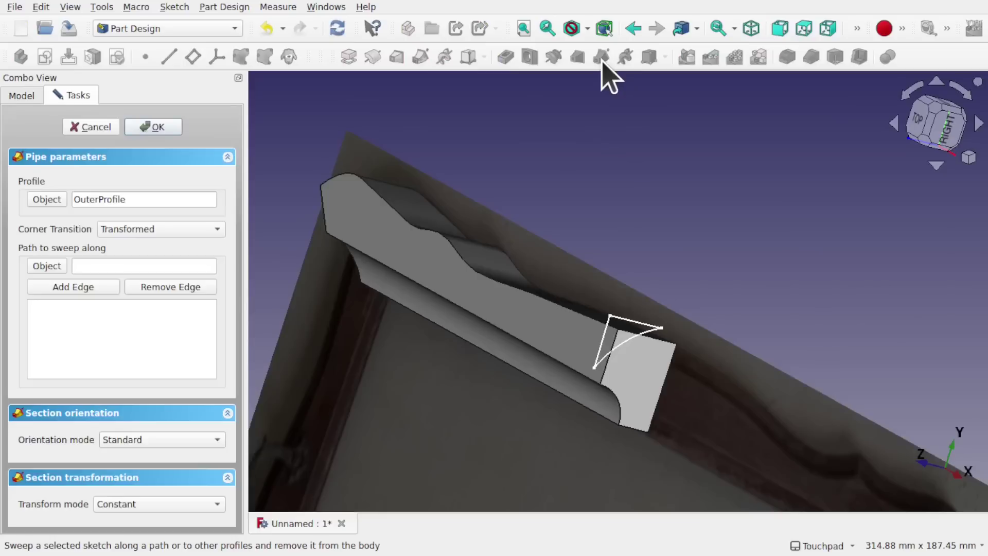
left_click(76, 286)
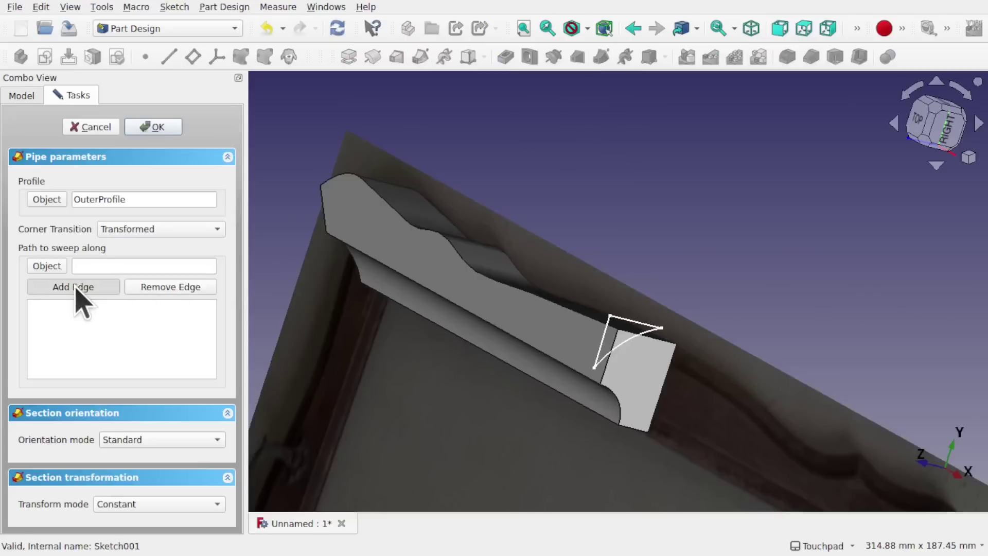
left_click(591, 319)
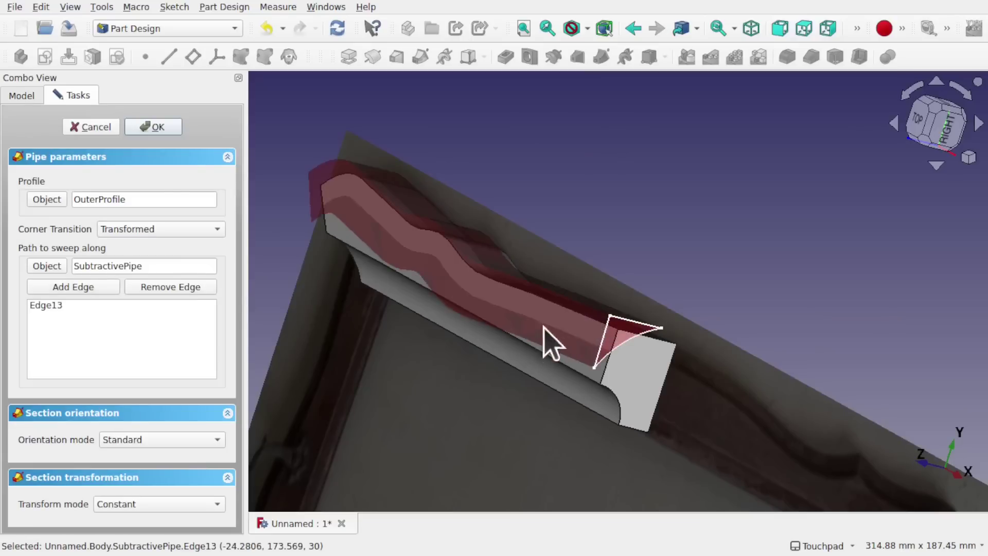
middle_click_drag(545, 337, 419, 342)
middle_click_drag(618, 332, 545, 322)
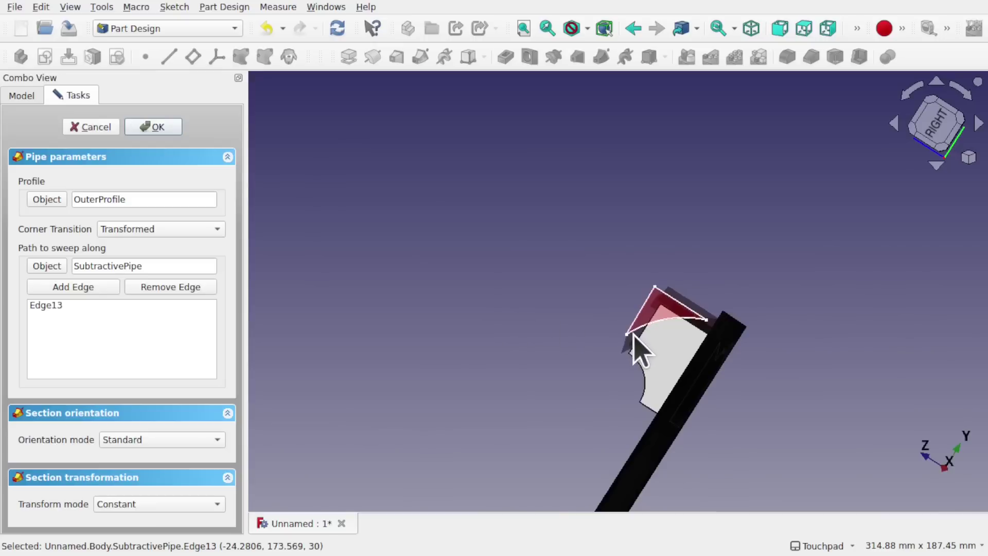
middle_click_drag(626, 311, 578, 329)
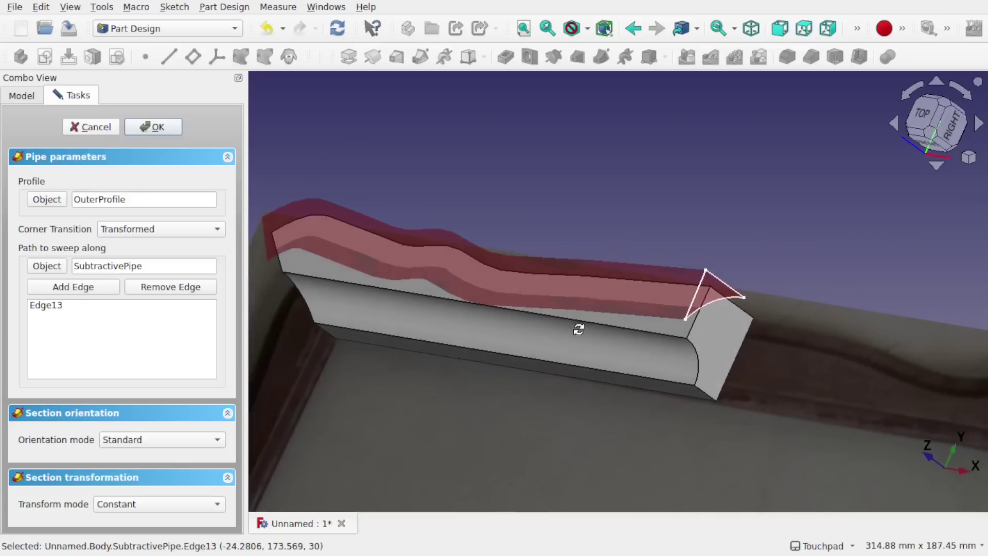
left_click(149, 127)
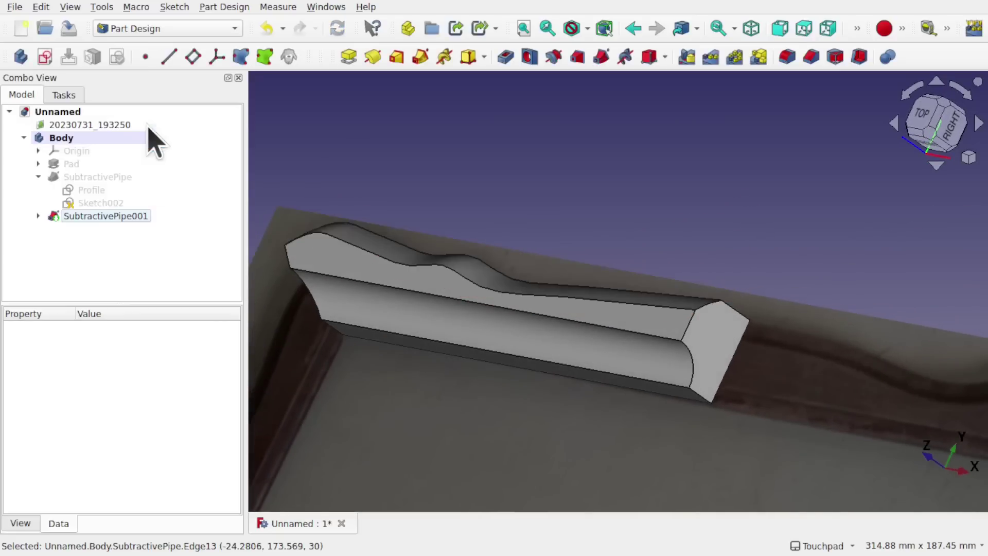
Step: Examine the inner and outer moulding cuts from several angles and against the tray photo
middle_click_drag(511, 271, 649, 288)
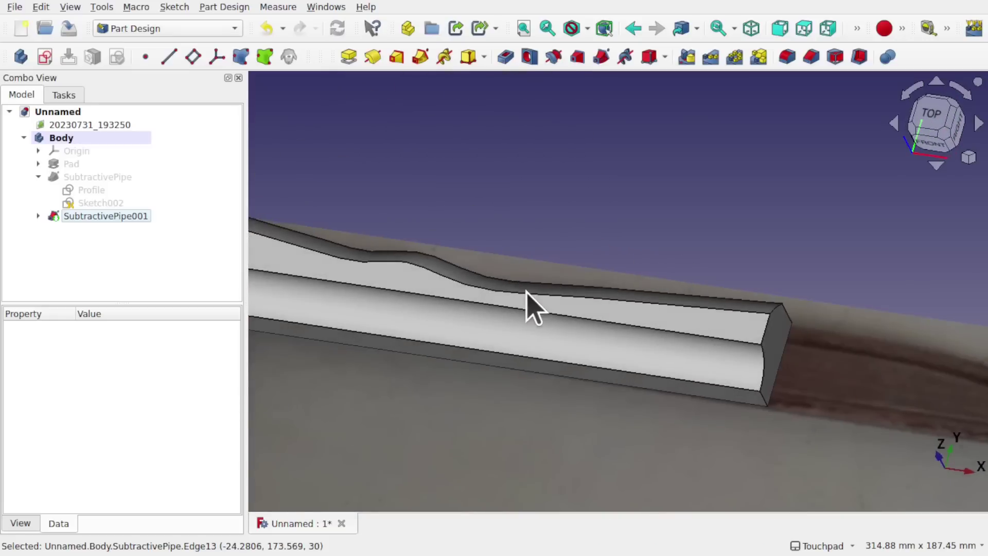
scroll(484, 306, "down", 5)
middle_click_drag(484, 306, 625, 279)
scroll(559, 242, "up", 3)
scroll(558, 242, "up", 2)
scroll(625, 278, "up", 2)
scroll(624, 279, "down", 4)
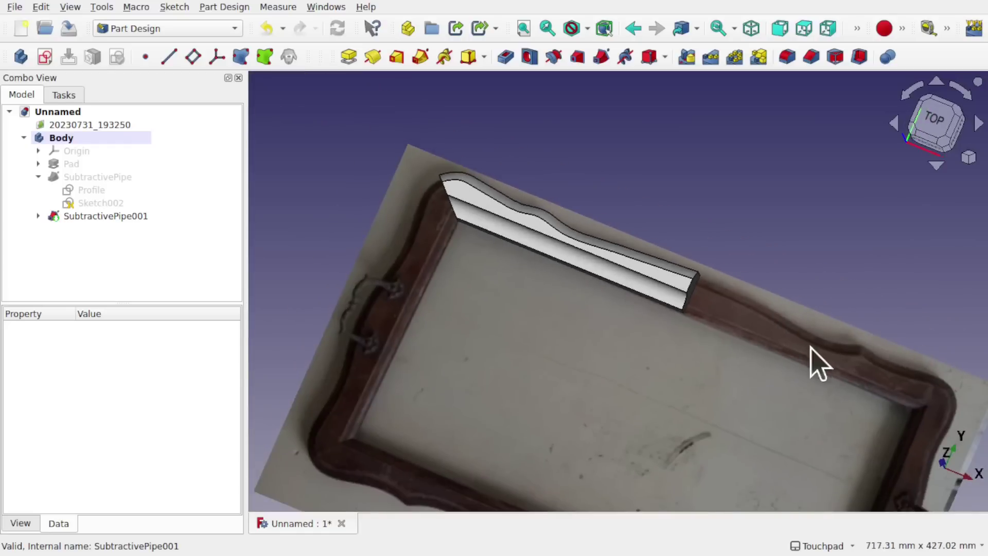
Step: Save the document as Tray.FCStd in the Downloads folder, replacing the existing file
left_click(15, 6)
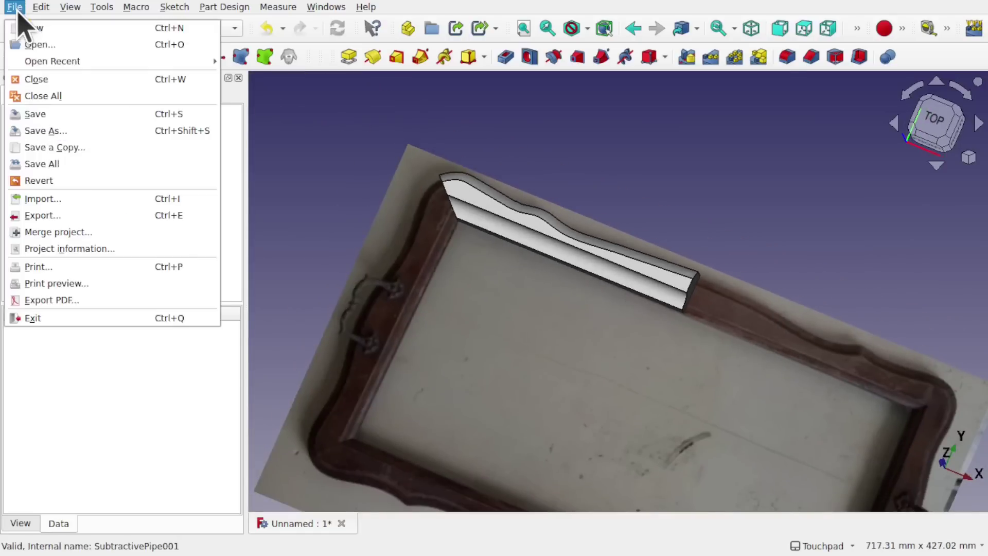
left_click(49, 130)
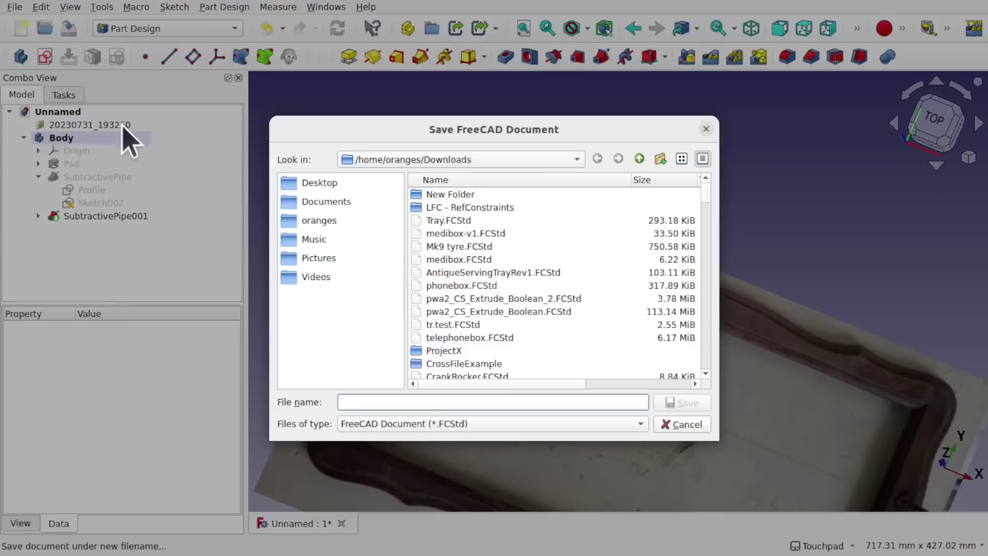
double_click(450, 220)
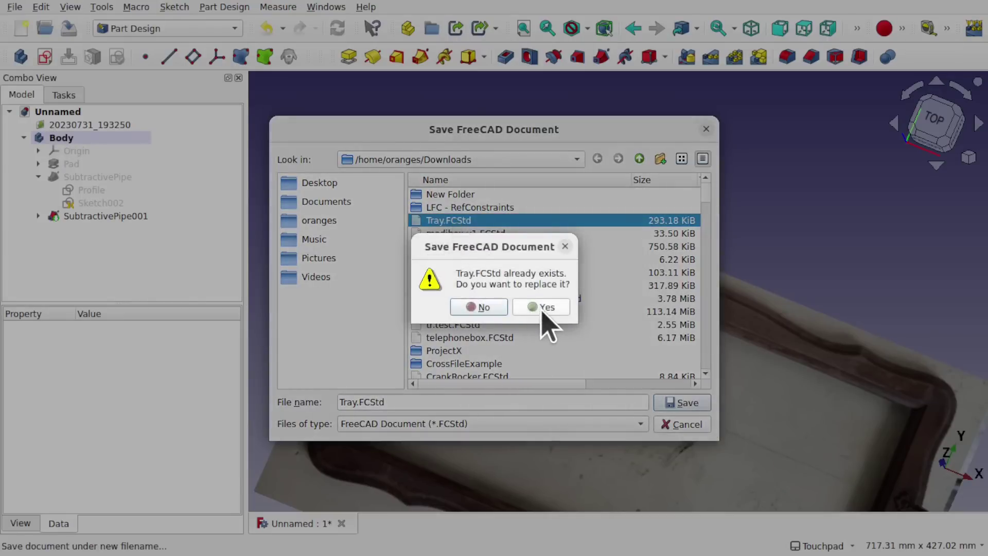
left_click(542, 308)
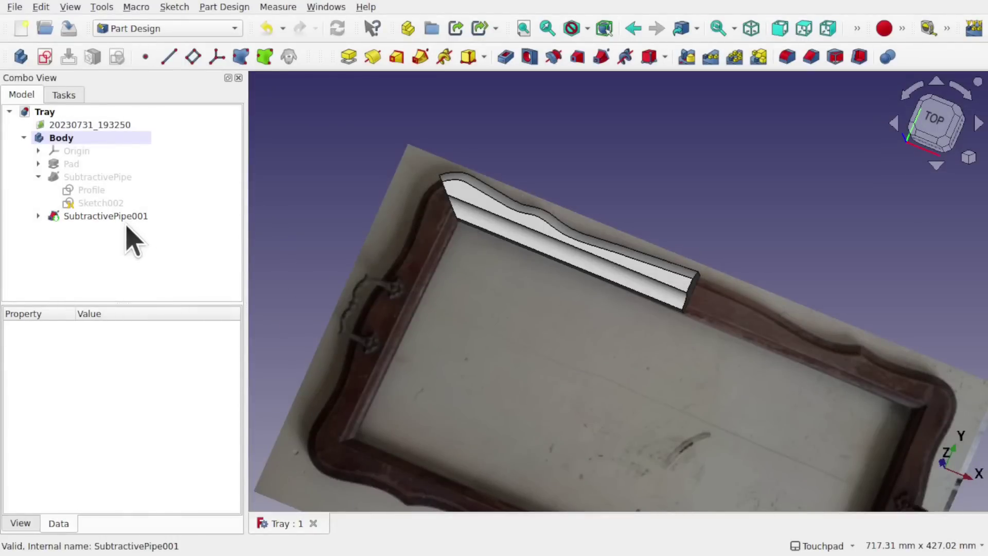
Step: Try to mirror SubtractivePipe001, SubtractivePipe and Pad together as one Mirrored feature
left_click(106, 217)
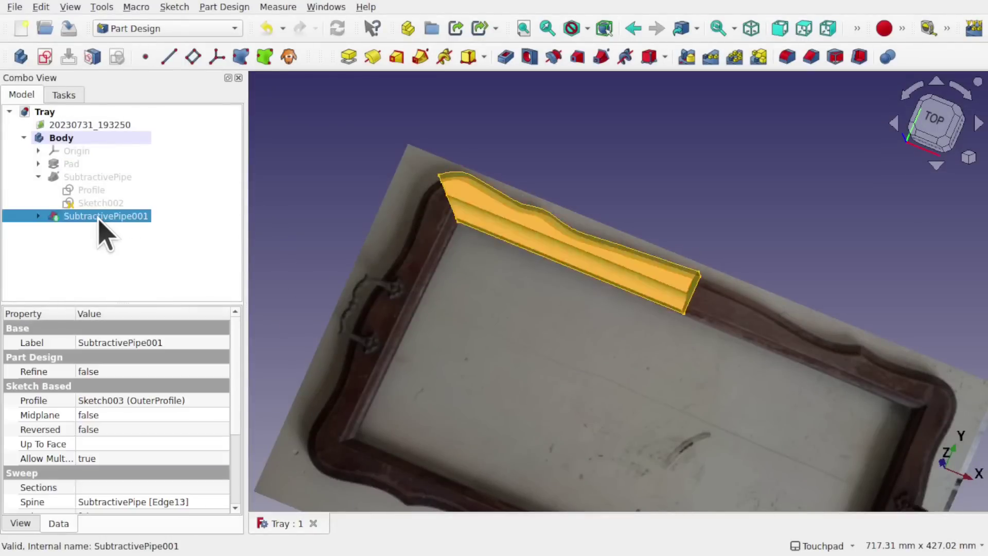
left_click(85, 177)
left_click(70, 164)
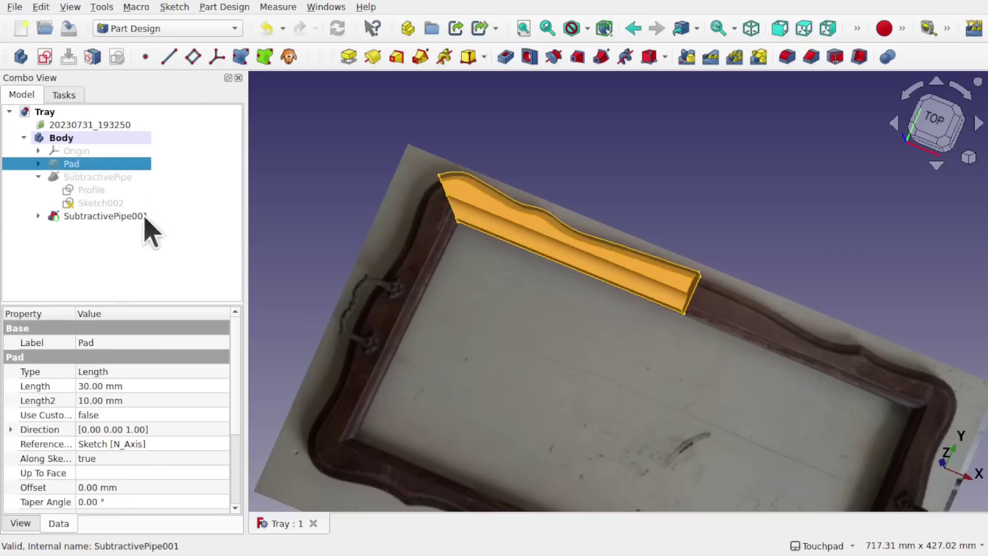
left_click(129, 216)
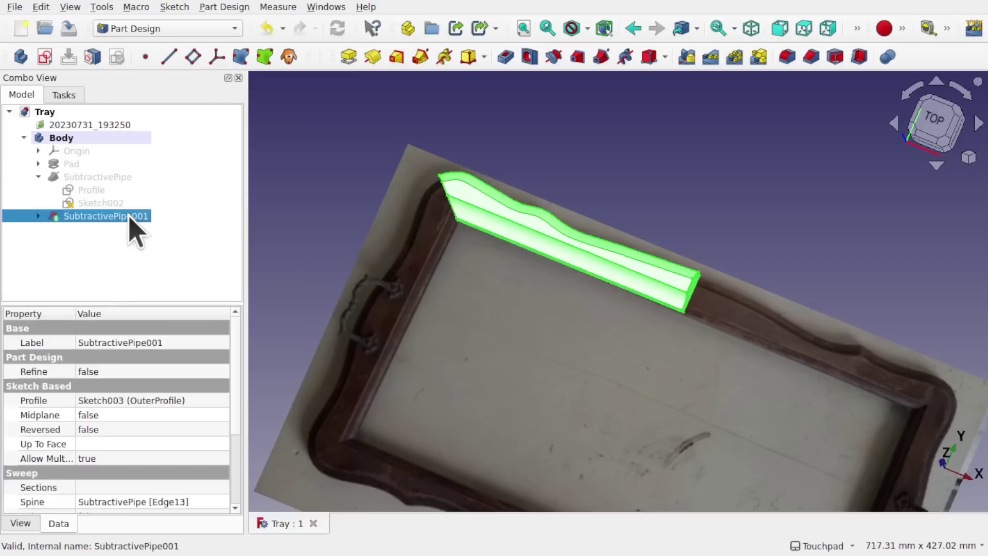
left_click(95, 177, "ctrl")
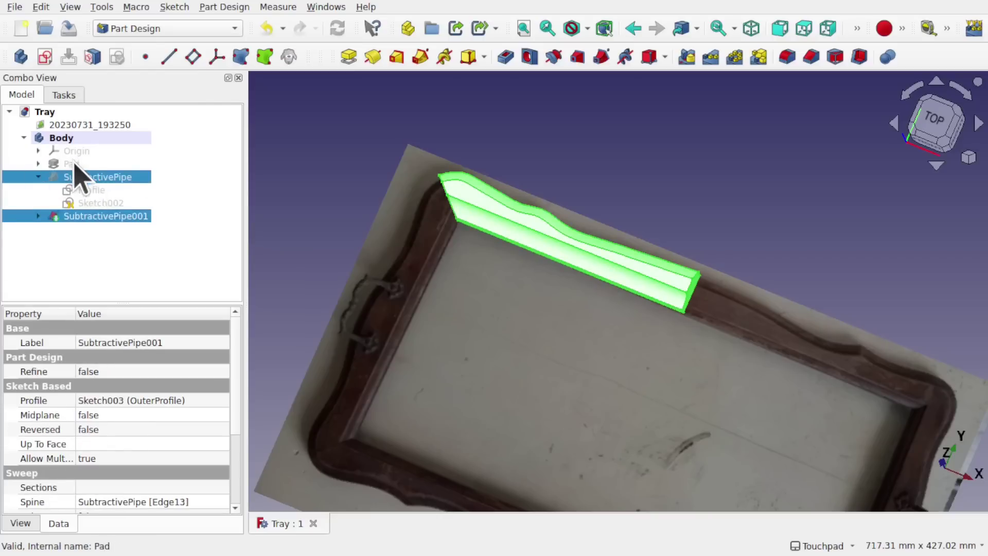
left_click(73, 164, "ctrl")
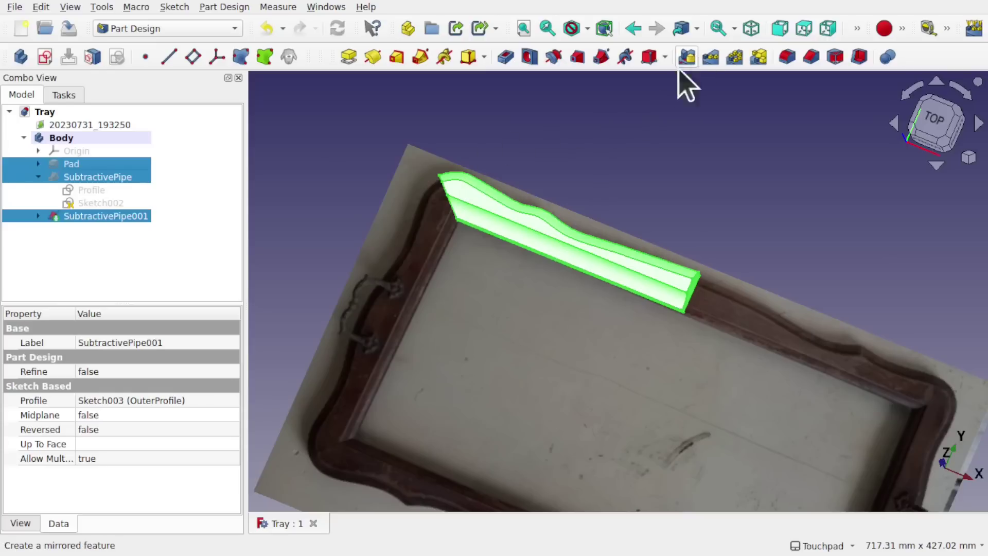
left_click(224, 7)
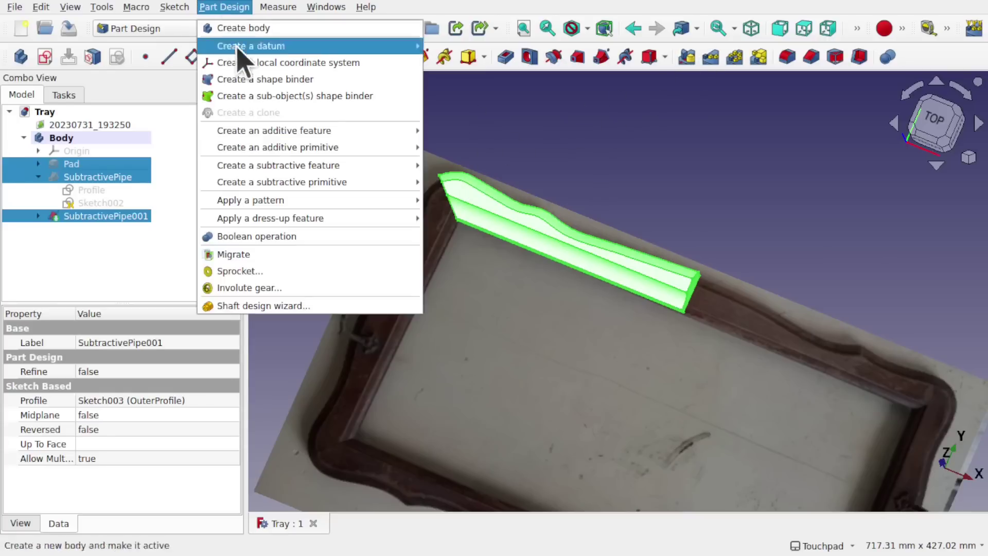
mouse_move(360, 202)
left_click(443, 201)
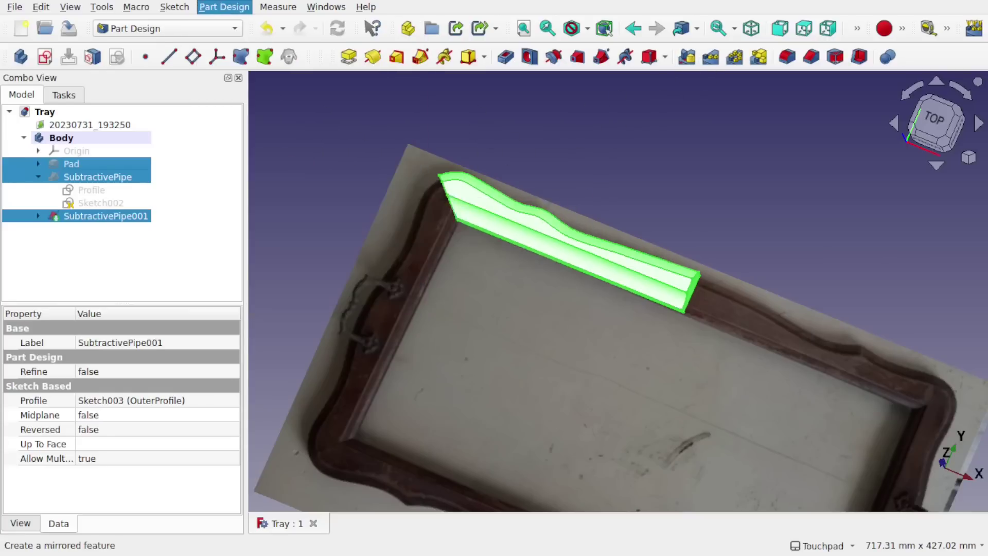
scroll(592, 308, "down", 3)
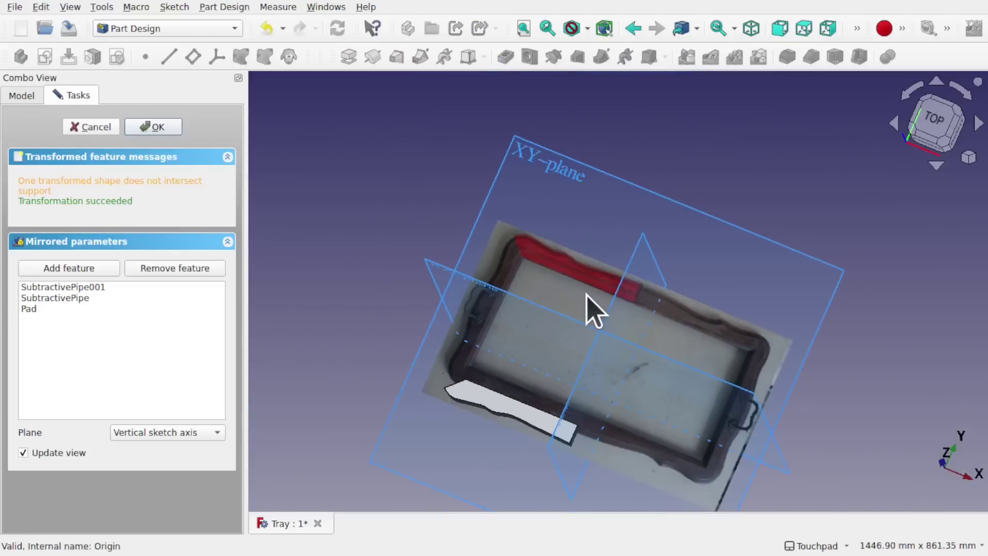
Step: Set the mirror plane of the Mirrored feature to Base YZ plane
left_click(181, 433)
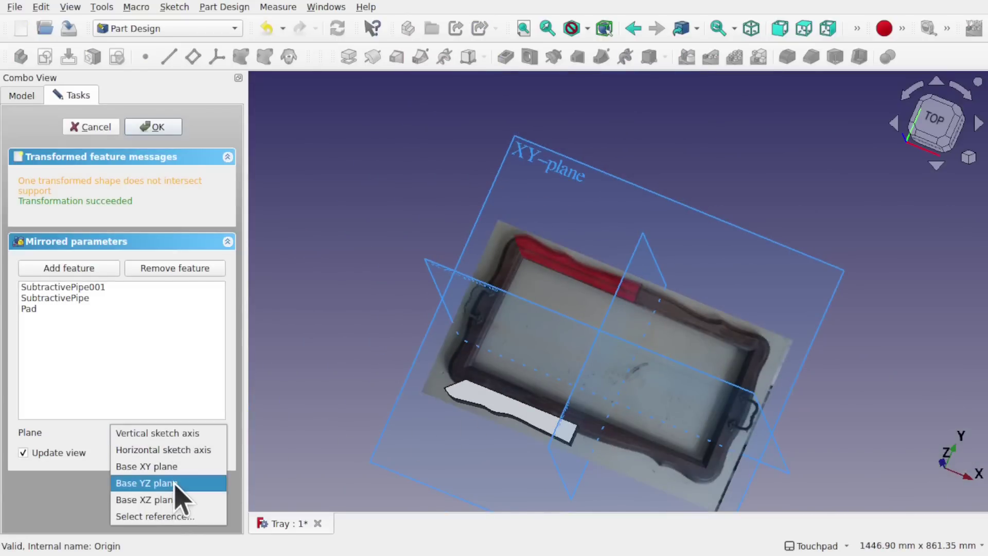
key("Escape")
key("Down")
key("Down")
key("Down")
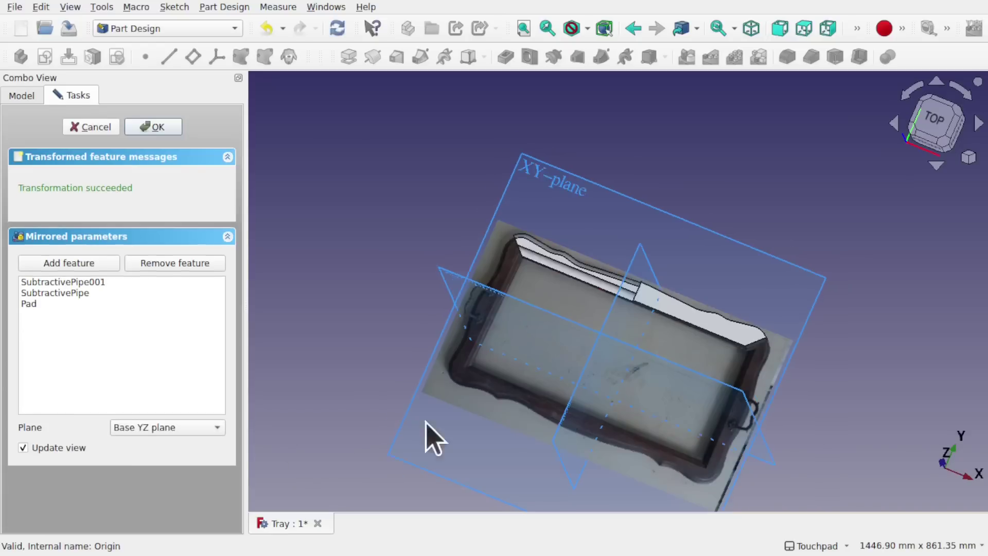
Step: Inspect the mirrored half of the moulding from several angles and cancel the Mirrored feature
left_click_drag(425, 419, 519, 287, "alt")
scroll(761, 340, "up", 5)
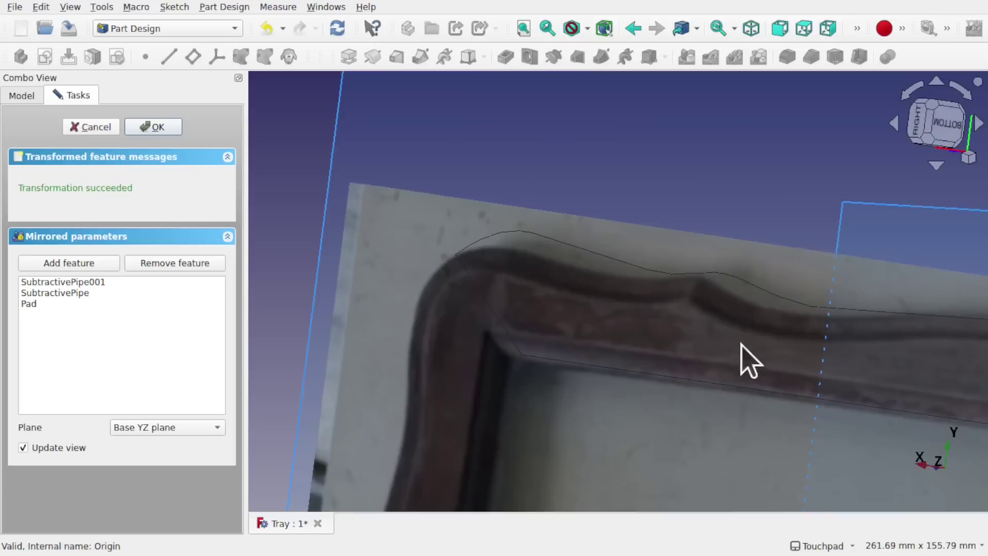
left_click_drag(741, 353, 916, 357, "alt")
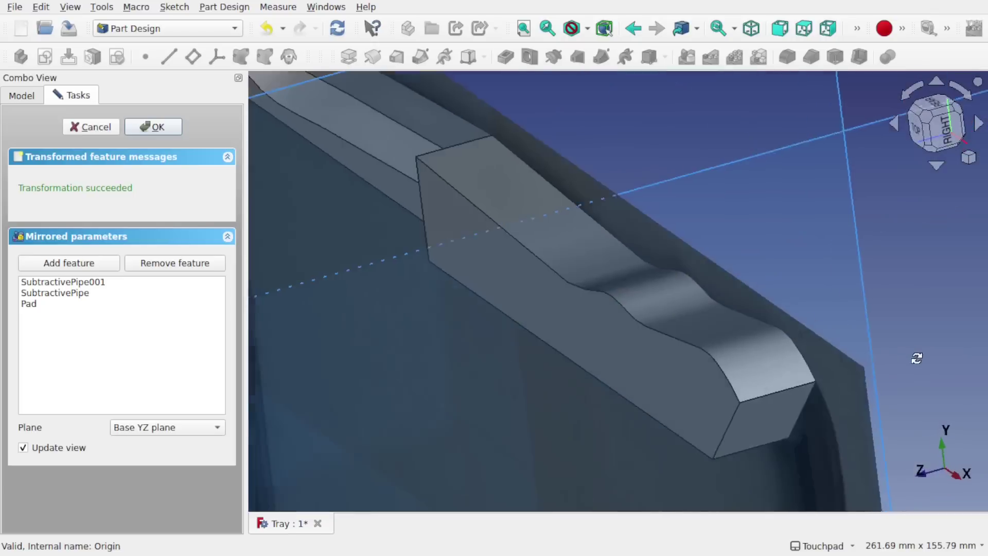
scroll(624, 329, "down", 4)
mouse_move(622, 315)
left_mouse_down("alt")
mouse_move(629, 357)
mouse_move(678, 309)
mouse_move(691, 249)
mouse_move(629, 286)
mouse_move(624, 313)
left_mouse_up("alt")
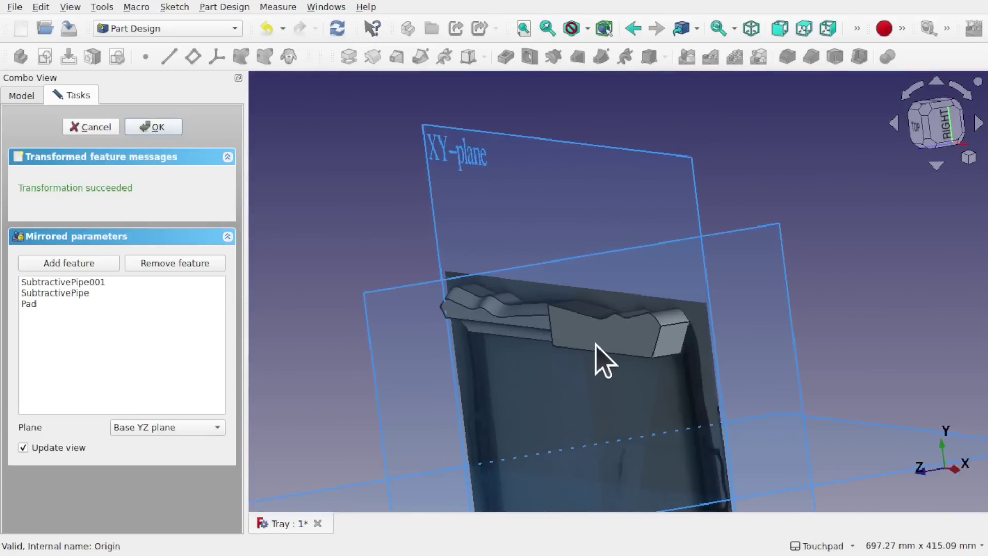
left_click(91, 129)
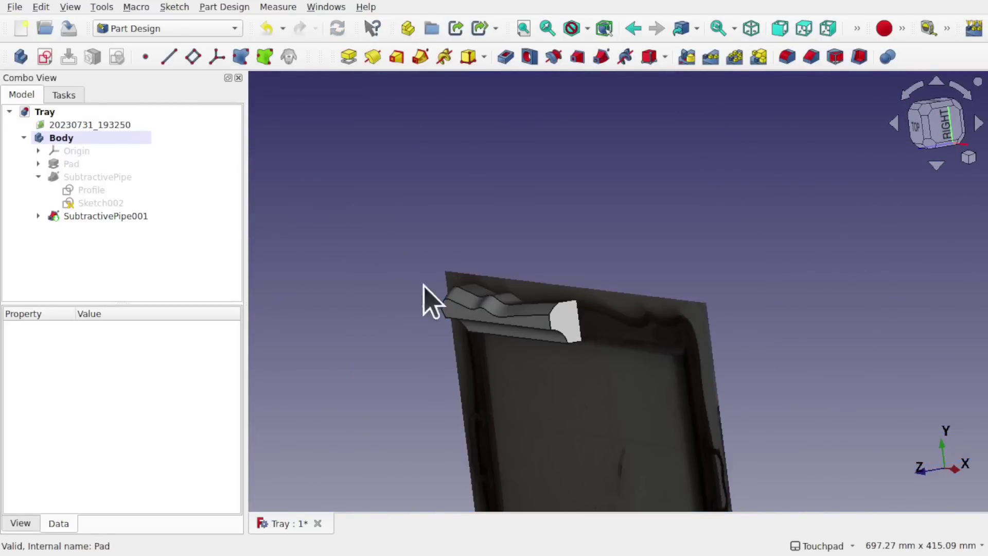
left_click_drag(430, 298, 505, 236, "alt")
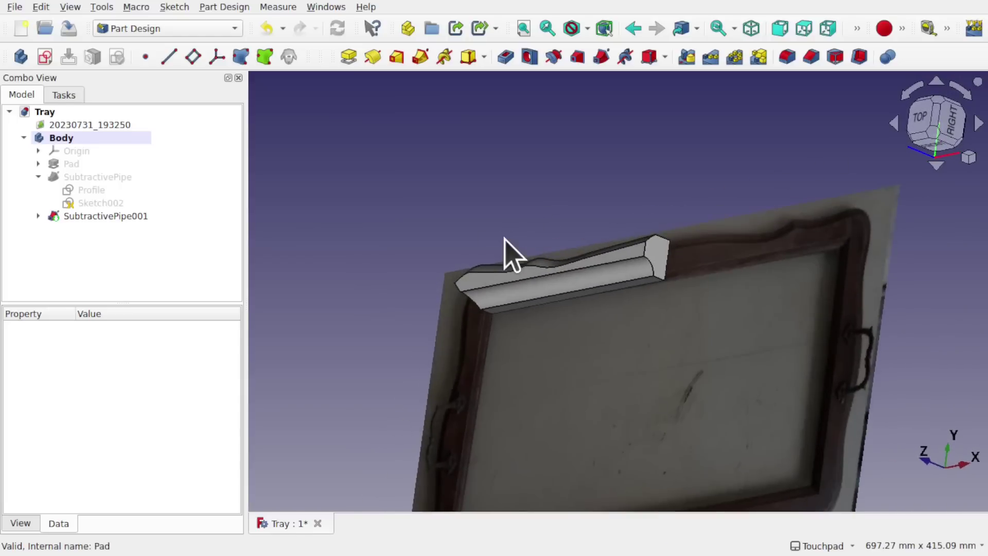
Step: Start a Mirrored feature from the Pad, SubtractivePipe and SubtractivePipe001 features
left_click(81, 164)
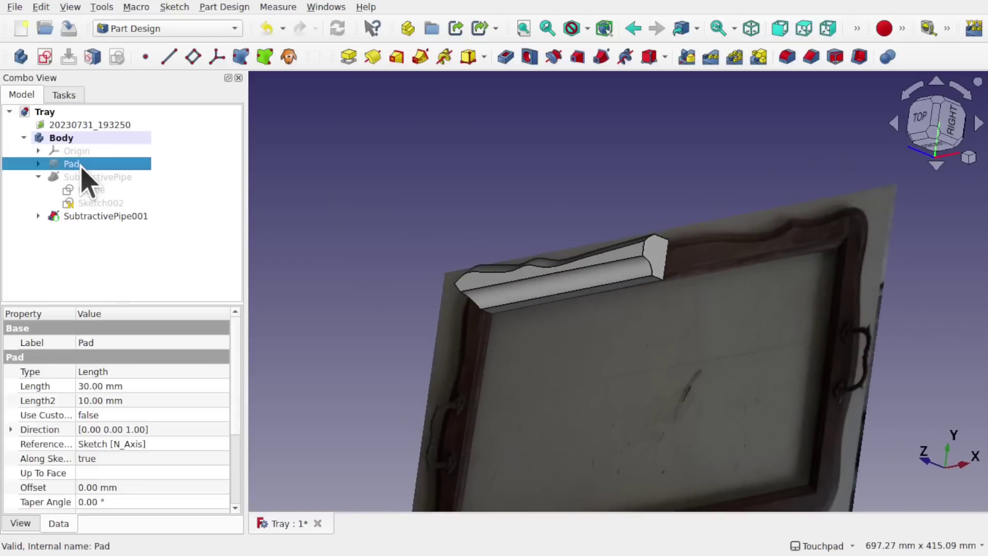
left_click(130, 176, "ctrl")
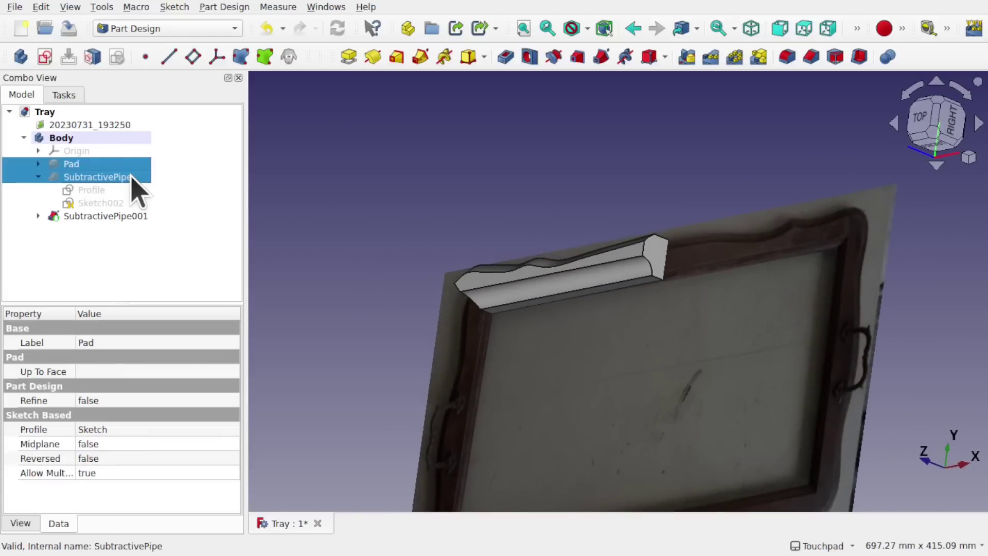
left_click(138, 217, "ctrl")
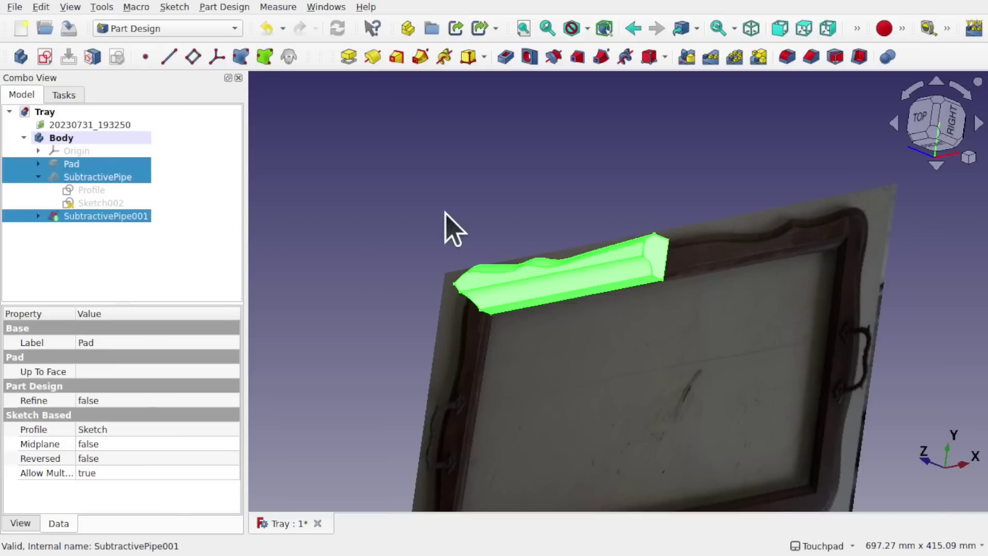
left_click(685, 64)
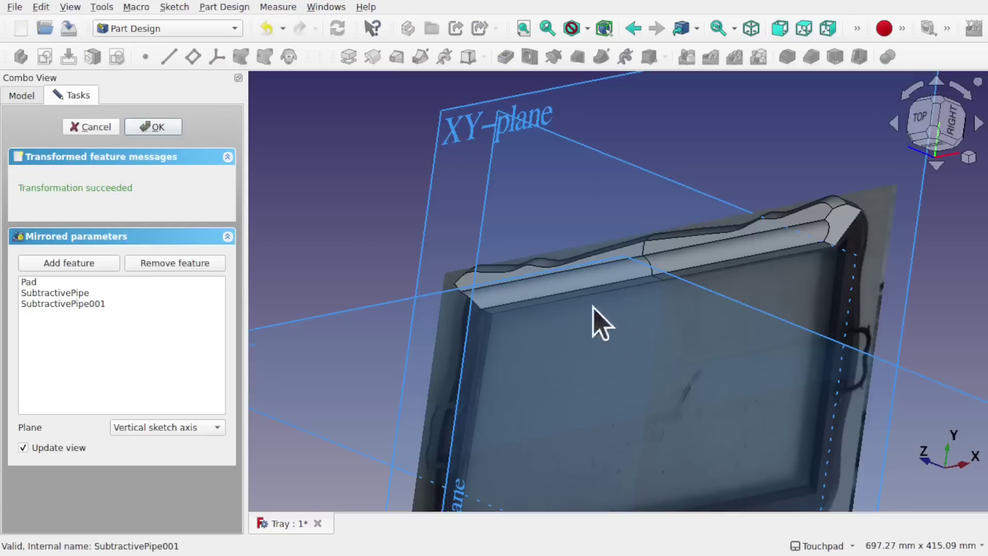
Step: Set the mirror plane to the Base YZ plane and accept the mirrored feature
left_click_drag(698, 281, 669, 265, "alt")
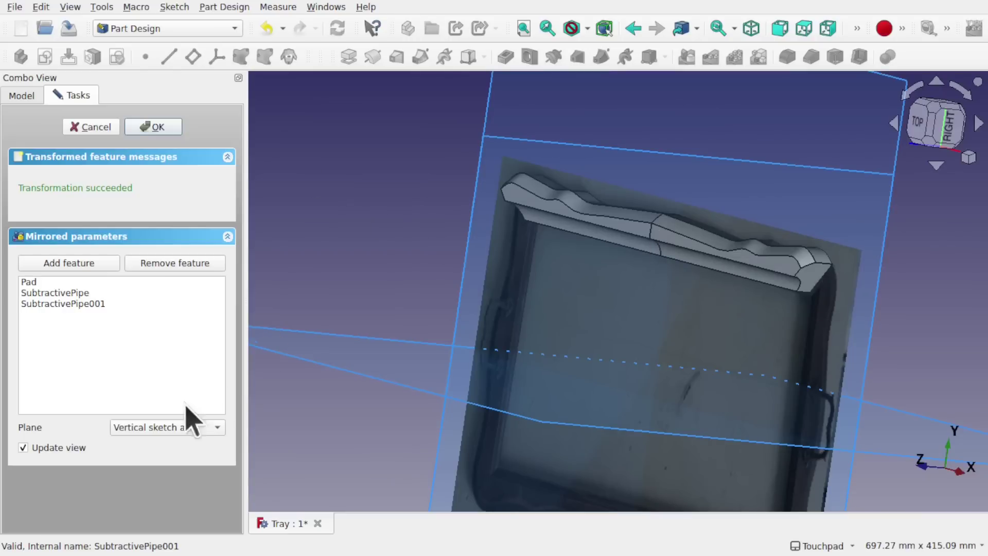
scroll(566, 351, "down", 3)
left_click_drag(566, 351, 626, 335, "alt")
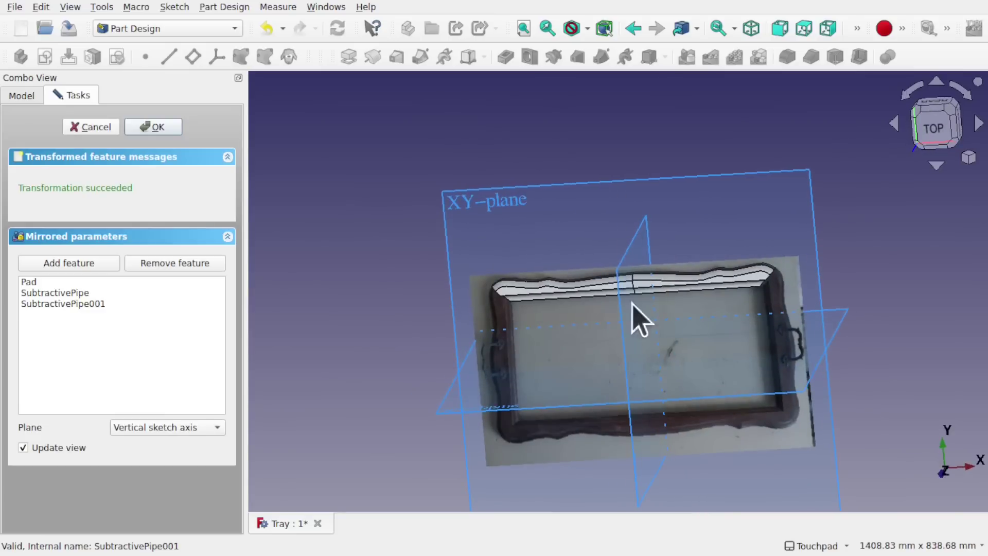
left_click_drag(719, 373, 710, 408, "alt")
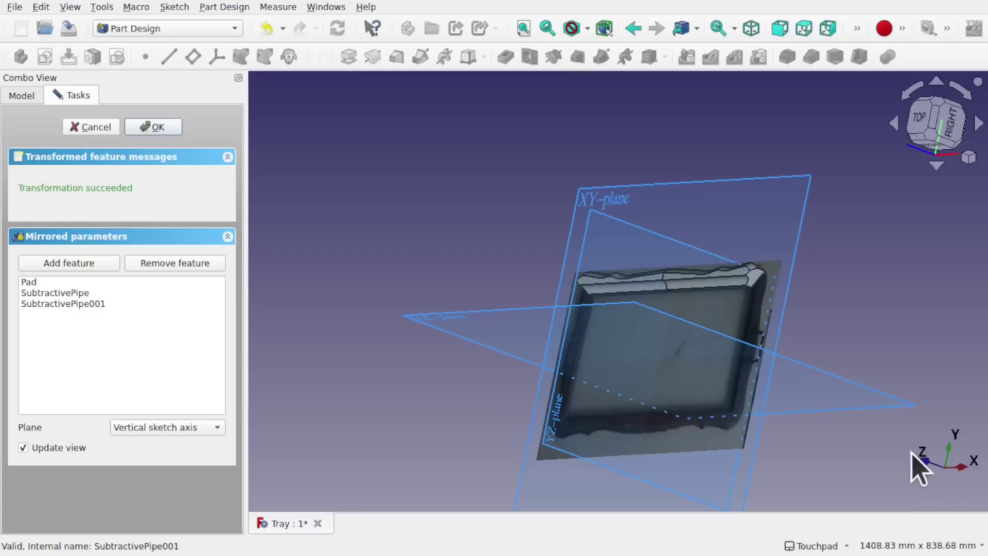
left_click(164, 428)
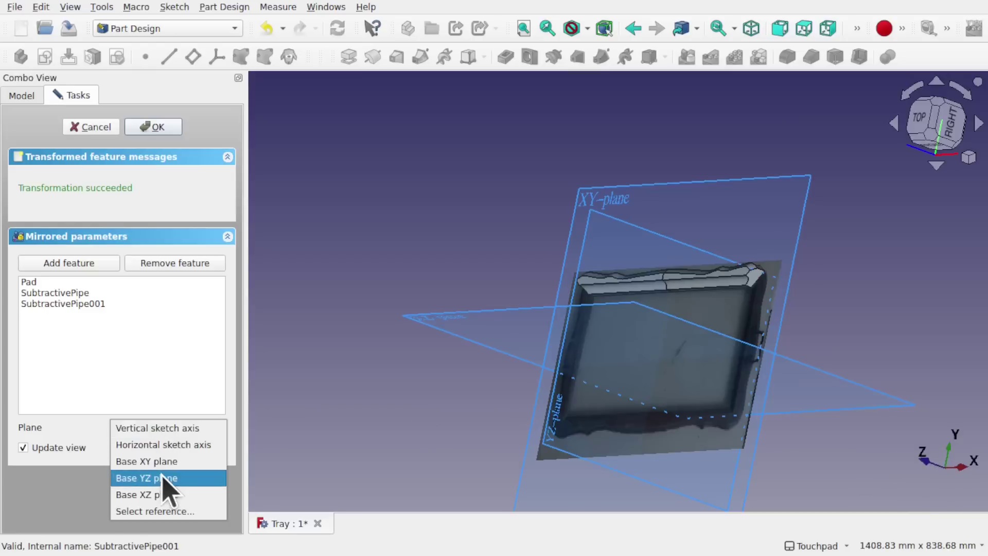
key("Escape")
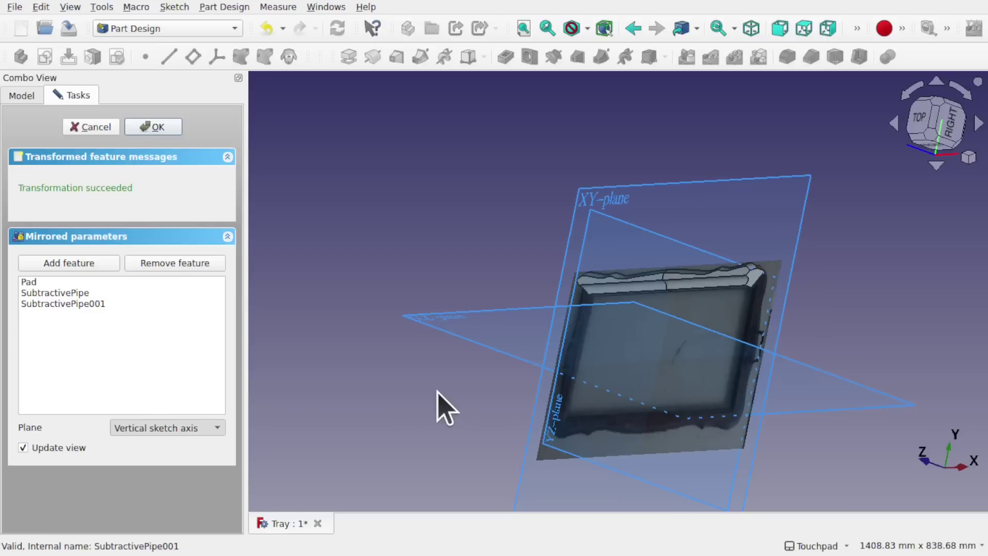
left_click_drag(633, 314, 716, 355, "alt")
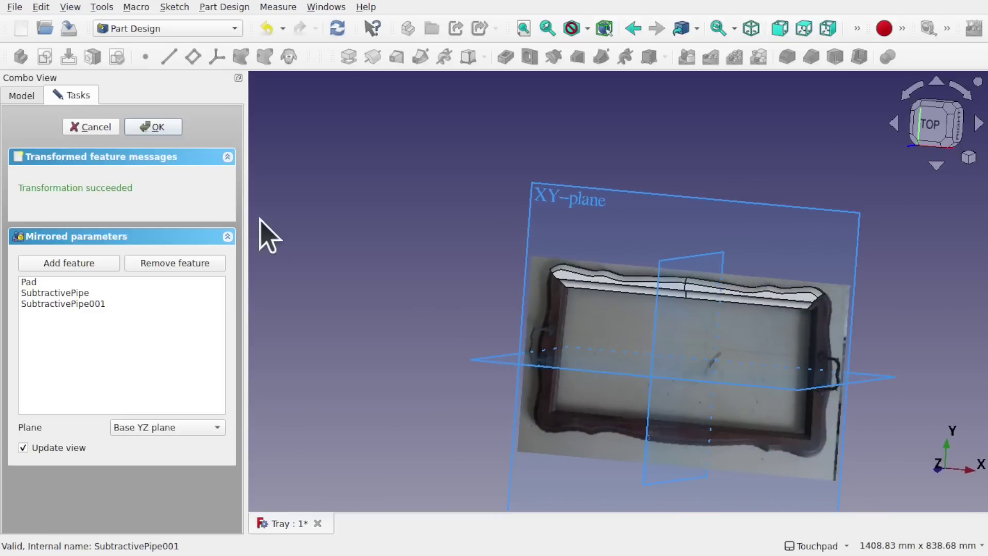
left_click(153, 127)
Step: Rename the body holding the tray's upper rail as TopBody
scroll(710, 309, "up", 5)
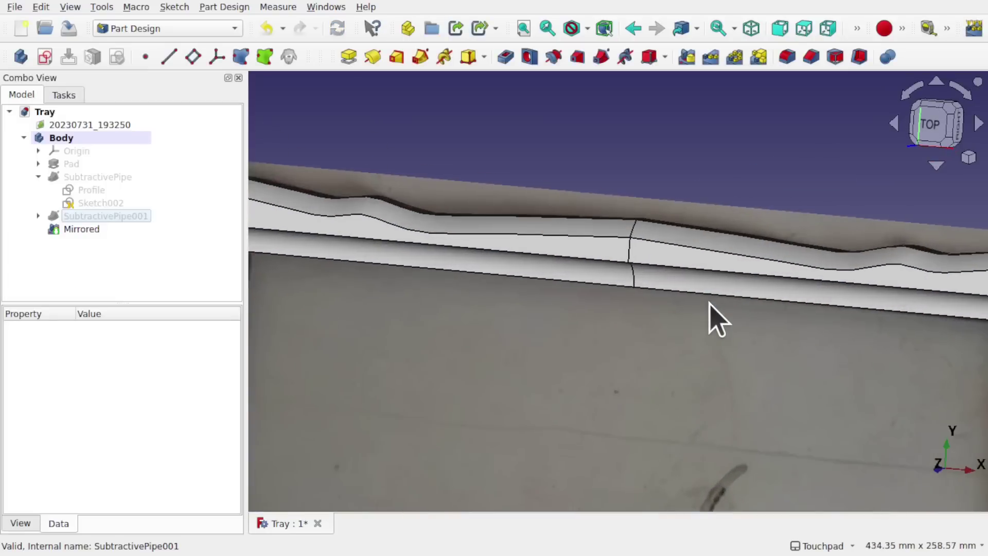
left_click_drag(710, 304, 736, 233, "alt")
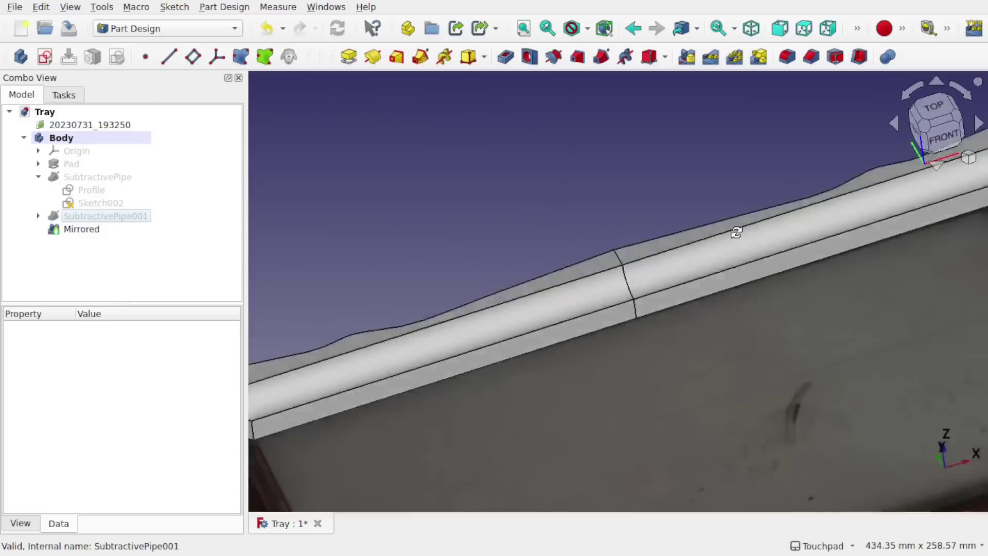
key("2")
scroll(711, 316, "down", 4)
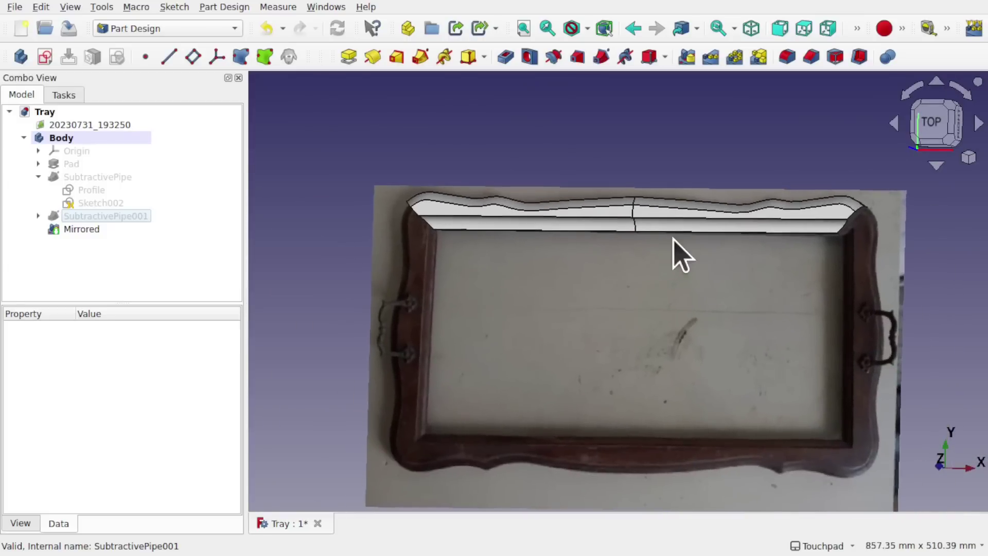
left_click_drag(414, 216, 437, 280, "alt")
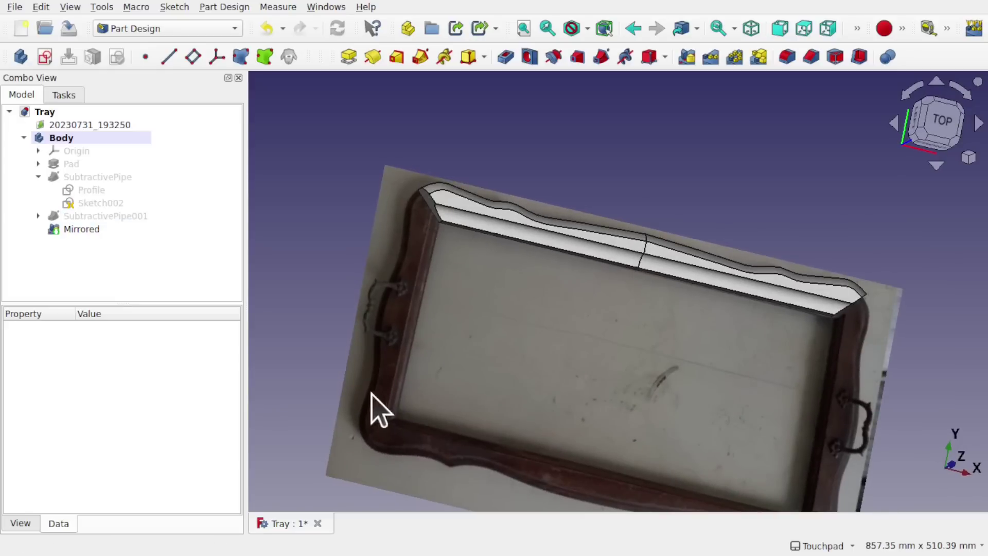
left_click(59, 140)
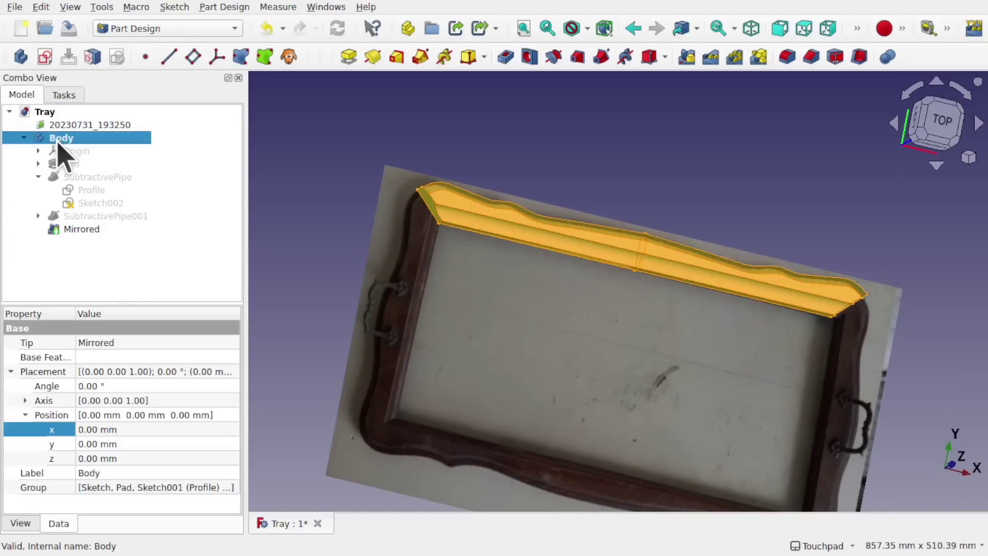
right_click(58, 143)
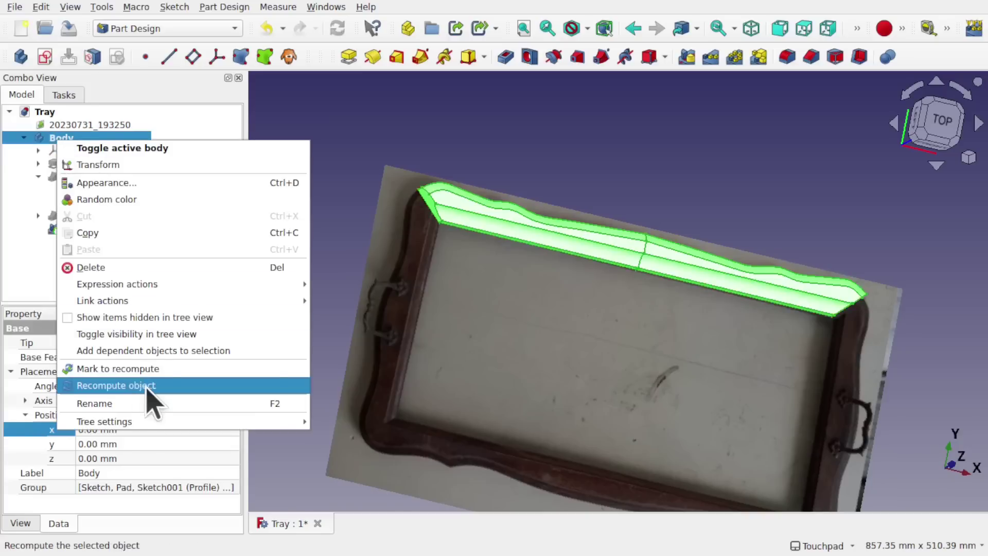
left_click(172, 403)
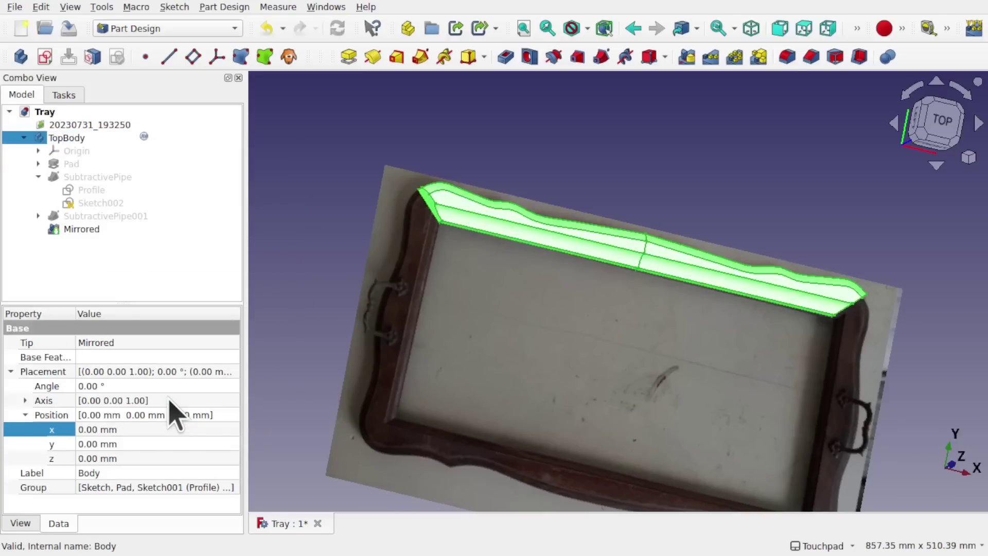
type("TopBody")
key("Return")
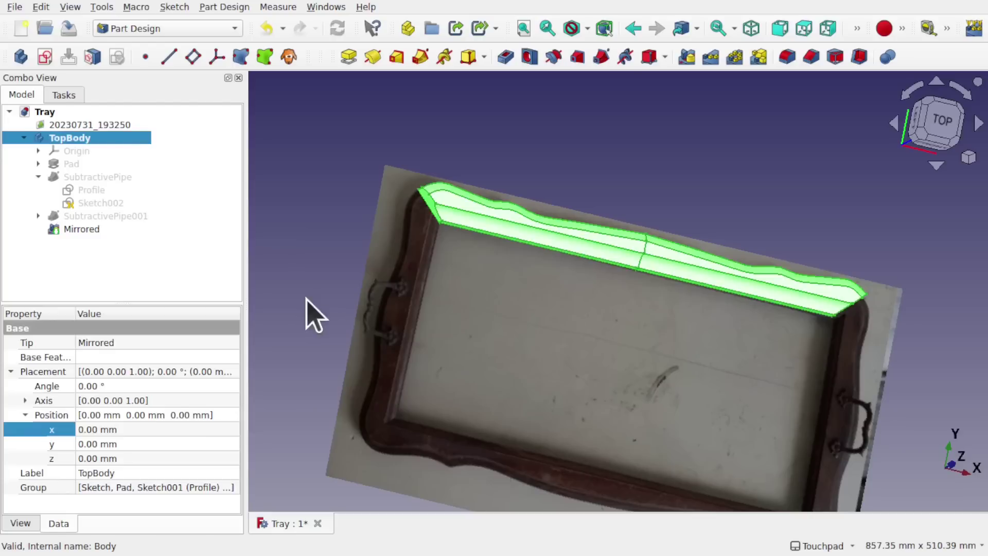
left_click(311, 285)
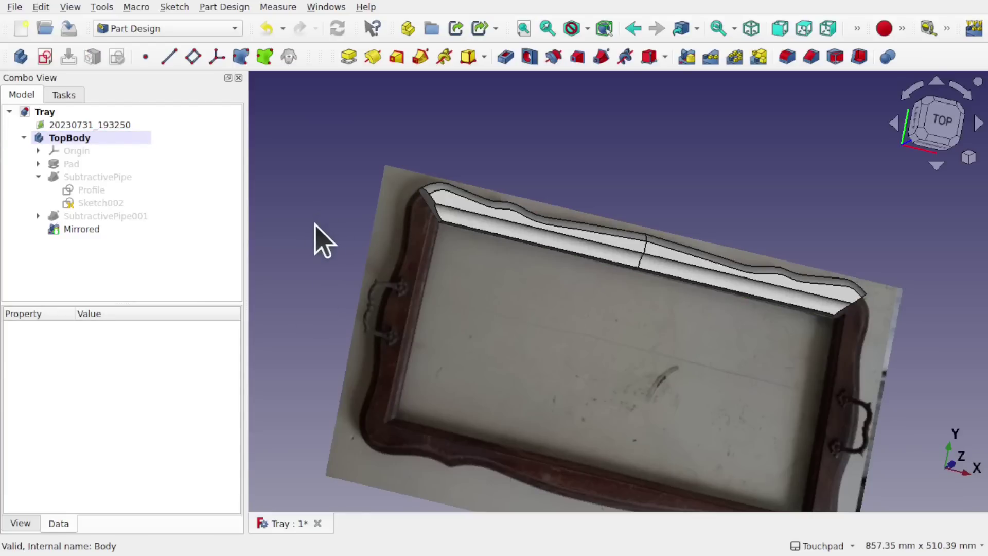
Step: Create a new body and begin a sketch on its XY base plane
left_click(20, 56)
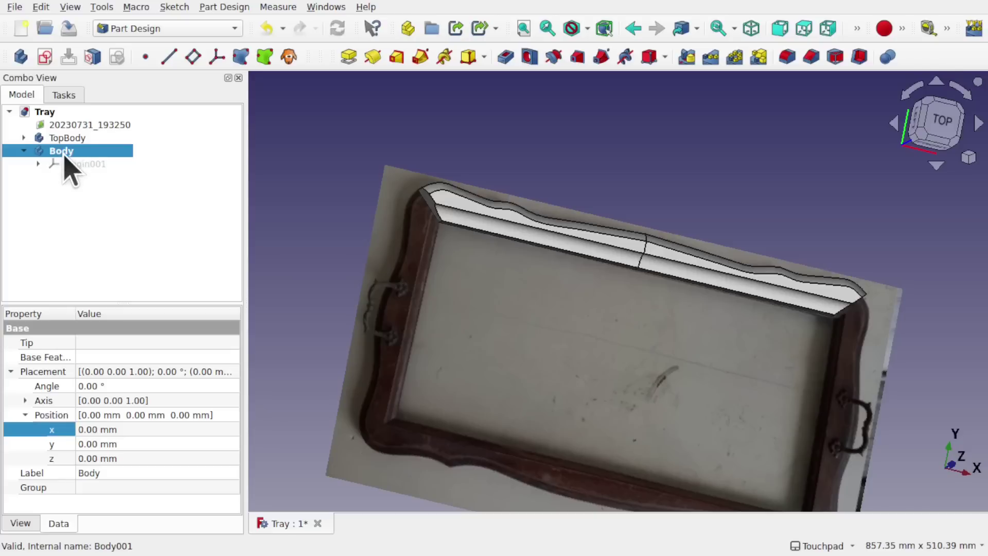
left_click(45, 57)
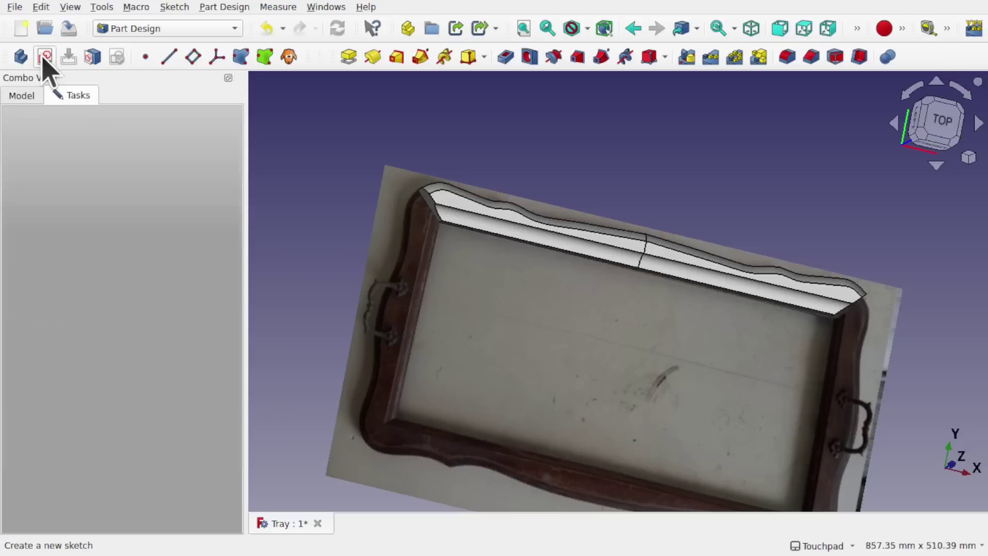
left_click(56, 181)
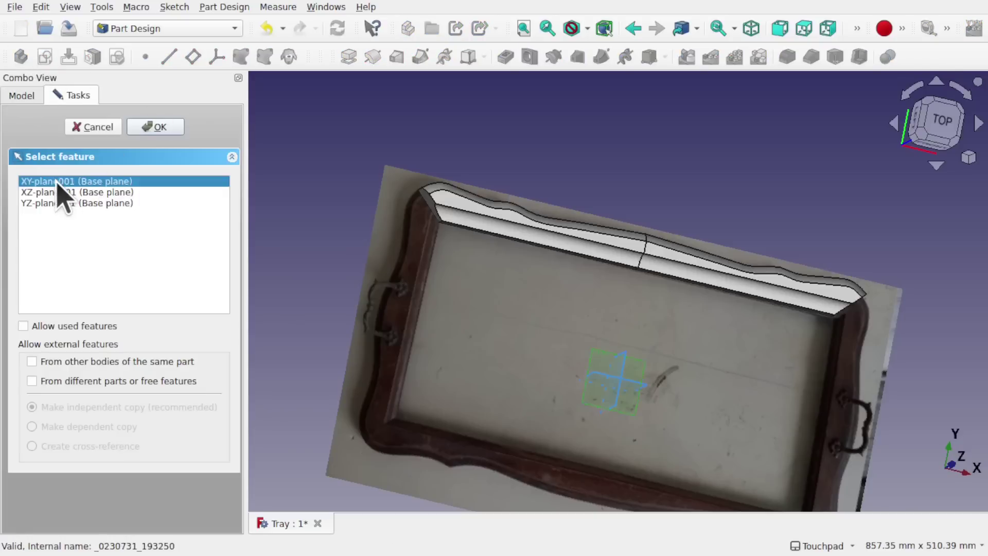
left_click(153, 130)
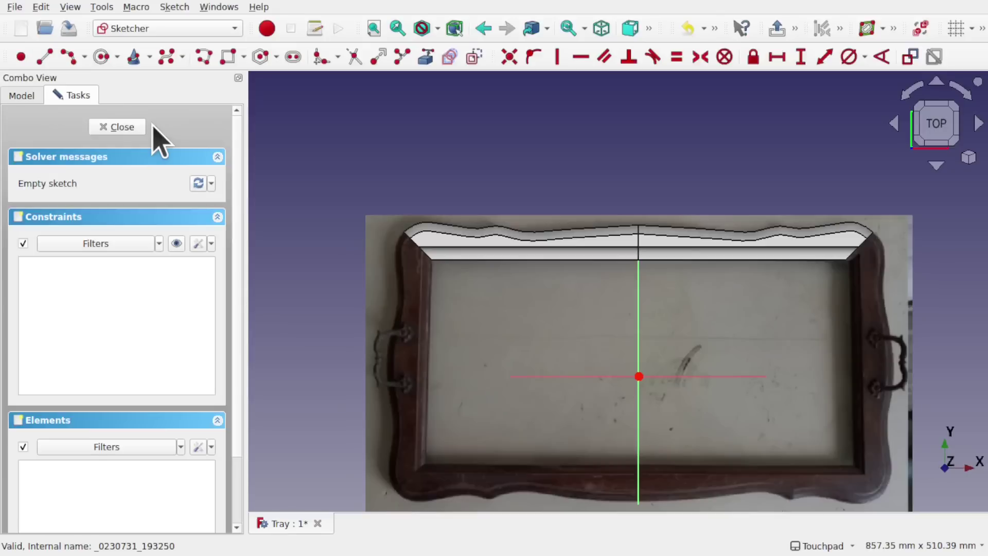
Step: Hide the Mirrored feature of TopBody while the new sketch stays open
scroll(441, 293, "up", 5)
scroll(441, 293, "down", 5)
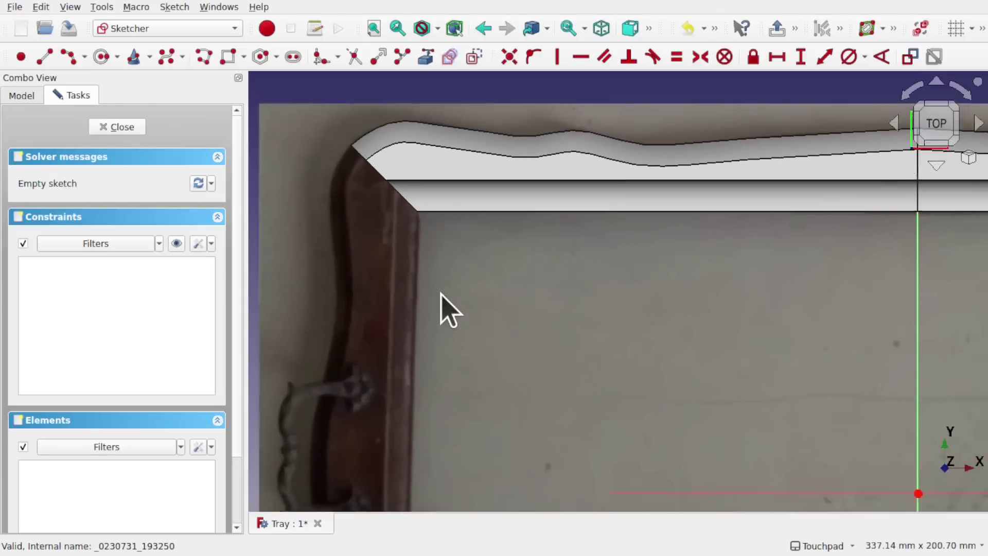
scroll(442, 382, "up", 4)
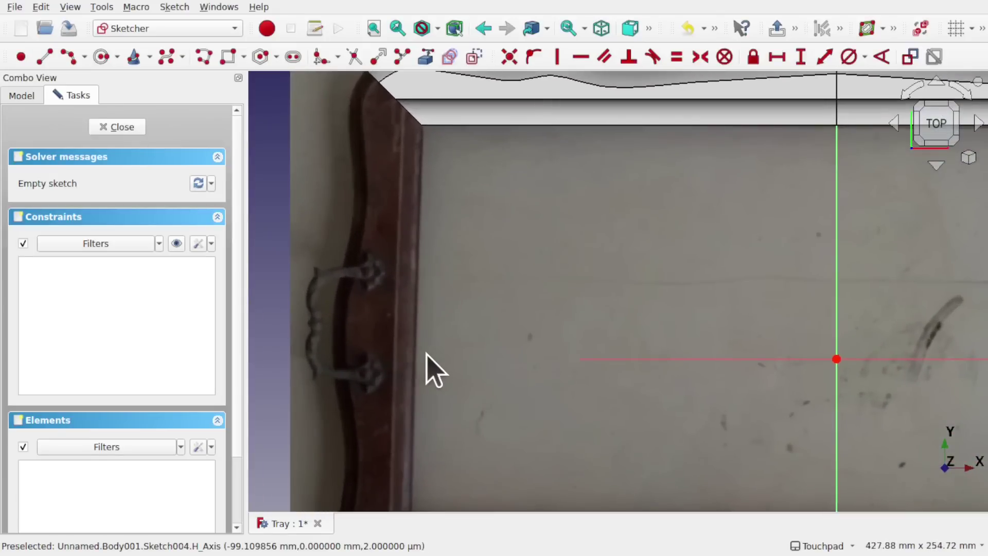
scroll(430, 358, "down", 4)
scroll(429, 356, "down", 1)
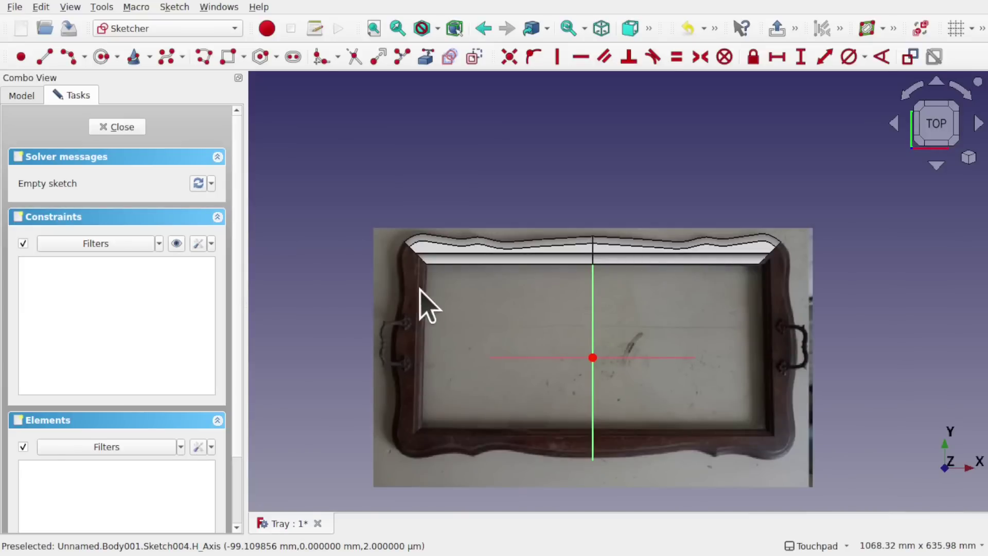
scroll(447, 315, "up", 3)
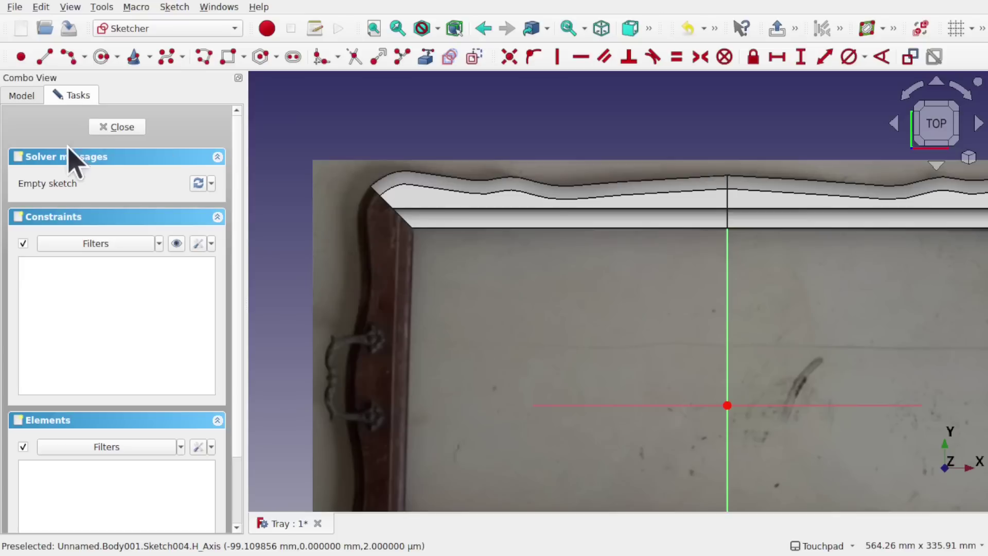
left_click(21, 96)
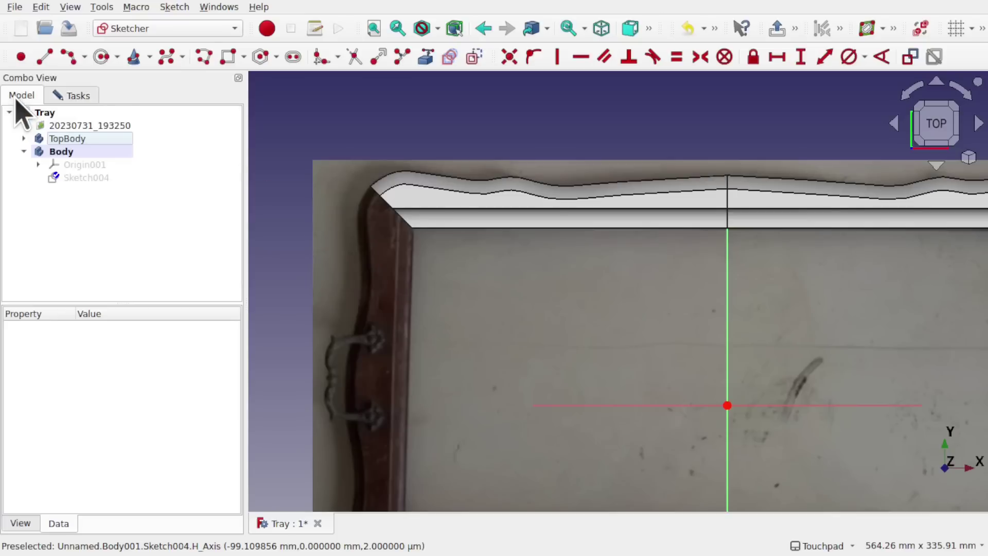
left_click(24, 139)
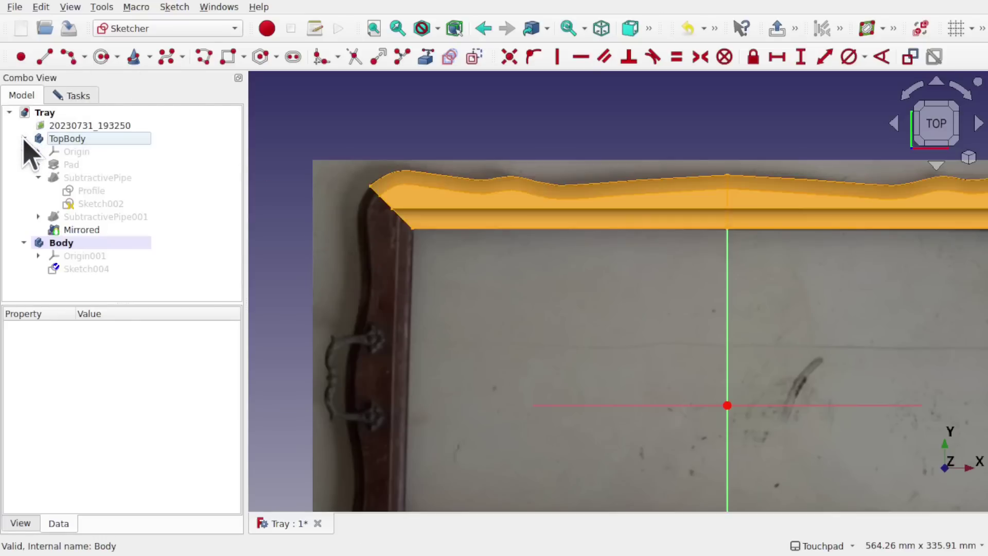
left_click(80, 229)
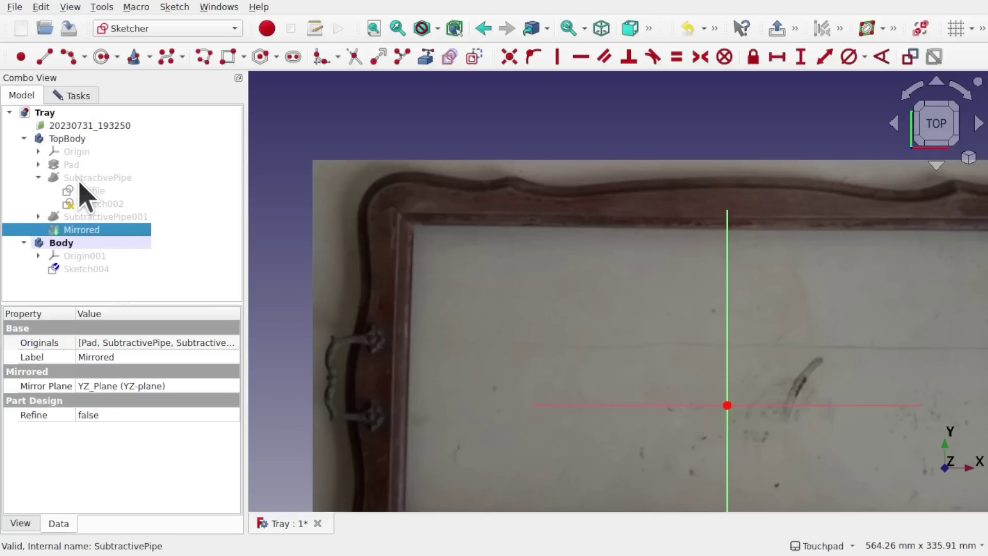
Step: Make the Sketch belonging to TopBody's Pad visible as a reference for the new sketch
left_click(38, 164)
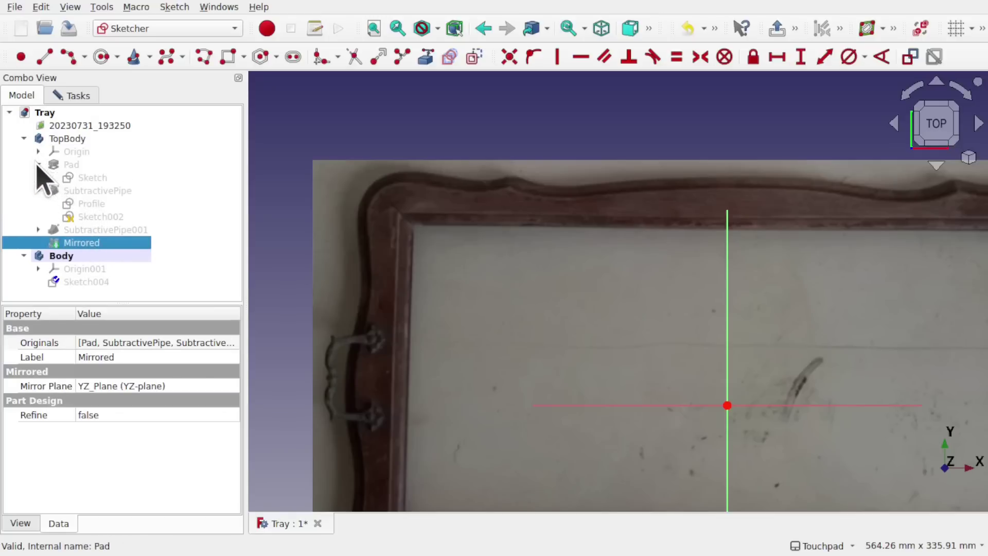
left_click(100, 176)
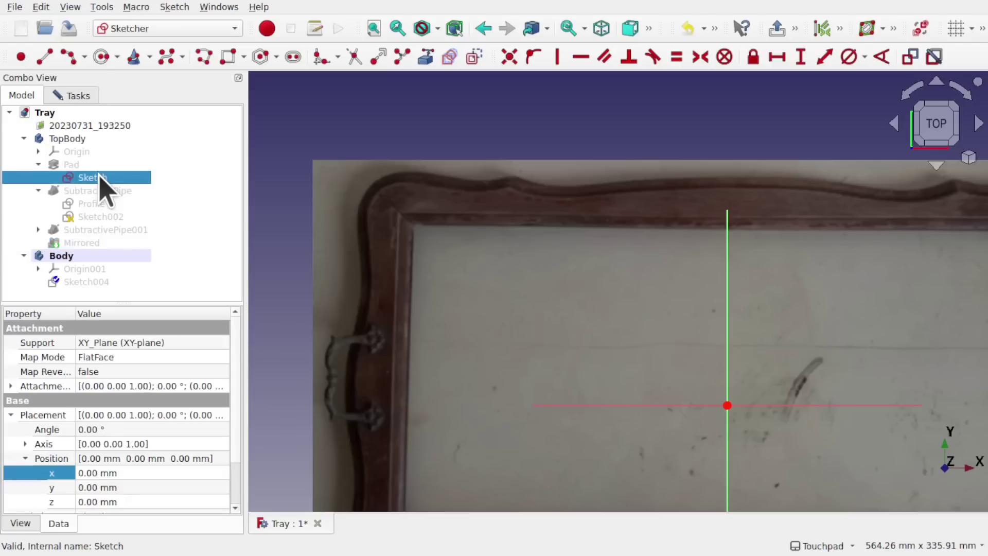
key("space")
key("space")
key("space")
key("space")
key("space")
Step: Set the z position of the reference photo 20230731_193250 to -1 mm, placing it behind the sketches
mouse_move(520, 276)
middle_mouse_down()
mouse_move(574, 242)
mouse_move(563, 190)
mouse_move(536, 249)
mouse_move(489, 193)
middle_mouse_up()
middle_click_drag(512, 265, 540, 303)
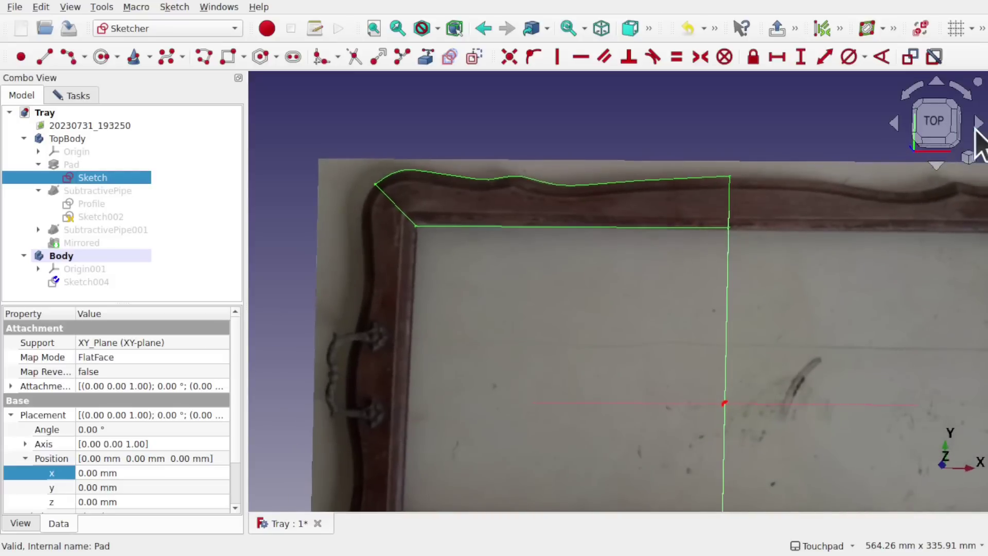
left_click(950, 126)
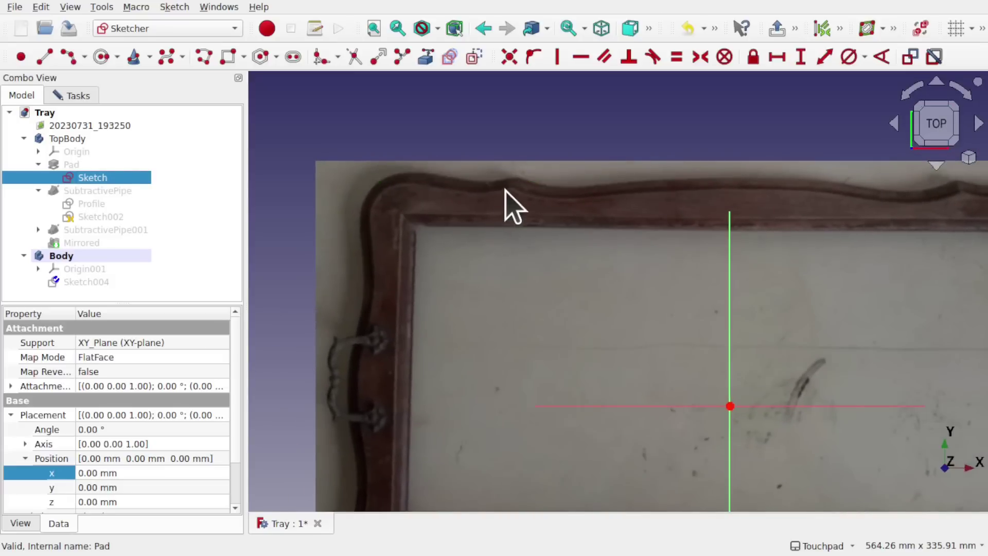
left_click(110, 127)
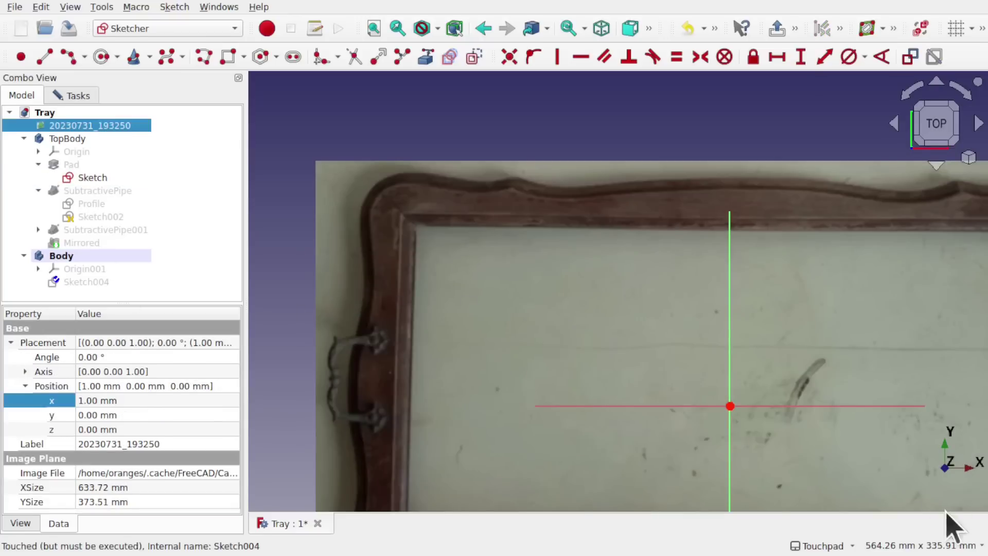
left_click_drag(946, 512, 664, 294, "alt")
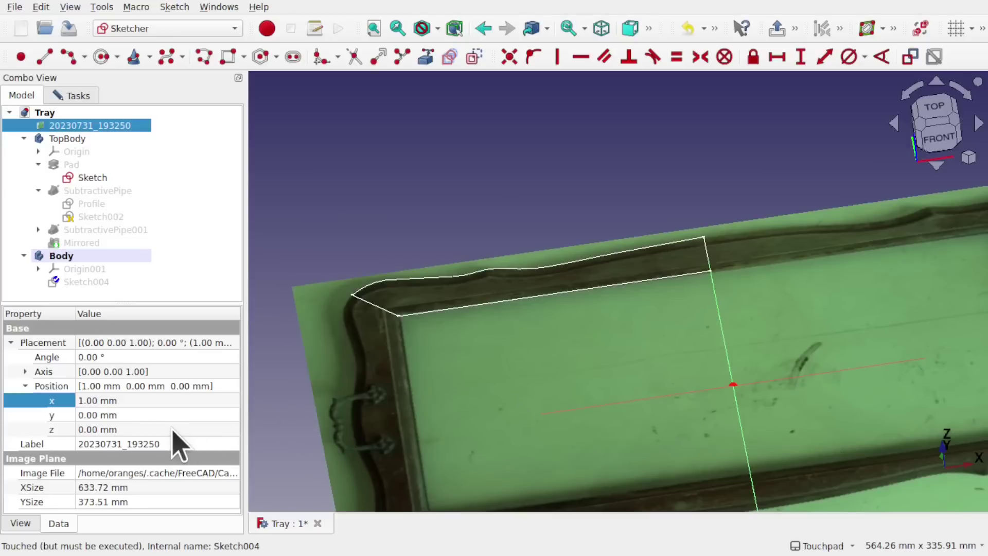
left_click(133, 430)
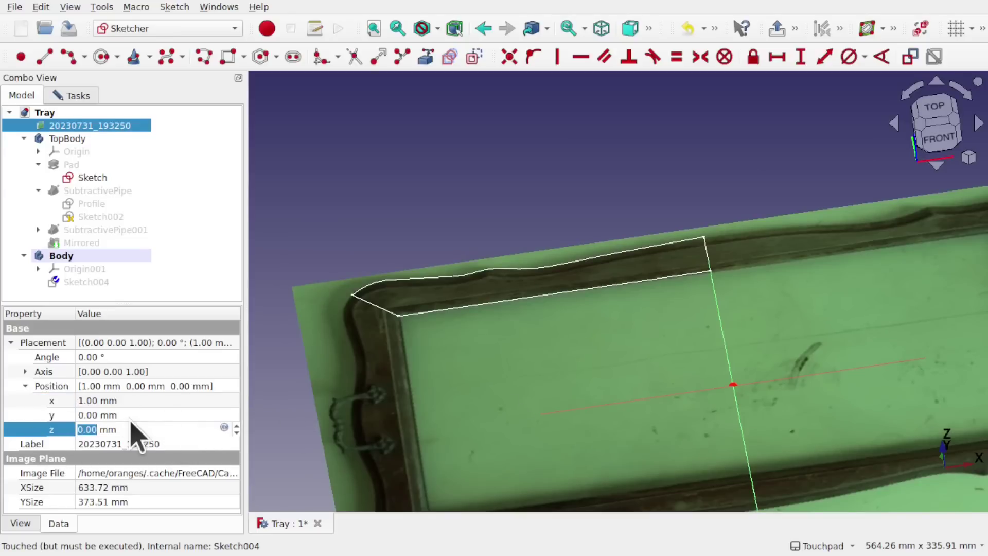
scroll(134, 430, "down", 1)
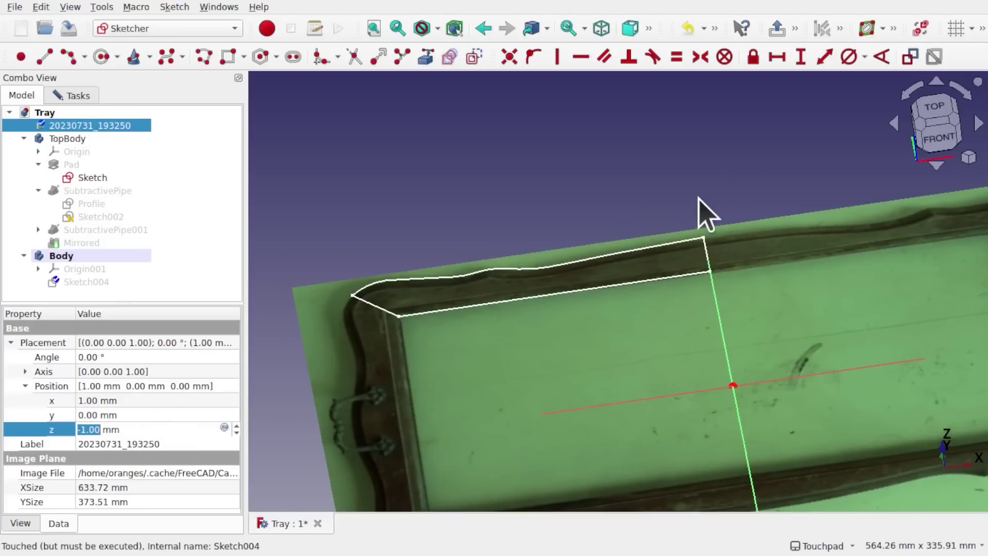
left_click(929, 112)
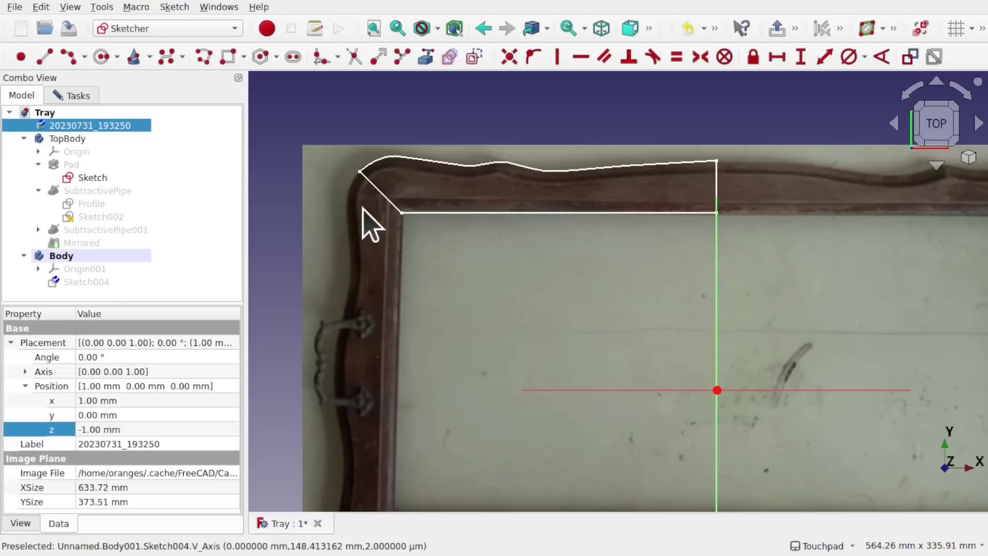
Step: Try to link the inner and outer mitre corner points of TopBody's Sketch as external geometry, and close the new sketch
scroll(360, 215, "up", 1)
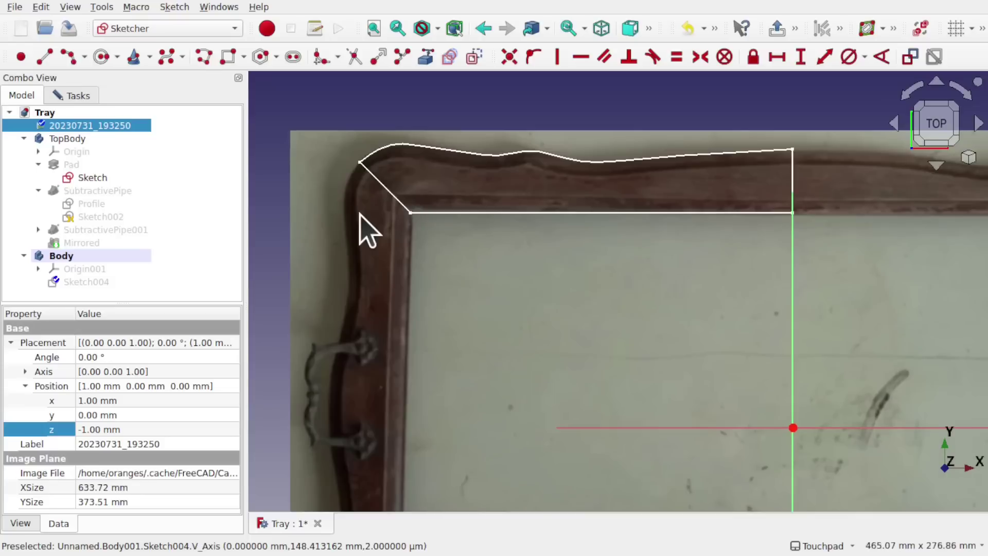
left_click(73, 97)
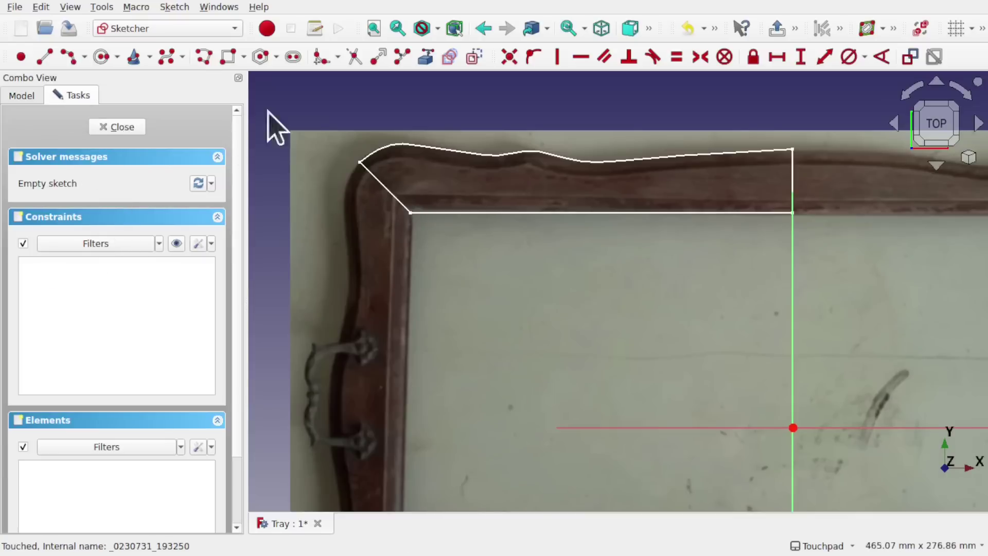
left_click(425, 57)
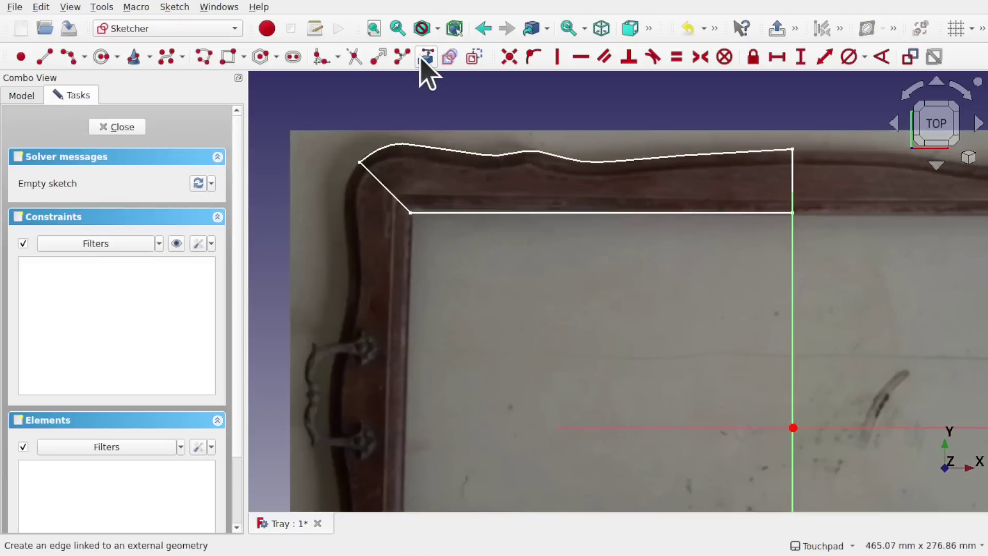
scroll(377, 197, "up", 6)
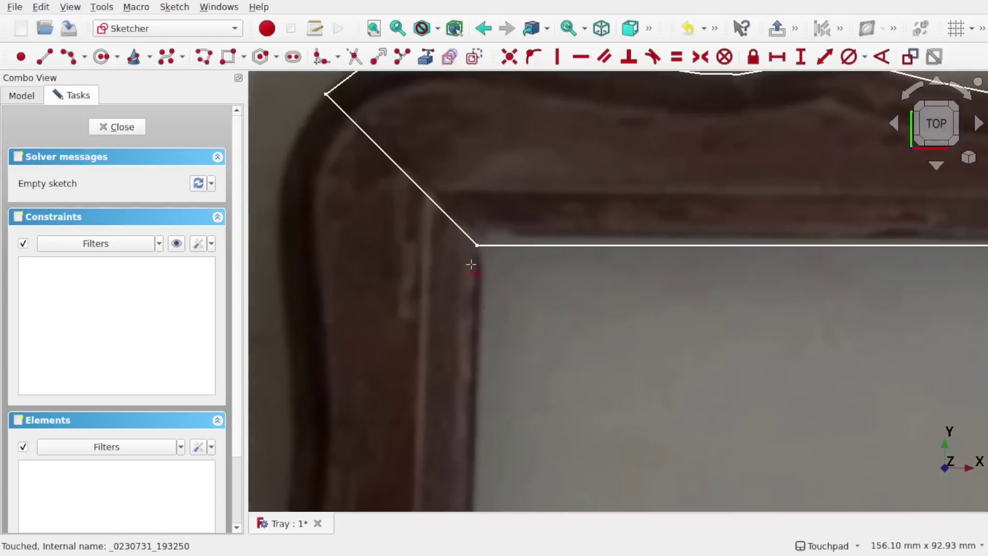
left_click(478, 245)
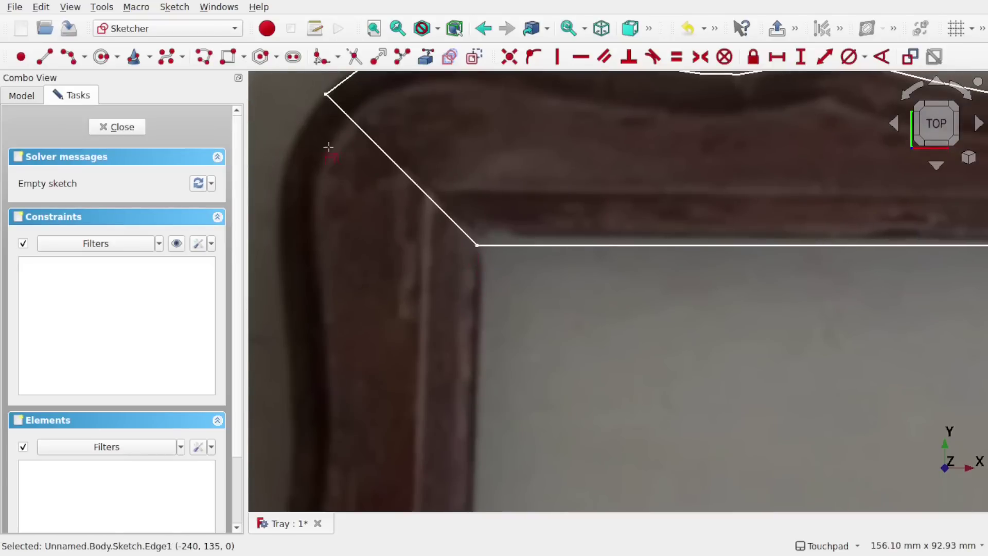
left_click(326, 93)
scroll(466, 239, "down", 4)
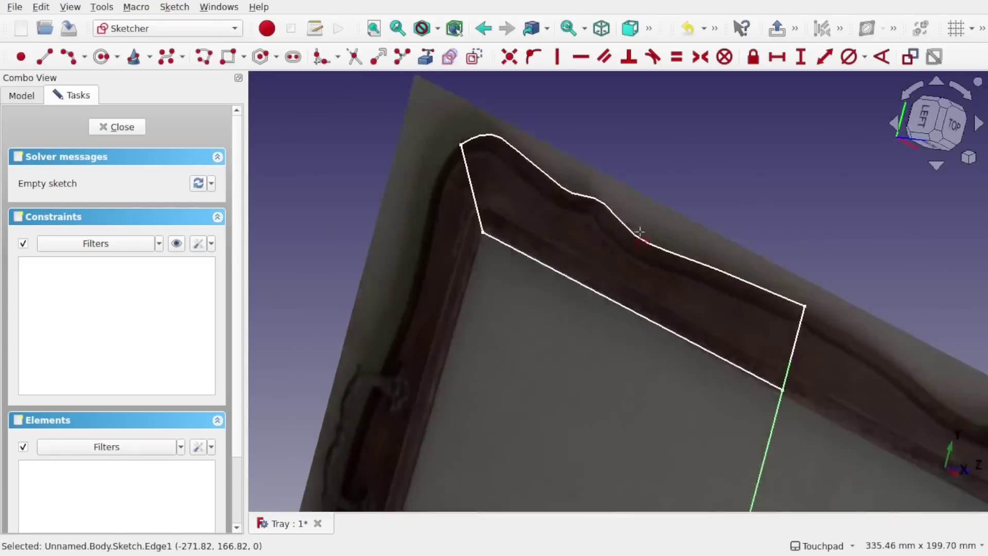
scroll(499, 247, "down", 3)
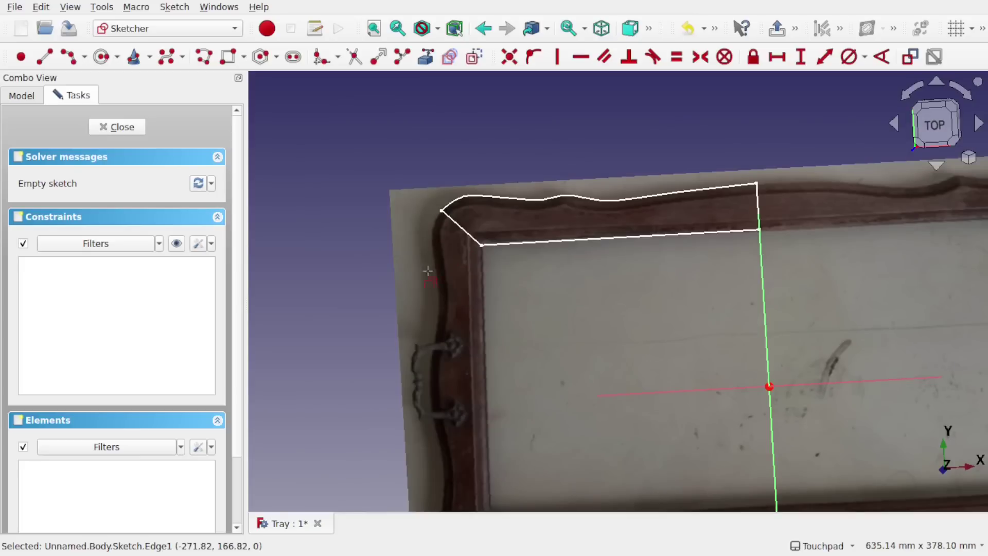
left_click(117, 127)
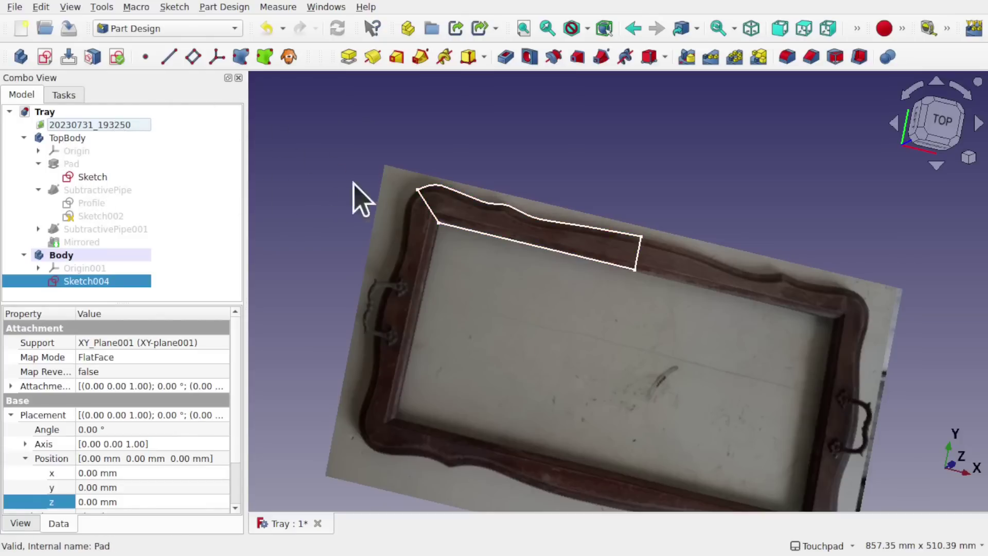
Step: Create a sub-object shape binder of TopBody's Pad Sketch inside the new active body
left_click(92, 177)
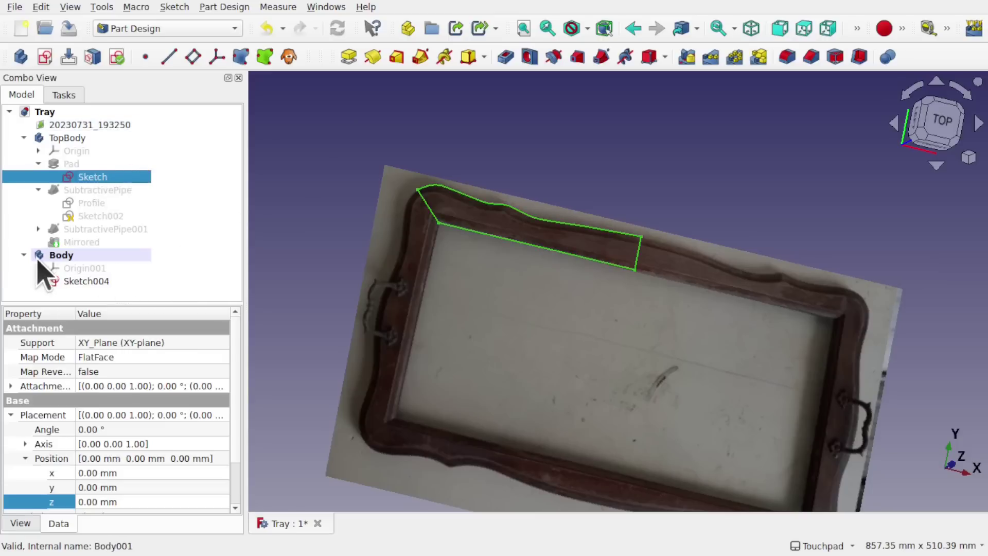
right_click(80, 255)
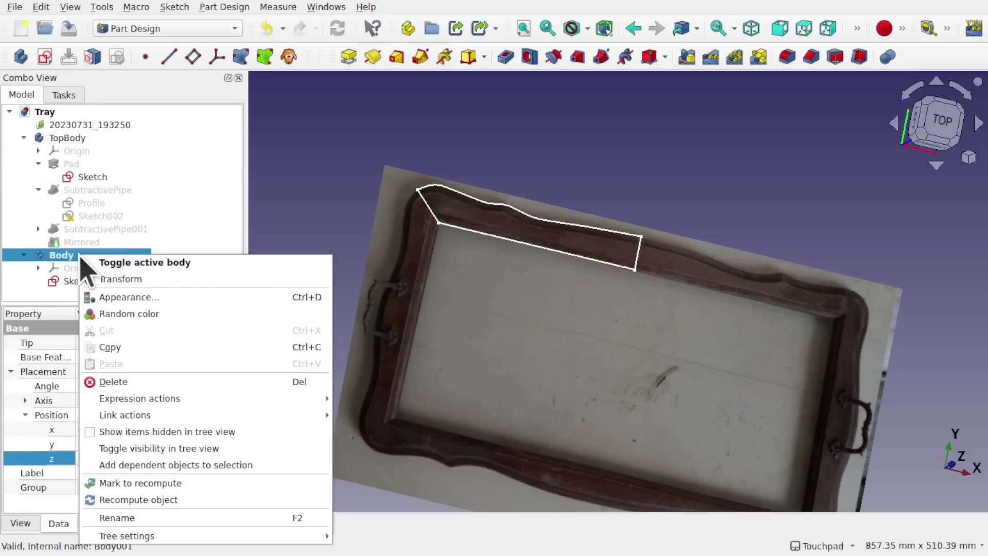
left_click(139, 262)
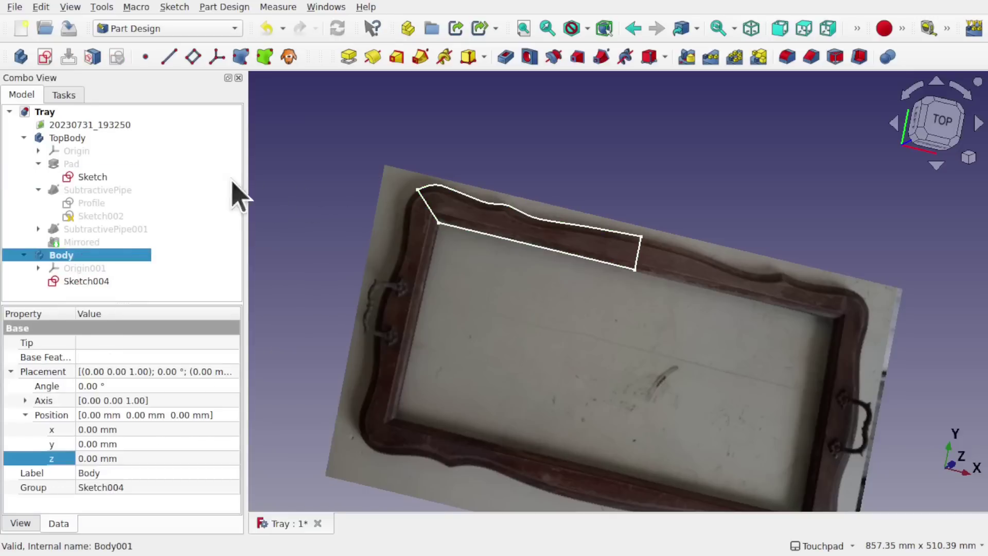
left_click(91, 180)
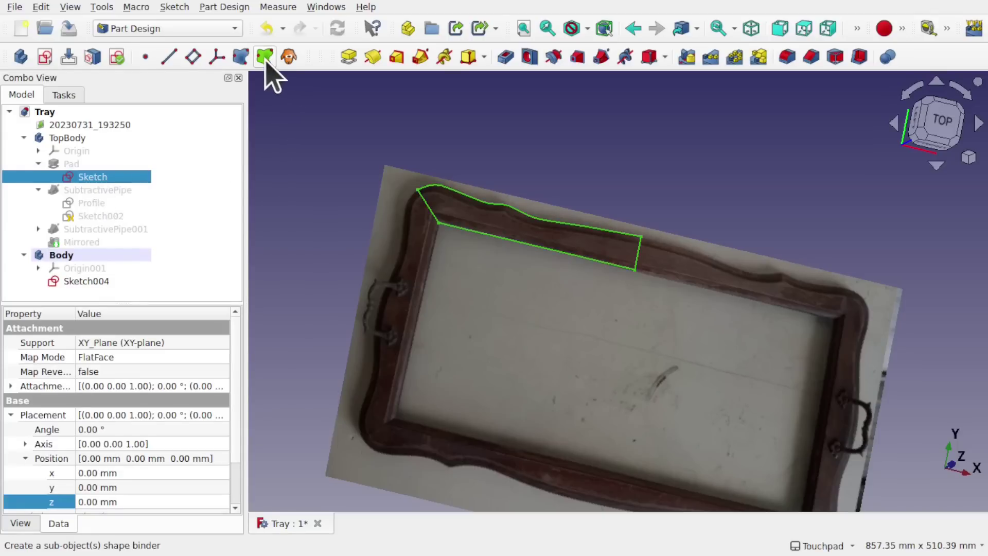
left_click(222, 7)
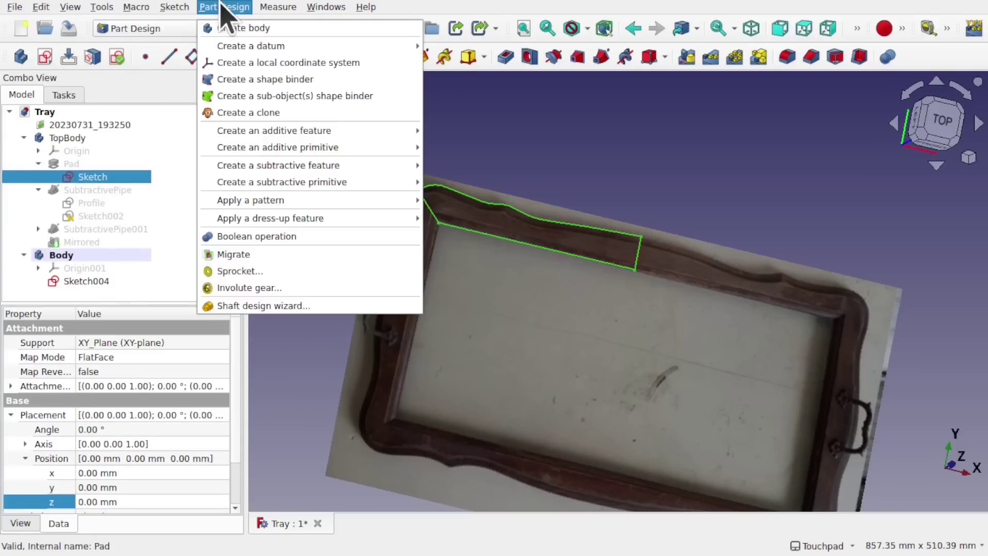
left_click(273, 94)
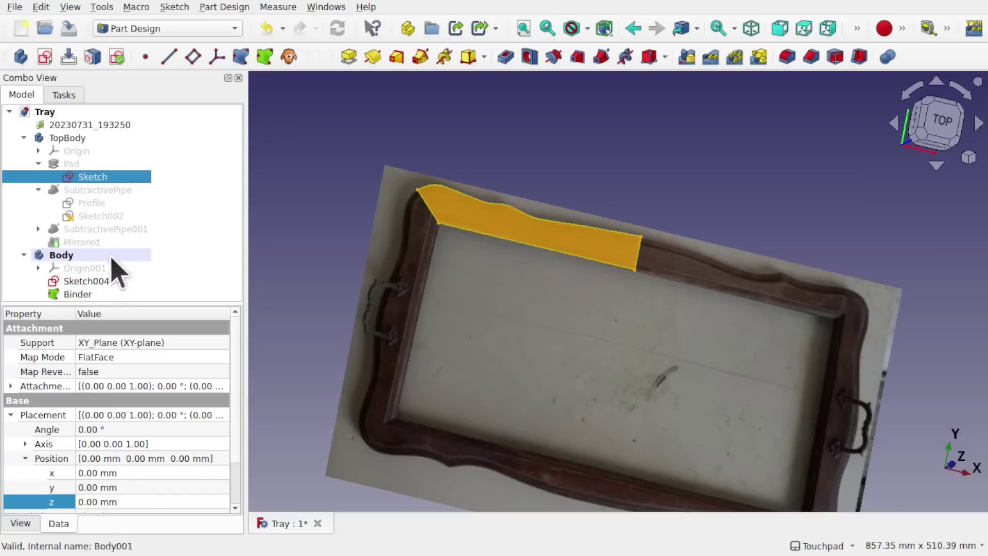
Step: Set the Binder's Make Face property to false
left_click(86, 297)
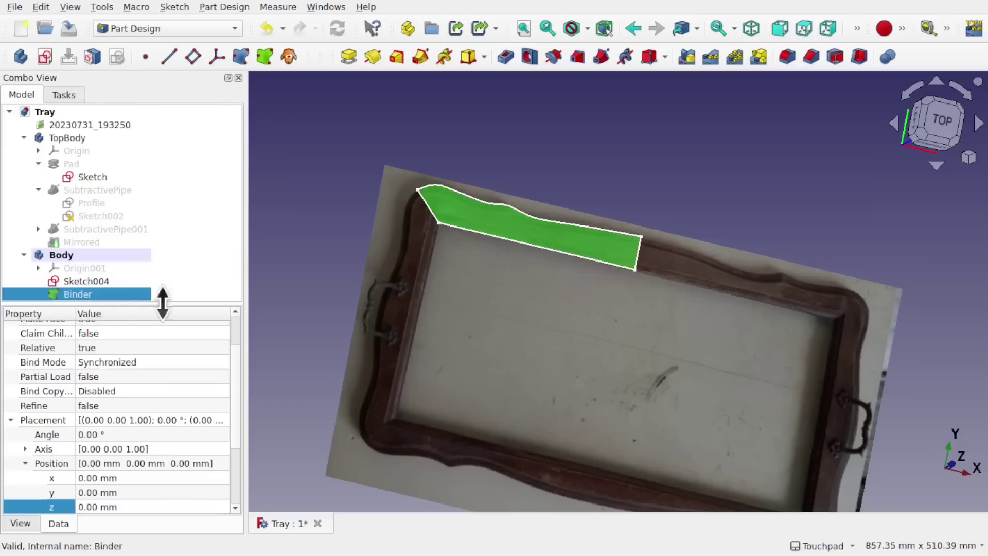
scroll(237, 373, "up", 2)
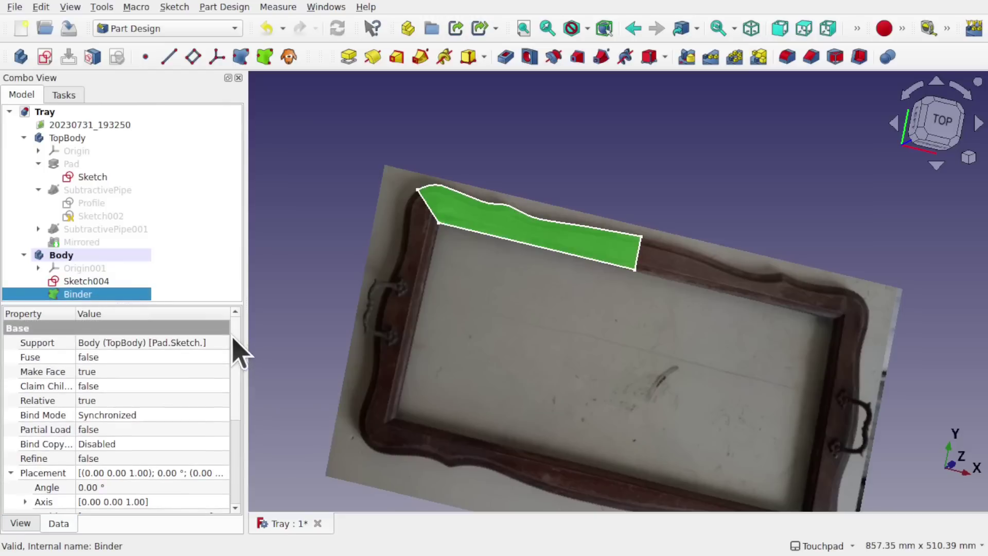
left_click(133, 374)
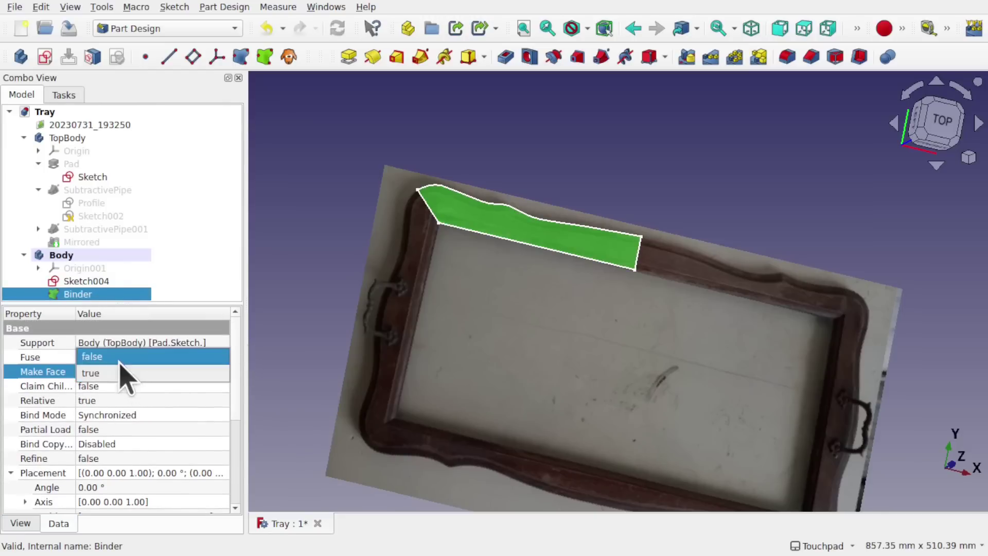
left_click(120, 360)
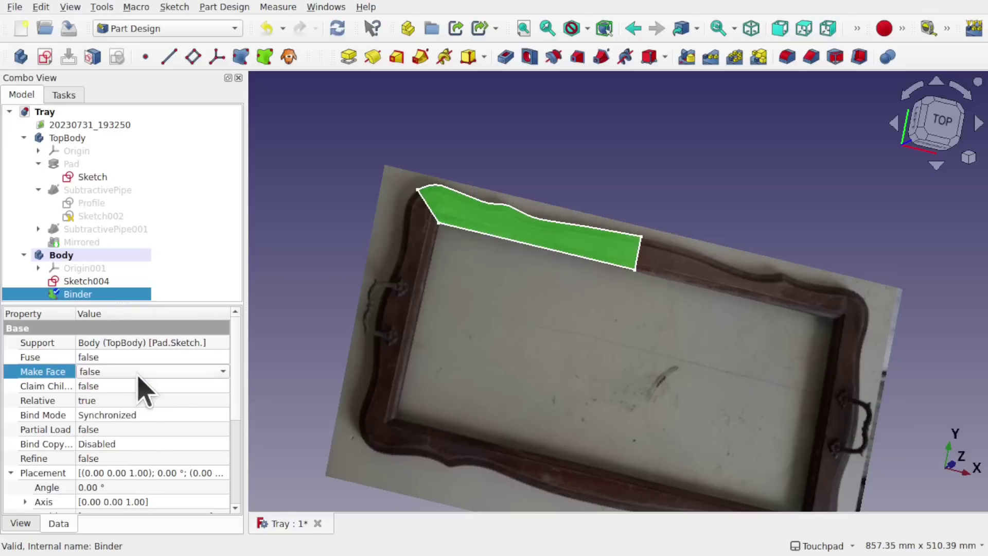
left_click(296, 283)
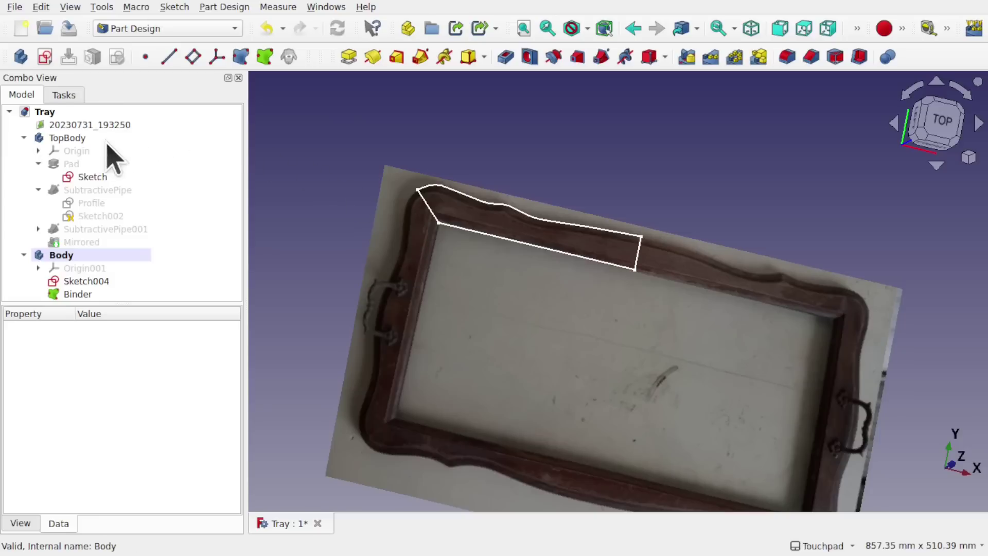
Step: Hide TopBody's Sketch and reopen Sketch004 of the new body for editing
left_click(96, 181)
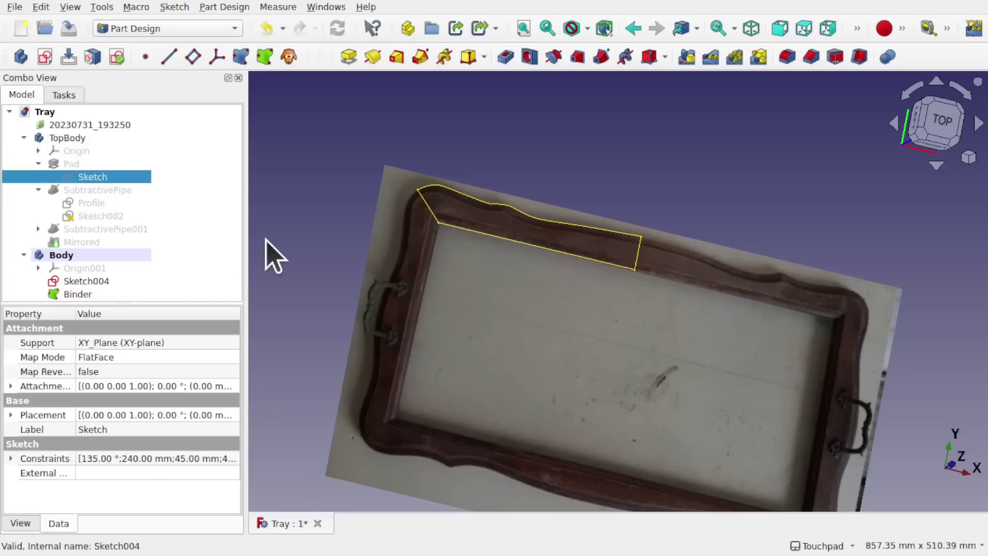
left_click(98, 282)
double_click(97, 281)
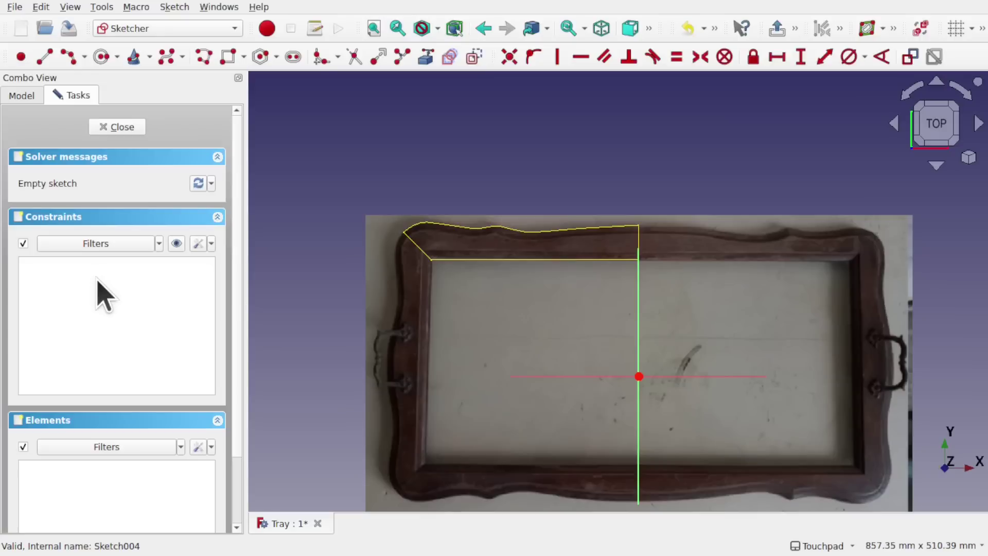
Step: Link the inner and outer mitre corner points of the Binder into the sketch as external geometry
scroll(457, 249, "up", 5)
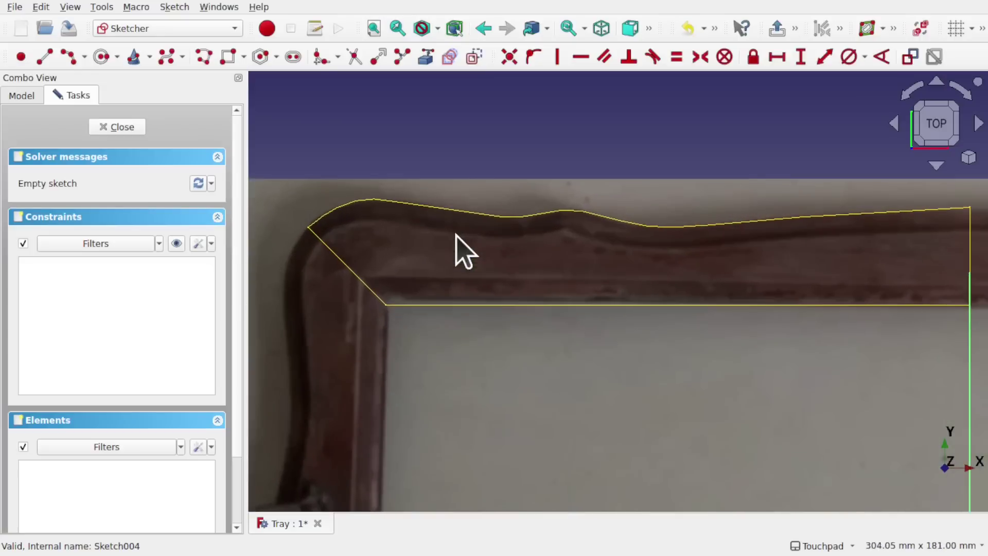
key("shift")
key("shift")
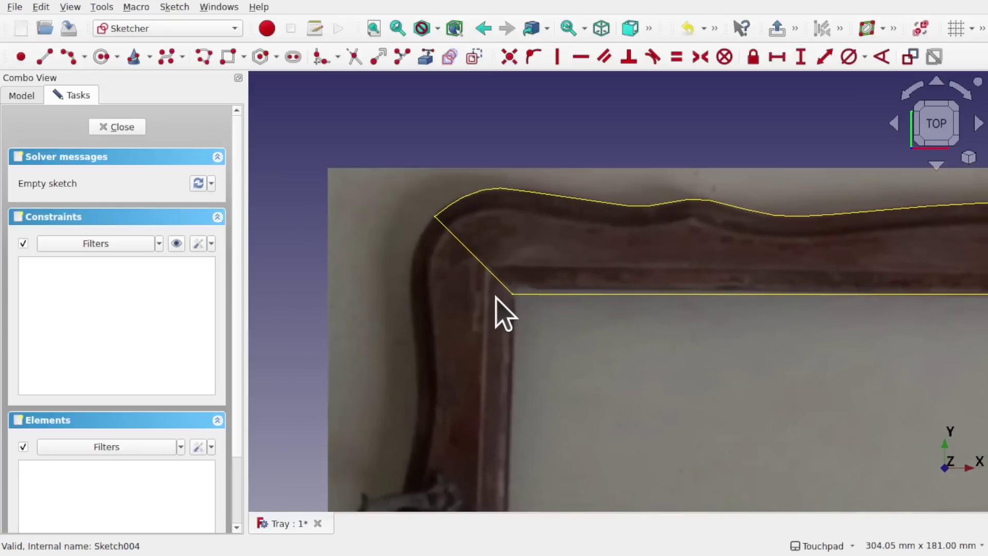
left_click(426, 57)
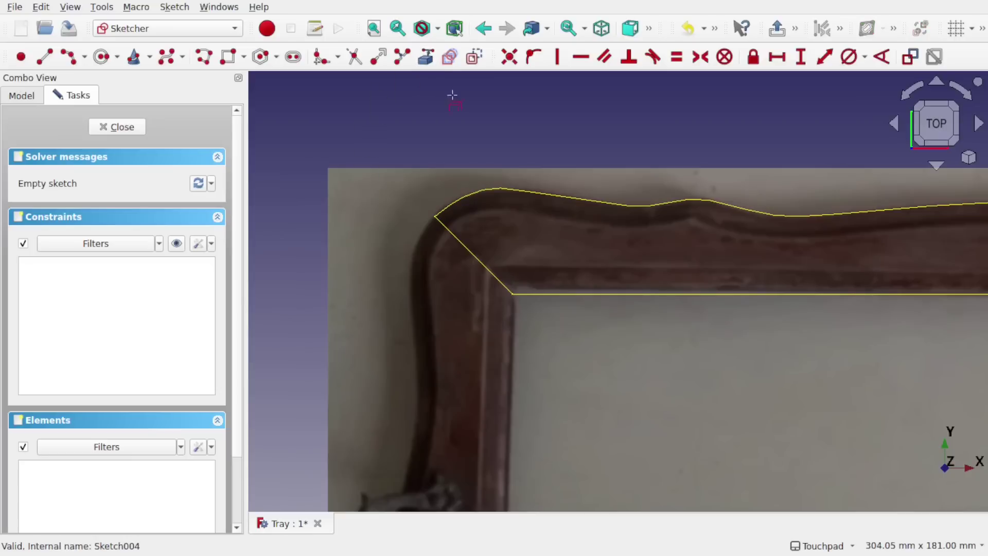
left_click(513, 294)
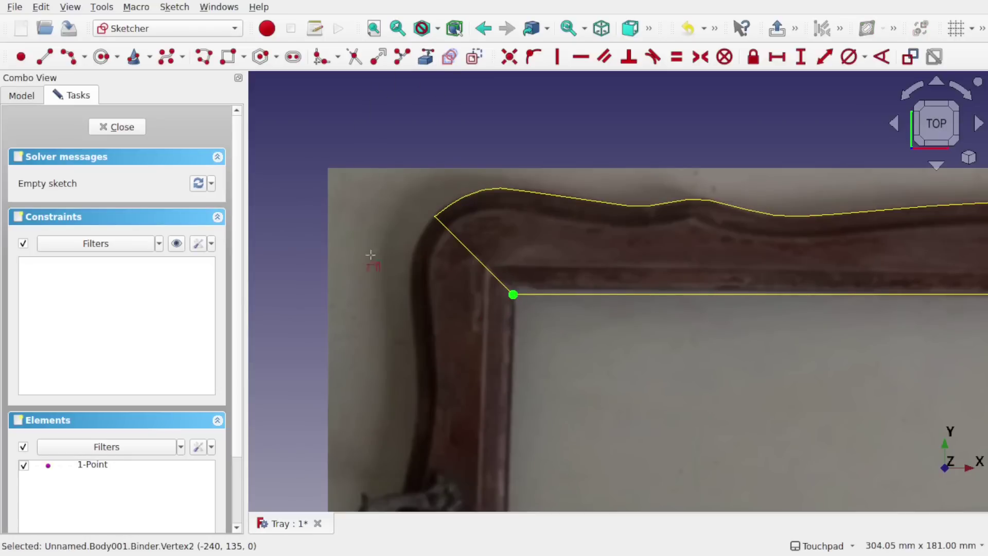
left_click(435, 216)
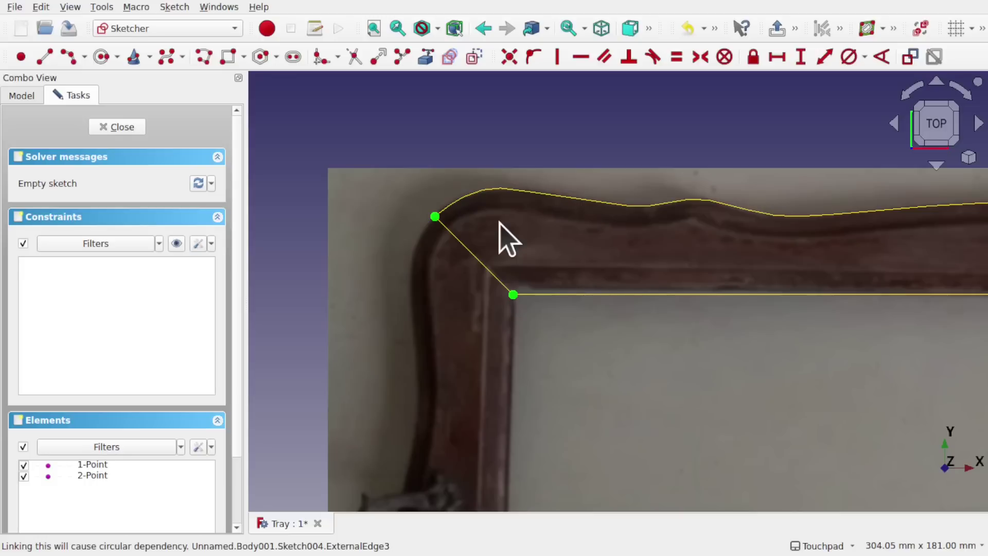
scroll(500, 332, "down", 4)
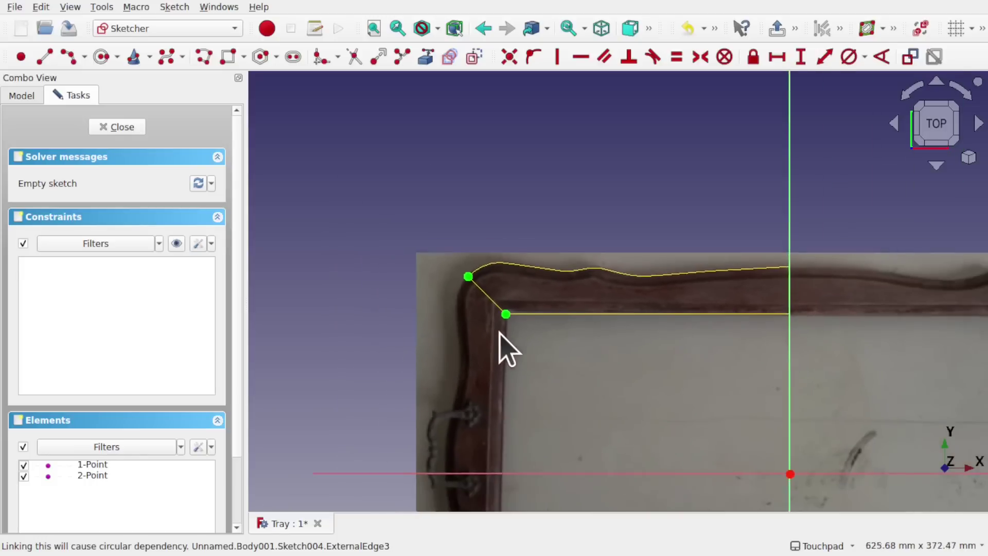
middle_click_drag(521, 398, 525, 308, "shift")
scroll(481, 308, "up", 4)
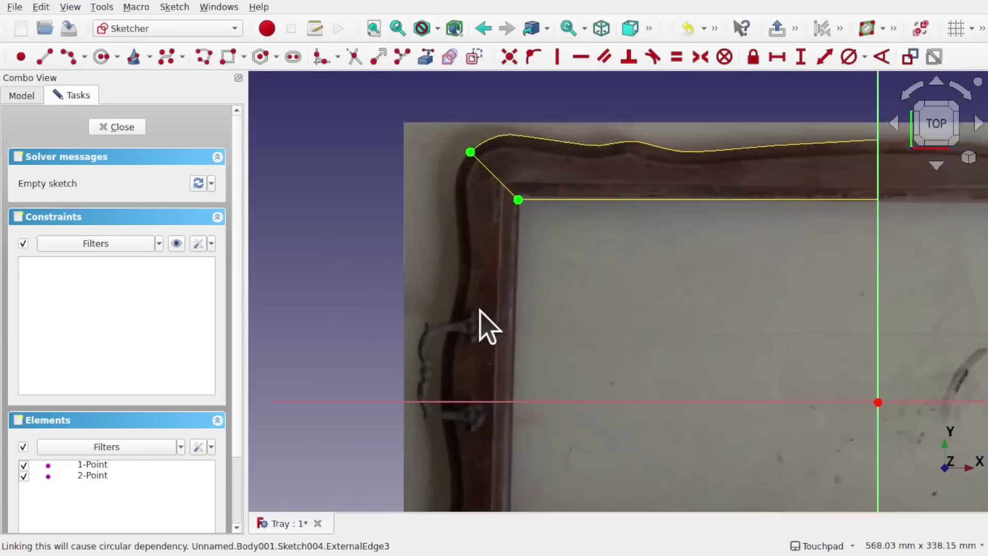
Step: Draw a polyline from the inner mitre corner vertically to the horizontal axis, then along the axis to the rail's outer edge at about x = -291 mm
scroll(480, 309, "down", 1)
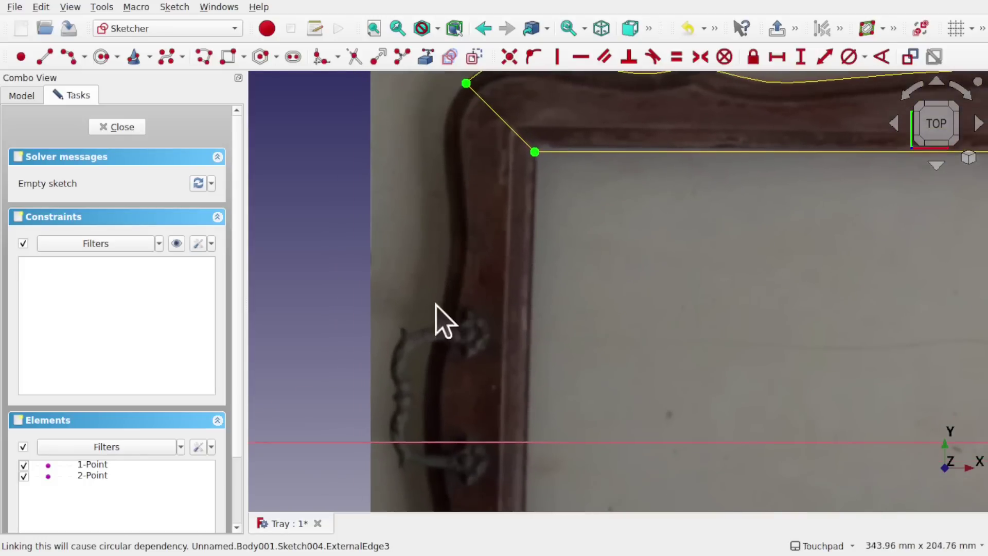
left_click(204, 56)
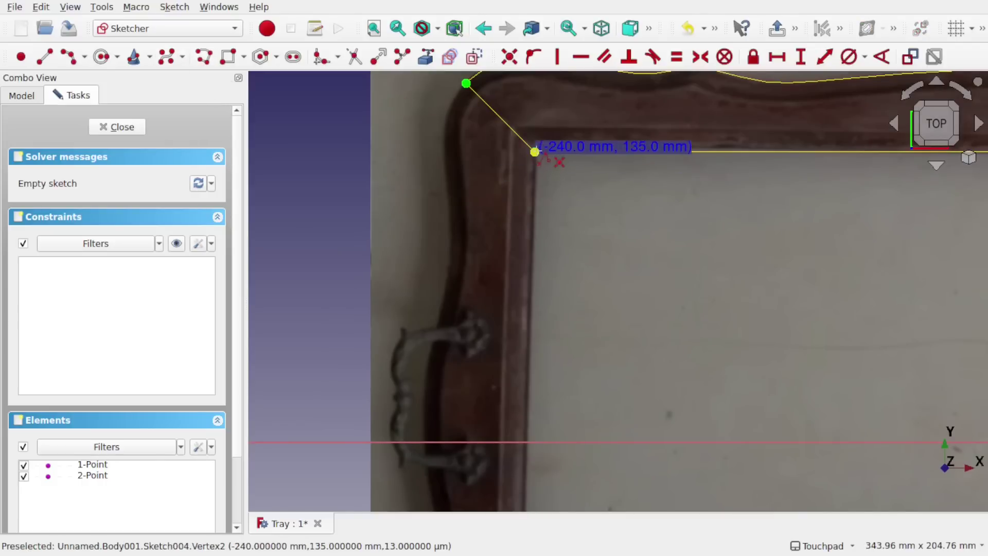
left_click(534, 152)
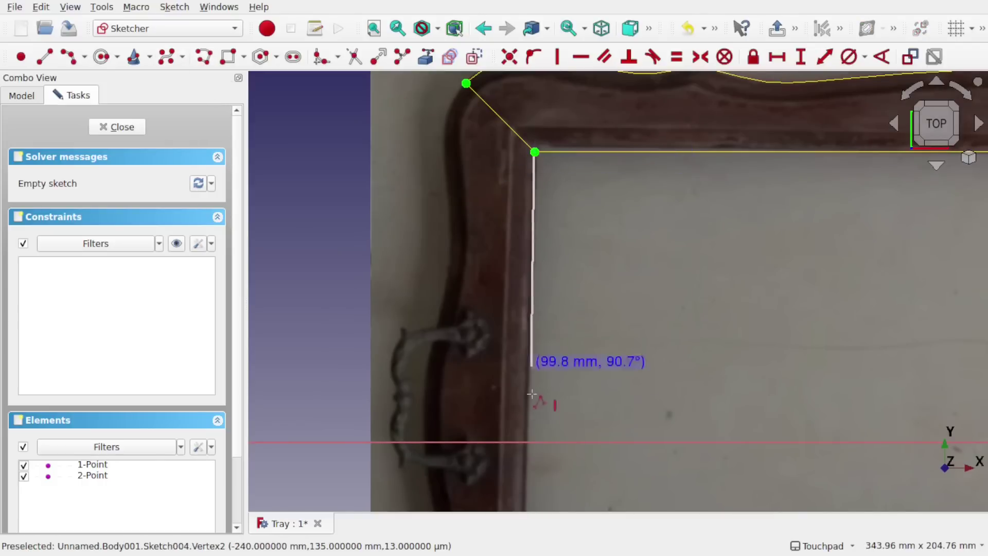
left_click(534, 442)
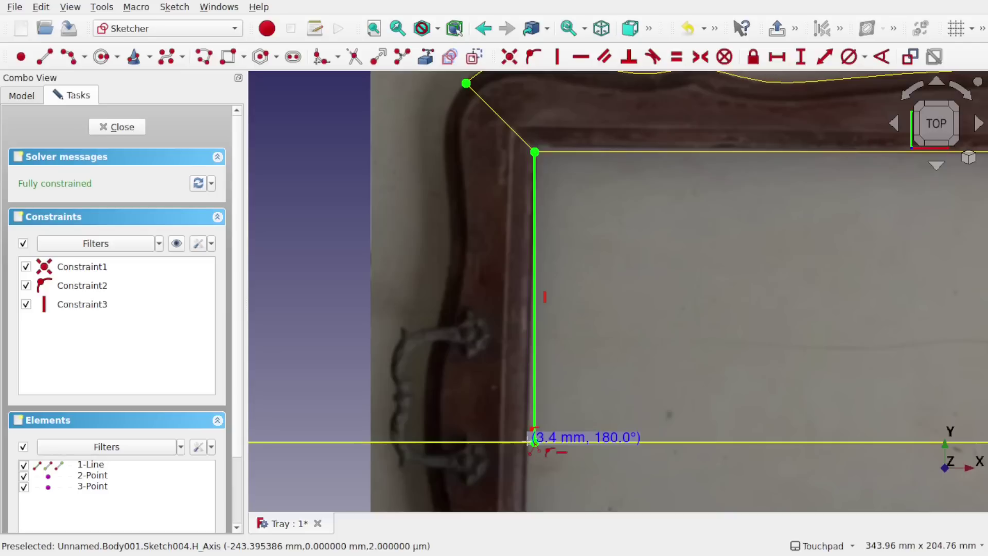
left_click(425, 442)
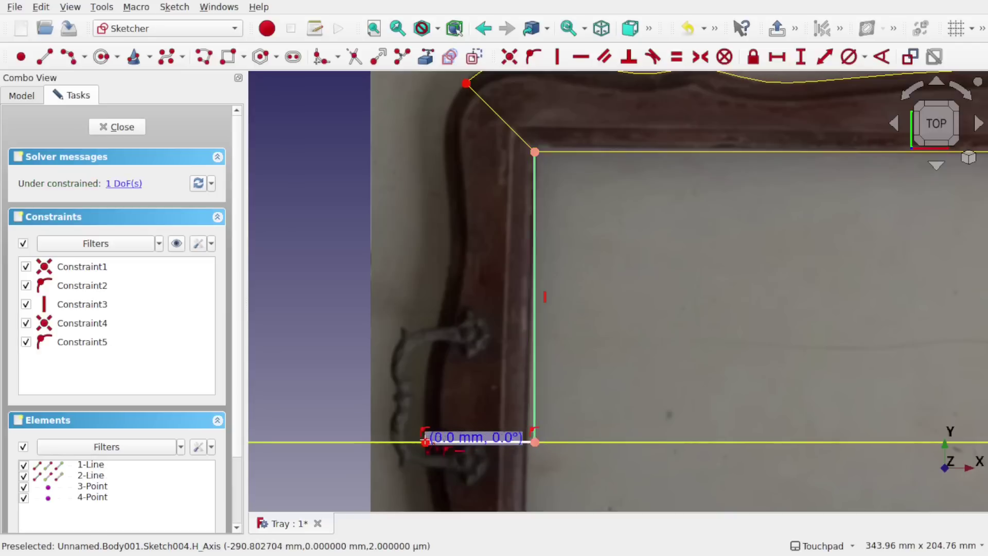
right_click(456, 400)
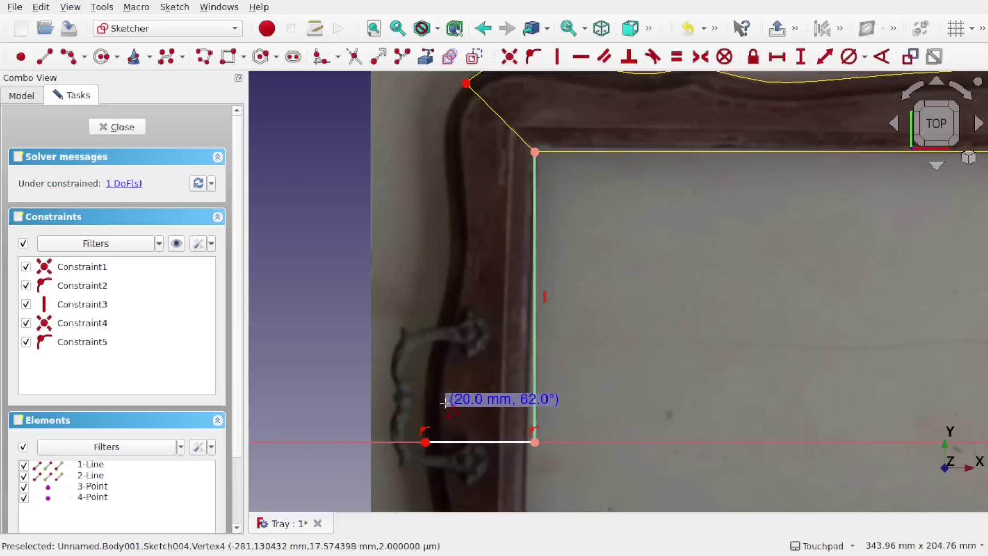
Step: Draw the mitre line between the outer and inner corner points of the side rail profile
left_click(466, 82)
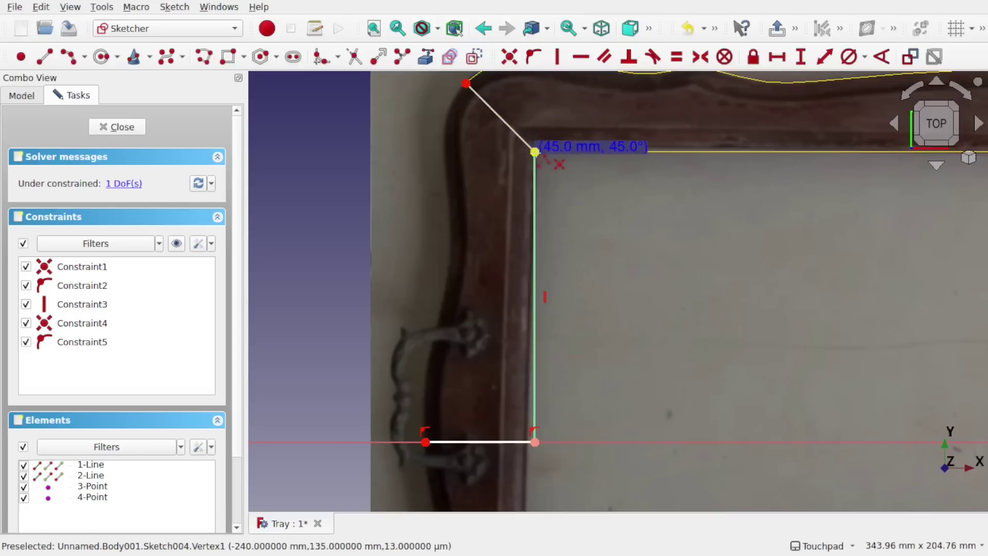
left_click(535, 152)
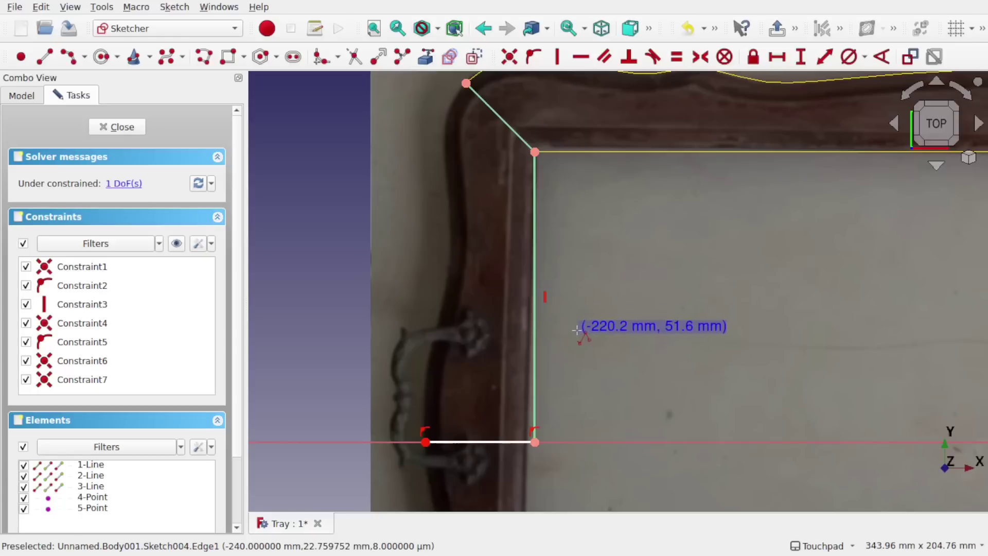
key("Escape")
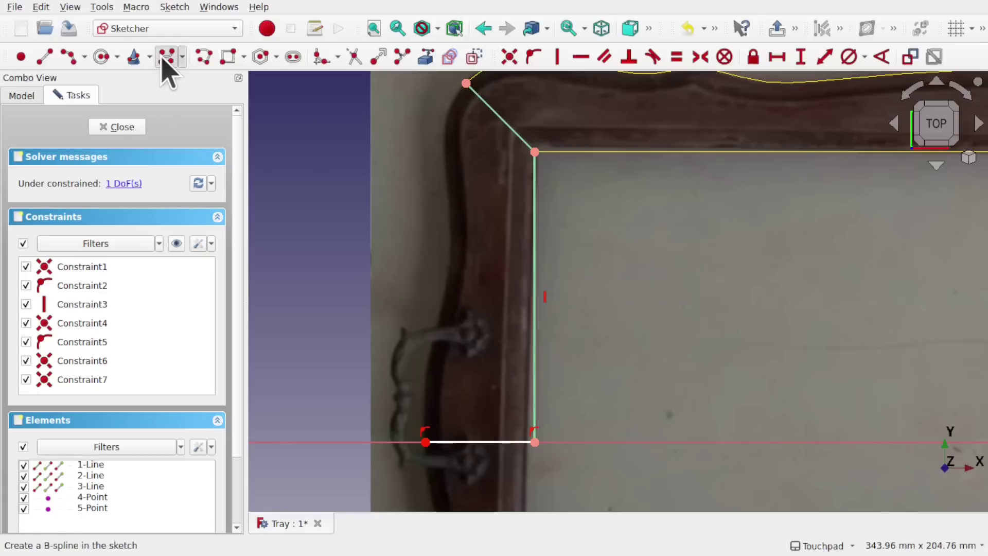
Step: Trace the side rail's wavy outer edge with a B-spline from the axis line's outer end to the outer mitre corner
left_click(164, 58)
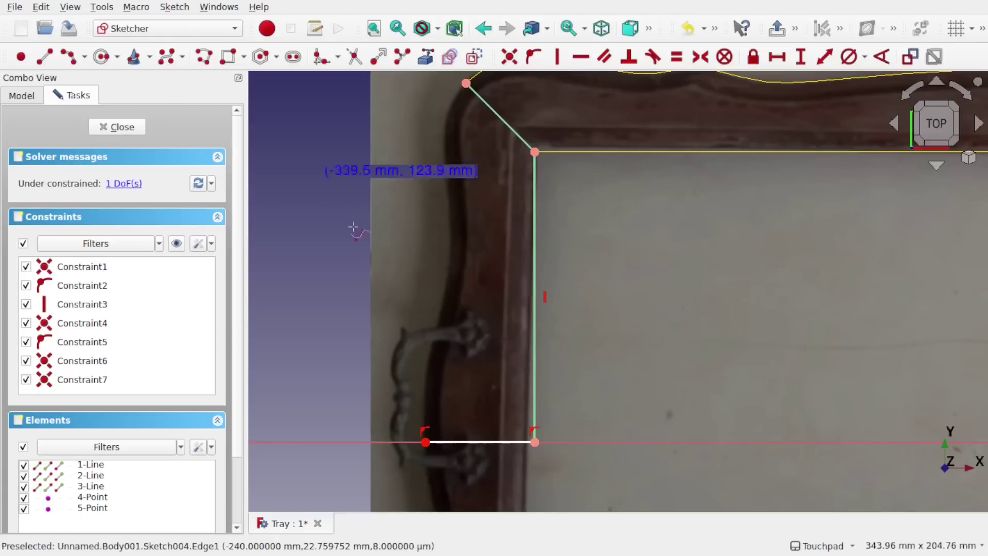
left_click(425, 442)
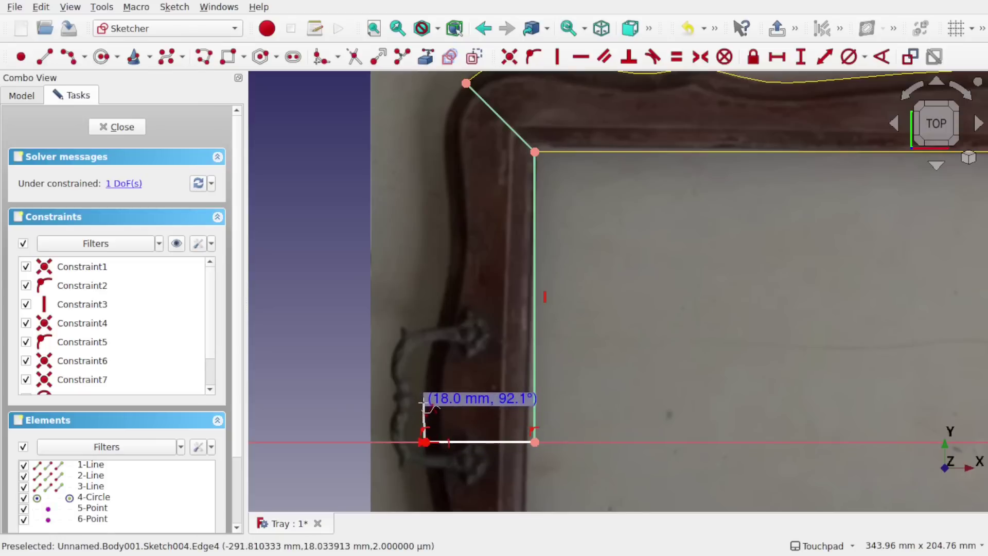
left_click(424, 403)
left_click(431, 355)
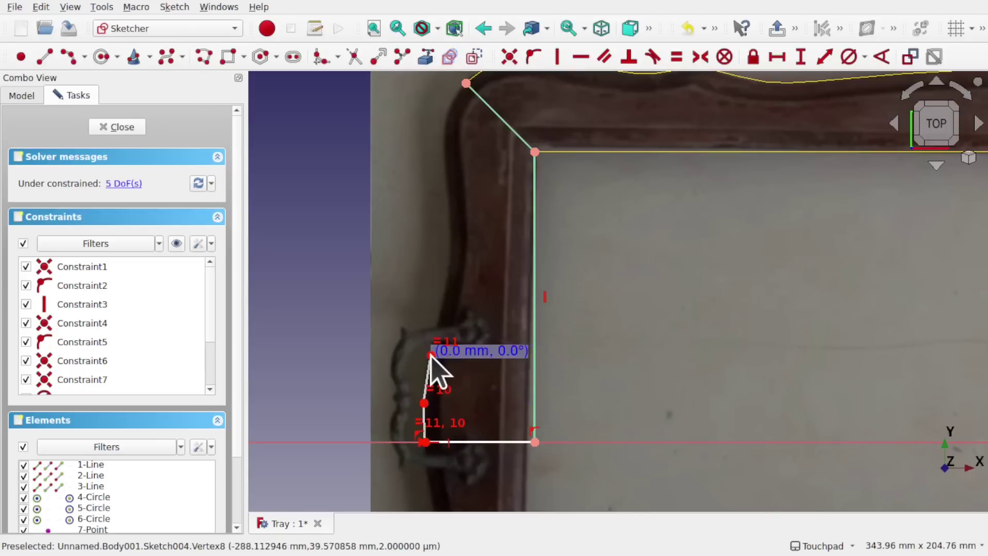
left_click(443, 303)
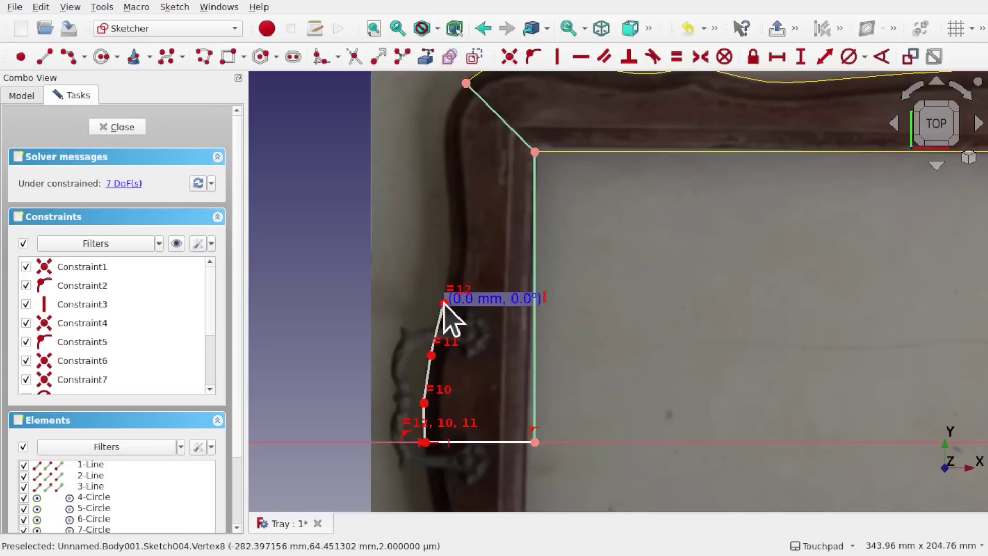
left_click(454, 256)
left_click(451, 212)
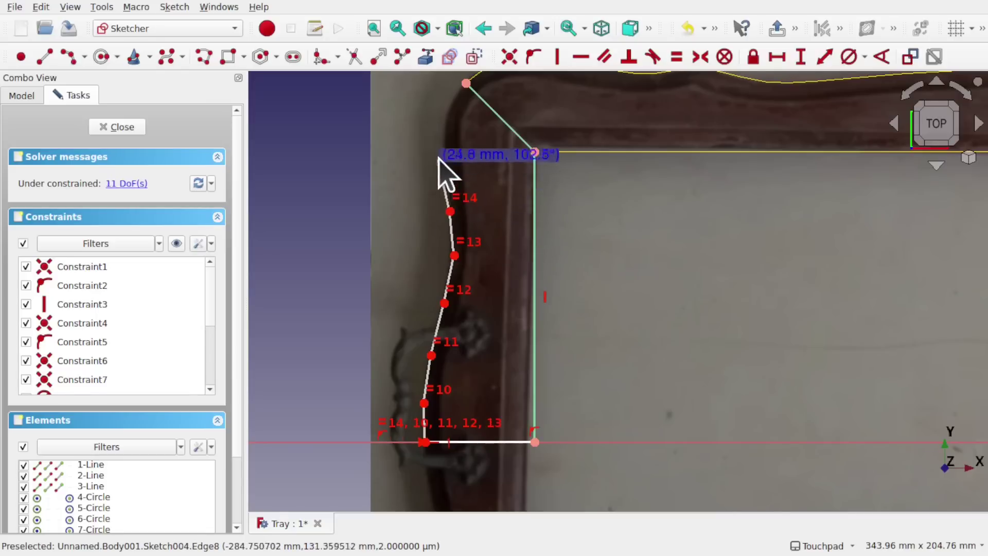
left_click(443, 153)
left_click(446, 113)
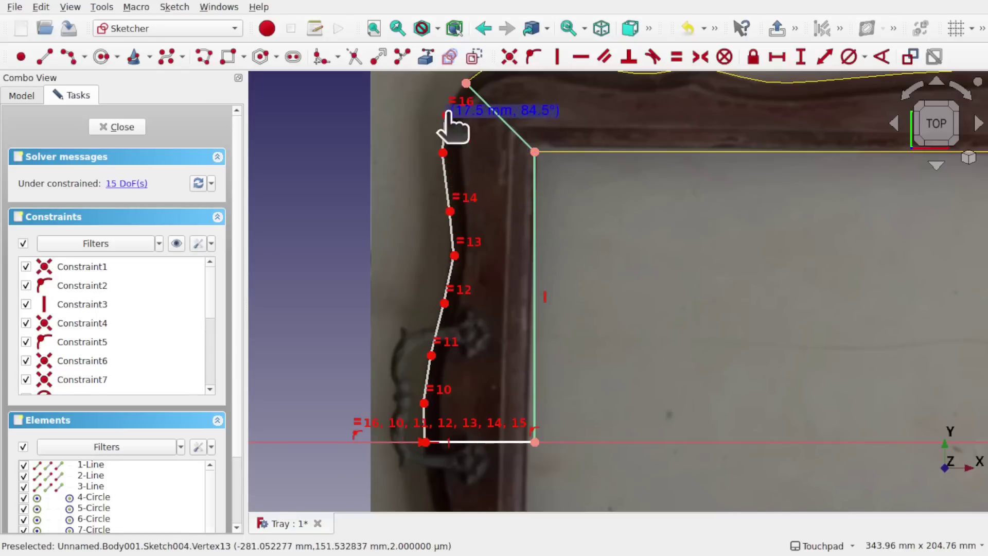
left_click(466, 83)
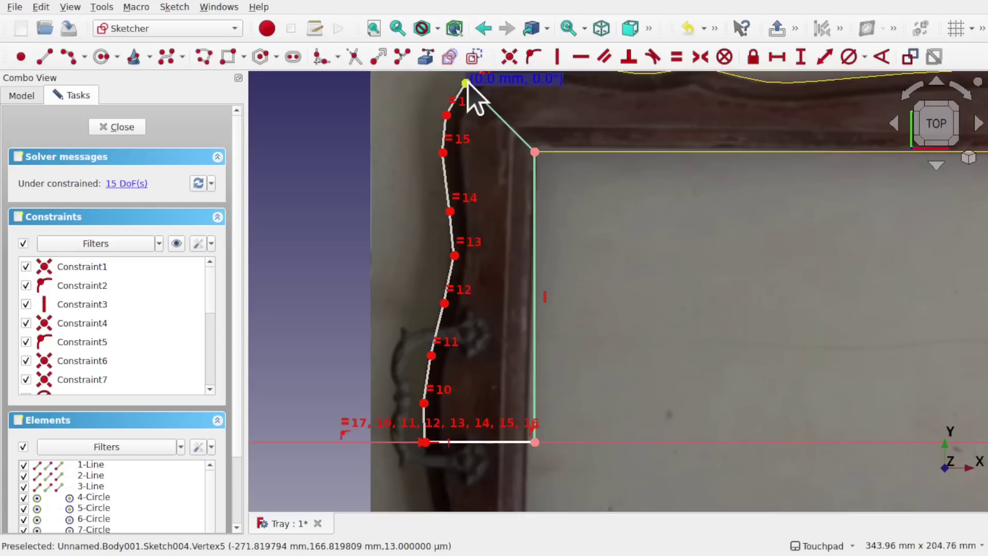
right_click(543, 106)
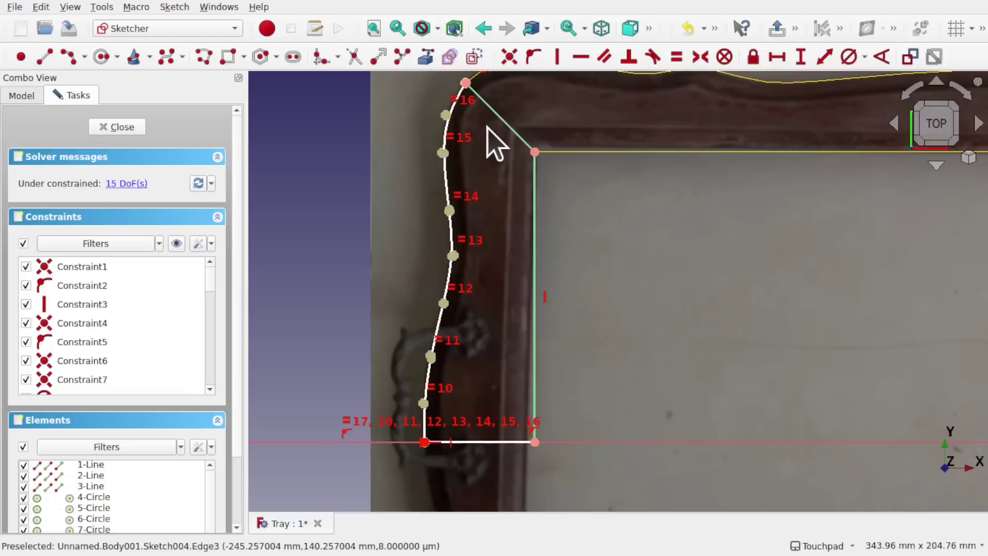
Step: Move the B-spline control point nearest the outer mitre corner slightly outward so the curve follows the rounded corner in the photo
scroll(435, 188, "up", 5)
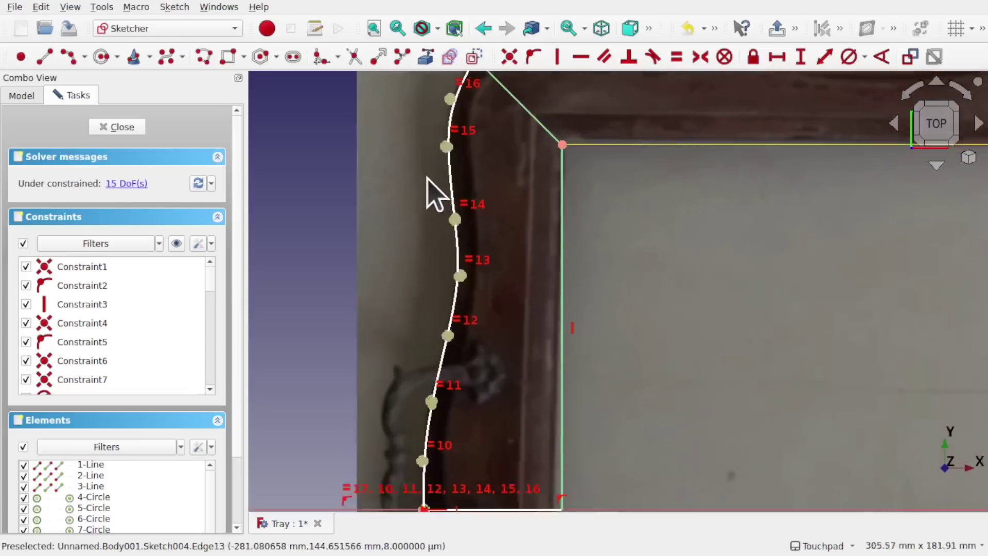
scroll(435, 191, "down", 6)
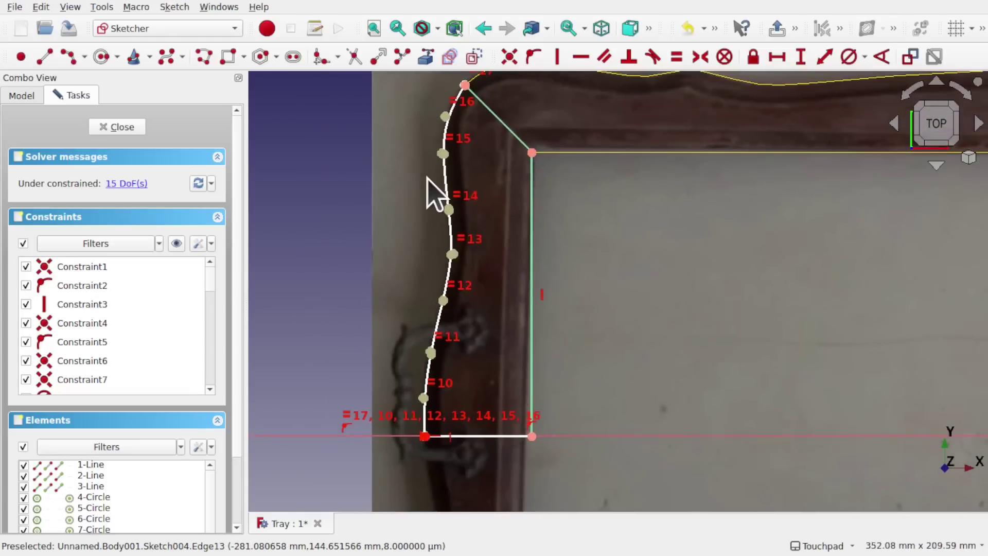
scroll(486, 221, "up", 6)
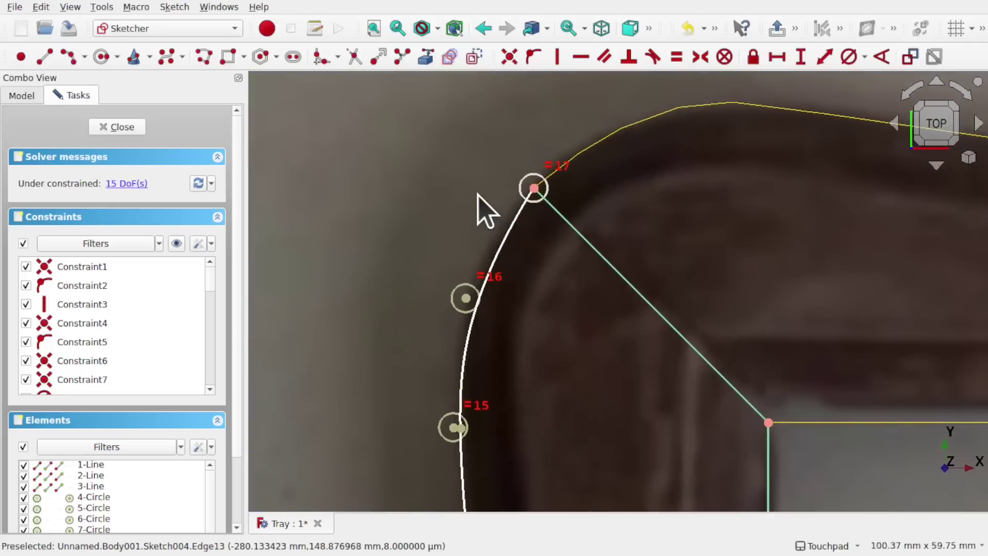
left_click_drag(467, 298, 452, 282)
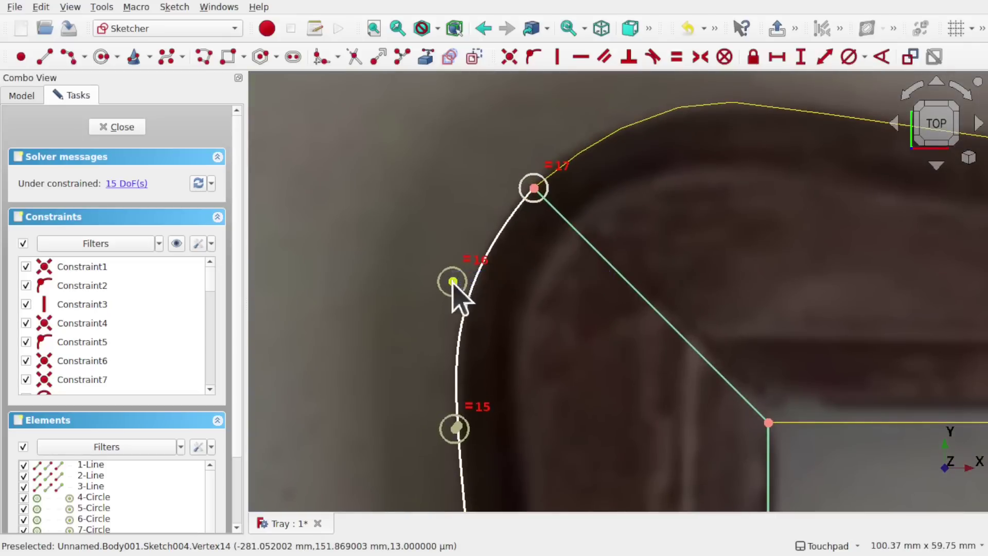
scroll(535, 315, "down", 3)
scroll(543, 332, "down", 1)
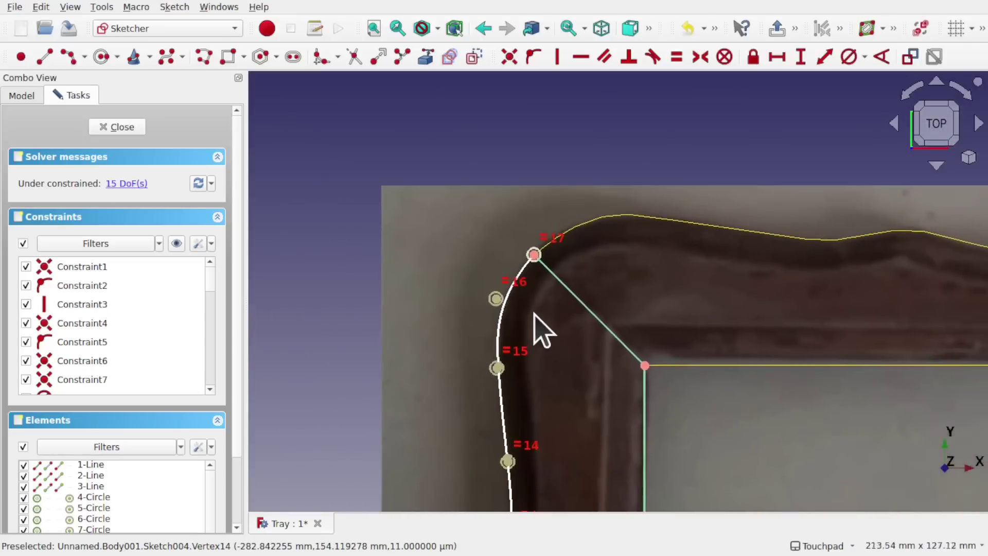
scroll(543, 332, "up", 1)
scroll(633, 265, "up", 2)
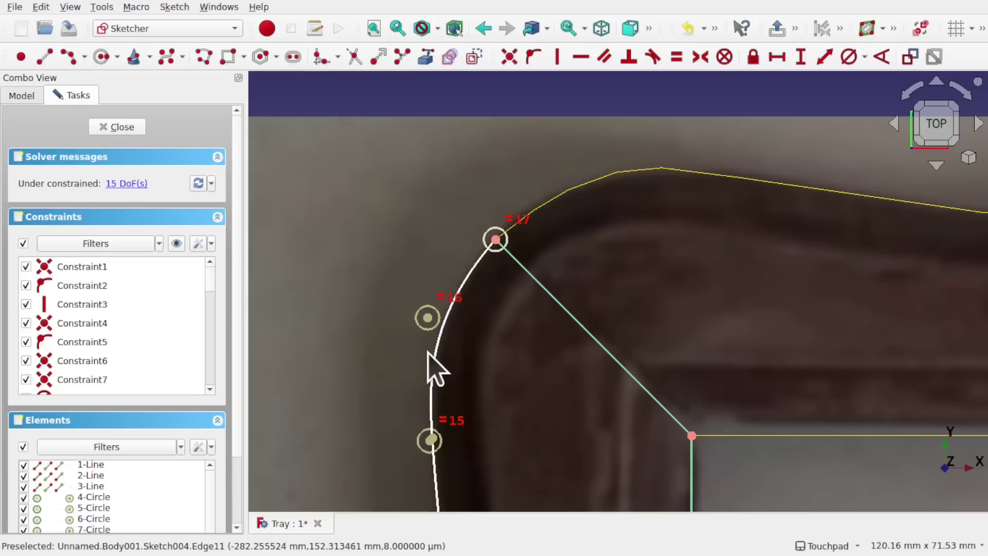
scroll(569, 286, "down", 3)
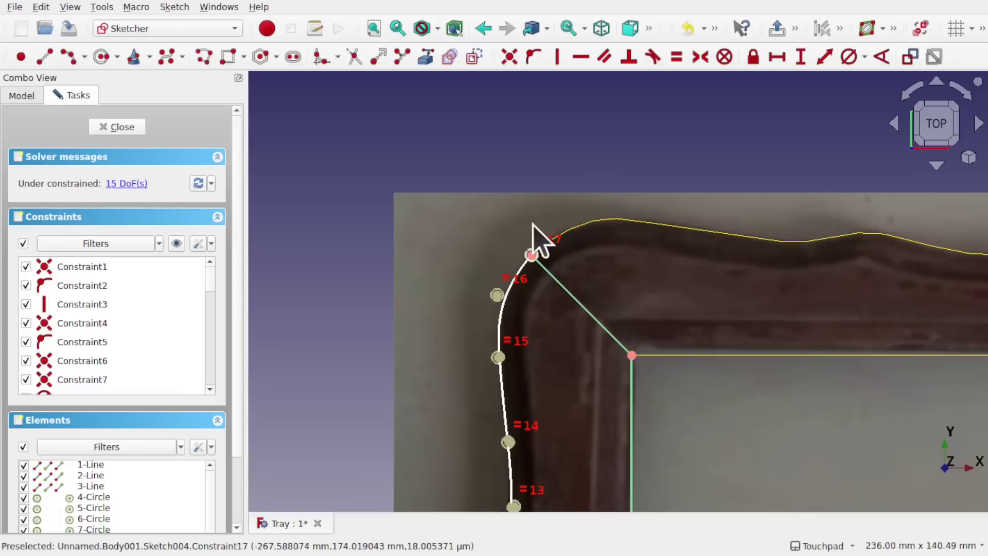
Step: Link the Binder's outer curve of the top rail into the sketch as external geometry
scroll(576, 235, "up", 8)
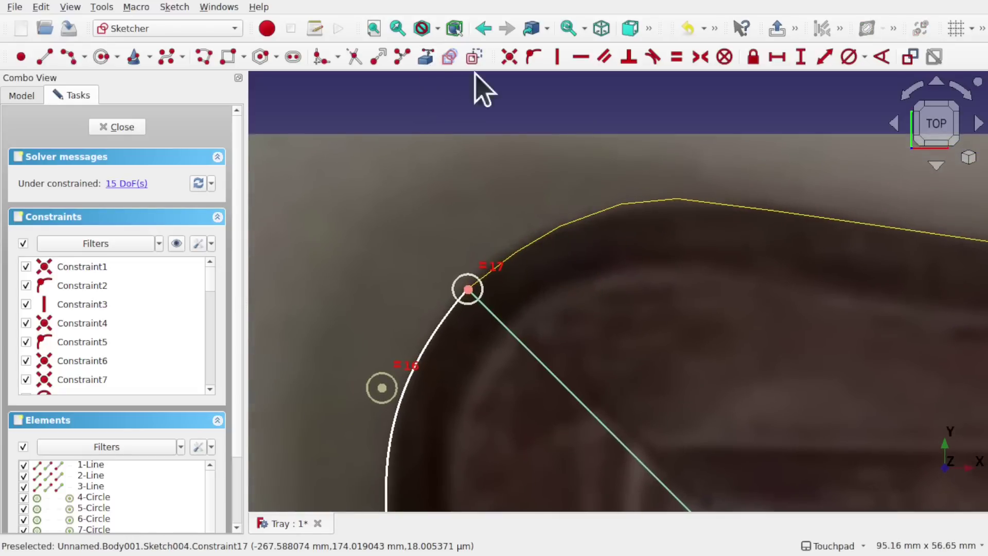
left_click(596, 213)
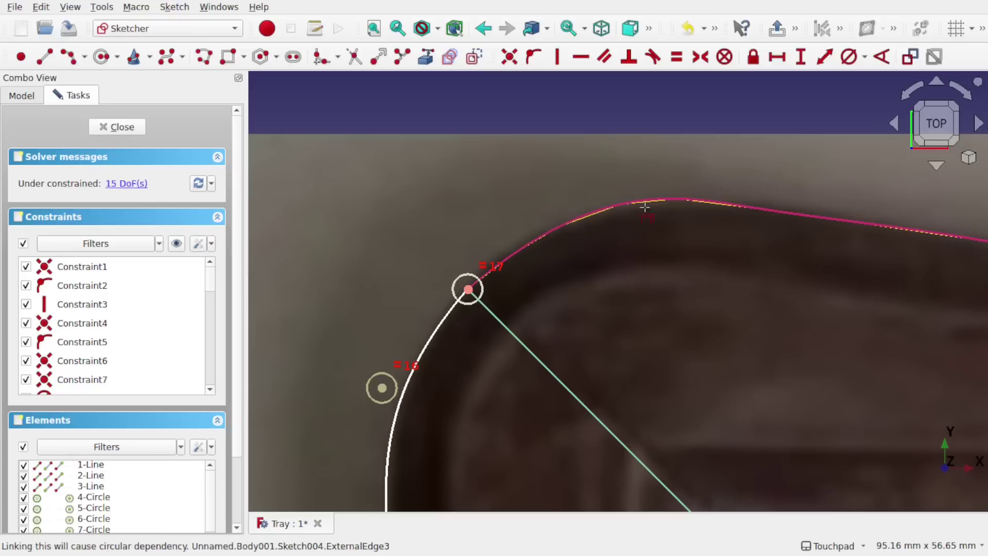
scroll(574, 280, "up", 2)
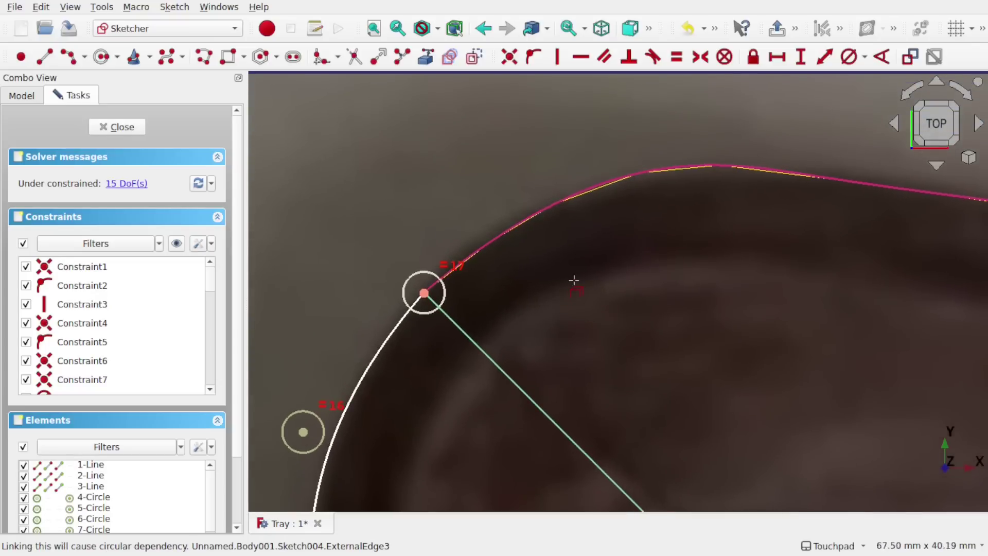
scroll(574, 280, "down", 4)
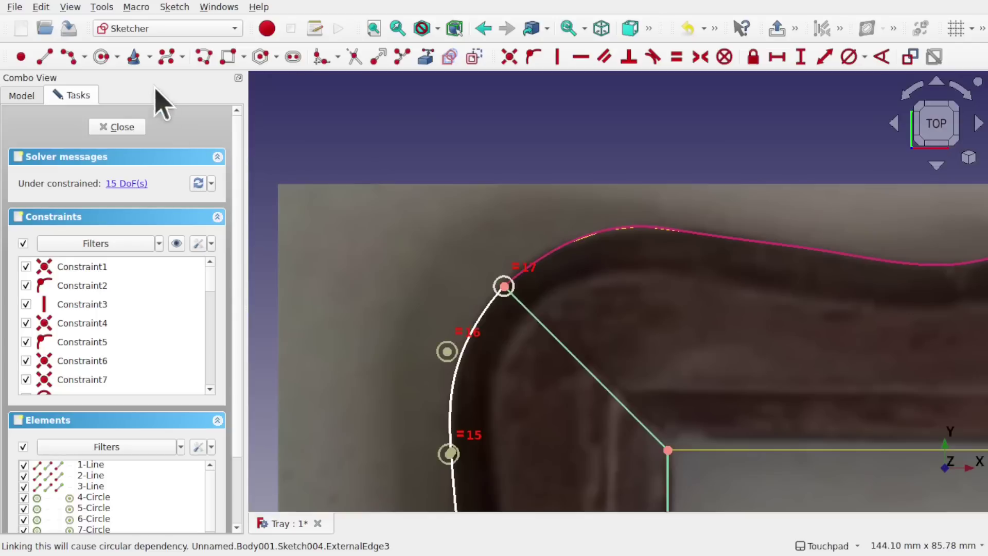
Step: Draw a short three-point B-spline from the outer mitre corner, running close along the top rail's linked outer curve
left_click(166, 56)
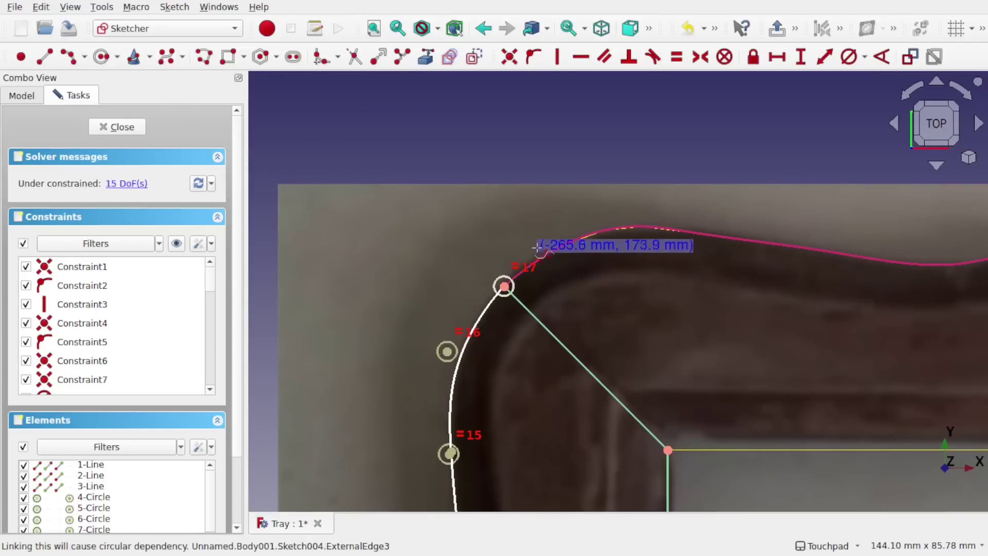
scroll(538, 242, "up", 4)
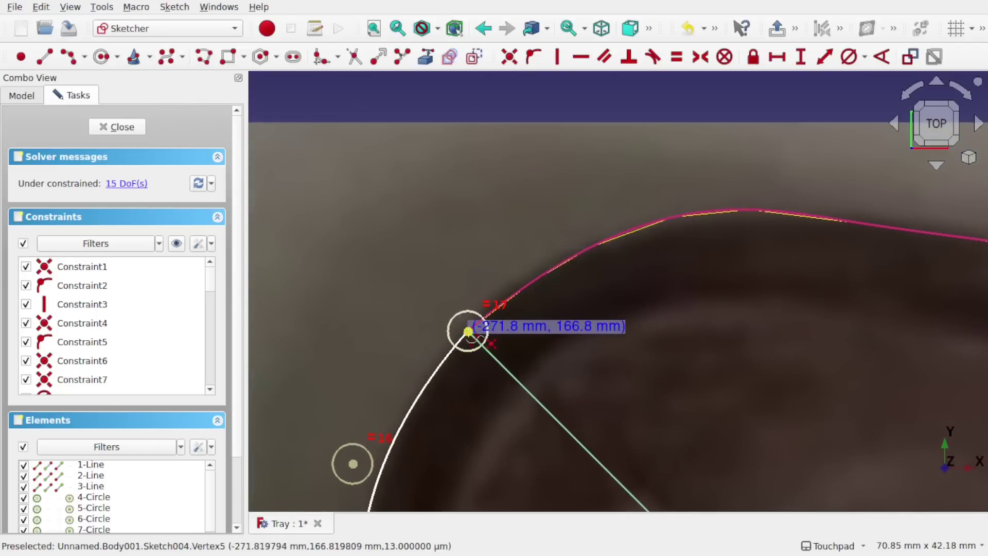
left_click(469, 331)
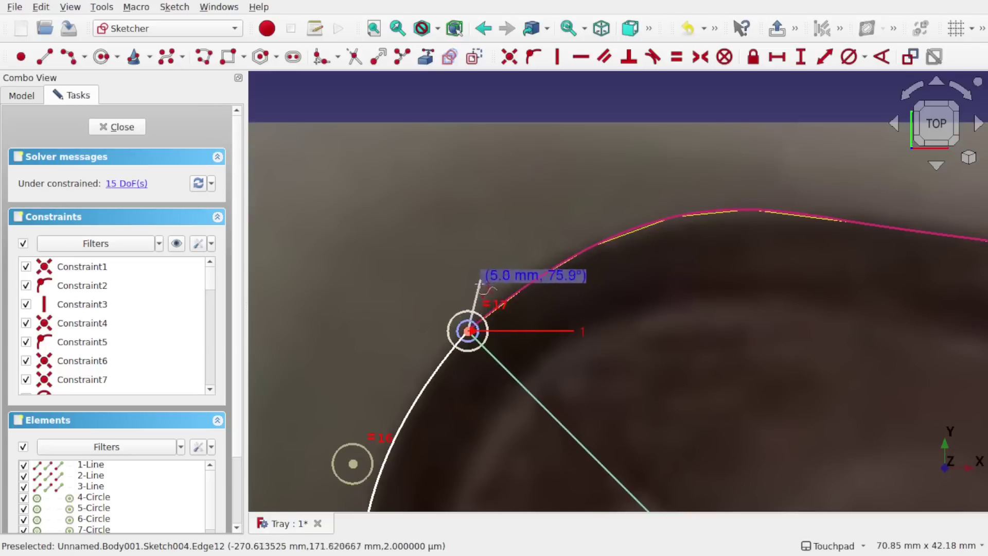
left_click(520, 275)
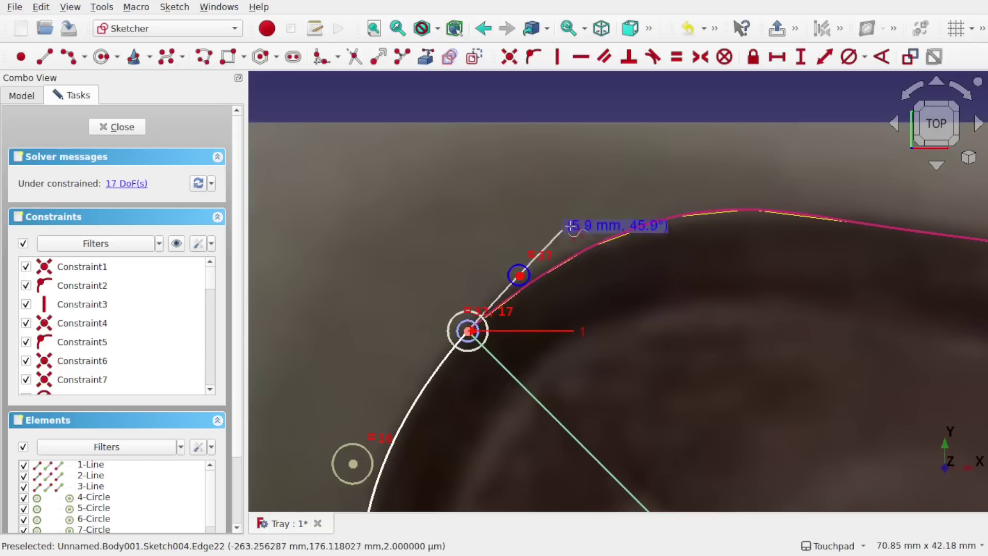
left_click(622, 224)
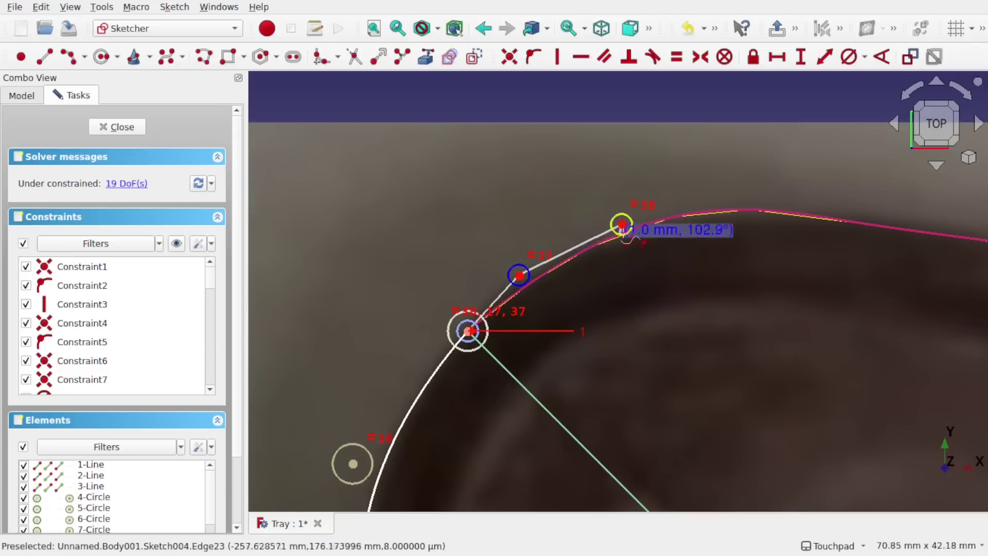
right_click(623, 226)
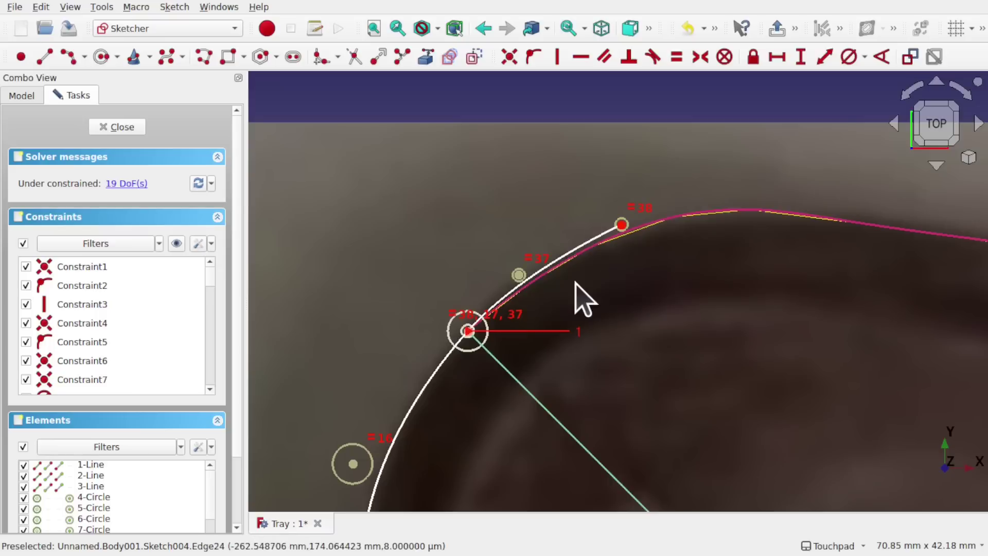
scroll(553, 300, "up", 5)
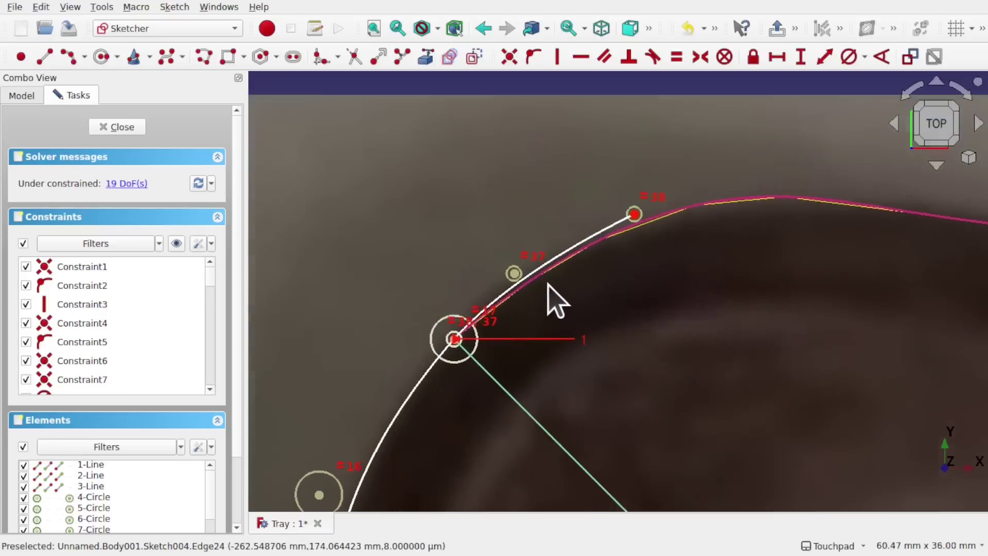
Step: Constrain the short B-spline's free end onto the top rail's linked outer curve and move its middle control point slightly outward
left_click(677, 185)
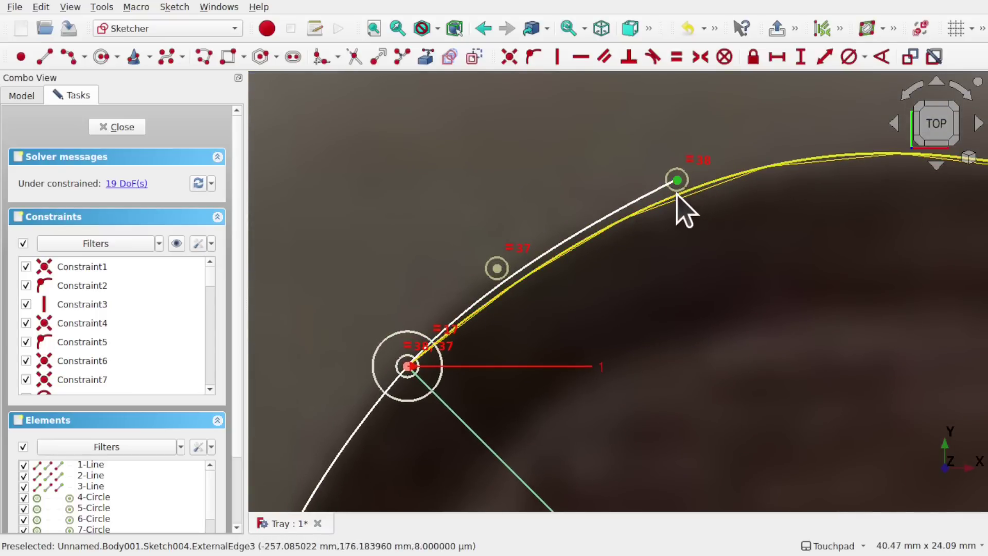
left_click(677, 194)
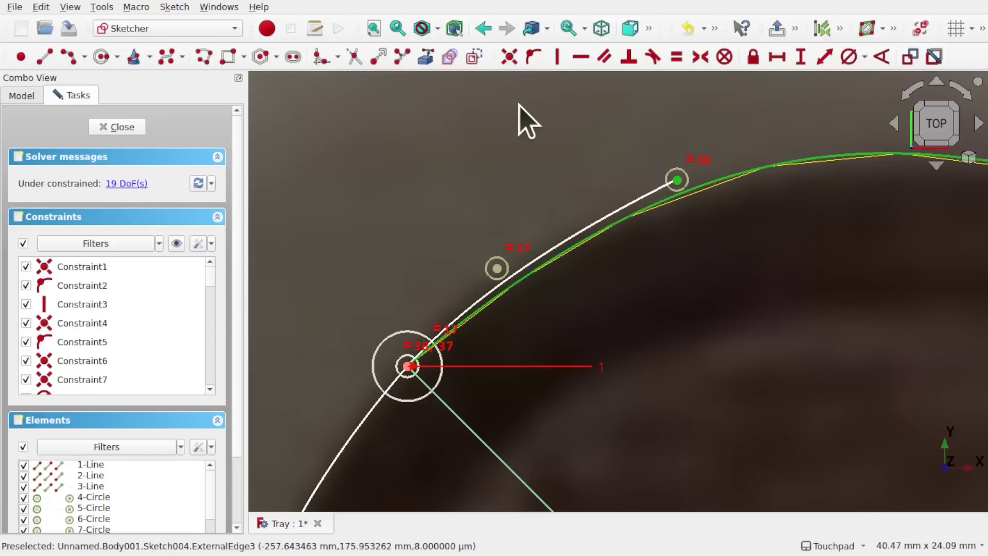
left_click(534, 56)
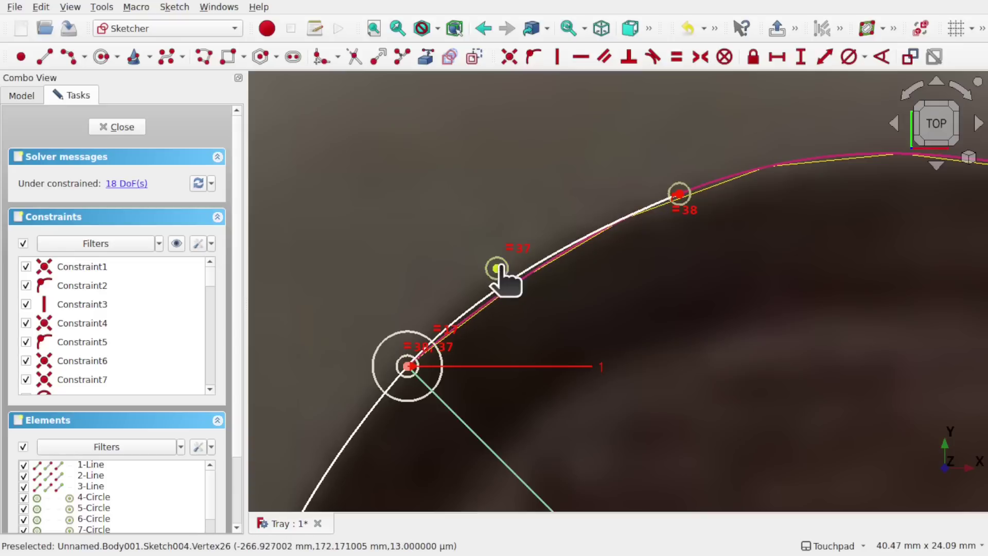
left_click_drag(498, 269, 508, 247)
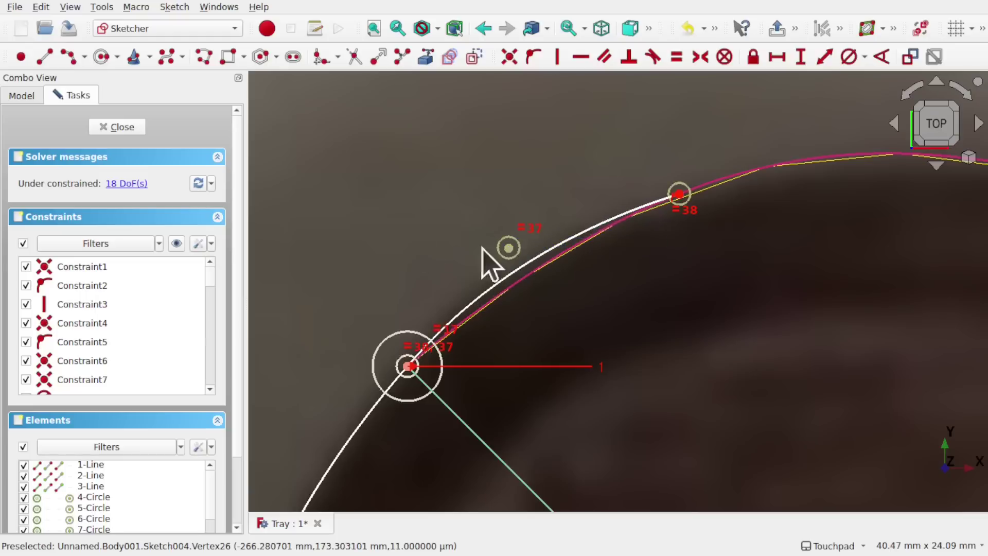
Step: Place a point on the short B-spline near the mitre corner and constrain it onto the top rail's linked outer curve
left_click(21, 57)
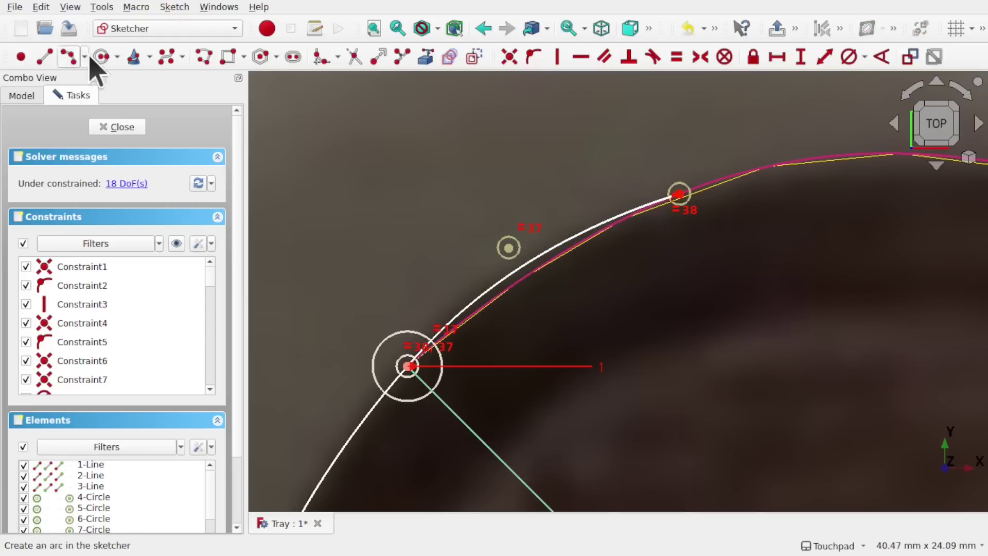
left_click(490, 288)
scroll(489, 291, "up", 2)
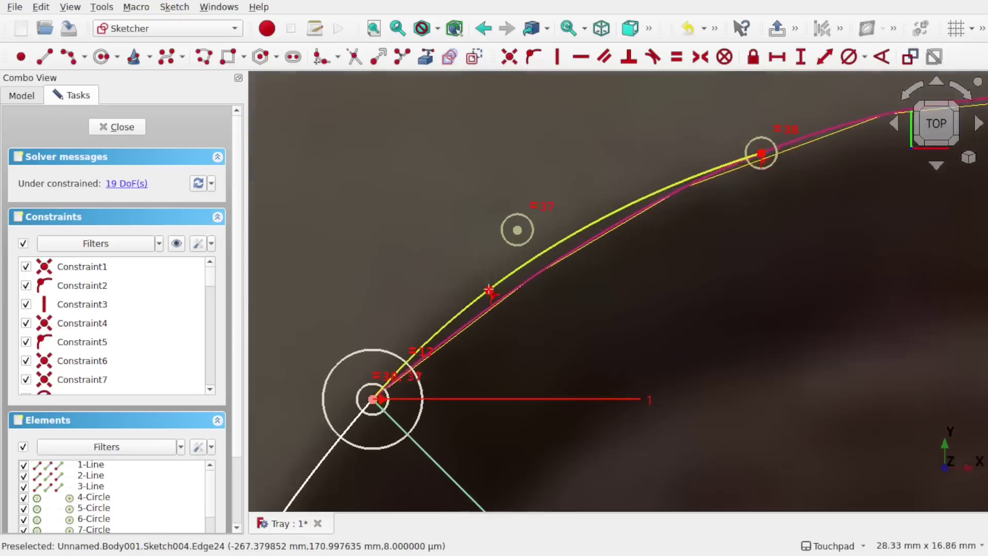
right_click(490, 291)
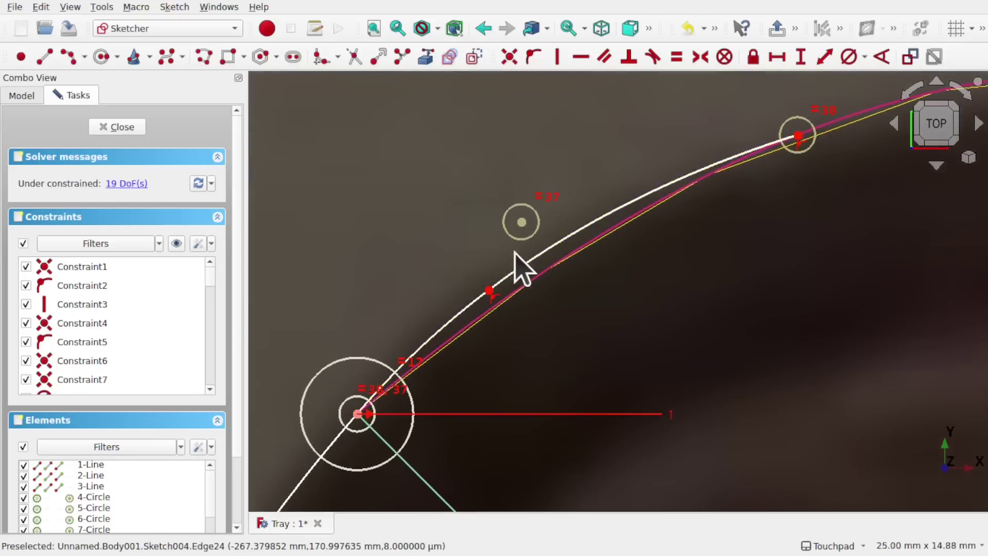
left_click(489, 291)
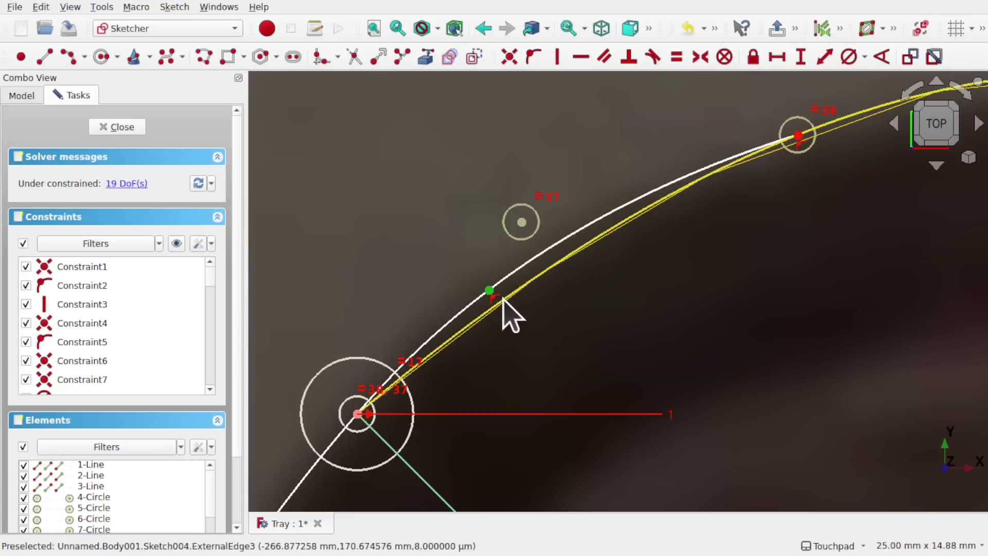
left_click(503, 298)
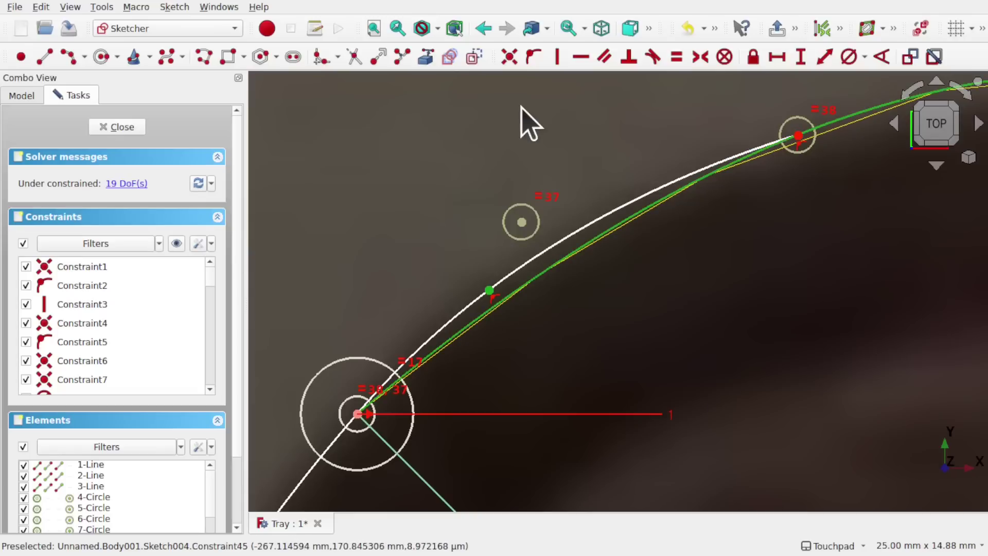
left_click(533, 56)
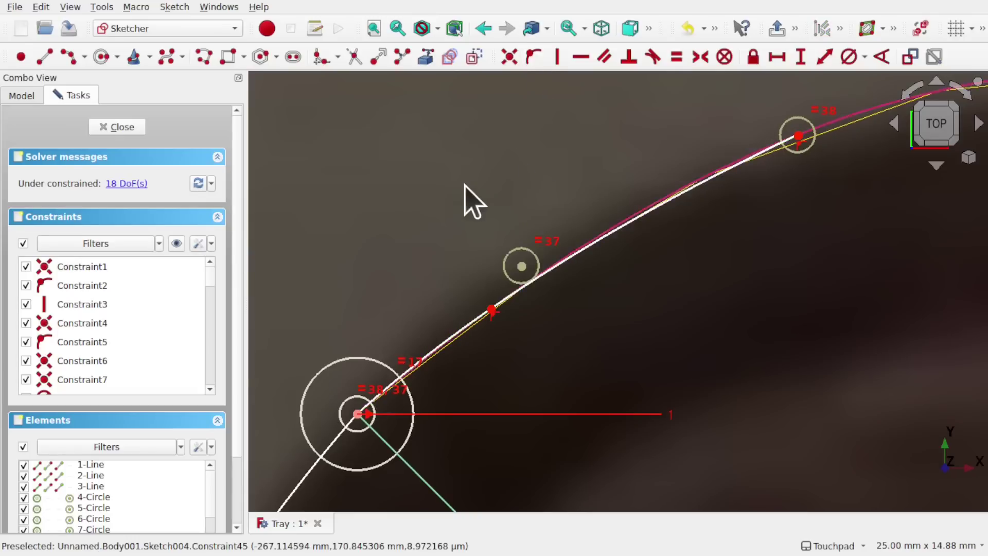
Step: Add a second point on the linked outer curve, nearer the short B-spline's free end, and constrain it onto the B-spline as well
left_click(21, 57)
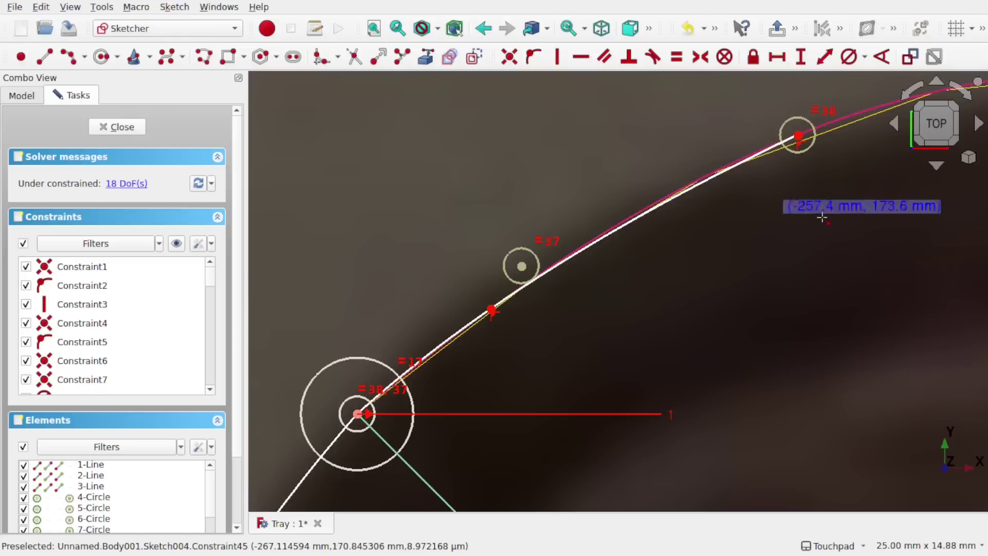
left_click(624, 220)
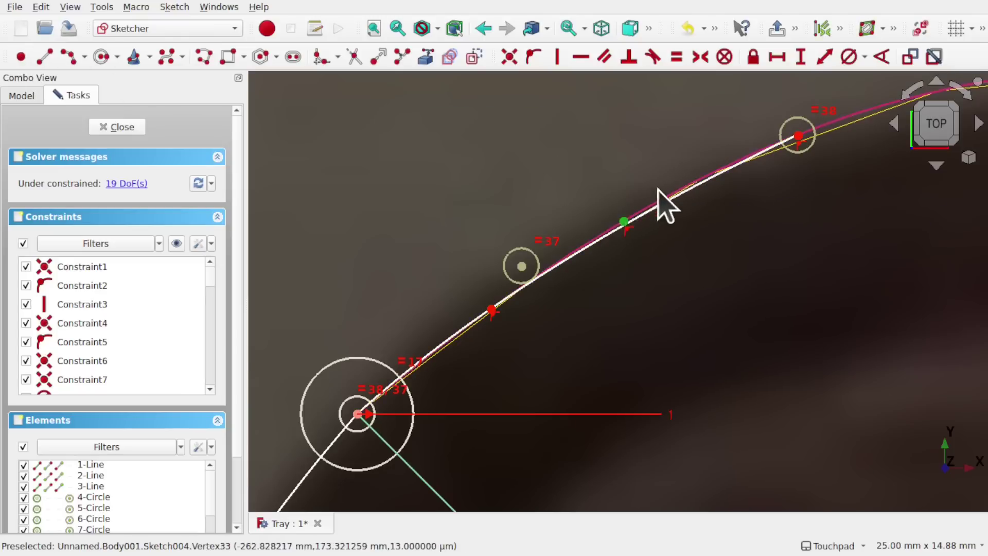
left_click(637, 216)
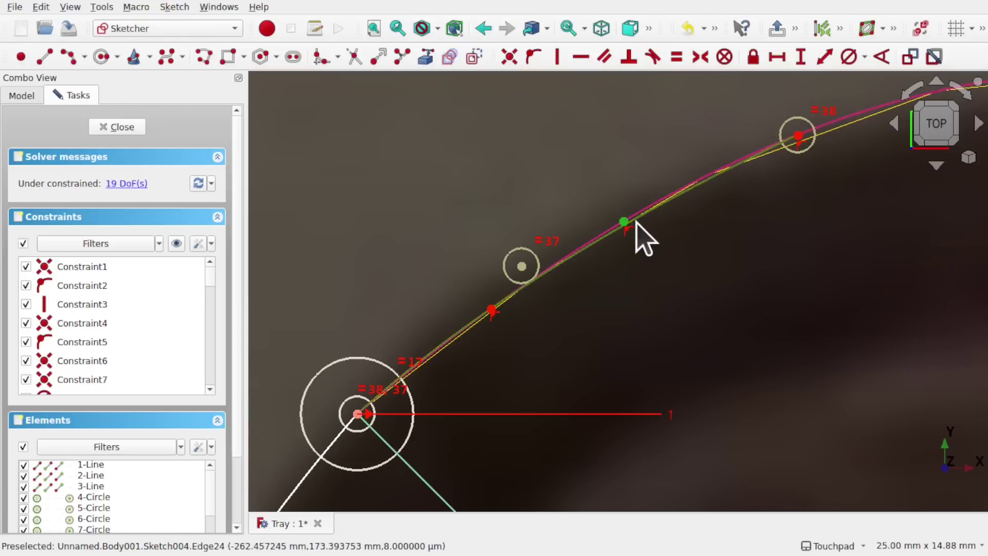
left_click(533, 58)
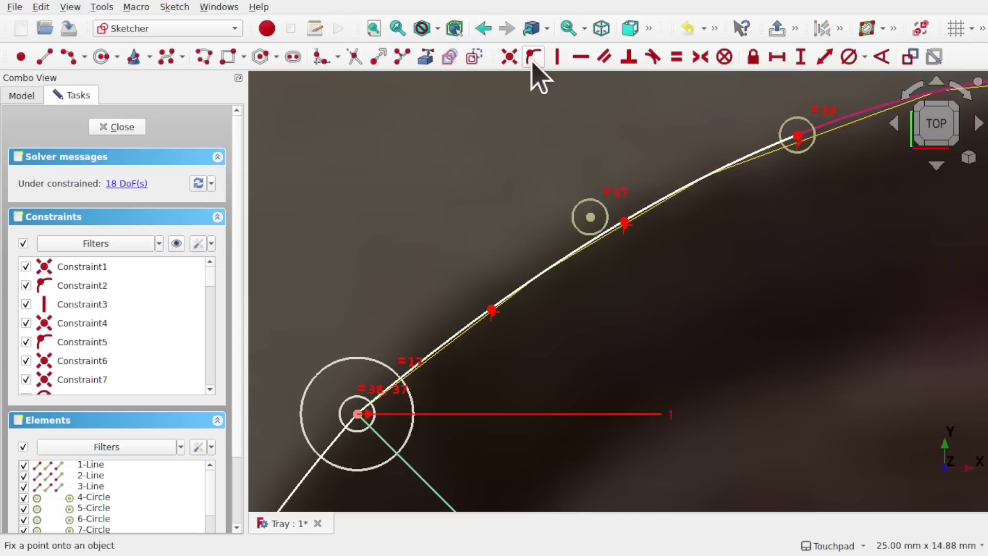
Step: Slide the two on-curve points and the middle control point toward the mitre corner, shortening the B-spline along the linked outer curve
scroll(720, 214, "up", 5)
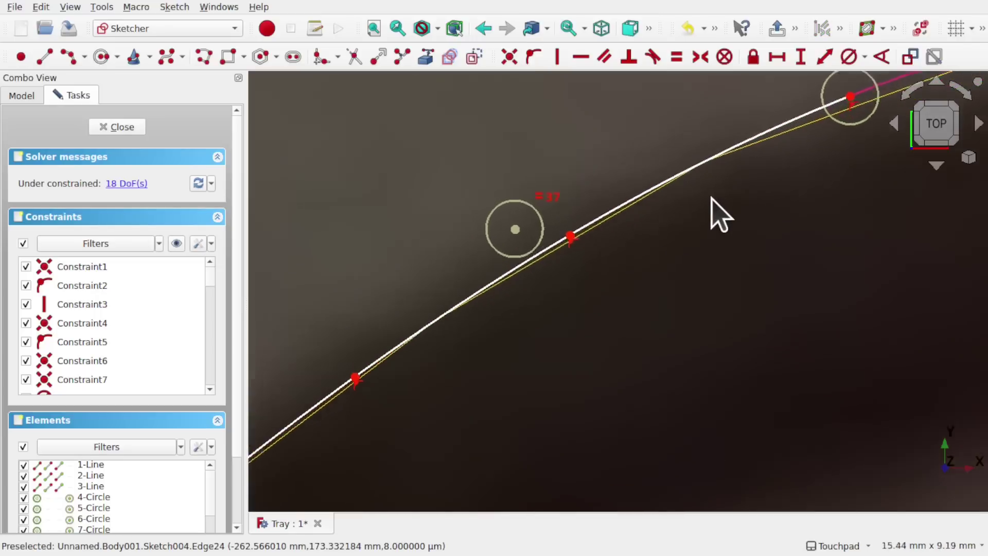
scroll(720, 213, "down", 8)
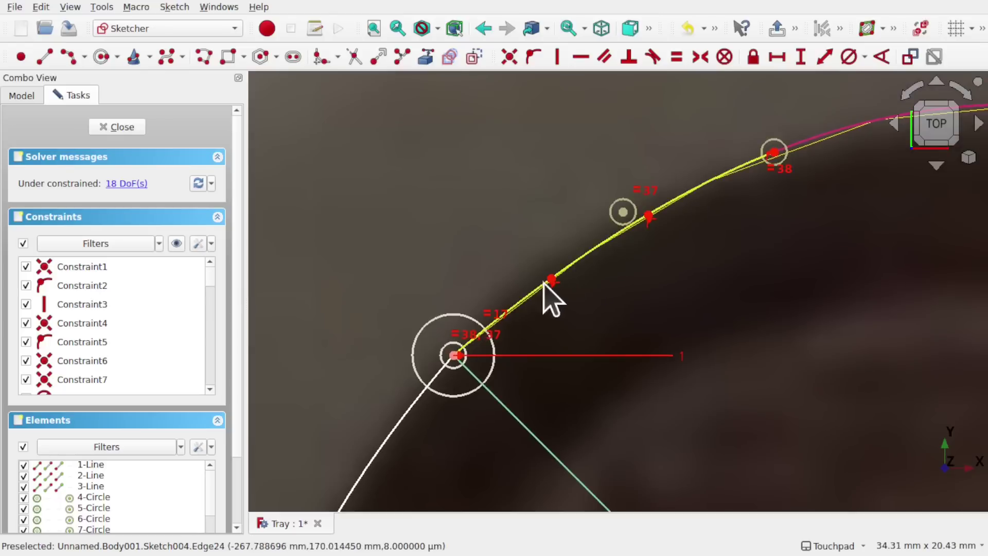
mouse_move(624, 211)
left_mouse_down()
mouse_move(578, 205)
mouse_move(613, 194)
mouse_move(594, 214)
mouse_move(600, 224)
left_mouse_up()
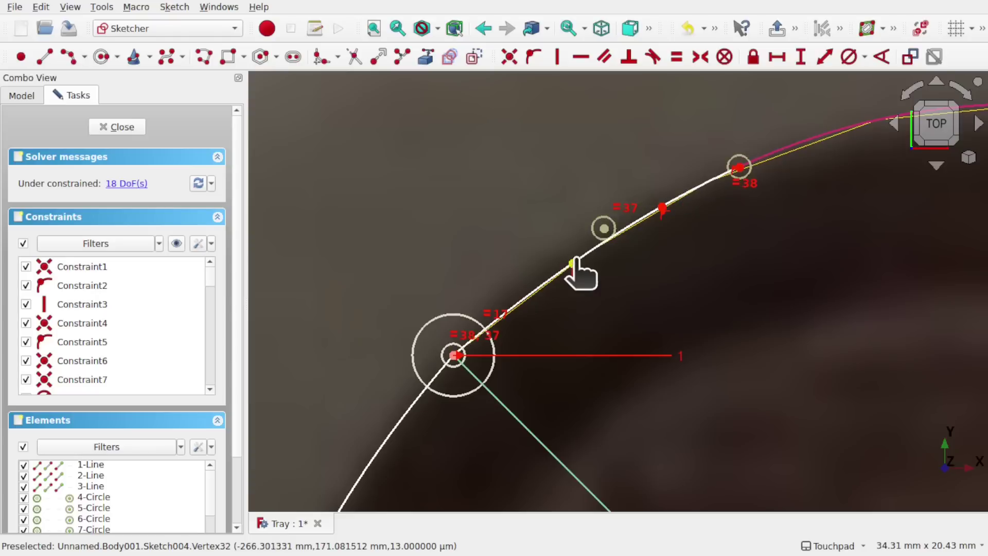
mouse_move(574, 263)
left_mouse_down()
mouse_move(543, 285)
mouse_move(574, 264)
mouse_move(532, 312)
mouse_move(525, 301)
left_mouse_up()
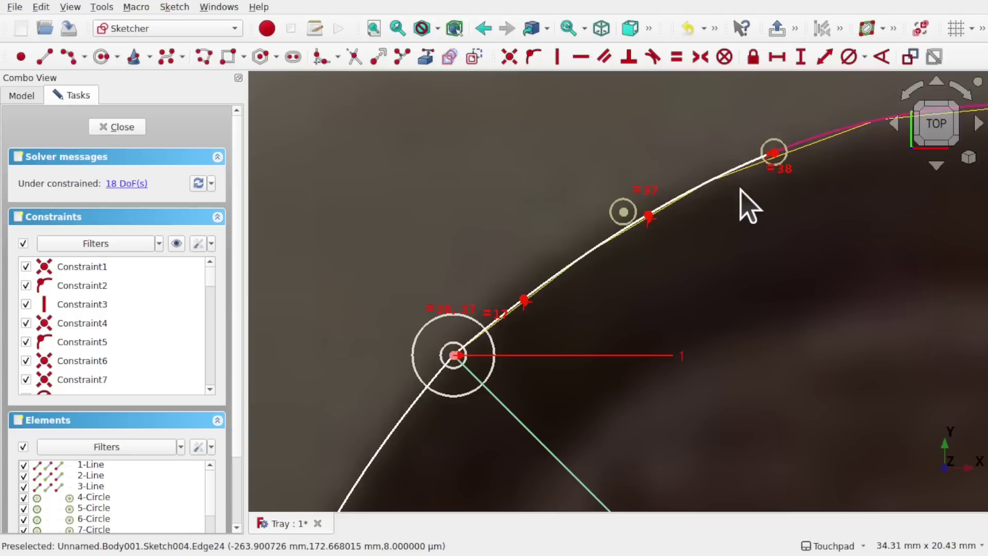
left_click_drag(775, 154, 587, 253)
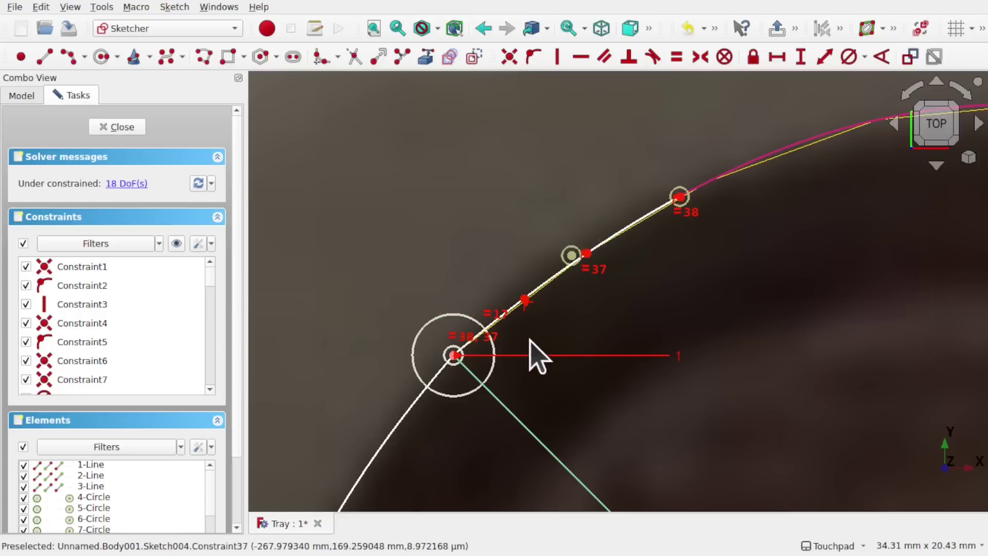
scroll(530, 341, "down", 2)
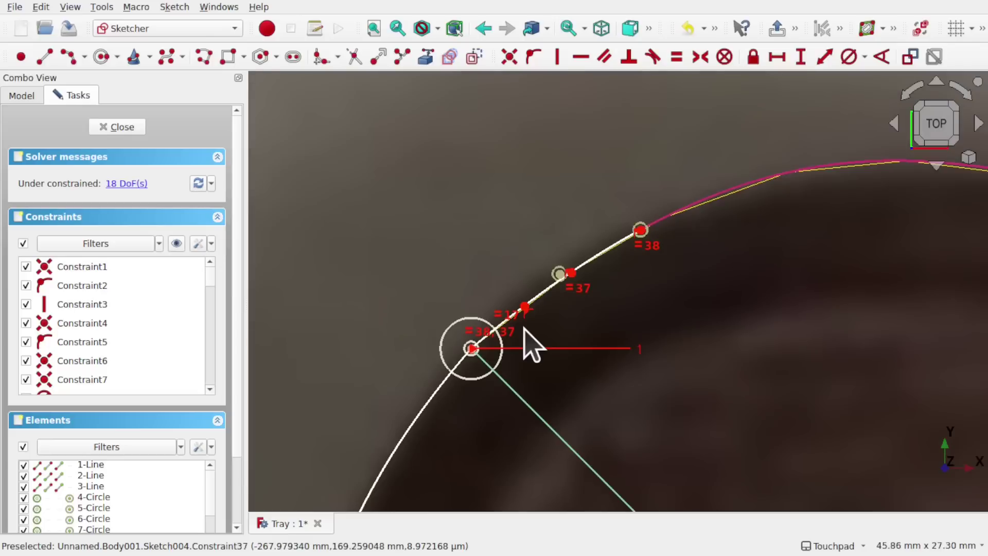
Step: Lock the short B-spline in place with a Block constraint
left_click(540, 292)
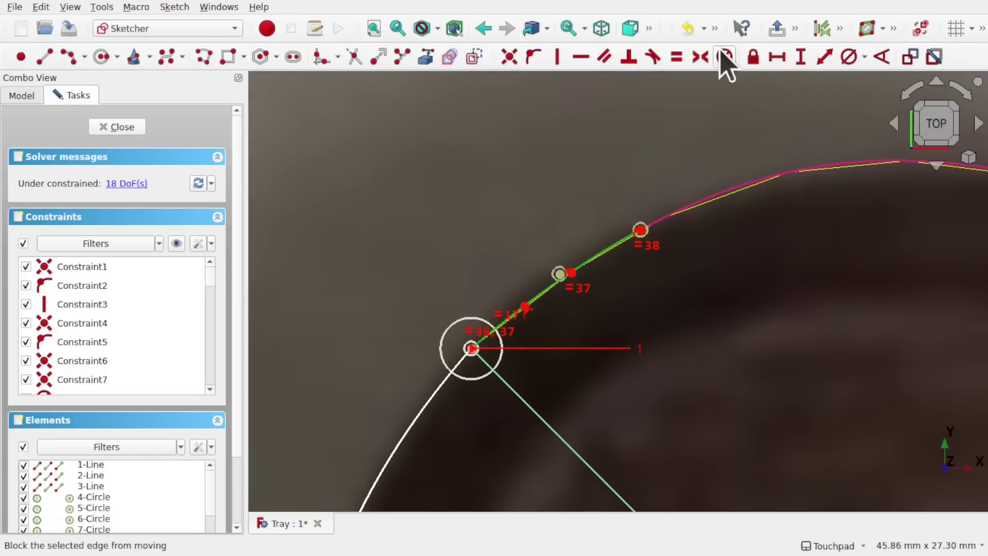
left_click(726, 61)
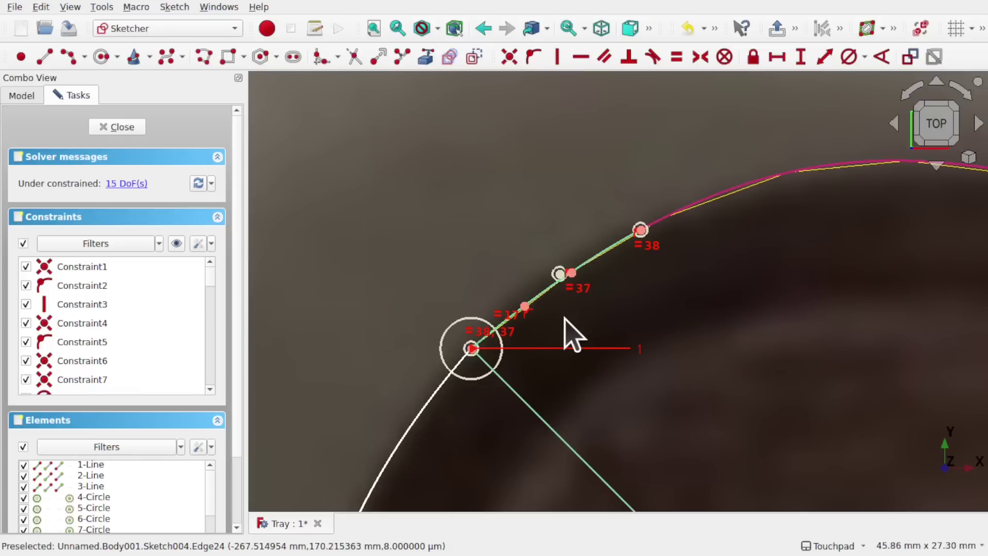
scroll(564, 331, "up", 3)
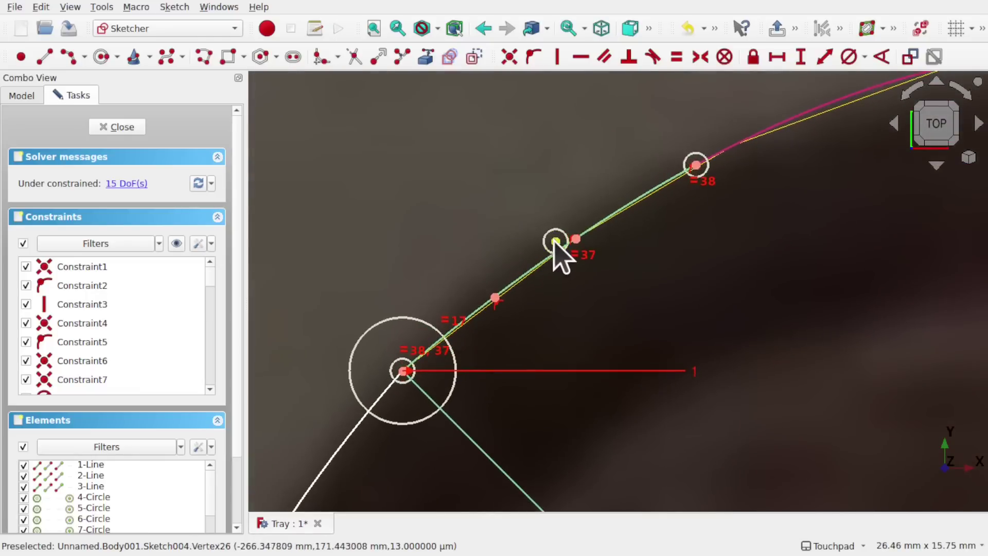
scroll(512, 373, "down", 6)
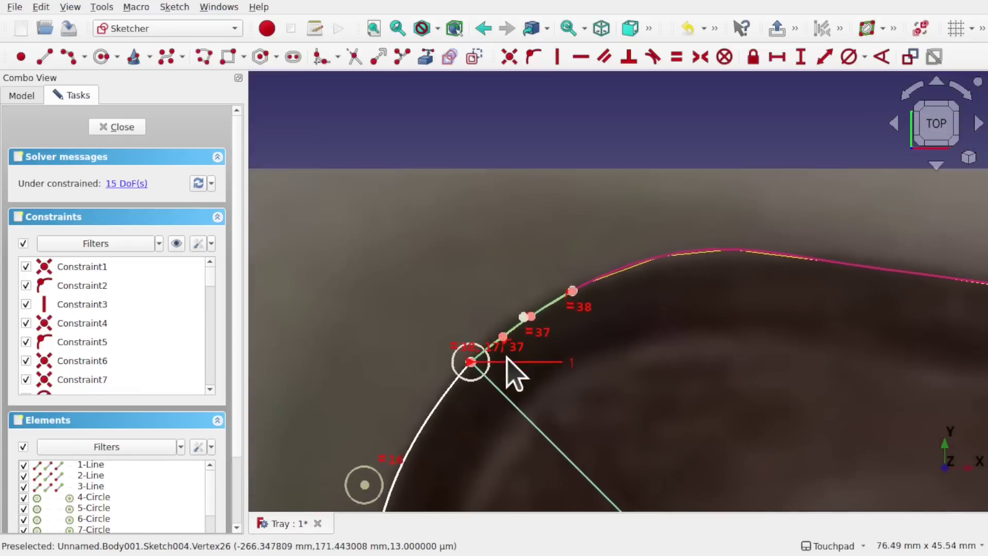
Step: Draw a line from the side rail curve's control point nearest the mitre corner to the short B-spline's middle control point
left_click(44, 55)
scroll(330, 340, "up", 2)
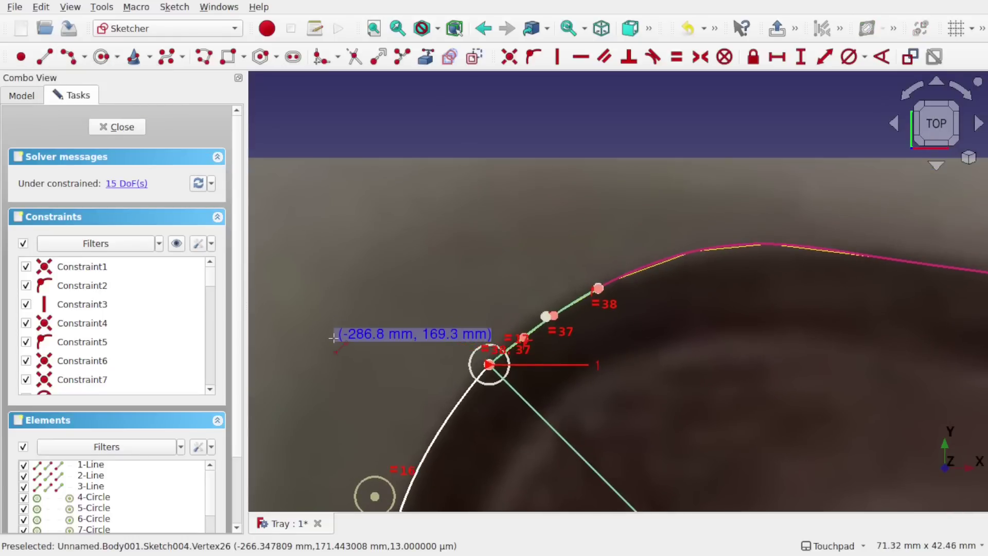
middle_click_drag(418, 476, 447, 366, "shift")
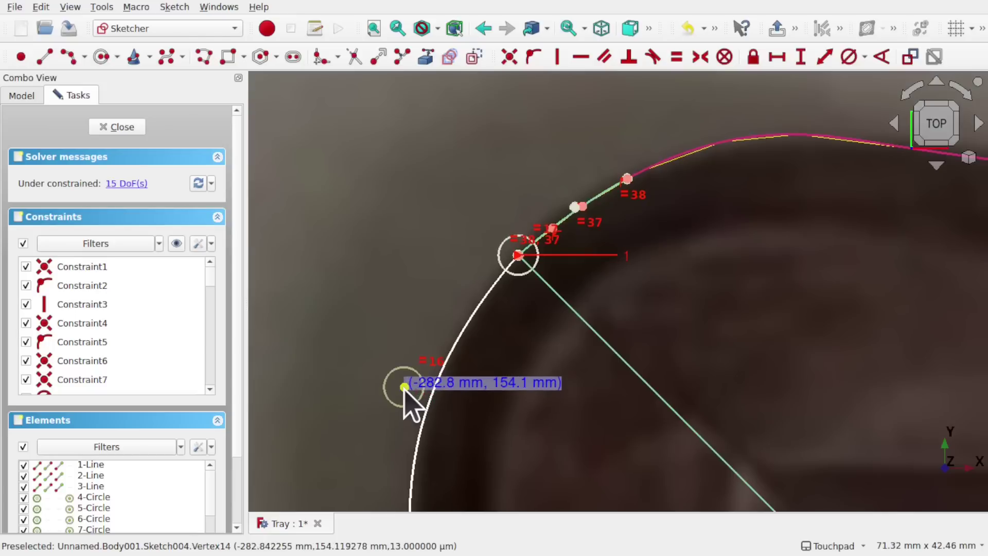
left_click(405, 386)
scroll(523, 206, "up", 5)
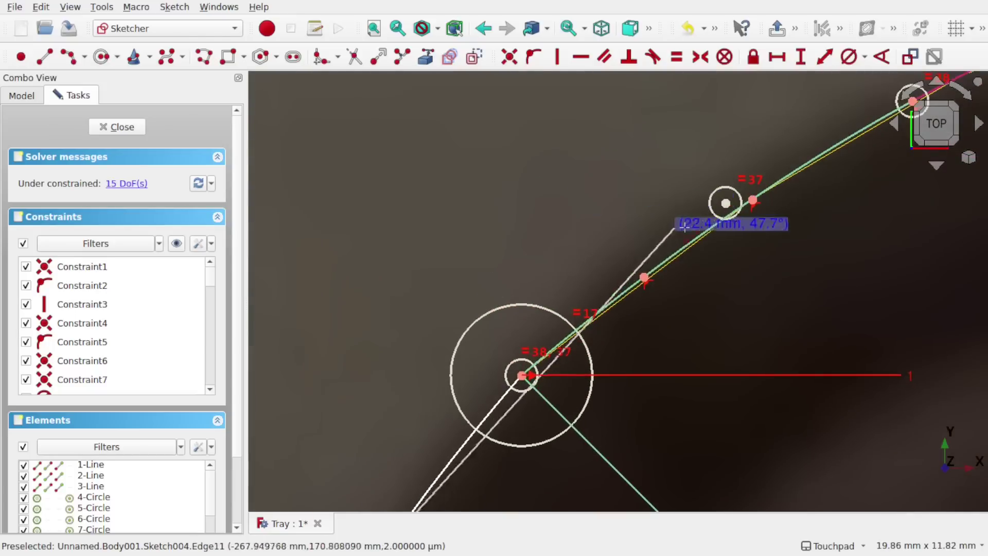
left_click(726, 203)
scroll(566, 281, "down", 4)
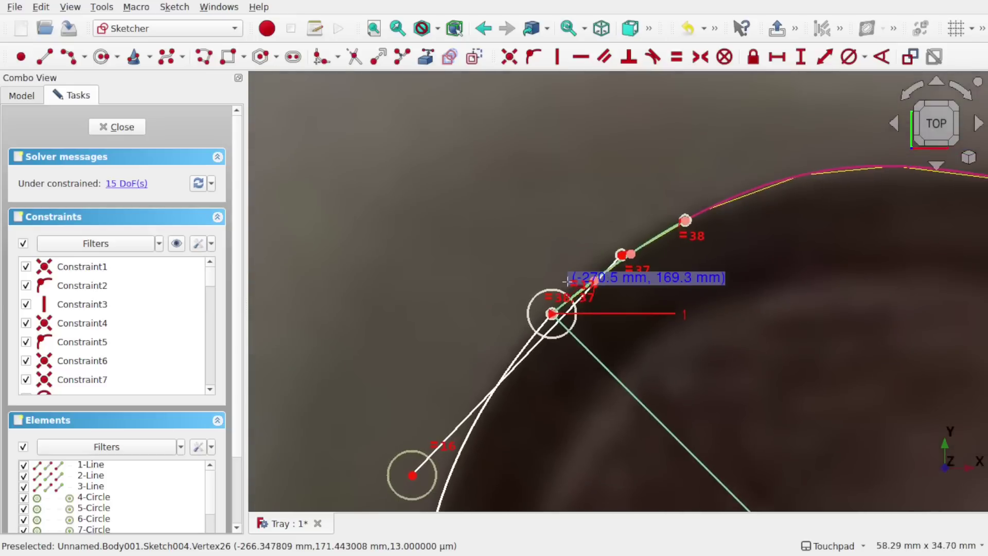
right_click(568, 283)
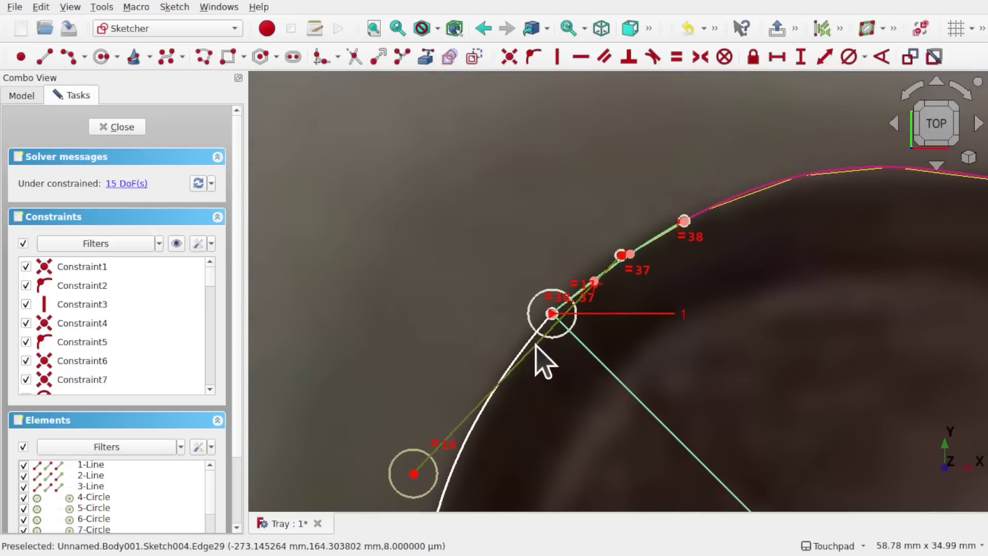
Step: Constrain the outer mitre corner point onto the line joining the two control points so both curves meet tangentially
scroll(563, 320, "up", 4)
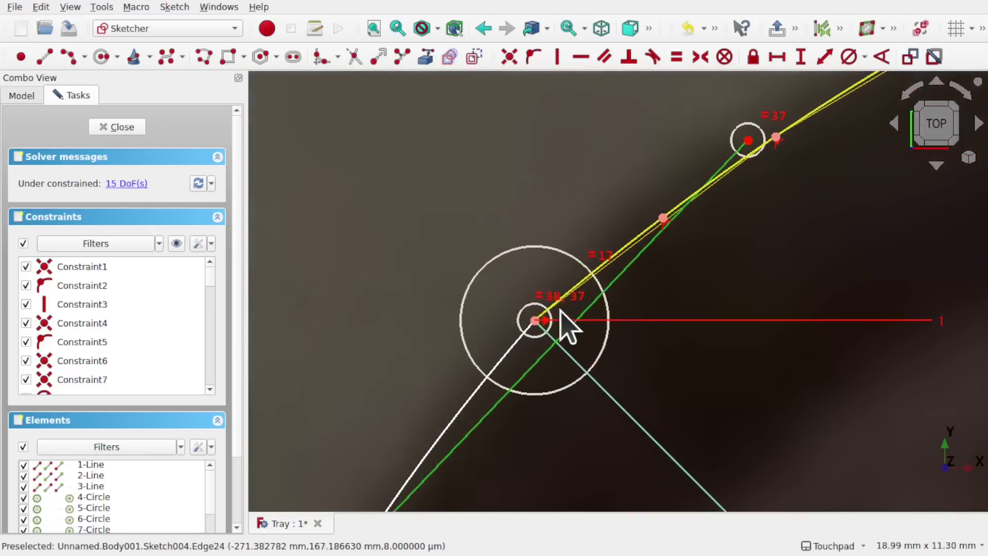
left_click(536, 321)
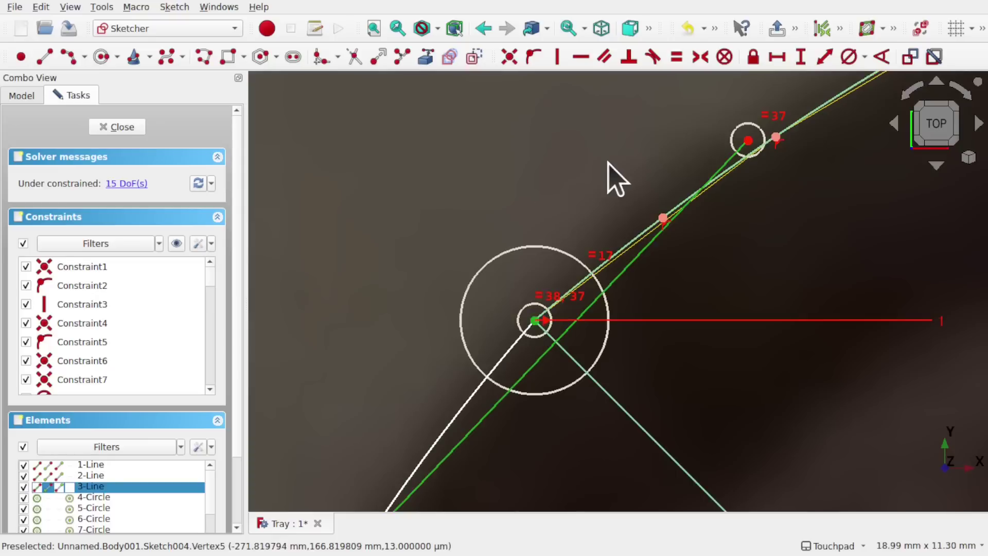
left_click(534, 56)
scroll(539, 281, "down", 5)
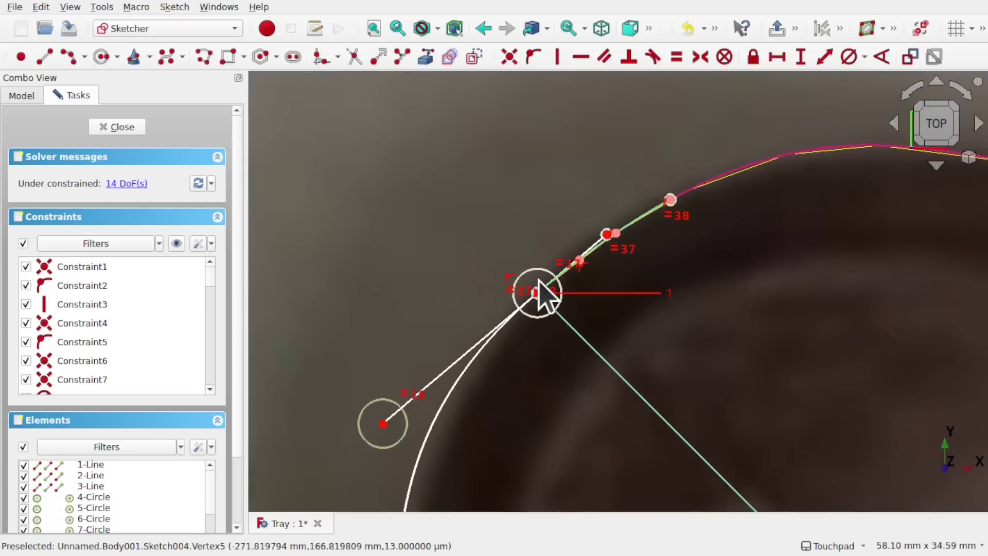
Step: Convert the line between the control points to construction geometry and move the side rail curve's control point slightly outward along it
scroll(538, 292, "up", 1)
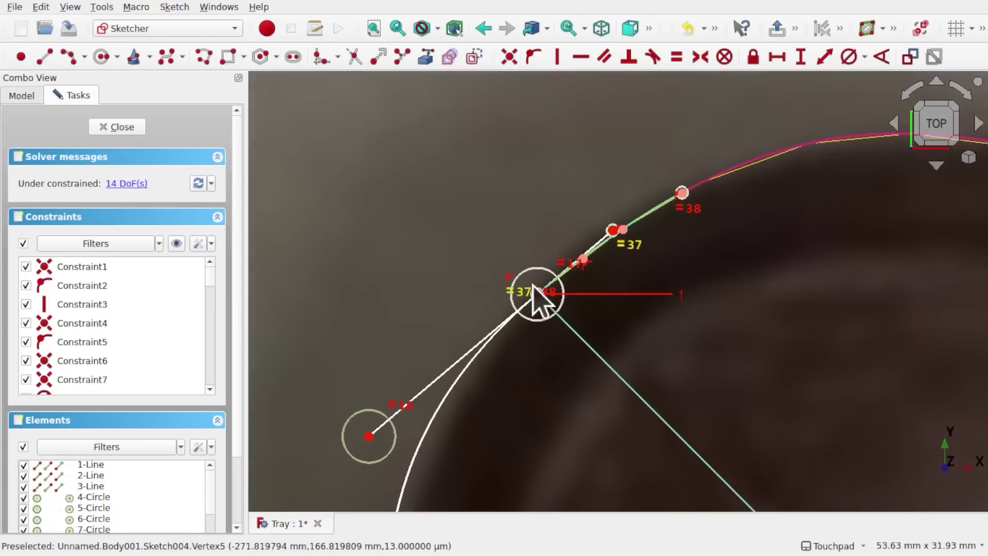
left_click(455, 365)
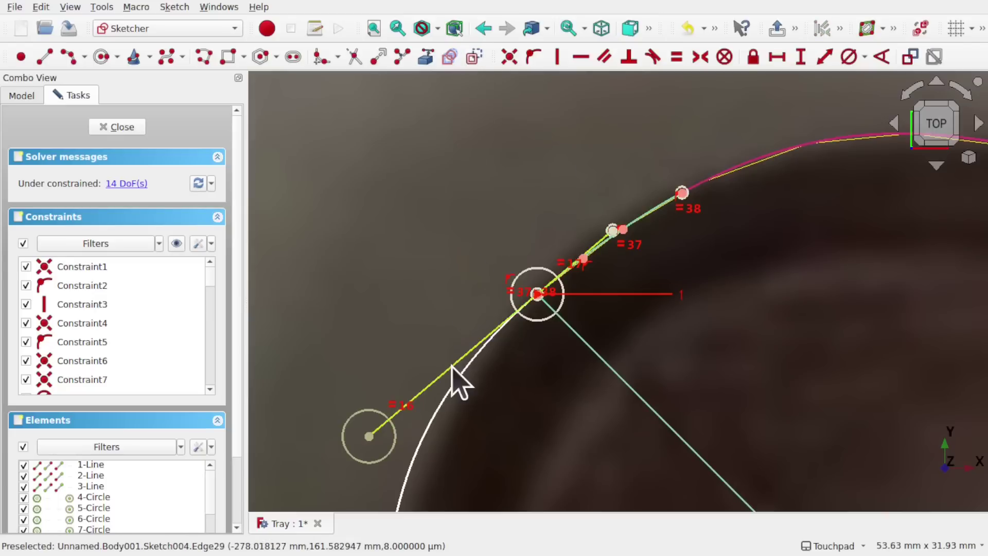
left_click_drag(369, 437, 353, 450)
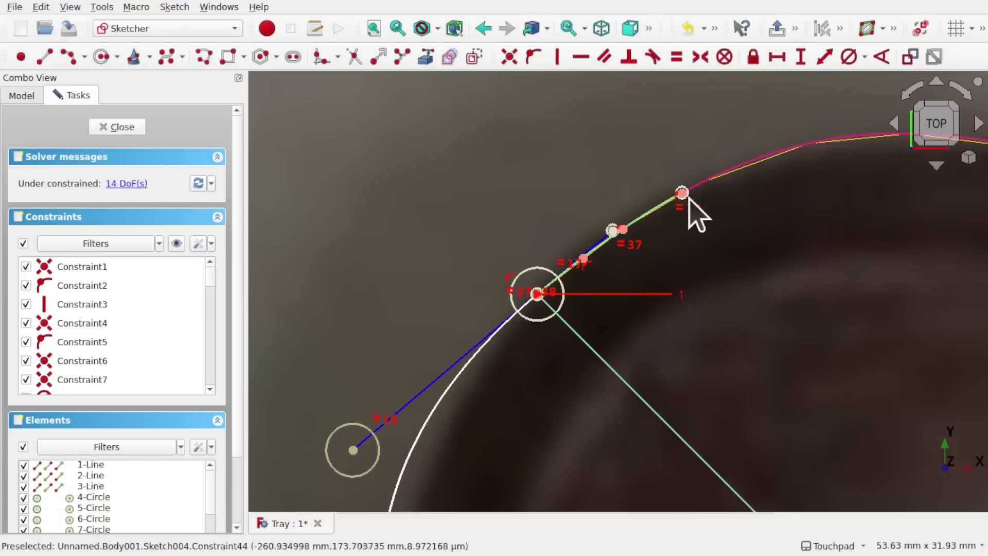
Step: Move the side rail curve's control point along the construction line, closer to the outer mitre corner
left_click_drag(353, 450, 417, 396)
scroll(554, 354, "down", 5)
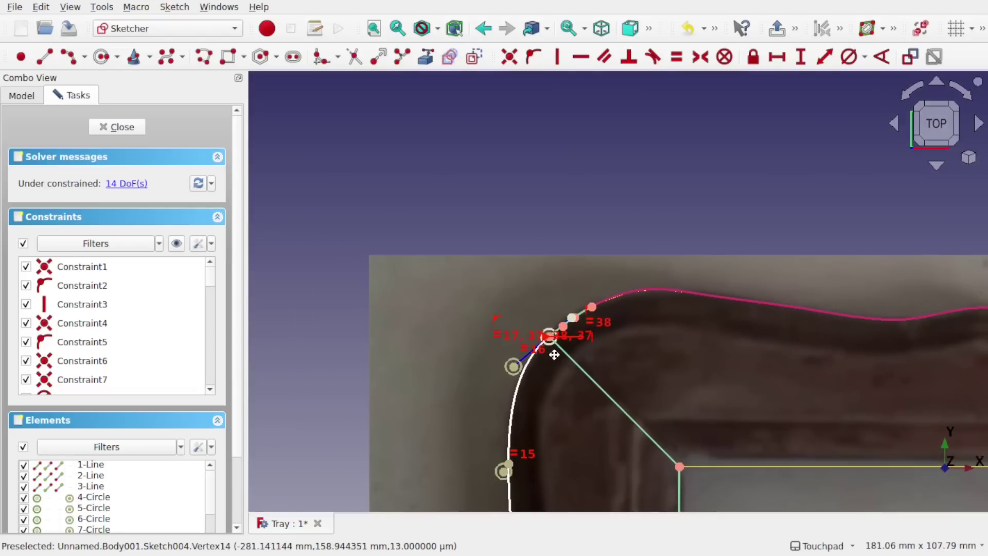
middle_click_drag(574, 408, 525, 223)
scroll(477, 227, "up", 5)
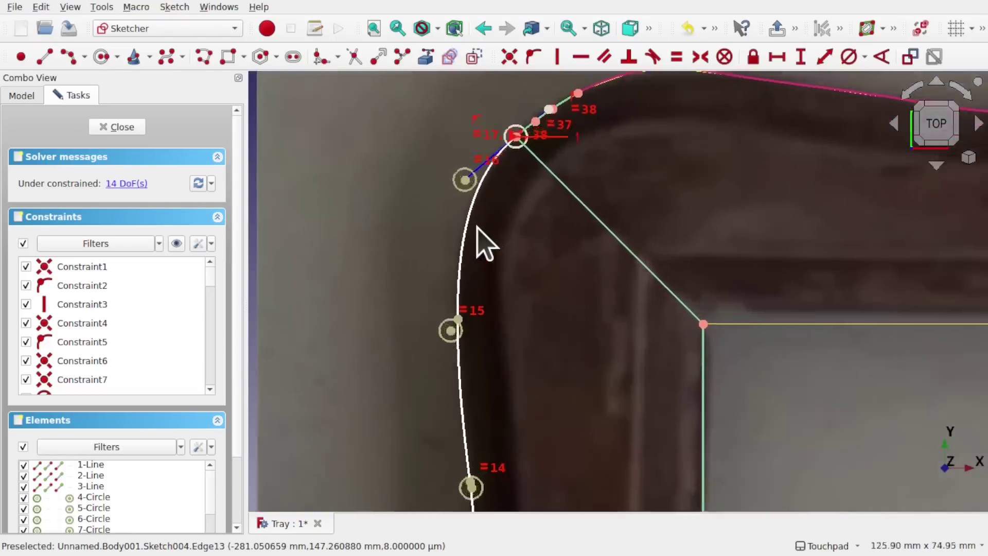
scroll(481, 240, "down", 3)
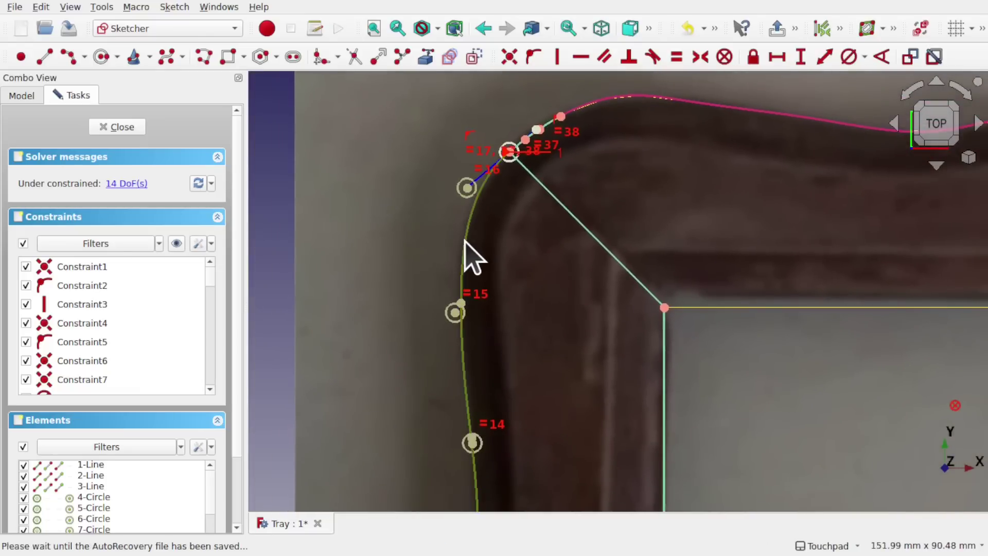
Step: Lock the side rail's outer B-spline with a Block constraint and close the sketch
left_click(465, 242)
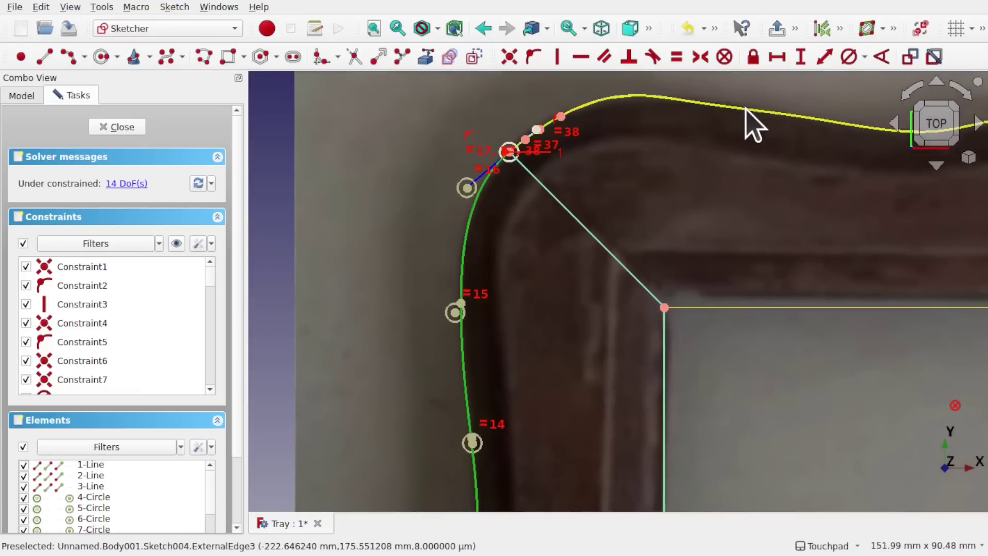
left_click(724, 57)
scroll(592, 322, "down", 4)
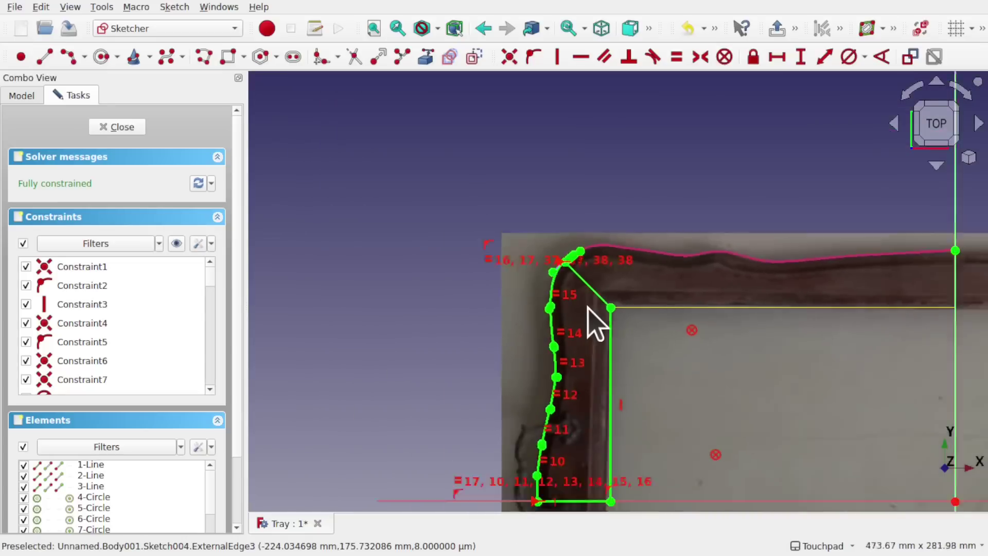
scroll(596, 322, "down", 5)
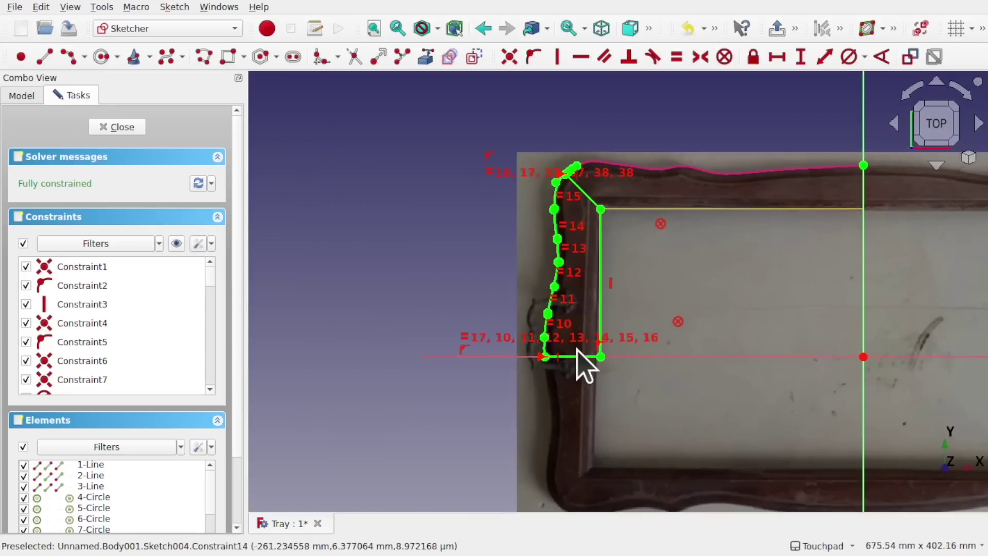
scroll(577, 349, "up", 5)
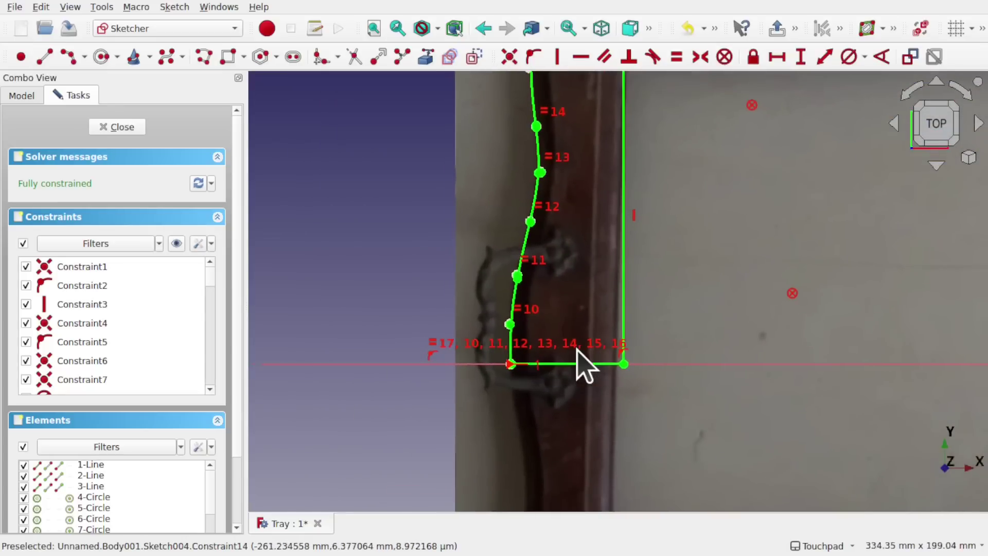
left_click(116, 128)
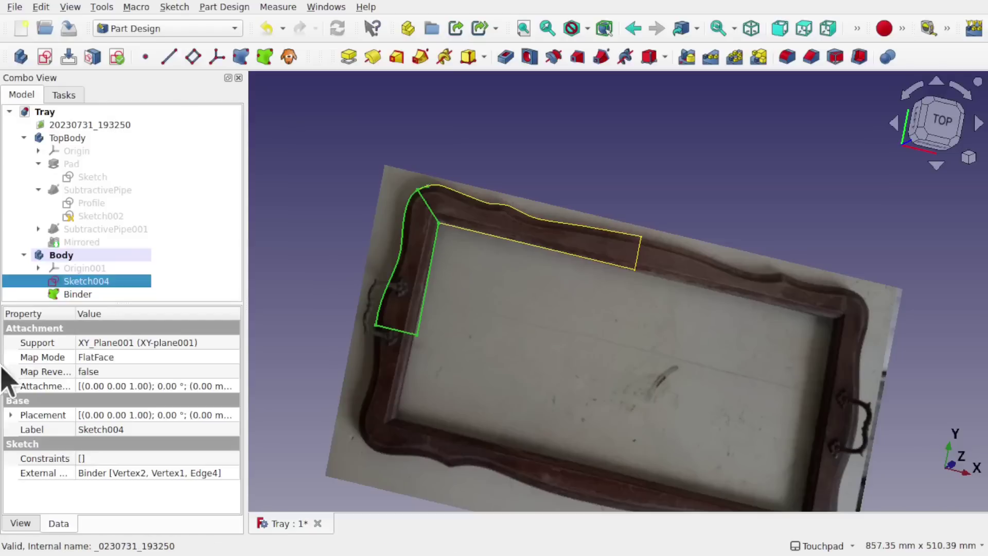
Step: Hide the Binder and convert the short B-spline extending past the mitre corner in Sketch004 to construction geometry
left_click(77, 294)
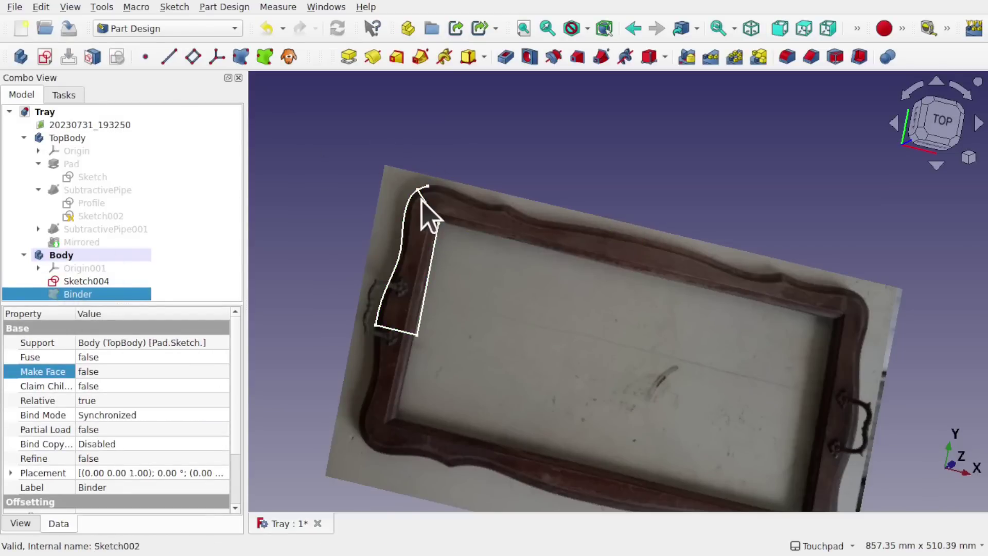
scroll(427, 211, "up", 10)
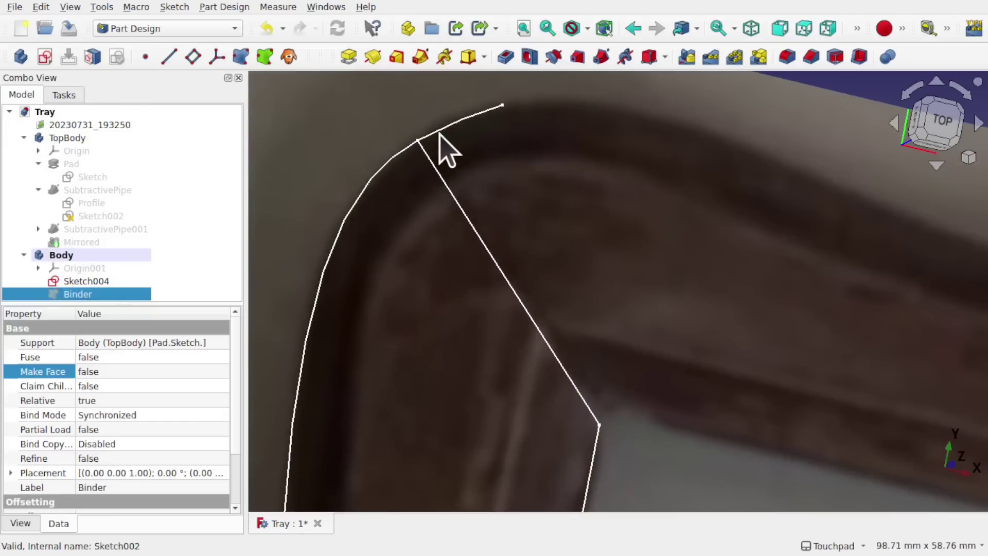
double_click(94, 282)
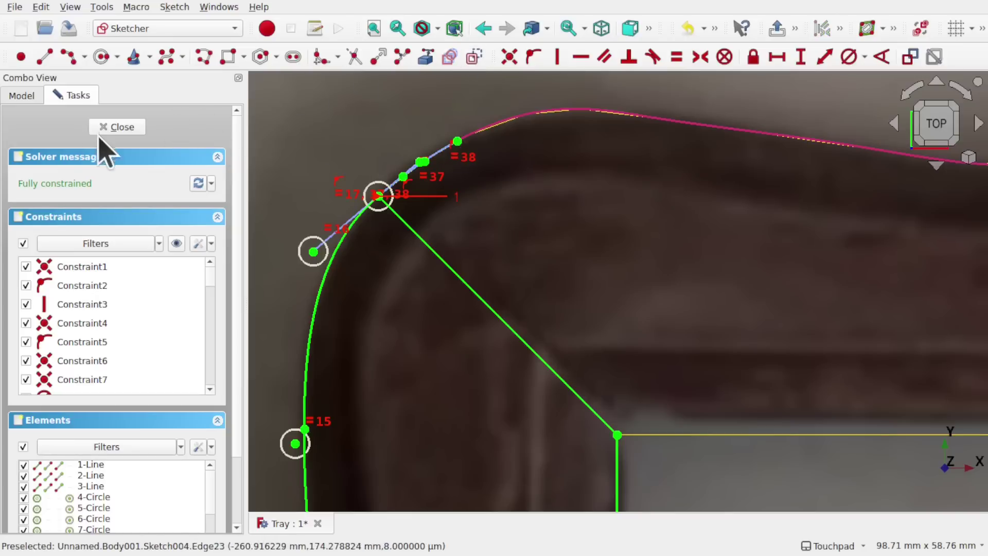
left_click(122, 127)
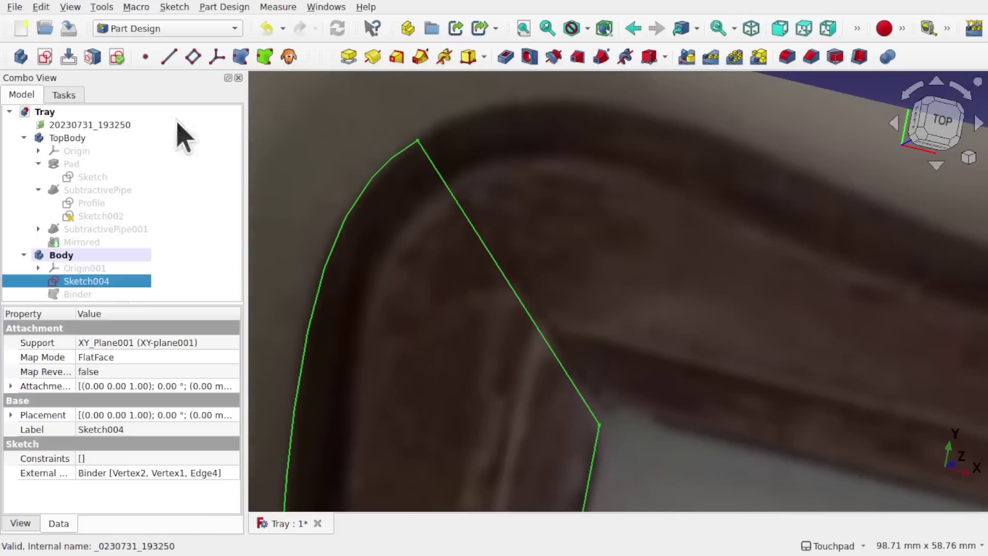
Step: Pad the side rail sketch 30 mm along the sketch normal
scroll(434, 237, "down", 3)
scroll(442, 252, "down", 3)
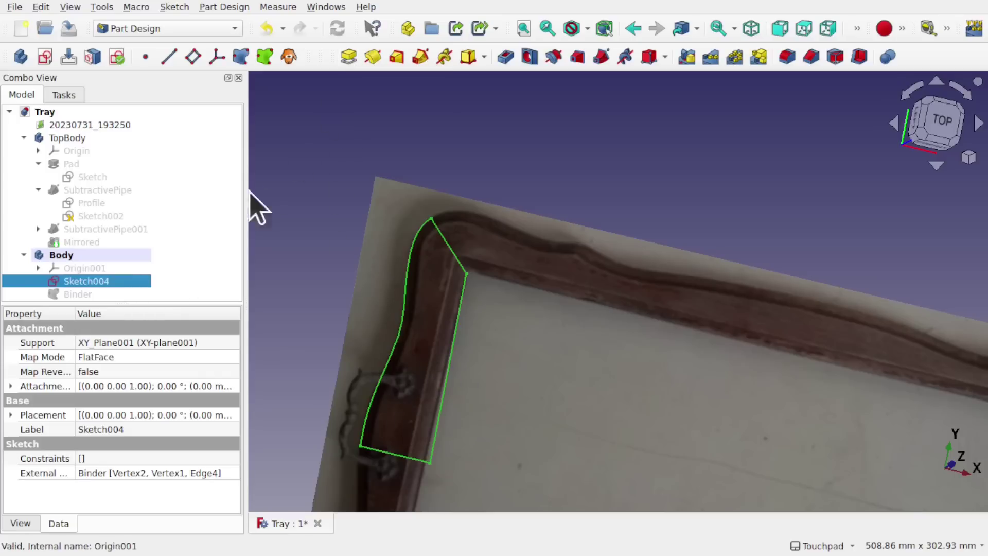
left_click(355, 60)
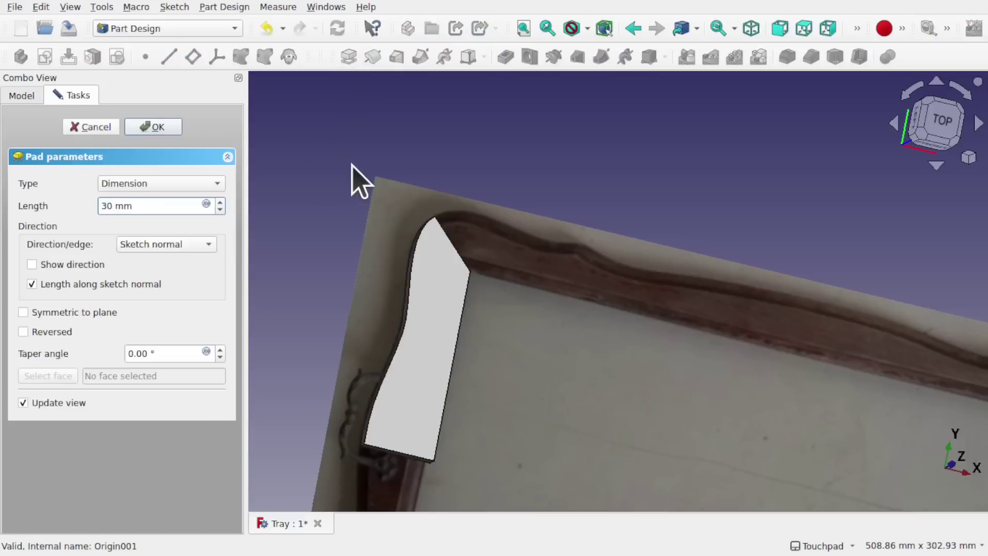
key("Return")
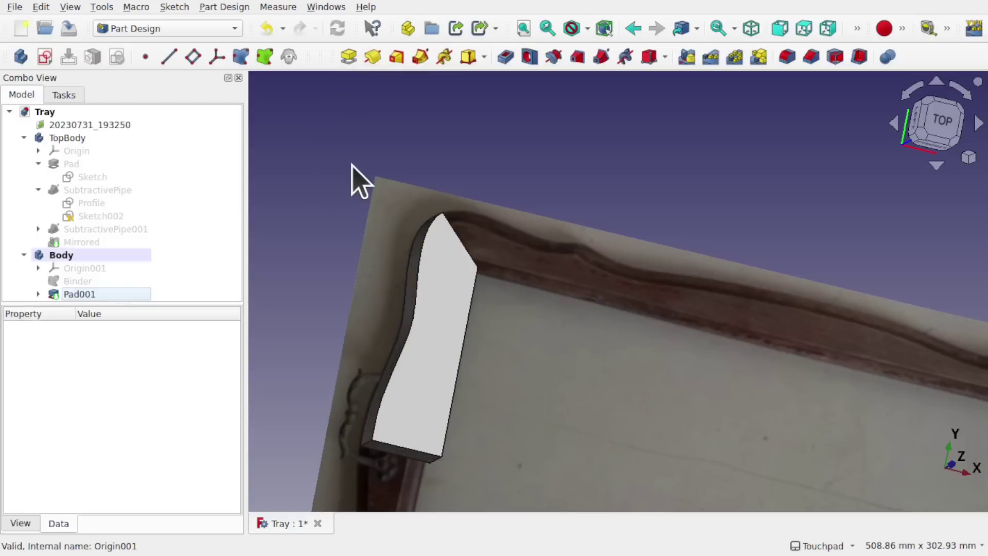
Step: Show the Mirrored top rail and examine how it meets the padded side rail at the mitre corner
left_click(81, 243)
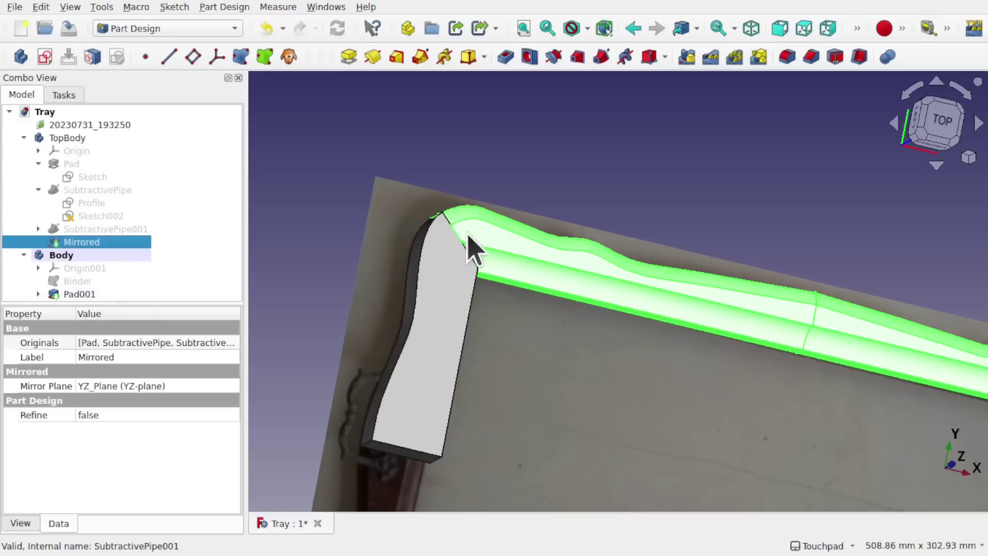
scroll(469, 240, "up", 5)
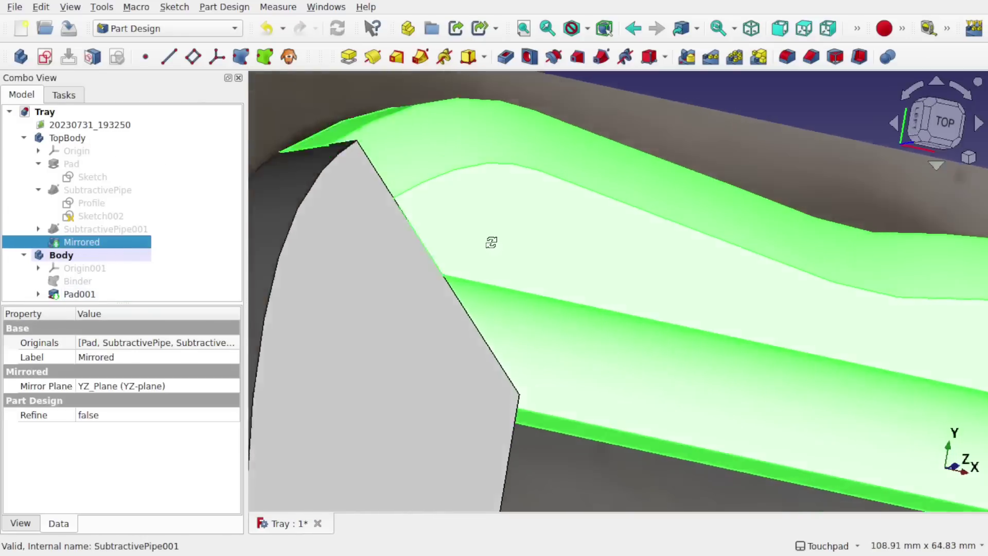
left_click_drag(491, 242, 468, 282, "alt")
scroll(468, 283, "down", 5)
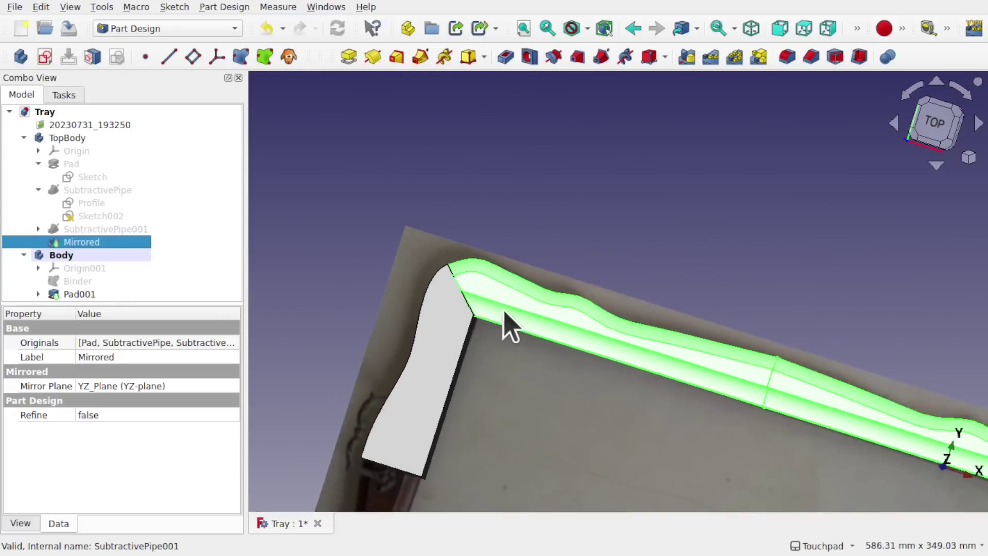
left_click_drag(507, 327, 523, 267, "shift")
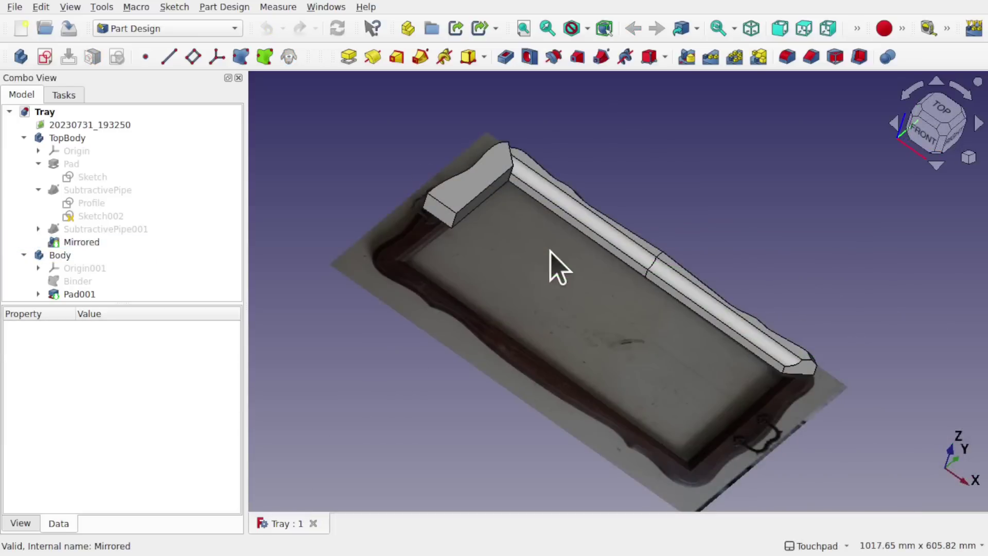
left_click_drag(550, 252, 558, 234, "alt")
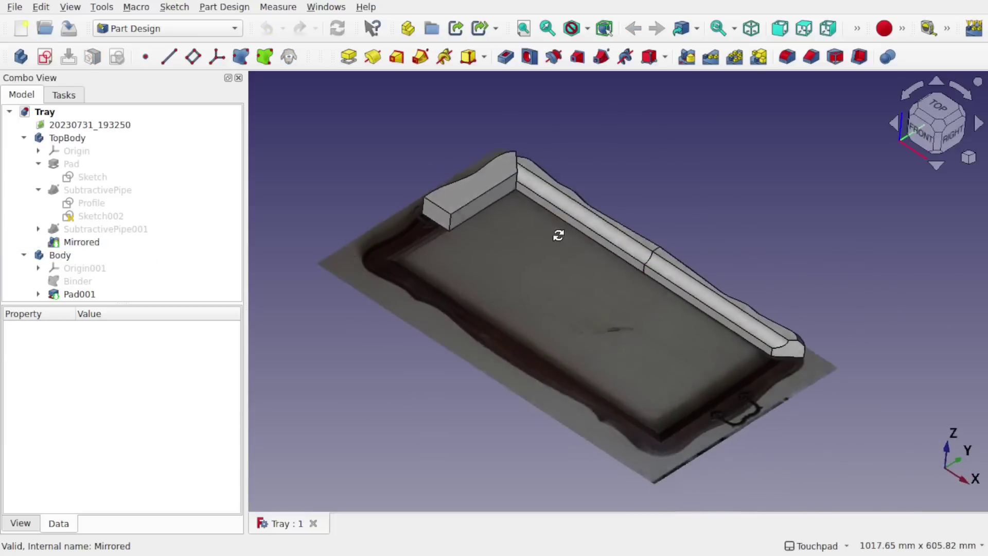
scroll(493, 211, "up", 4)
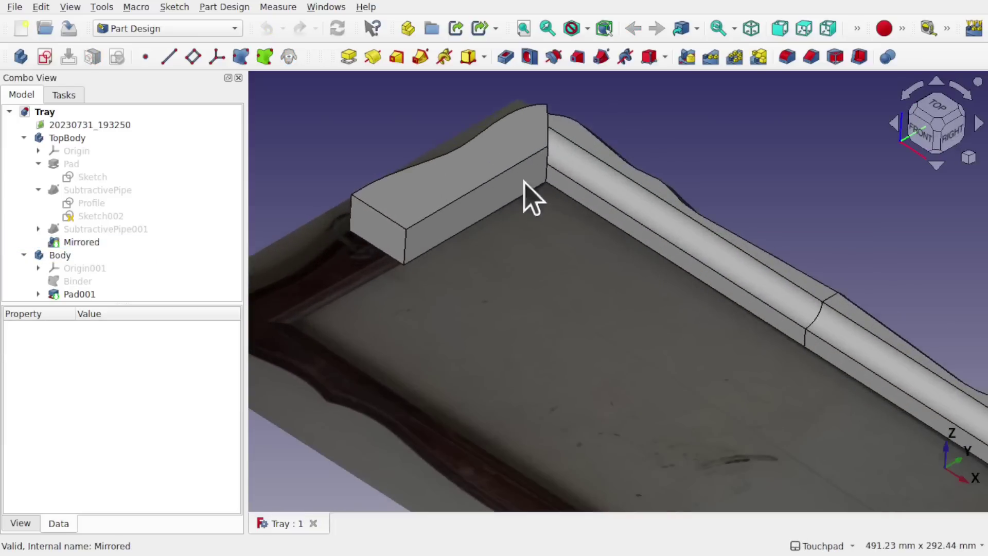
left_click_drag(524, 181, 508, 145, "alt")
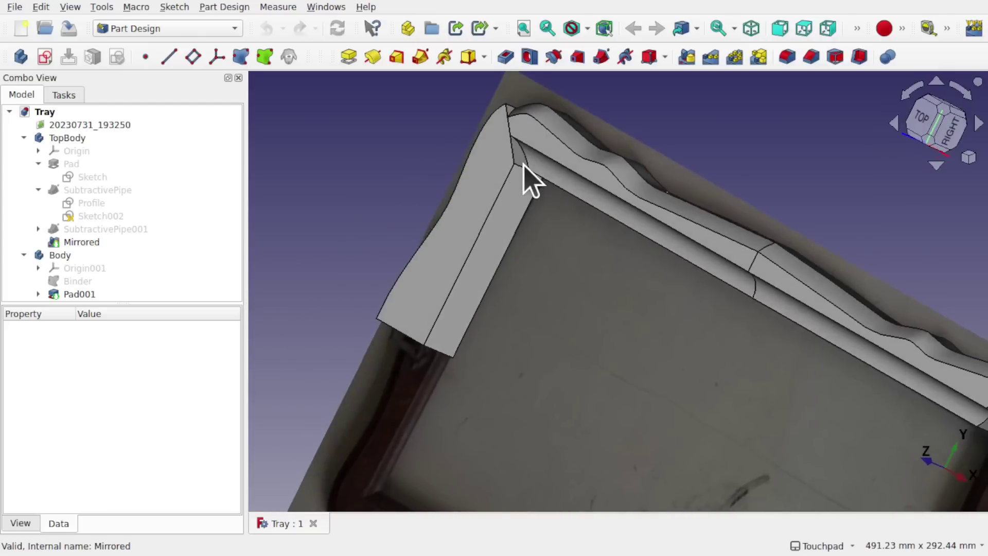
left_click_drag(515, 245, 530, 150, "alt")
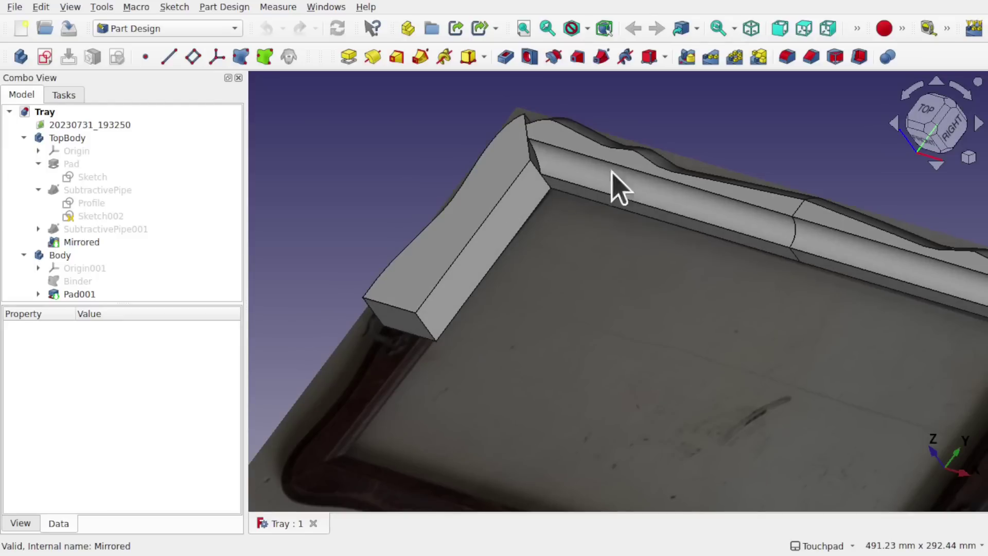
left_click_drag(617, 227, 522, 241, "shift")
scroll(522, 241, "down", 1)
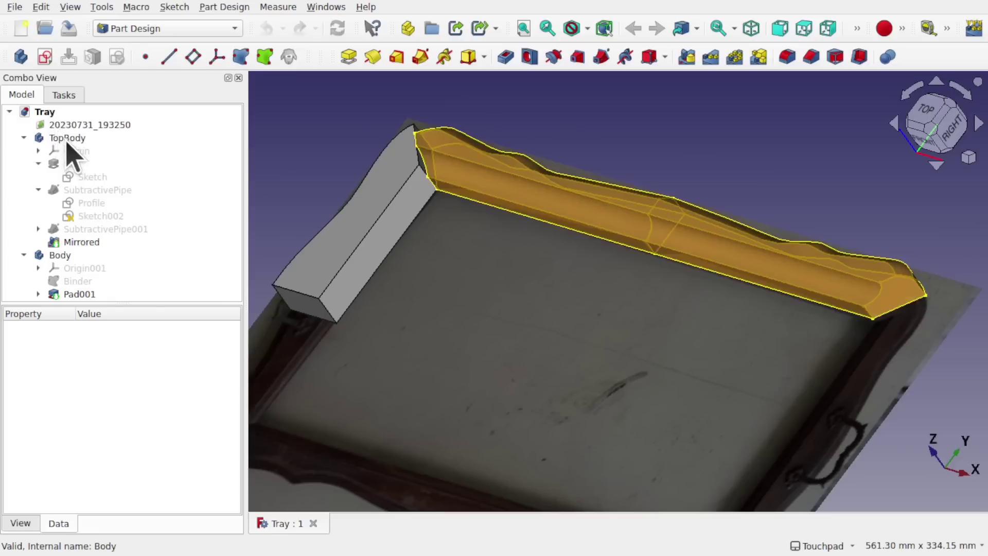
Step: Show the top rail's Profile and OuterProfile sketches and compare them with the uncut side rail at the mitre corner
left_click(89, 204)
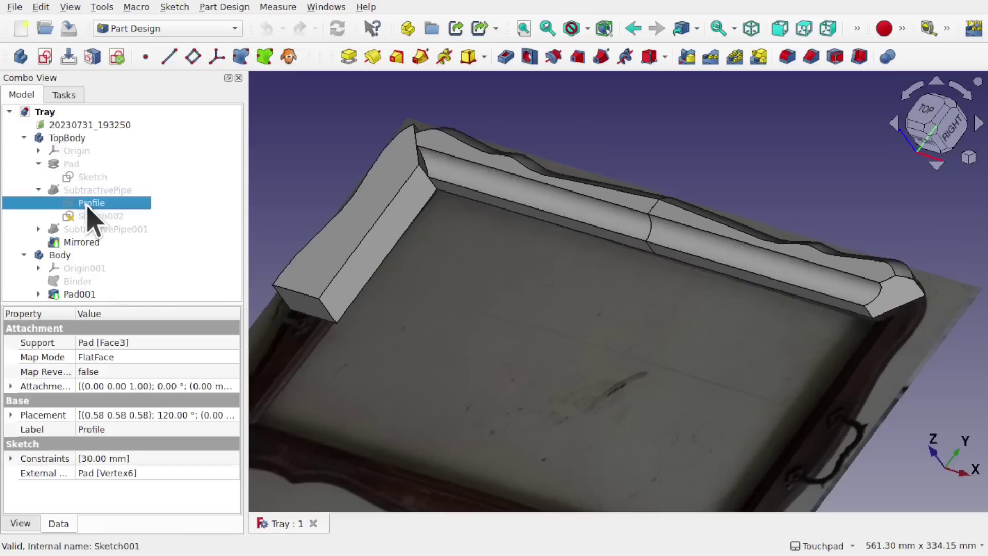
middle_click_drag(646, 311, 618, 298)
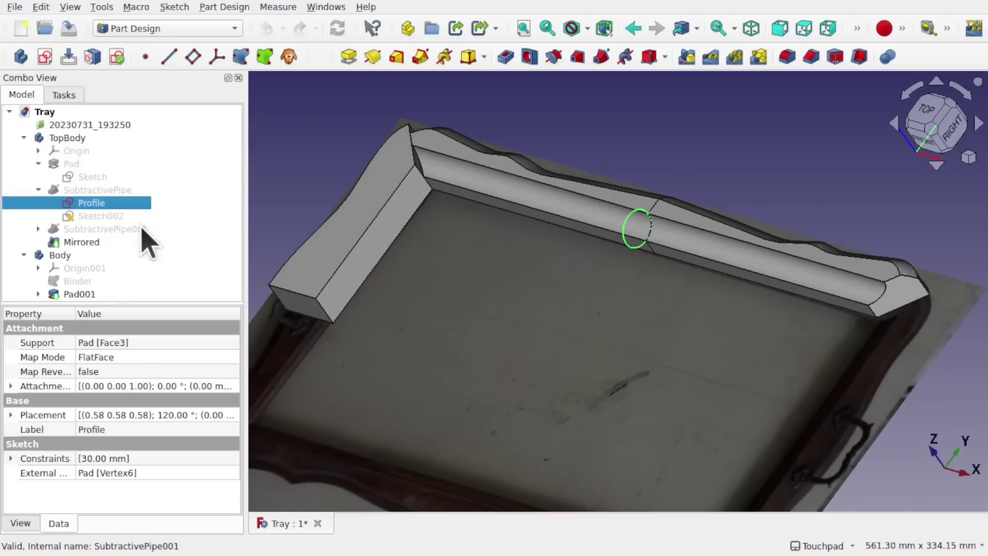
left_click(39, 229)
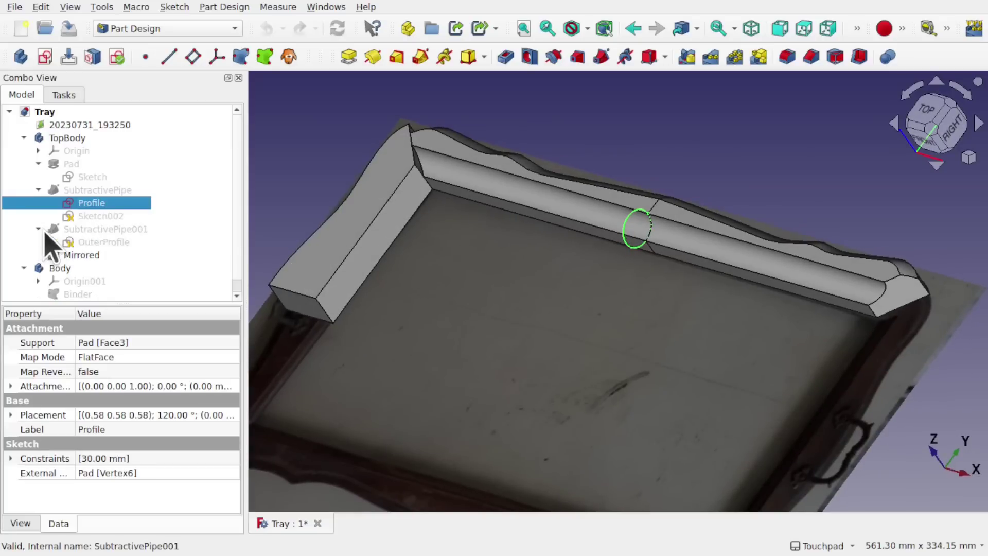
left_click(102, 242)
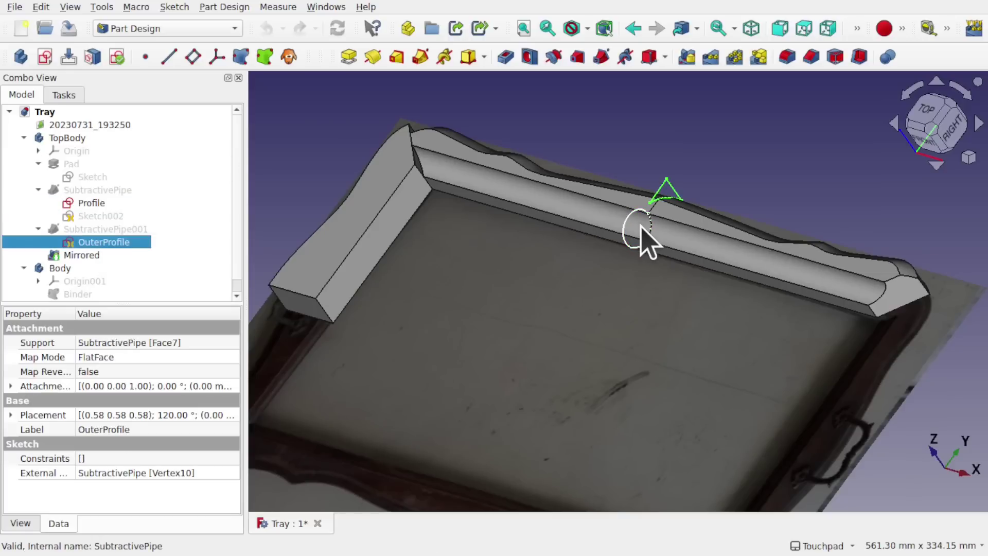
mouse_move(640, 226)
middle_mouse_down()
mouse_move(633, 230)
mouse_move(648, 227)
middle_mouse_up()
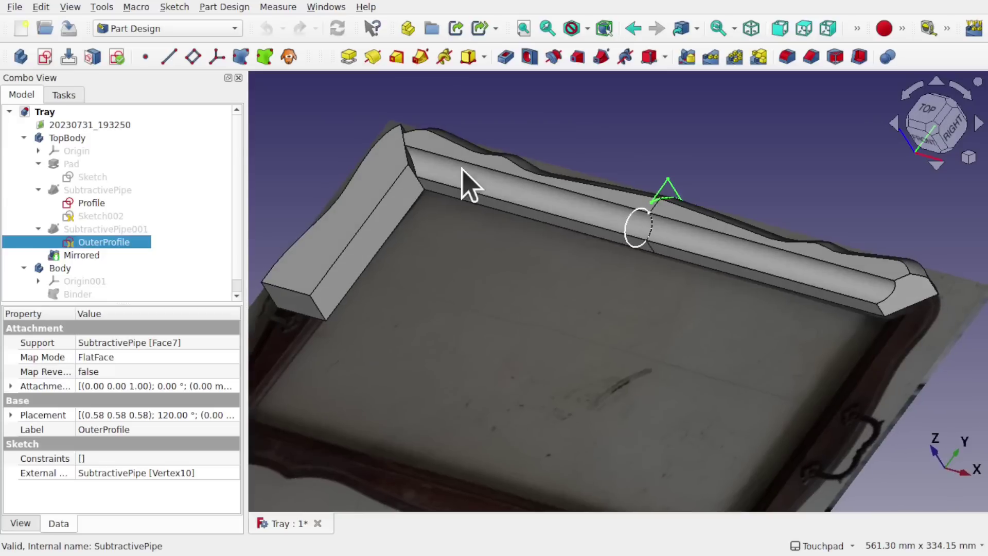
scroll(463, 182, "up", 5)
middle_click_drag(457, 181, 345, 239)
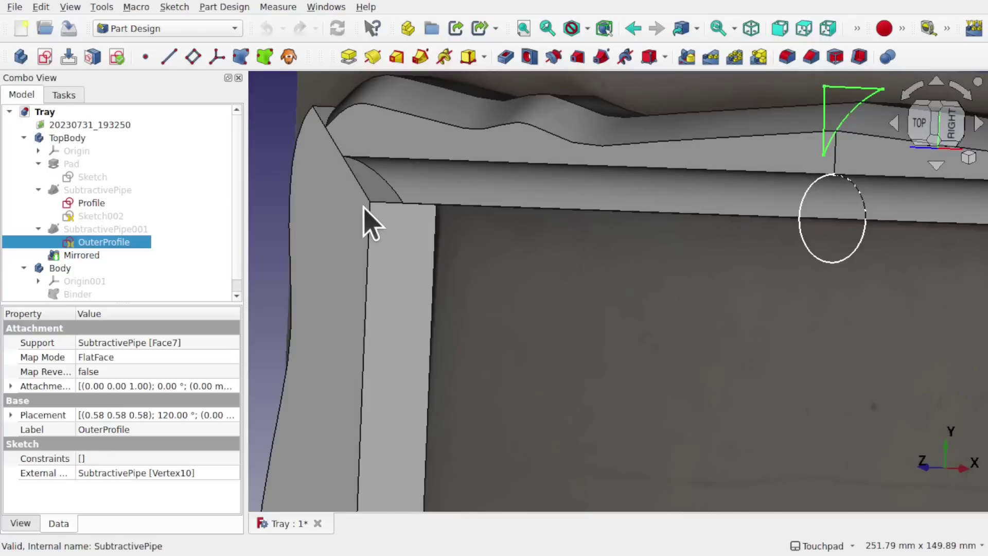
scroll(528, 216, "down", 3)
middle_click_drag(530, 221, 550, 188)
middle_click_drag(560, 183, 664, 291)
scroll(635, 232, "down", 3)
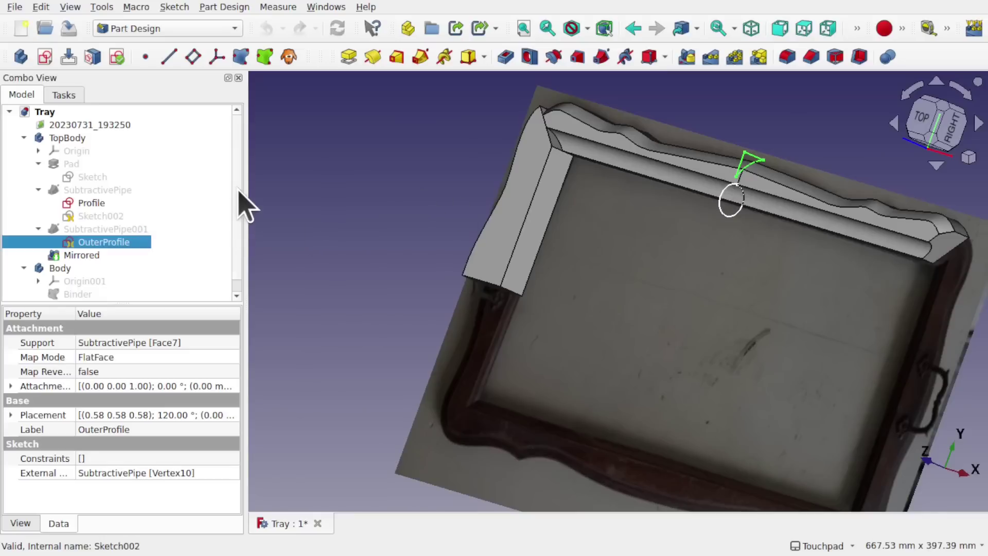
Step: Open the top rail's Profile sketch and examine how the 30 mm circle sits on the rail's end face
left_click(92, 203)
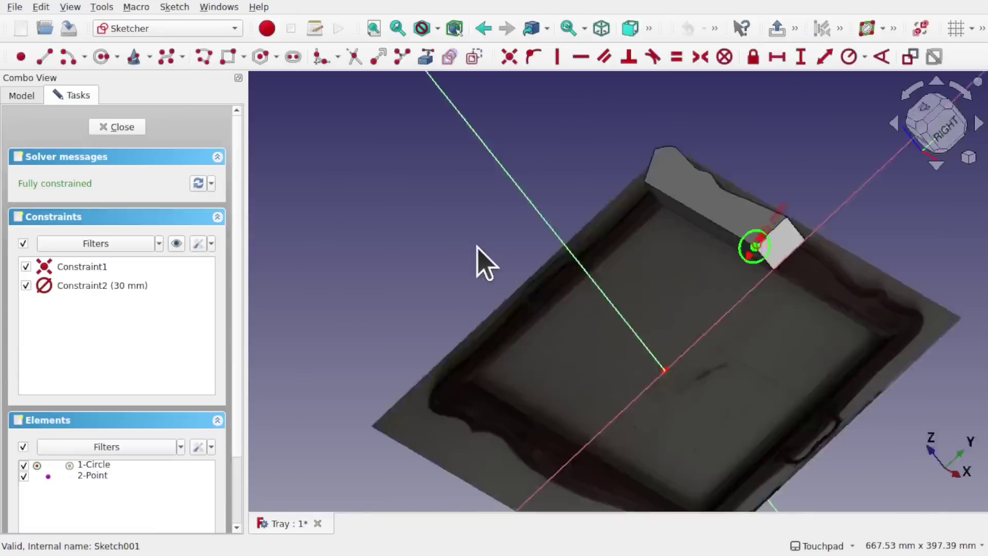
scroll(773, 332, "up", 3)
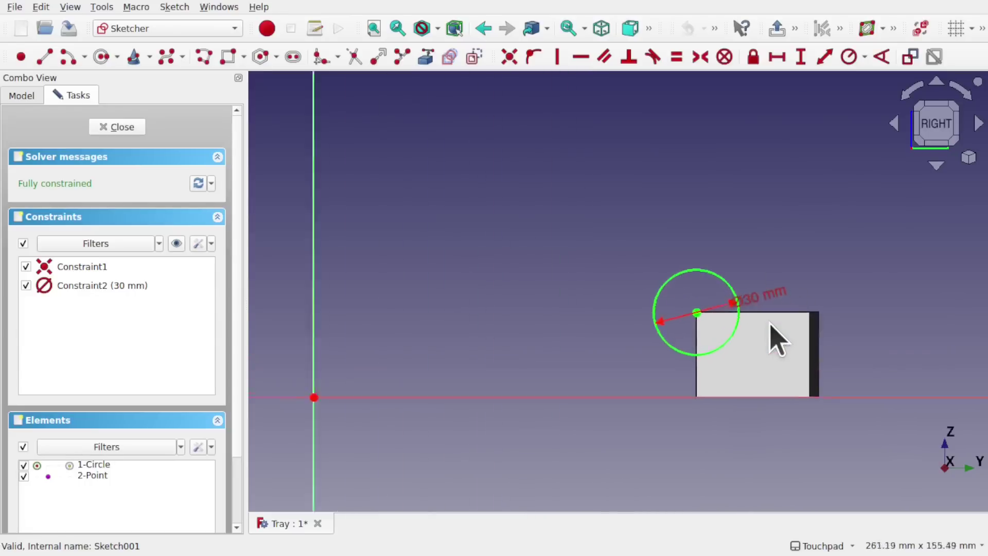
scroll(772, 332, "down", 2)
mouse_move(771, 338)
middle_mouse_down()
mouse_move(710, 360)
mouse_move(740, 316)
middle_mouse_up()
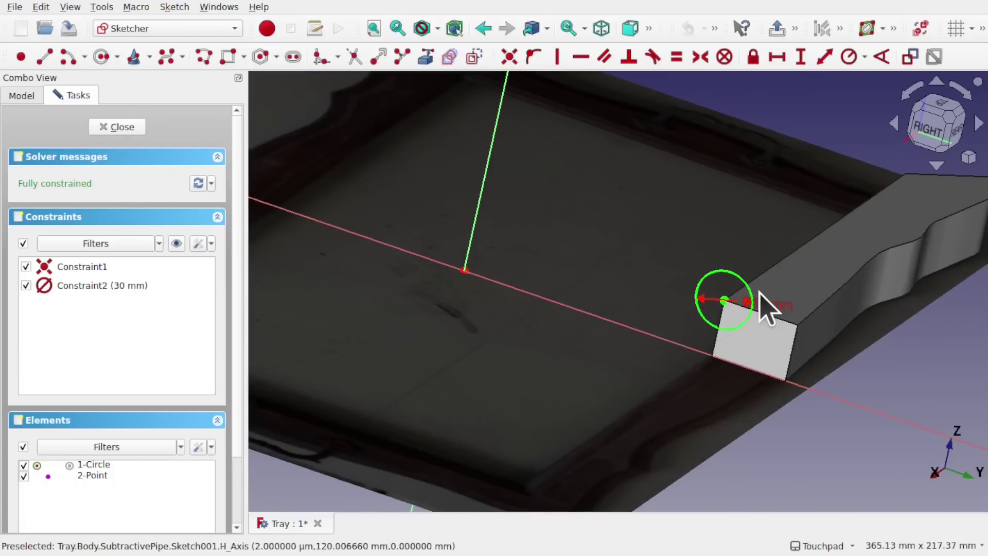
middle_click_drag(761, 304, 680, 339, "shift")
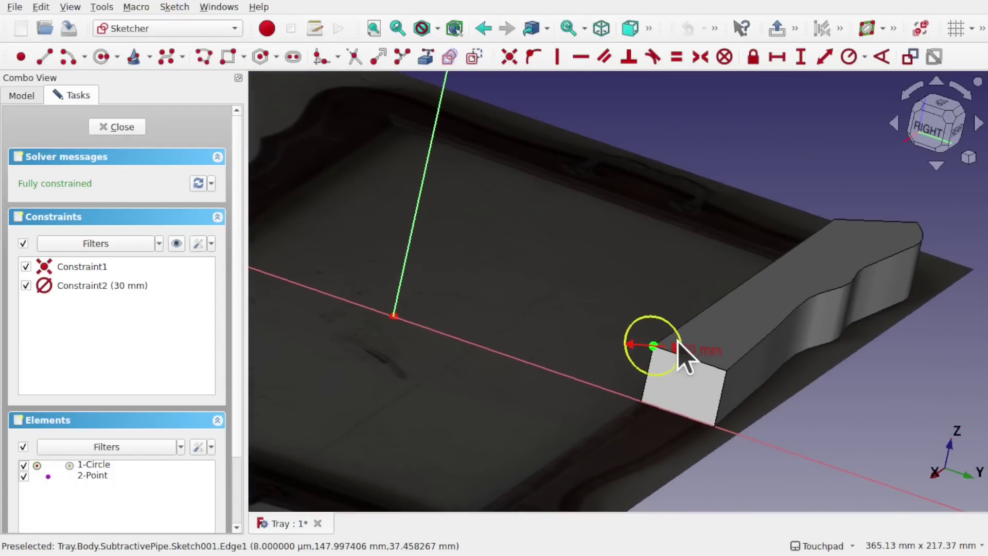
Step: Examine the Profile sketch's circle and origin relative to the top rail from several angles, and close the sketch
scroll(685, 355, "down", 5)
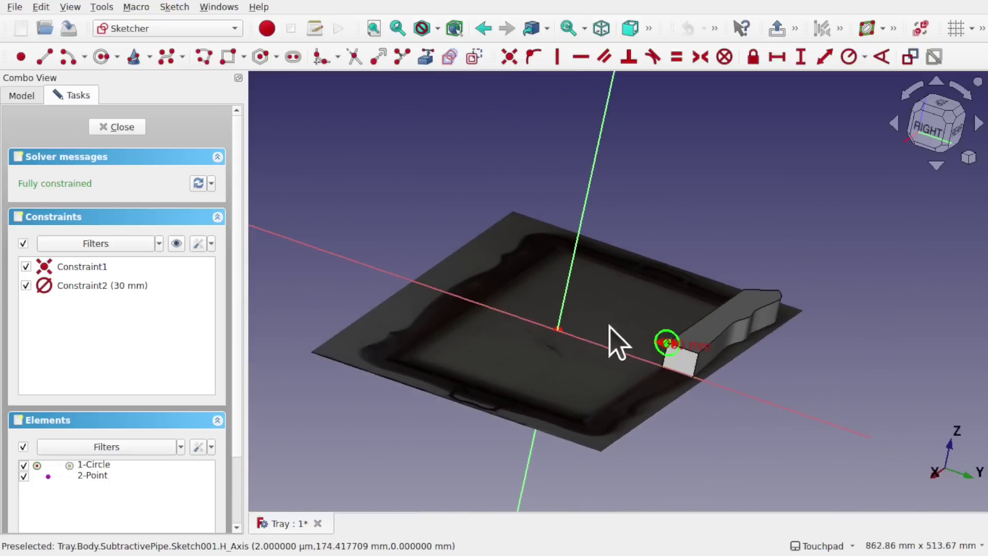
left_click_drag(618, 341, 528, 320, "alt")
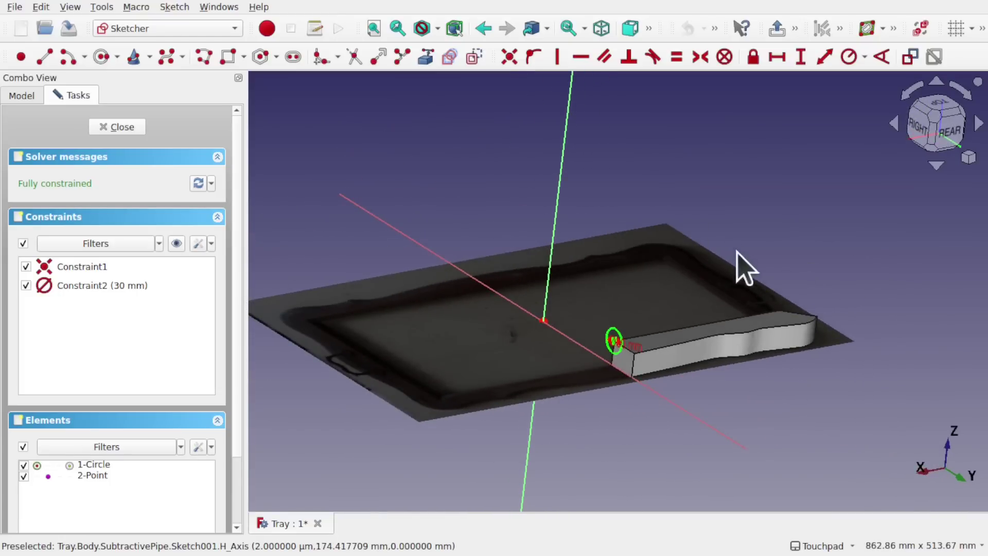
left_click_drag(684, 322, 584, 353, "alt")
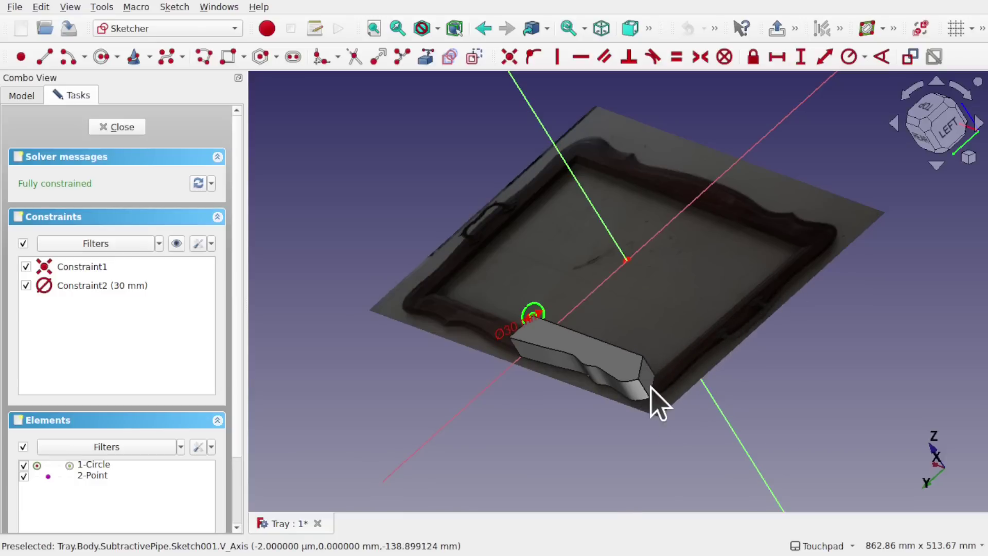
middle_click_drag(626, 387, 683, 416, "alt")
middle_click_drag(580, 433, 724, 305, "alt")
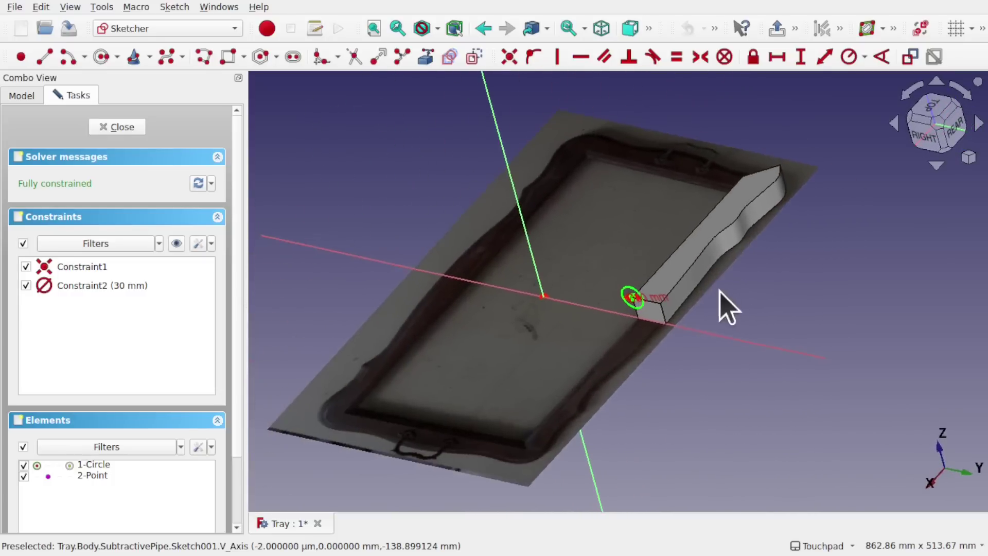
middle_click_drag(619, 326, 662, 309, "alt")
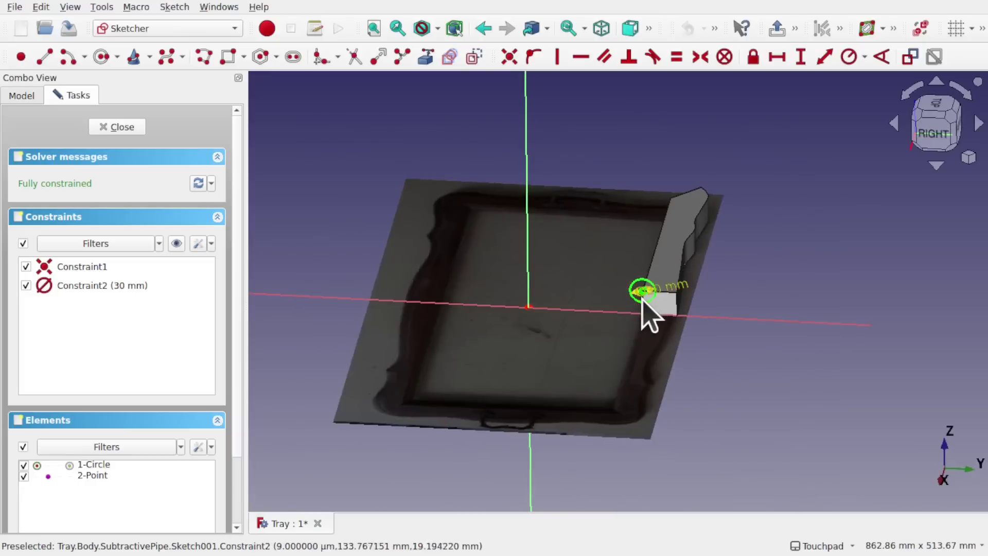
scroll(653, 313, "up", 2)
scroll(652, 314, "down", 1)
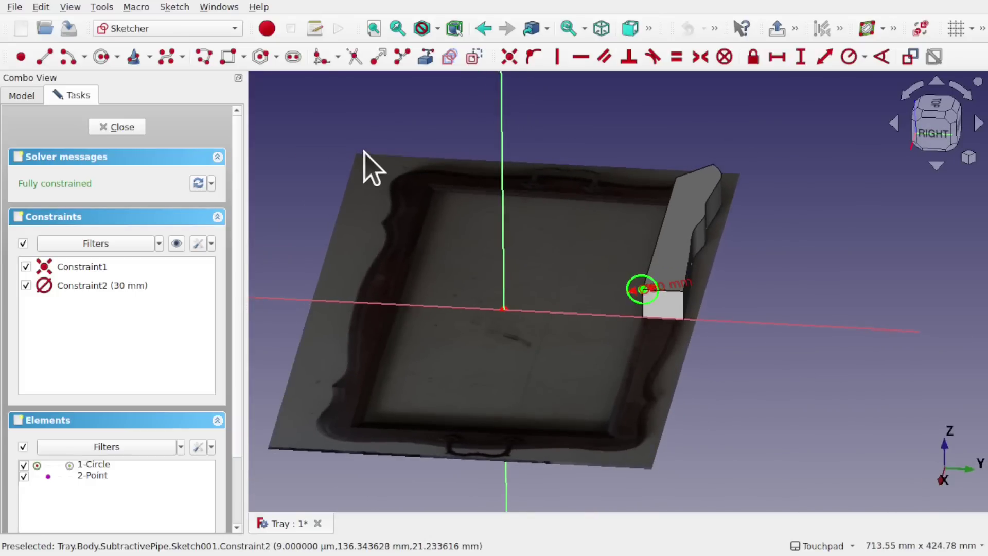
left_click(119, 130)
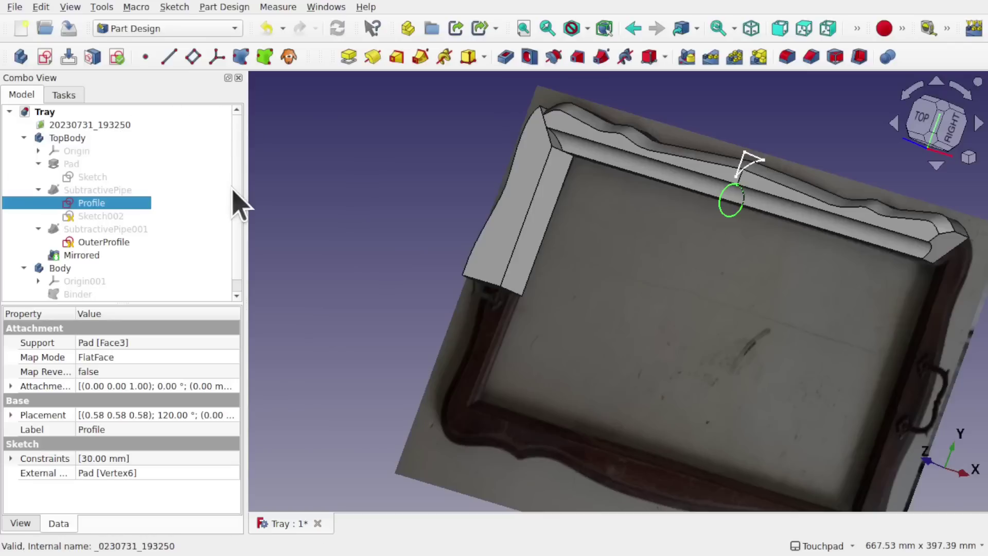
Step: Turn on Skip recomputes for the Tray document and check that the option is set
left_click(44, 112)
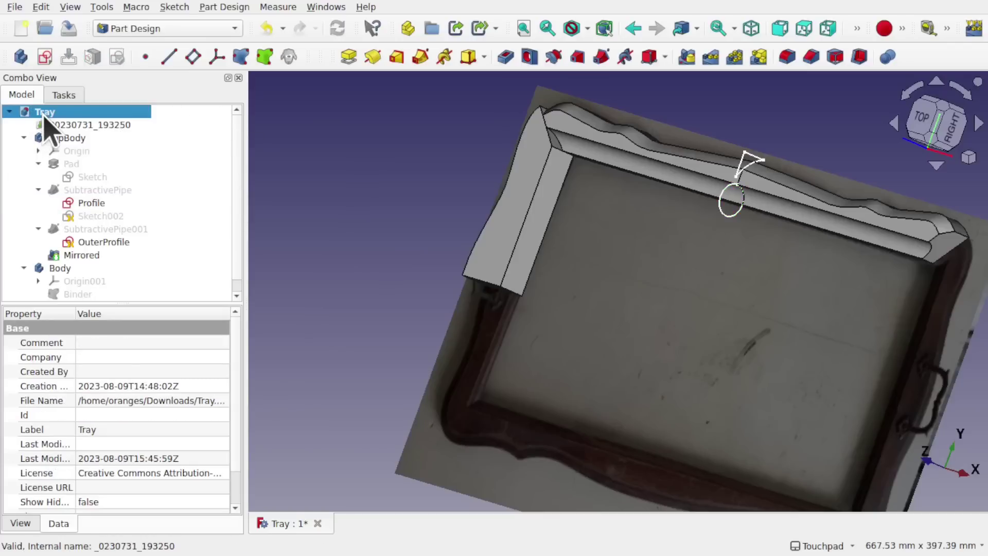
right_click(46, 122)
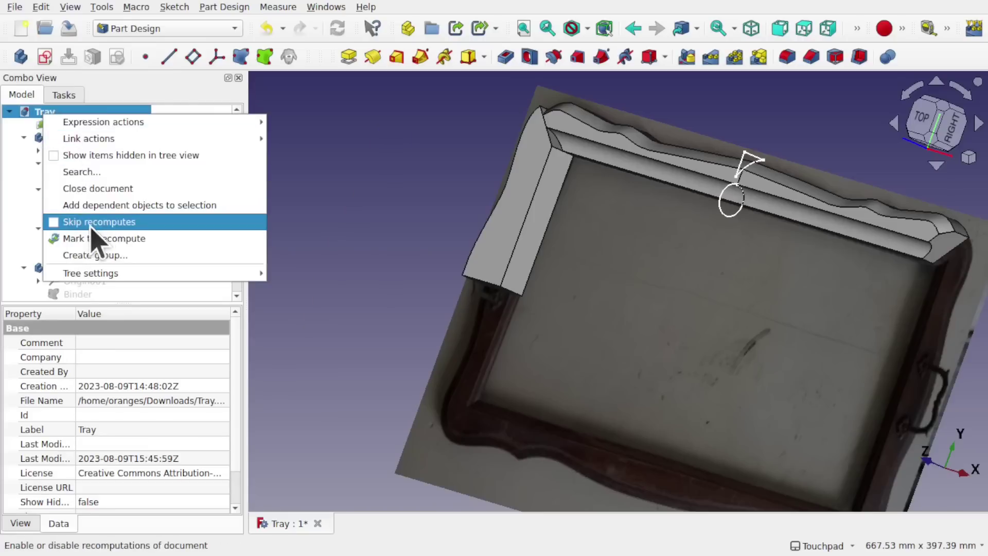
left_click(53, 225)
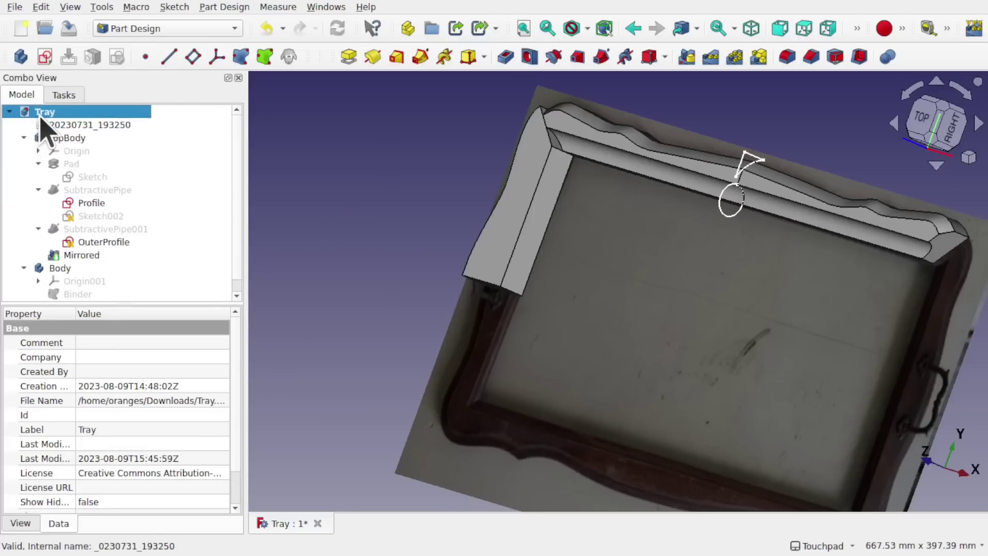
right_click(46, 128)
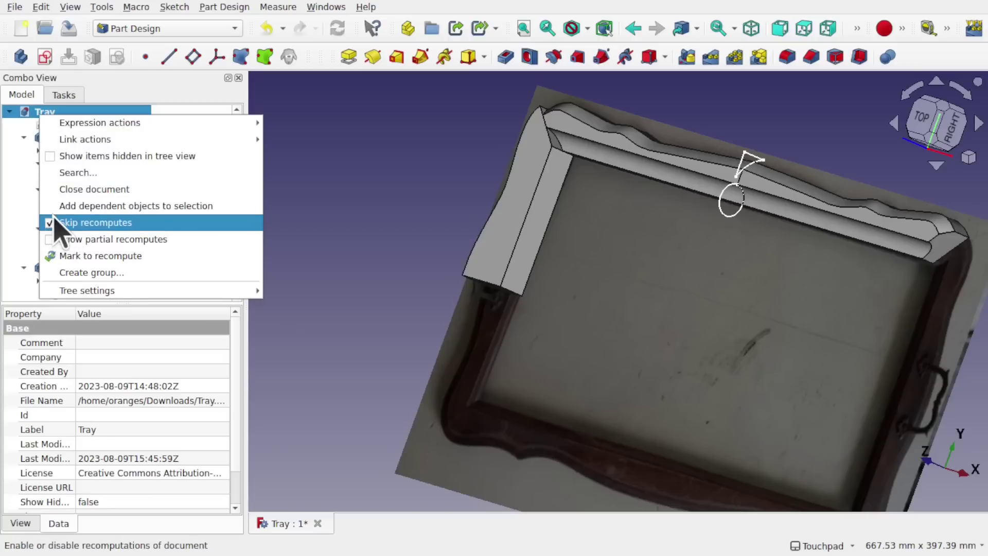
left_click(323, 180)
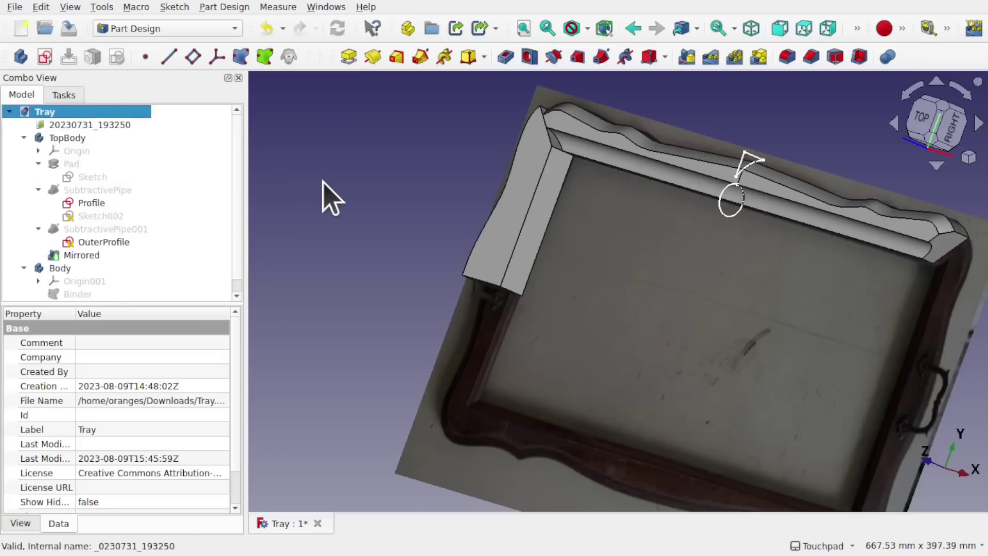
Step: Open the top rail's Profile sketch and delete the coincident constraint holding the 30 mm circle's centre on the rail corner
double_click(94, 201)
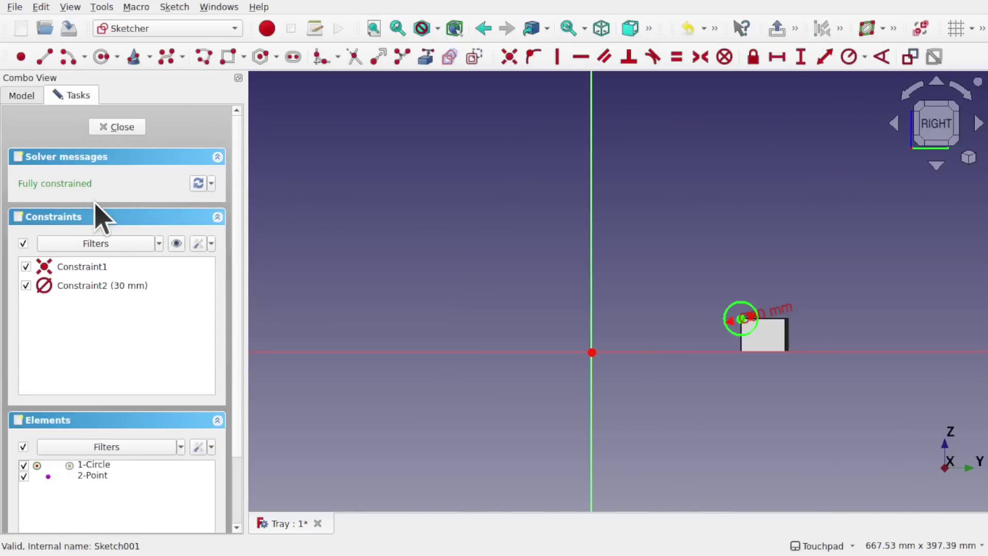
left_click(110, 129)
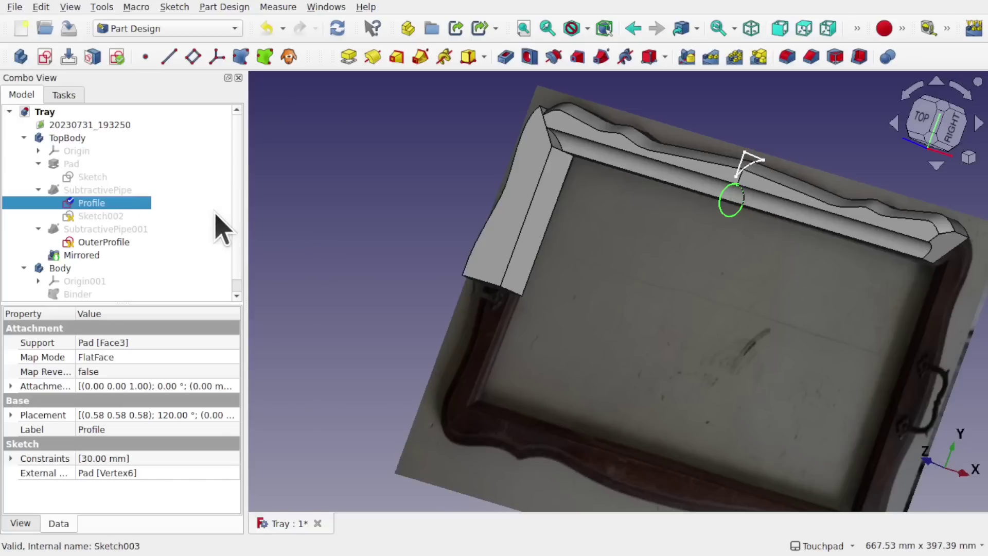
double_click(82, 204)
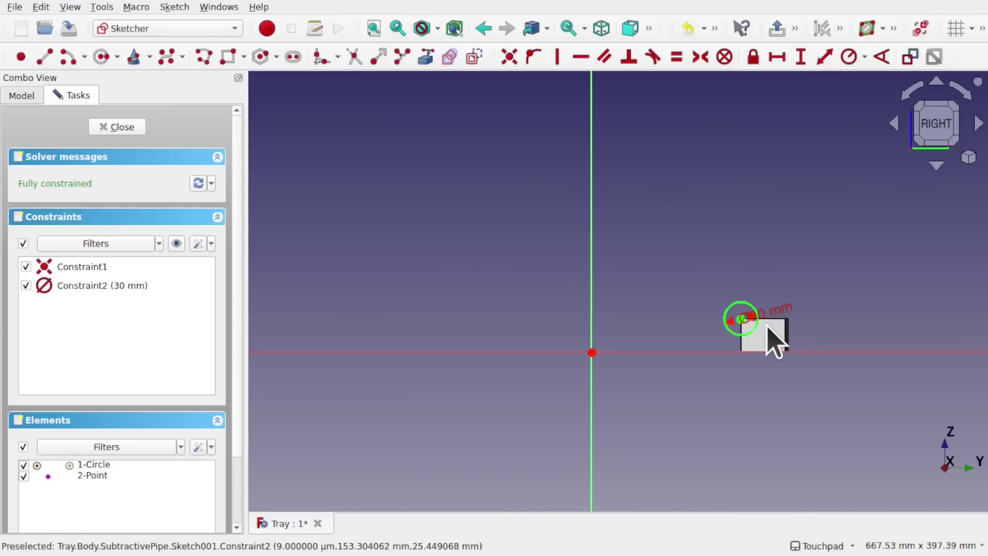
scroll(768, 327, "up", 6)
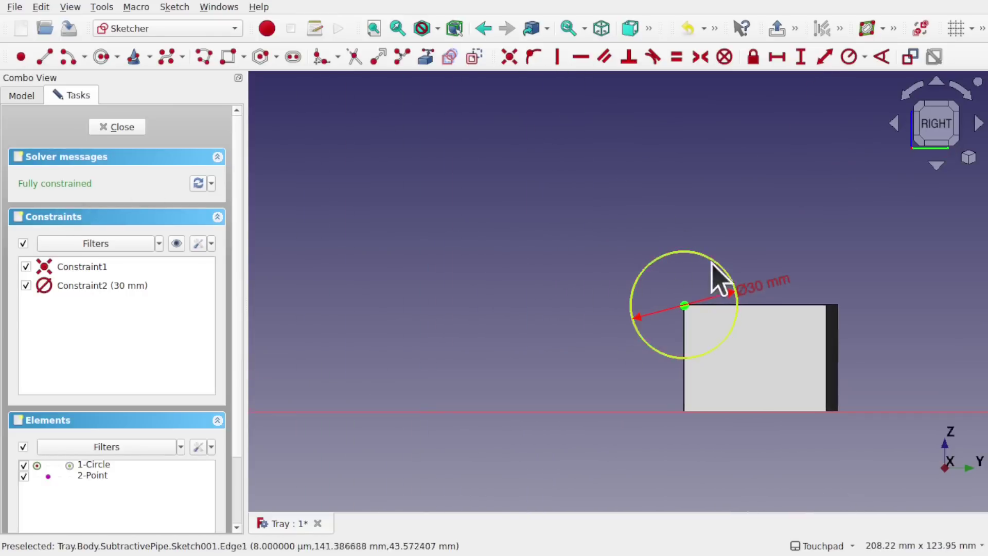
left_click(686, 308)
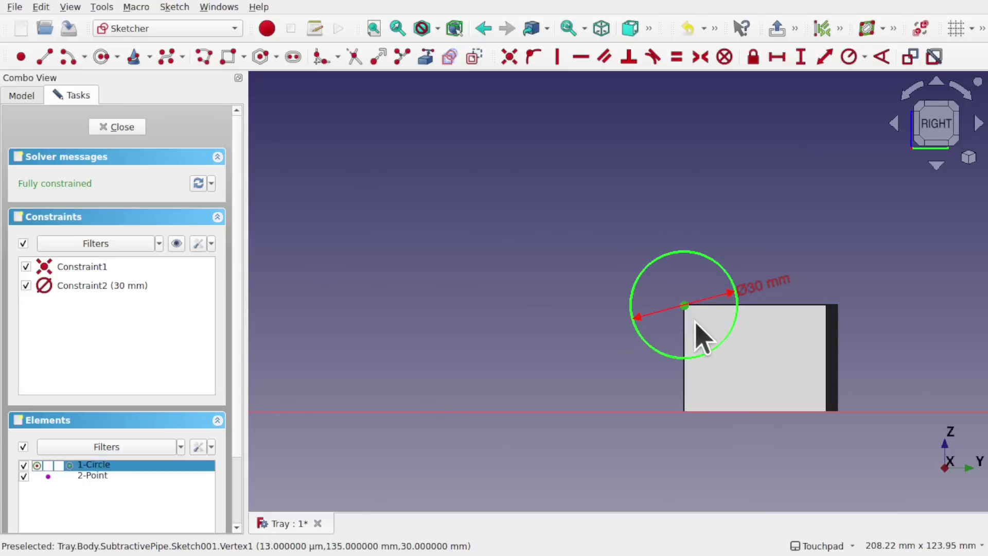
key("Delete")
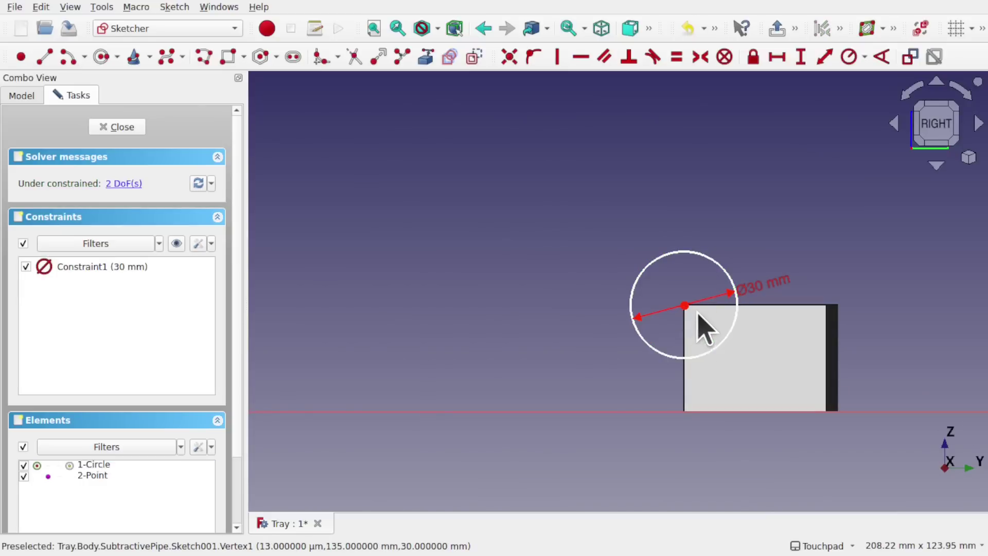
Step: Move the 30 mm circle away from the rail's end face and delete the external reference point at the rail corner
scroll(699, 315, "down", 4)
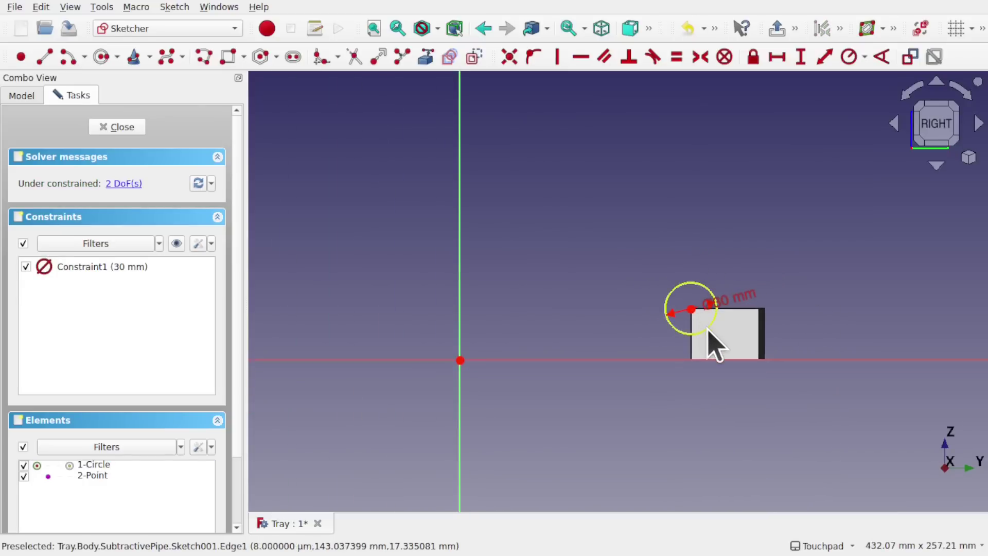
left_click_drag(711, 327, 640, 195)
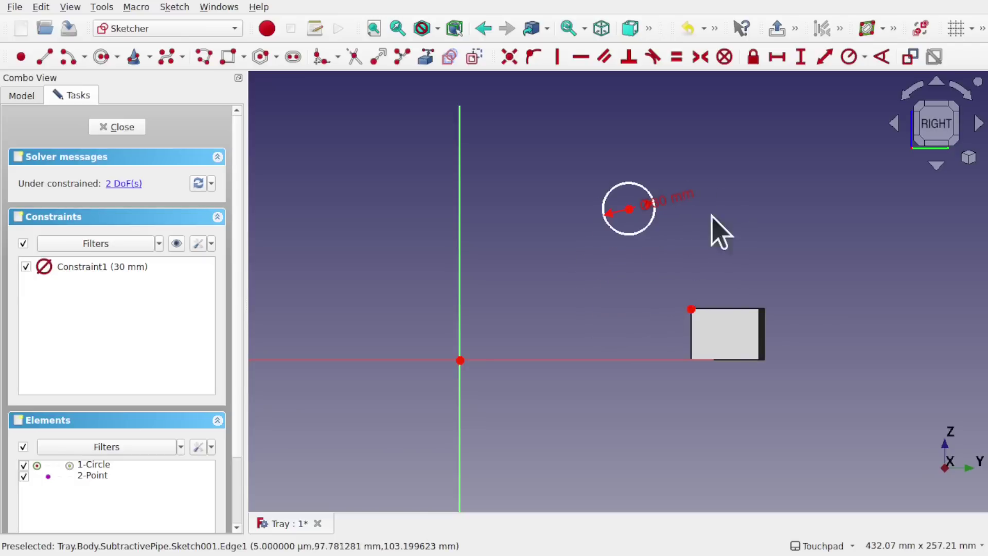
left_click(692, 309)
key("Delete")
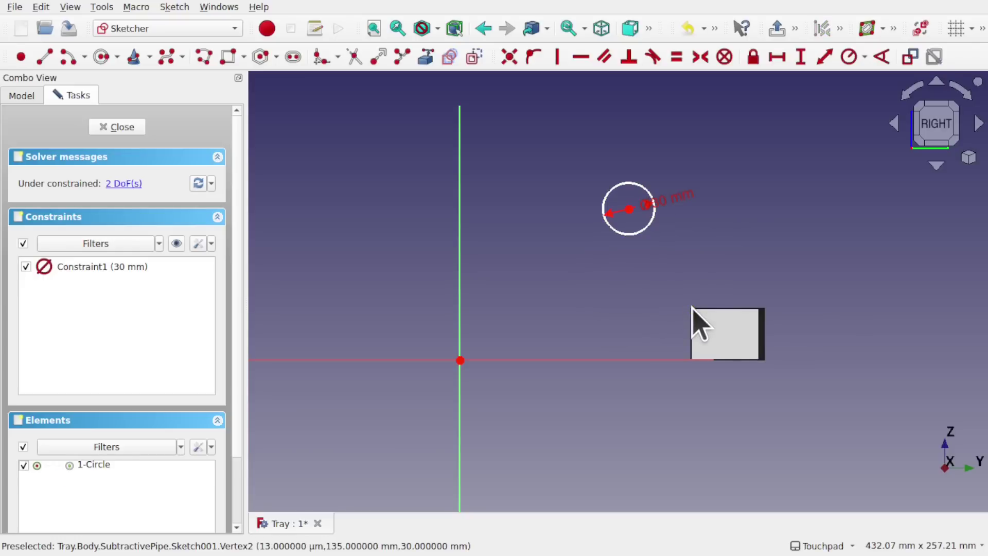
Step: Constrain the circle's centre coincident with the sketch origin and close the Profile sketch
left_click(629, 209)
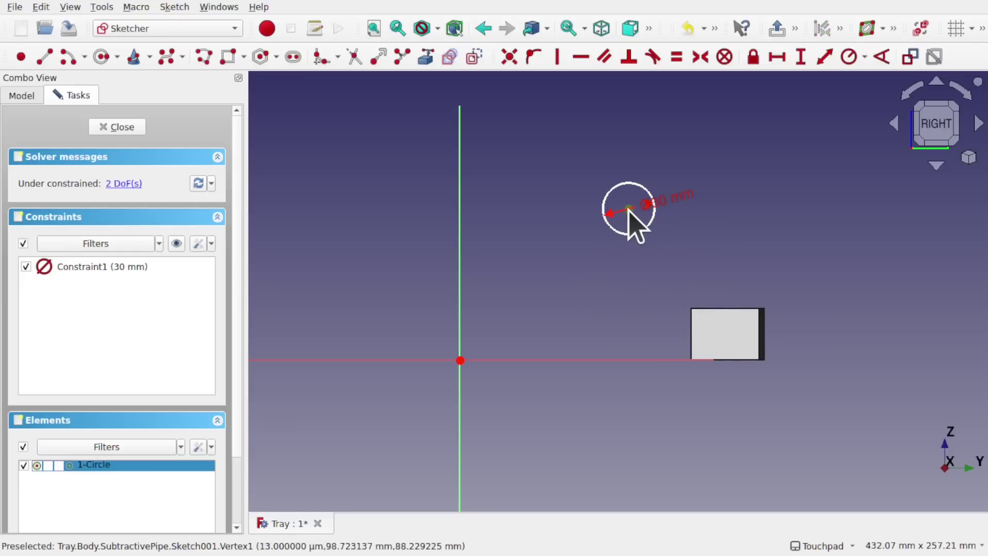
left_click(459, 359)
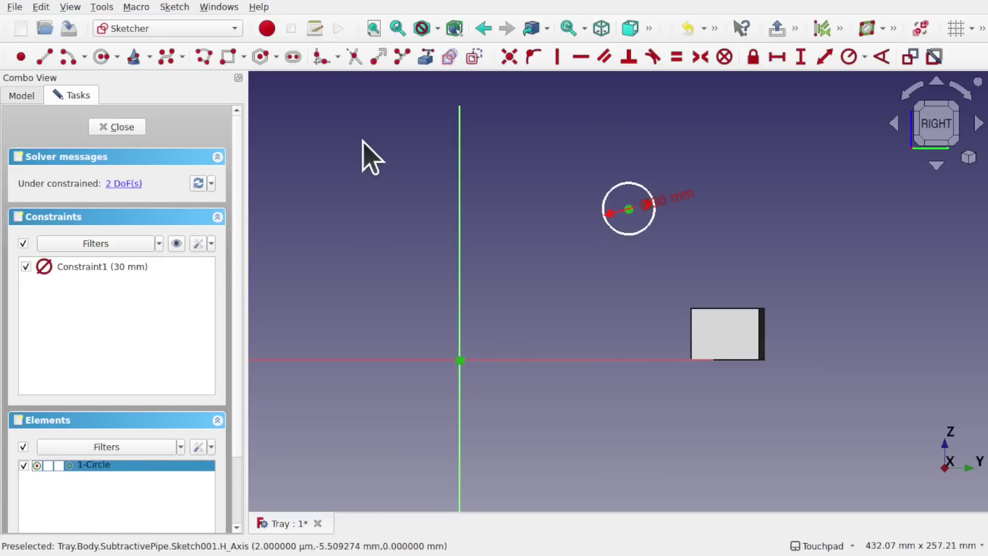
left_click(510, 79)
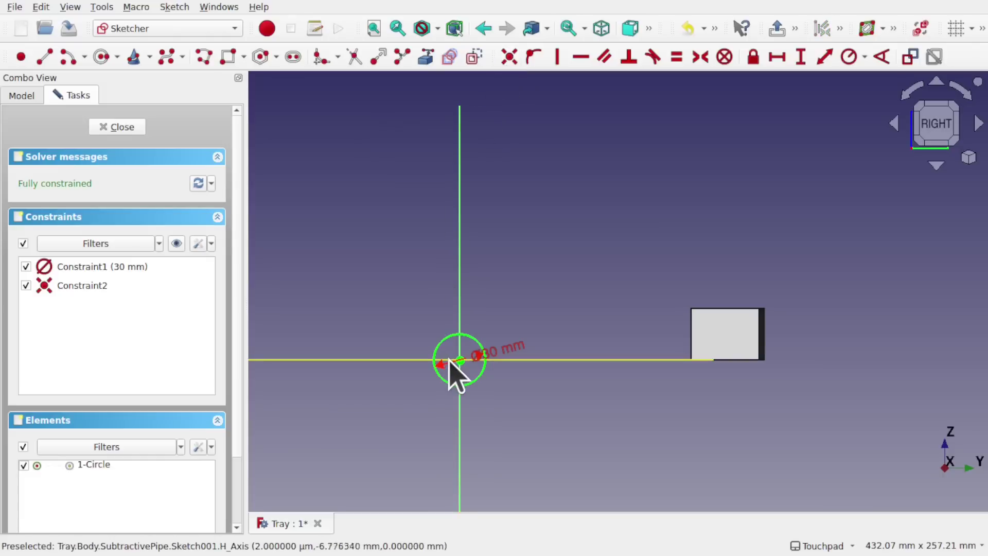
left_click(129, 133)
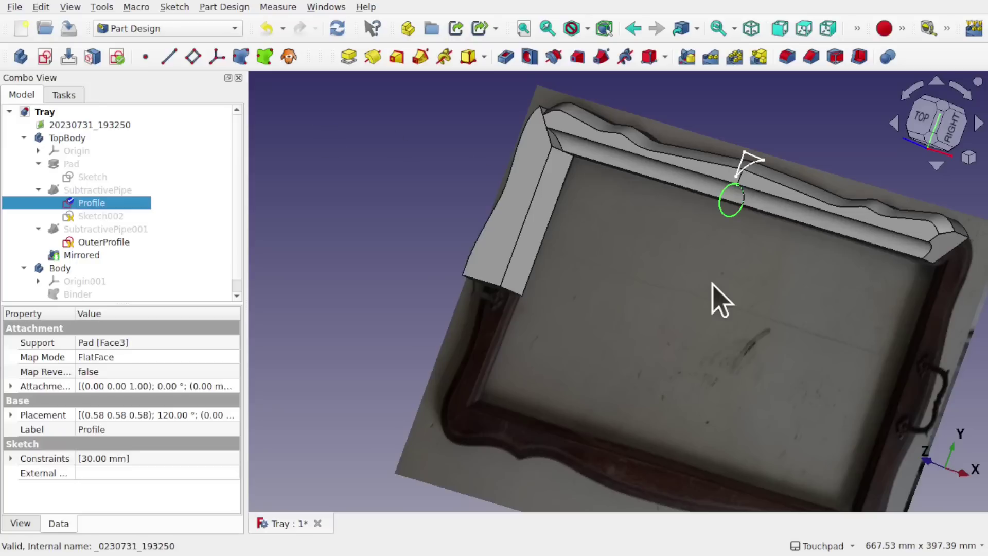
Step: Show TopBody's Pad in place of the Mirrored top rail
middle_click_drag(704, 287, 669, 261)
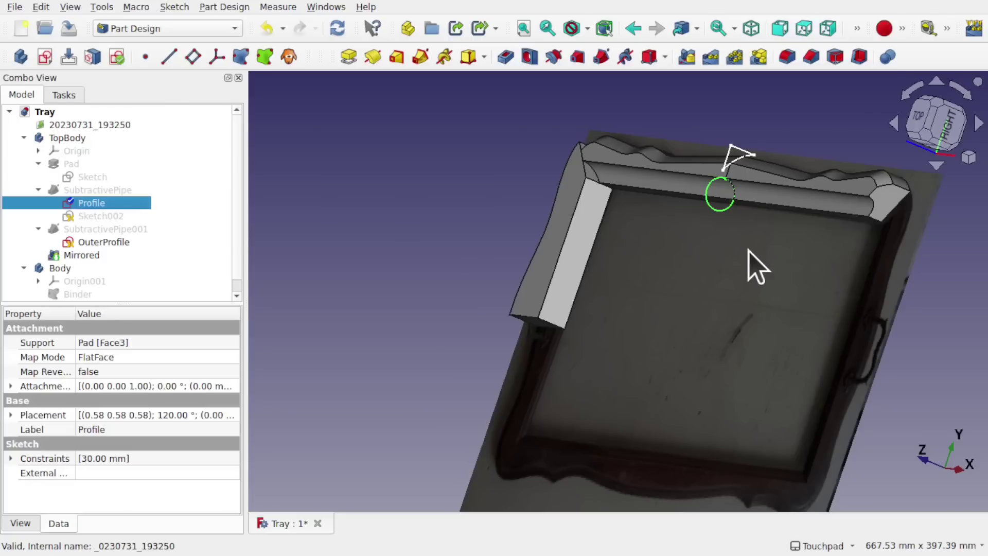
mouse_move(749, 249)
middle_mouse_down()
mouse_move(733, 289)
mouse_move(690, 307)
middle_mouse_up()
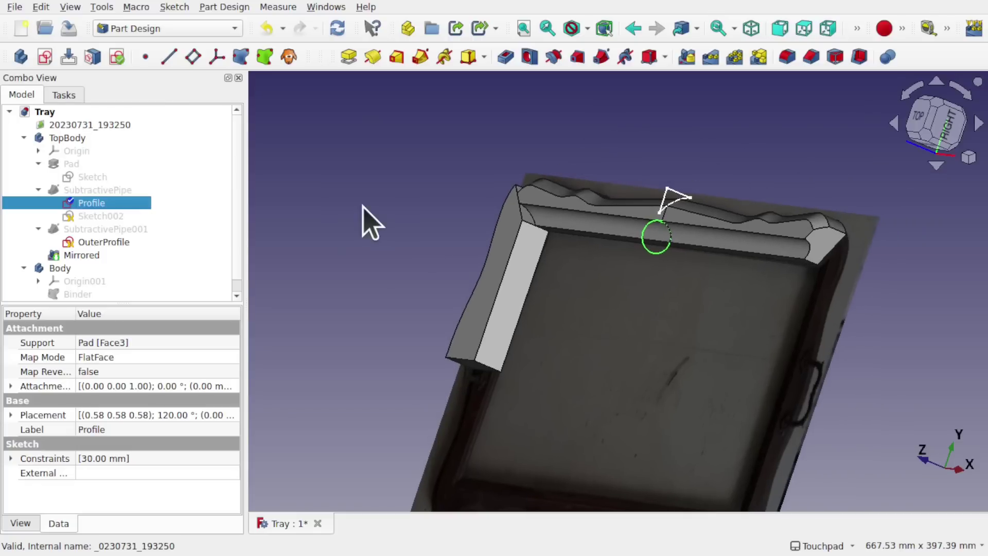
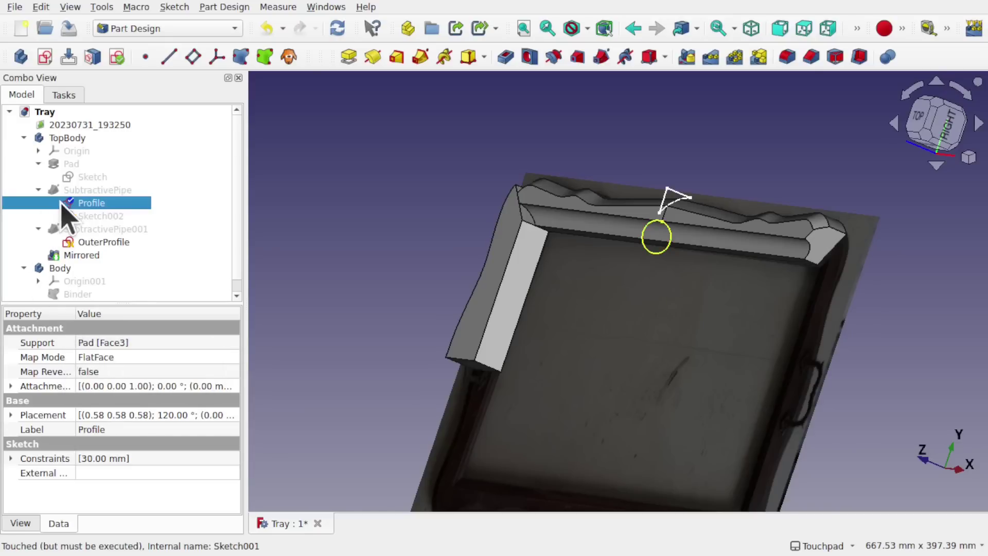
left_click(72, 165)
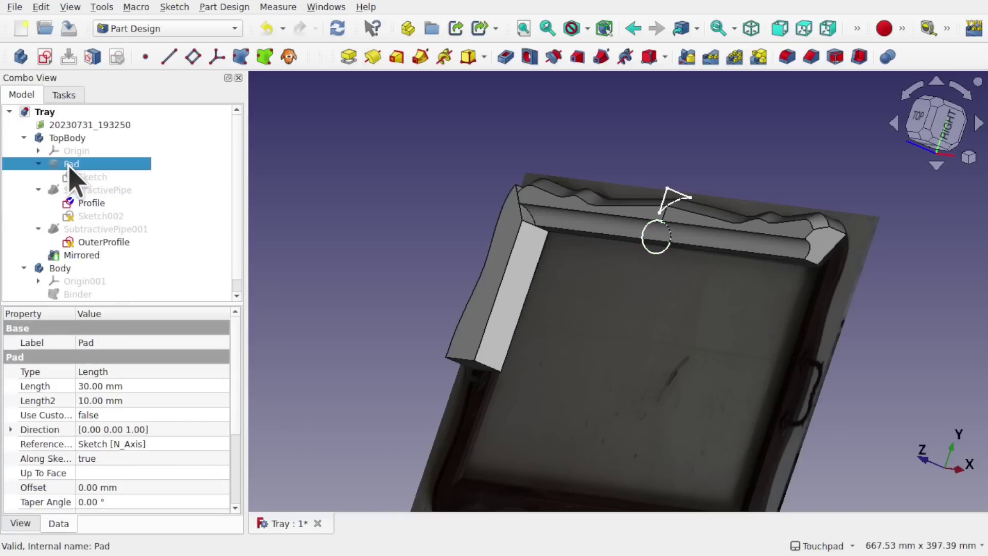
key("space")
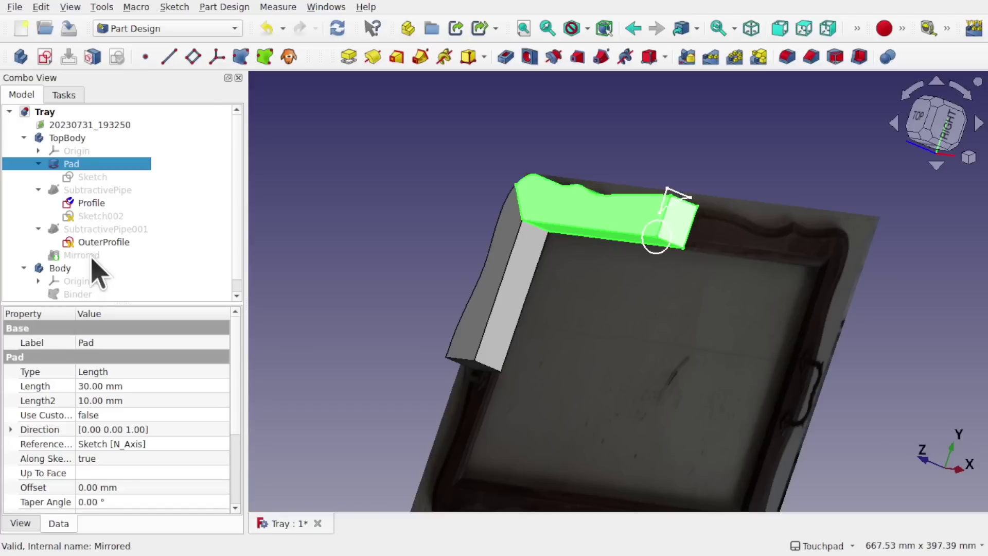
Step: Edit the Profile sketch's attachment and clear its reference to the face of TopBody's Pad
left_click(86, 202)
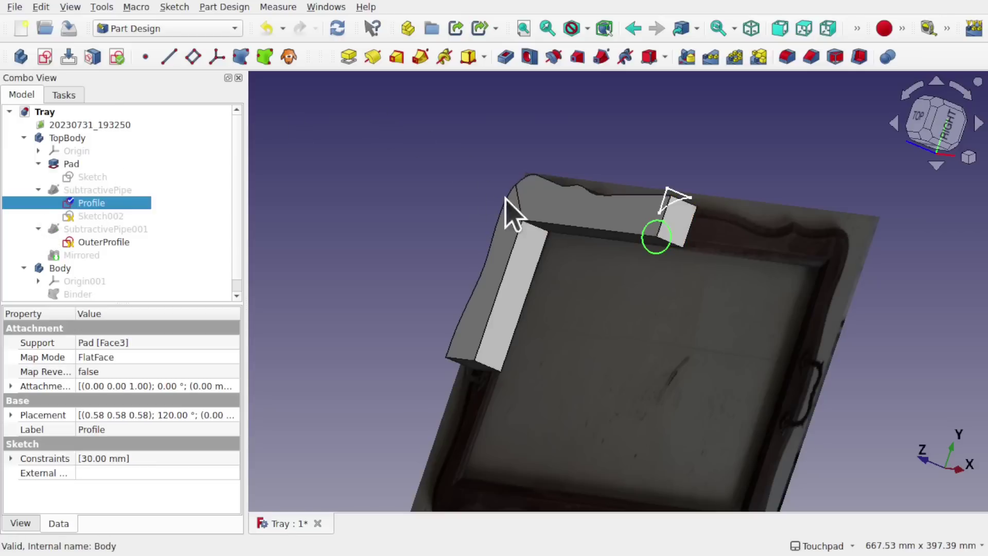
scroll(657, 241, "up", 4)
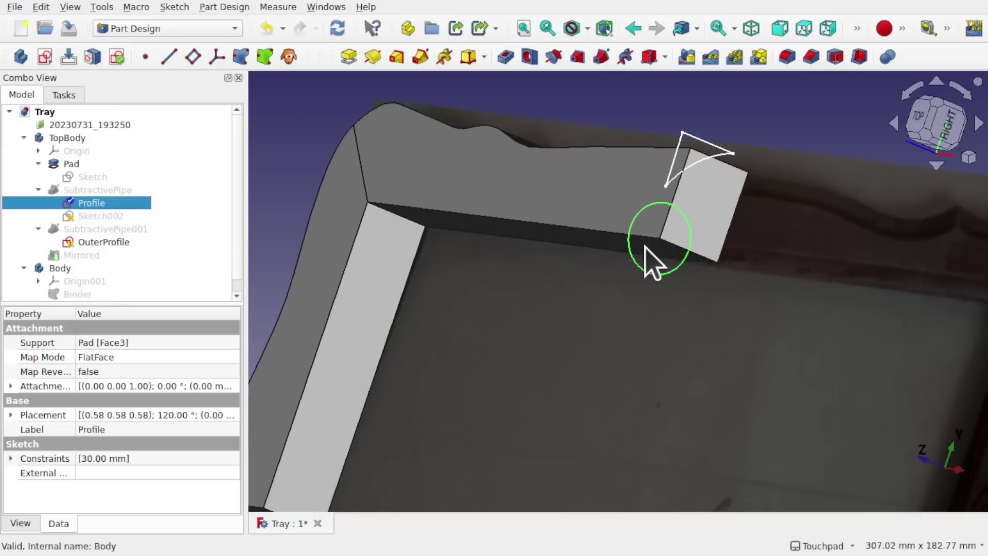
mouse_move(659, 250)
left_mouse_down("alt")
mouse_move(776, 256)
mouse_move(677, 251)
left_mouse_up("alt")
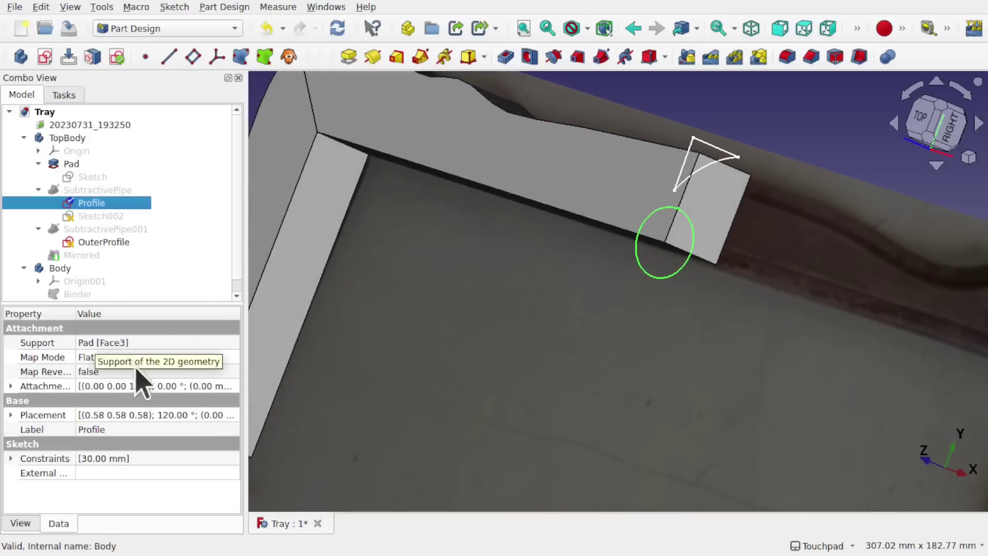
left_click(170, 362)
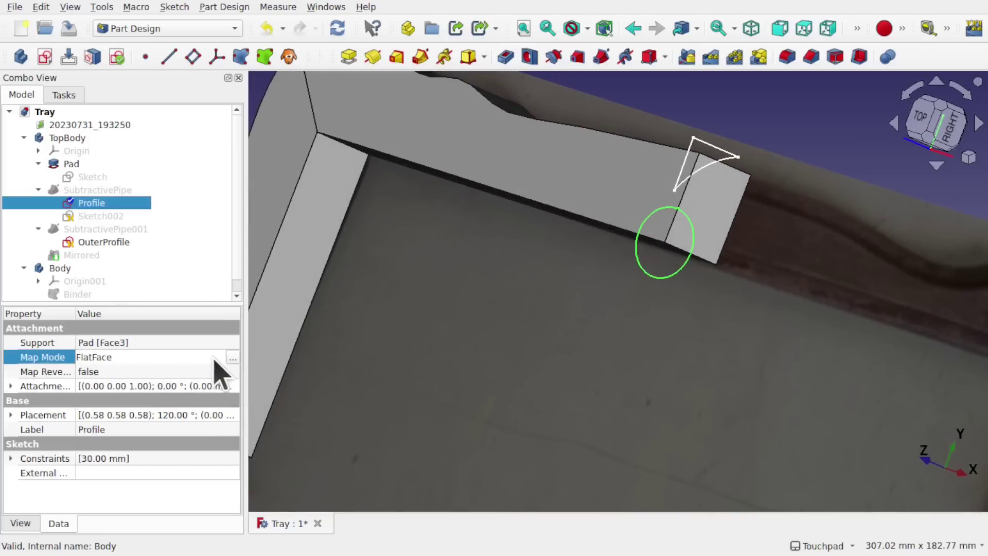
left_click(233, 357)
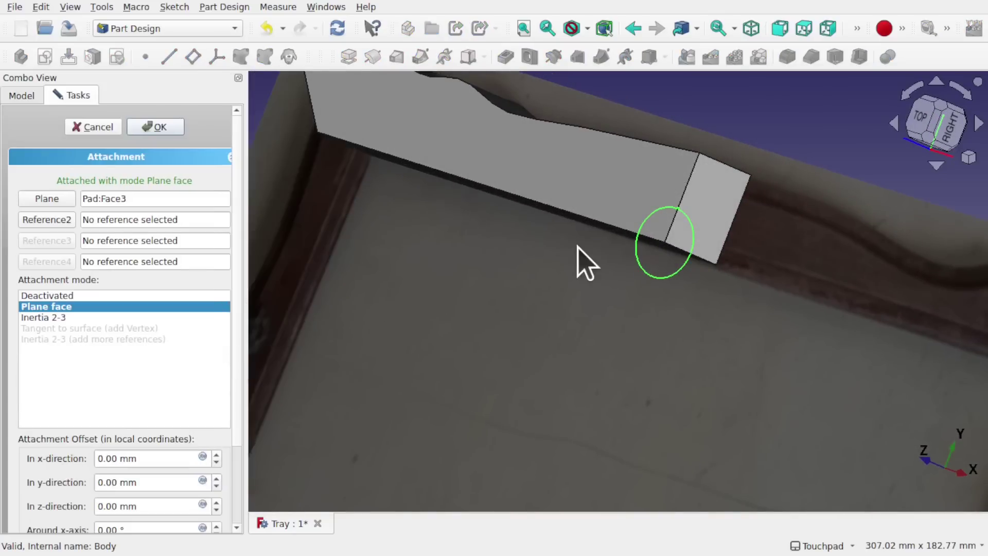
left_click_drag(578, 261, 695, 258, "alt")
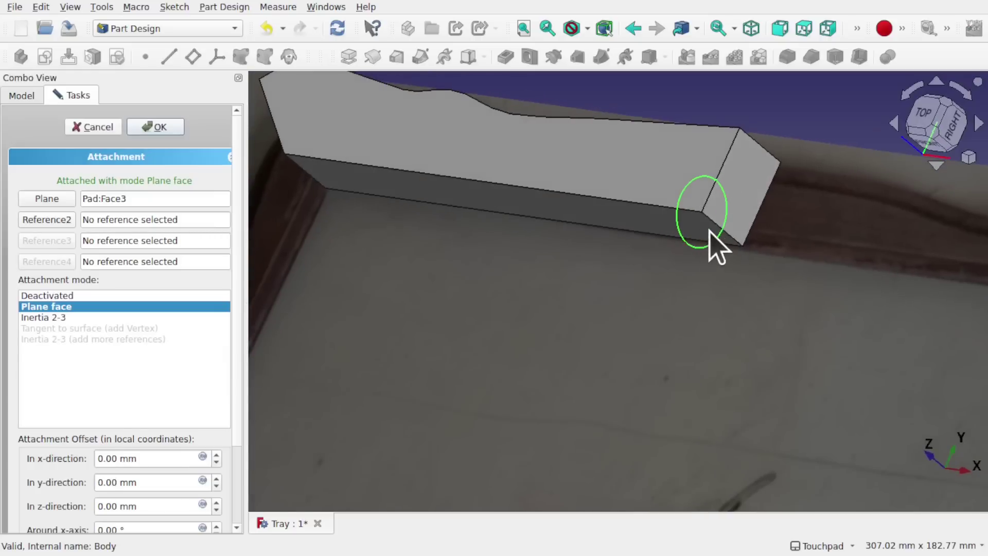
scroll(711, 242, "up", 3)
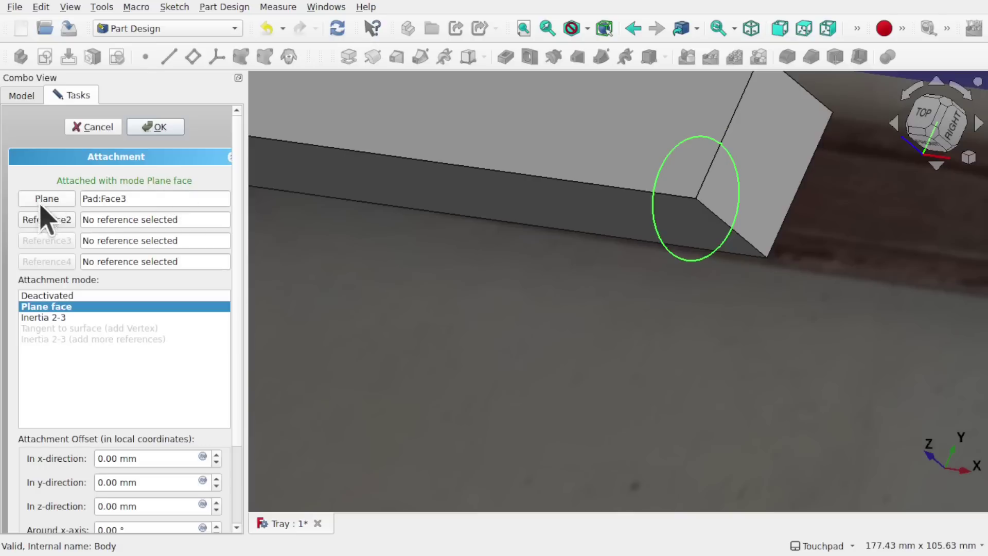
left_click_drag(138, 200, 72, 207)
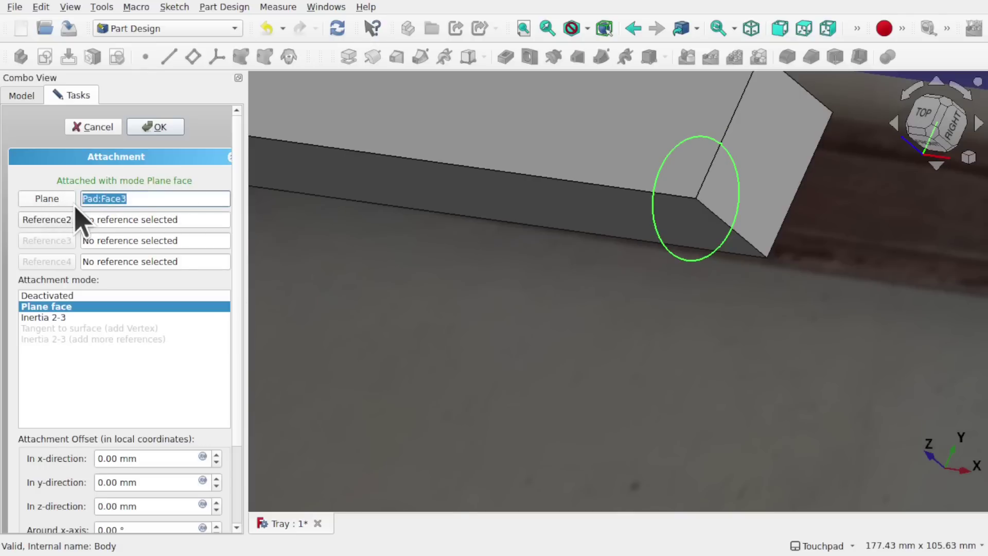
key("BackSpace")
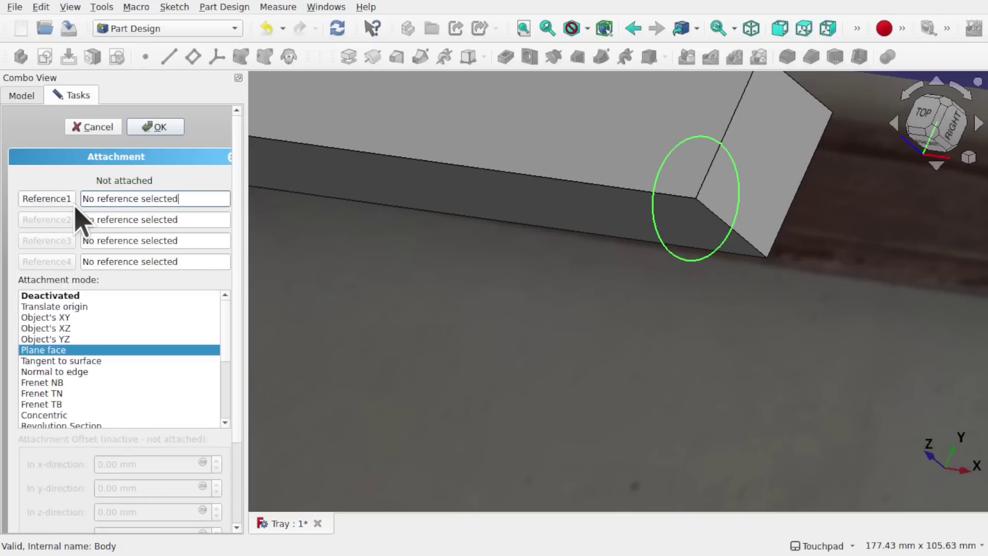
Step: Set the upper inner corner vertex at the top rail's flat end face as the Profile sketch's first attachment reference
left_click(44, 201)
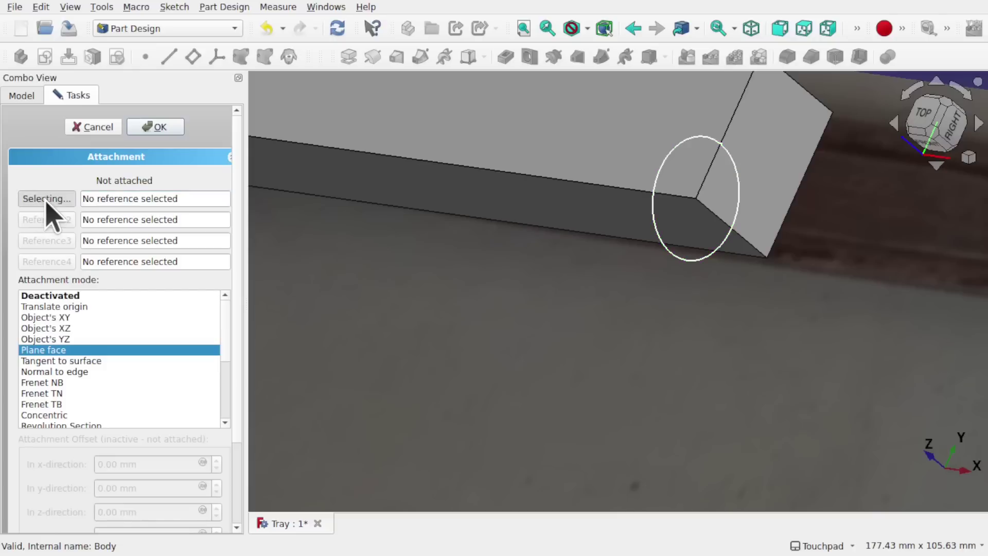
scroll(702, 201, "up", 5)
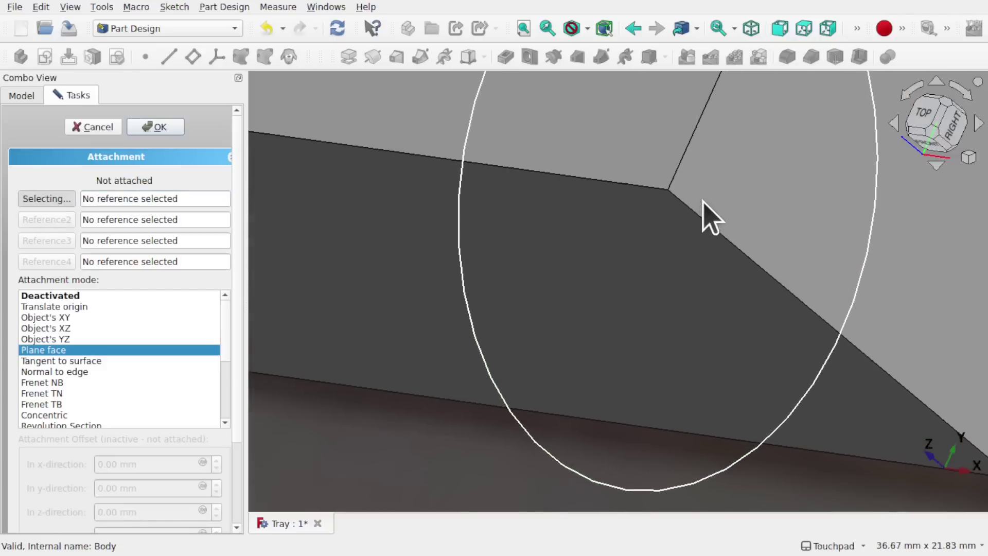
left_click(668, 190)
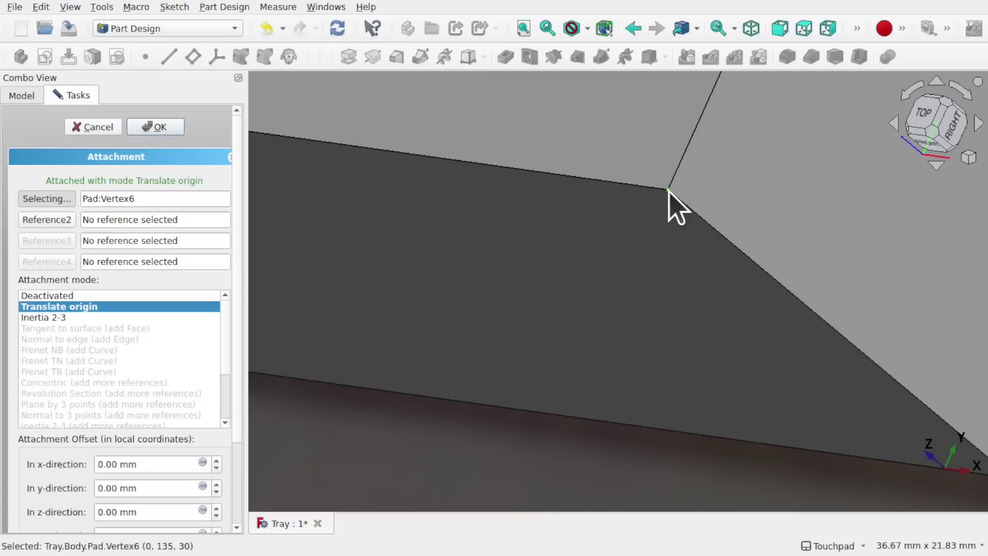
scroll(669, 190, "down", 10)
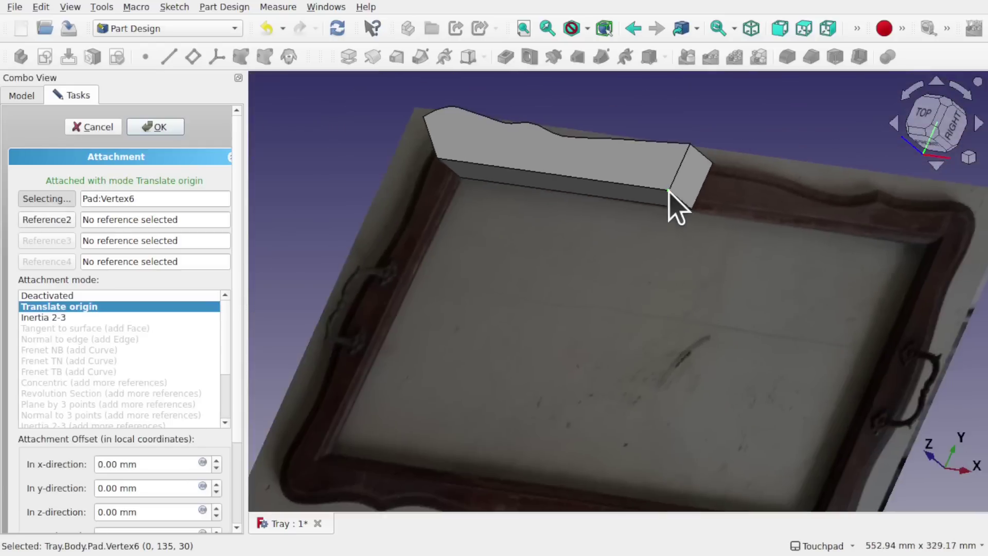
scroll(669, 190, "up", 4)
scroll(669, 190, "up", 1)
left_click_drag(668, 189, 640, 199, "alt")
scroll(631, 202, "down", 5)
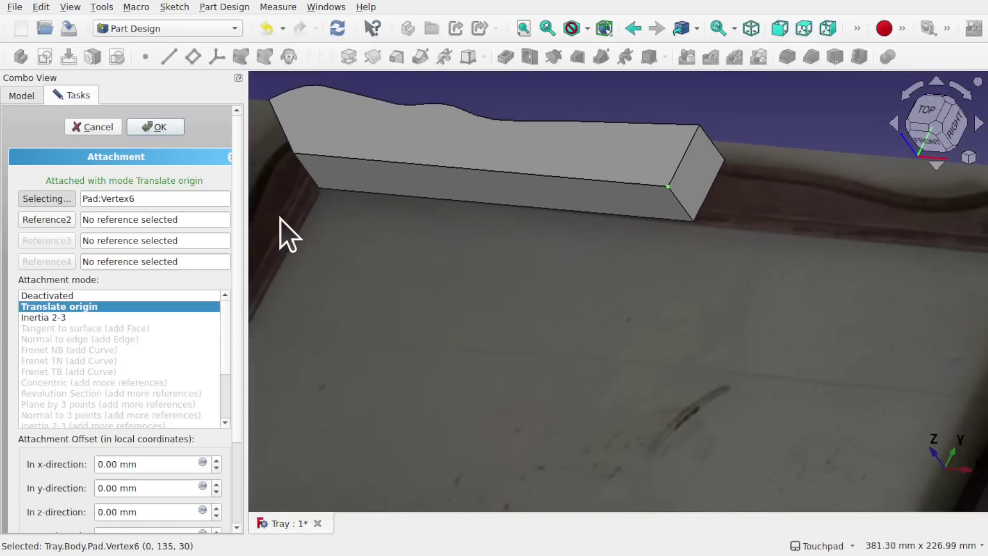
Step: Add the top rail's long upper inner edge as second reference and attach the Profile sketch with the Normal to edge mode
left_click(45, 220)
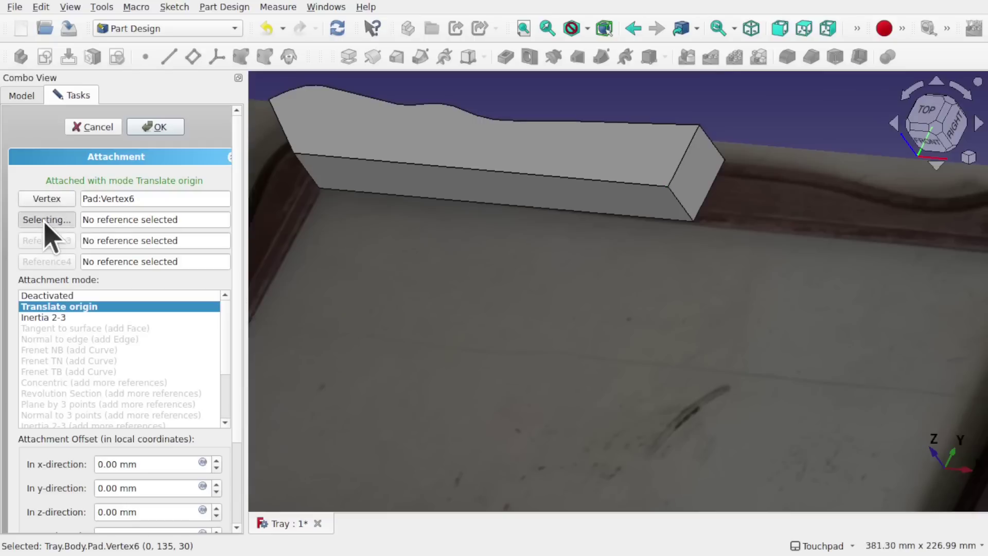
left_click(645, 182)
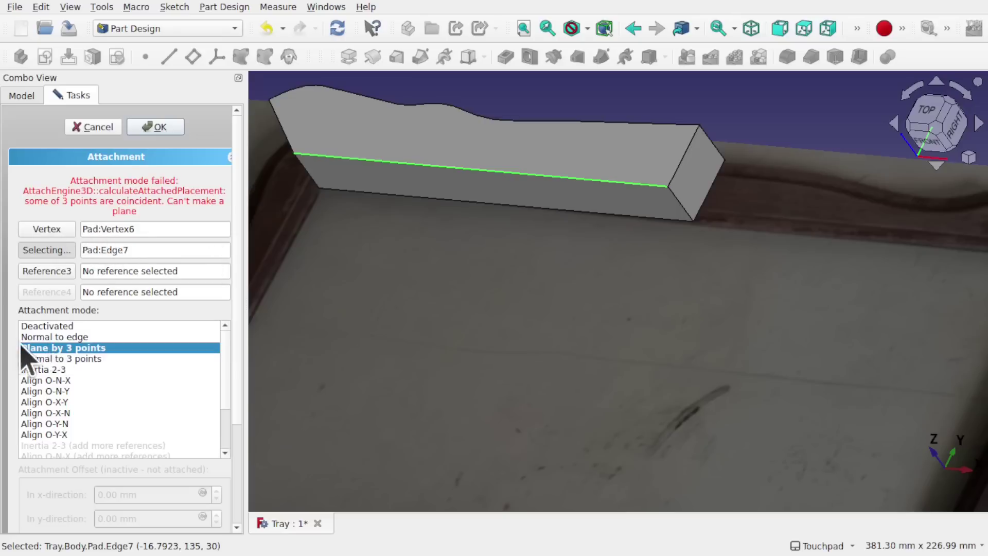
left_click(54, 337)
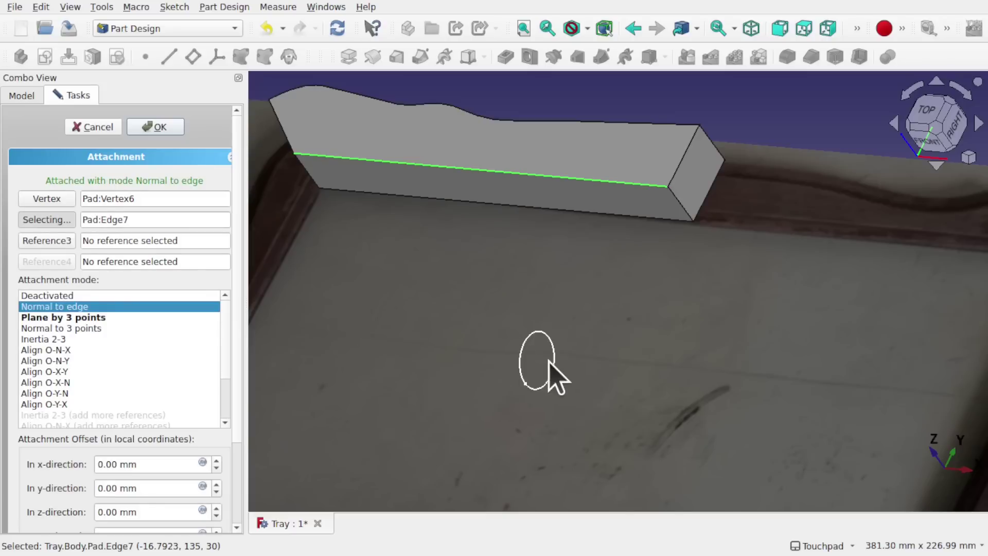
left_click(159, 129)
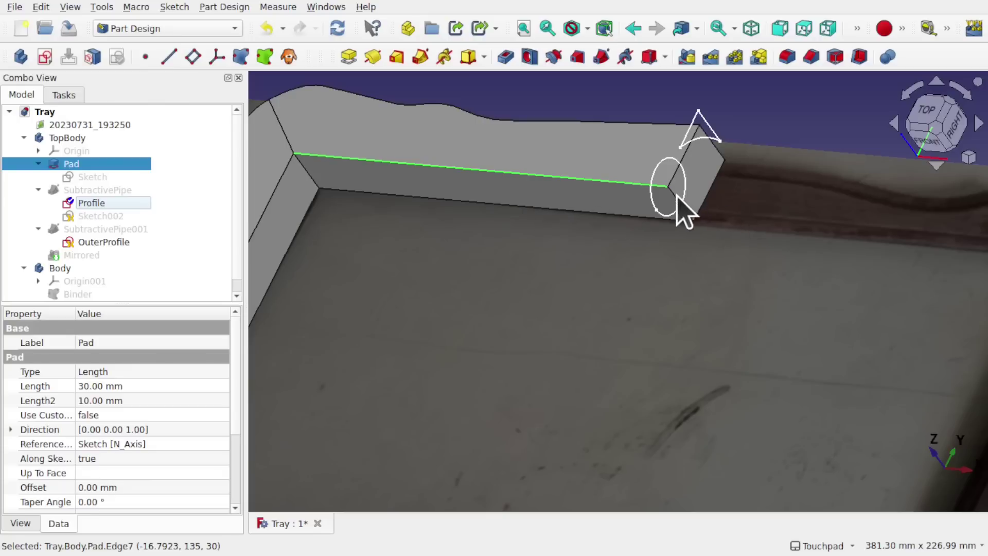
Step: Open the Profile sketch, check the circle's position and orientation at the rail corner, and close the sketch
scroll(566, 240, "down", 4)
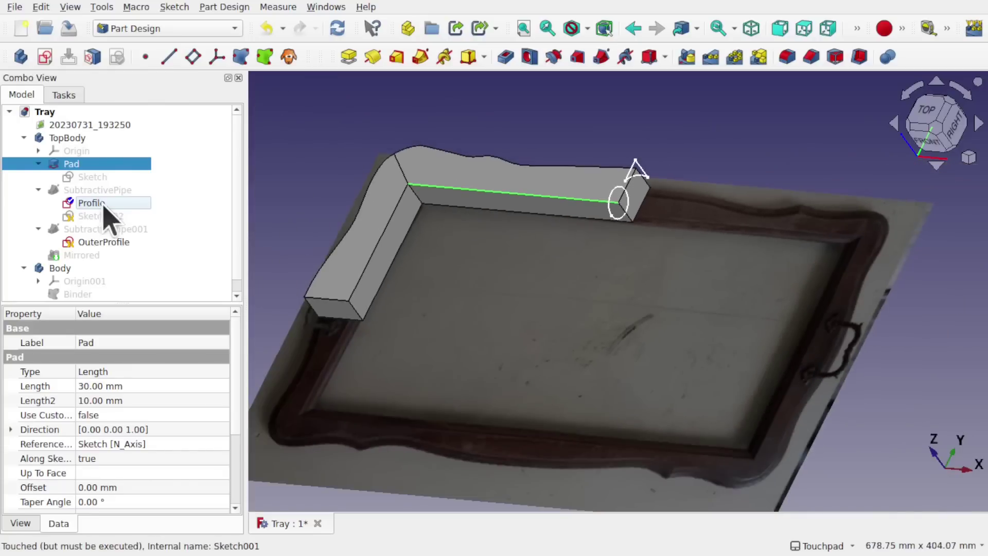
double_click(92, 204)
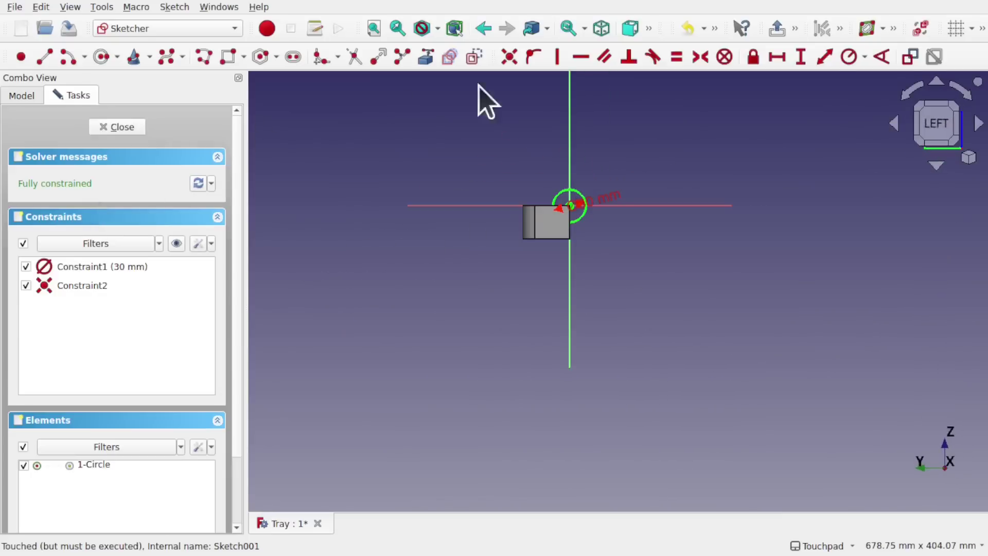
scroll(585, 221, "up", 5)
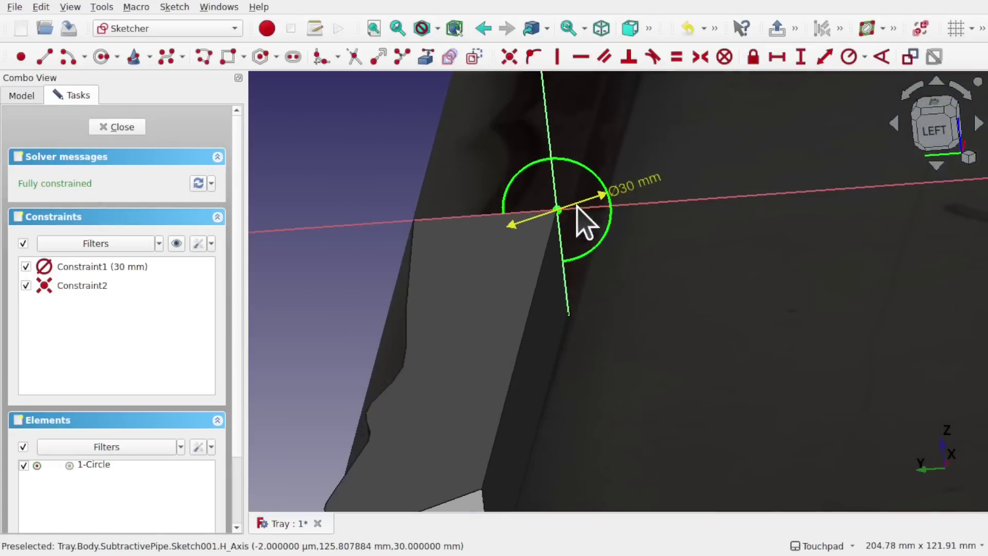
middle_click_drag(607, 353, 672, 315)
scroll(664, 312, "down", 5)
scroll(695, 283, "up", 8)
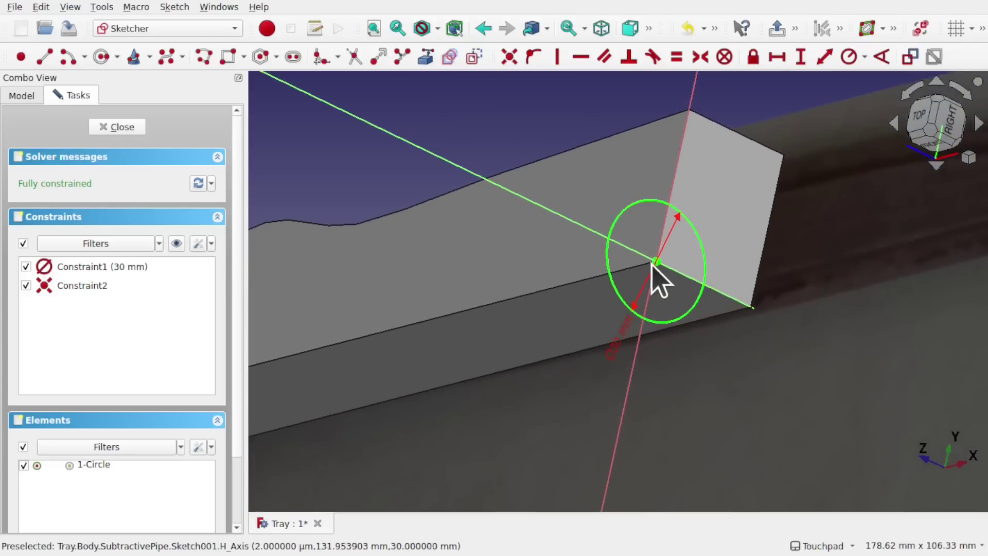
left_click(116, 127)
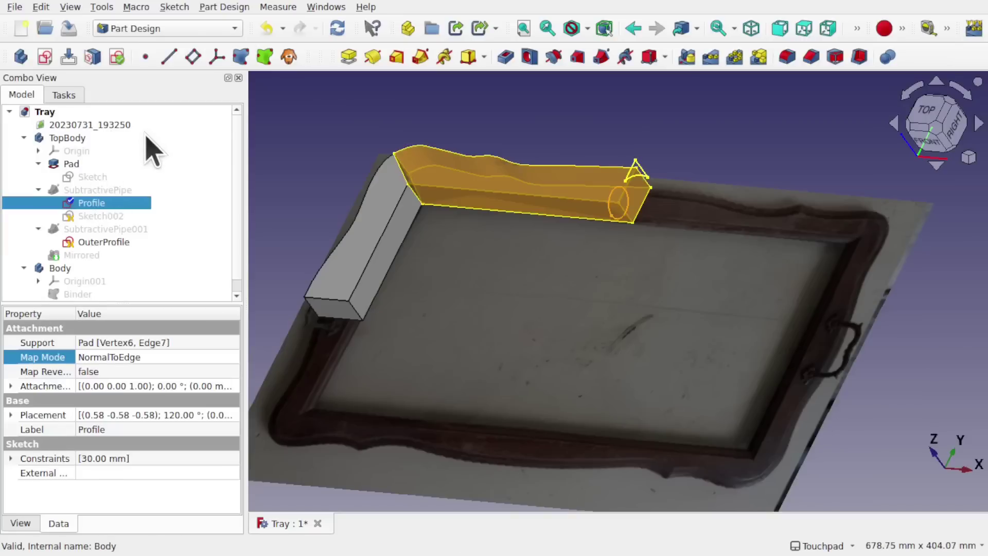
Step: Recompute the document, show the Mirrored top rail, and inspect the rails' corner joint
left_click(41, 7)
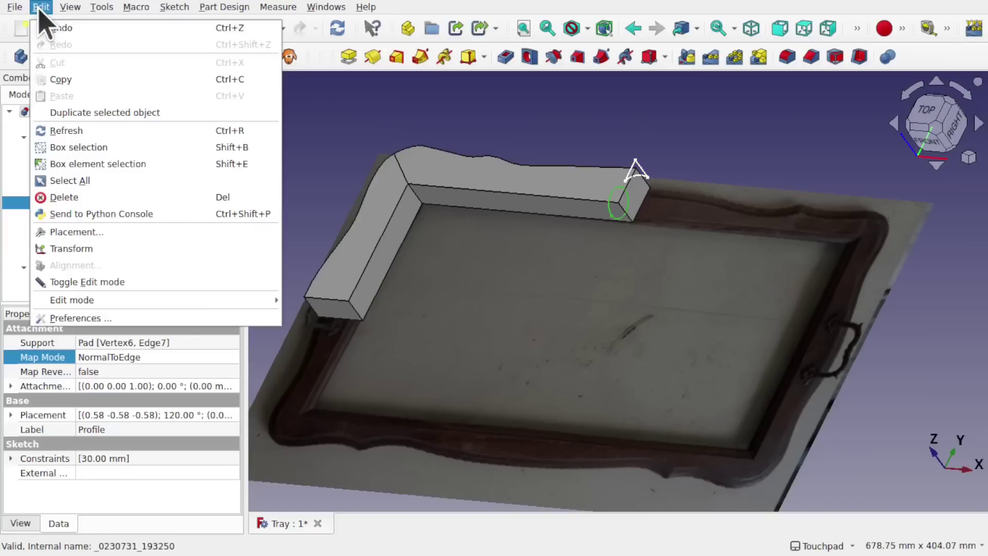
left_click(79, 129)
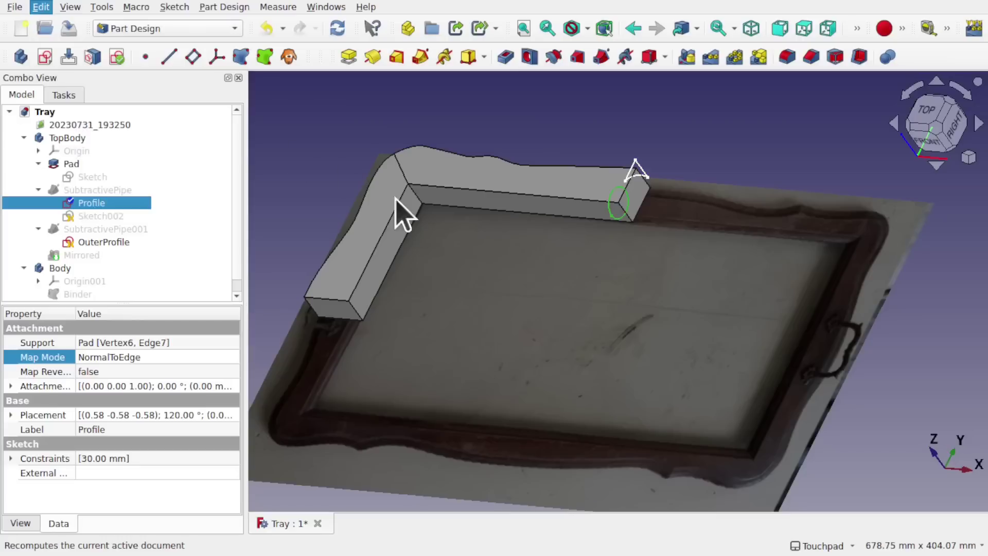
left_click(98, 255)
key("space")
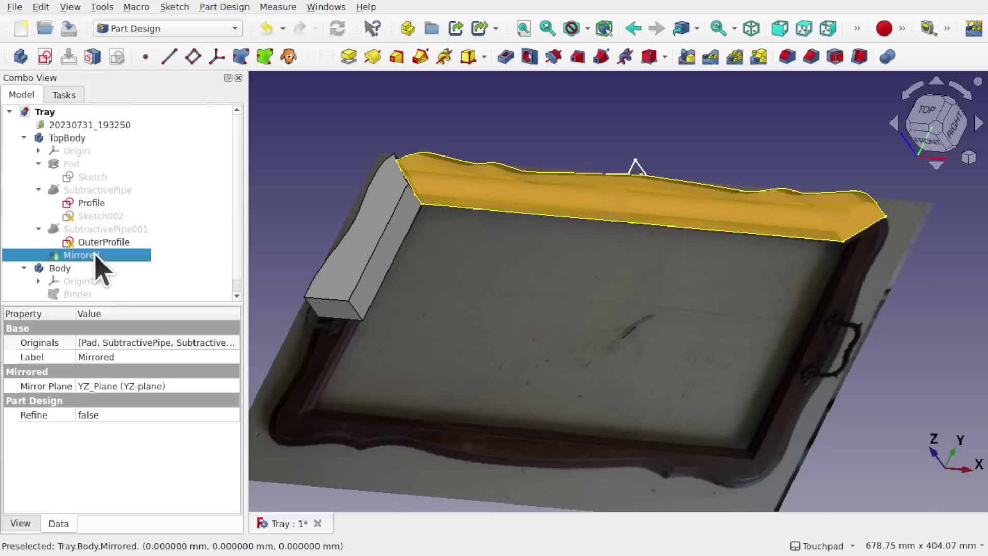
left_click(592, 267)
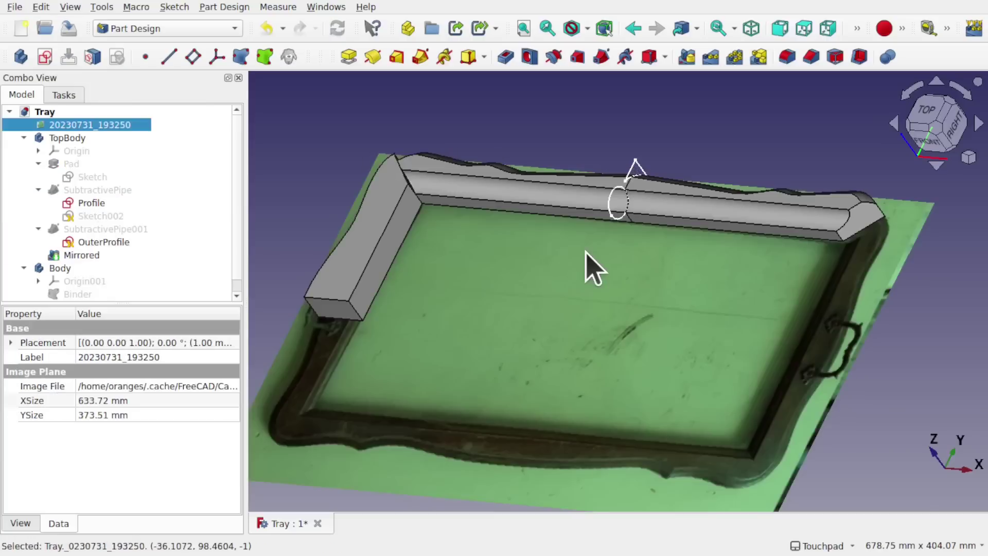
left_click_drag(591, 267, 515, 260, "alt")
mouse_move(616, 249)
left_mouse_down("alt")
mouse_move(610, 273)
mouse_move(616, 239)
left_mouse_up("alt")
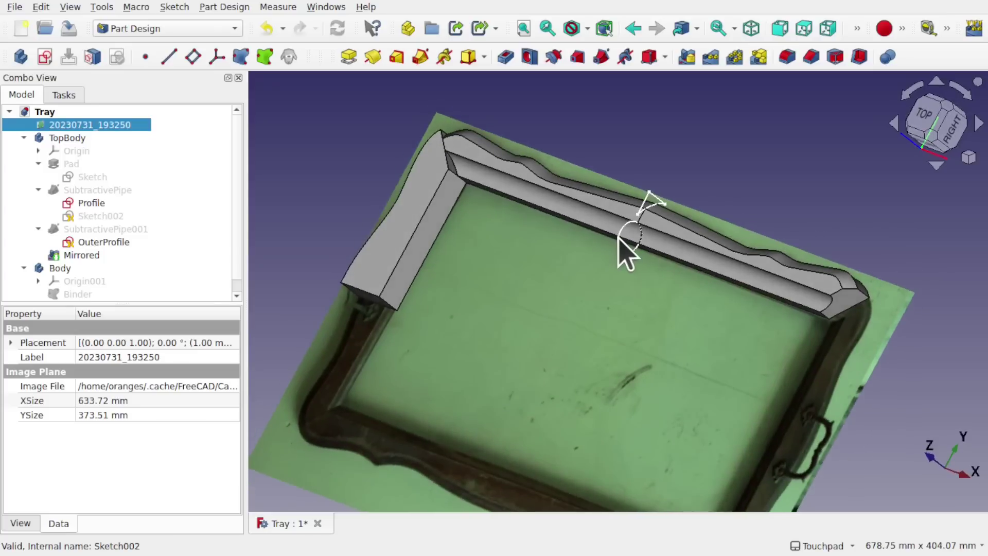
mouse_move(448, 177)
left_mouse_down("alt")
mouse_move(408, 231)
mouse_move(443, 179)
left_mouse_up("alt")
left_click_drag(547, 254, 652, 221, "alt")
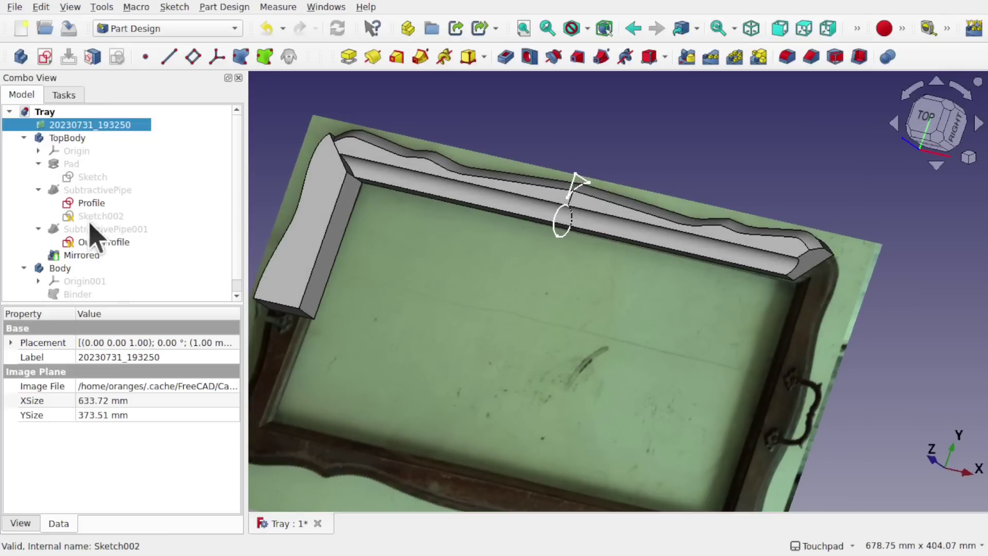
Step: Clone the Profile sketch in the Draft workbench and move the clone into the side rail's Body
left_click(91, 204)
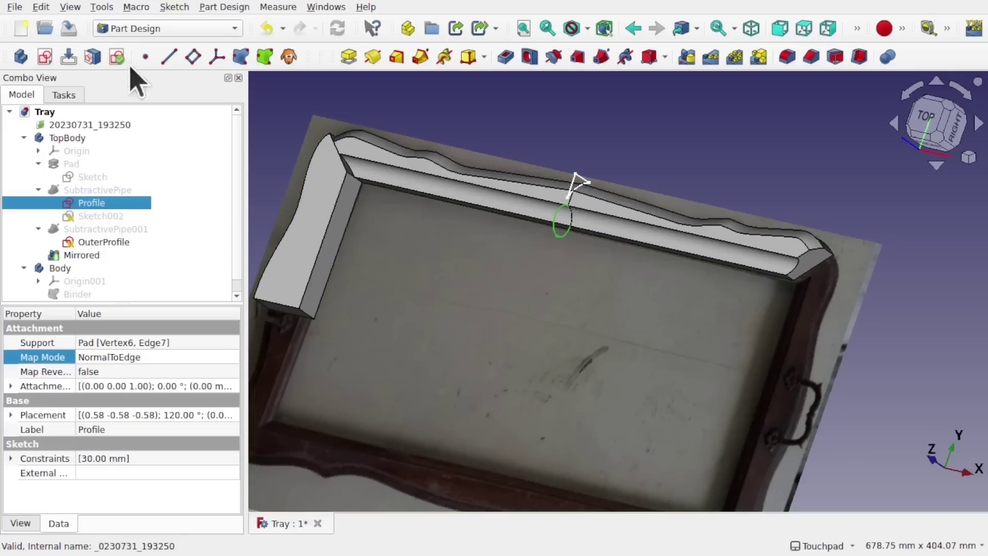
left_click(164, 30)
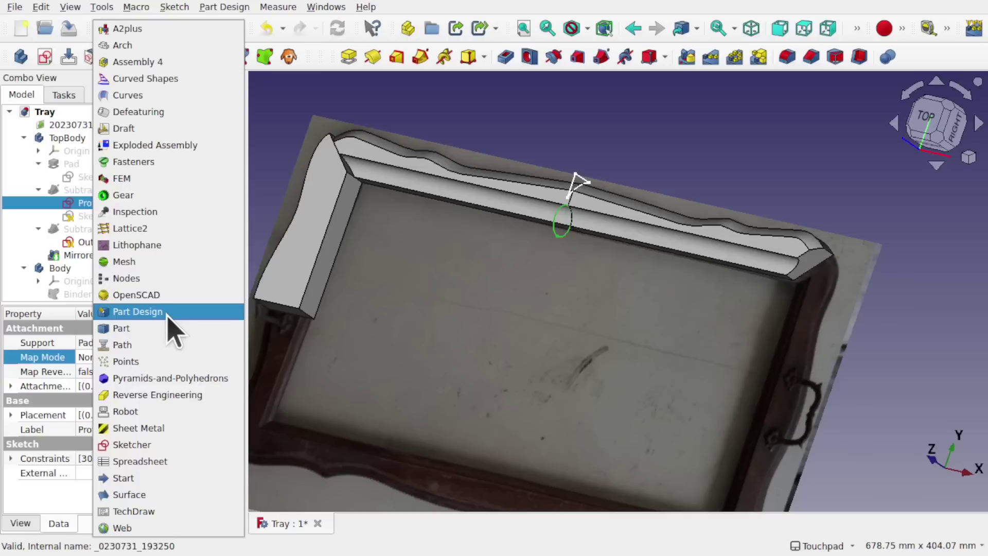
left_click(142, 132)
mouse_move(505, 274)
left_mouse_down("alt")
mouse_move(503, 221)
mouse_move(517, 274)
mouse_move(508, 295)
mouse_move(520, 281)
left_mouse_up("alt")
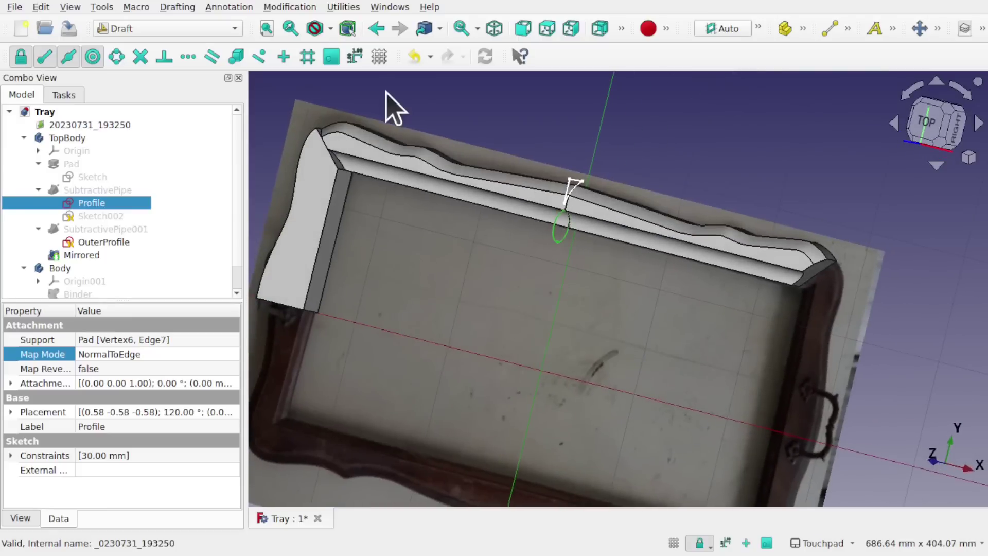
left_click(290, 7)
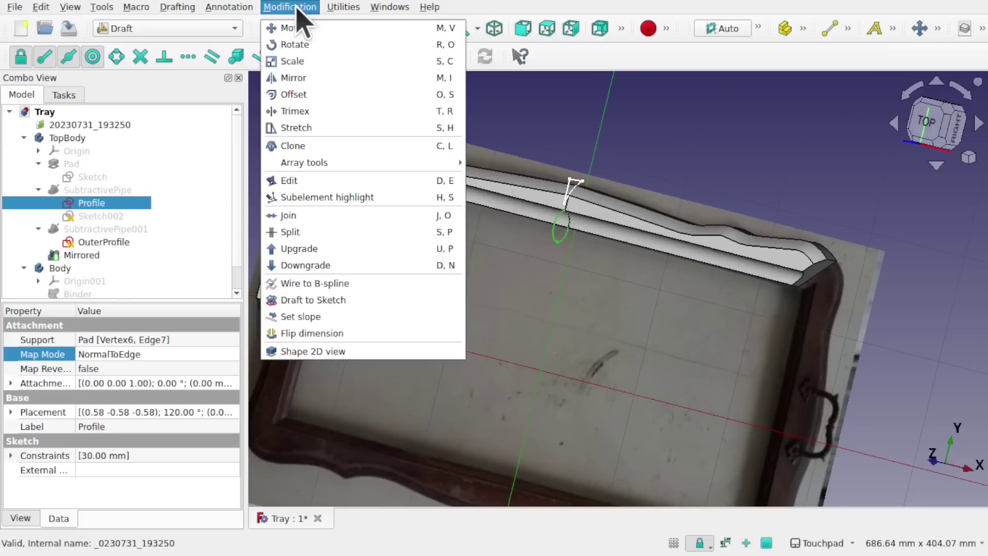
left_click(296, 150)
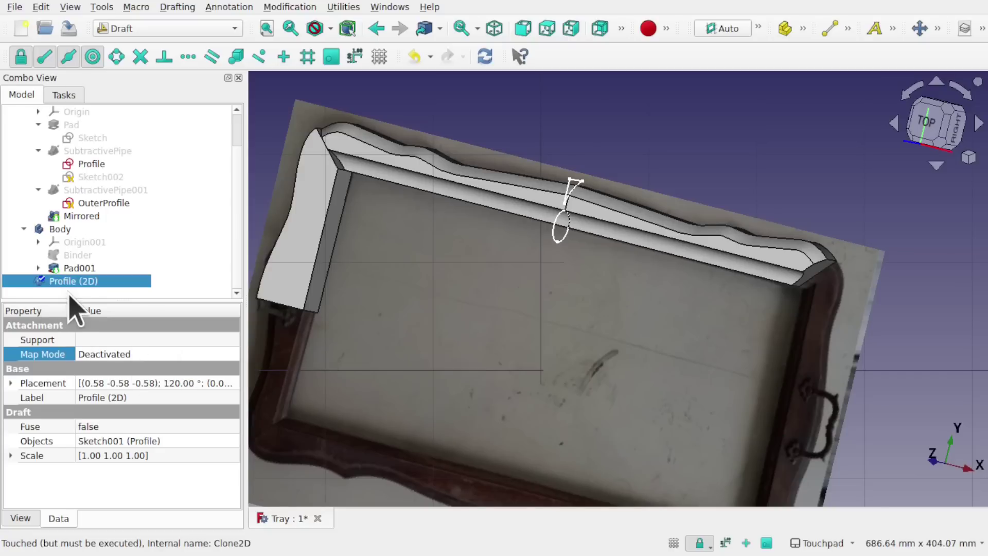
left_click_drag(65, 282, 69, 230)
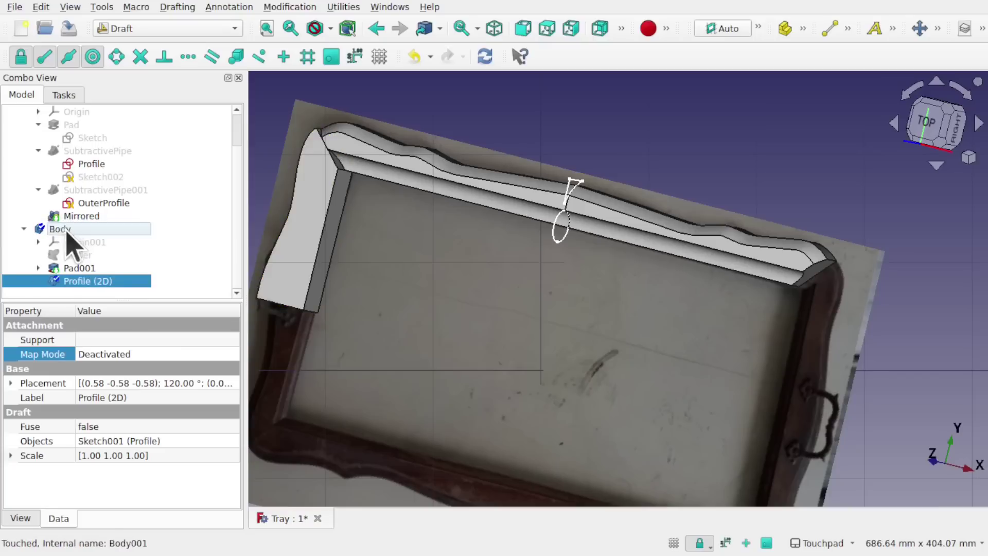
Step: Make the side rail's Body the active body in the Part Design workbench
left_click(54, 230)
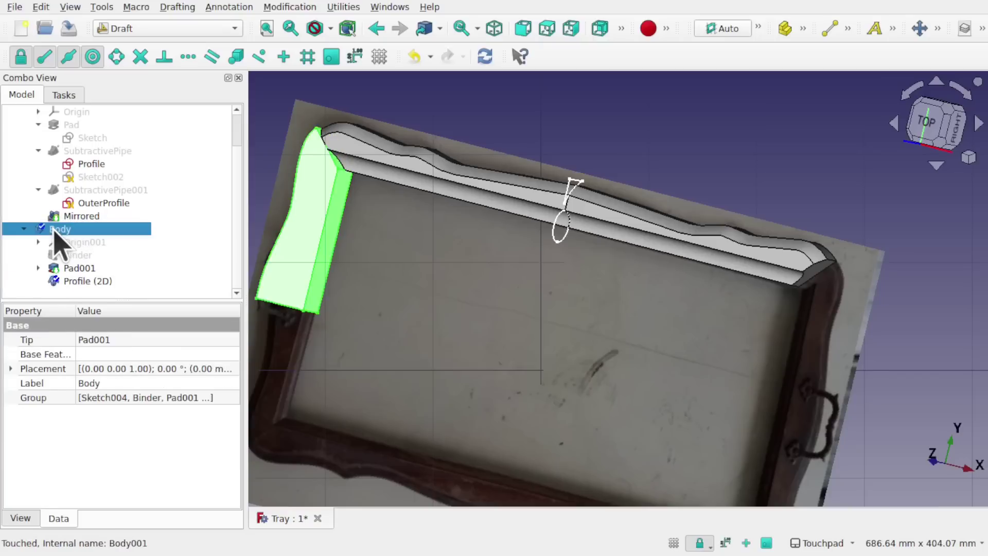
right_click(53, 230)
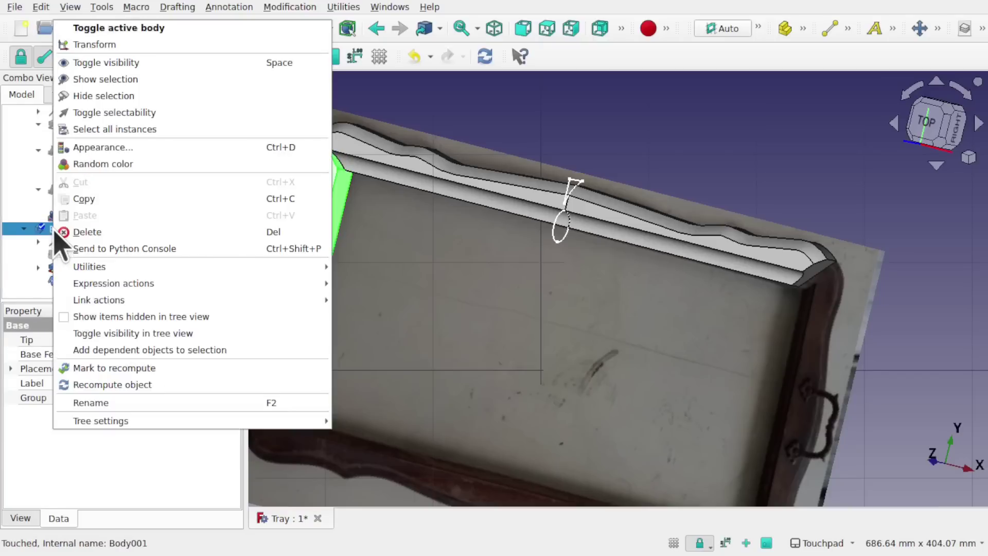
left_click(118, 28)
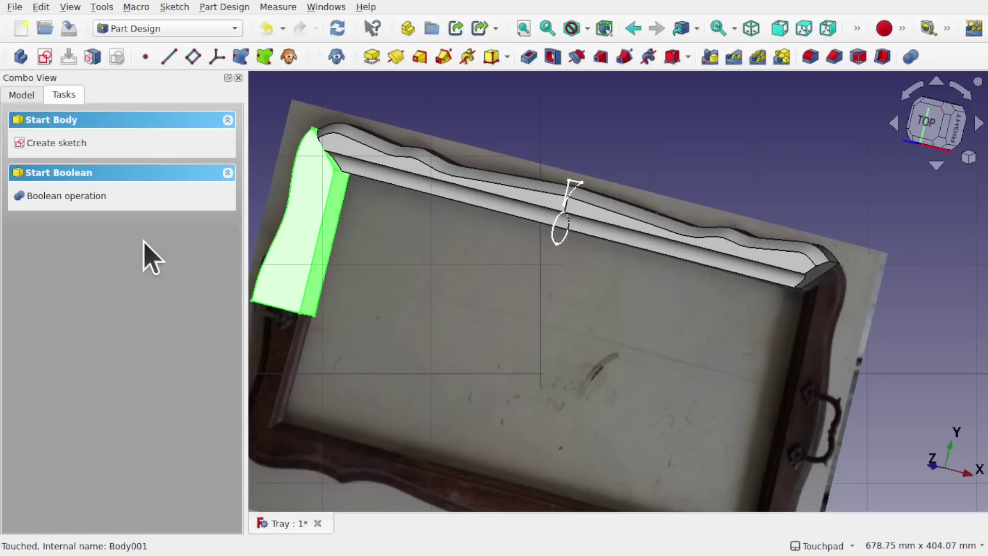
left_click(15, 96)
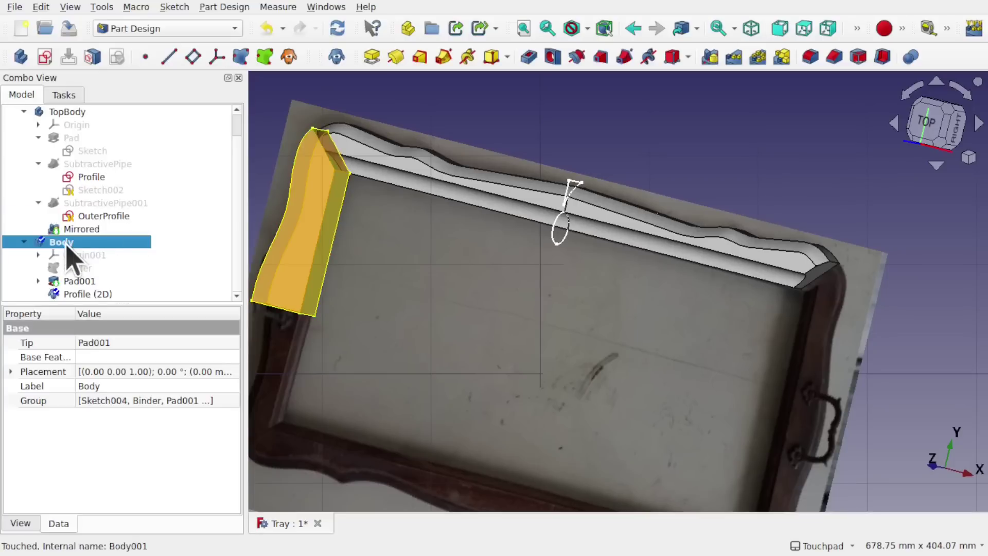
left_click(78, 255)
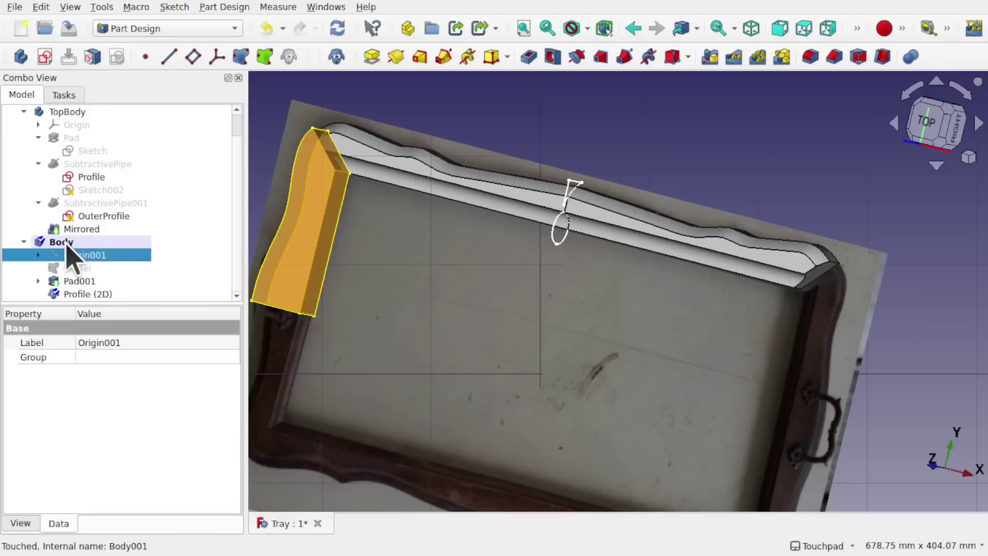
Step: Attach the Profile (2D) clone to the side rail's top inner corner vertex and long upper inner edge with the Normal to edge mode
left_click(99, 293)
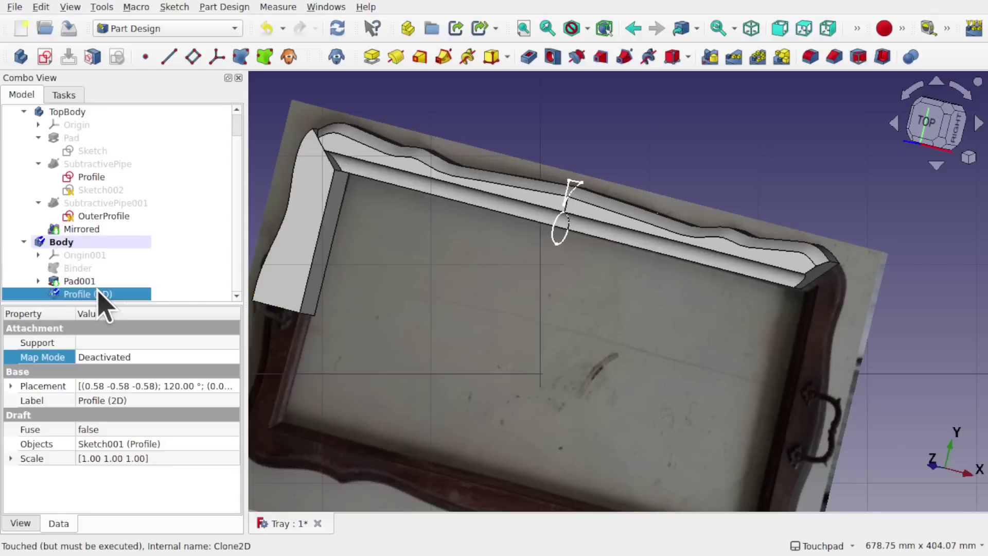
left_click(212, 357)
left_click(233, 357)
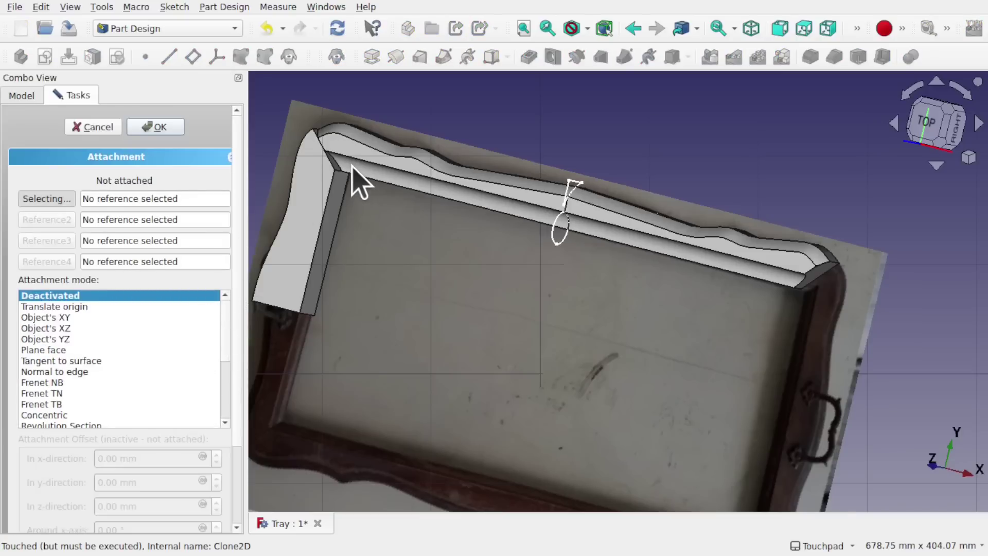
scroll(352, 166, "up", 6)
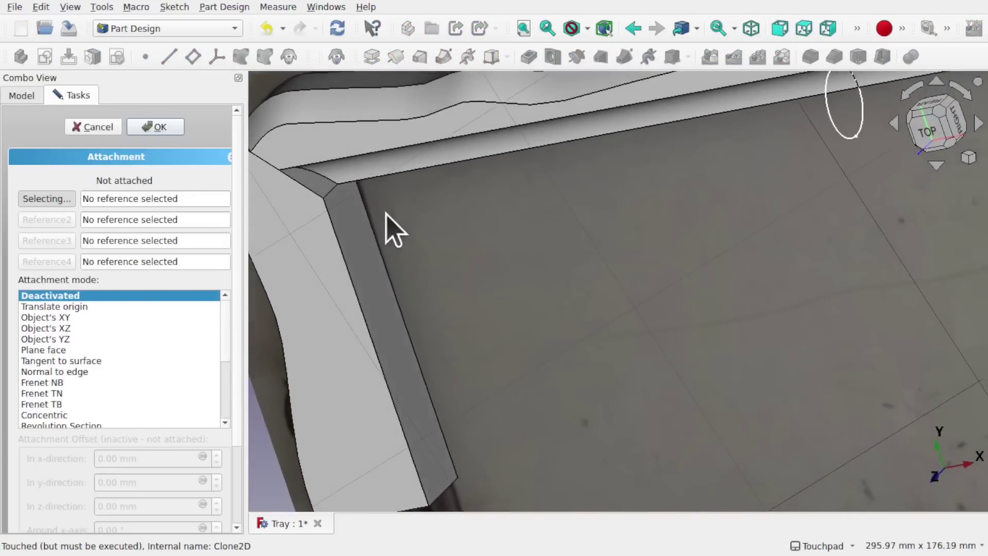
scroll(375, 221, "up", 5)
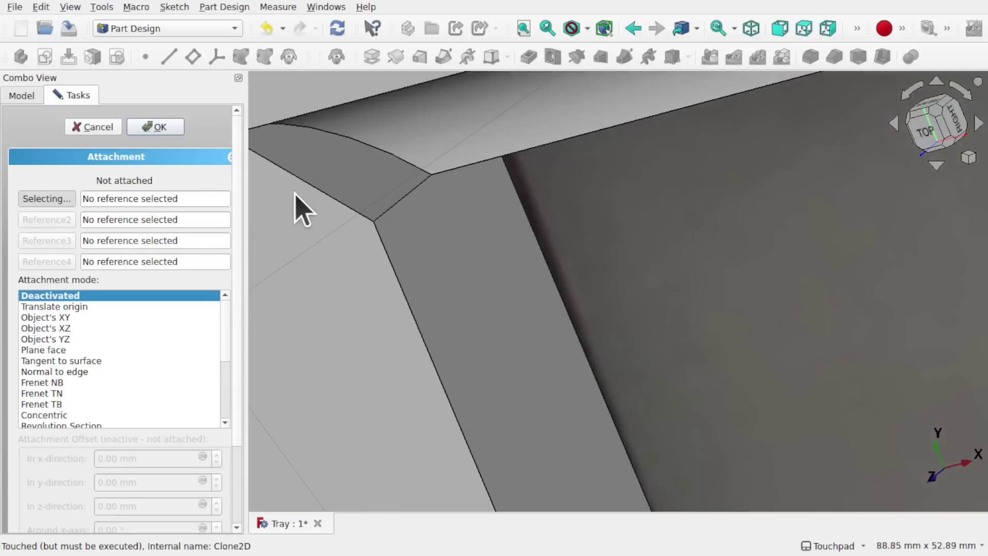
left_click(375, 221)
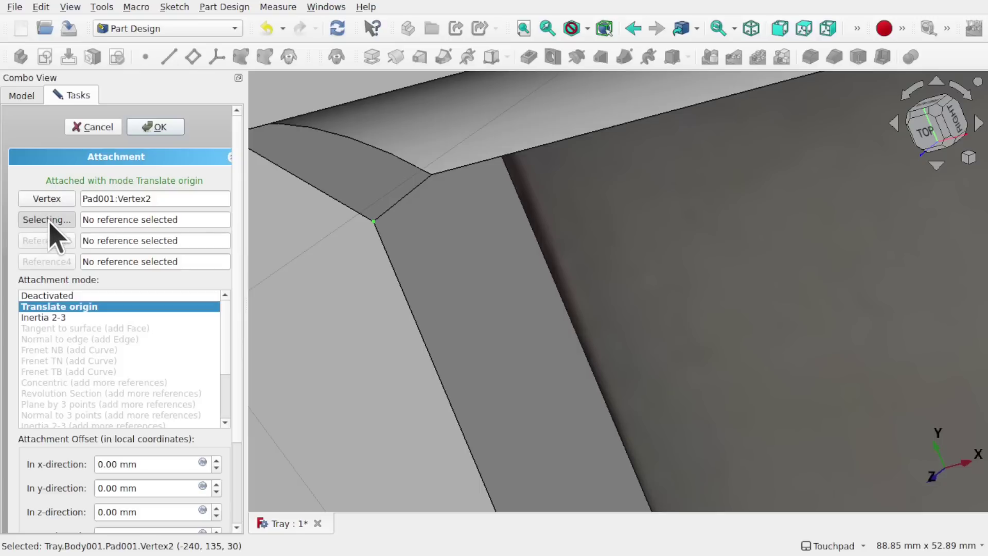
left_click(404, 291)
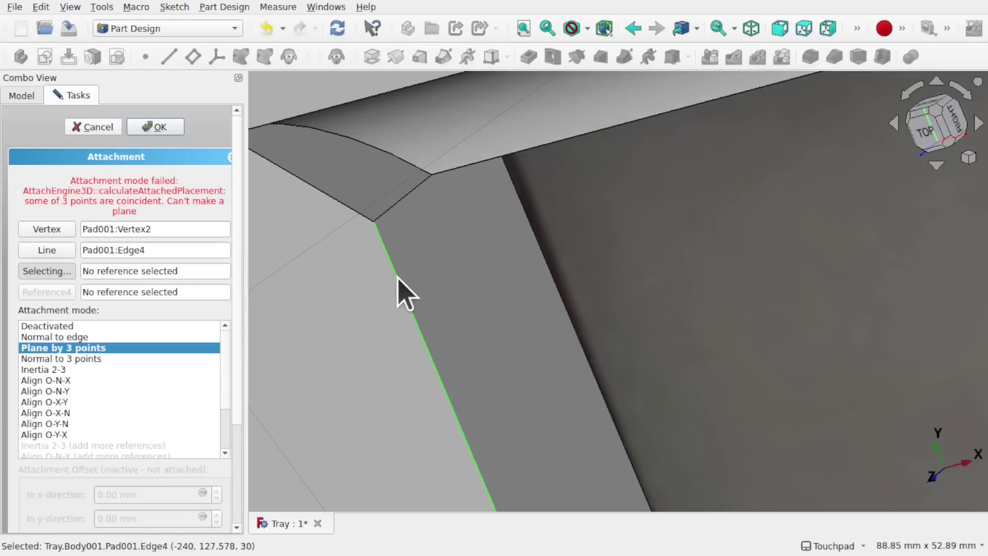
left_click(71, 338)
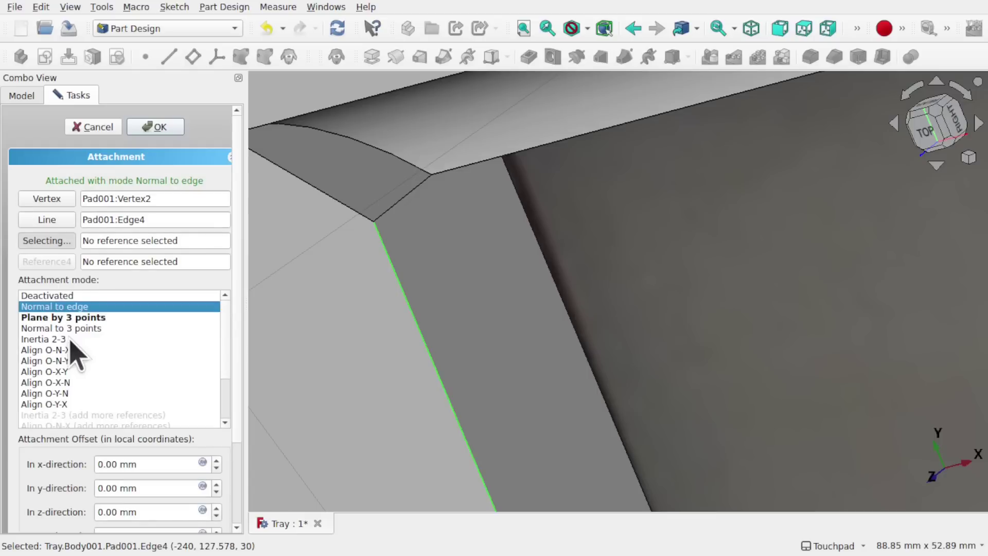
left_click(151, 128)
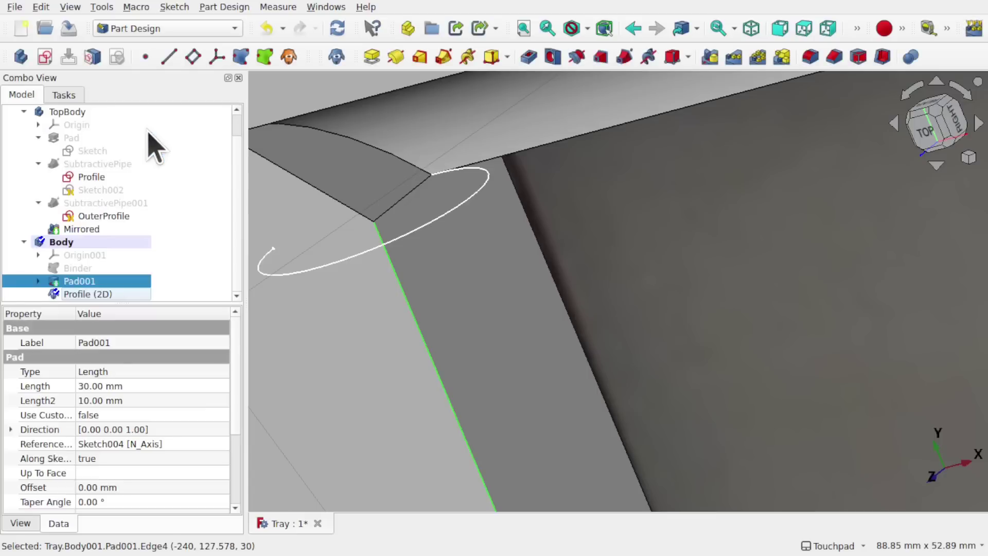
Step: Turn off Skip recomputes for the Tray document and refresh the model
middle_click_drag(419, 195, 515, 158)
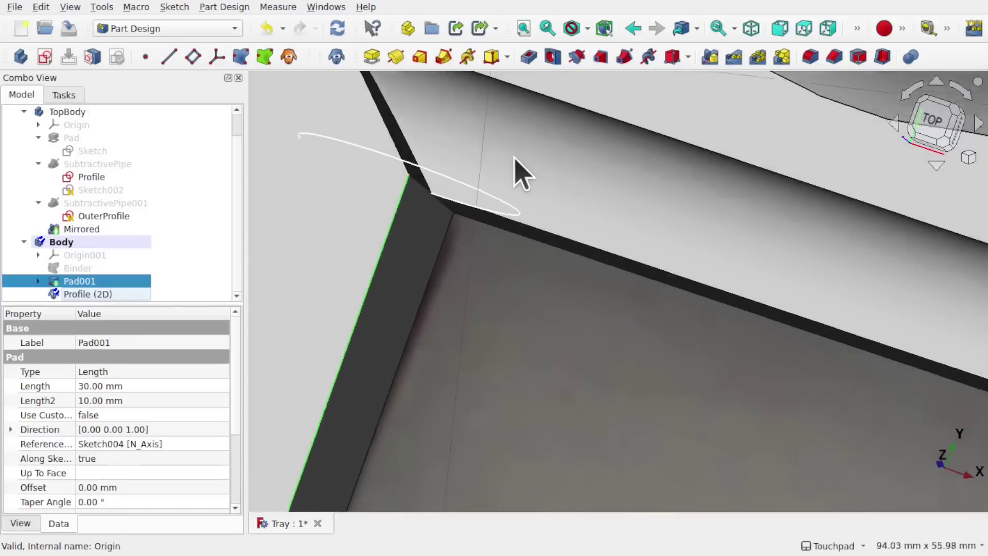
scroll(515, 160, "down", 8)
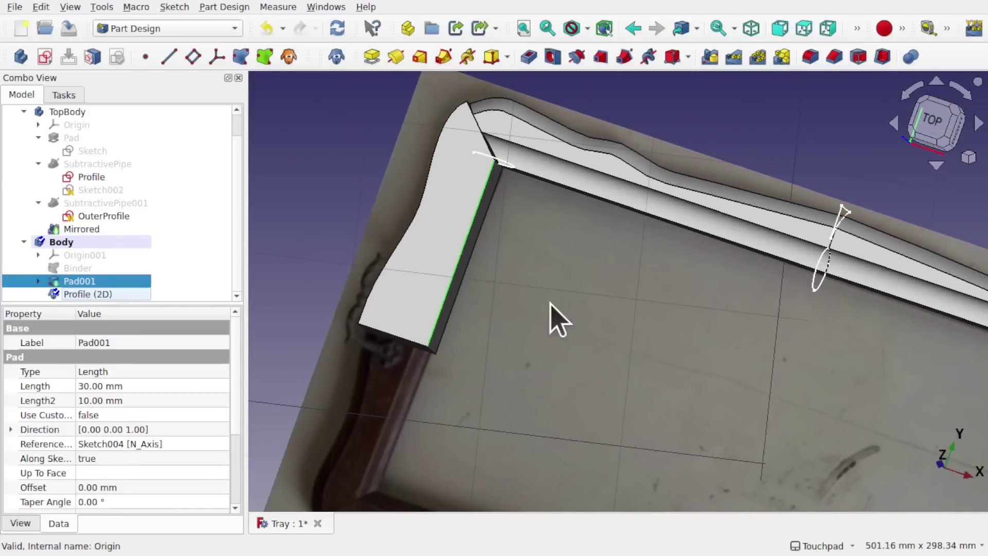
middle_click_drag(551, 316, 519, 296)
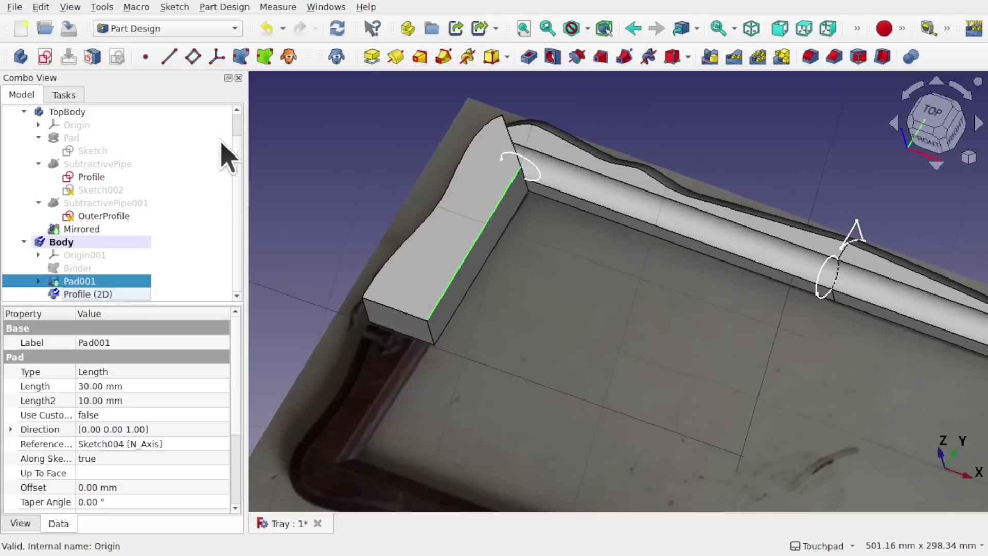
scroll(242, 129, "up", 1)
left_click(54, 113)
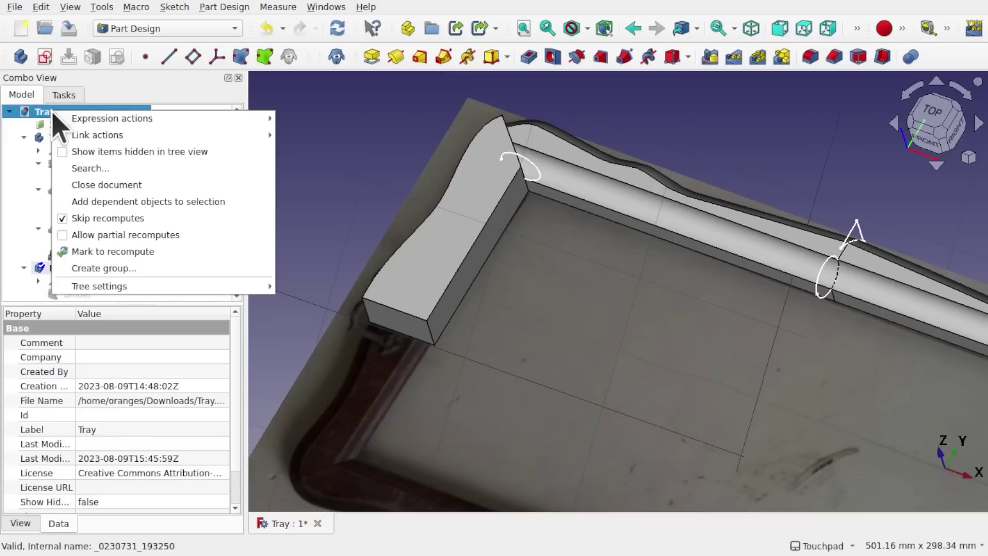
left_click(63, 219)
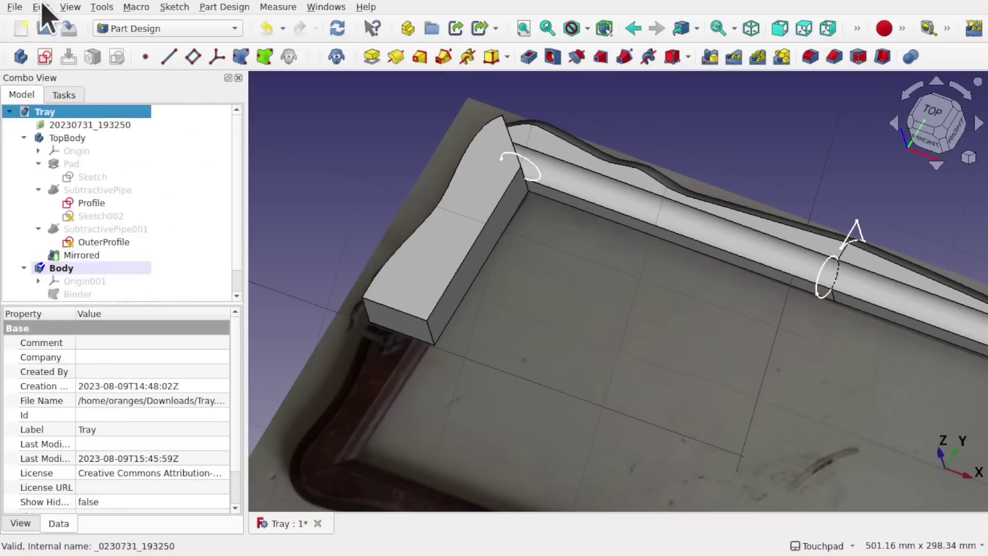
left_click(42, 7)
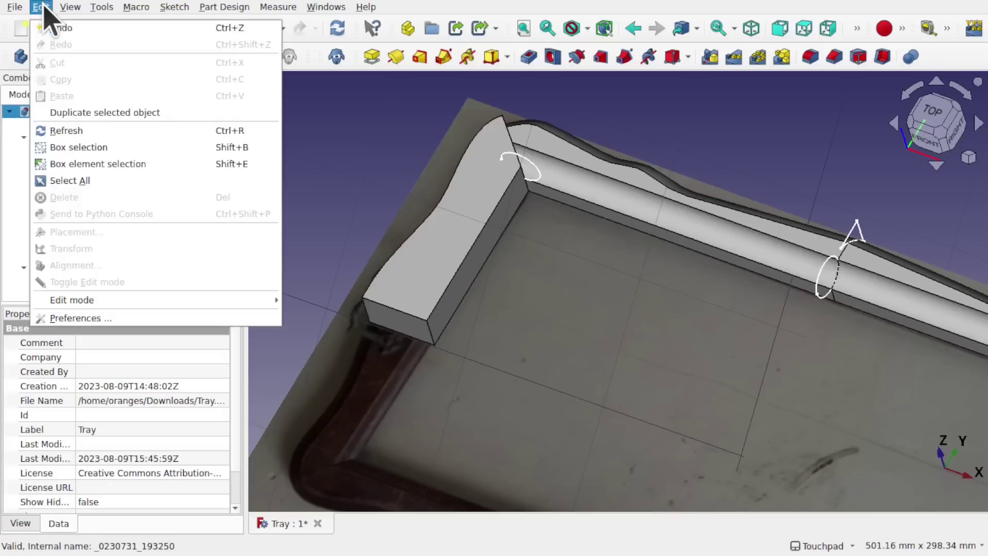
left_click(100, 131)
left_click_drag(335, 250, 478, 283)
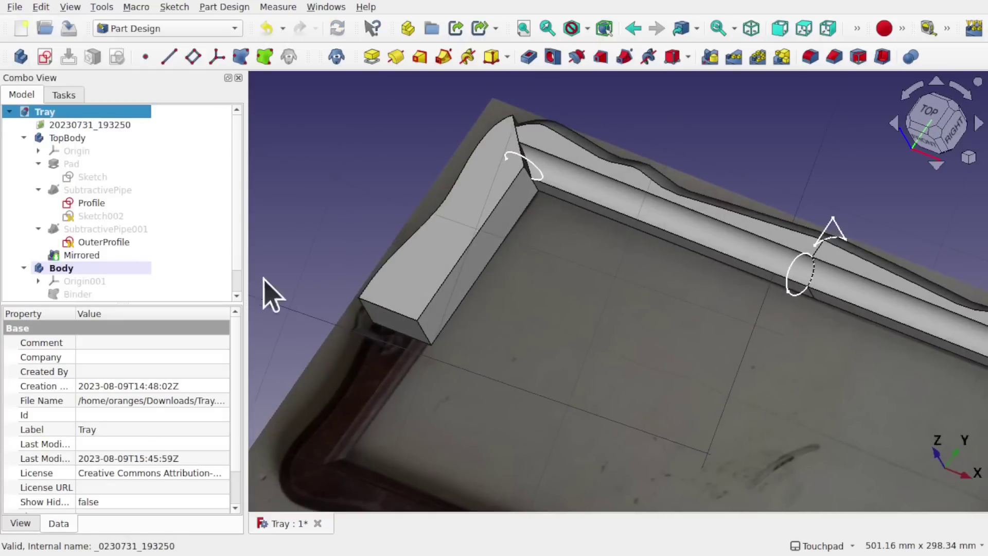
Step: Cut the side rail with a subtractive pipe that sweeps Profile (2D) along the long upper inner edge of Pad001
scroll(129, 283, "down", 1)
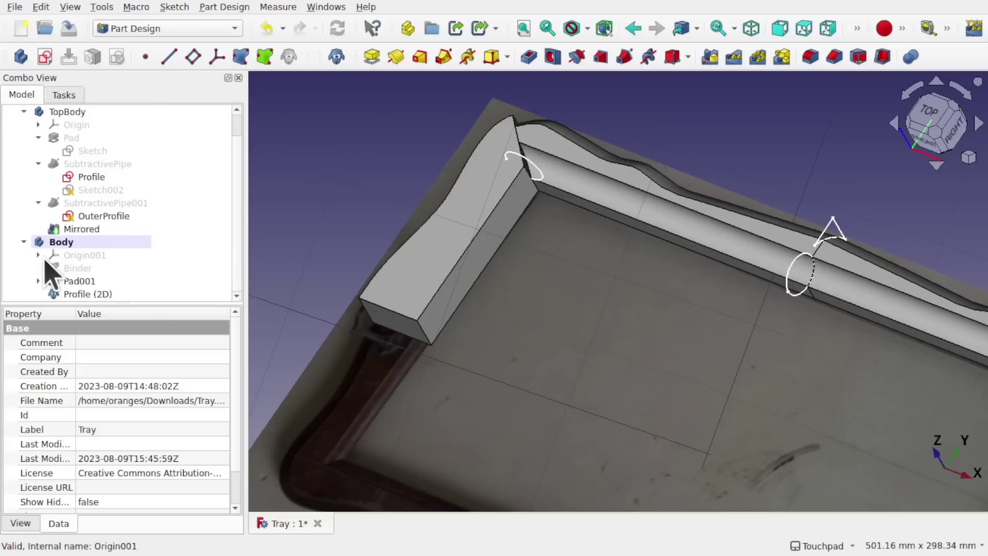
left_click(92, 295)
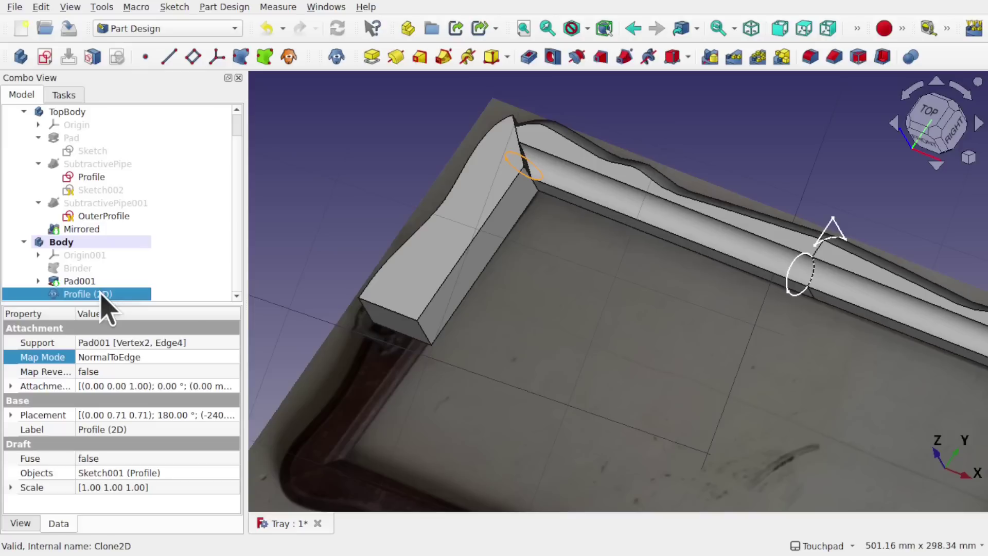
left_click(625, 56)
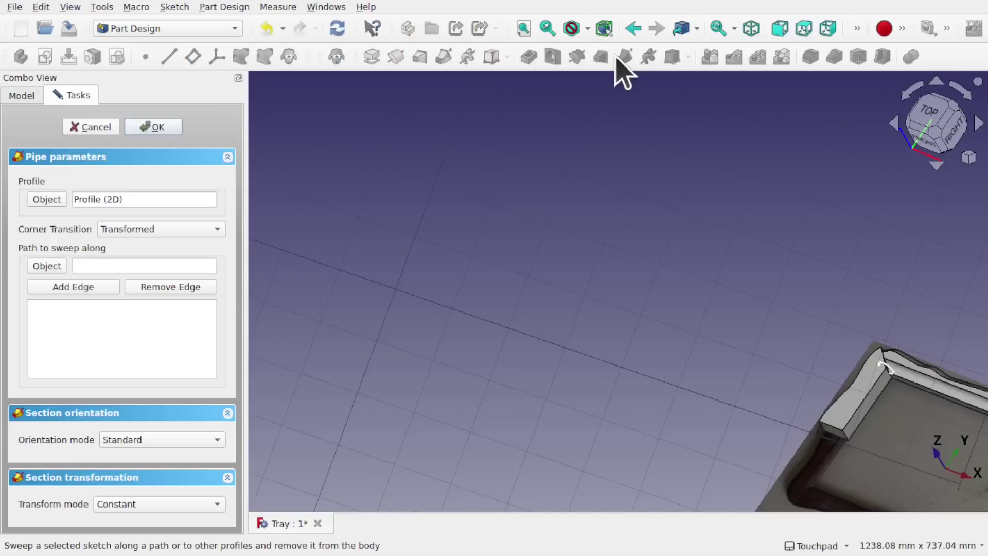
left_click(523, 29)
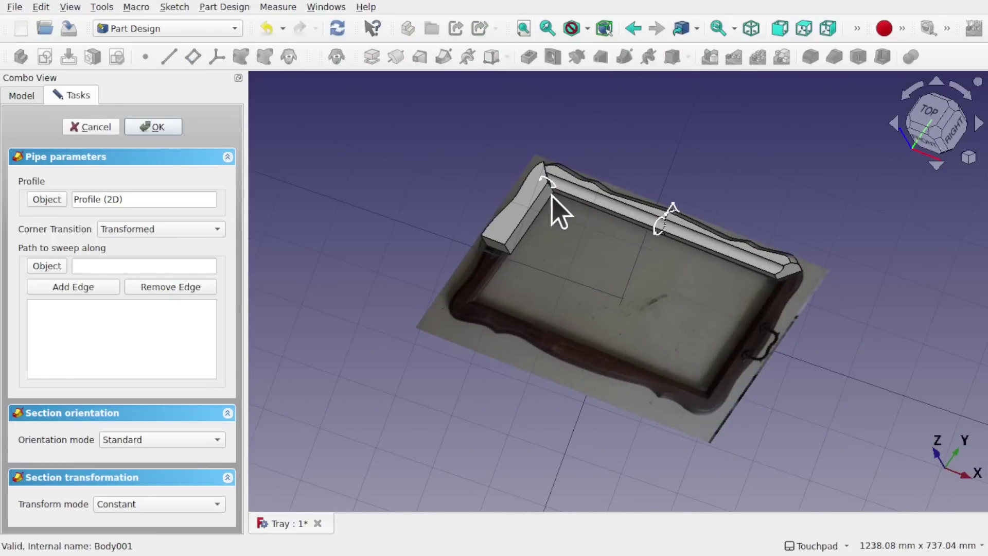
scroll(548, 193, "up", 5)
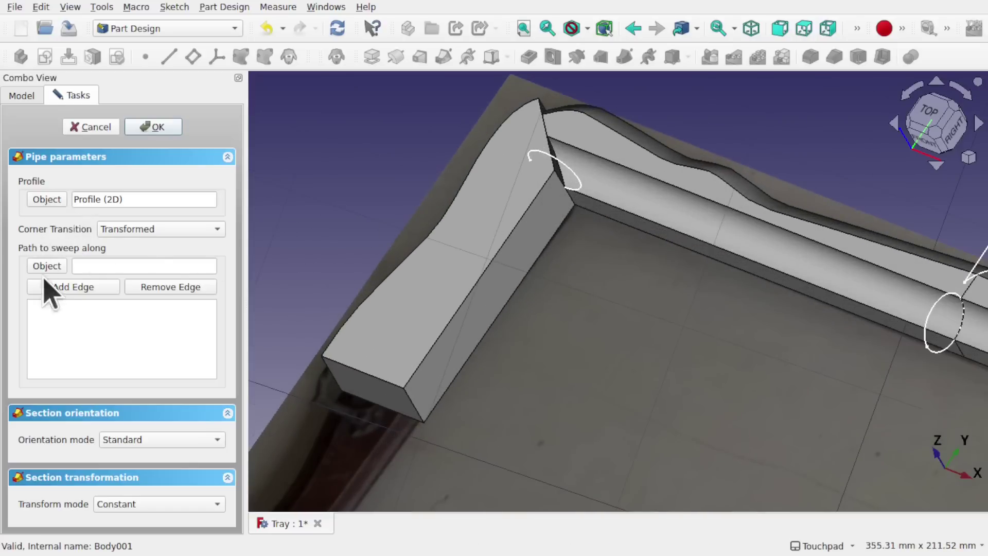
left_click(74, 291)
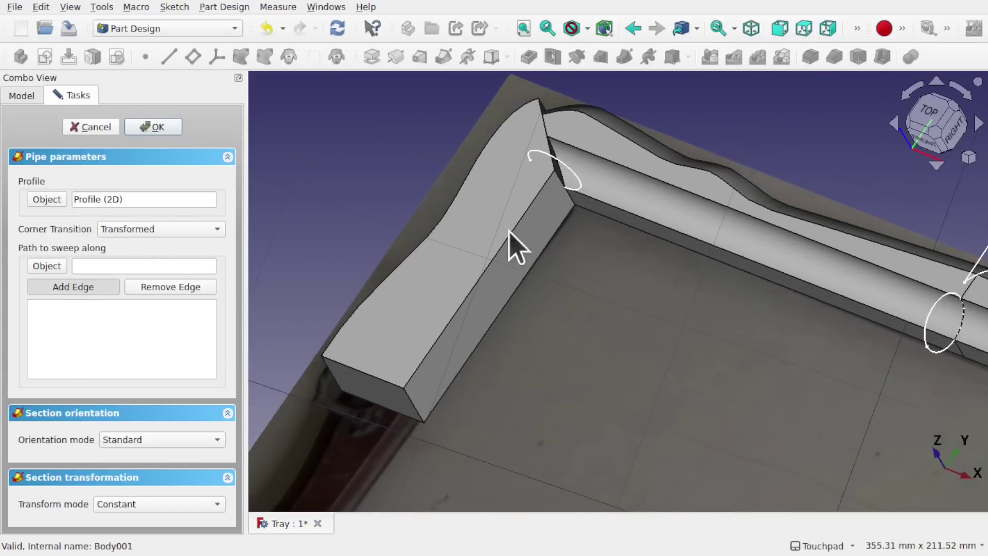
left_click(484, 292)
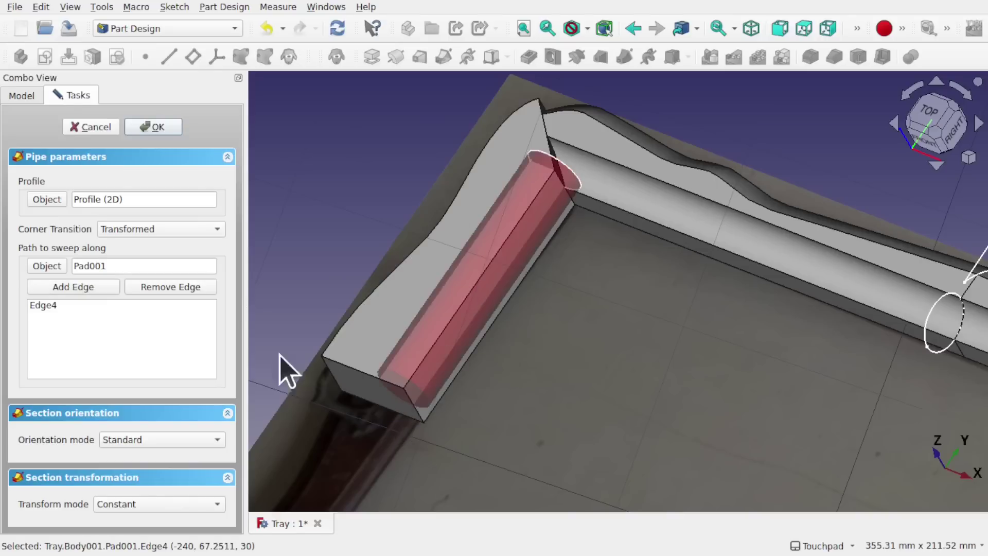
left_click(154, 126)
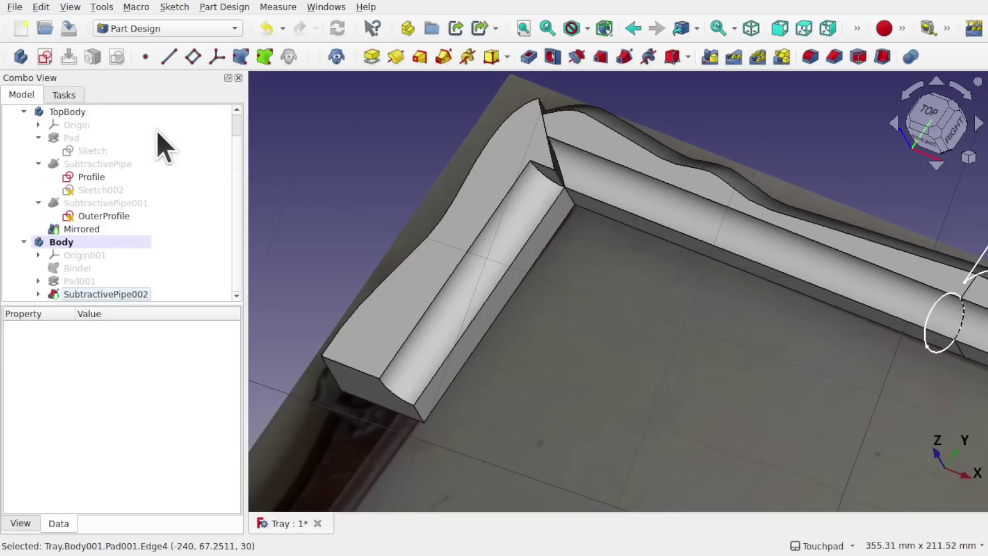
Step: Inspect the groove where the side rail meets the top rail and delete the side rail's subtractive pipe
mouse_move(534, 247)
left_mouse_down("alt")
mouse_move(627, 226)
mouse_move(649, 208)
mouse_move(625, 177)
mouse_move(523, 239)
mouse_move(509, 258)
mouse_move(515, 246)
left_mouse_up("alt")
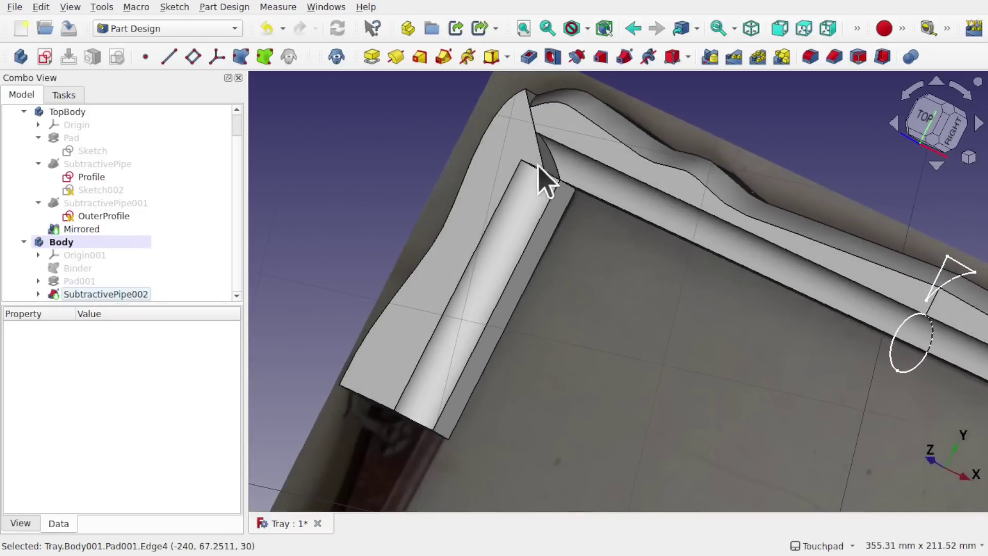
scroll(540, 177, "up", 2)
left_click_drag(550, 169, 606, 178, "alt")
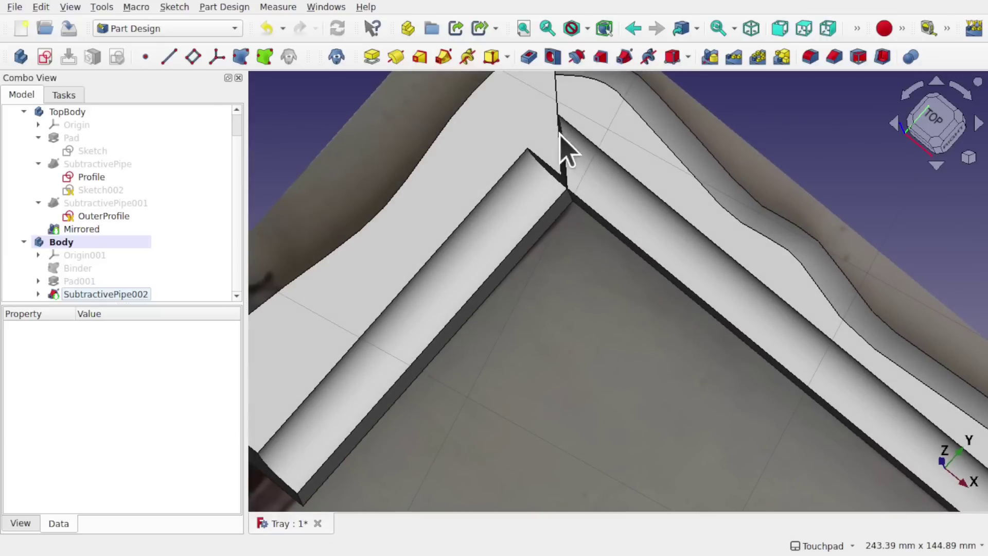
scroll(551, 209, "down", 5)
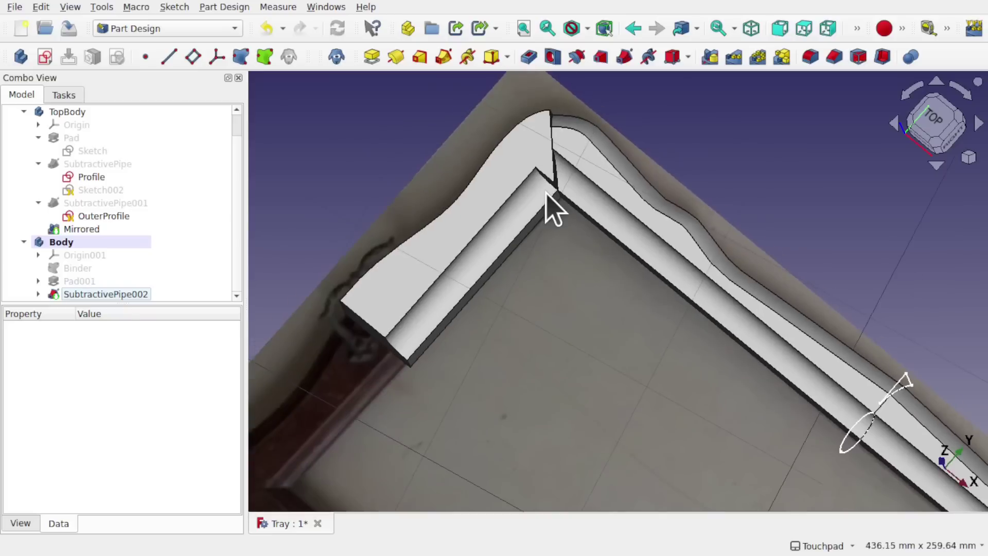
scroll(551, 209, "up", 1)
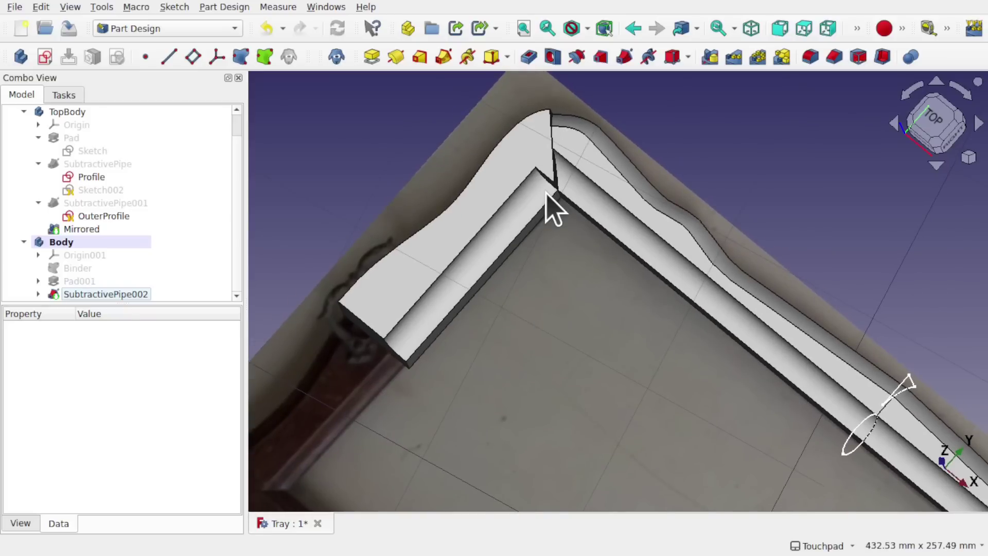
left_click(106, 294)
key("Delete")
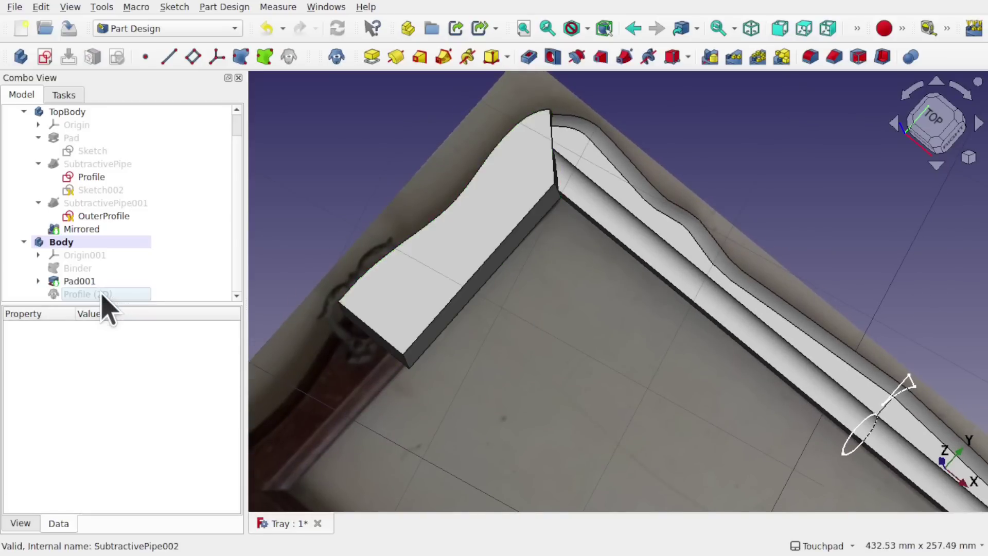
Step: Start a sketch on the side rail's top face and reference its long upper inner edge as external geometry
left_click(479, 228)
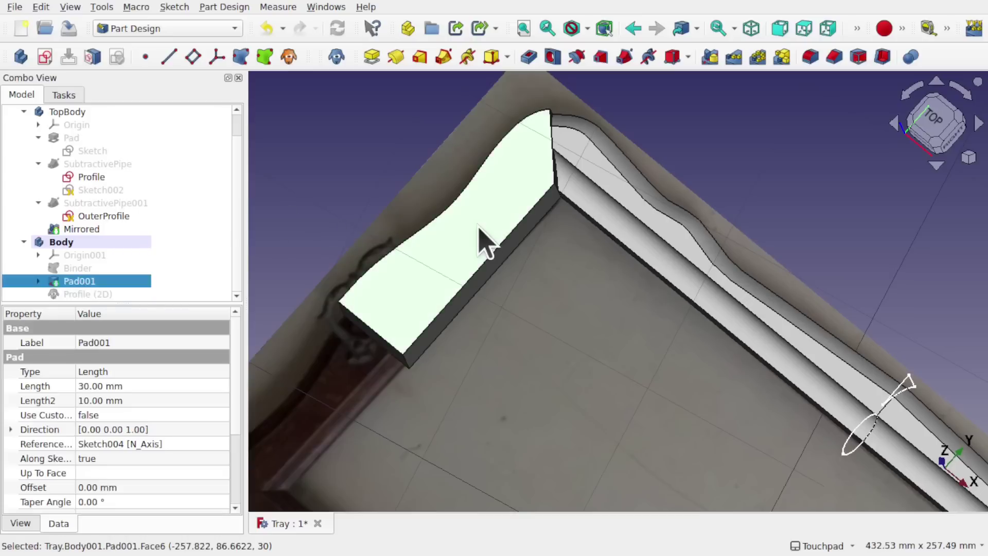
left_click(45, 57)
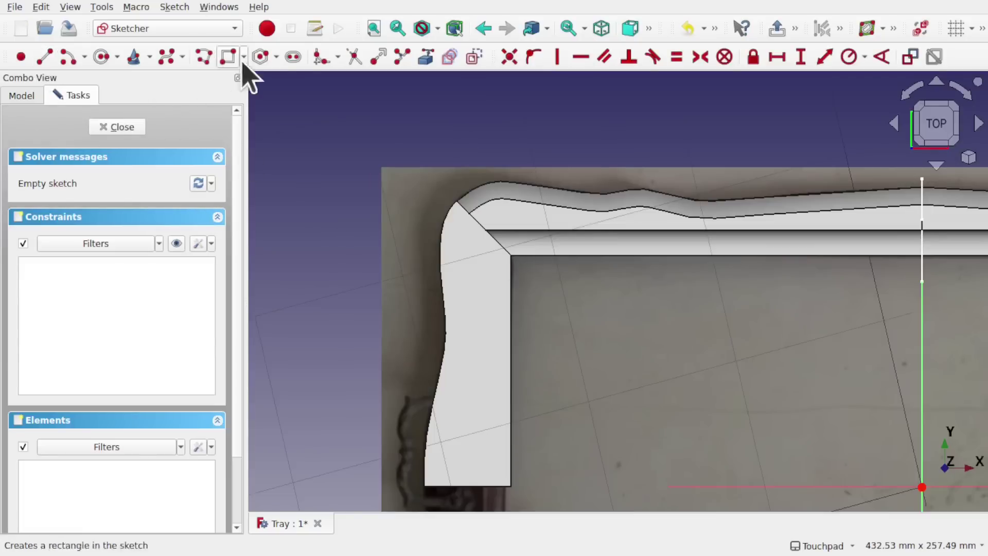
left_click(426, 57)
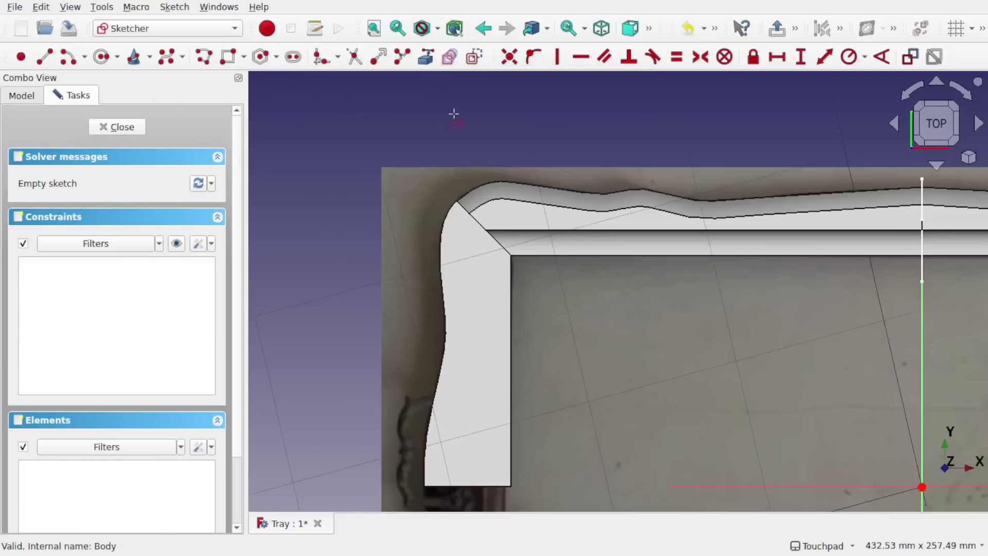
left_click(511, 384)
left_click_drag(511, 386, 366, 350, "alt")
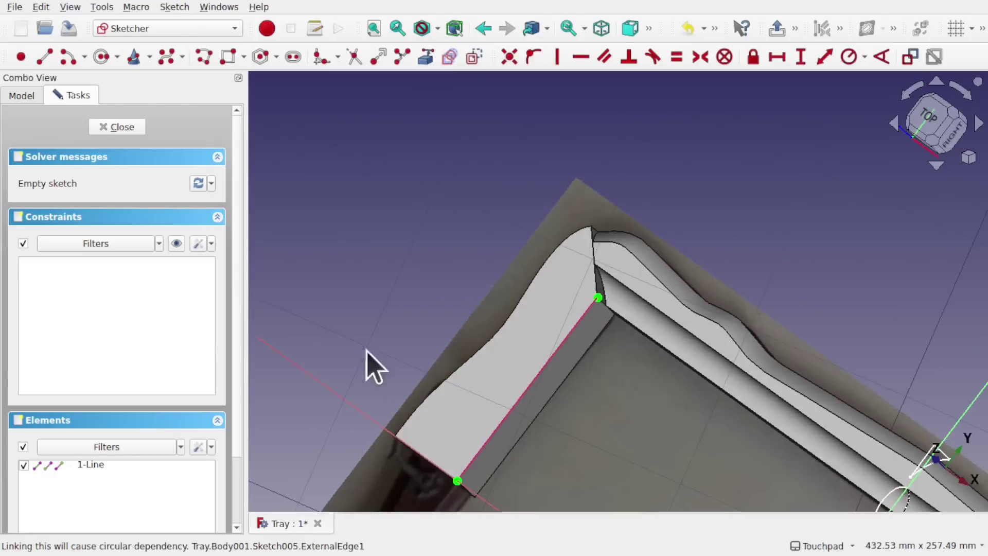
Step: Draw a vertical line from the lower end of the referenced edge to beyond the rail's corner and finish the sketch
left_click(44, 58)
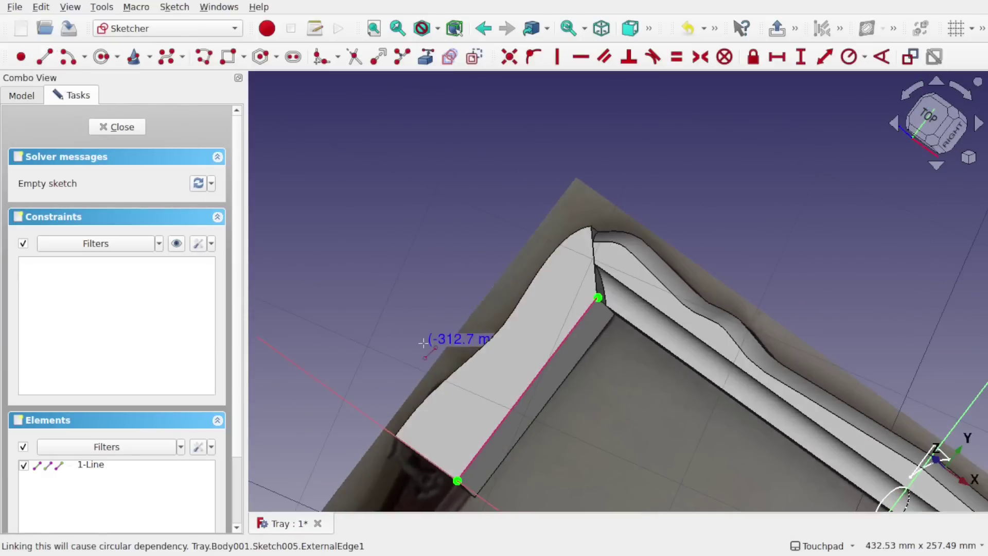
left_click(457, 480)
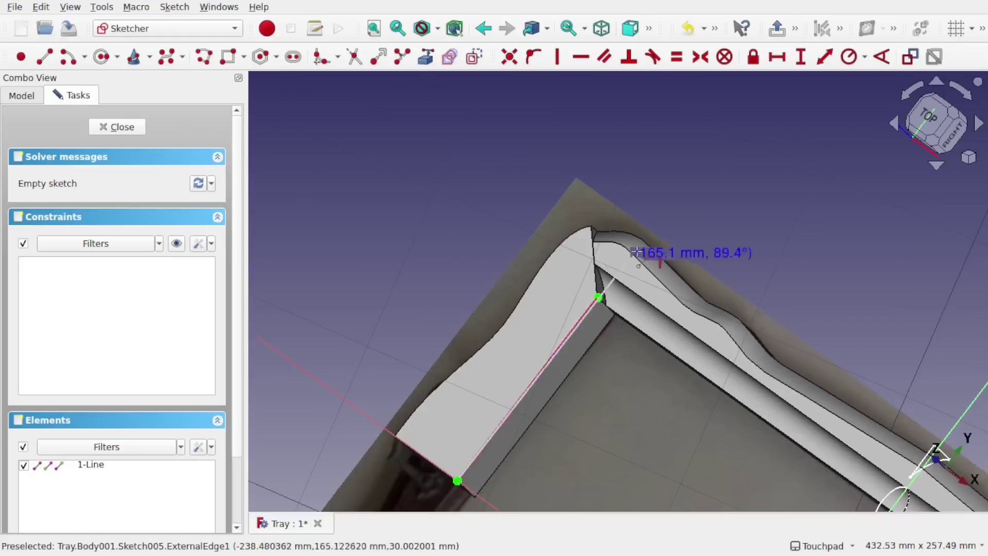
left_click(647, 231)
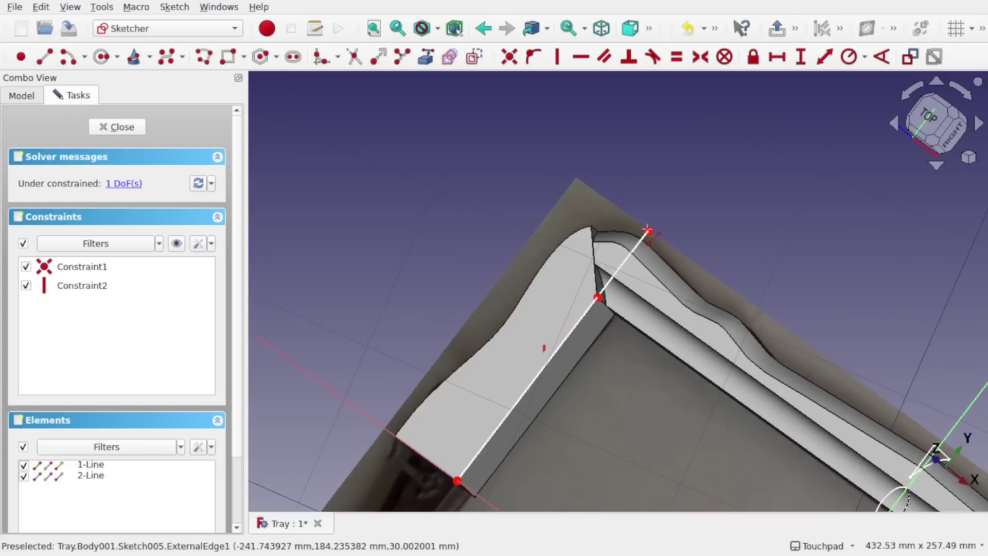
scroll(597, 297, "up", 4)
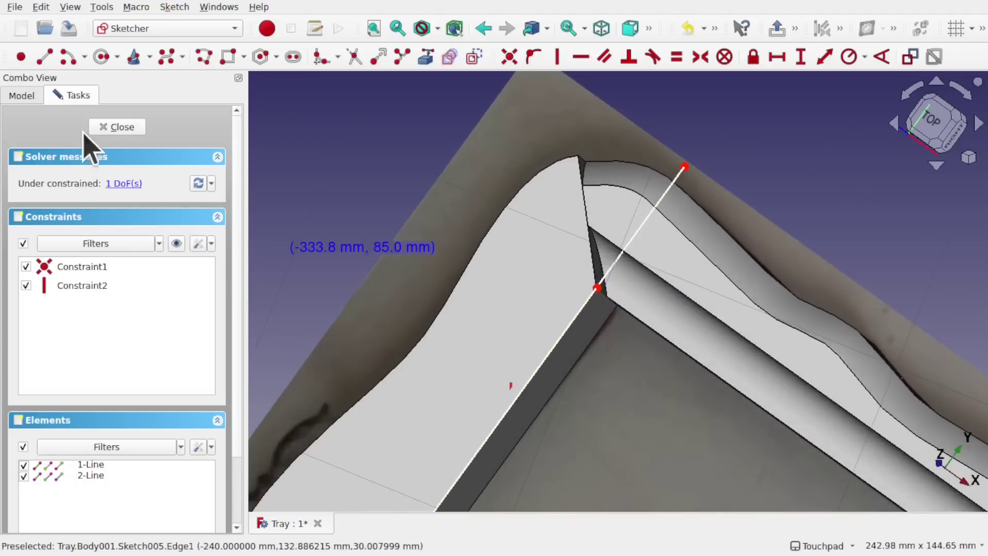
left_click(101, 127)
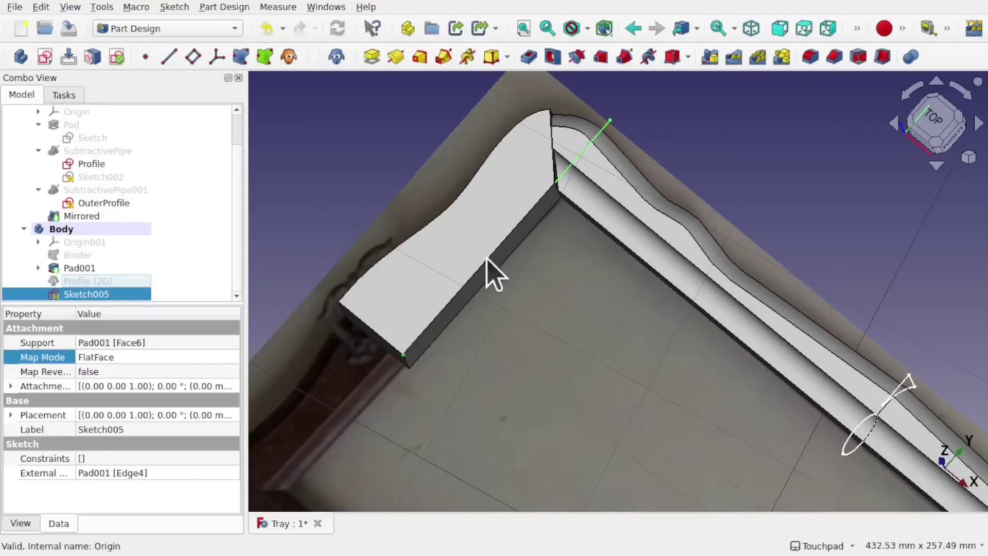
Step: Cut the side rail with a subtractive pipe that sweeps Profile (2D) along the extended line of Sketch005
mouse_move(497, 276)
left_mouse_down("alt")
mouse_move(405, 189)
mouse_move(477, 225)
left_mouse_up("alt")
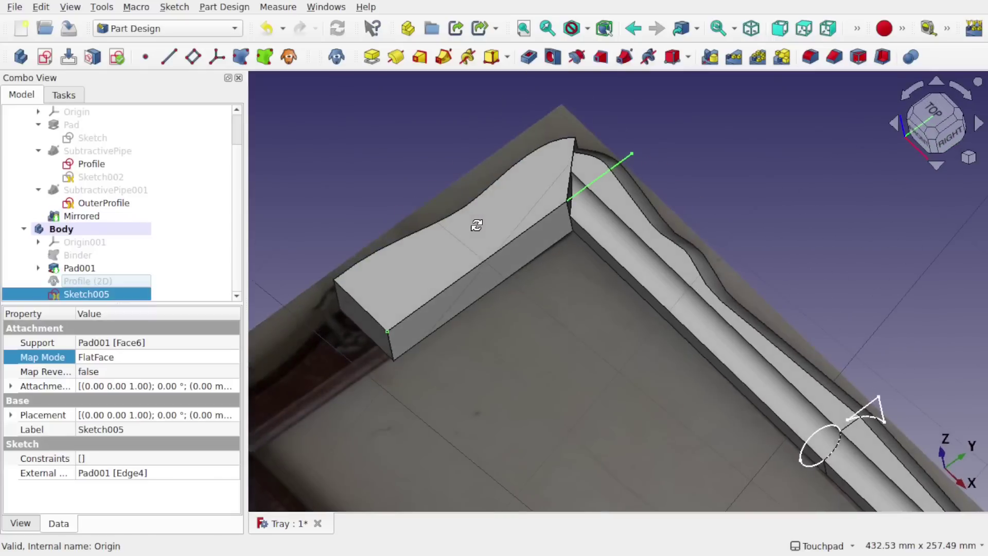
left_click(97, 281)
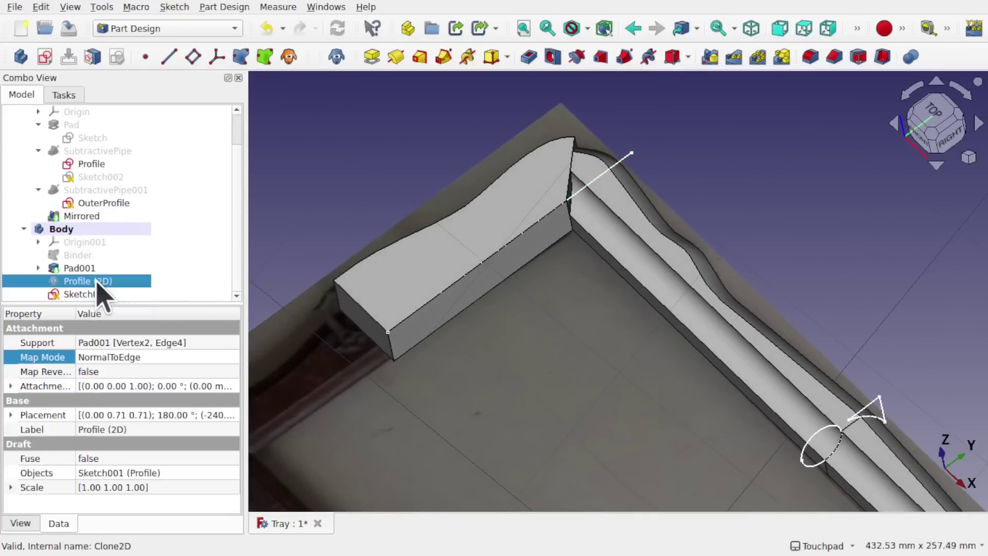
left_click_drag(558, 298, 492, 266, "alt")
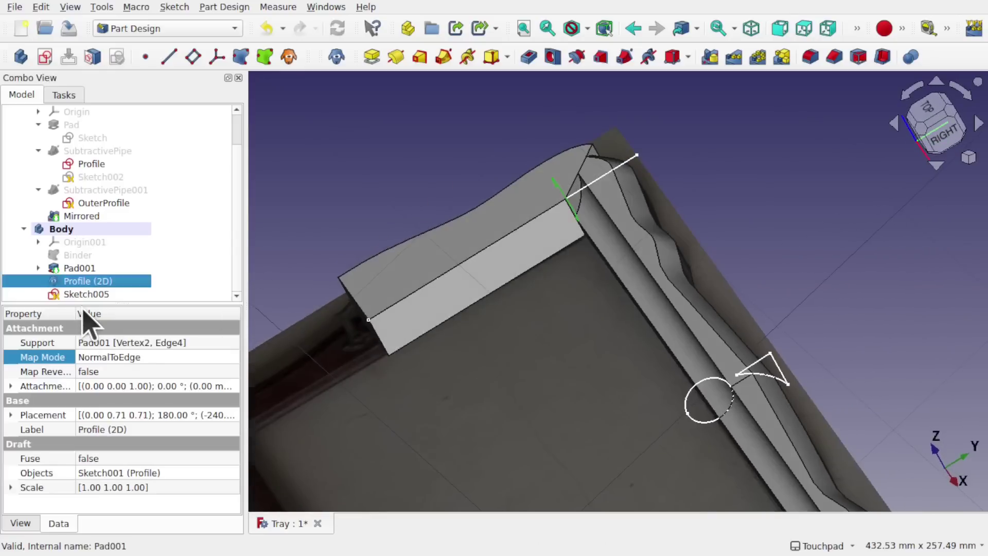
left_click(625, 57)
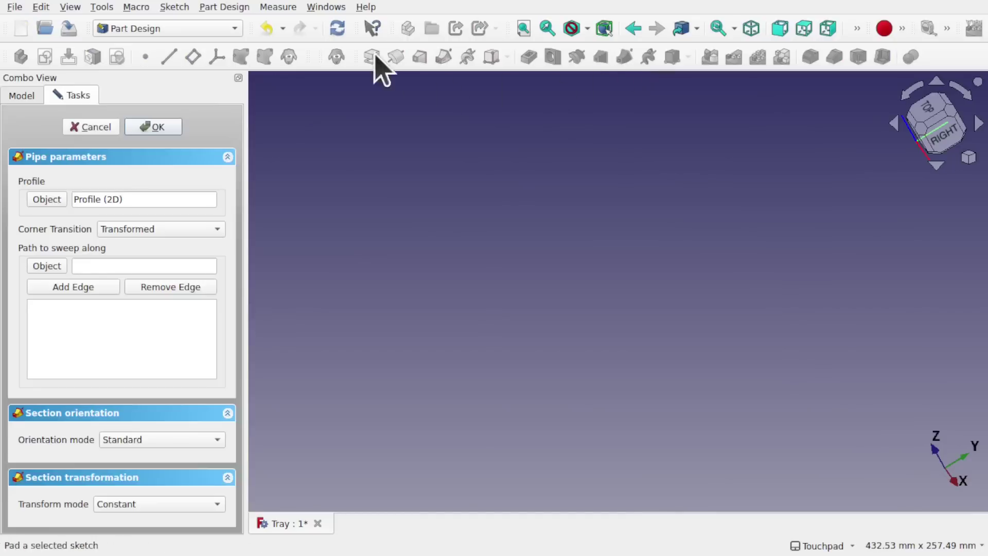
left_click(524, 29)
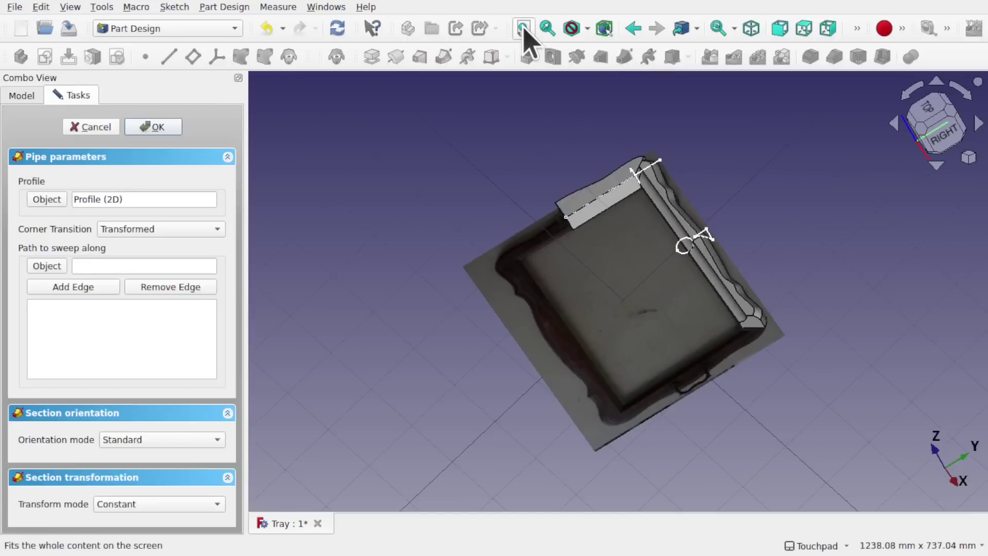
scroll(588, 304, "up", 3)
scroll(591, 286, "up", 3)
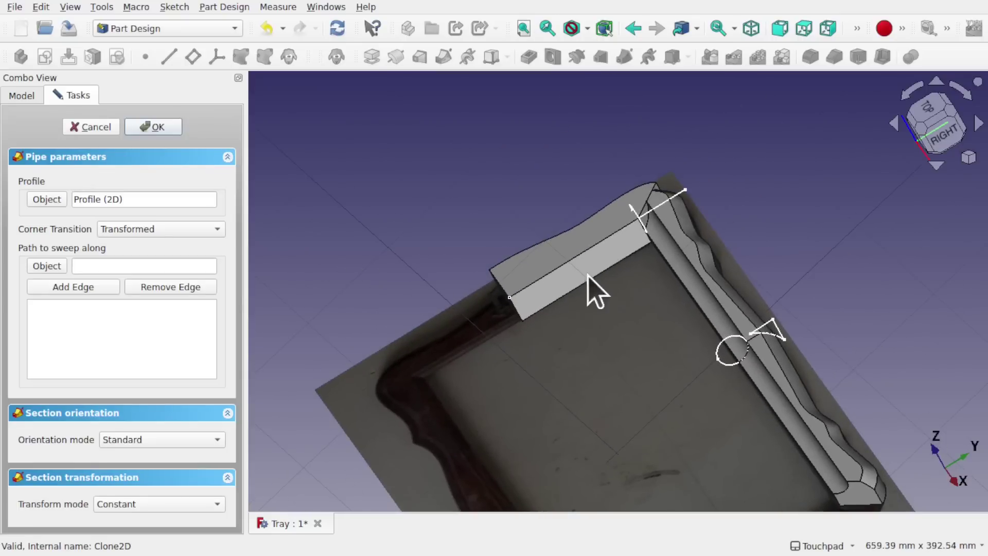
scroll(628, 238, "up", 3)
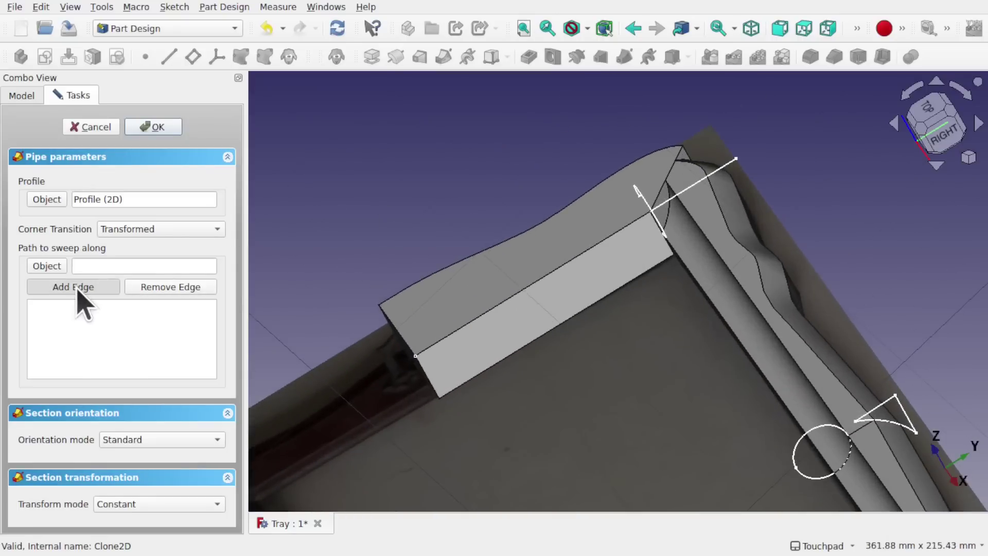
left_click(48, 266)
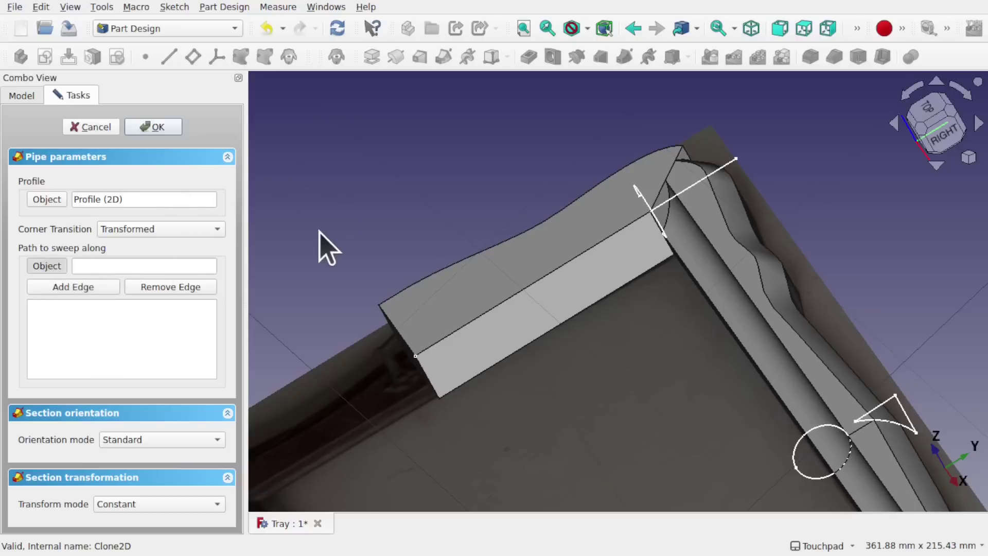
left_click(696, 195)
middle_click_drag(696, 194, 762, 236)
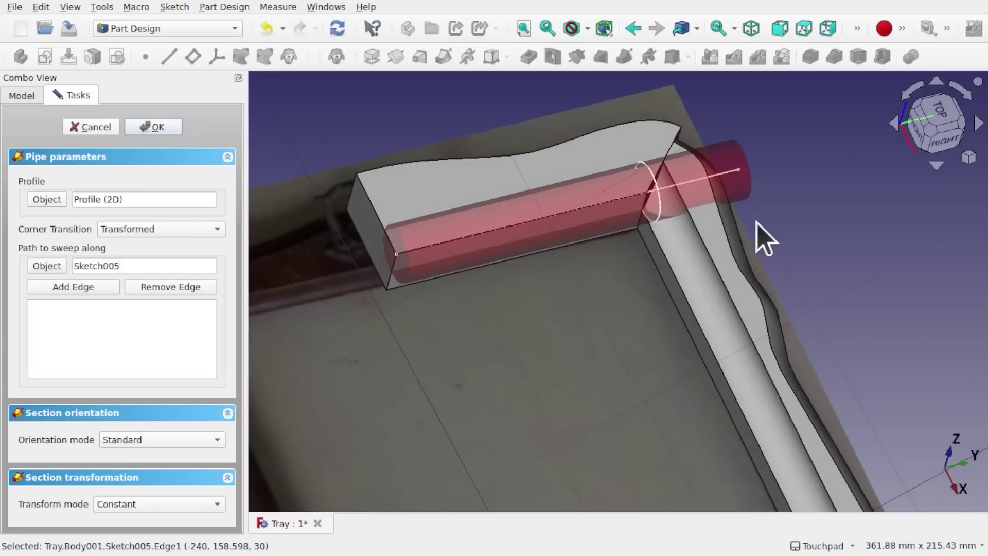
left_click(154, 127)
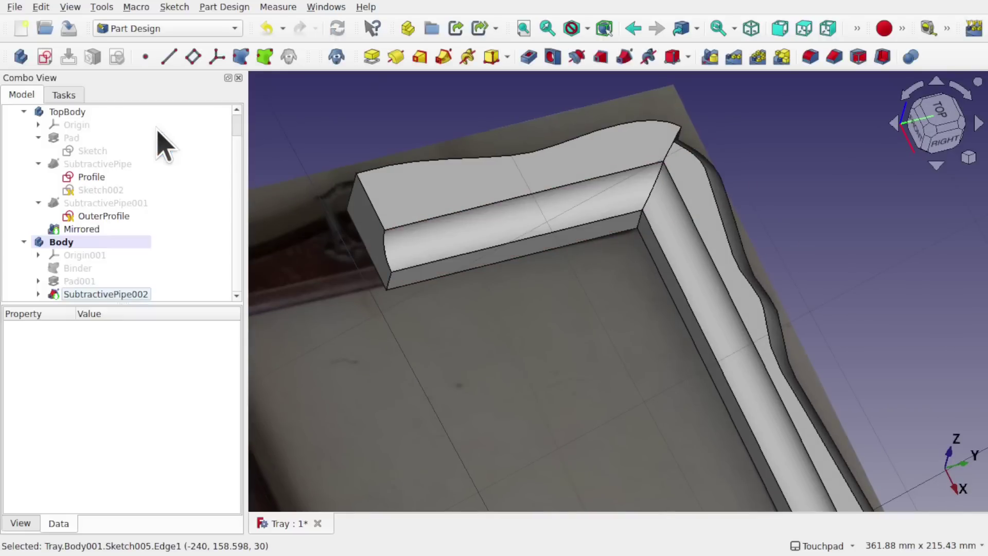
Step: Check the corner where the two grooves meet and turn on Skip recomputes for the Tray document
middle_click_drag(651, 165, 642, 200)
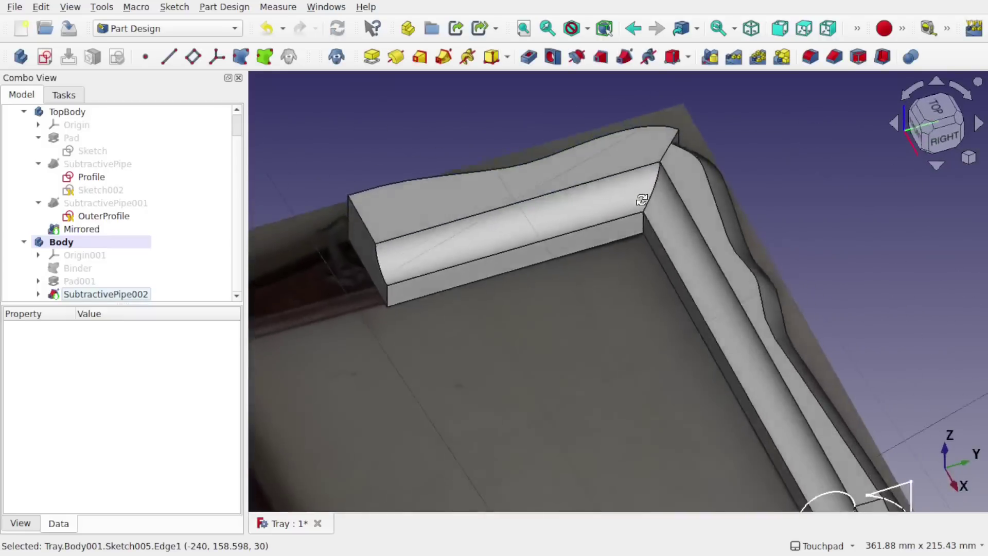
scroll(648, 206, "up", 5)
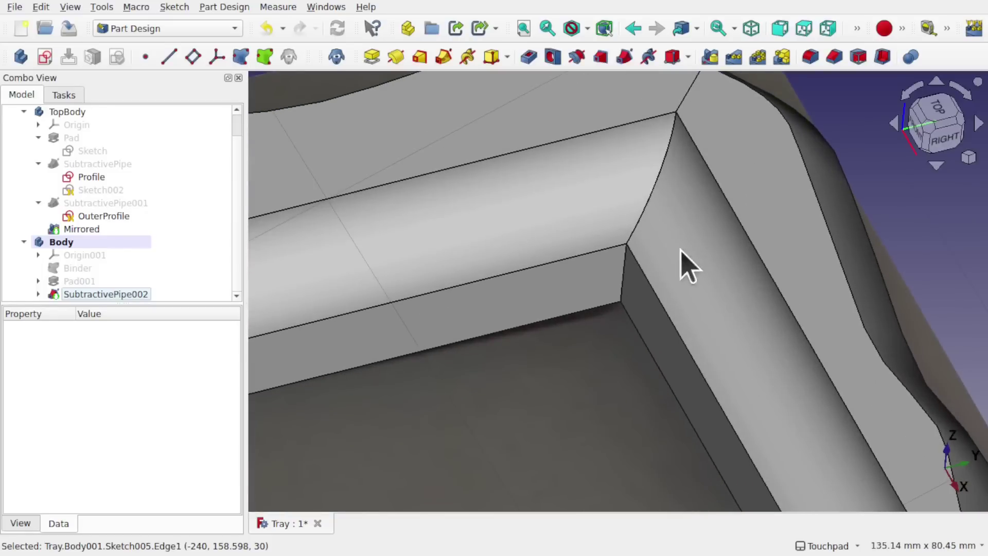
scroll(662, 254, "down", 5)
middle_click_drag(657, 240, 606, 208)
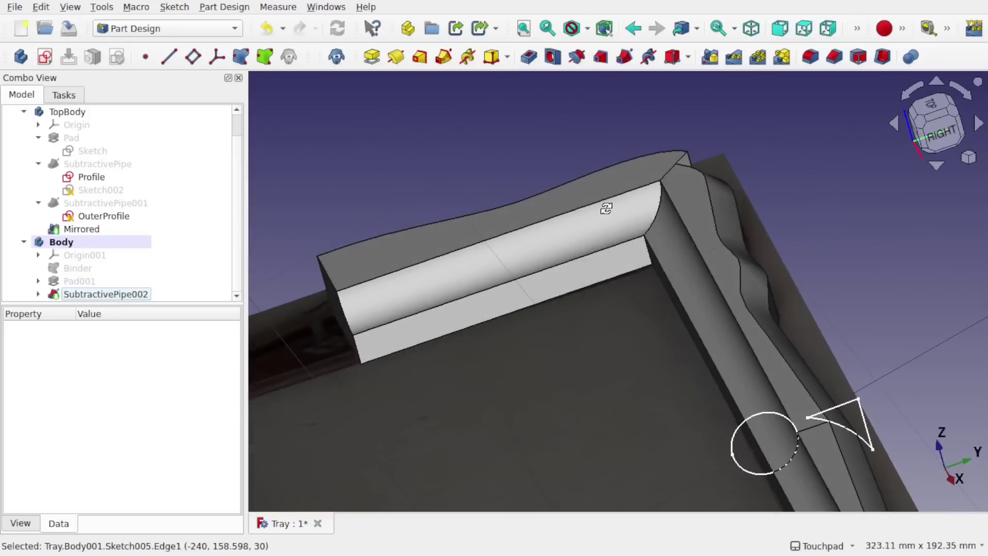
middle_click_drag(685, 333, 549, 262)
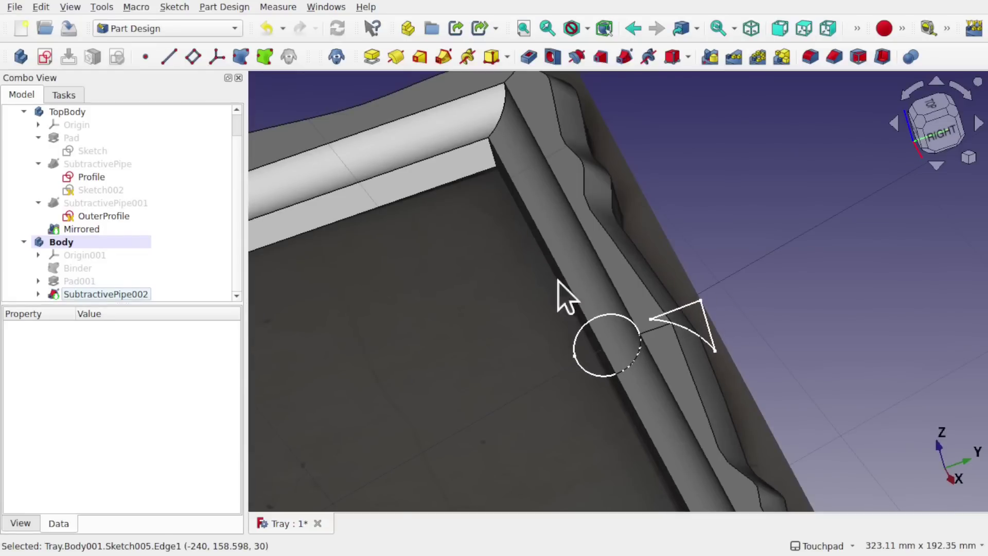
scroll(239, 132, "up", 2)
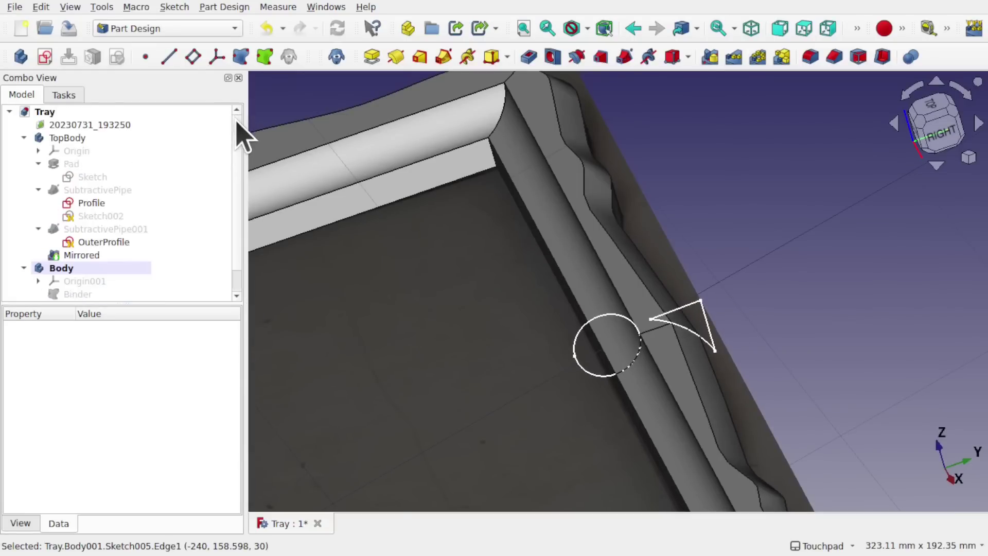
left_click(45, 112)
right_click(51, 114)
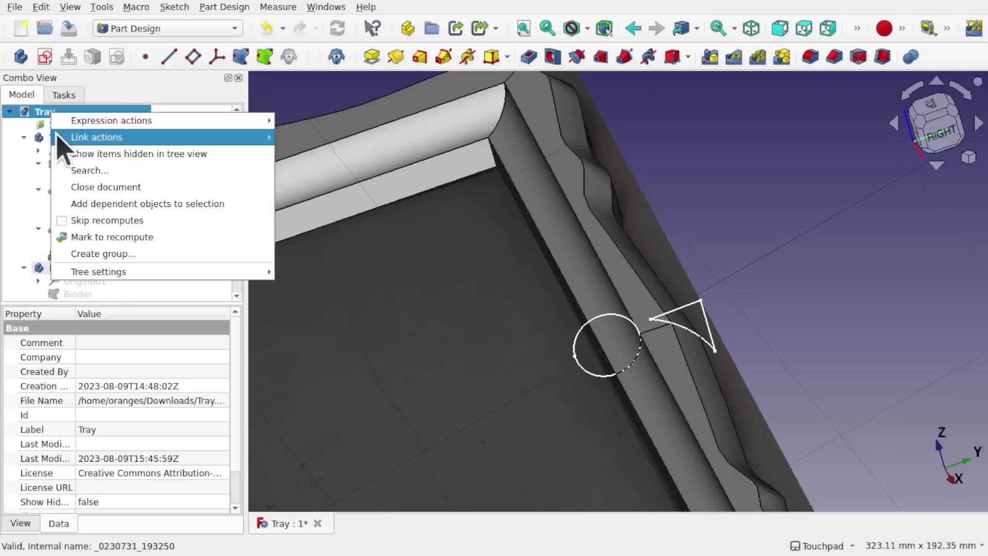
left_click(64, 226)
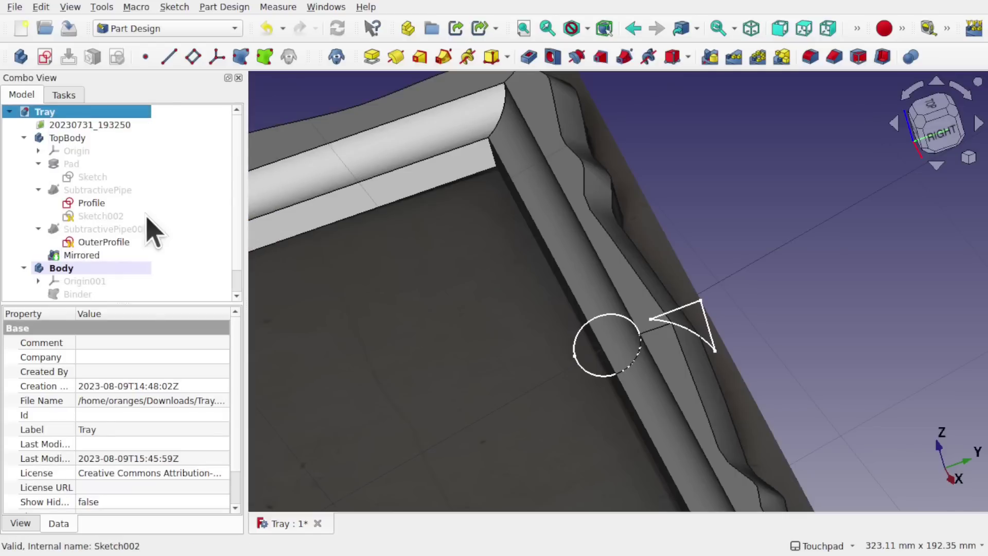
Step: Open the OuterProfile sketch for editing and constrain its nearly level upper line to horizontal
double_click(104, 242)
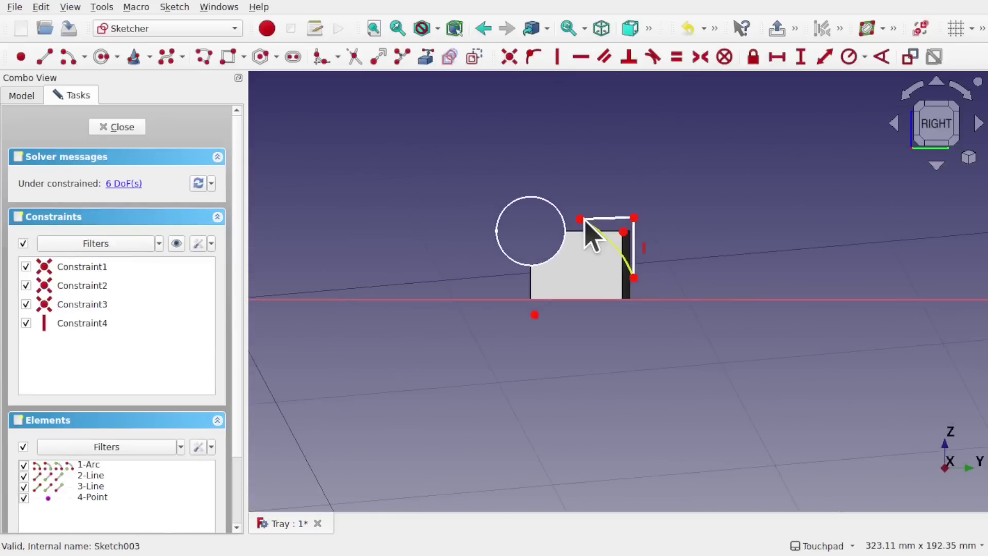
scroll(592, 238, "up", 3)
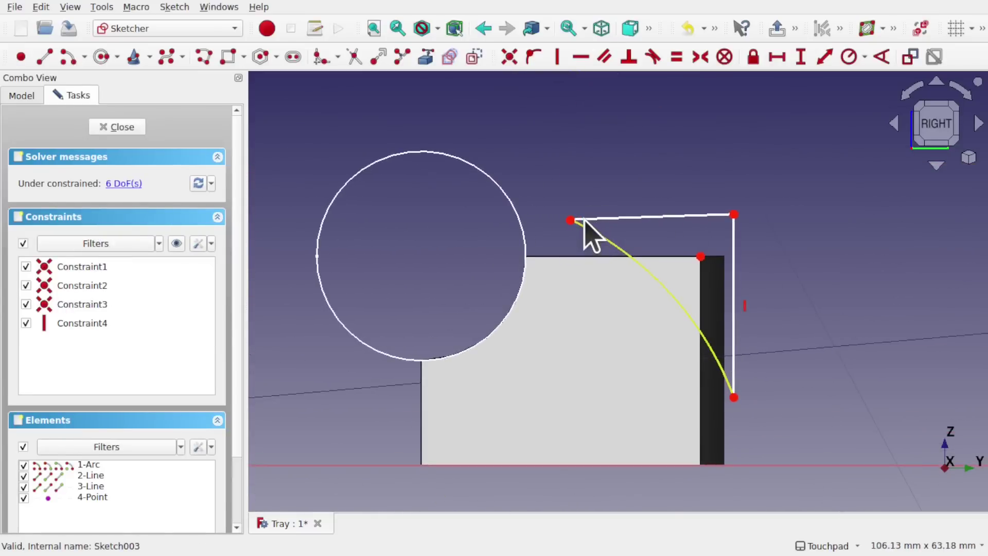
mouse_move(592, 238)
left_mouse_down("alt")
mouse_move(564, 226)
mouse_move(577, 252)
mouse_move(562, 287)
mouse_move(593, 263)
mouse_move(592, 239)
mouse_move(565, 219)
mouse_move(581, 226)
left_mouse_up("alt")
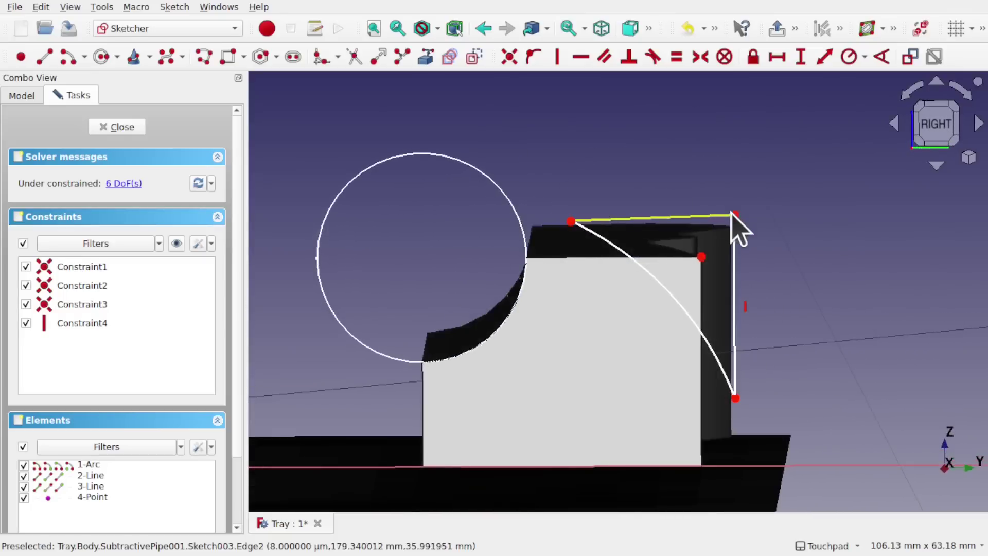
mouse_move(733, 215)
left_mouse_down()
mouse_move(602, 168)
mouse_move(684, 171)
mouse_move(676, 163)
left_mouse_up()
key("ctrl+z")
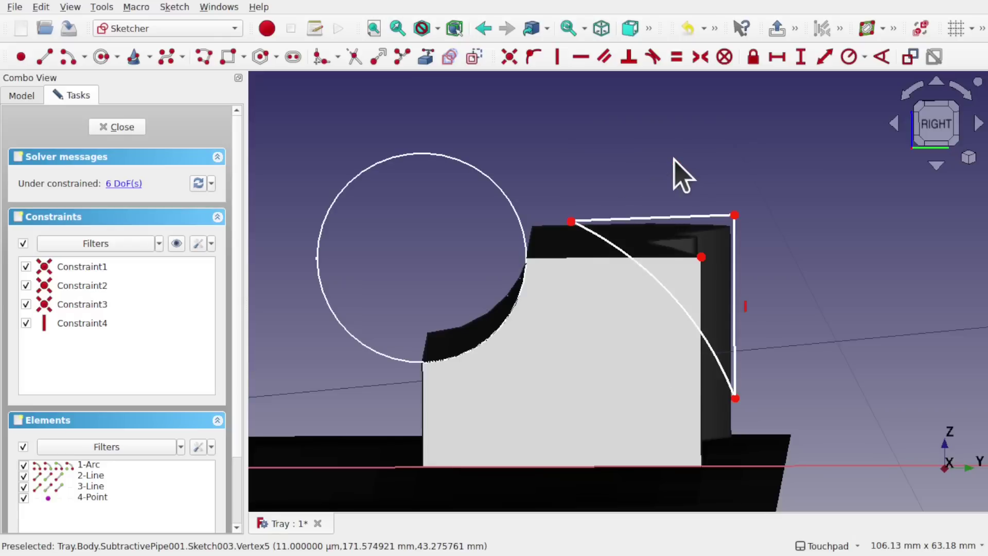
left_click(690, 219)
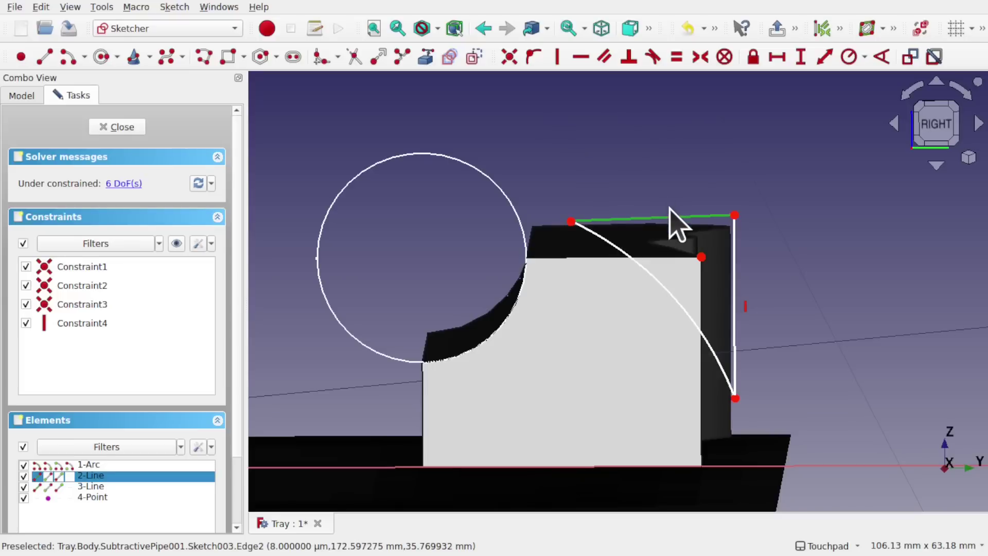
left_click(582, 62)
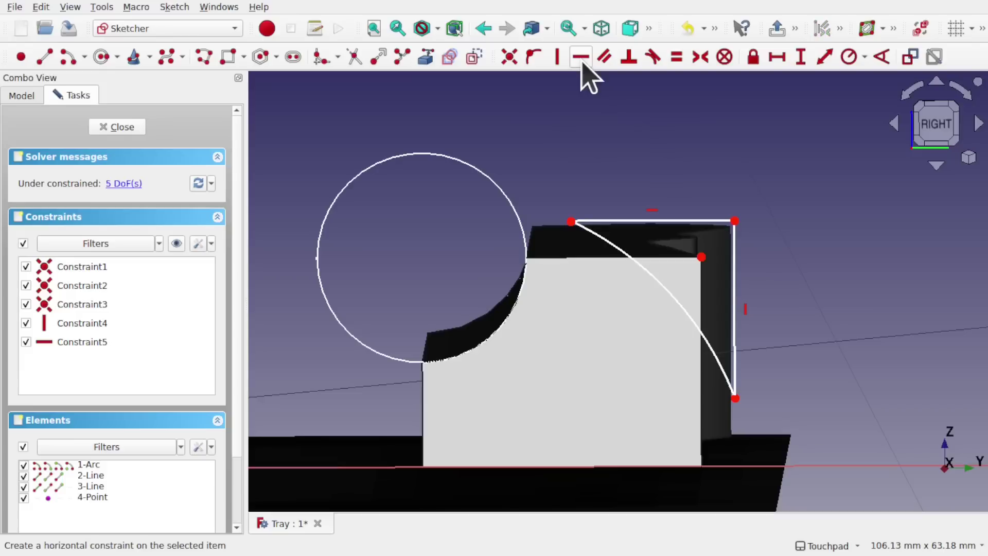
Step: Constrain the horizontal and vertical lines of the OuterProfile sketch to equal length
left_click(709, 223)
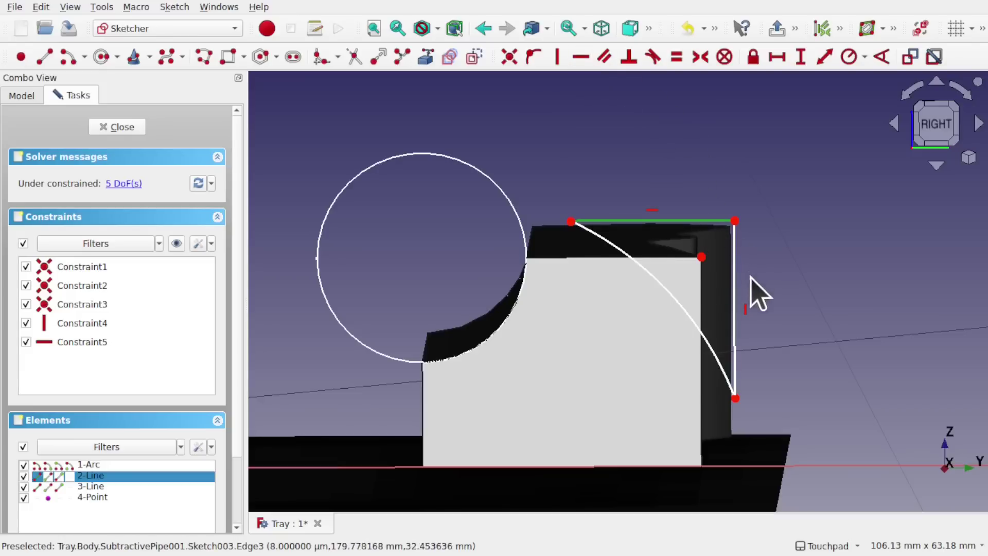
left_click(735, 285)
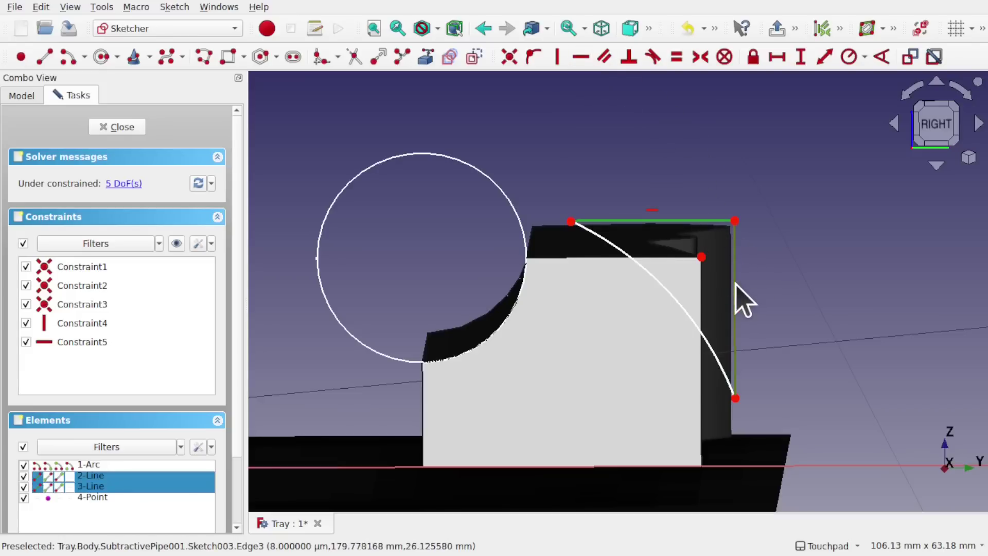
left_click(676, 58)
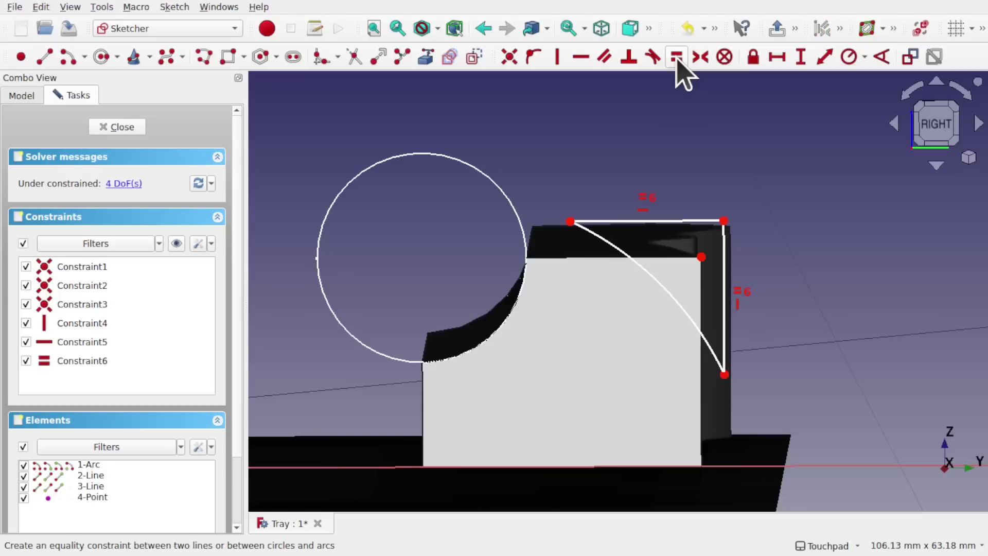
Step: Constrain the radius of the arc in the OuterProfile sketch to 45 mm
left_click(666, 287)
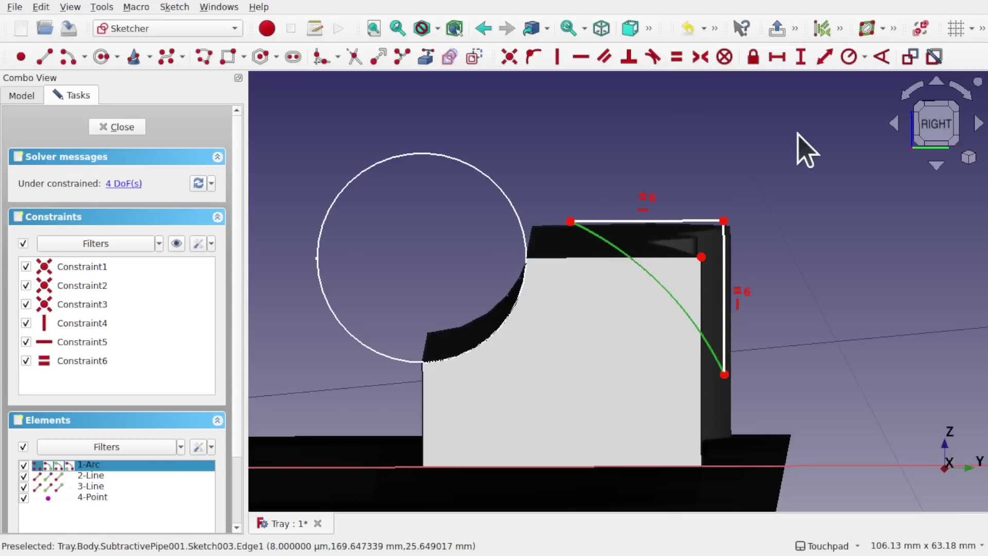
left_click(848, 58)
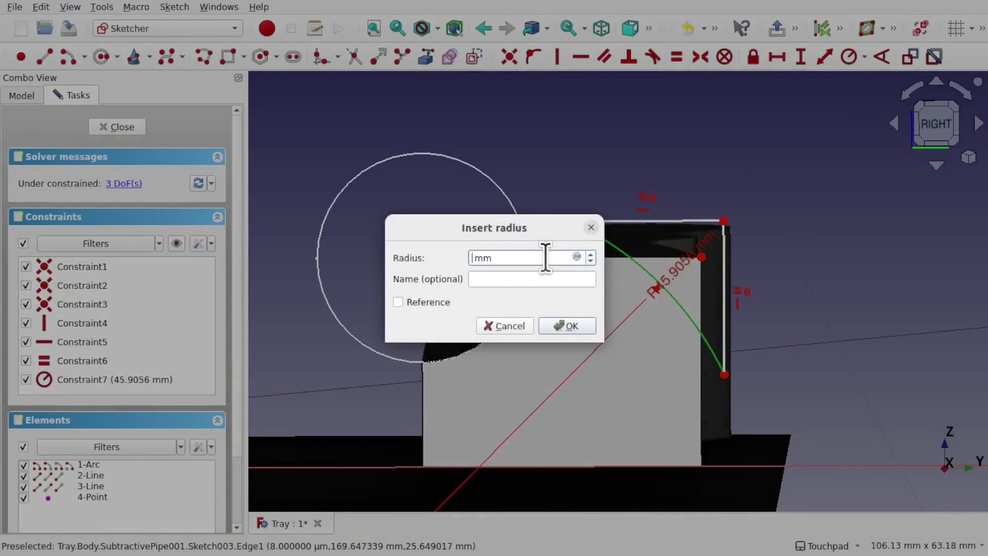
key("Return")
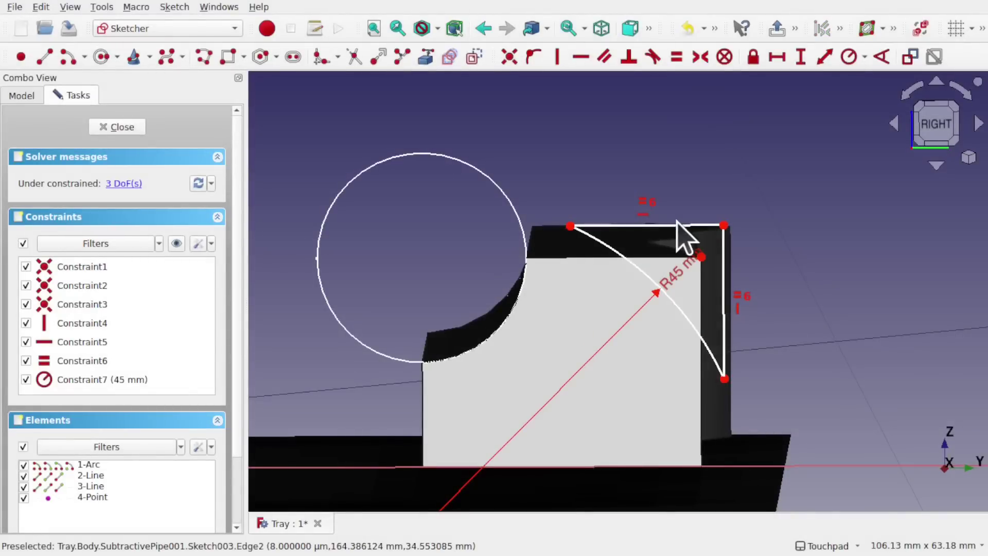
Step: Set the upper line's horizontal length to 20 mm and nudge the profile slightly outward over the rail's outer corner
left_click(684, 237)
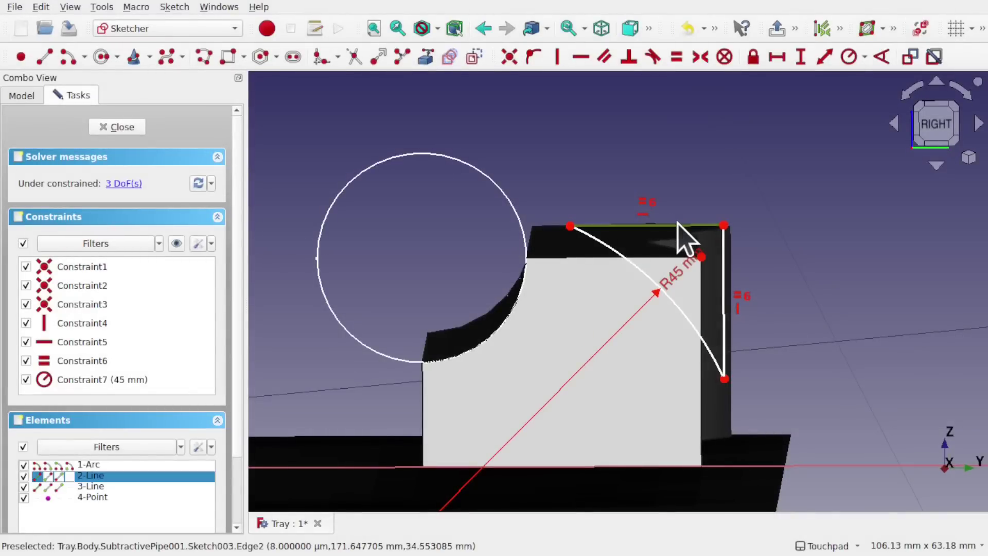
left_click(777, 56)
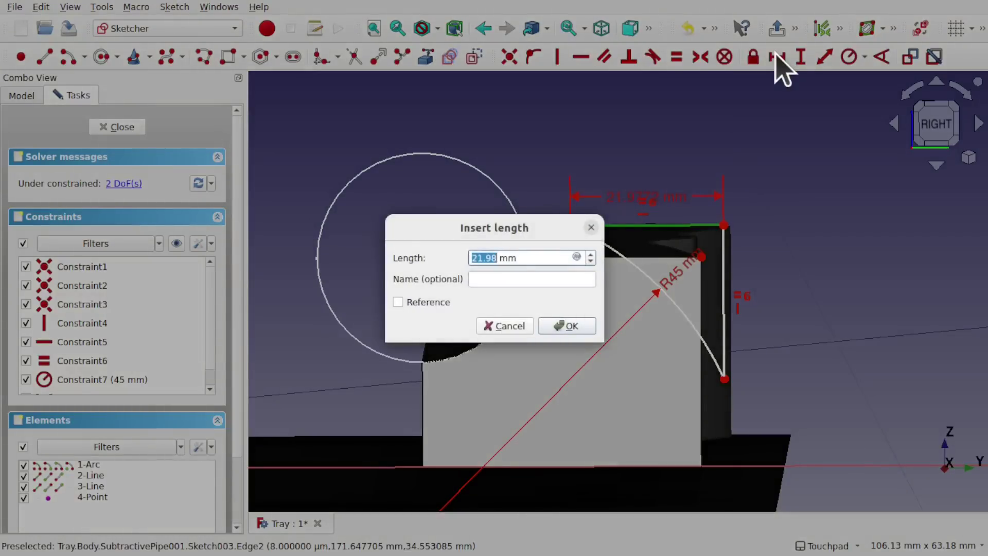
key("Return")
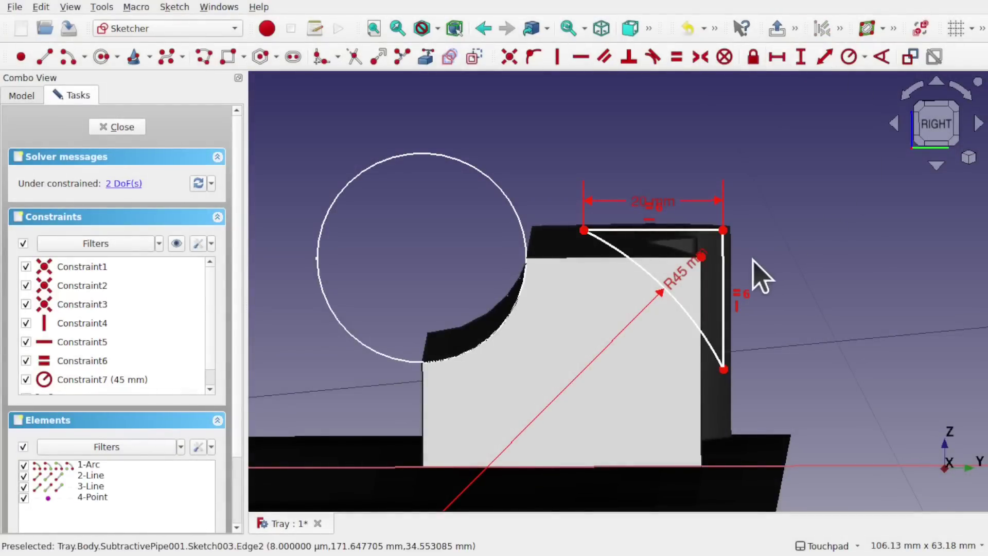
mouse_move(724, 287)
left_mouse_down()
mouse_move(711, 302)
mouse_move(729, 307)
mouse_move(718, 276)
mouse_move(727, 287)
left_mouse_up()
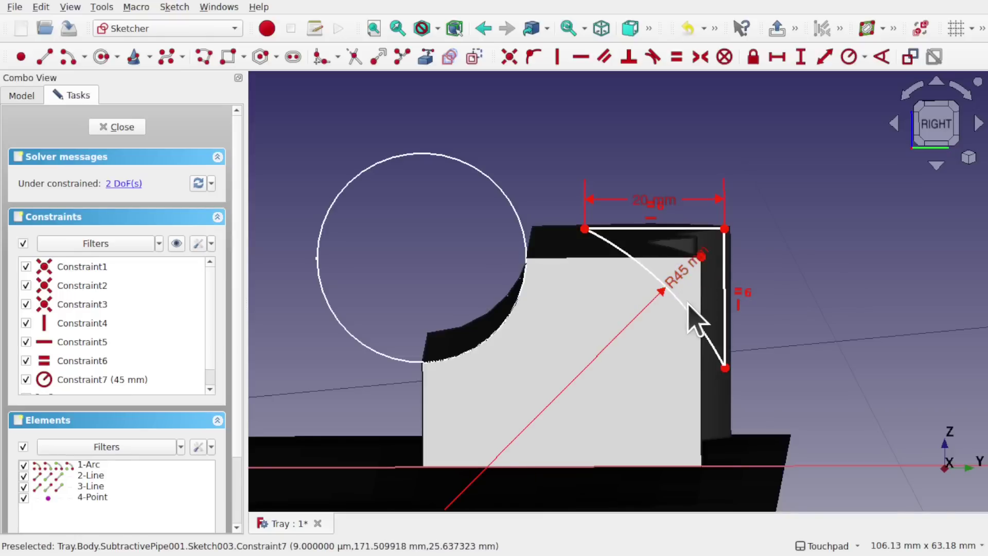
Step: Delete the existing sketch point at the block's upper outer corner from the arc-and-lines profile sketch
left_click_drag(689, 319, 689, 313)
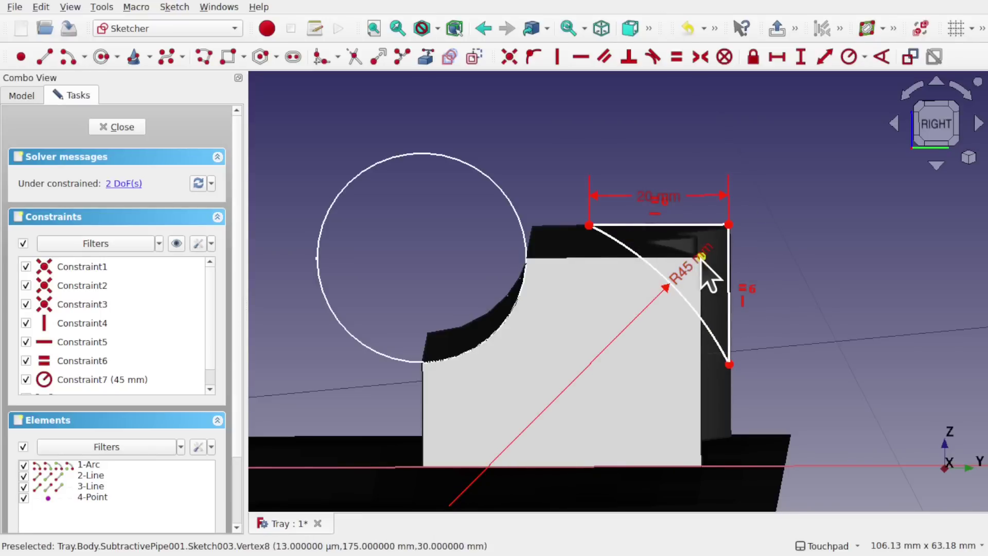
scroll(701, 257, "down", 5)
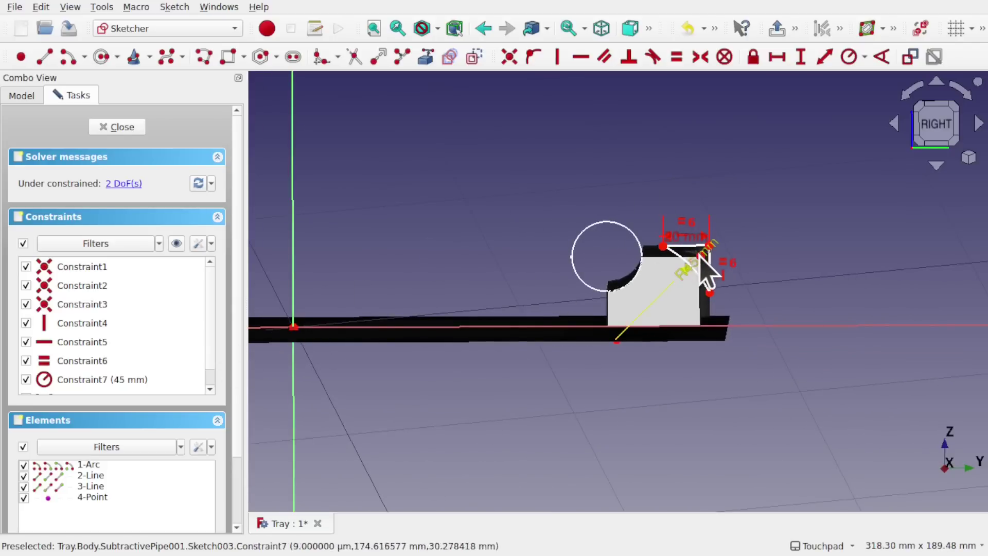
scroll(708, 273, "up", 5)
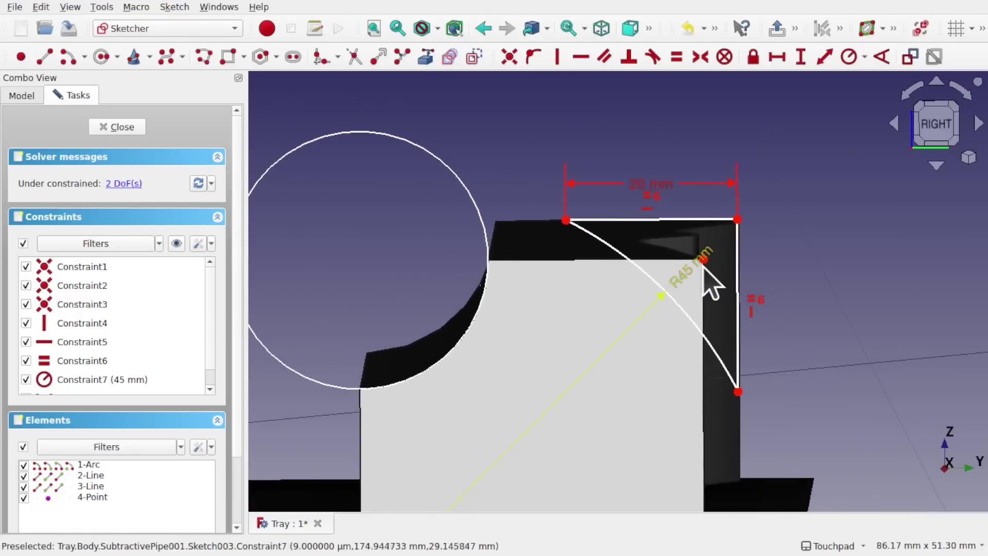
left_click(704, 259)
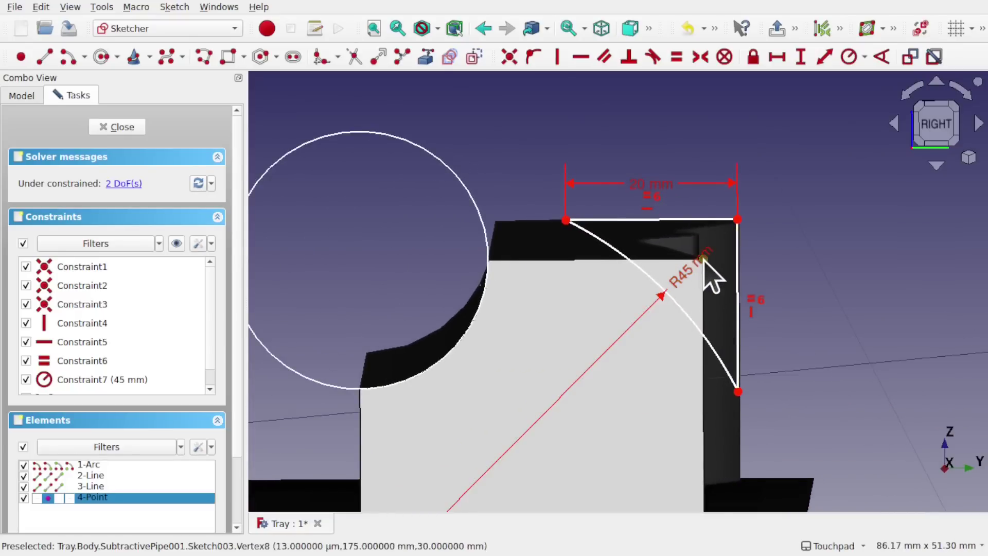
left_click_drag(705, 260, 656, 246)
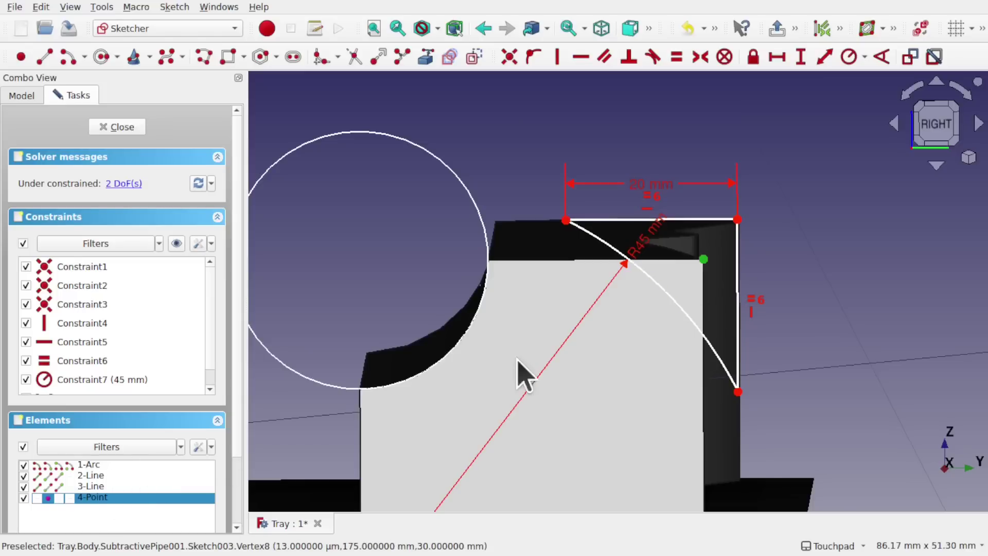
key("Delete")
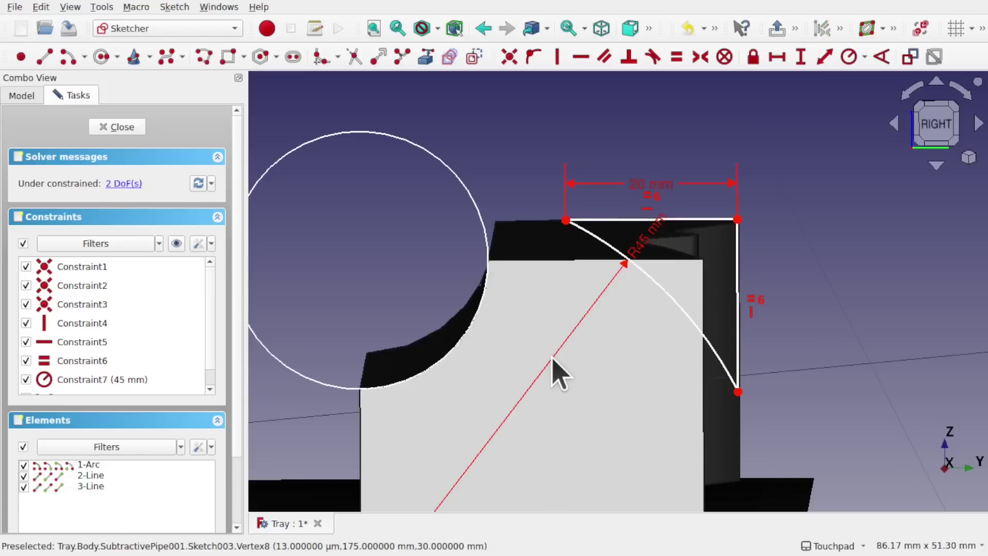
Step: Place a new sketch point at the upper outer corner of the block's end face
left_click(20, 56)
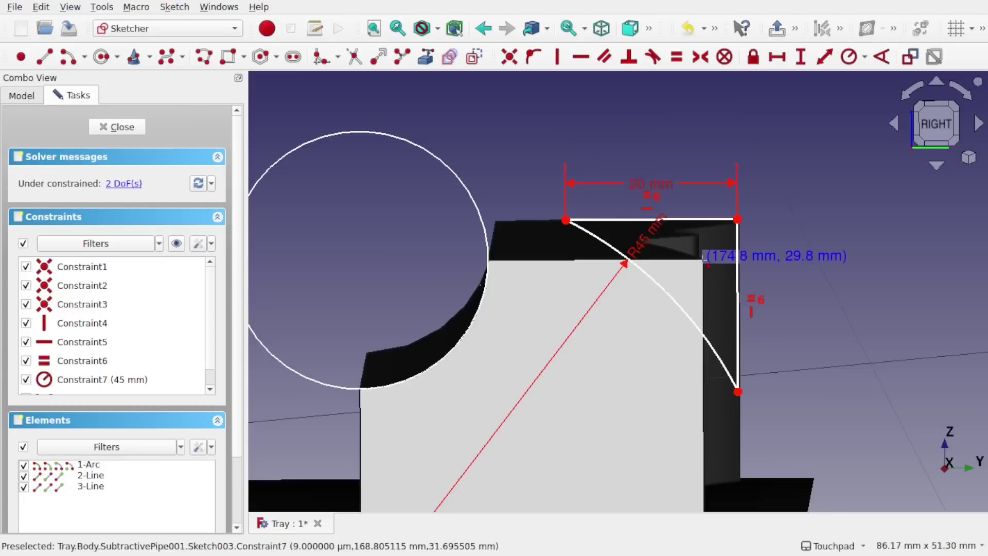
left_click(703, 261)
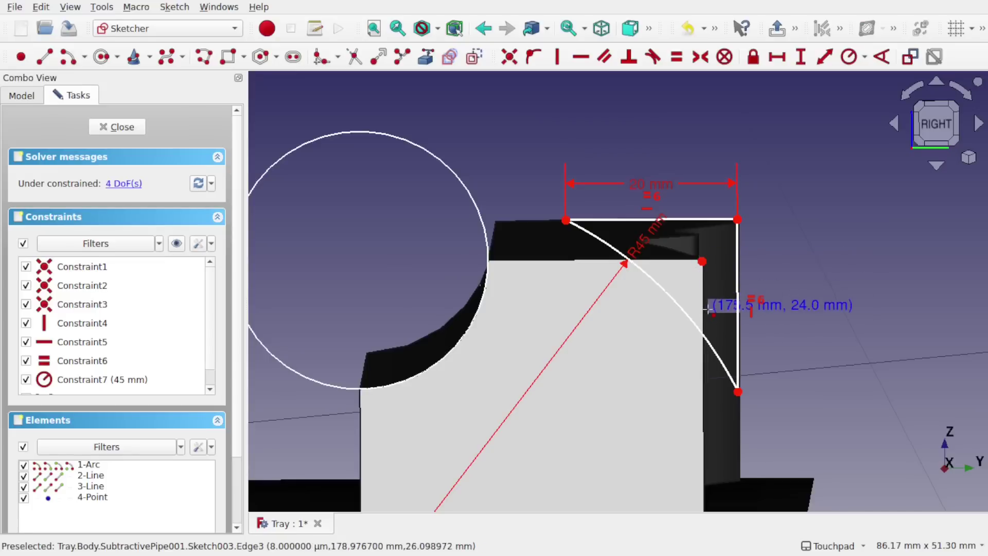
scroll(708, 308, "up", 3)
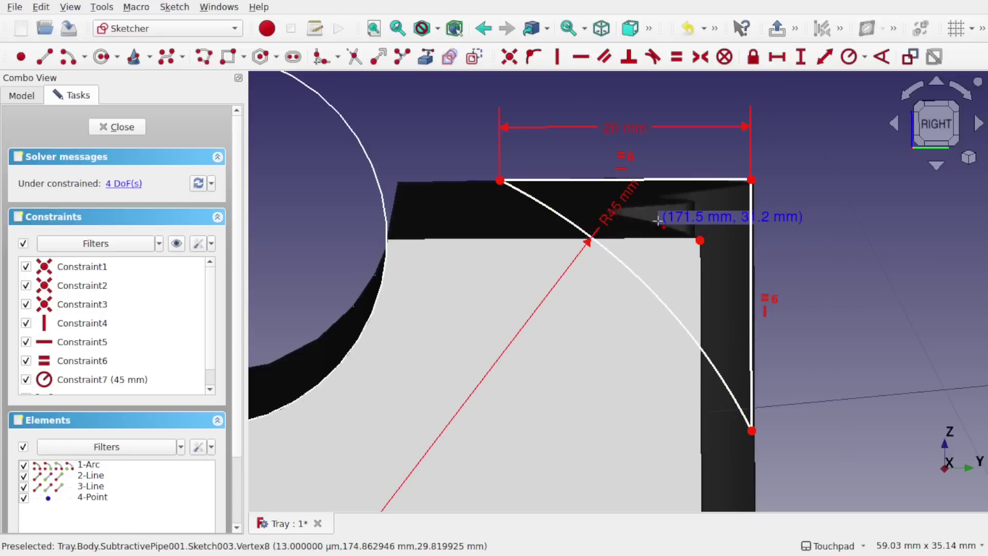
key("Escape")
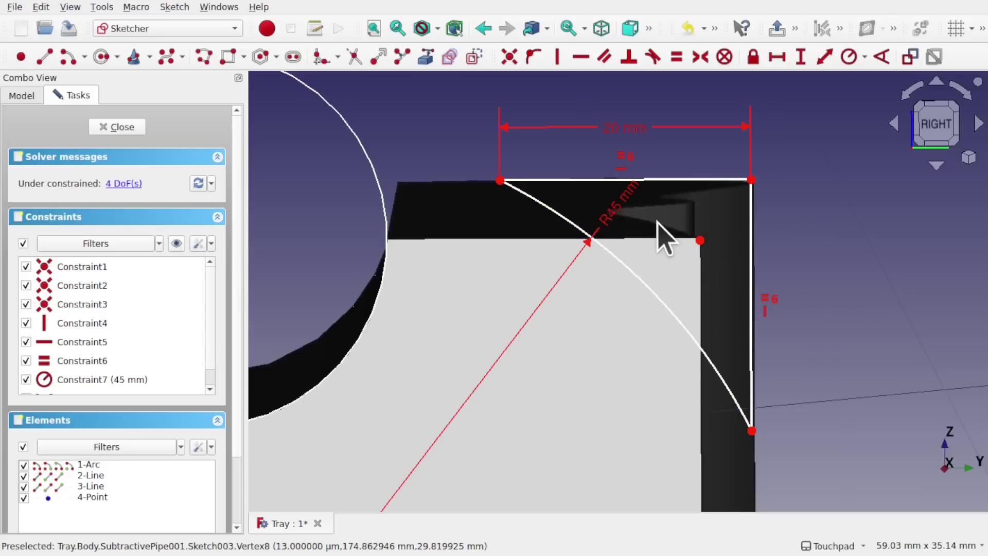
Step: Constrain the horizontal distance between the new point and the profile's right-angle corner to 4 mm
left_click(700, 240)
left_click(752, 179)
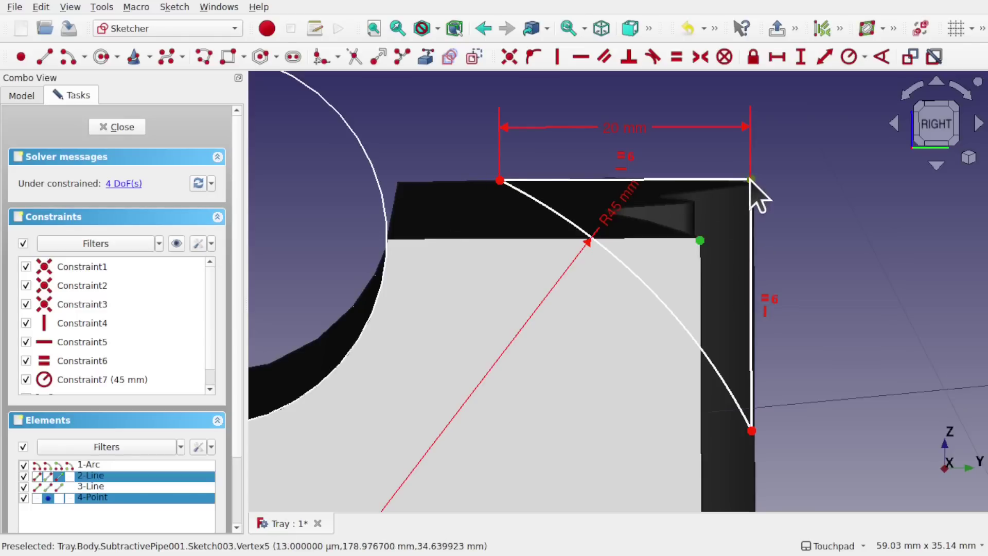
left_click(774, 58)
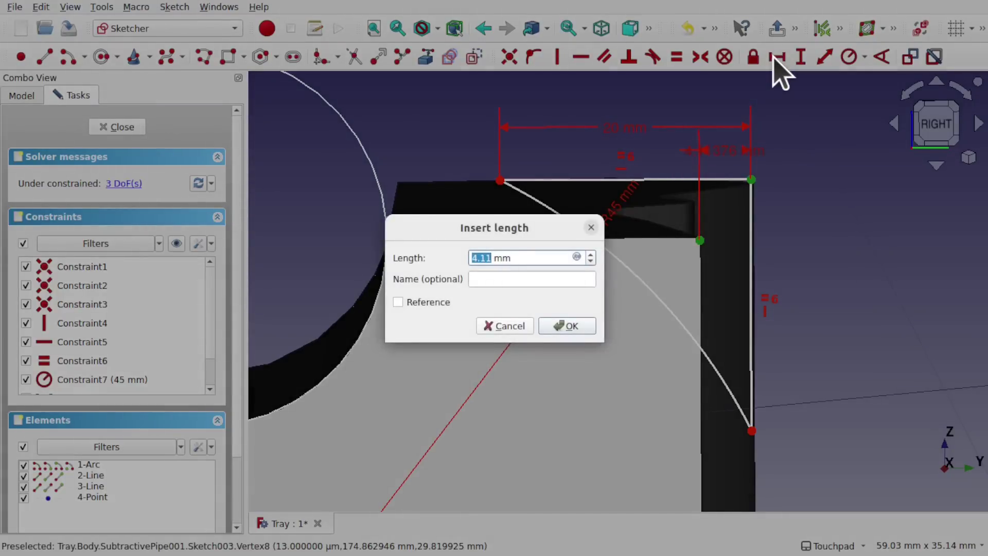
type("4")
key("Return")
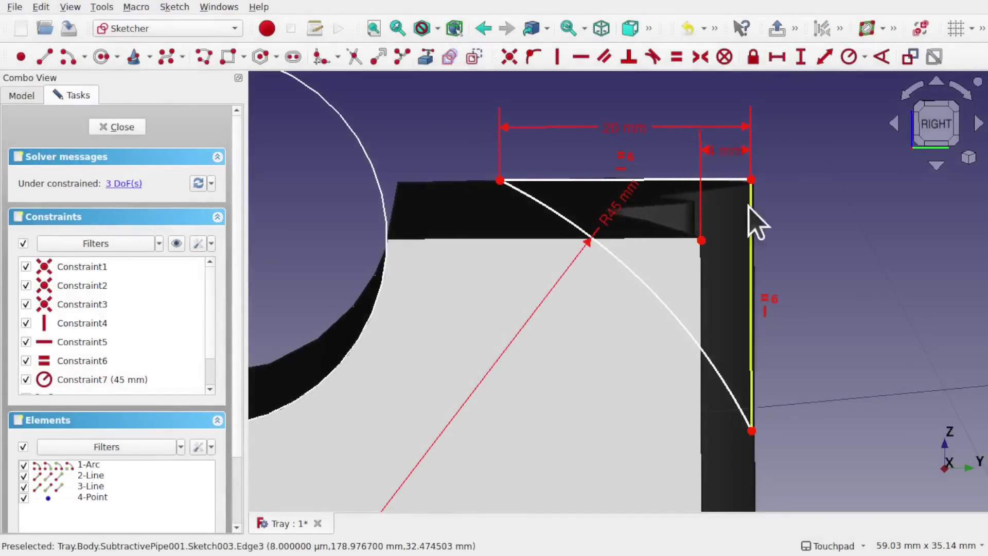
Step: Constrain the vertical distance between the new point and the profile's right-angle corner to 5 mm
left_click(702, 241)
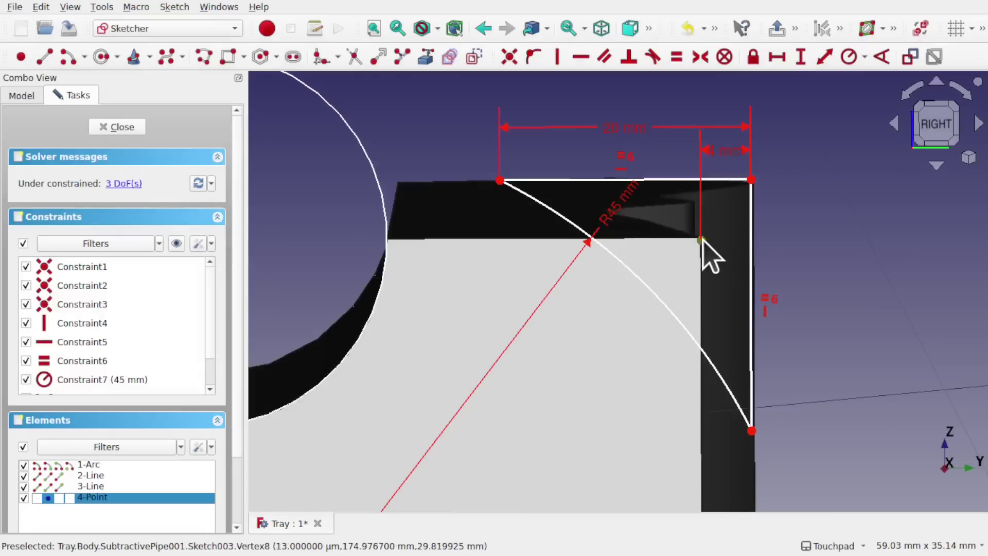
left_click(751, 179)
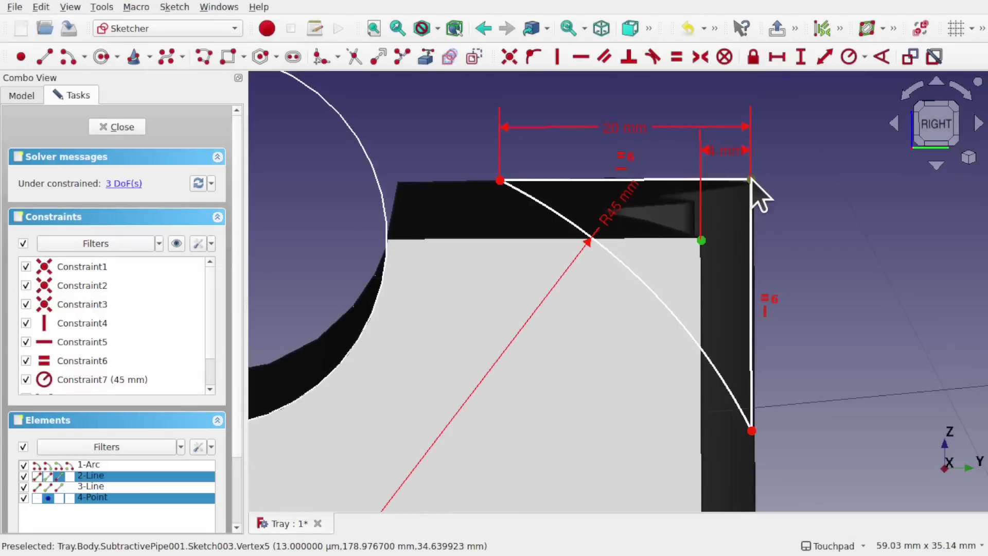
left_click(801, 58)
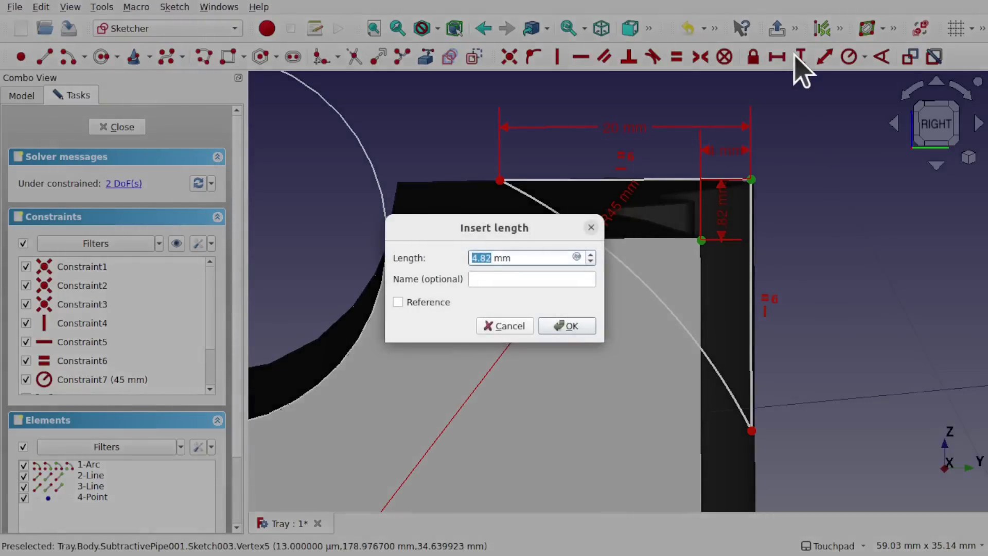
key("Return")
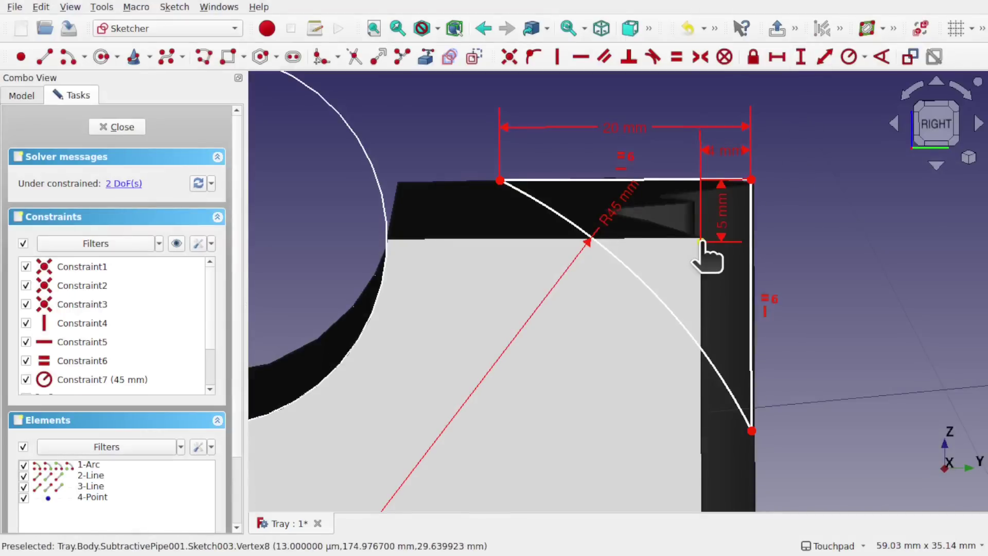
Step: Move the whole profile by its reference point away from the block to a spot near the sketch origin
mouse_move(702, 242)
left_mouse_down()
mouse_move(652, 301)
mouse_move(699, 238)
left_mouse_up()
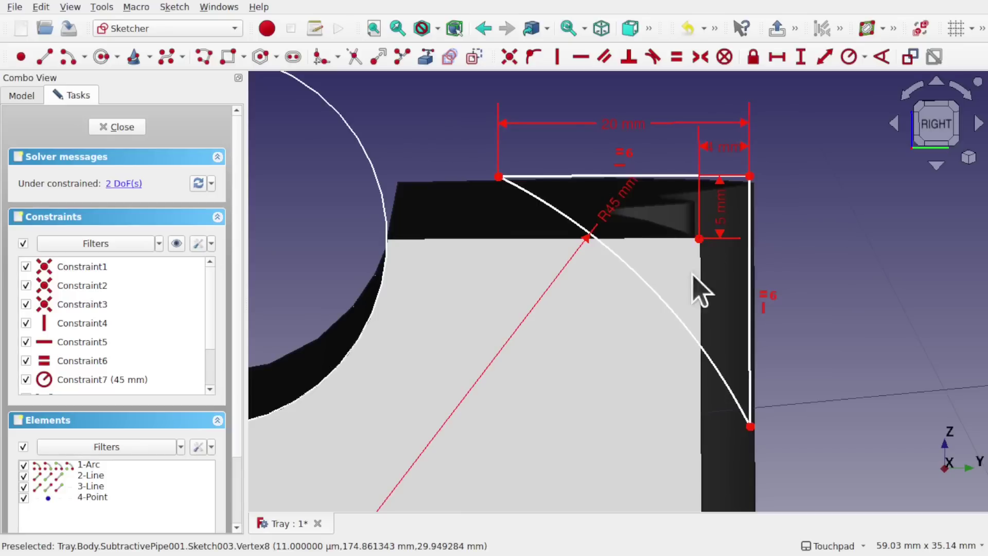
scroll(691, 255, "down", 5)
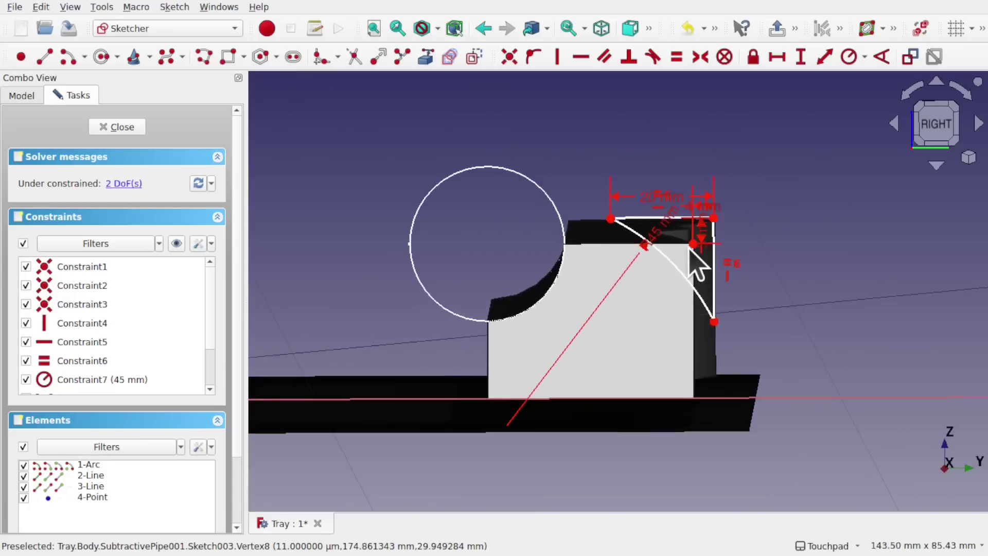
scroll(692, 248, "down", 1)
middle_click_drag(697, 249, 850, 255)
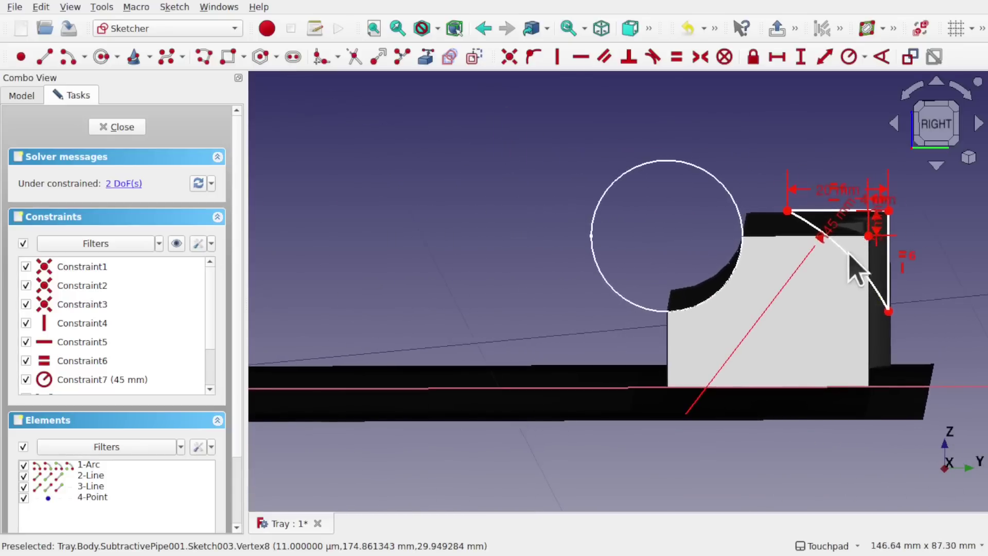
mouse_move(849, 256)
left_mouse_down()
mouse_move(863, 242)
mouse_move(496, 276)
left_mouse_up()
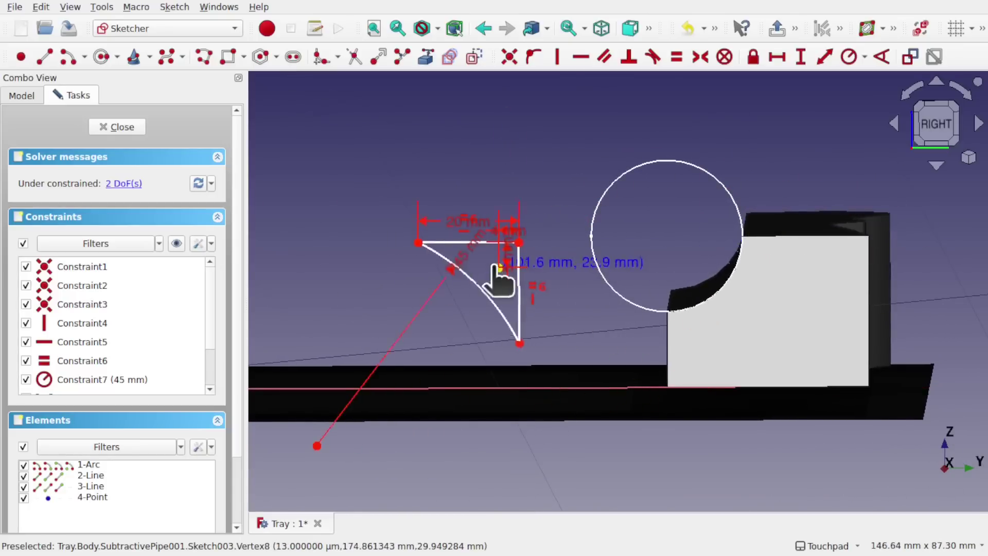
middle_click_drag(496, 276, 887, 245)
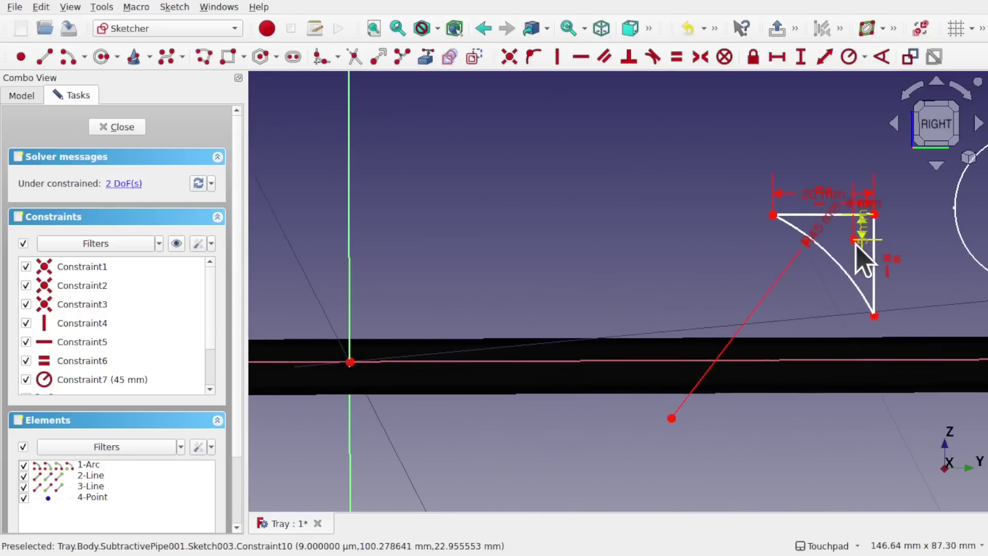
left_click_drag(860, 253, 490, 331)
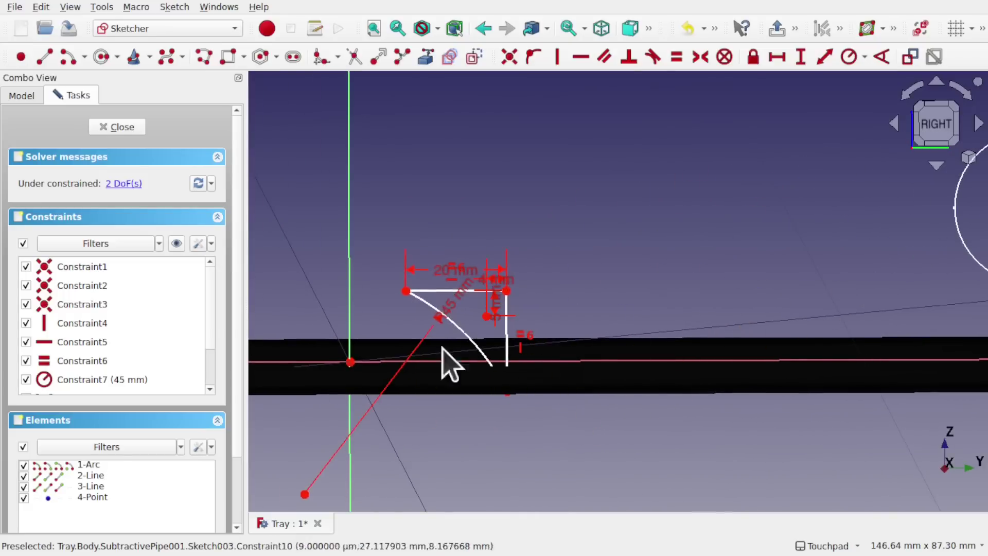
Step: Make the profile's reference point coincident with the sketch origin
left_click(350, 362)
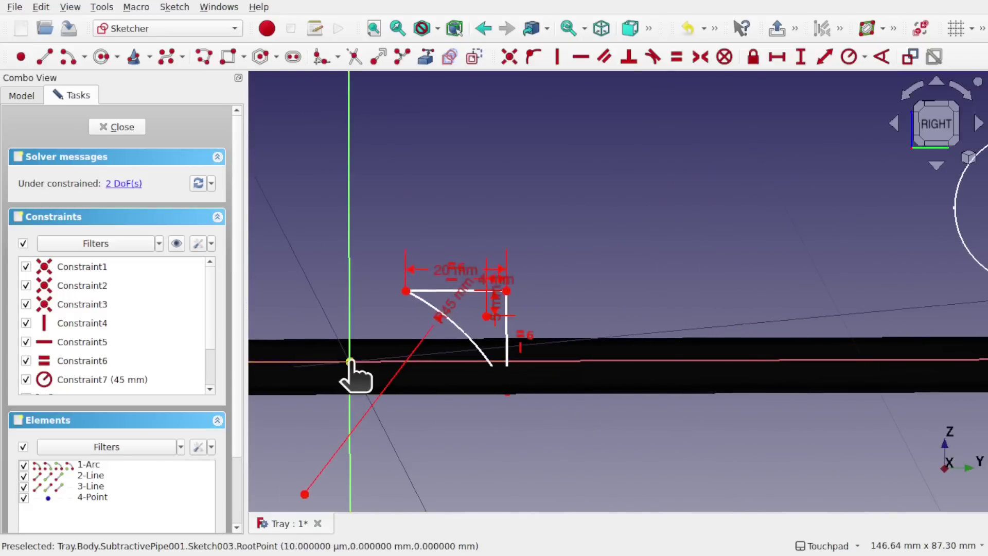
left_click(487, 316)
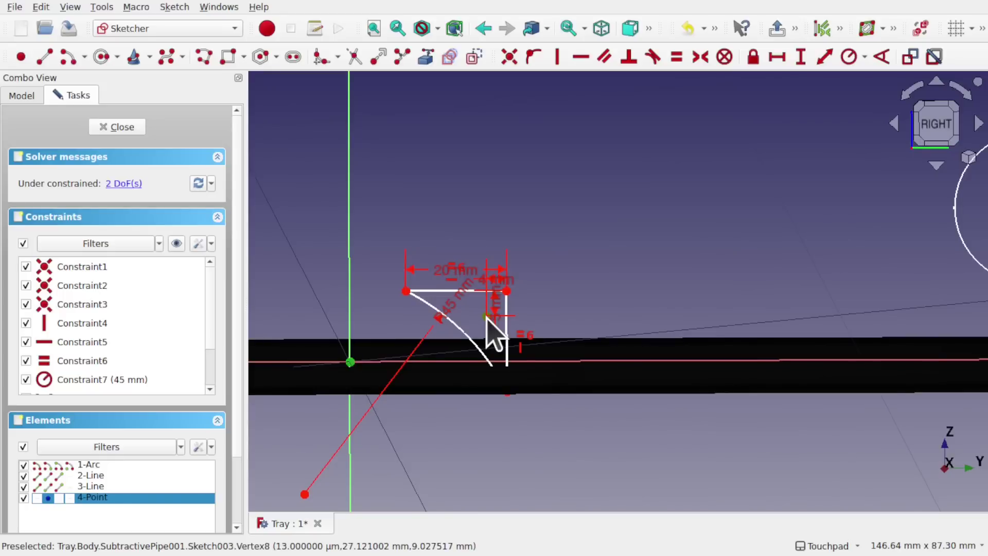
left_click(505, 61)
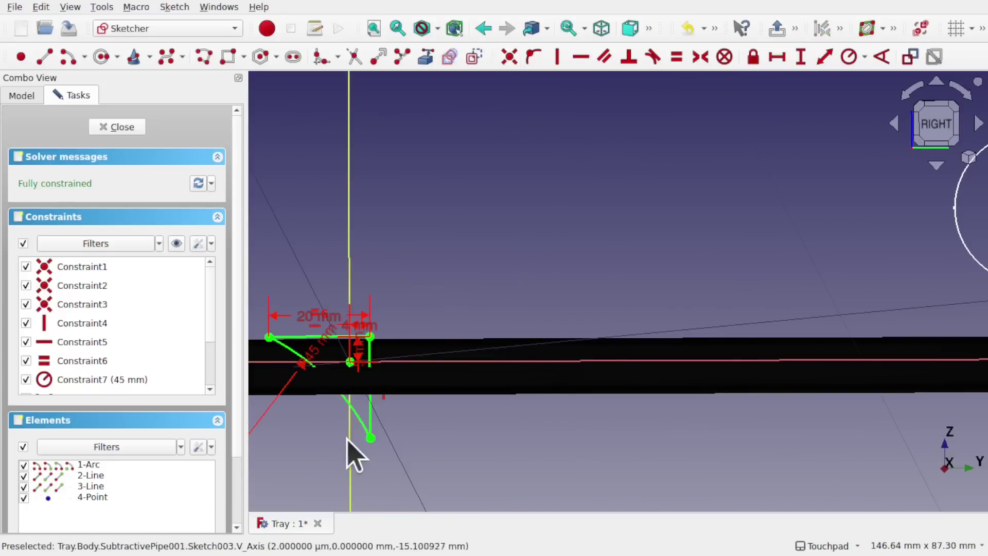
Step: Spread the 4 mm, 5 mm and 20 mm dimension labels clear of the profile and close the sketch
left_click_drag(368, 374, 441, 458)
left_click_drag(354, 340, 449, 265)
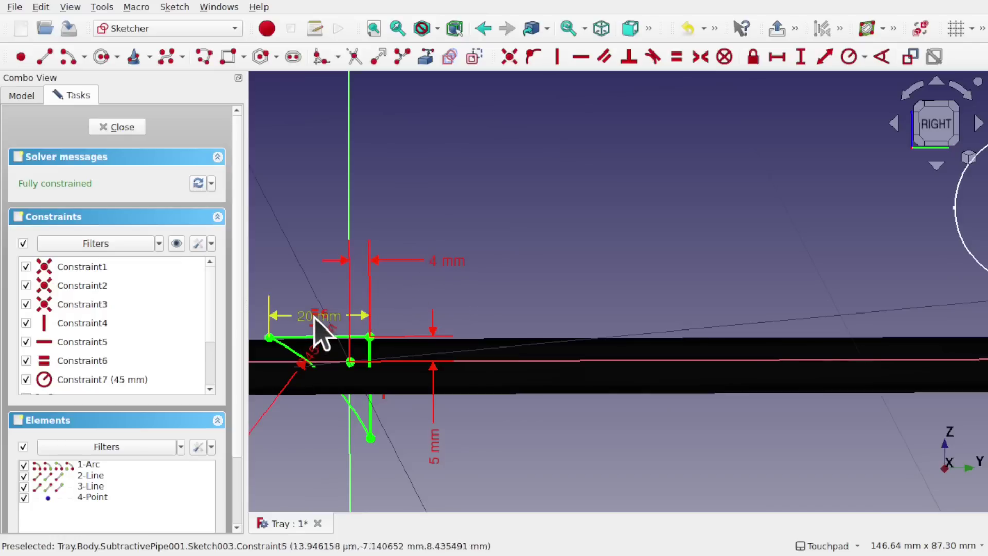
left_click_drag(317, 323, 312, 290)
scroll(350, 363, "down", 3)
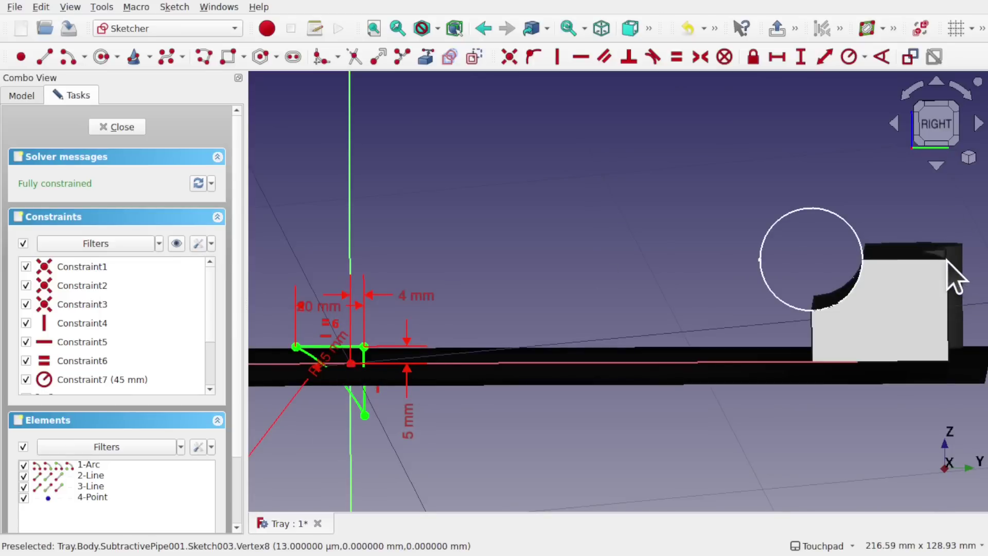
left_click(129, 128)
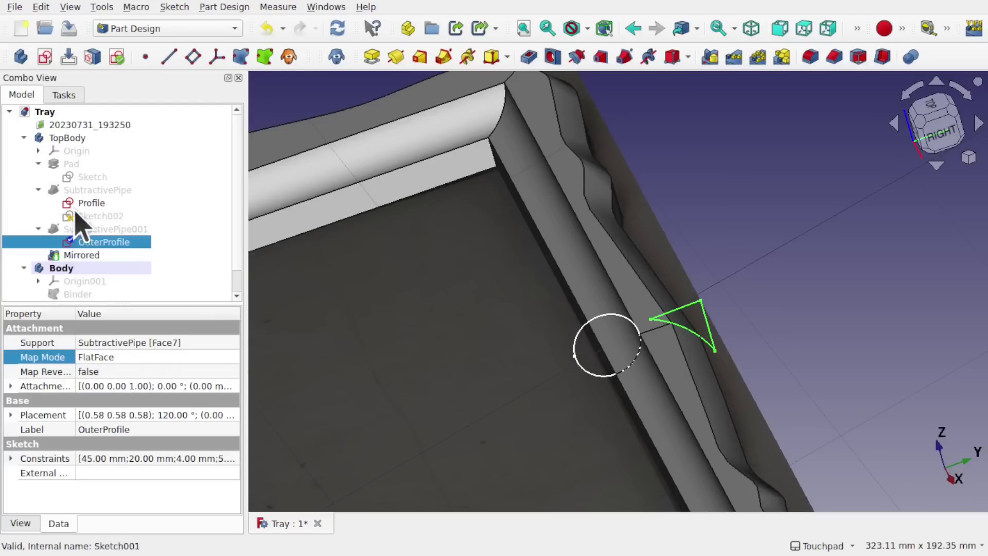
Step: Show the SubtractivePipe feature of TopBody and select its flat end face
left_click(98, 190)
key("space")
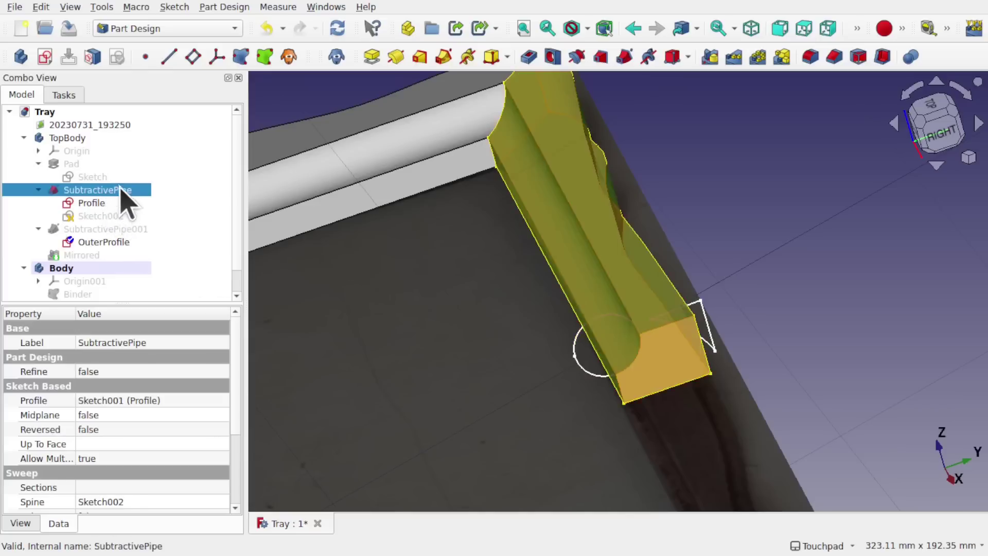
left_click(675, 368)
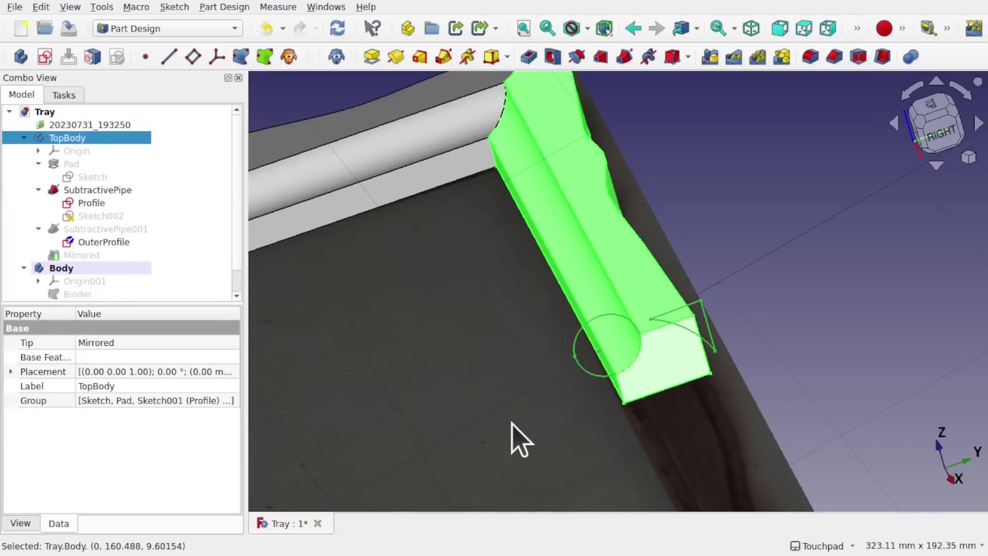
left_click(857, 319)
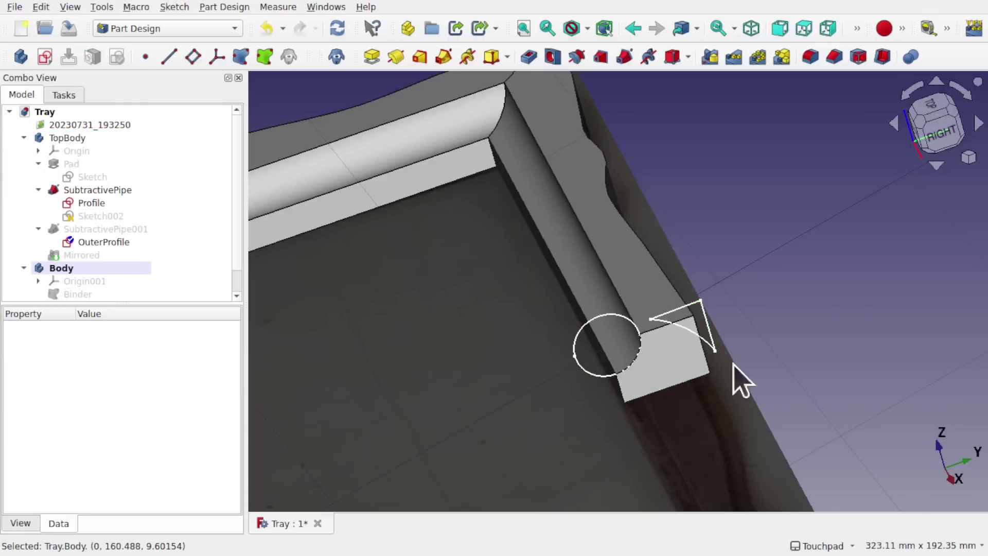
left_click(682, 369)
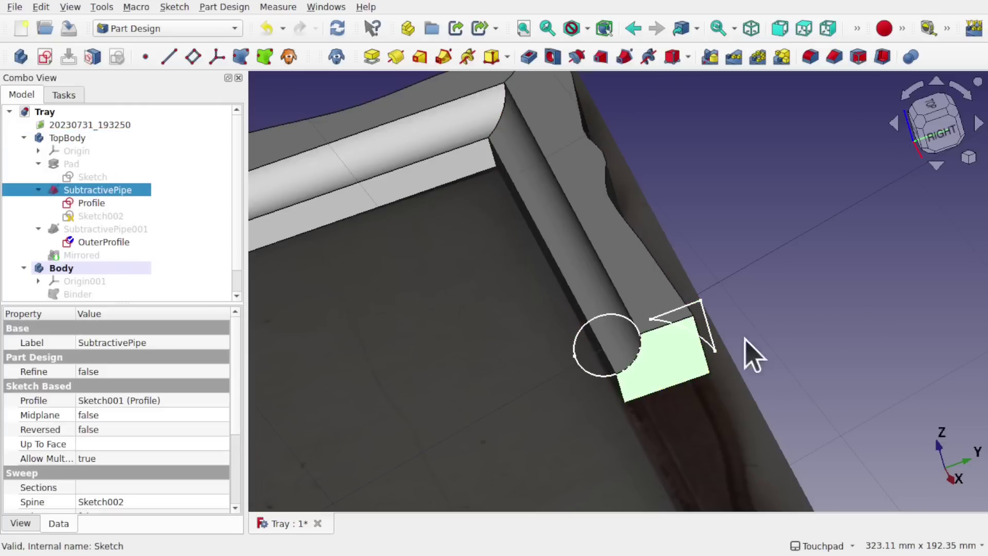
Step: Open the attachment settings of the OuterProfile sketch and clear its flat end face reference
scroll(697, 345, "up", 3)
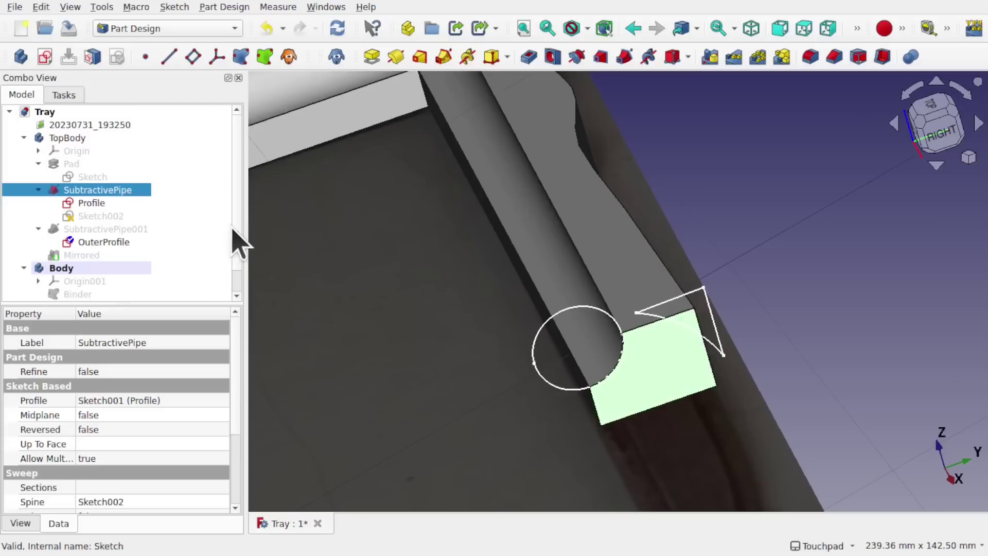
left_click(102, 243)
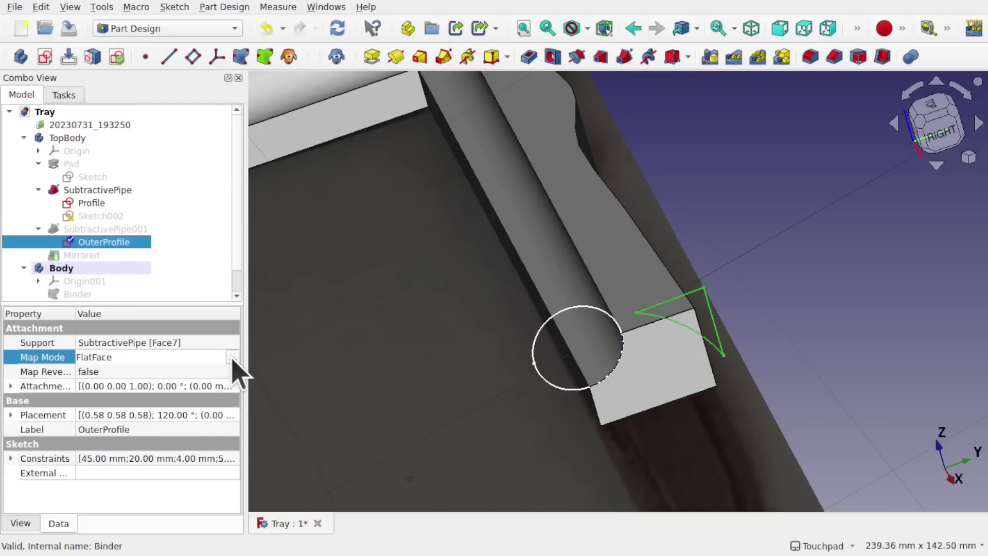
left_click(232, 357)
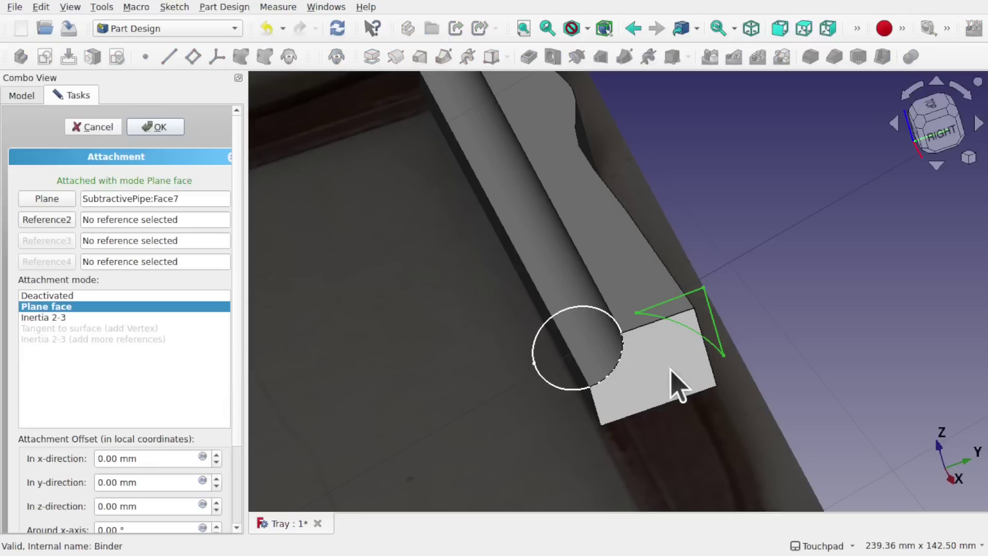
scroll(698, 375, "up", 5)
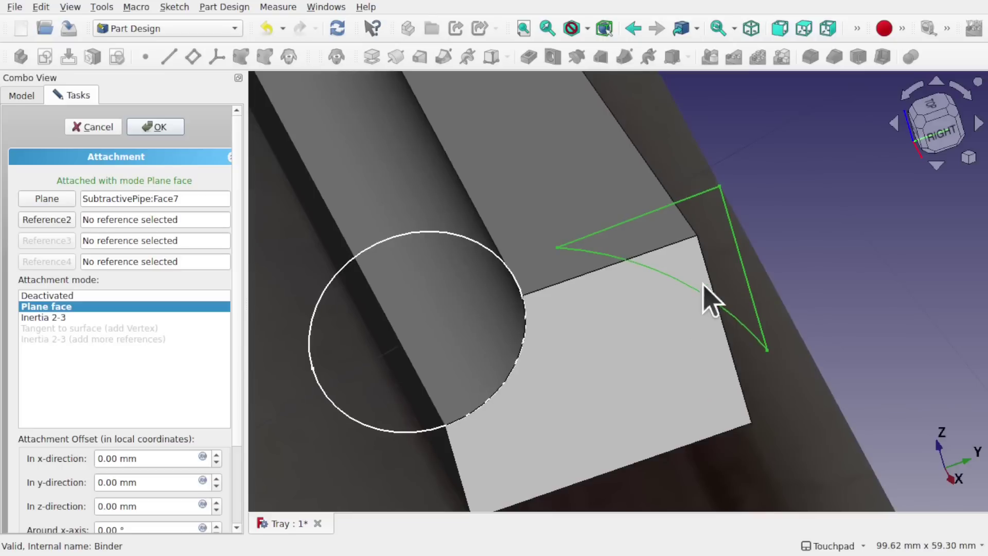
left_click(698, 236)
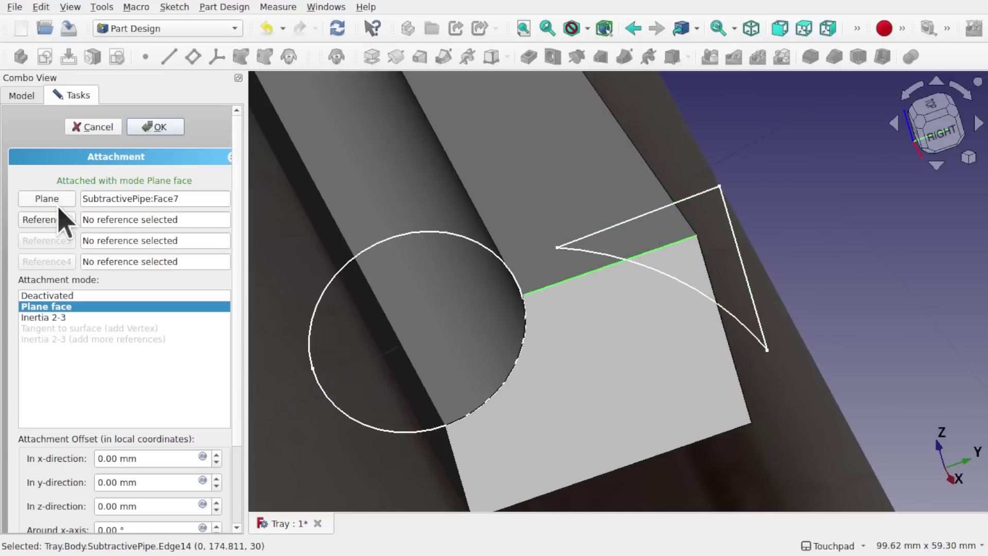
left_click_drag(193, 199, 72, 189)
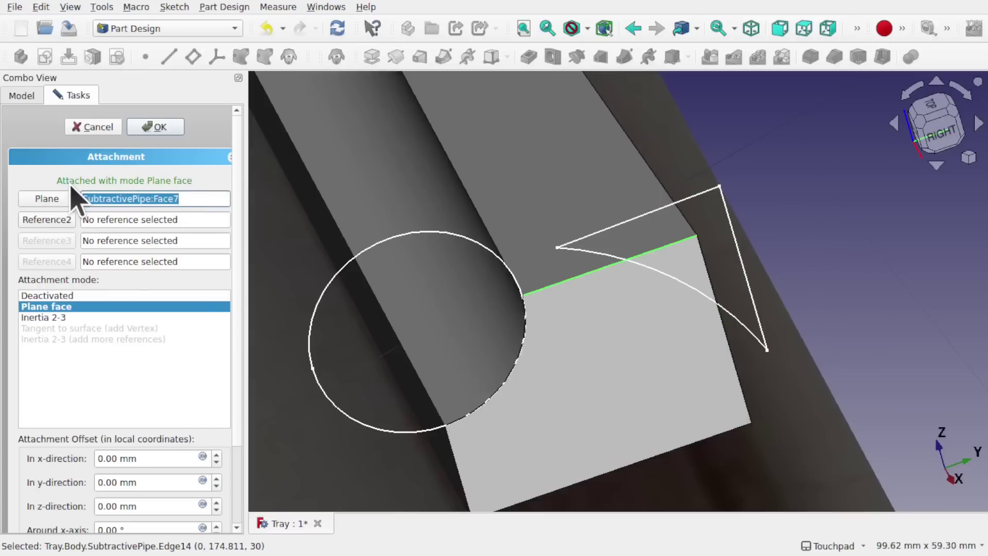
key("Delete")
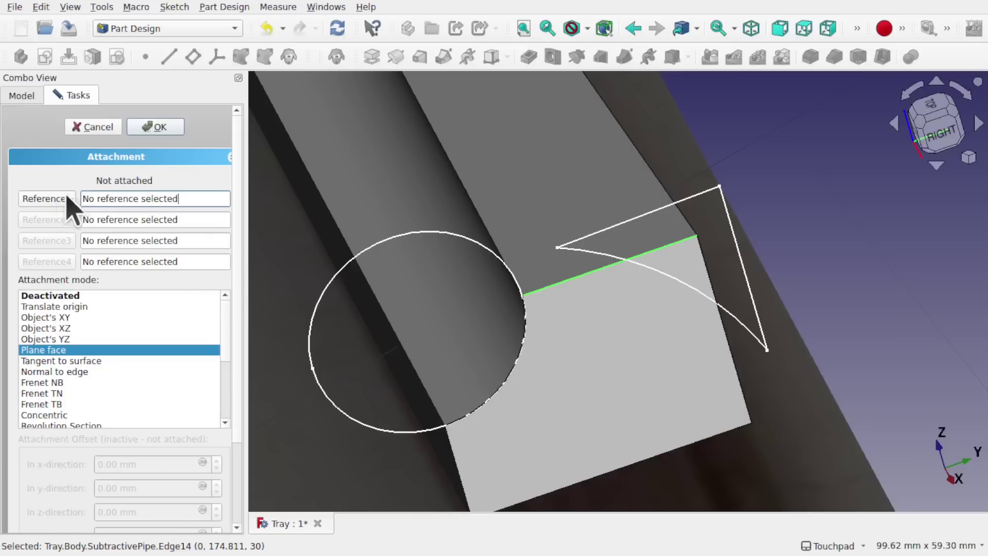
Step: Set the upper outer corner vertex of the SubtractivePipe end face as the sketch's first attachment reference
left_click(747, 124)
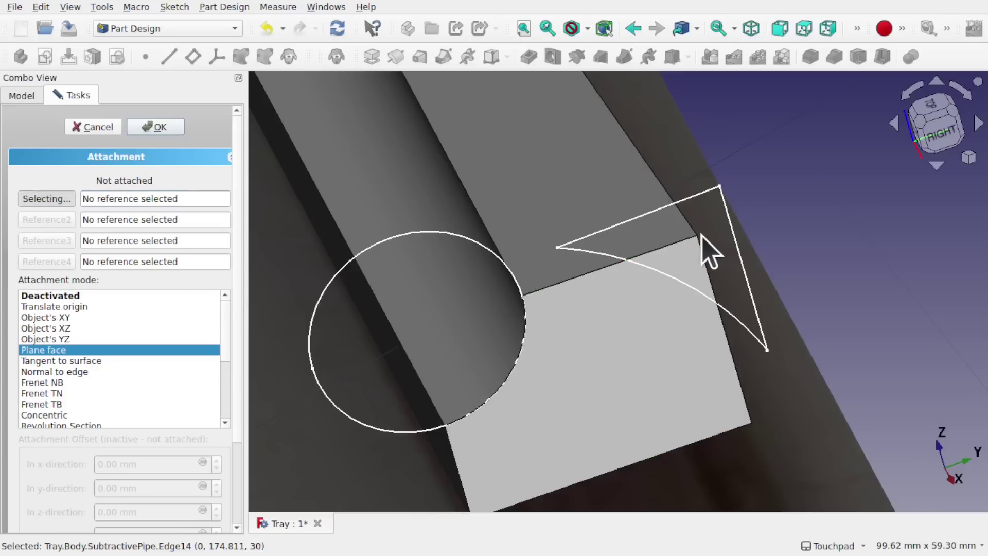
scroll(703, 252, "up", 5)
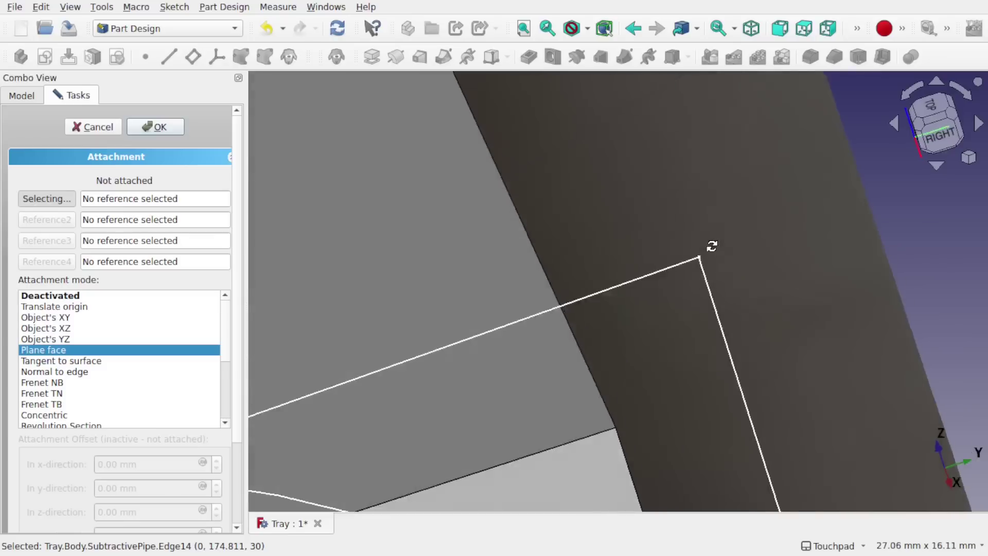
mouse_move(712, 246)
middle_mouse_down()
mouse_move(626, 362)
mouse_move(545, 381)
mouse_move(612, 378)
middle_mouse_up()
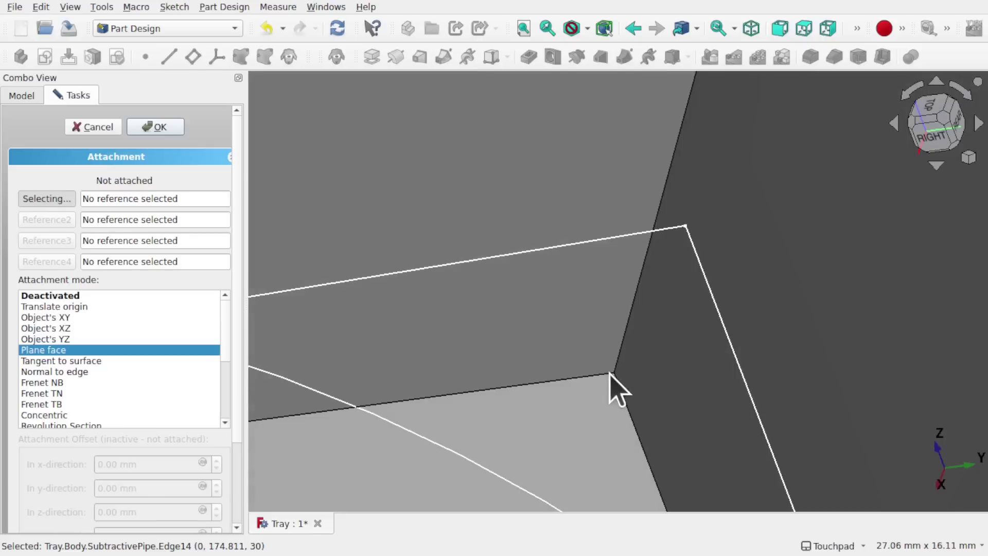
left_click(615, 371)
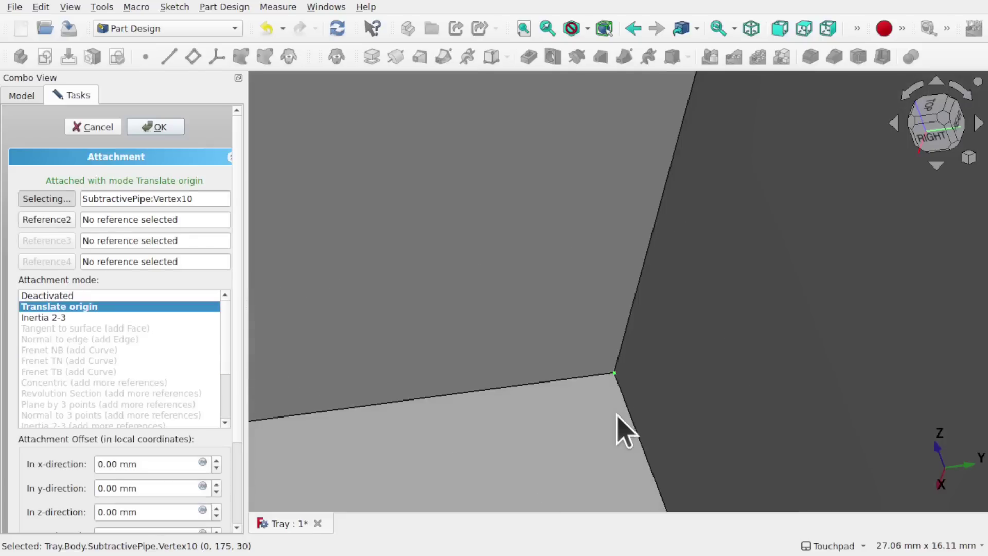
Step: Add the frame's upper outer edge as second reference and apply the attachment with mode Normal to edge
scroll(620, 330, "down", 5)
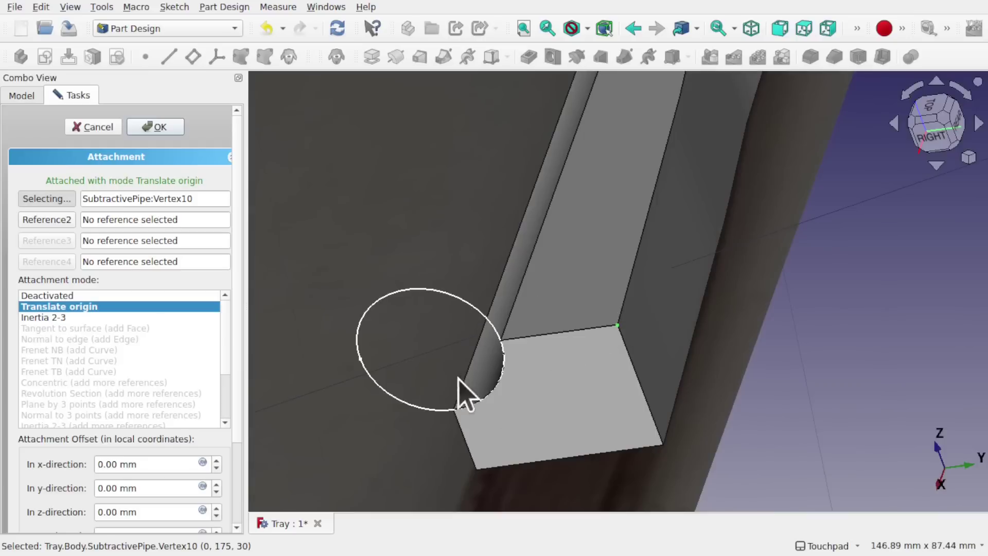
left_click(45, 219)
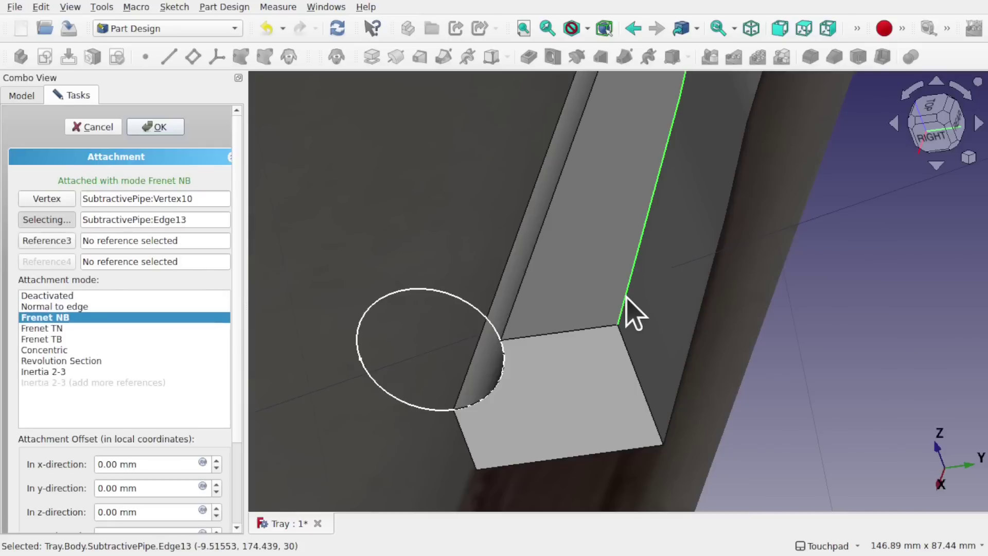
left_click(63, 306)
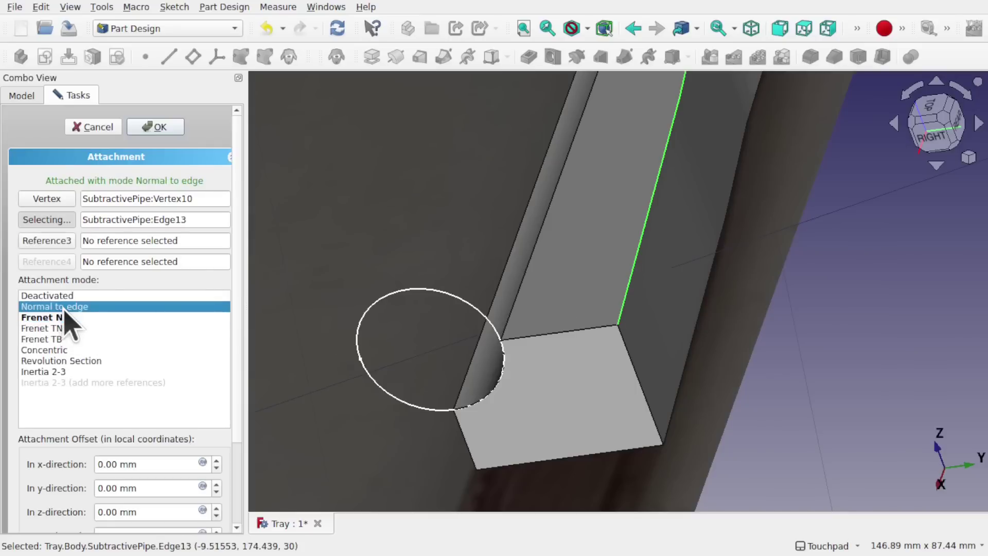
left_click(157, 128)
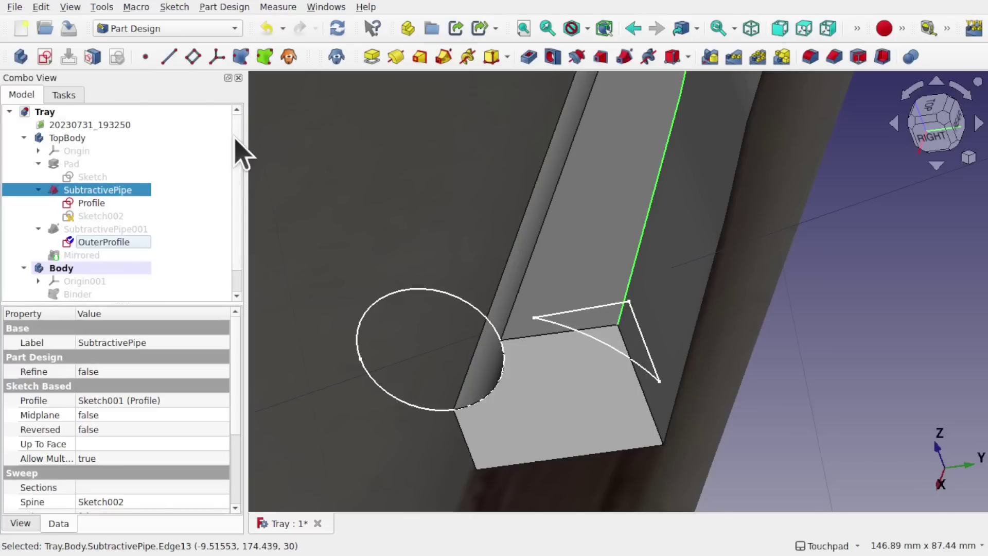
Step: Turn off Skip recomputes for the Tray document and refresh the model
left_click(47, 112)
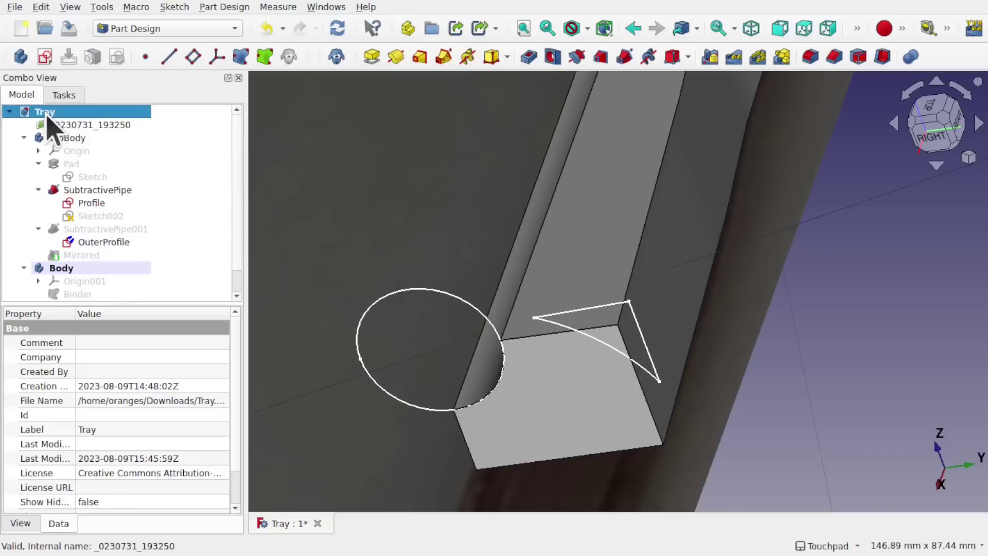
right_click(47, 116)
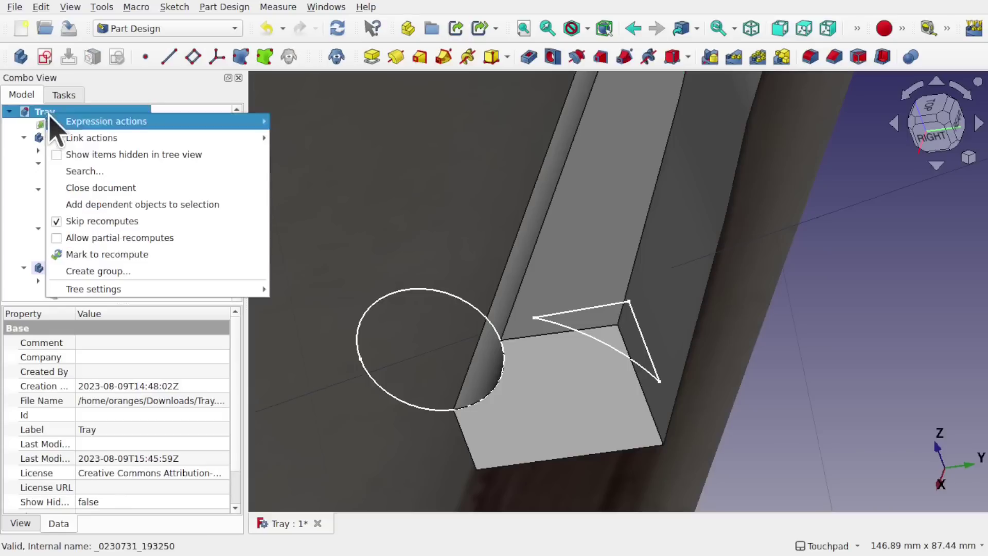
left_click(57, 221)
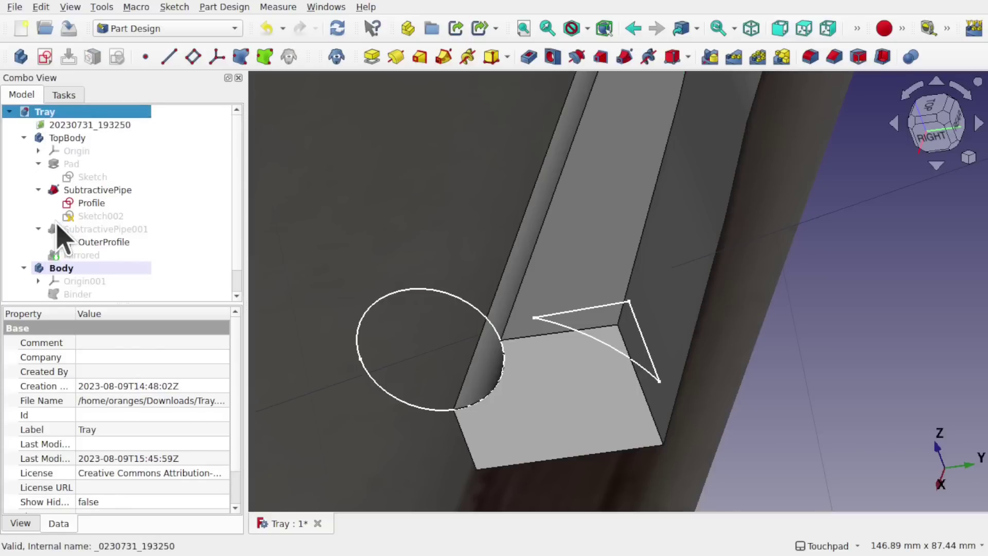
left_click(41, 7)
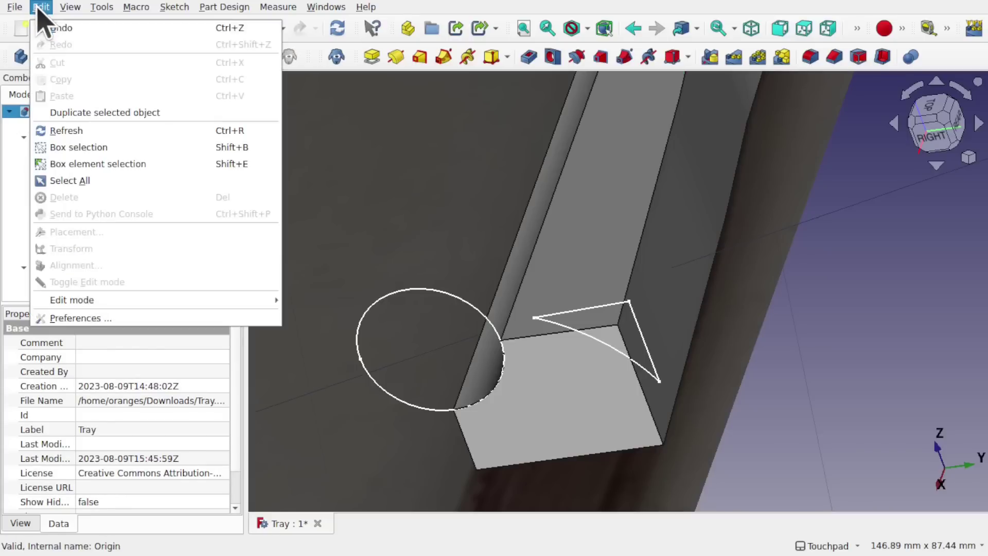
left_click(80, 134)
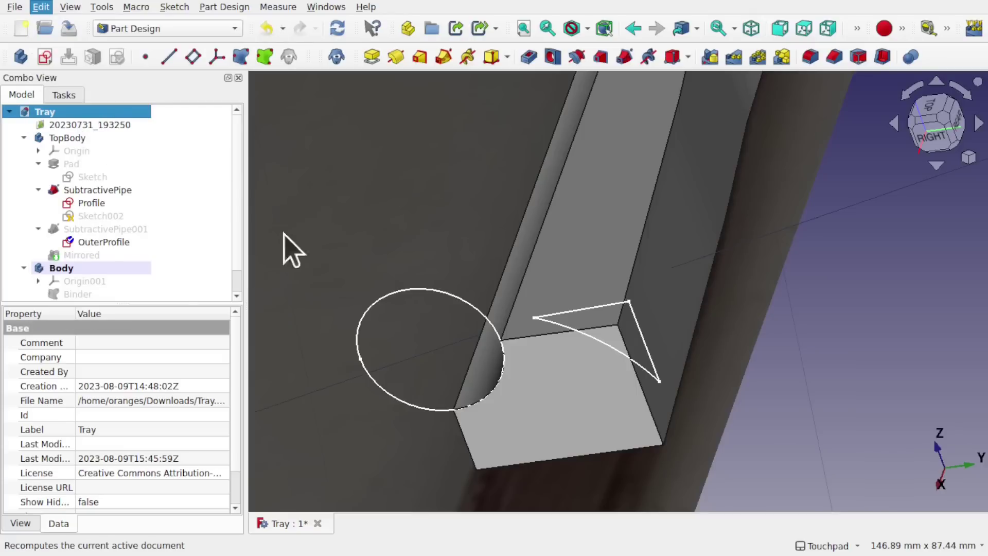
Step: Show the Mirrored feature of TopBody
left_click(113, 230)
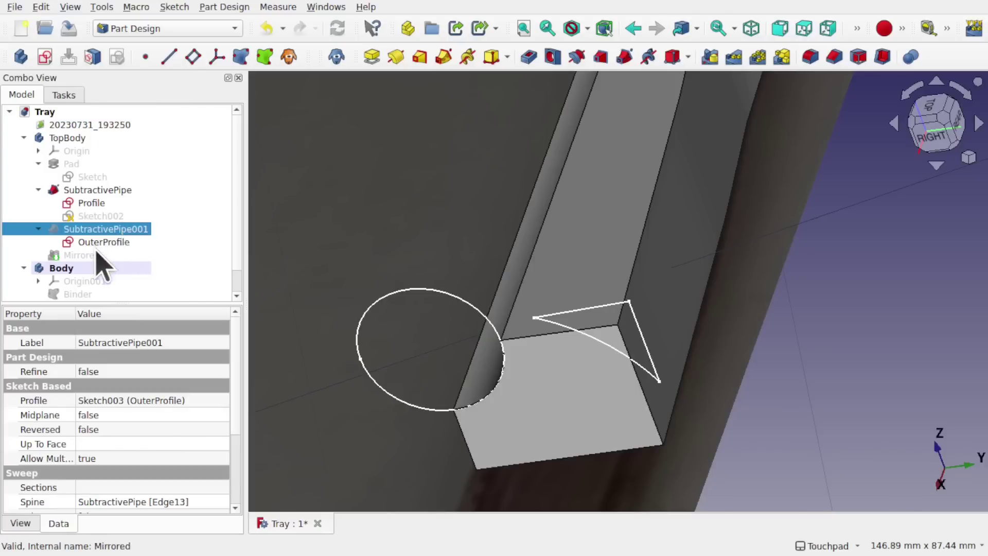
left_click(83, 255)
key("space")
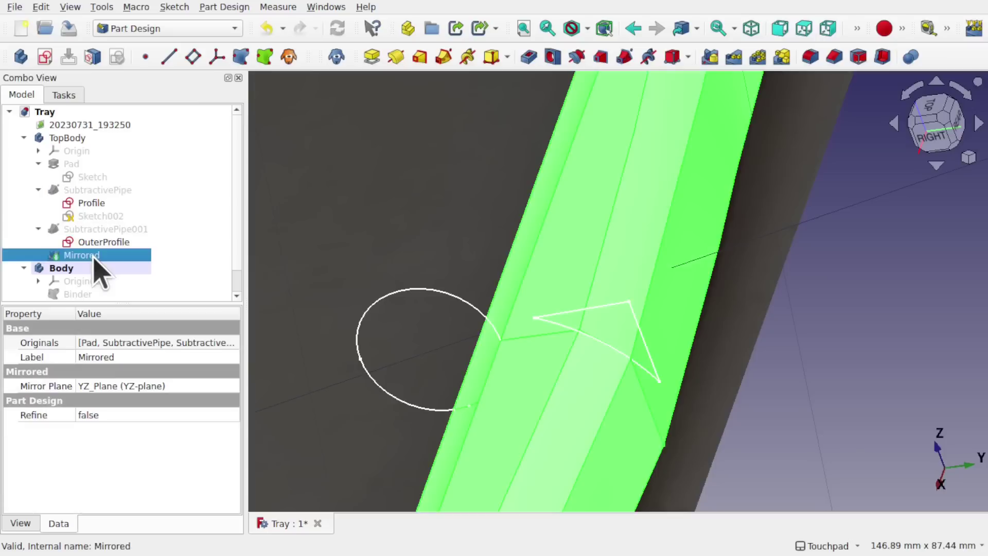
Step: Examine the recomputed outer cut along the mirrored frame side, up close and from several angles
scroll(550, 230, "down", 5)
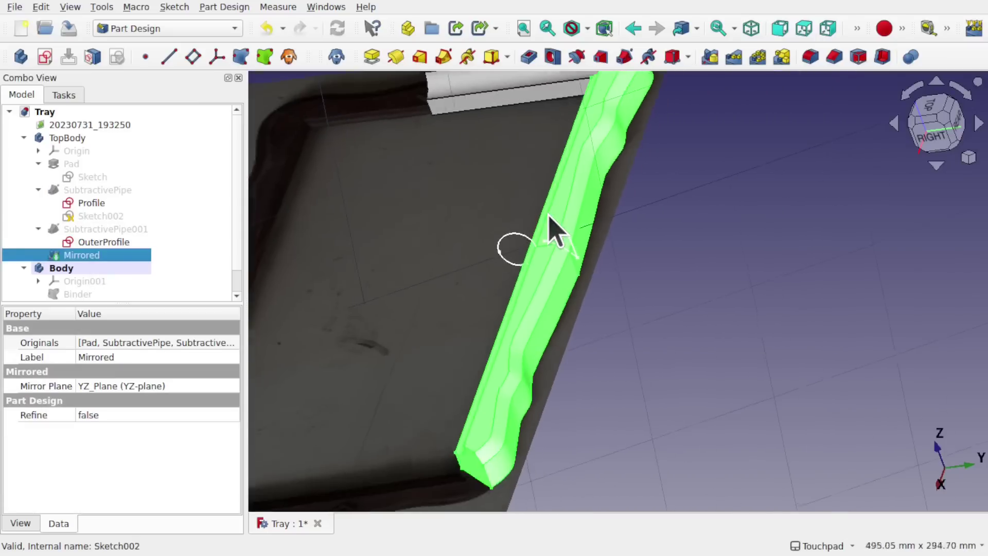
left_click_drag(578, 269, 548, 254, "alt")
scroll(547, 258, "up", 3)
scroll(542, 242, "up", 3)
scroll(542, 243, "down", 1)
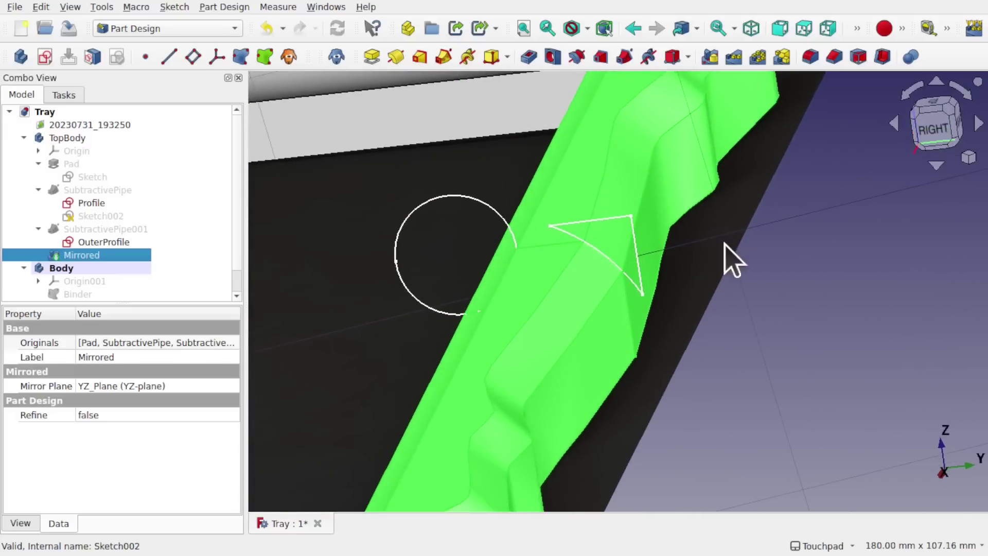
left_click(744, 256)
left_click_drag(678, 247, 660, 310, "alt")
scroll(702, 299, "down", 5)
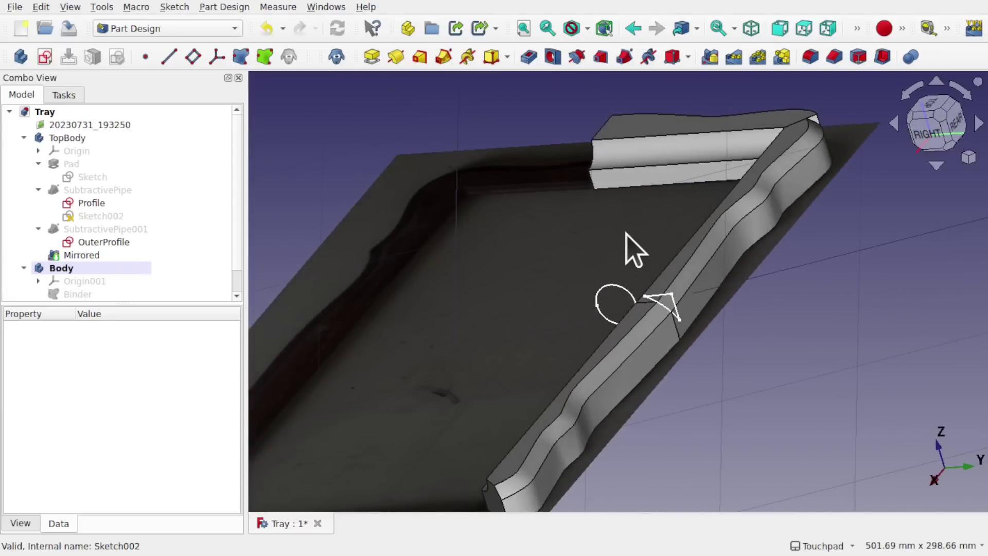
Step: Switch to the Draft workbench and create a clone of the OuterProfile sketch
left_click(163, 29)
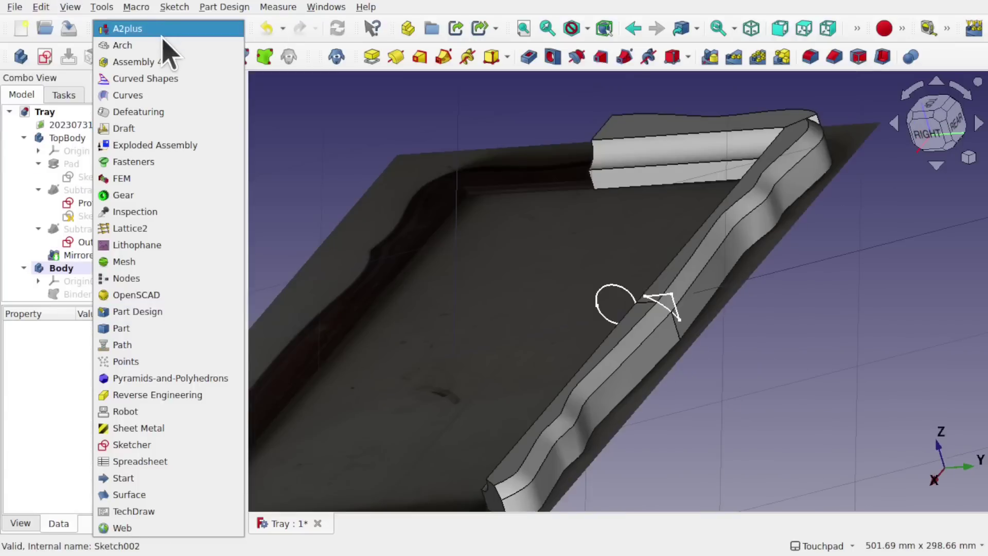
left_click(170, 133)
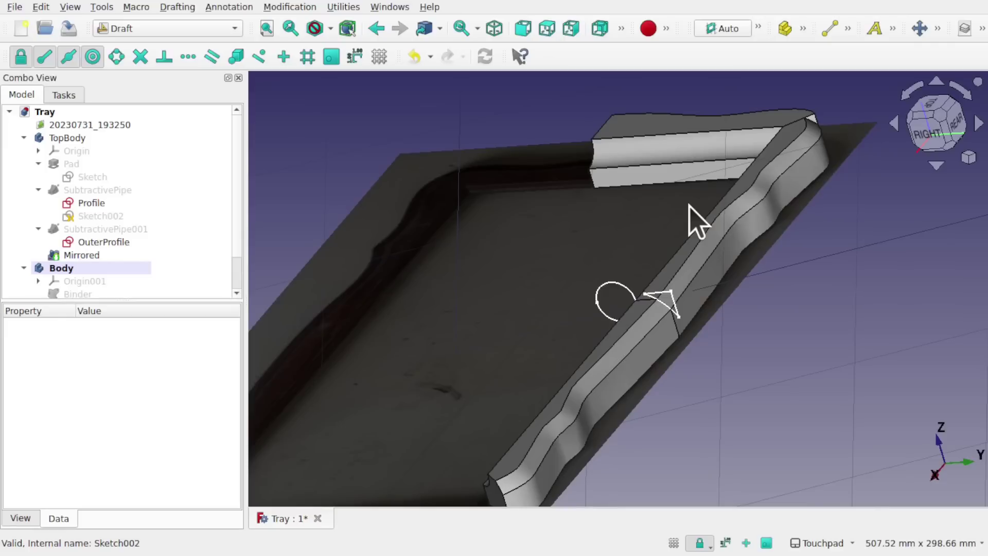
left_click(120, 245)
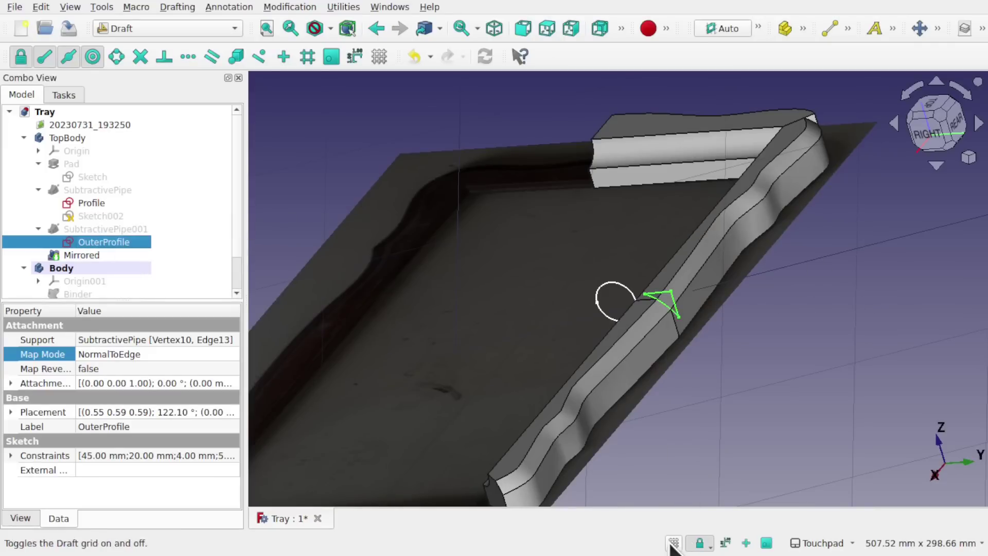
scroll(689, 306, "up", 1)
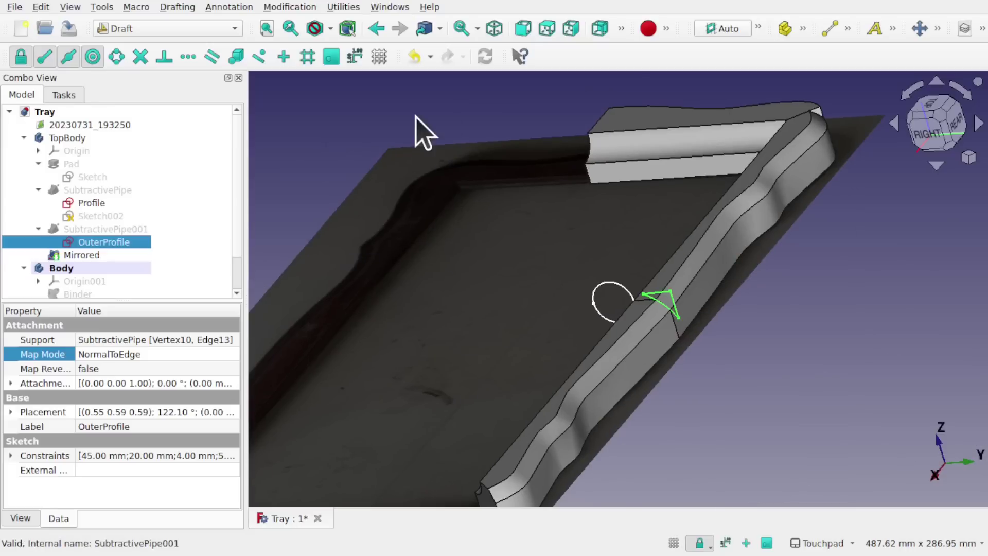
left_click(291, 7)
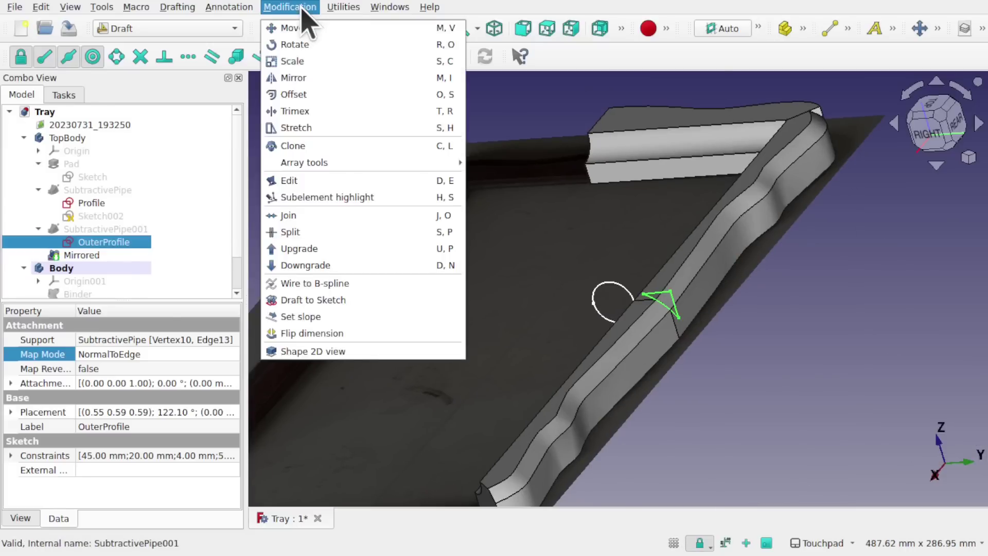
left_click(317, 146)
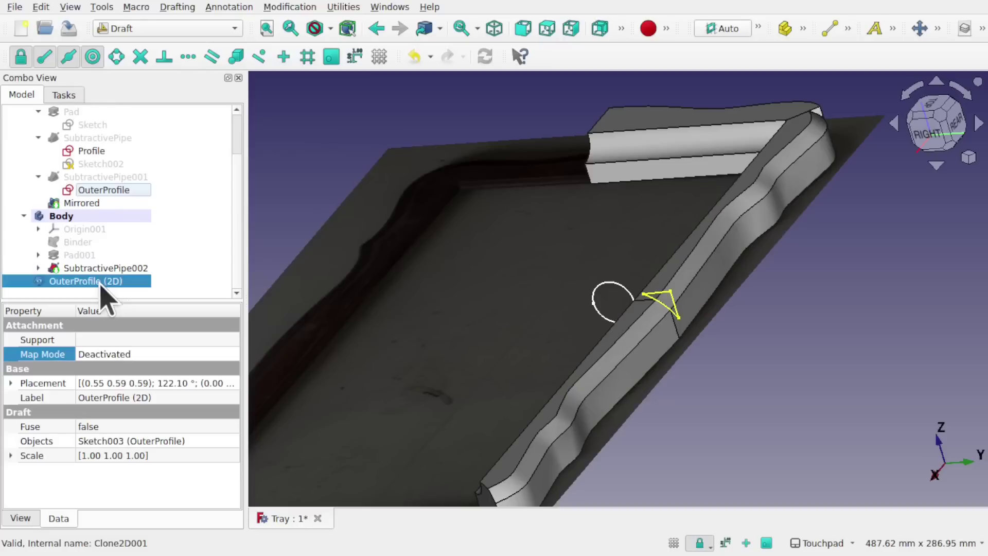
Step: Move the cloned outer profile into Body, after SubtractivePipe002
left_click(24, 216)
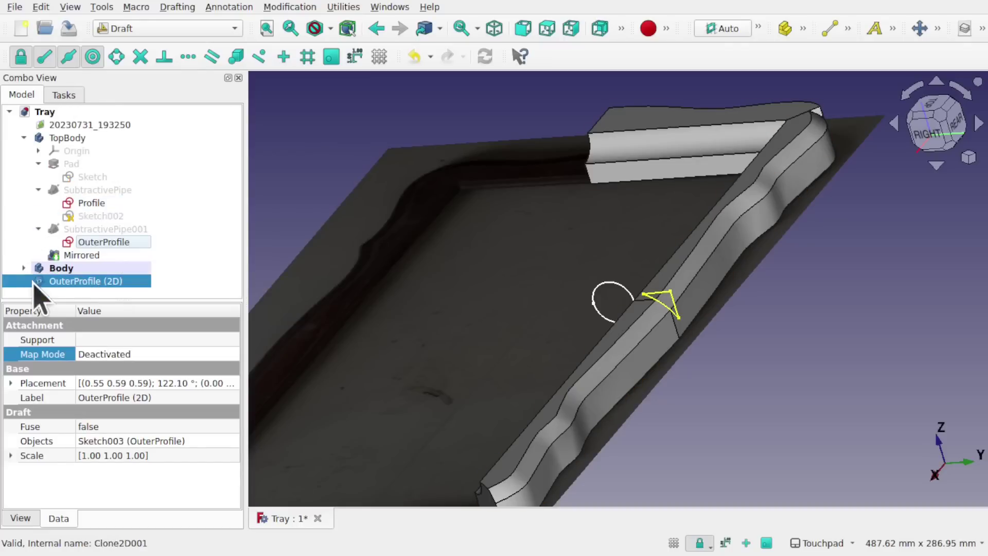
left_click(27, 269)
scroll(148, 248, "down", 2)
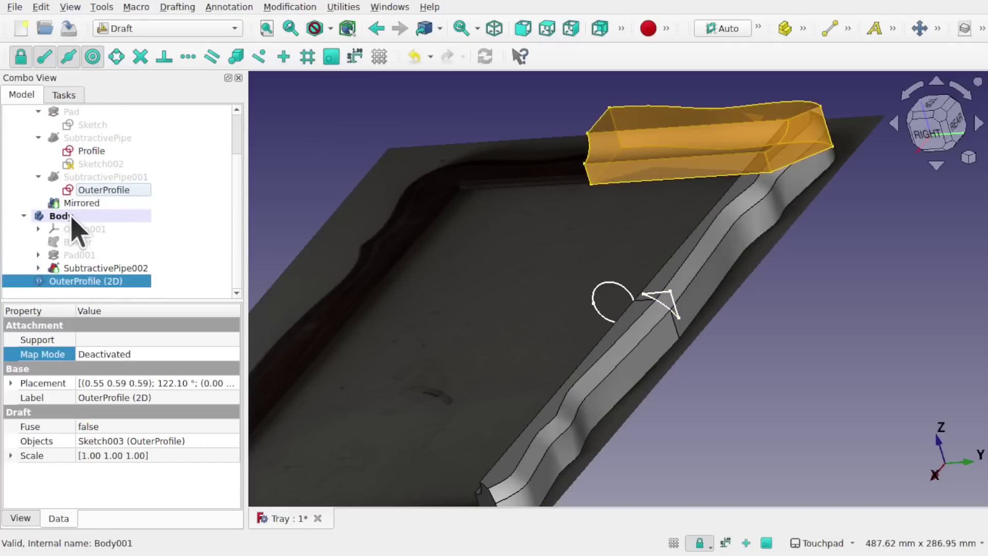
left_click_drag(90, 281, 89, 227)
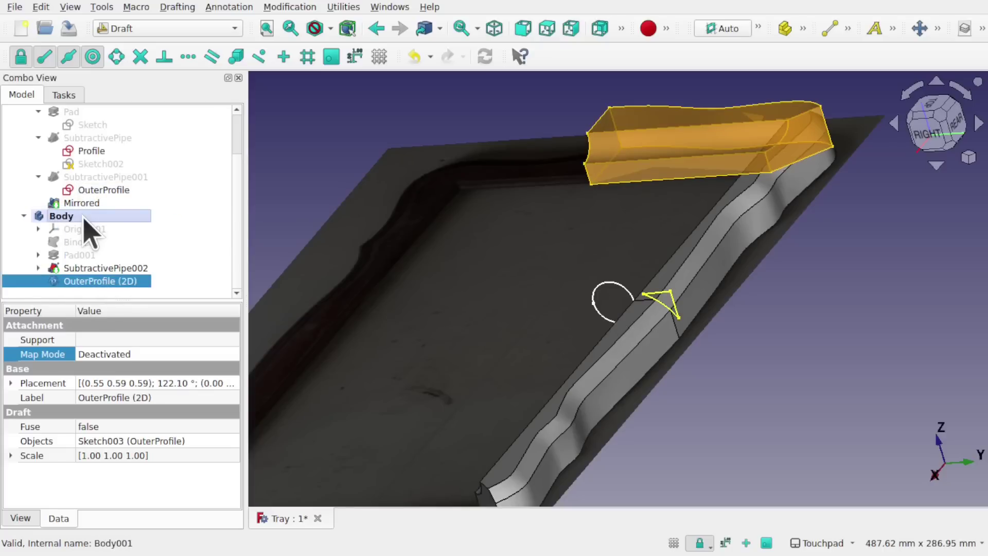
middle_click_drag(702, 176, 775, 198)
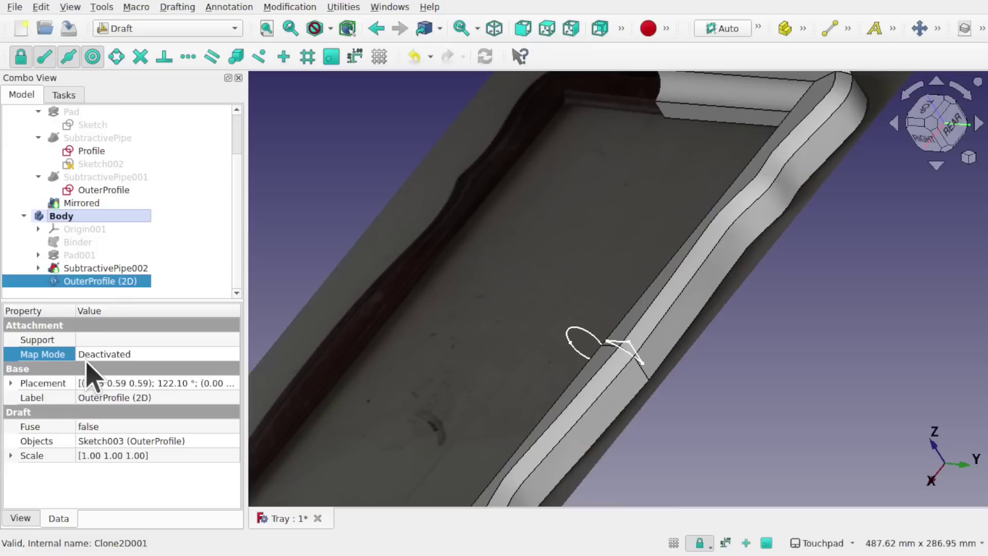
Step: Attach the cloned outer profile in Body to the angled end face of SubtractivePipe002 (Face5) in Plane face mode
left_click(216, 353)
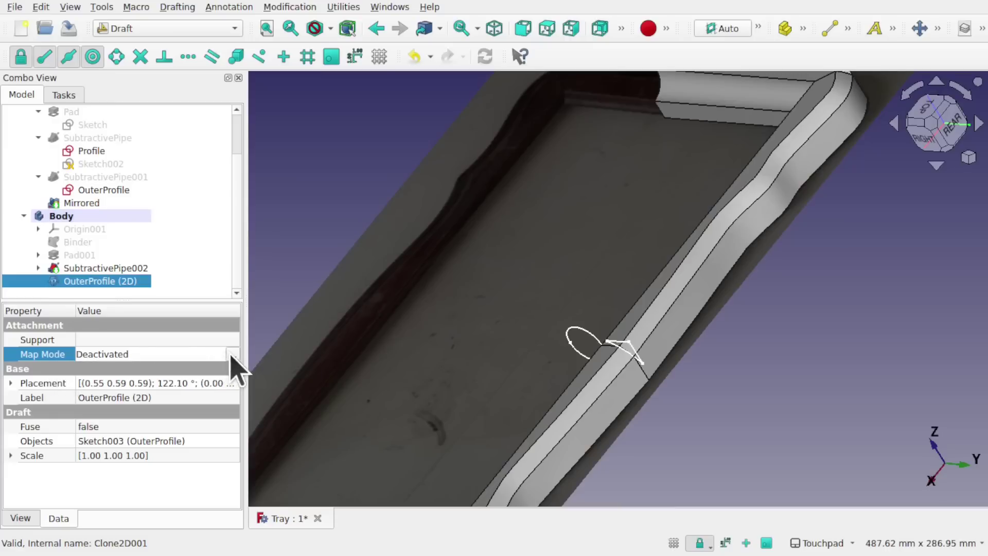
left_click(232, 354)
middle_click_drag(851, 146, 741, 175)
scroll(731, 185, "up", 5)
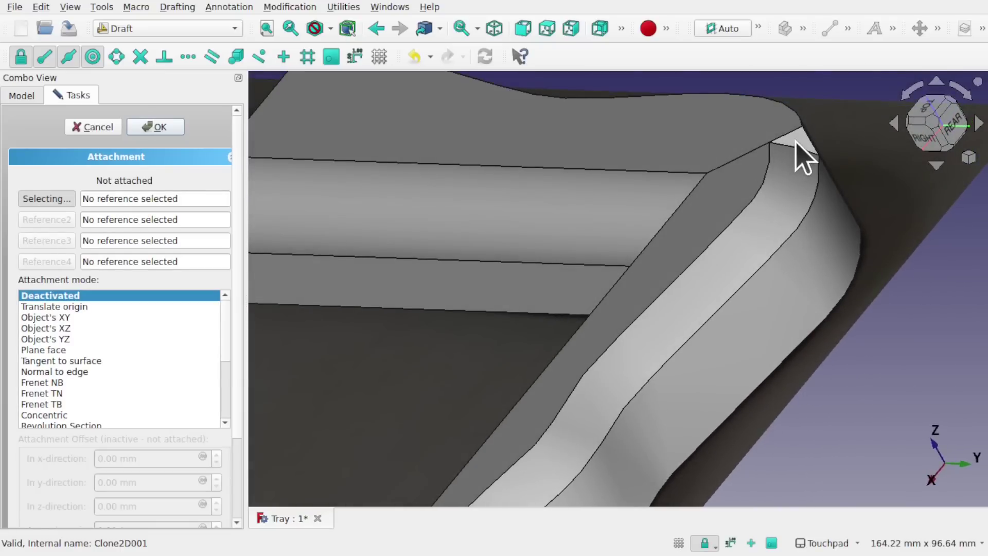
left_click(801, 150)
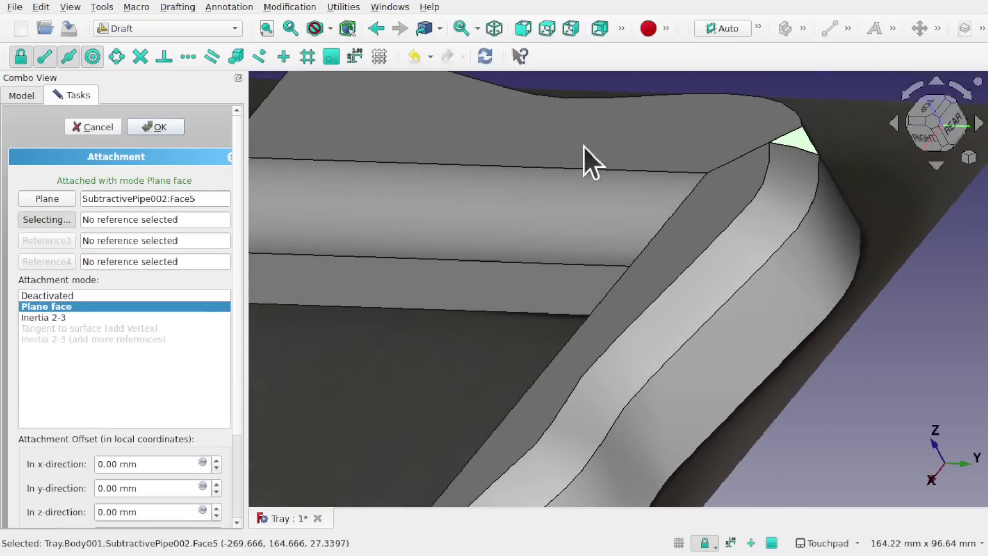
left_click(158, 128)
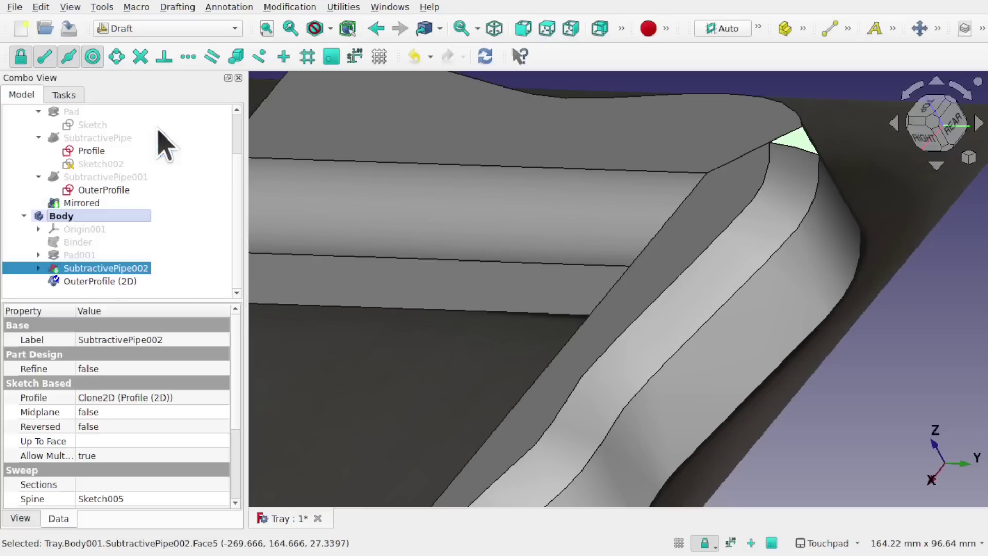
Step: Hide the Mirrored feature of TopBody
left_click(719, 296)
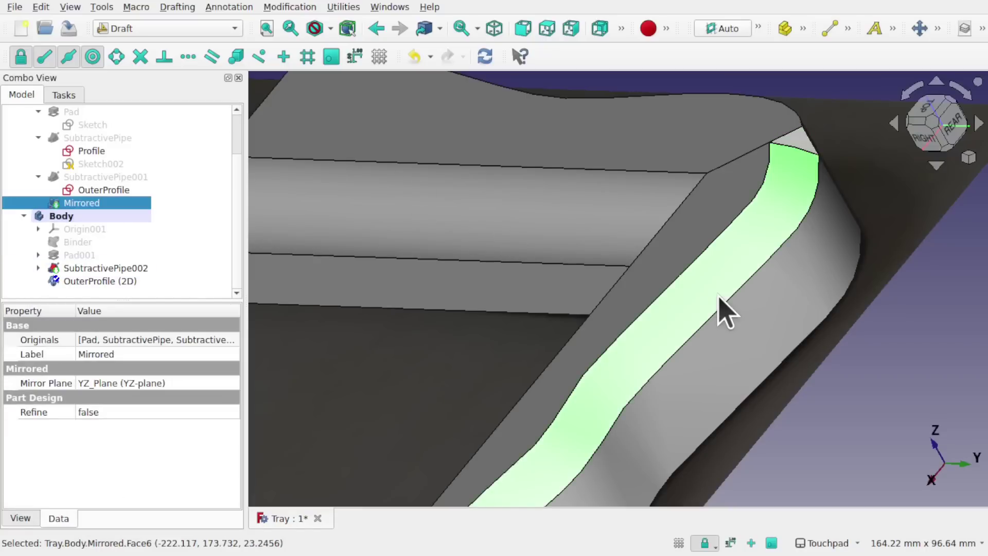
scroll(719, 296, "down", 10)
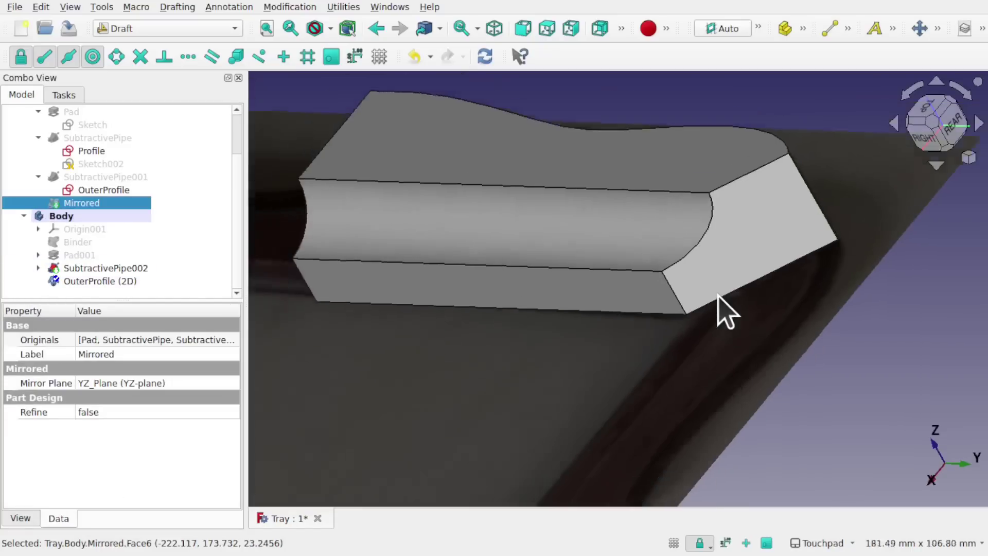
scroll(726, 312, "up", 1)
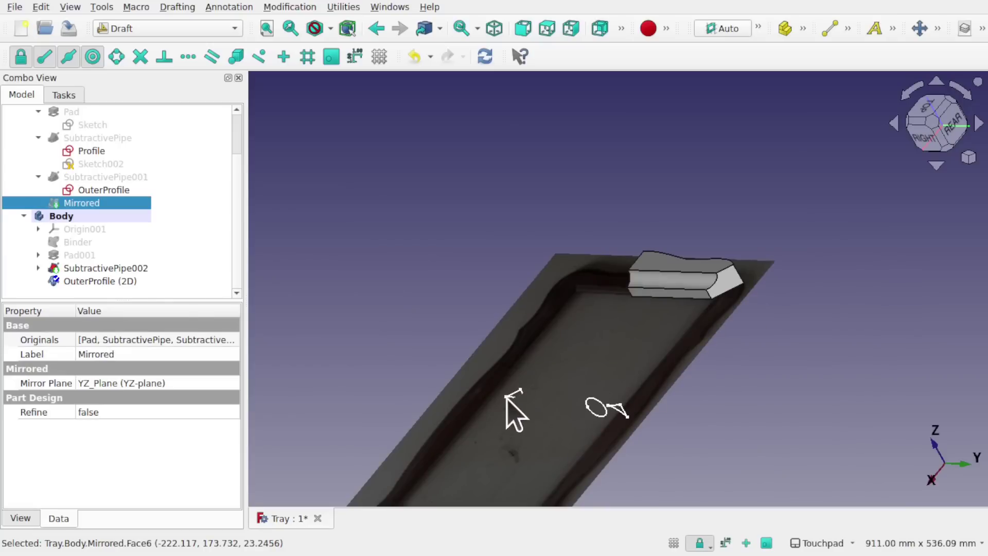
Step: Recompute the cloned outer profile and check where it sits relative to the short frame piece
left_click(118, 281)
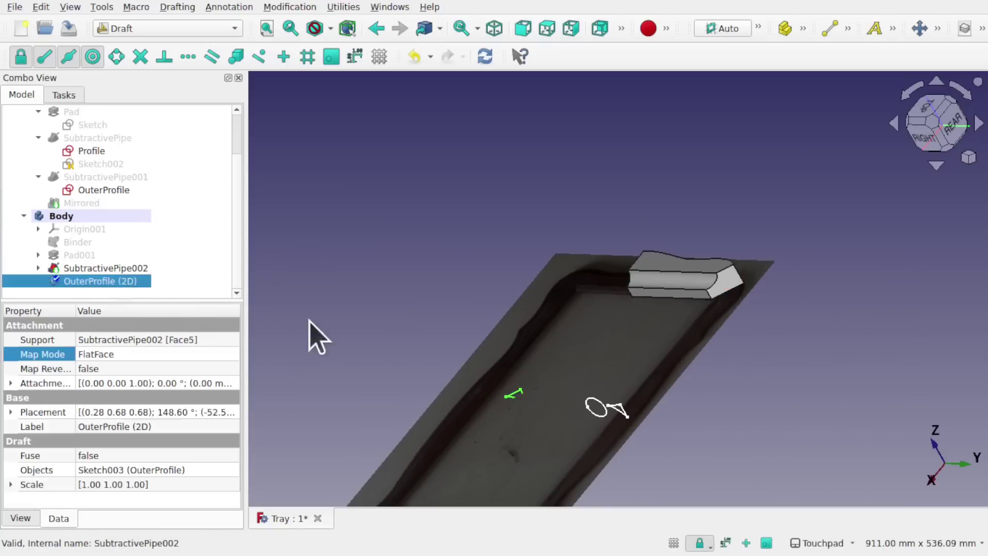
key("ctrl+r")
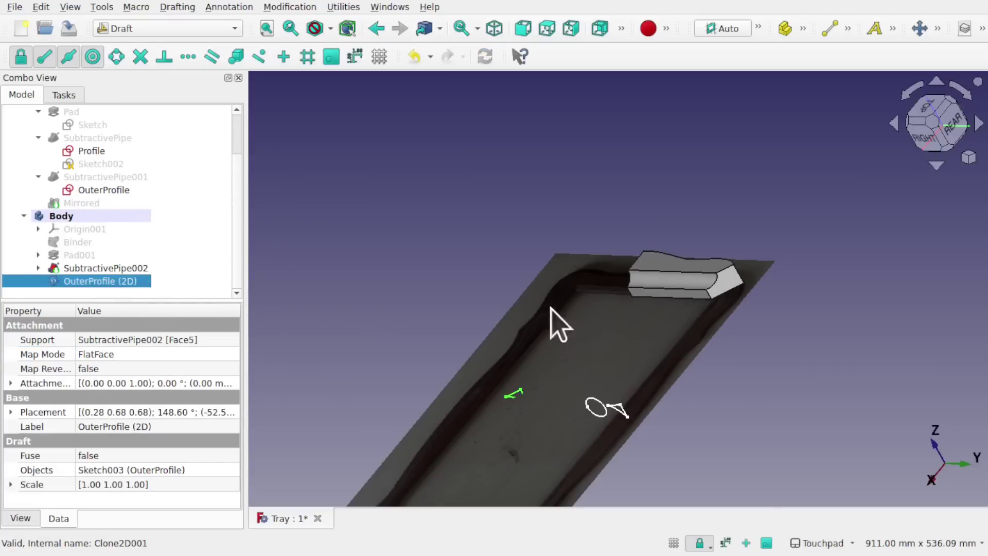
scroll(627, 323, "up", 2)
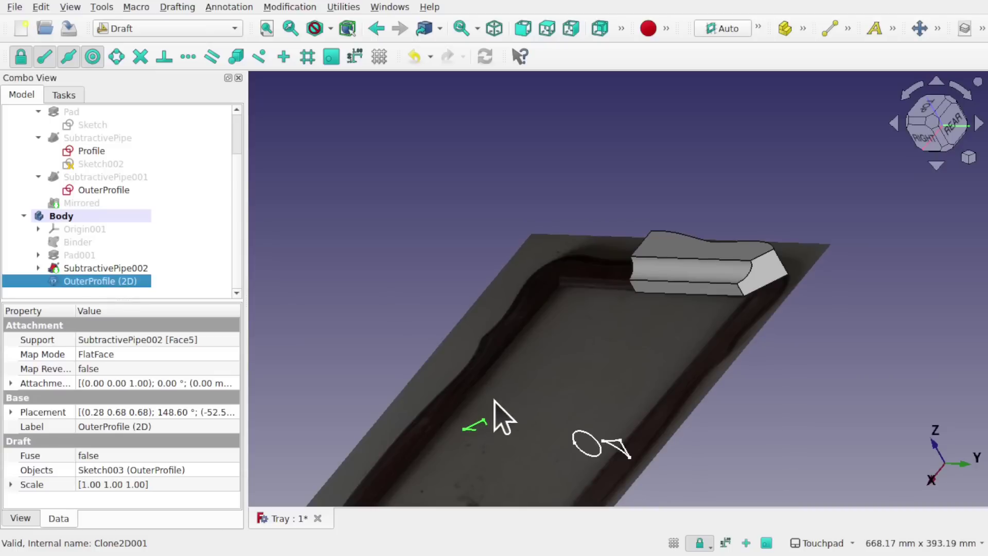
mouse_move(494, 415)
left_mouse_down("alt")
mouse_move(580, 441)
mouse_move(505, 430)
mouse_move(484, 406)
left_mouse_up("alt")
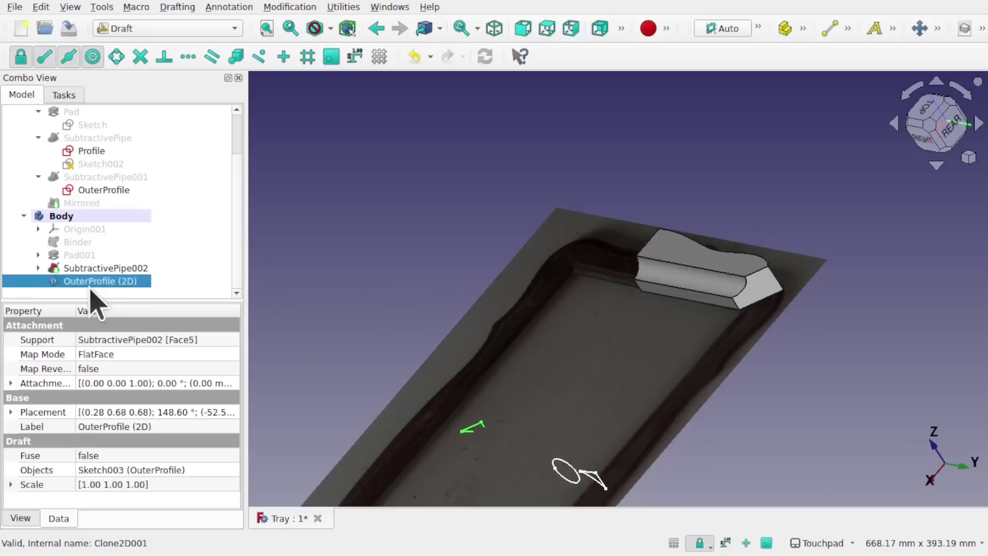
Step: Reopen the cloned profile's attachment settings and clear the SubtractivePipe002 Face5 reference
left_click(129, 354)
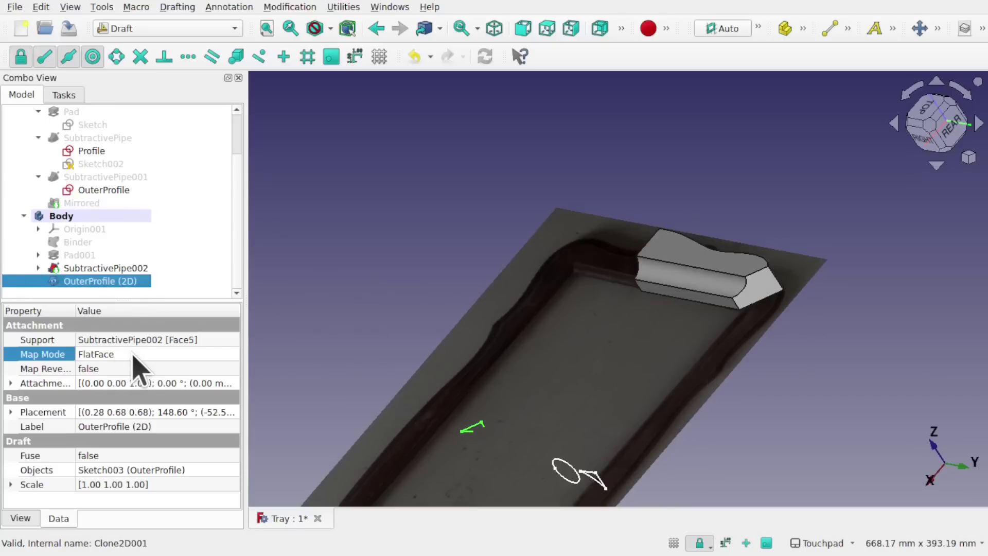
left_click(233, 355)
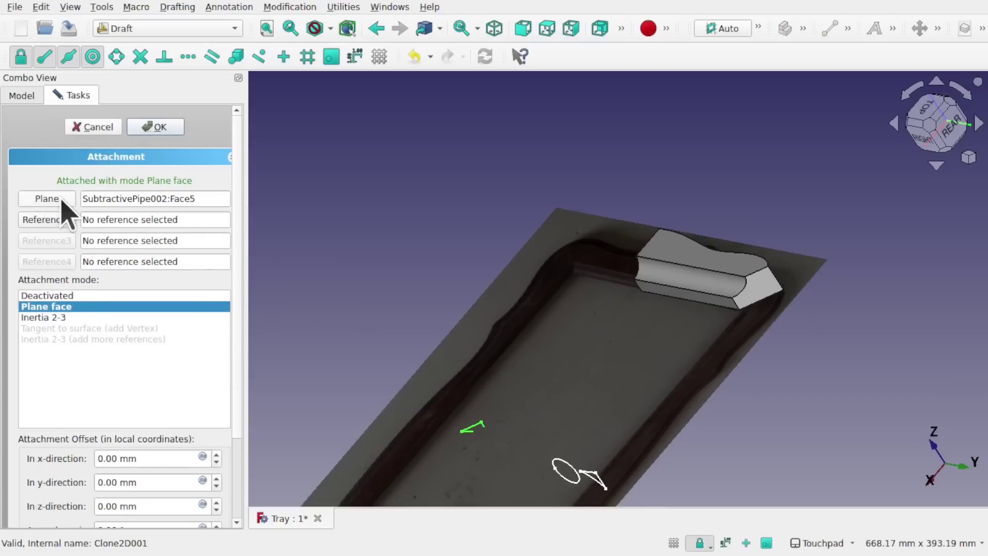
left_click_drag(212, 198, 72, 198)
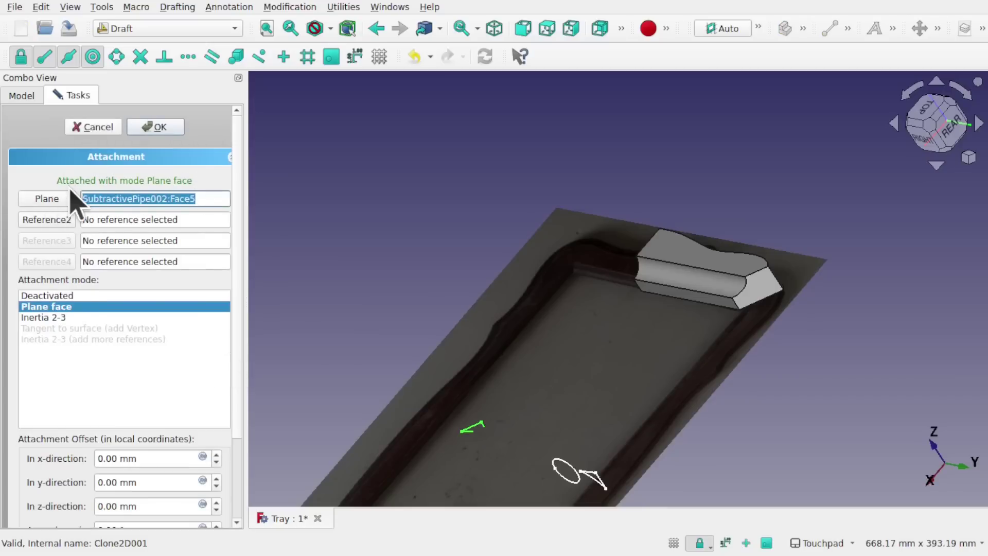
key("Delete")
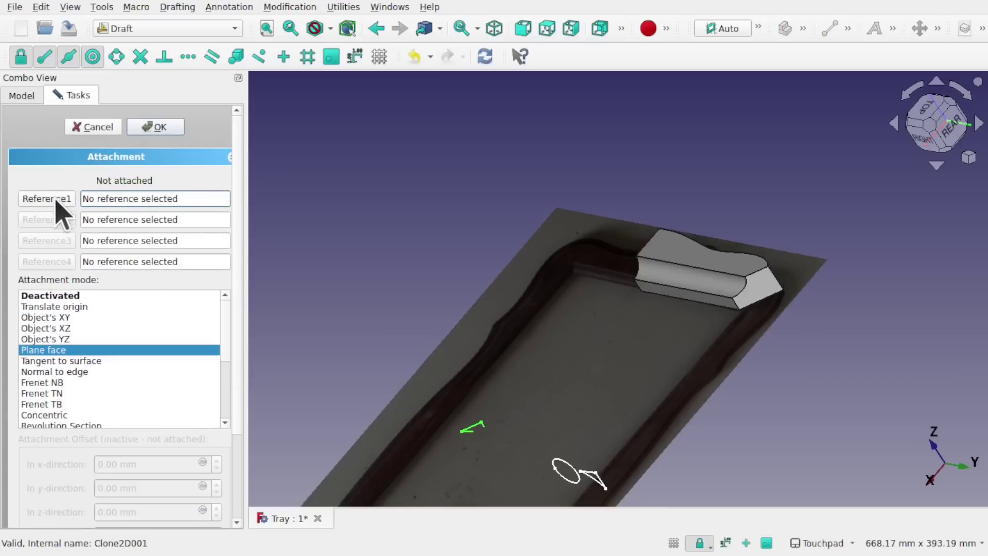
Step: Attach the cloned profile to the outer top corner of the angled end face (Vertex10) in Translate origin mode
left_click(53, 199)
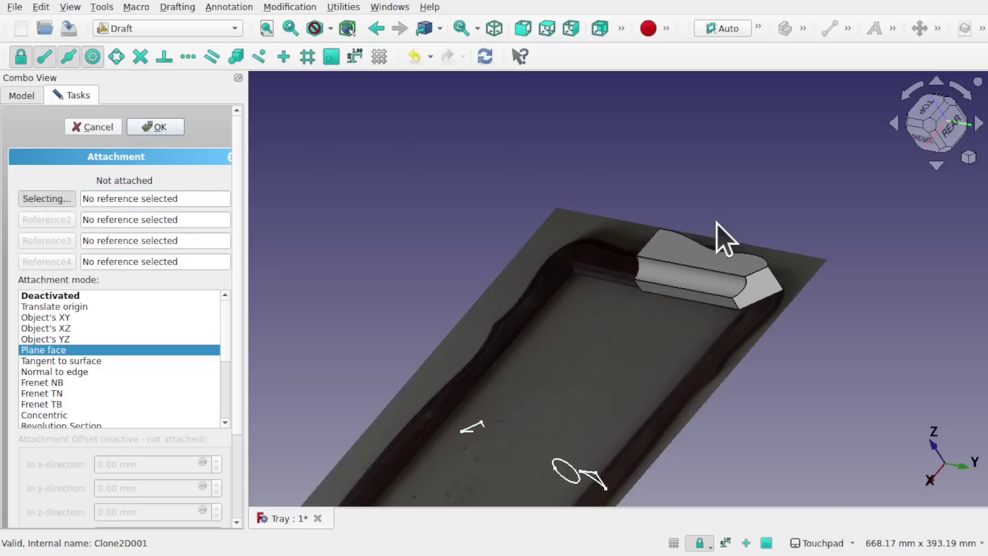
scroll(775, 283, "up", 6)
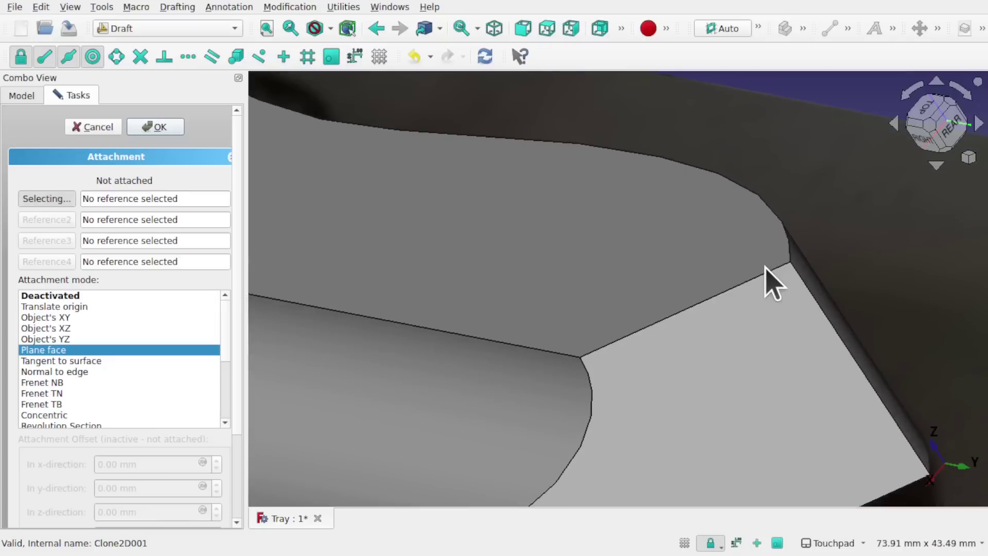
left_click(791, 262)
mouse_move(820, 326)
middle_mouse_down()
mouse_move(803, 289)
mouse_move(869, 319)
mouse_move(824, 309)
middle_mouse_up()
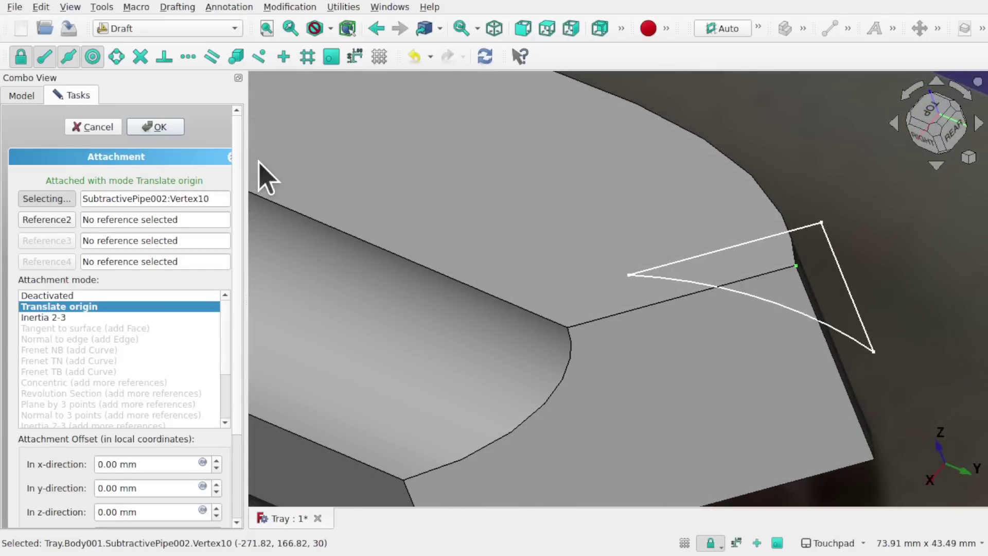
left_click(158, 128)
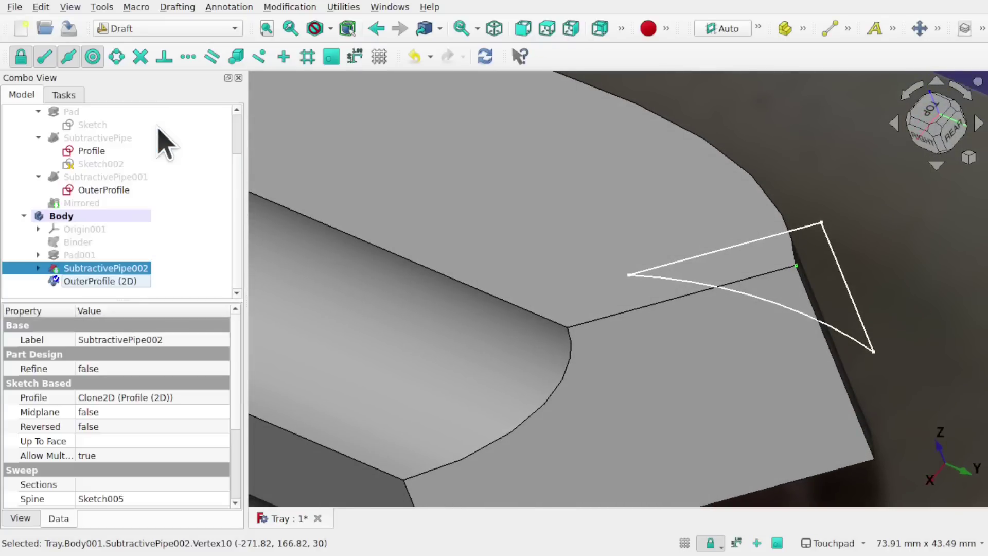
Step: Switch to the Part Design workbench and start a subtractive pipe with the cloned OuterProfile as its profile
scroll(660, 257, "down", 5)
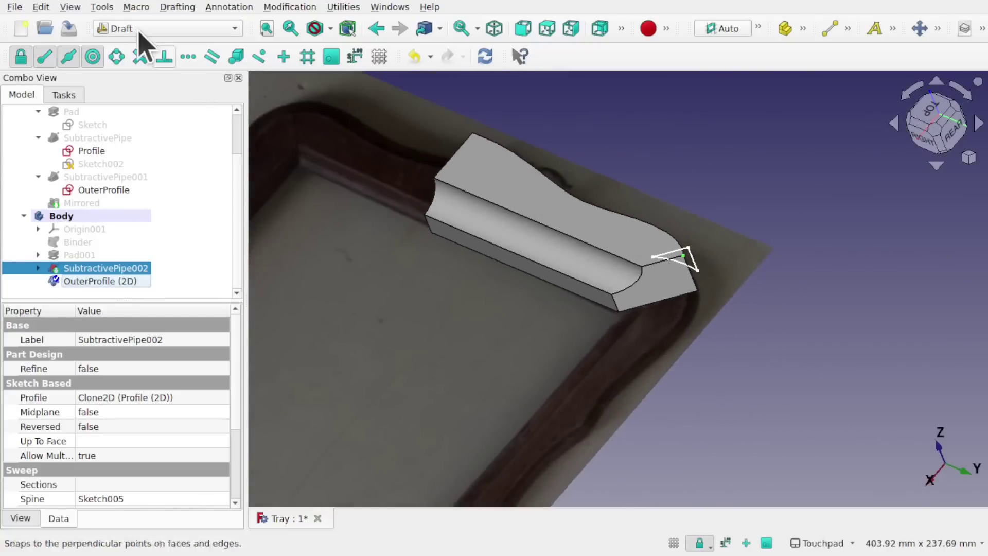
left_click(164, 39)
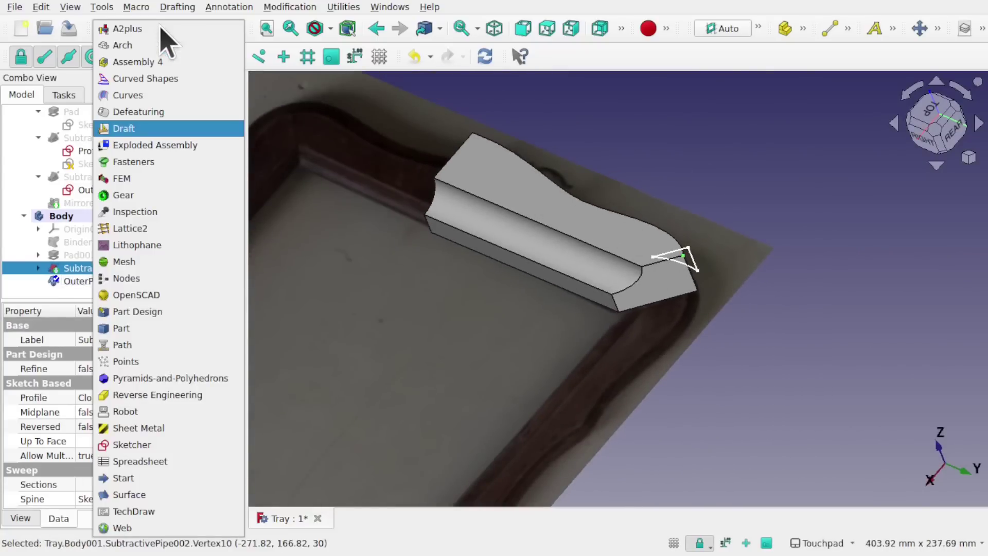
left_click(206, 312)
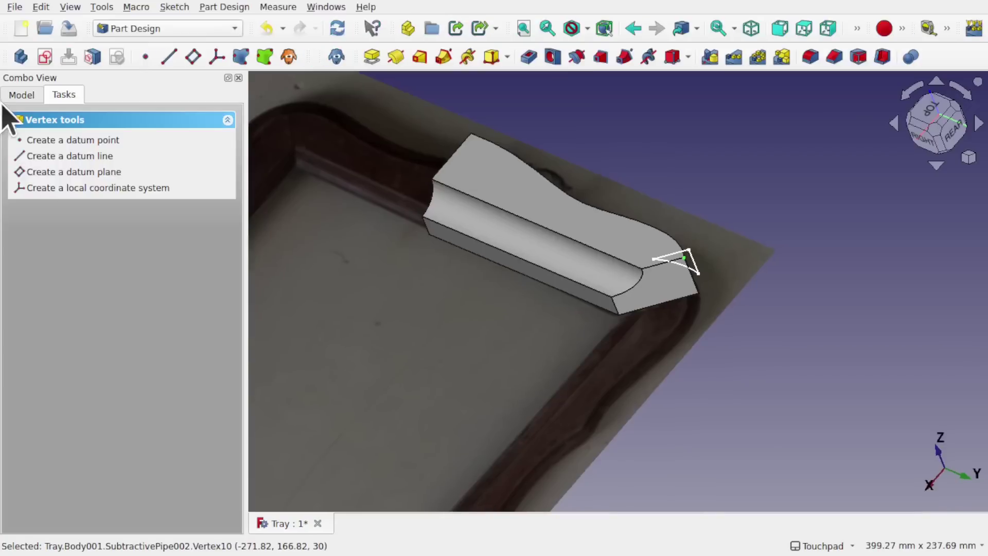
left_click(21, 95)
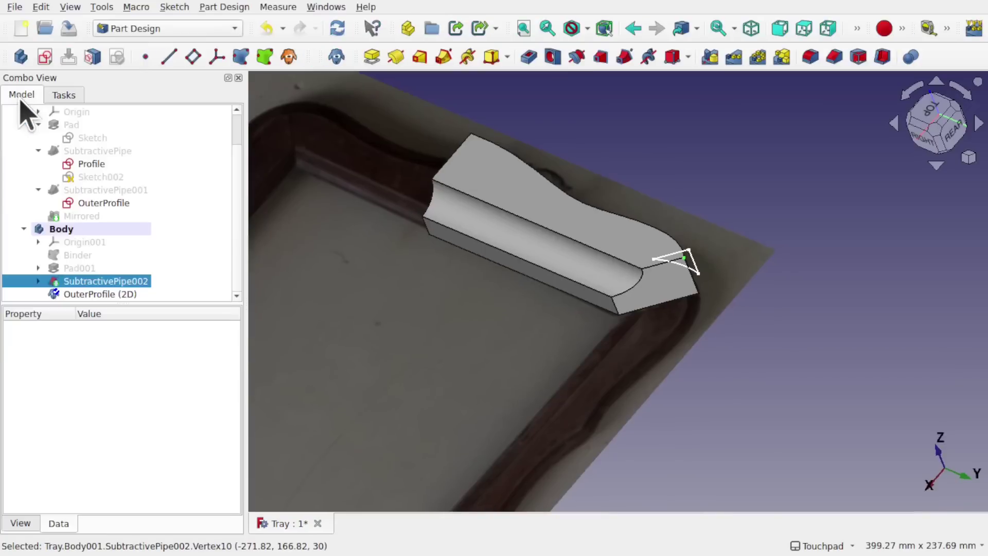
left_click(100, 296)
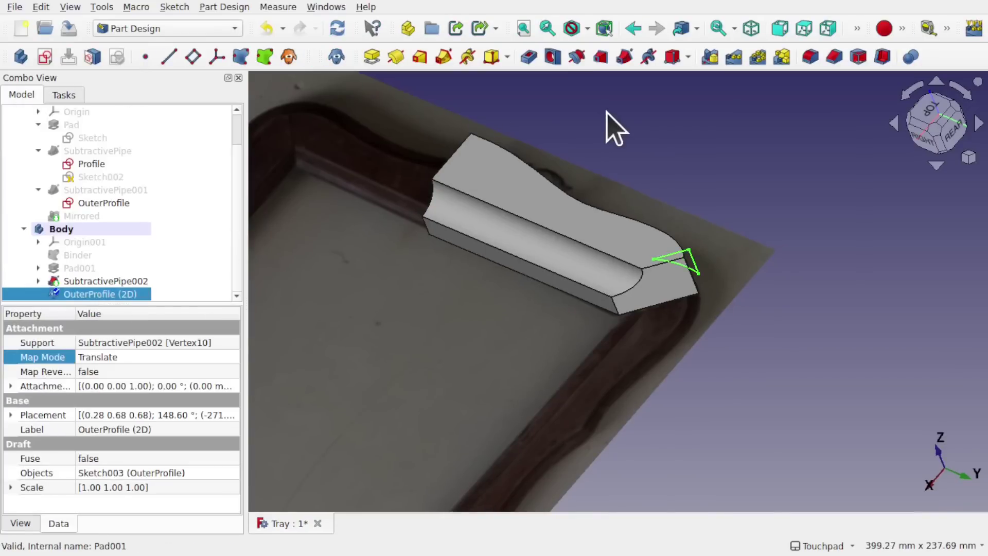
left_click(623, 58)
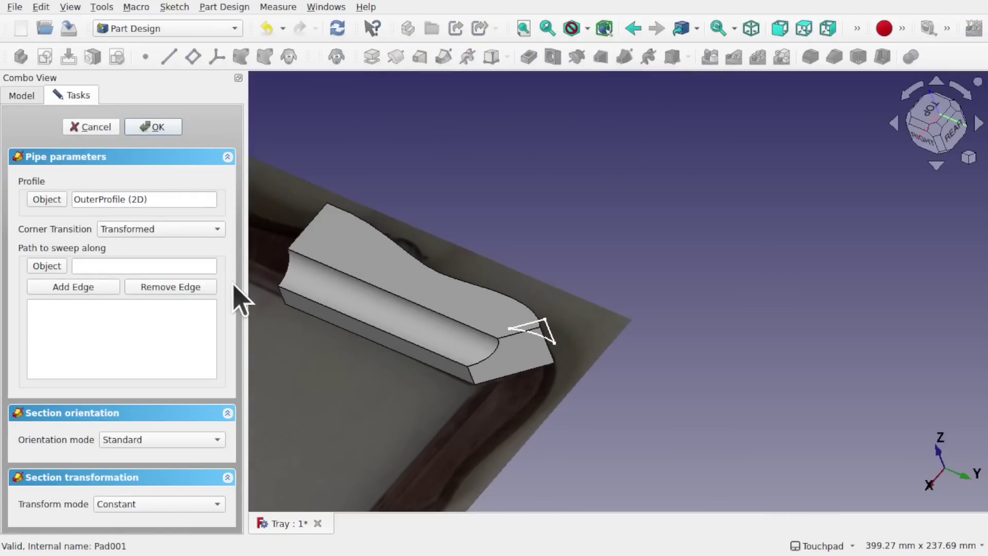
left_click(91, 291)
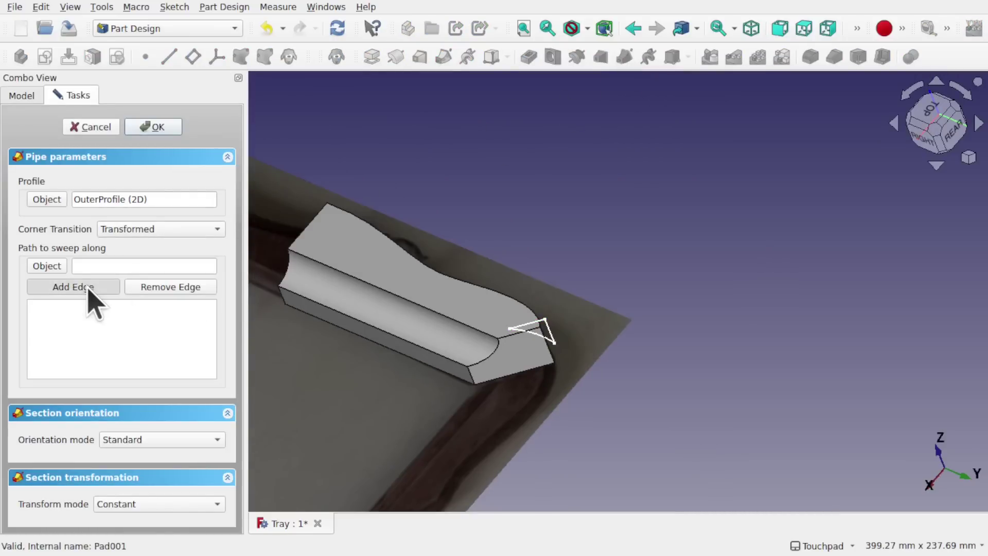
left_click(524, 305)
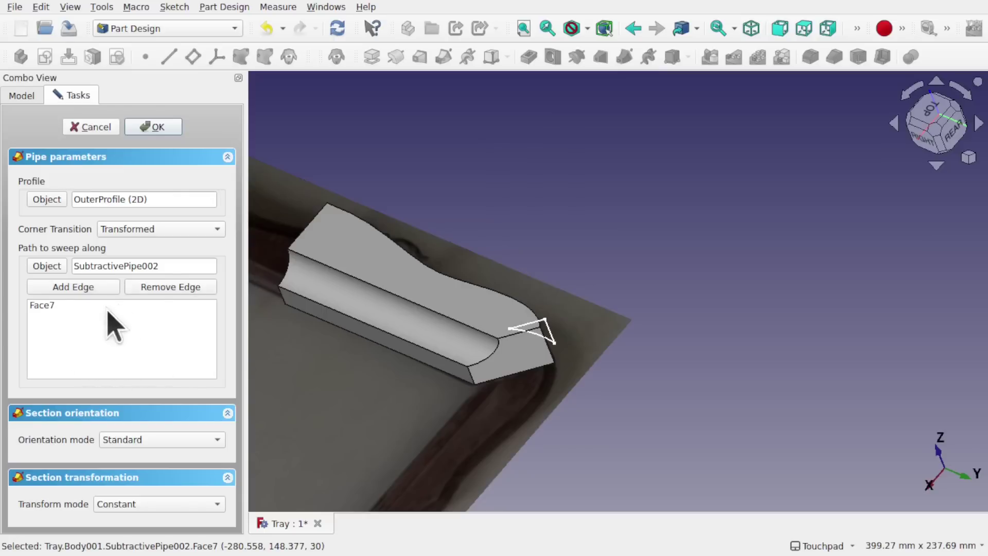
left_click(158, 289)
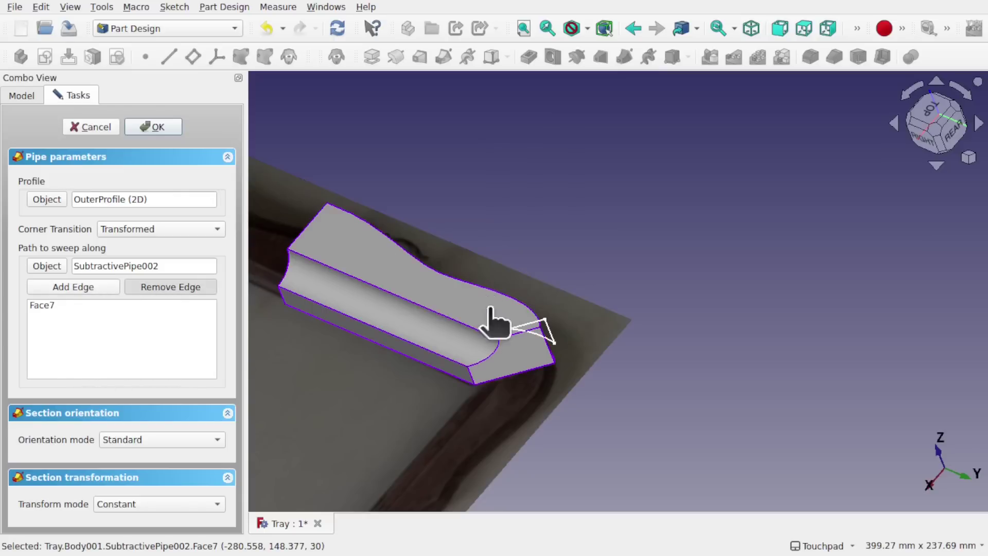
left_click(491, 324)
Step: Add the curved outer top edge of SubtractivePipe002 (Edge15) as the sweep path and check the cut preview at the far end
left_click(73, 288)
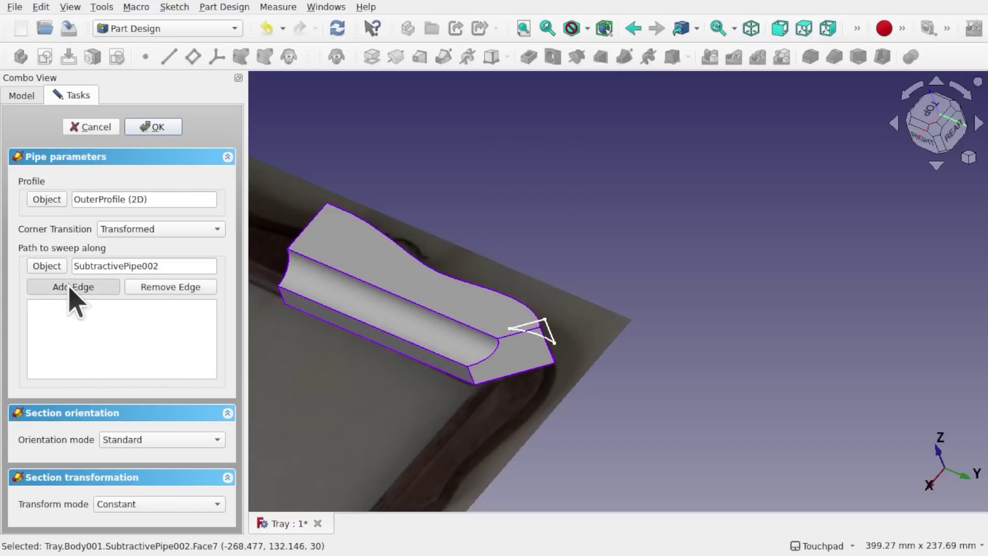
scroll(526, 304, "up", 2)
scroll(528, 306, "up", 3)
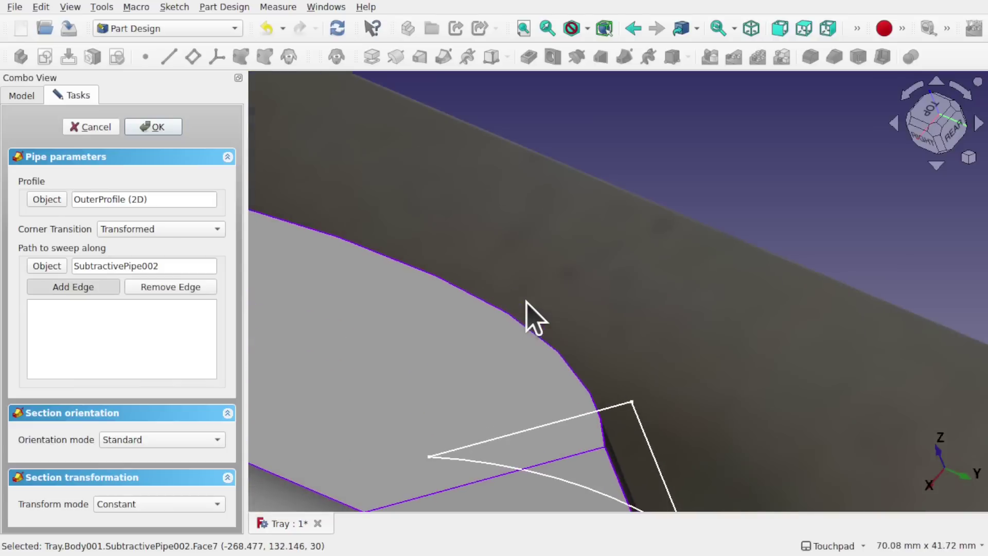
left_click(557, 353)
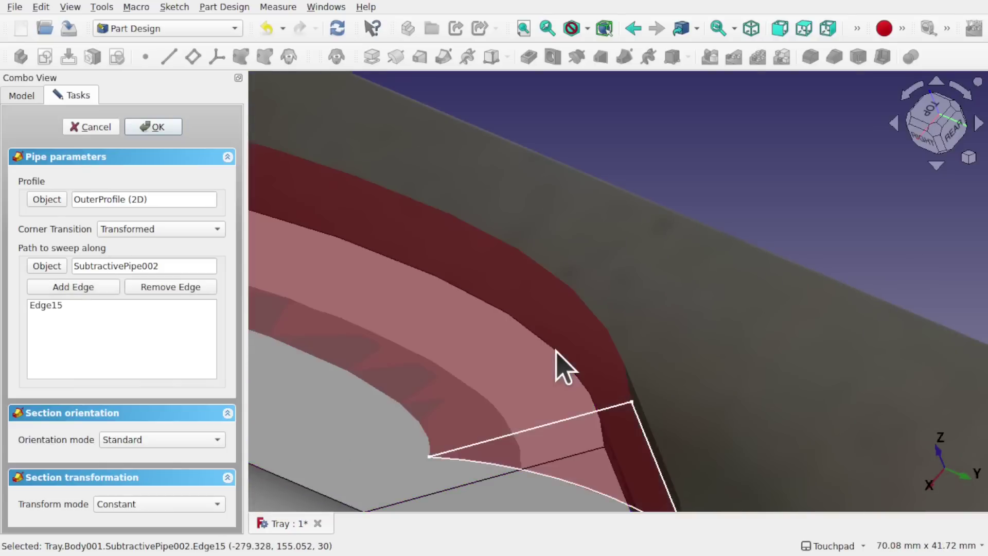
scroll(491, 291, "down", 4)
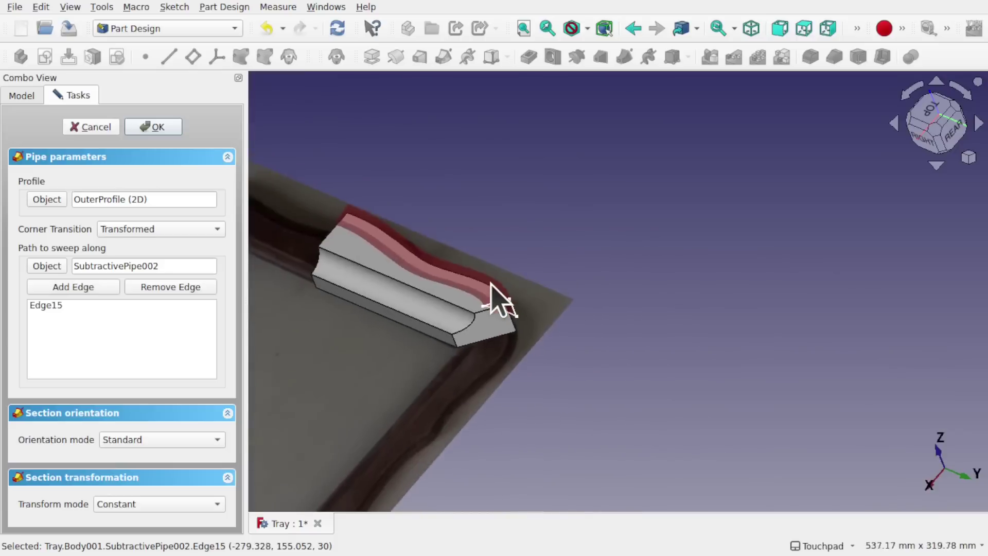
middle_click_drag(491, 283, 654, 337)
scroll(397, 298, "up", 5)
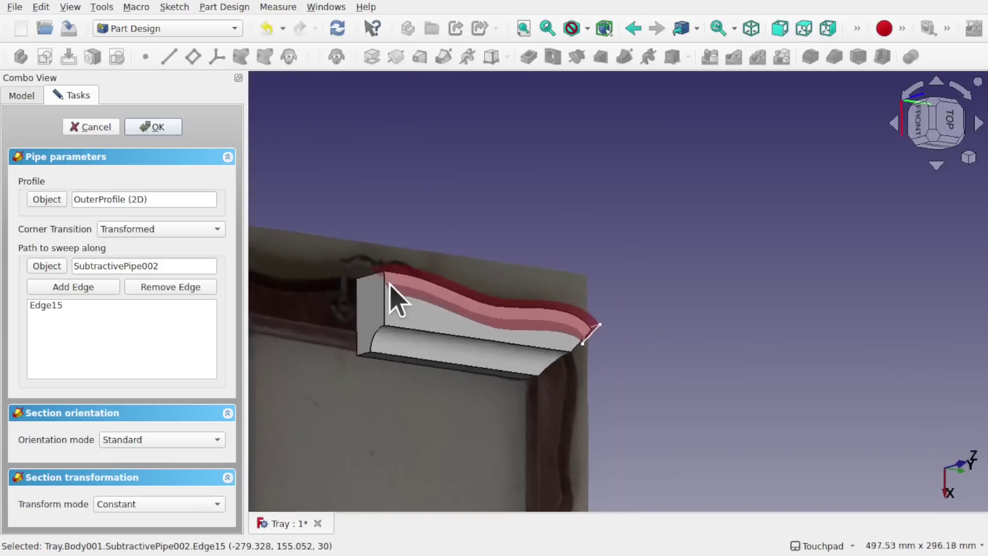
middle_click_drag(395, 295, 271, 247)
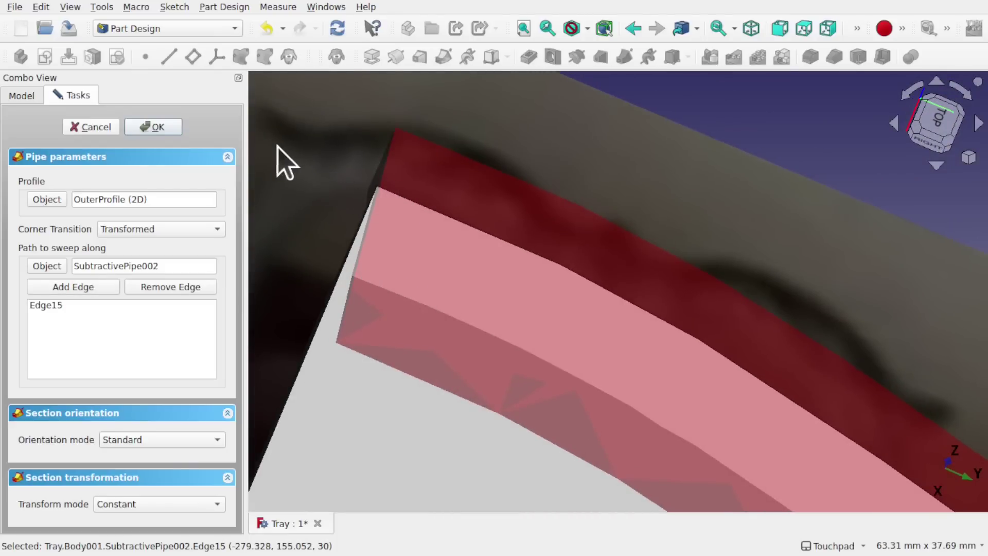
scroll(507, 260, "down", 5)
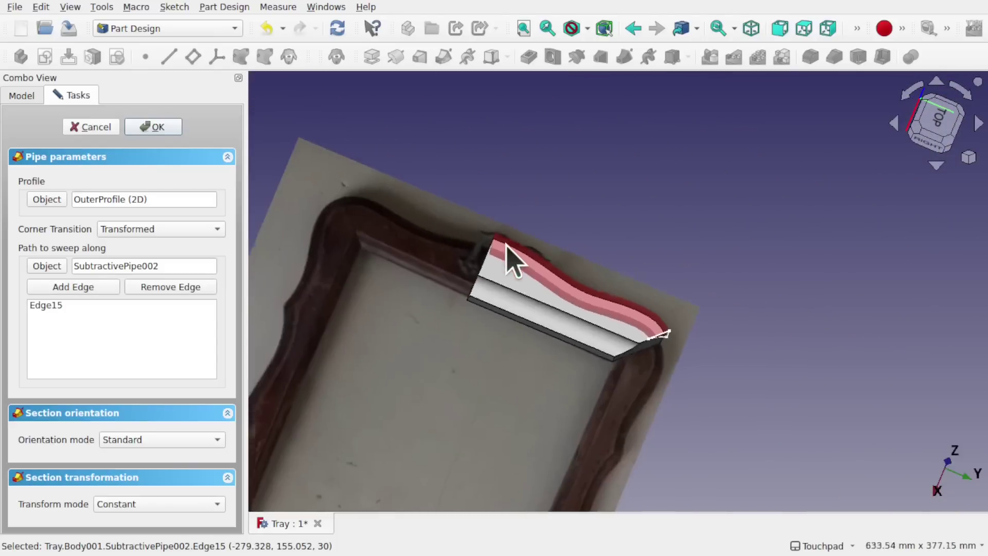
Step: Accept the subtractive pipe that sweeps the cloned outer profile along Edge15 of SubtractivePipe002
left_click(153, 127)
mouse_move(542, 268)
left_mouse_down("alt")
mouse_move(539, 349)
mouse_move(721, 330)
mouse_move(628, 297)
mouse_move(534, 298)
mouse_move(515, 269)
mouse_move(538, 249)
mouse_move(528, 261)
left_mouse_up("alt")
scroll(529, 272, "up", 5)
scroll(530, 275, "down", 1)
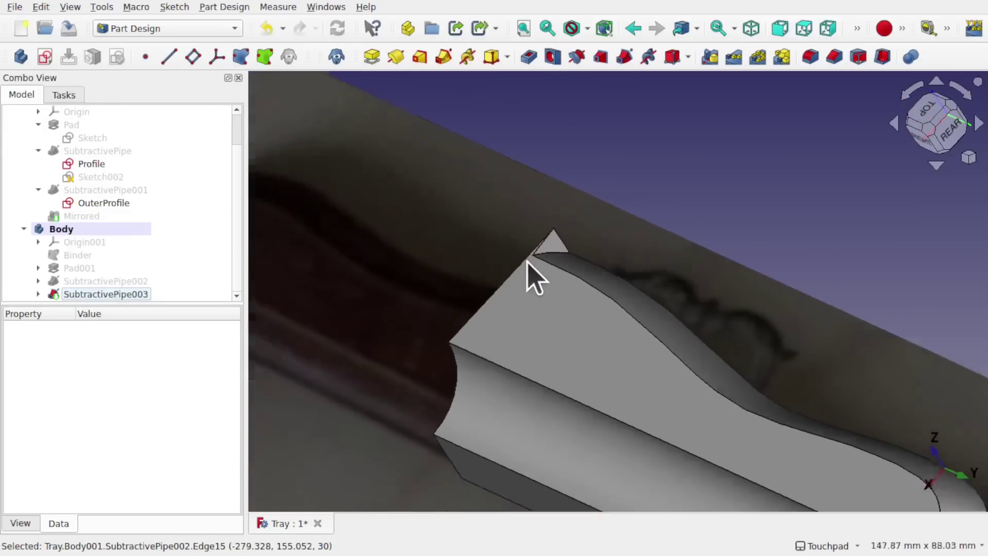
Step: Examine the far end of the outer-edge cut where it meets the tray section's straight end face
scroll(529, 276, "down", 5)
left_click(526, 264)
scroll(664, 258, "up", 3)
left_click_drag(640, 276, 727, 172, "shift")
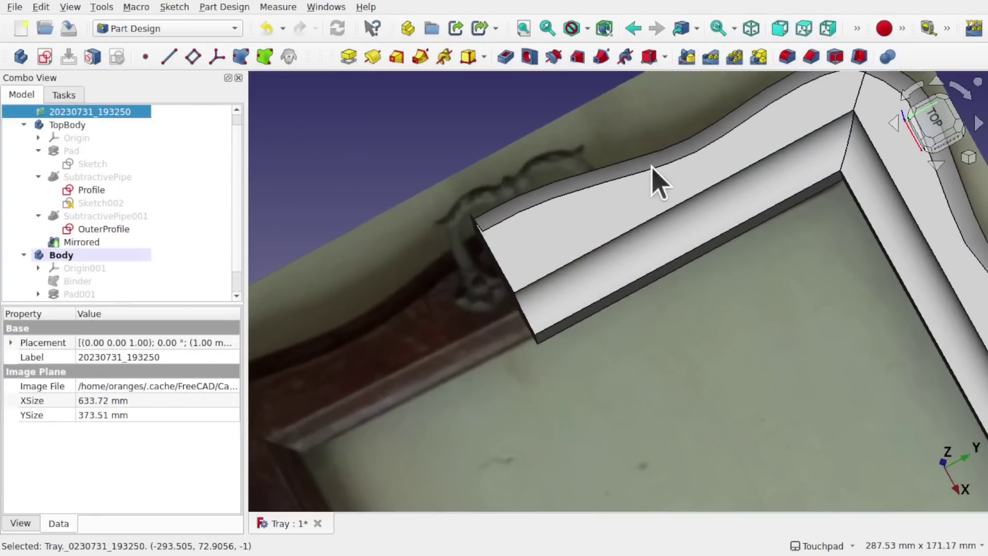
left_click_drag(590, 227, 529, 271, "shift")
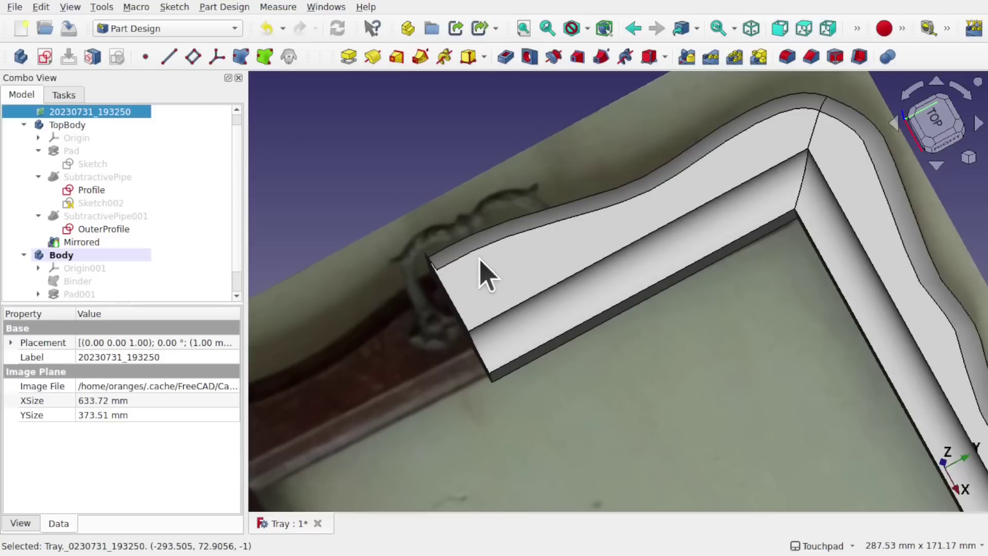
scroll(480, 271, "up", 3)
scroll(481, 271, "down", 1)
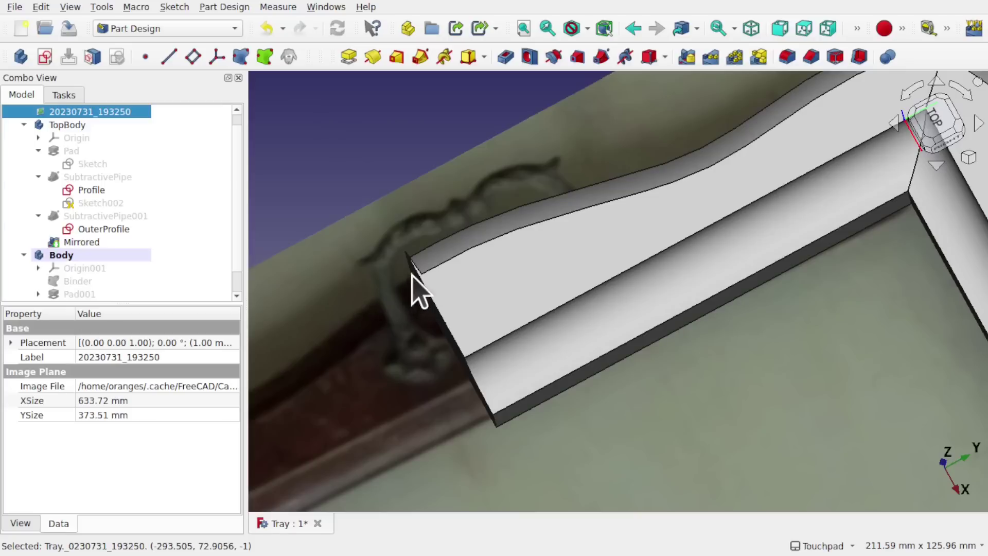
scroll(429, 291, "up", 2)
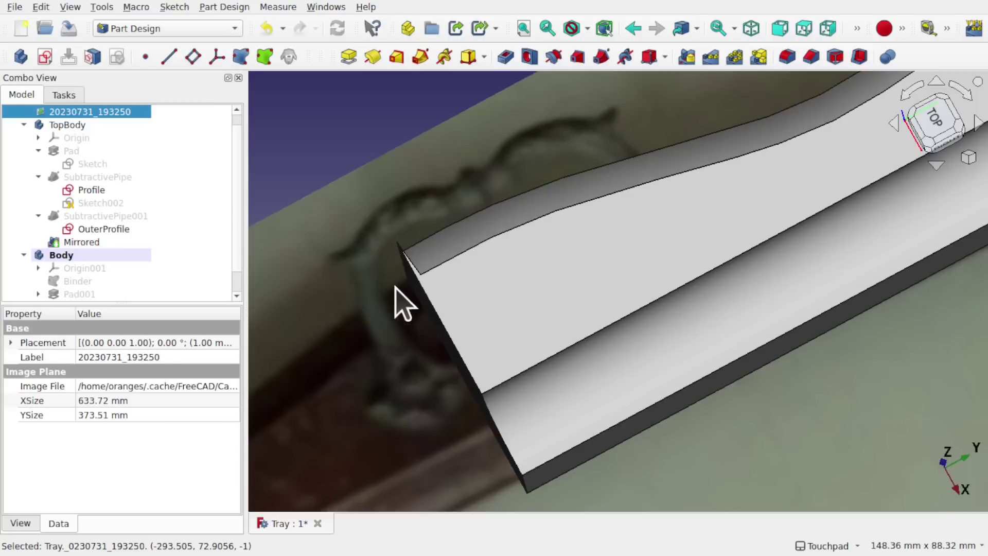
scroll(431, 281, "up", 4)
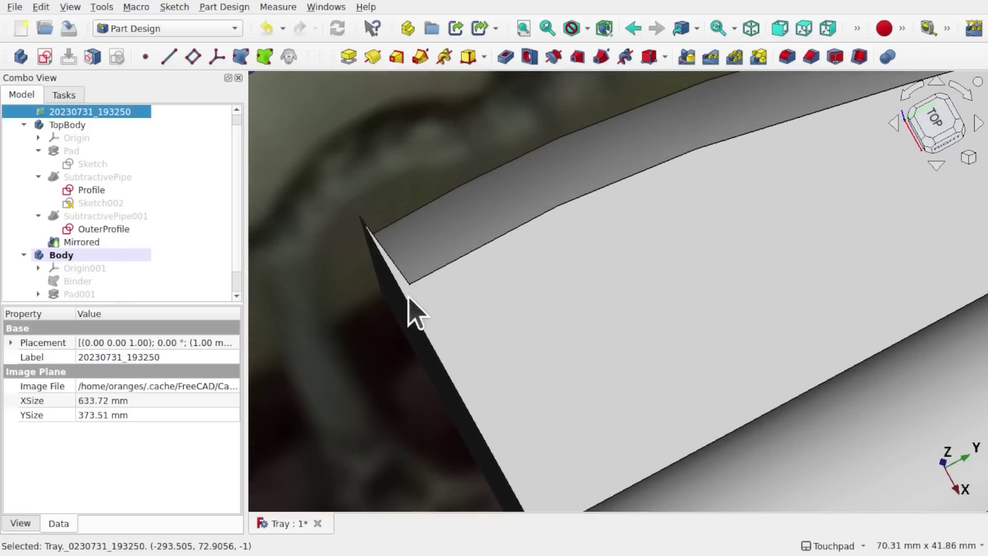
scroll(446, 274, "down", 6)
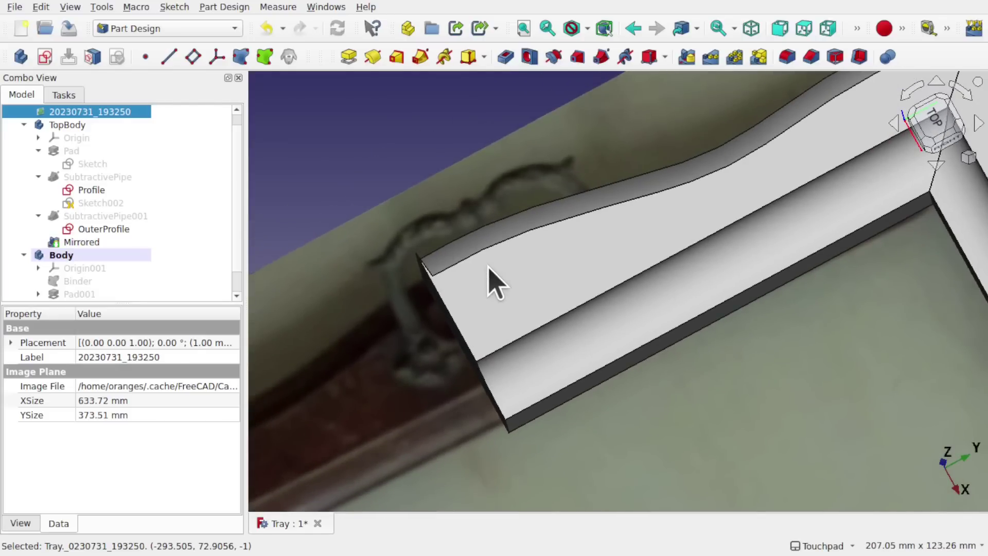
scroll(488, 280, "down", 3)
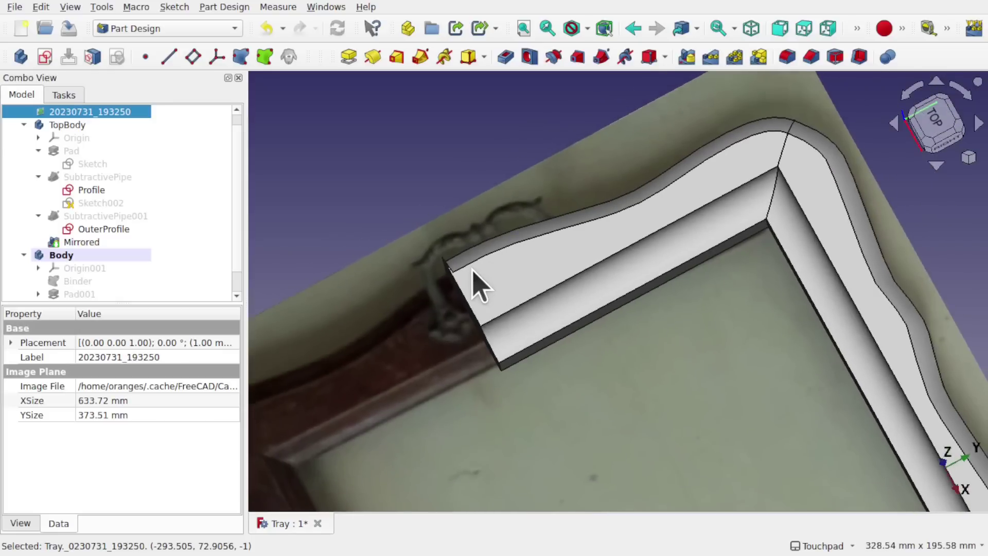
scroll(240, 294, "down", 1)
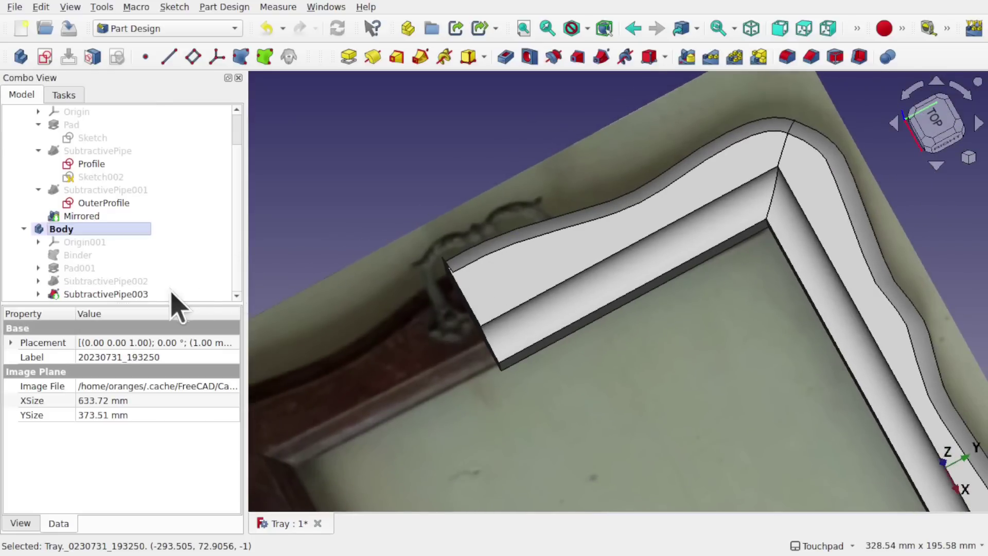
Step: Delete the SubtractivePipe003 feature from the second body
left_click(129, 294)
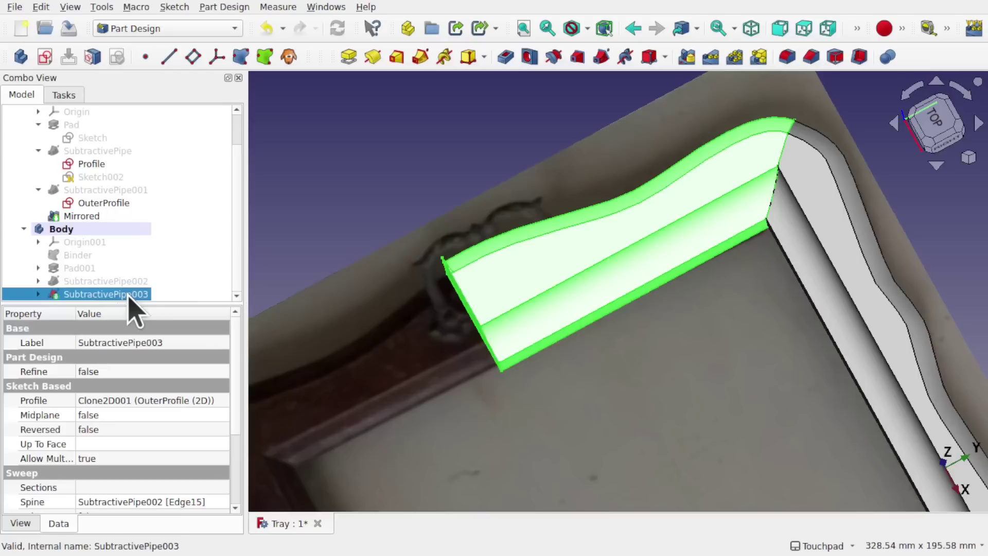
key("Delete")
Step: Duplicate the cloned OuterProfile (2D) in the second body, excluding all of its dependencies such as SubtractivePipe002 and OuterProfile
left_click(100, 294)
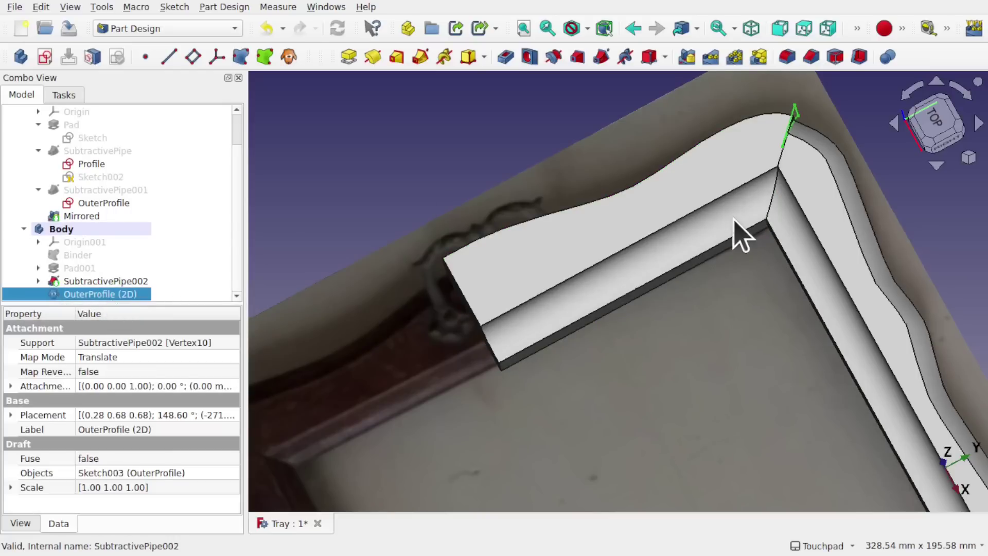
middle_click_drag(735, 236, 697, 190)
middle_click_drag(777, 172, 777, 146)
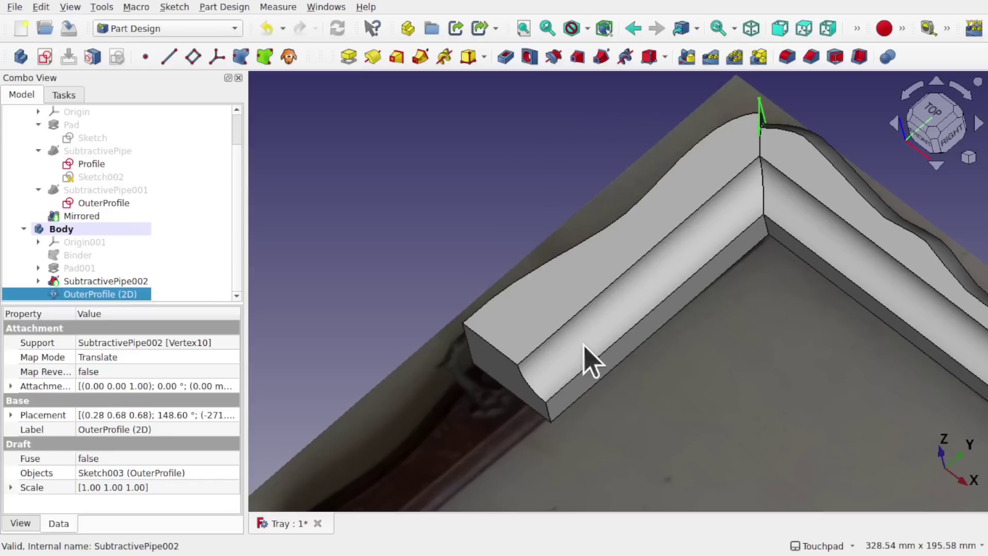
middle_click_drag(584, 359, 480, 381)
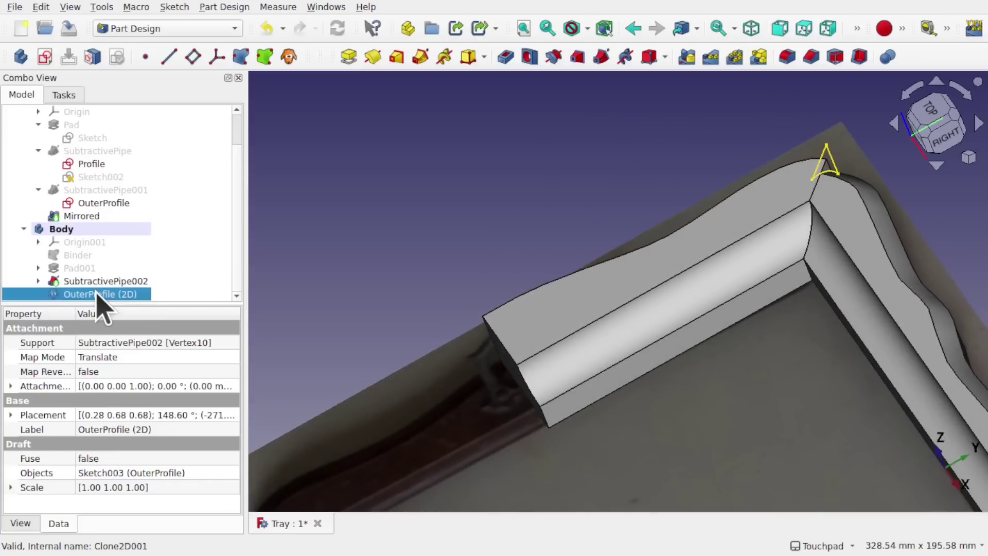
left_click(46, 6)
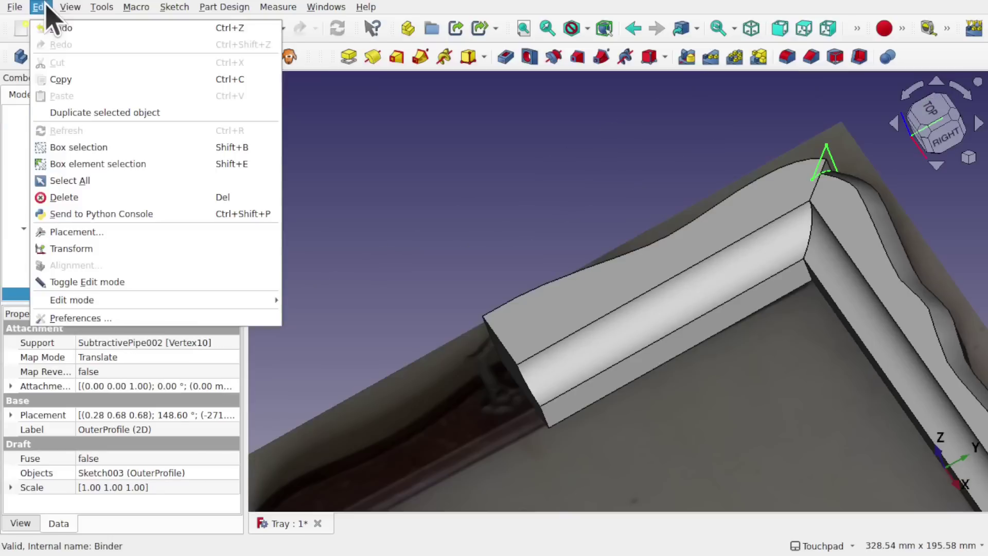
left_click(93, 114)
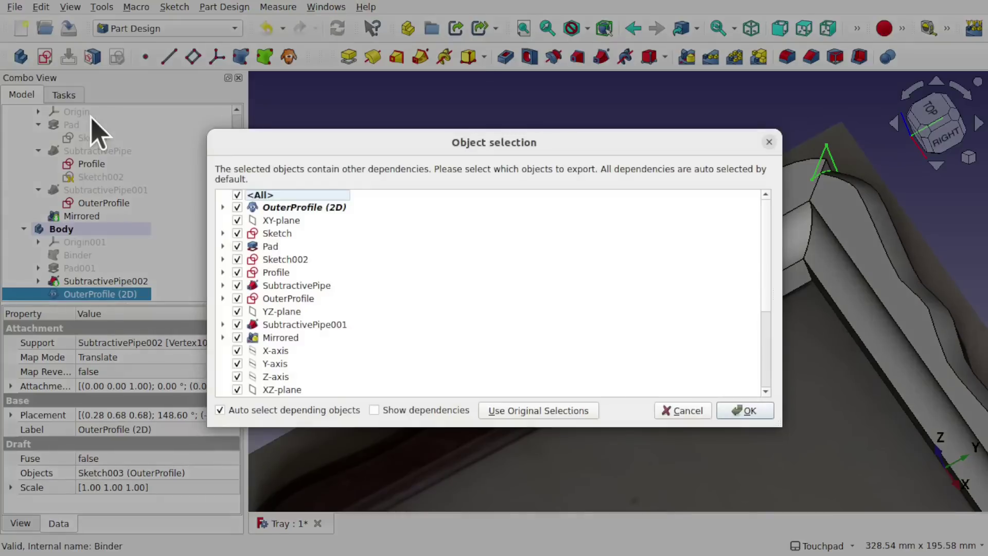
scroll(368, 319, "down", 3)
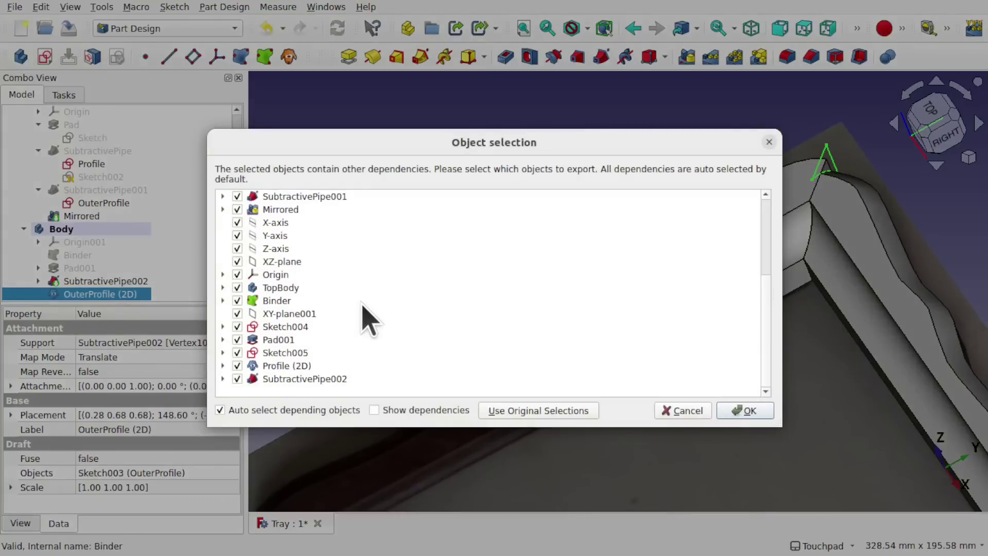
left_click(238, 379)
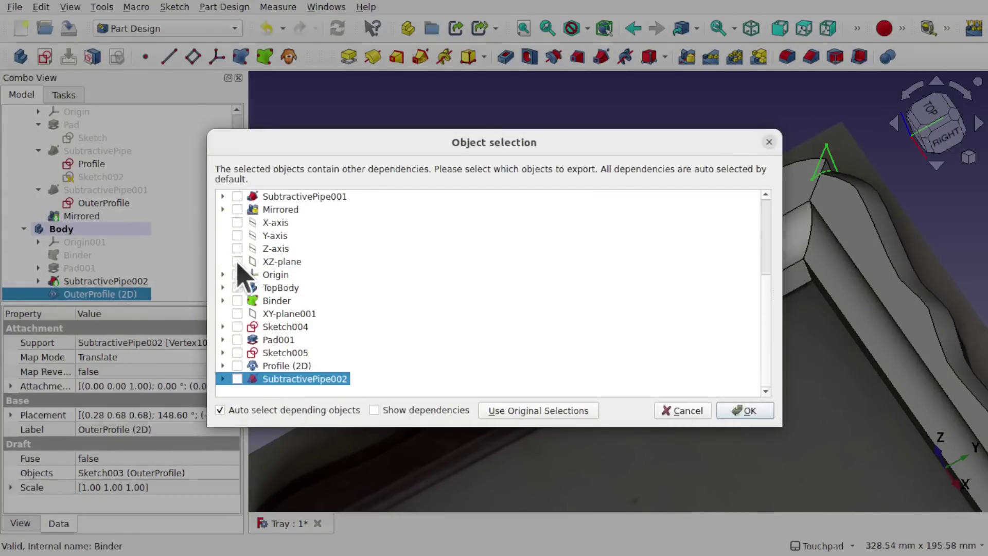
scroll(317, 282, "up", 1)
scroll(322, 291, "up", 3)
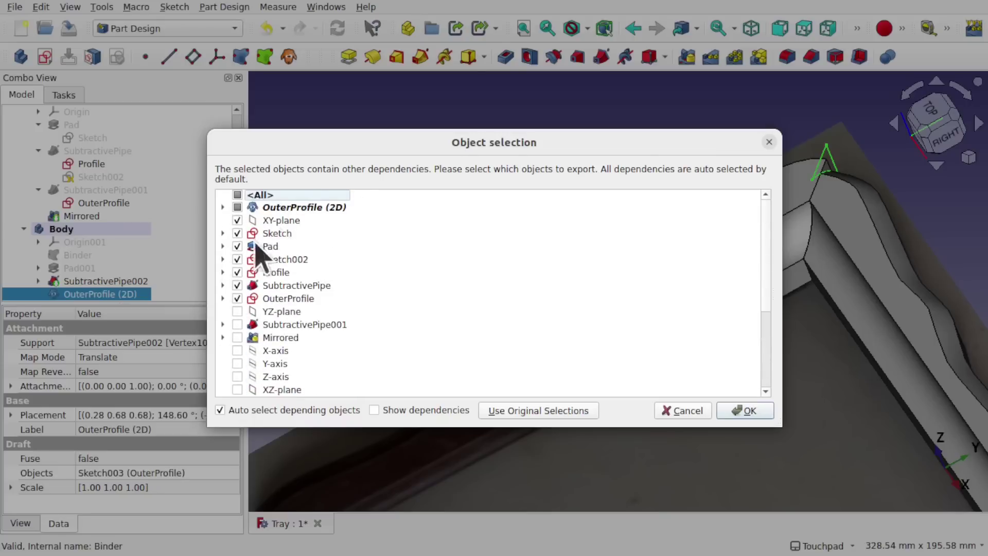
left_click(237, 299)
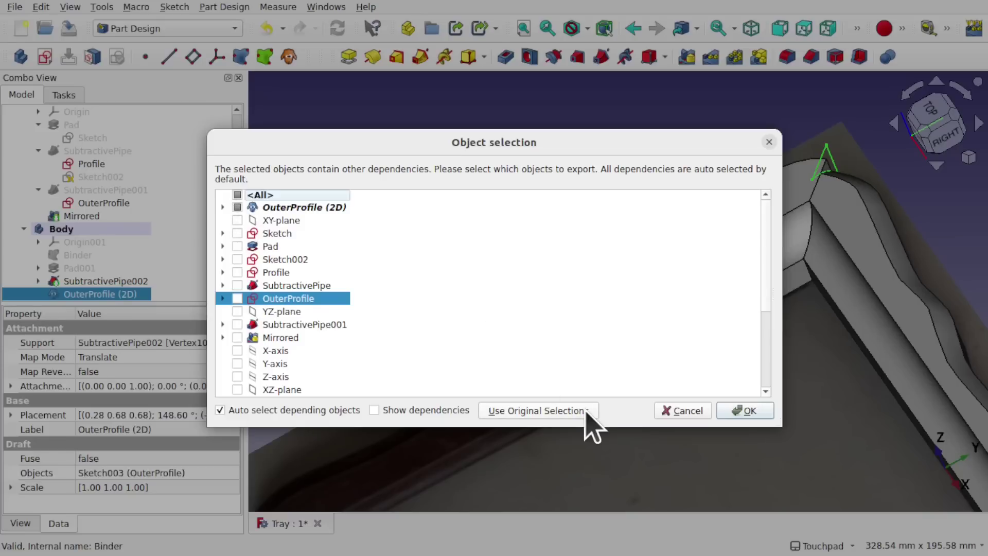
left_click(746, 411)
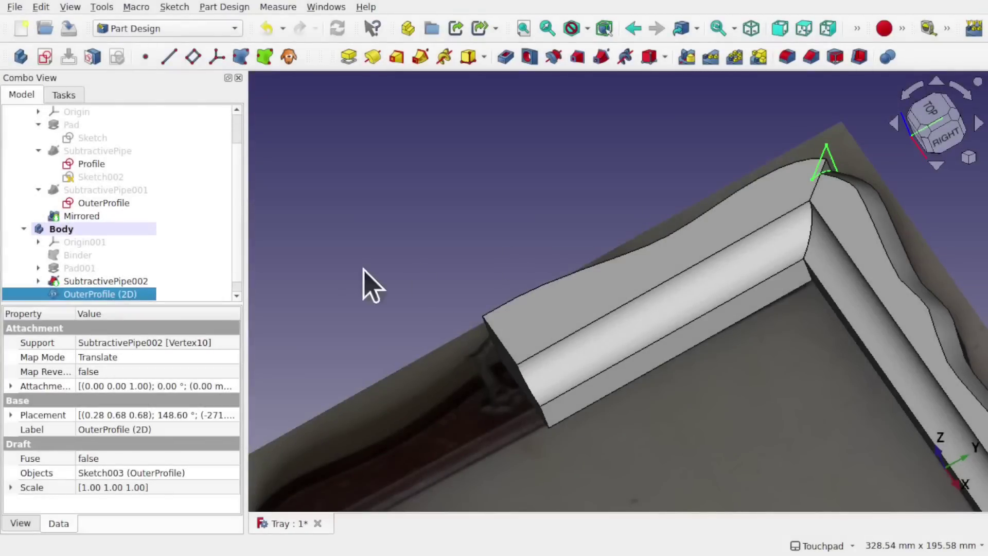
Step: Open the attachment settings of the duplicate OuterProfile (2D)001 and clear its SubtractivePipe002 Vertex10 reference
left_click(237, 297)
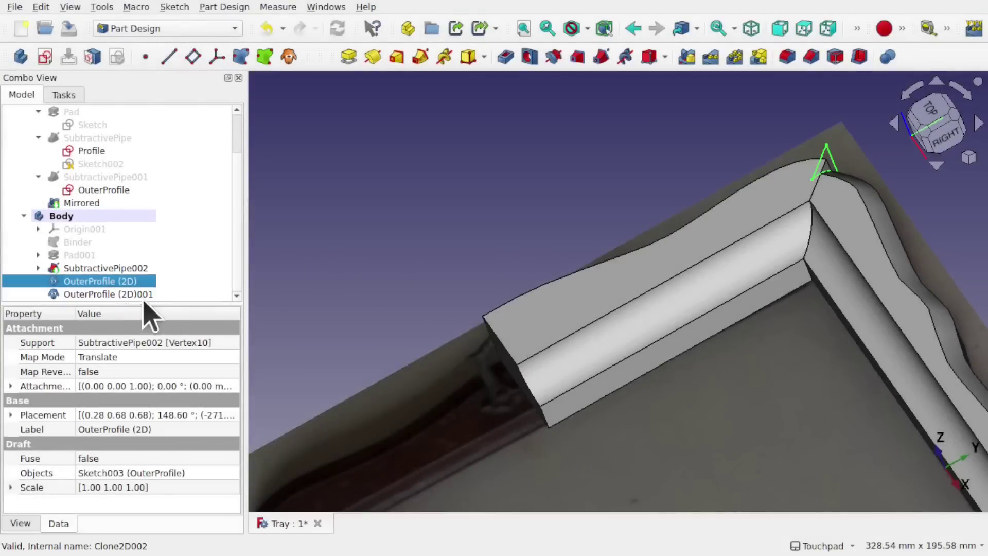
left_click(110, 294)
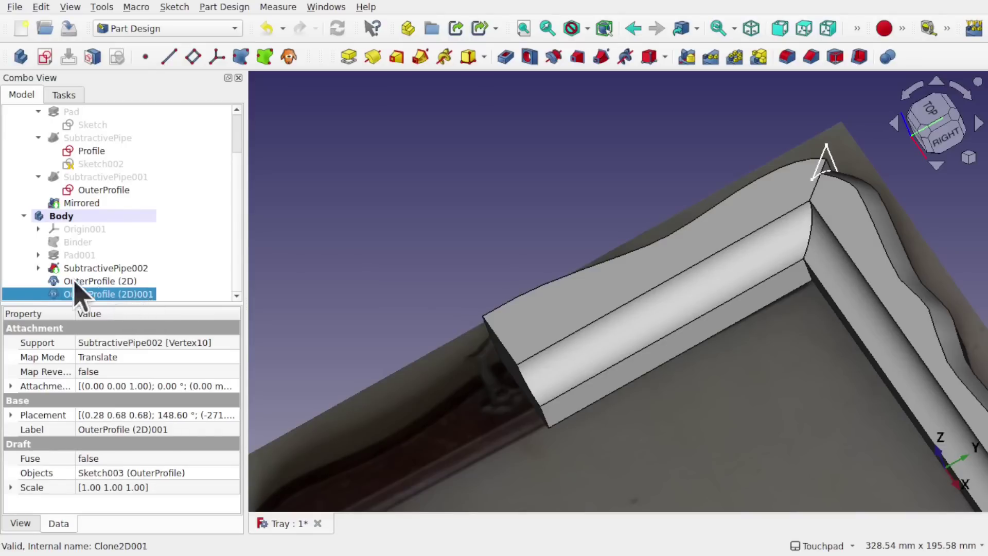
left_click(23, 216)
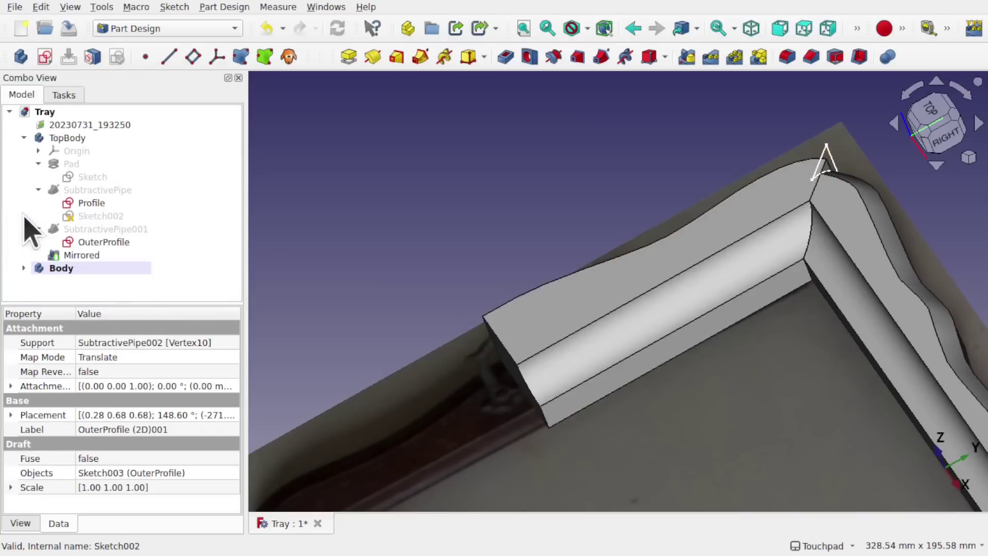
left_click(23, 269)
scroll(143, 288, "down", 2)
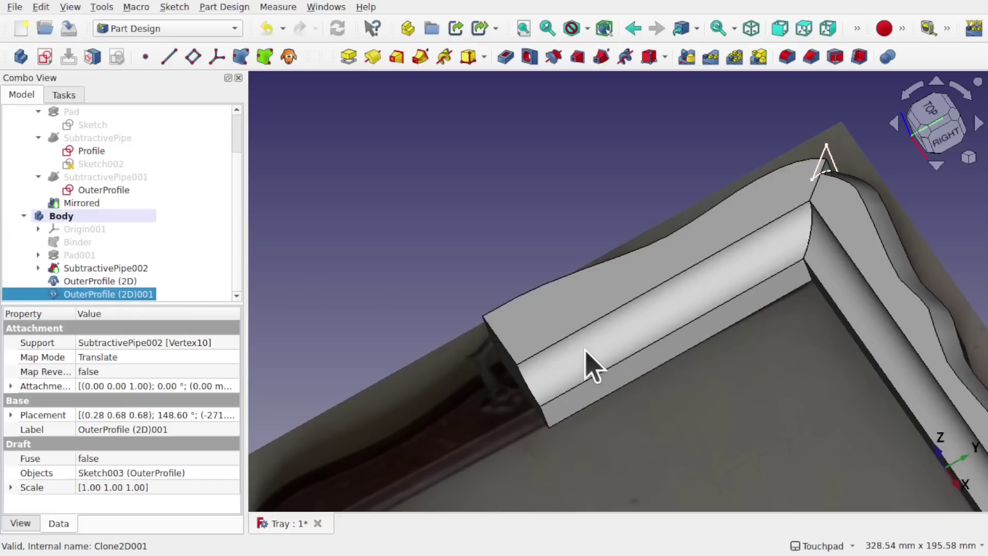
left_click_drag(591, 364, 733, 296, "alt")
left_click_drag(667, 313, 666, 248, "shift")
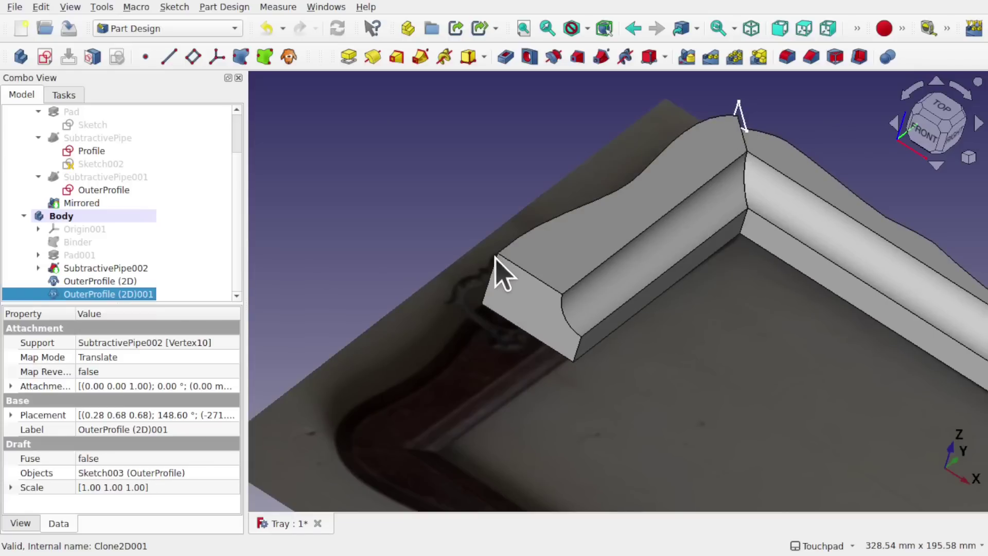
scroll(520, 296, "up", 1)
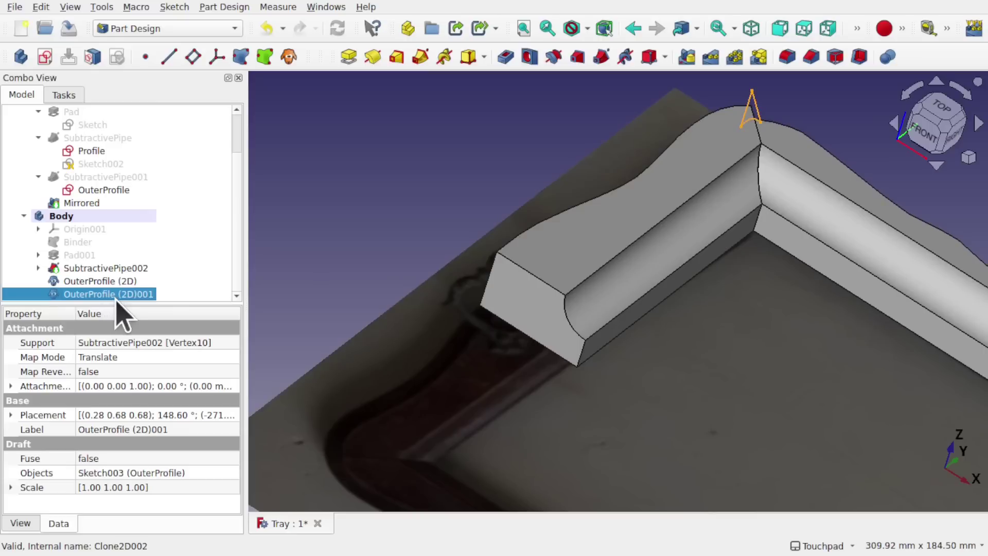
left_click(181, 358)
left_click(232, 358)
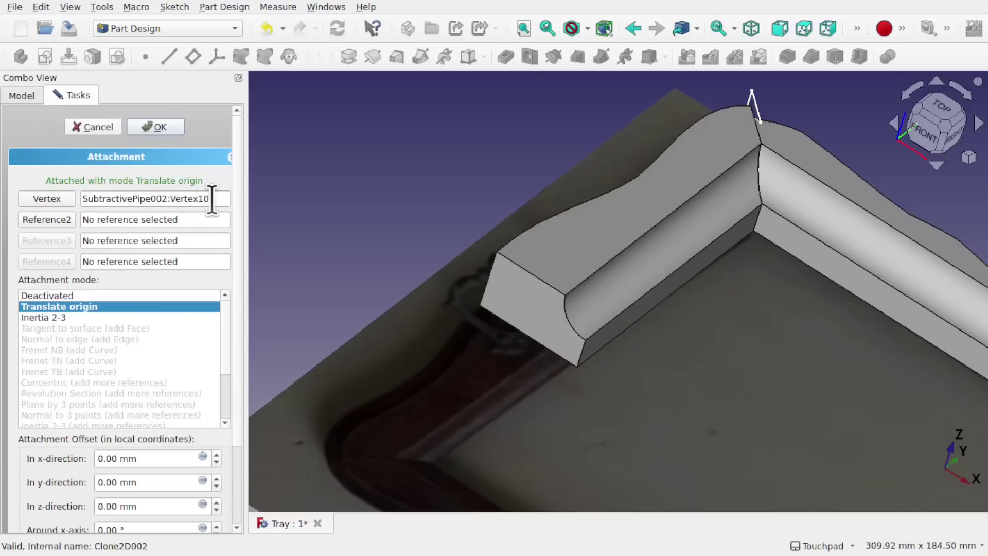
left_click_drag(211, 200, 60, 195)
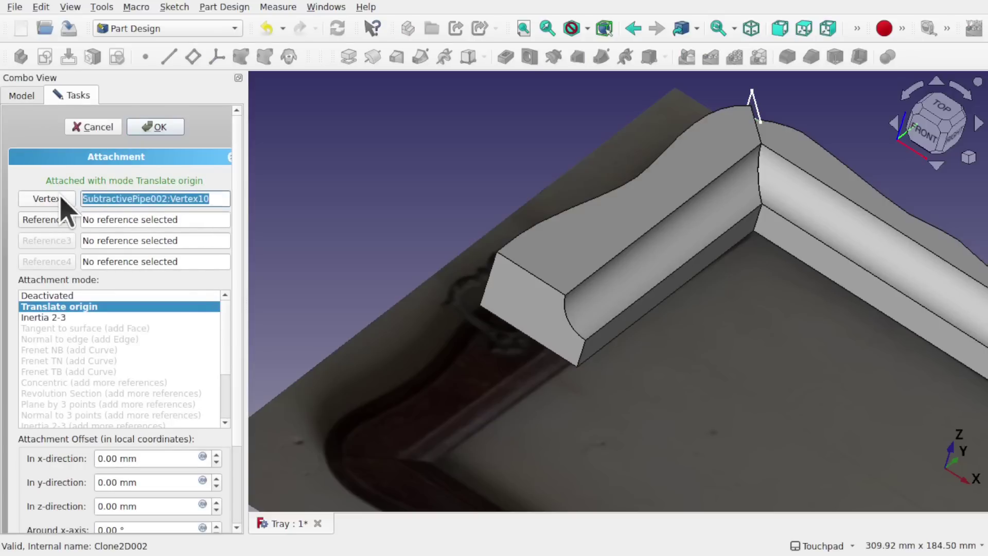
key("Delete")
Step: Attach the duplicated profile to the outer top corner of the straight end face (Vertex7) in Translate origin mode
scroll(502, 267, "up", 1)
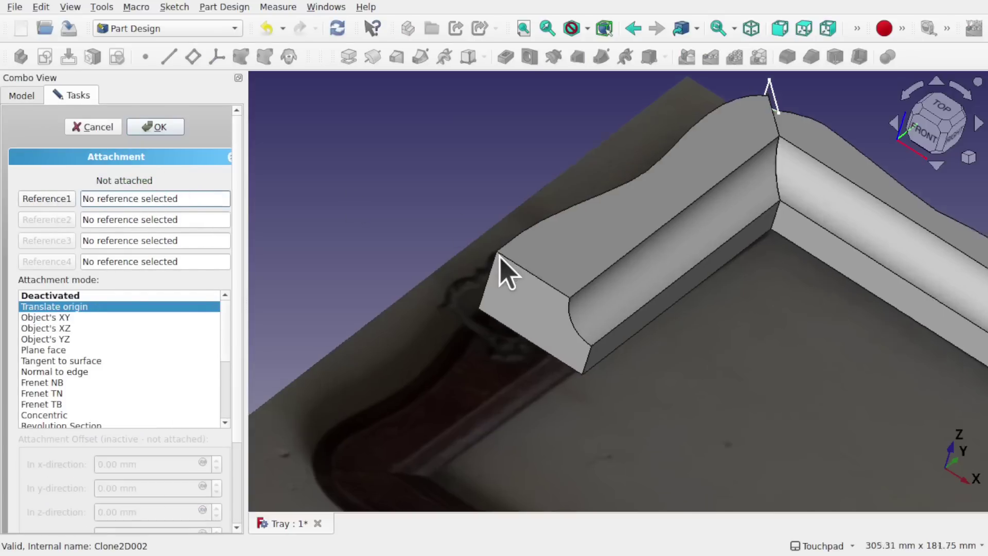
scroll(502, 268, "up", 2)
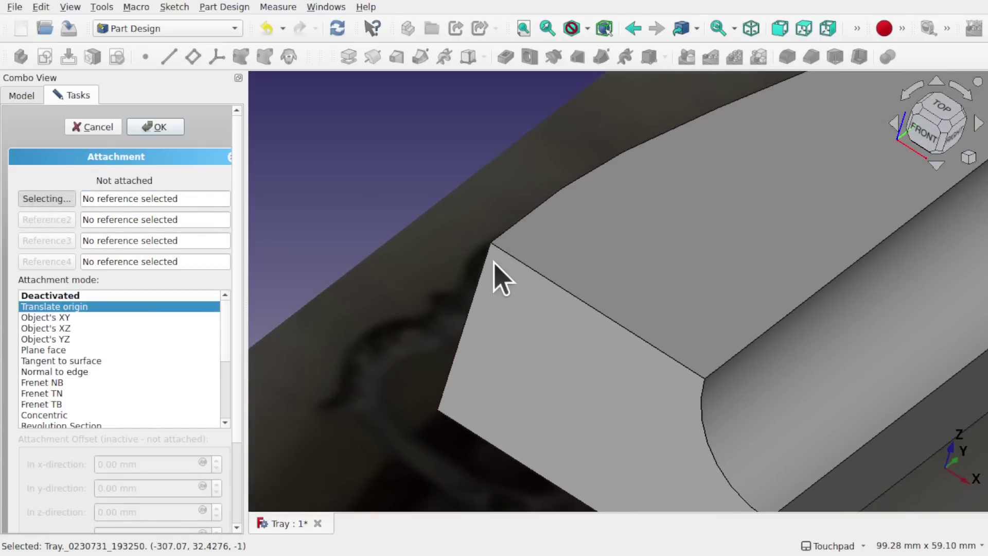
mouse_move(493, 250)
middle_mouse_down()
mouse_move(589, 287)
mouse_move(494, 253)
middle_mouse_up()
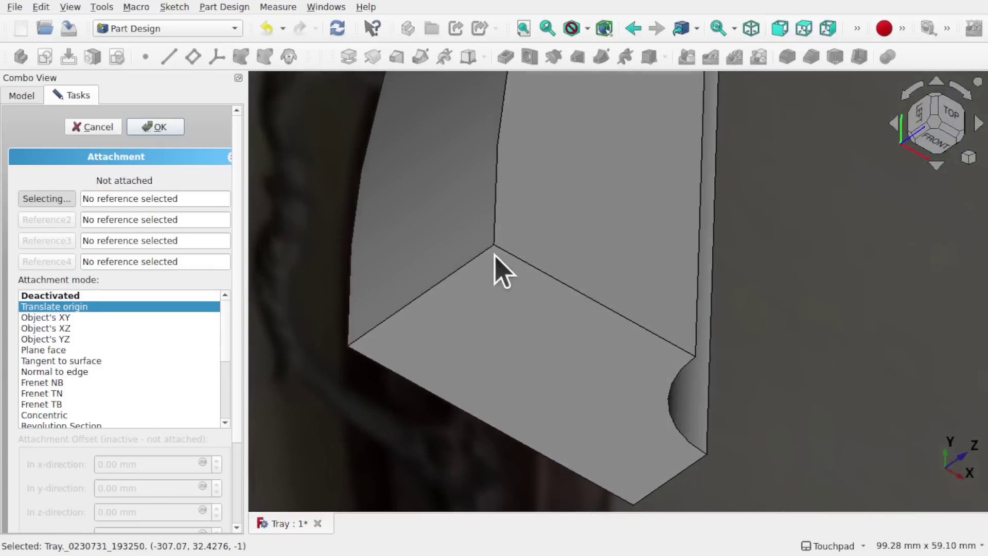
scroll(494, 248, "up", 5)
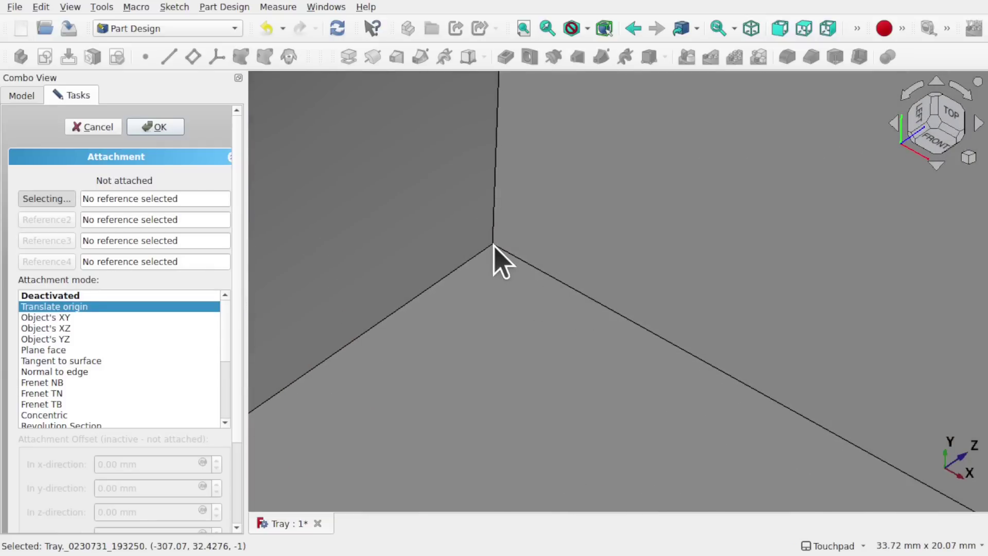
left_click(493, 245)
middle_click_drag(628, 294, 536, 335)
scroll(489, 267, "down", 5)
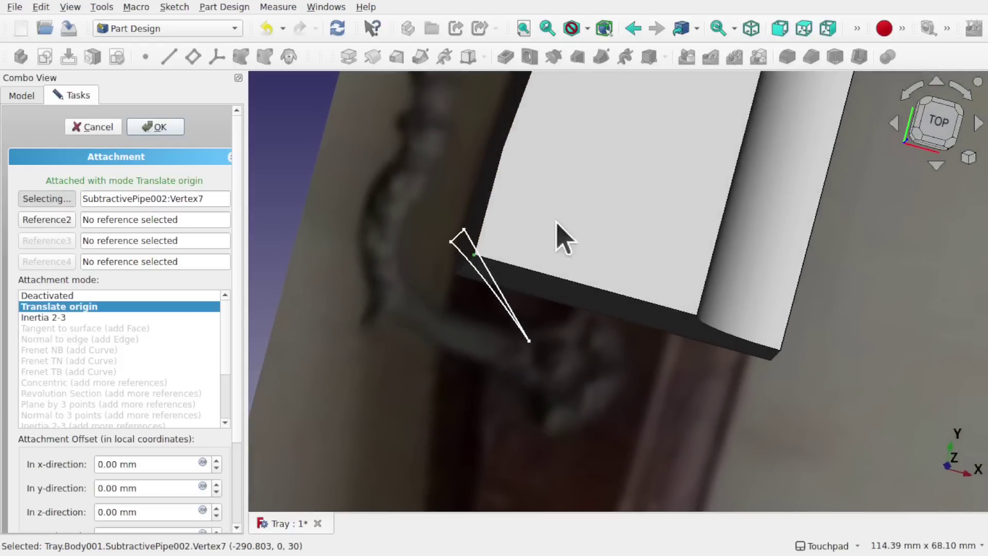
middle_click_drag(556, 222, 521, 199)
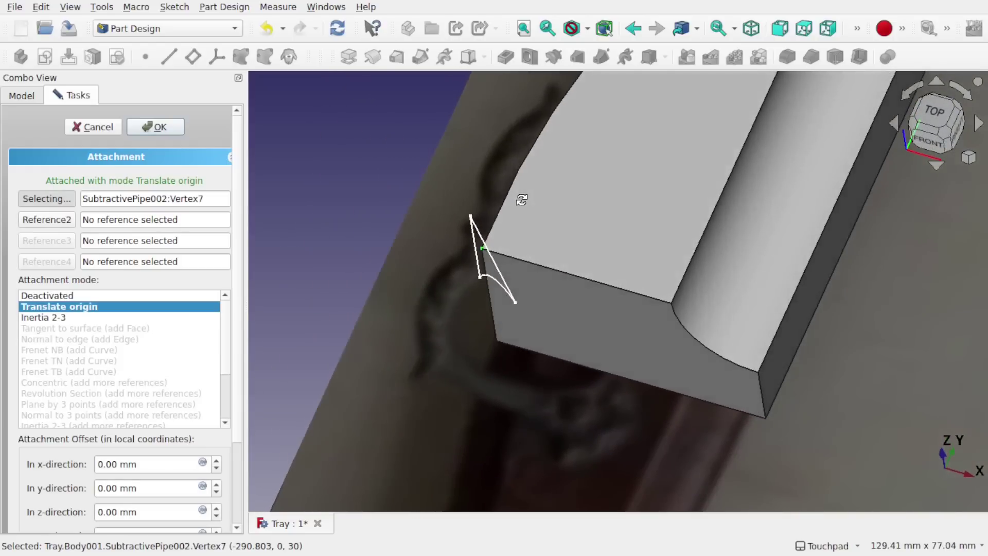
Step: Add the second body's straight end face (Face3) as the duplicated profile's second attachment reference in Tangent to surface mode
left_click(54, 221)
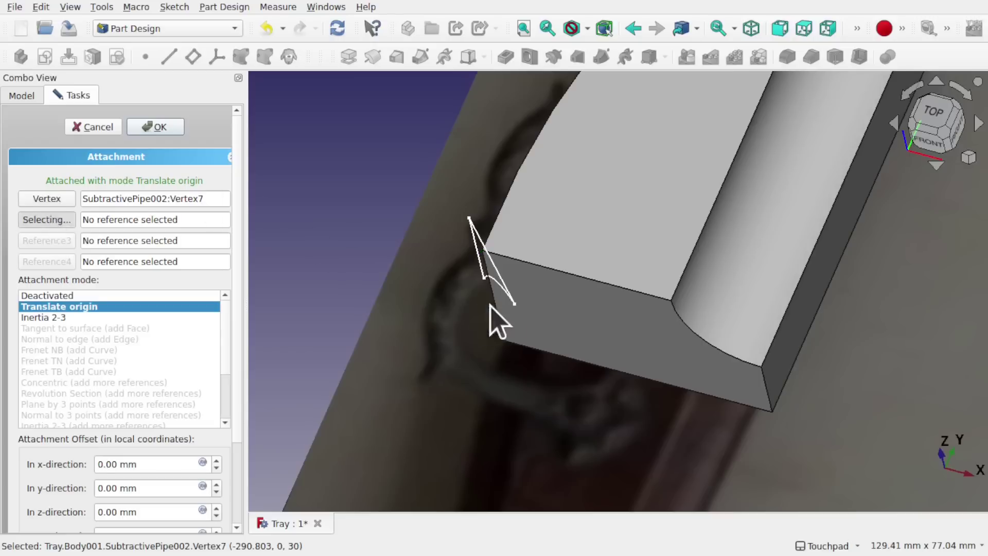
left_click(554, 296)
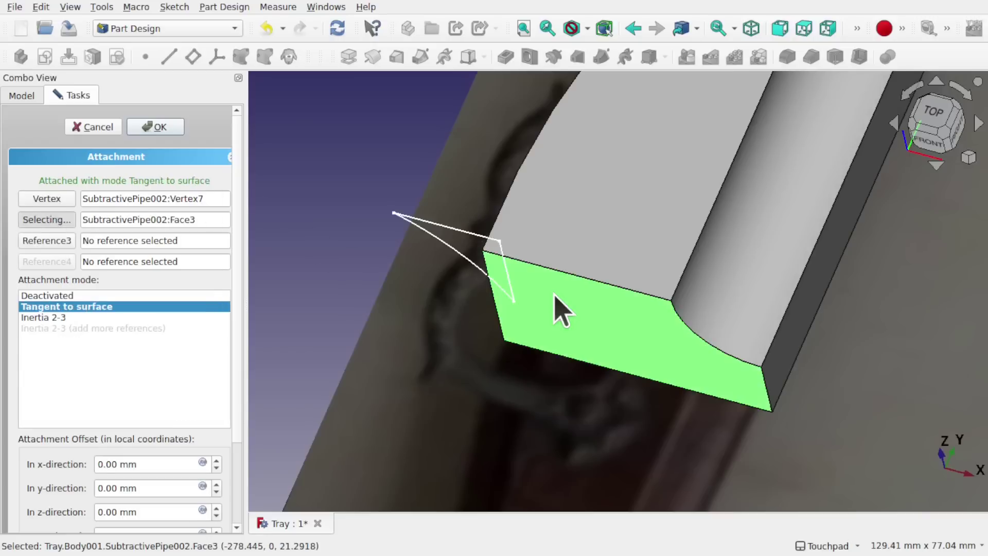
left_click_drag(554, 297, 590, 184)
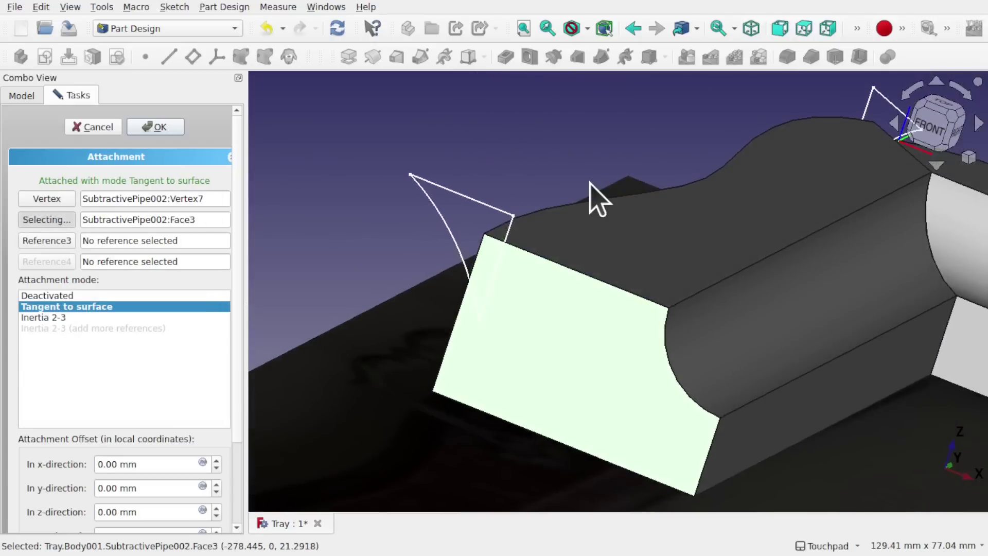
scroll(597, 198, "down", 4)
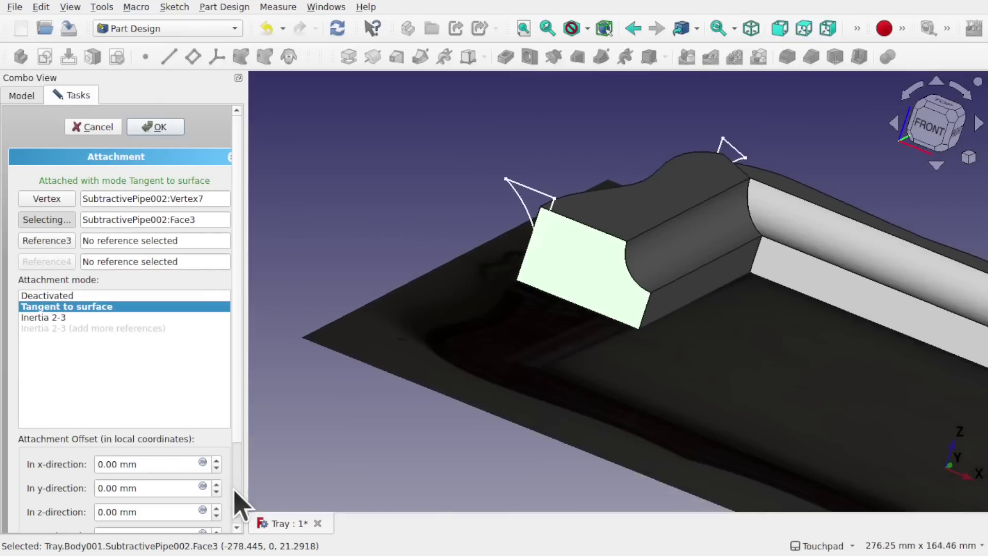
Step: Rotate the duplicated profile's attachment 90° around the z-axis and accept the attachment
scroll(236, 491, "down", 3)
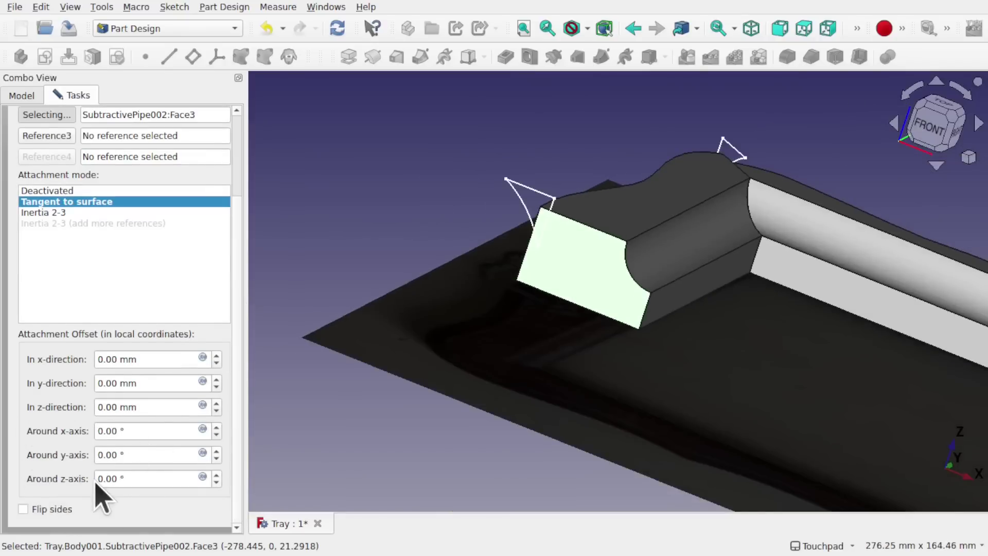
left_click(217, 475)
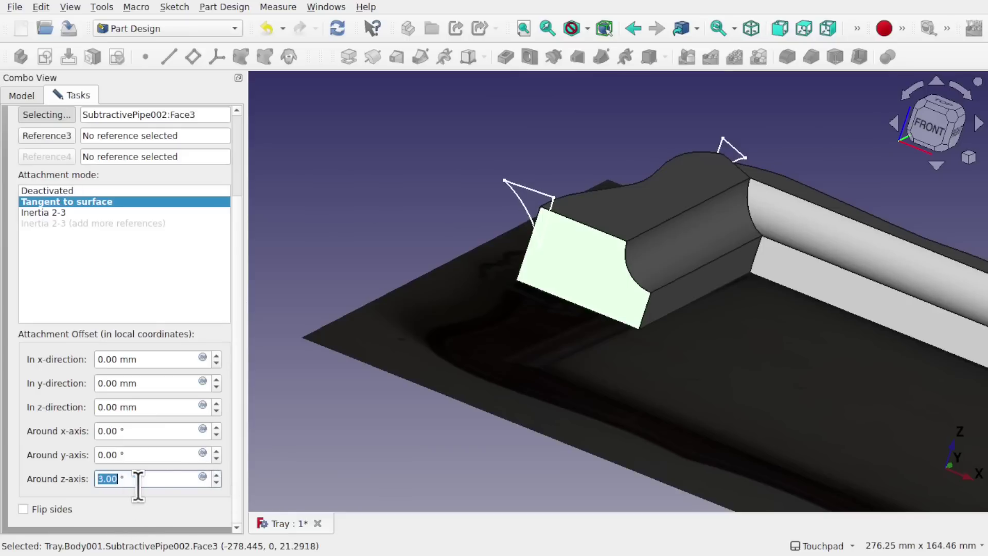
type("9")
key("Return")
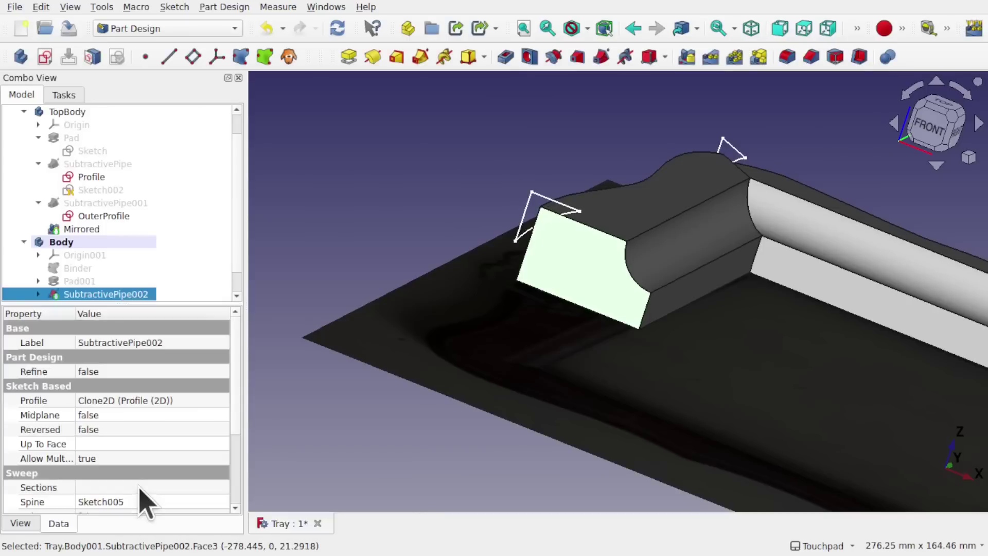
Step: Examine the placement of the outer profiles at the second body's straight end and at its mitred corner
middle_click_drag(581, 237, 606, 232)
scroll(639, 253, "down", 3)
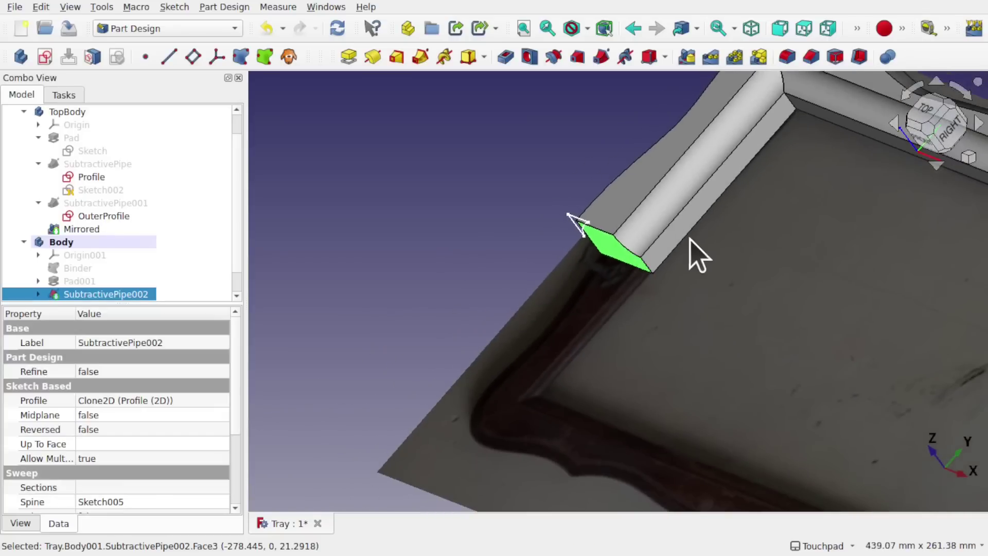
middle_click_drag(666, 194, 592, 305)
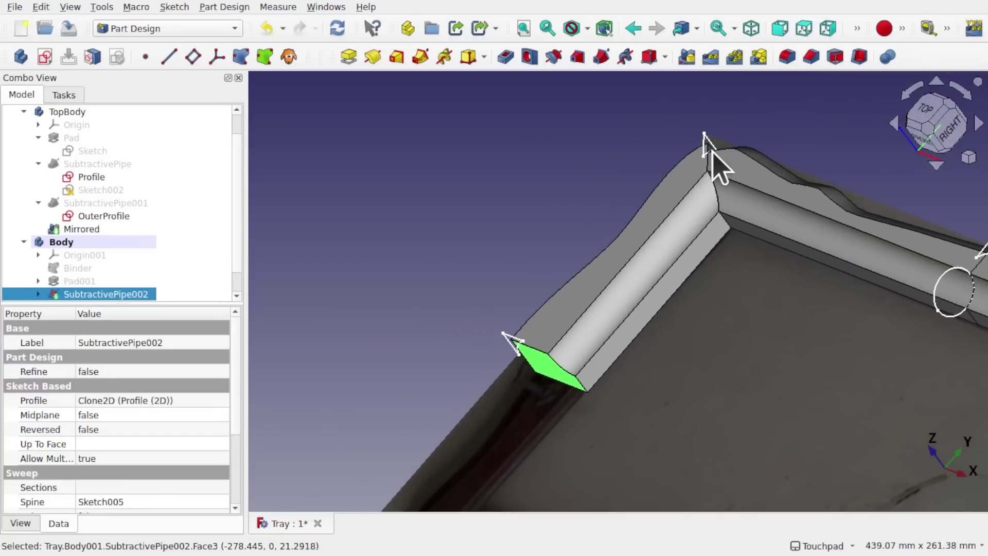
middle_click_drag(713, 154, 741, 218)
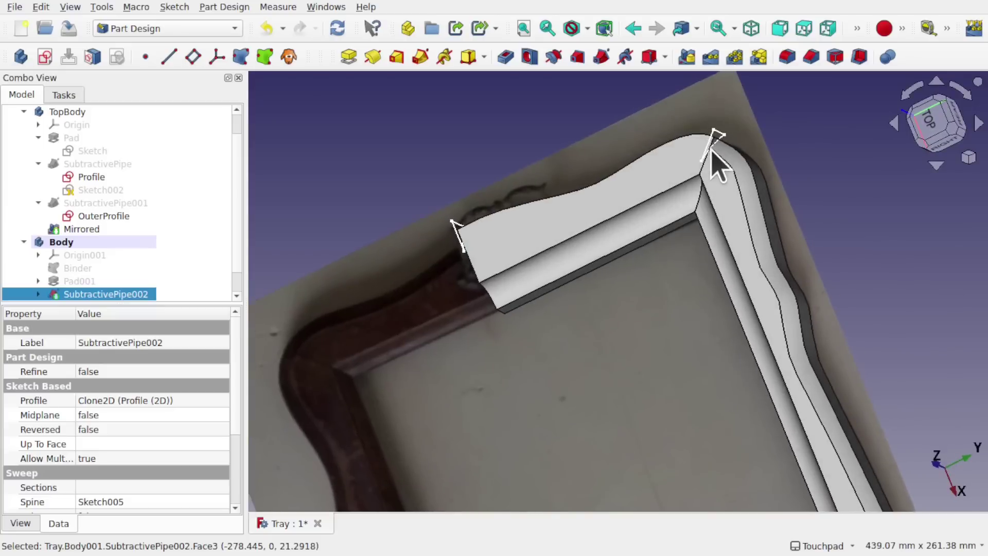
left_click(459, 243)
middle_click_drag(458, 243, 569, 219)
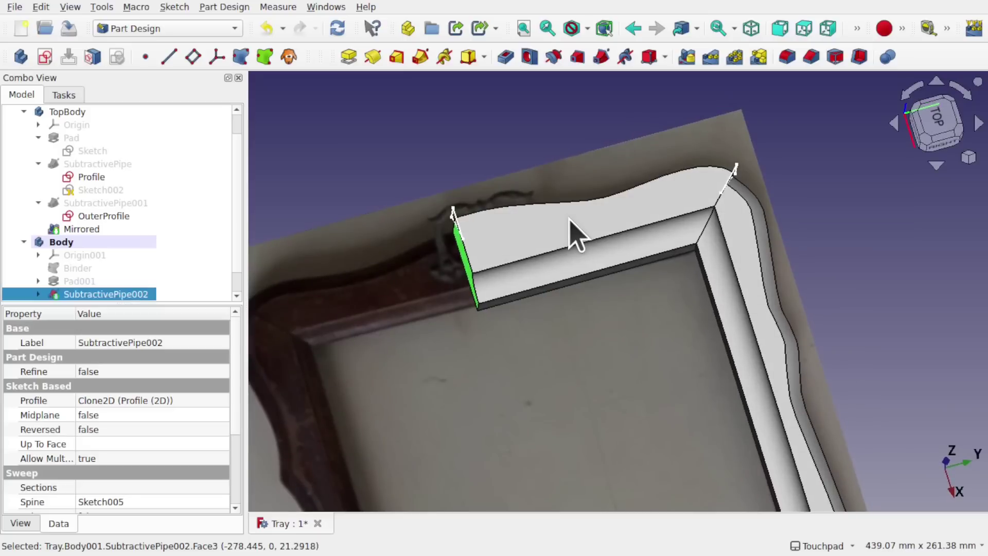
left_click(639, 172)
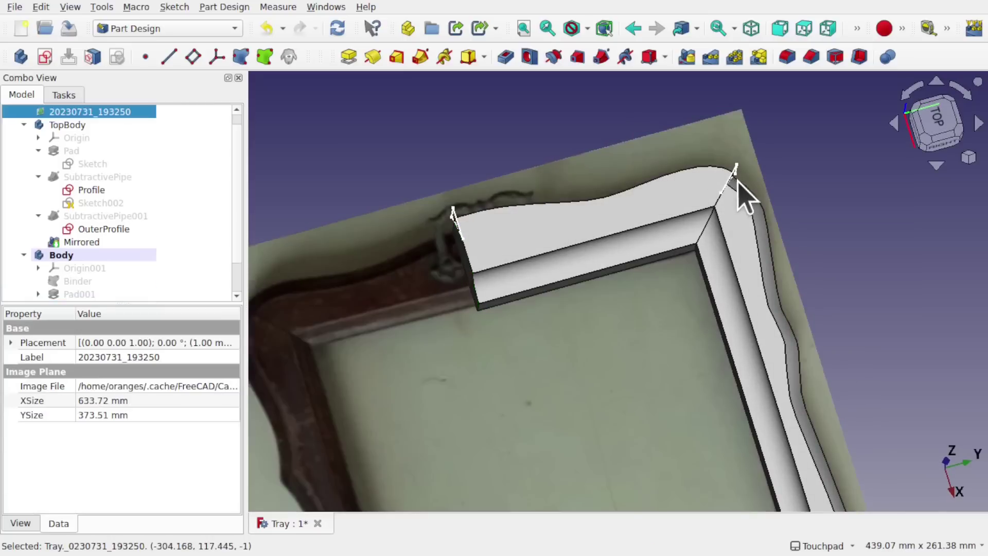
Step: Start a subtractive pipe from OuterProfile (2D) at the mitred corner and sweep it along the second body's top outer edge (Edge15)
scroll(741, 191, "up", 5)
scroll(746, 195, "up", 3)
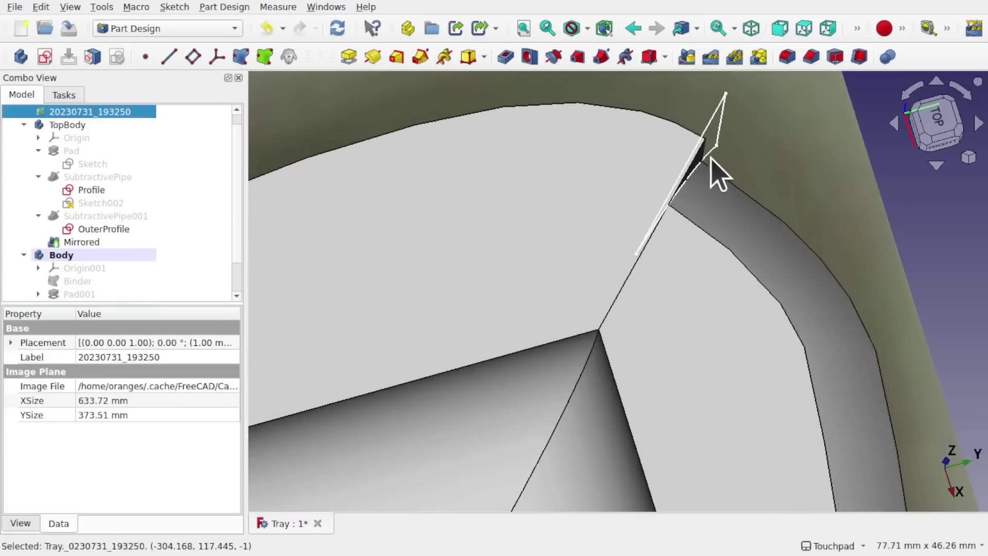
left_click(709, 123)
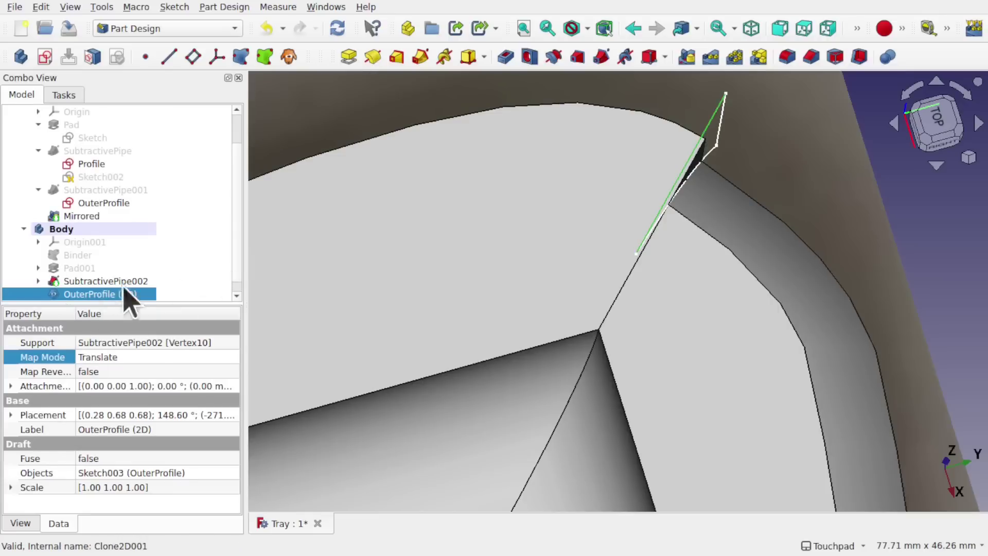
left_click(602, 63)
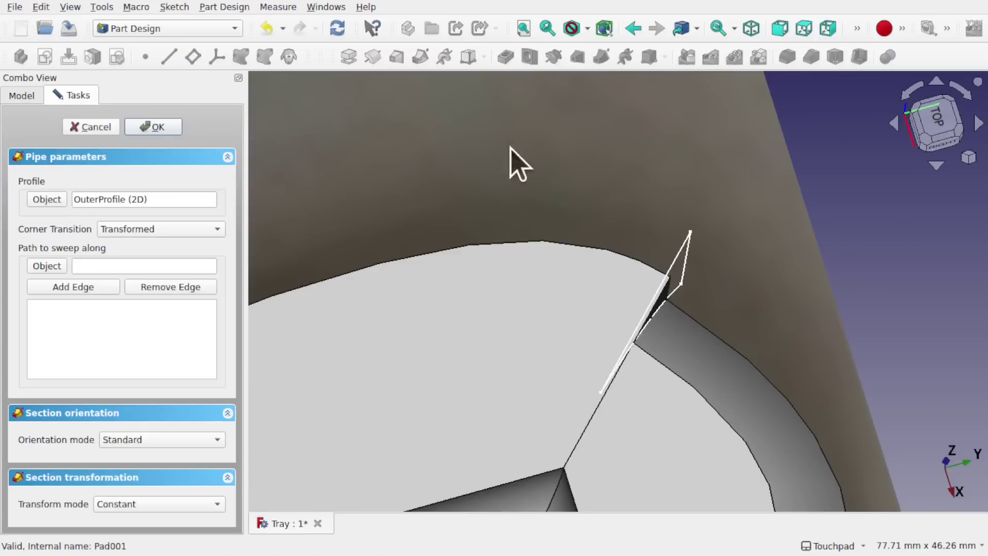
scroll(503, 262, "down", 3)
scroll(503, 261, "down", 1)
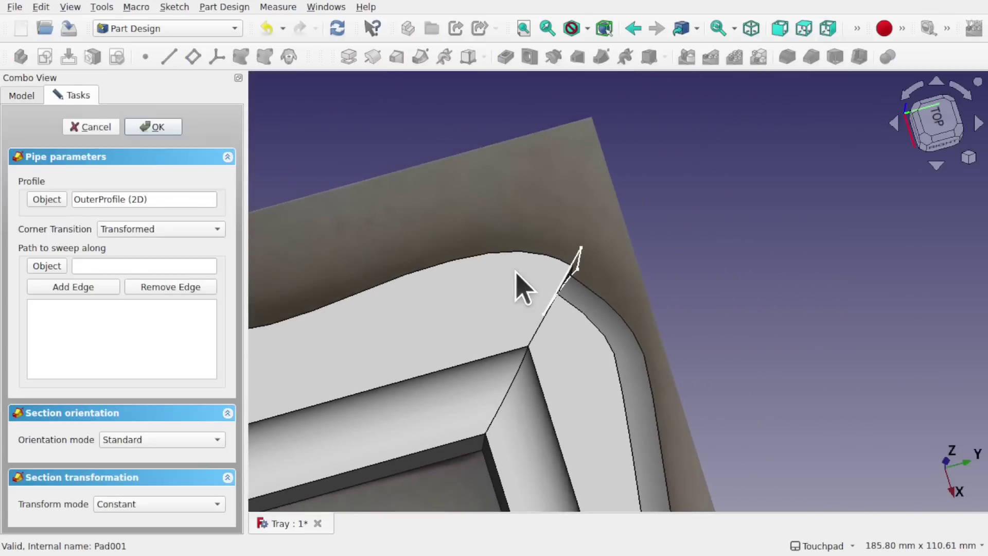
left_click(86, 288)
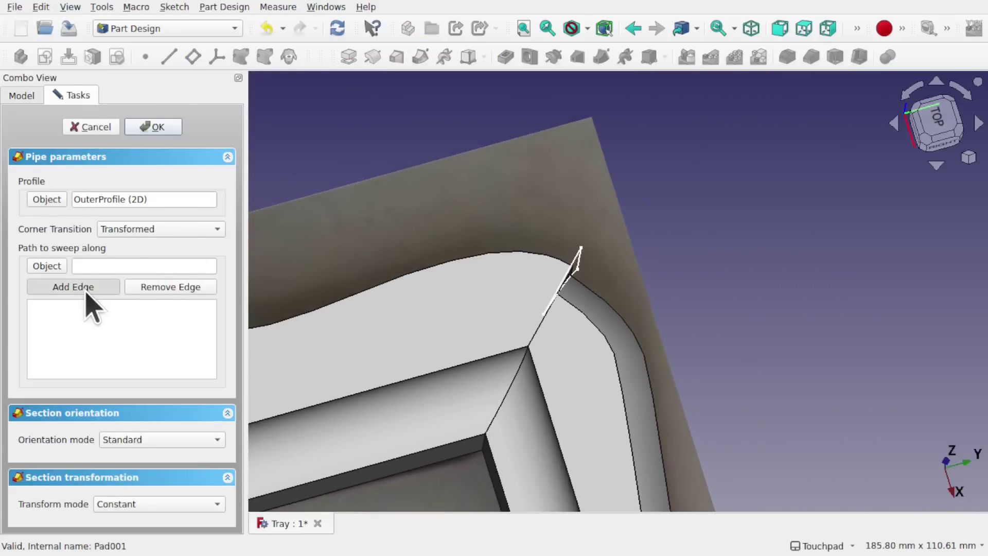
mouse_move(519, 261)
left_mouse_down()
mouse_move(512, 325)
mouse_move(508, 283)
mouse_move(524, 256)
left_mouse_up()
scroll(520, 245, "up", 5)
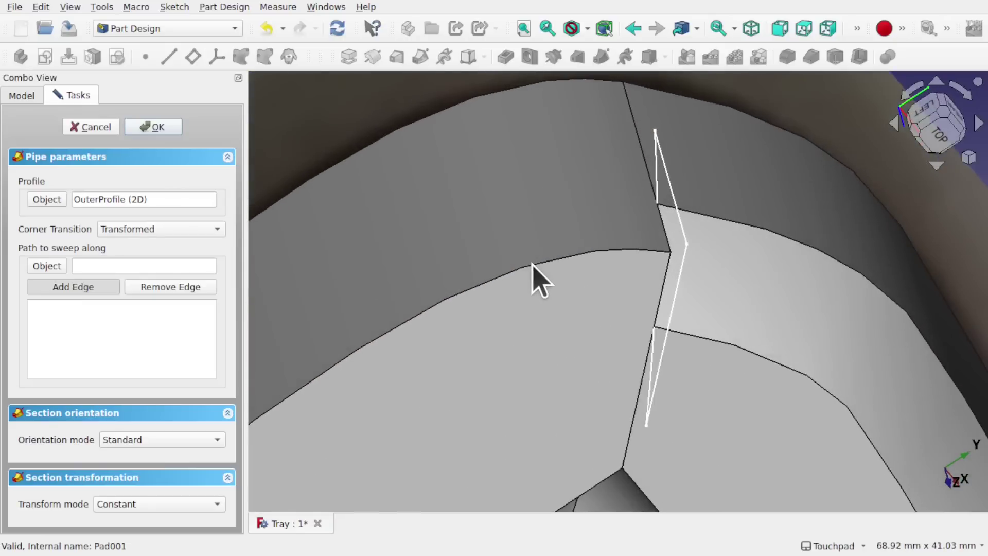
left_click(532, 264)
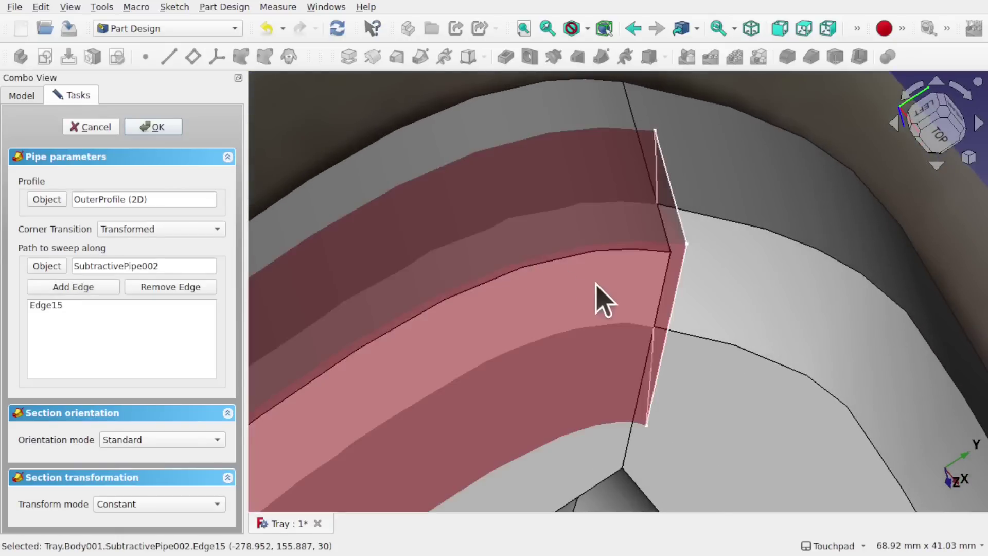
Step: Change the pipe's section transformation to Multisection and add OuterProfile (2D)001 at the straight end as a section
scroll(595, 293, "down", 9)
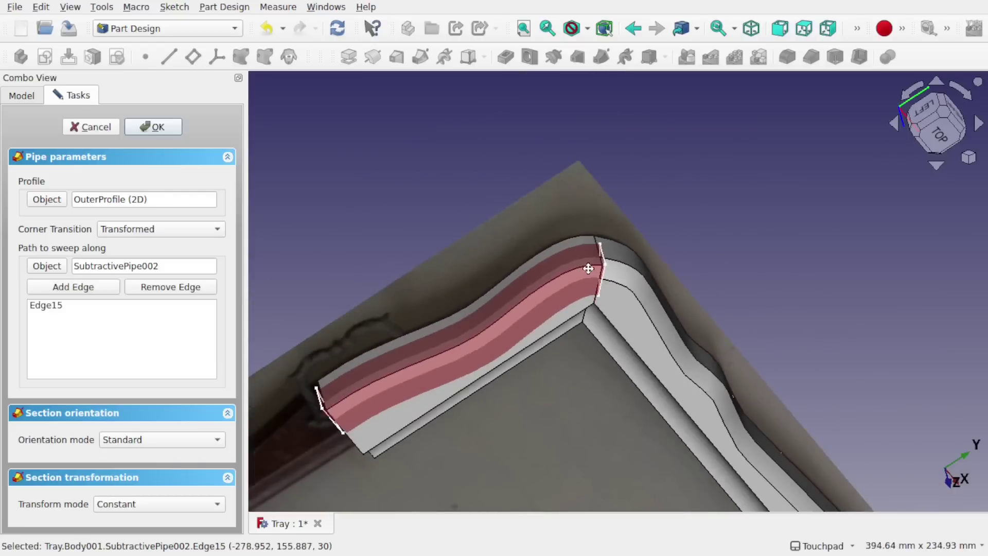
middle_click_drag(498, 309, 633, 254)
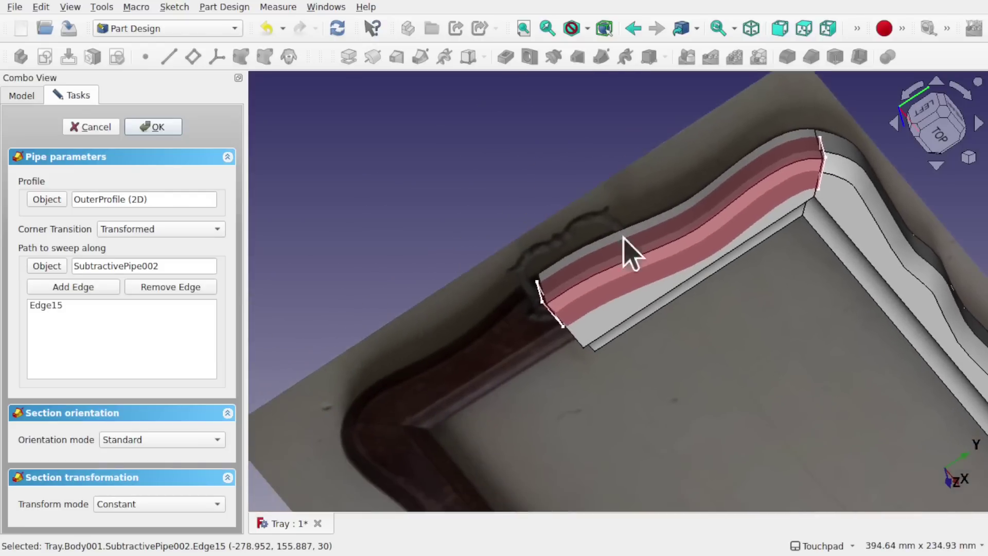
scroll(551, 309, "up", 9)
middle_click_drag(558, 291, 538, 239)
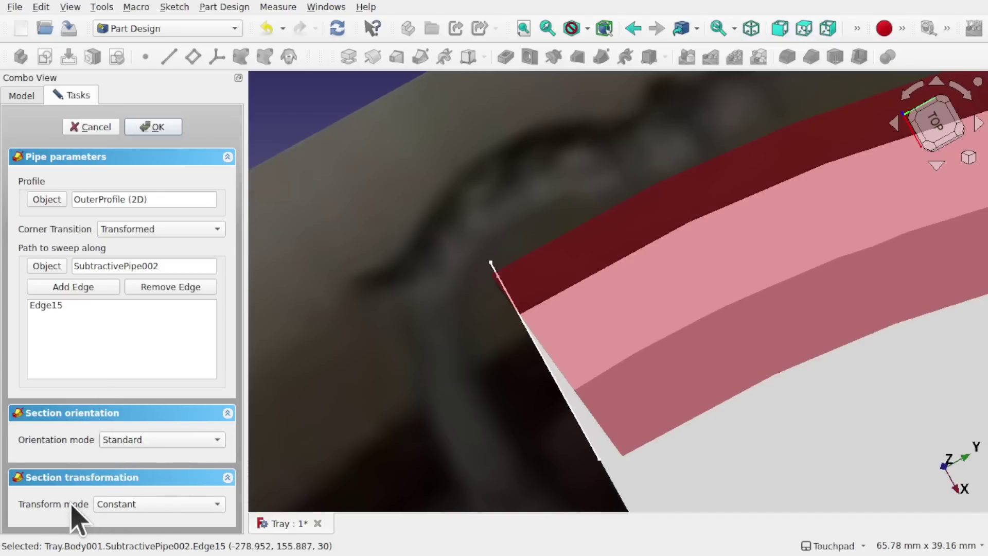
left_click(138, 506)
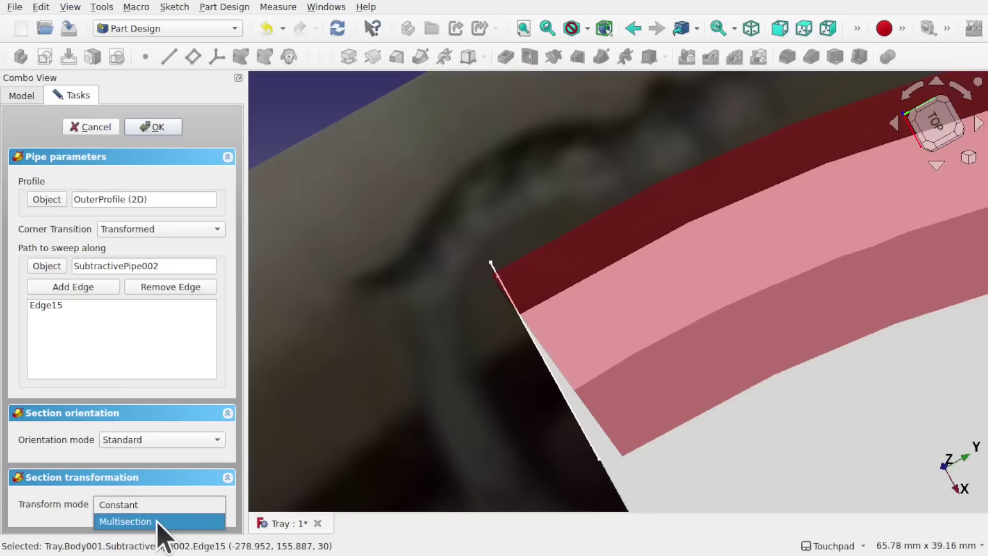
left_click(126, 521)
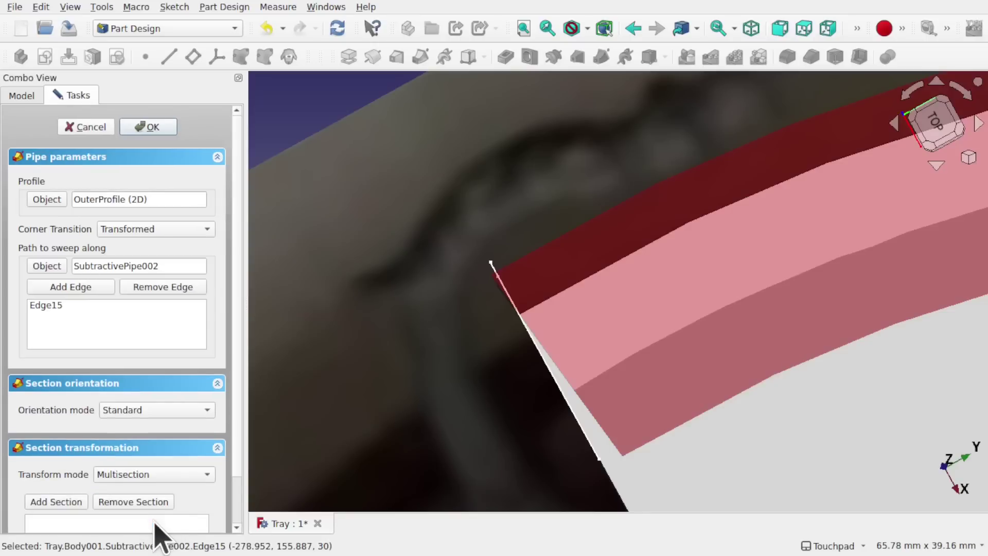
scroll(238, 507, "down", 2)
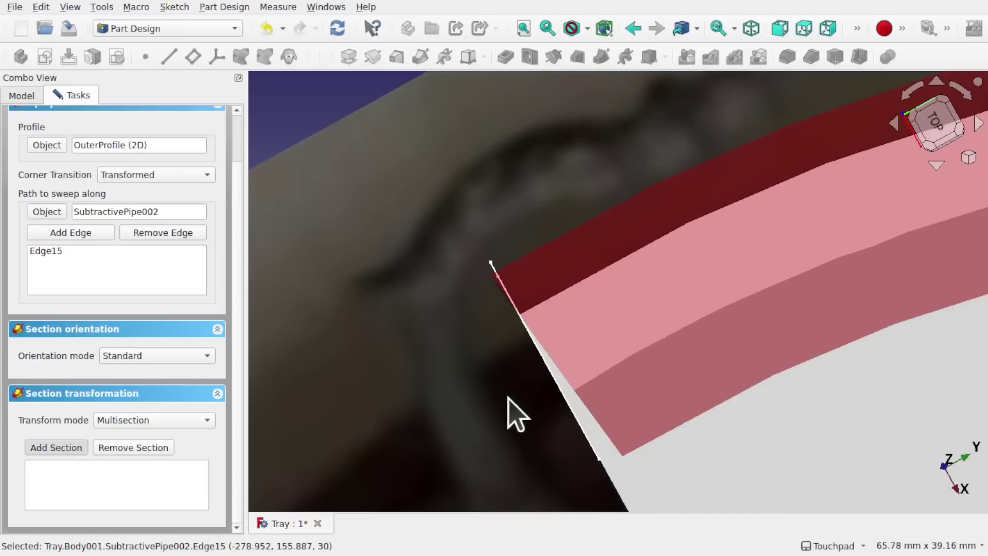
middle_click_drag(509, 397, 606, 344, "alt")
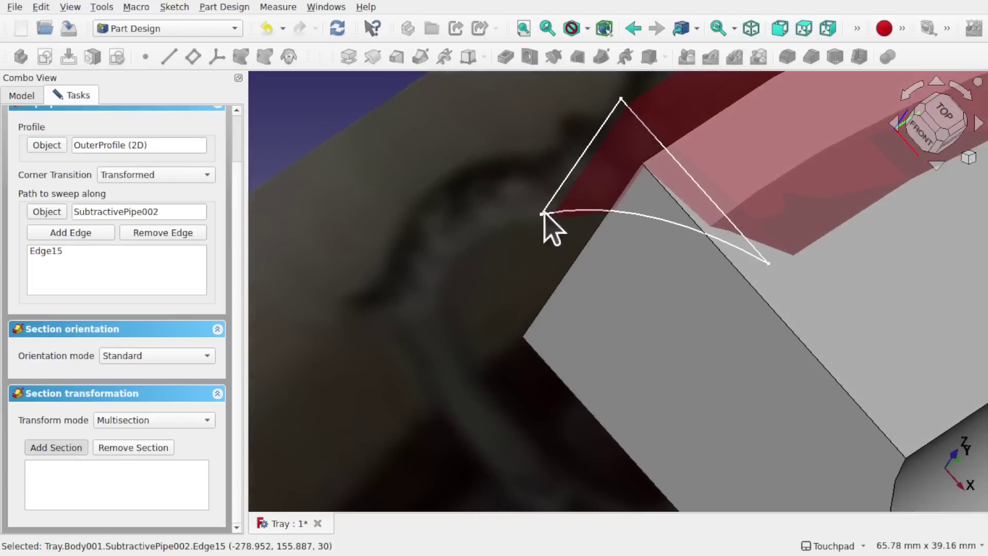
left_click(575, 166)
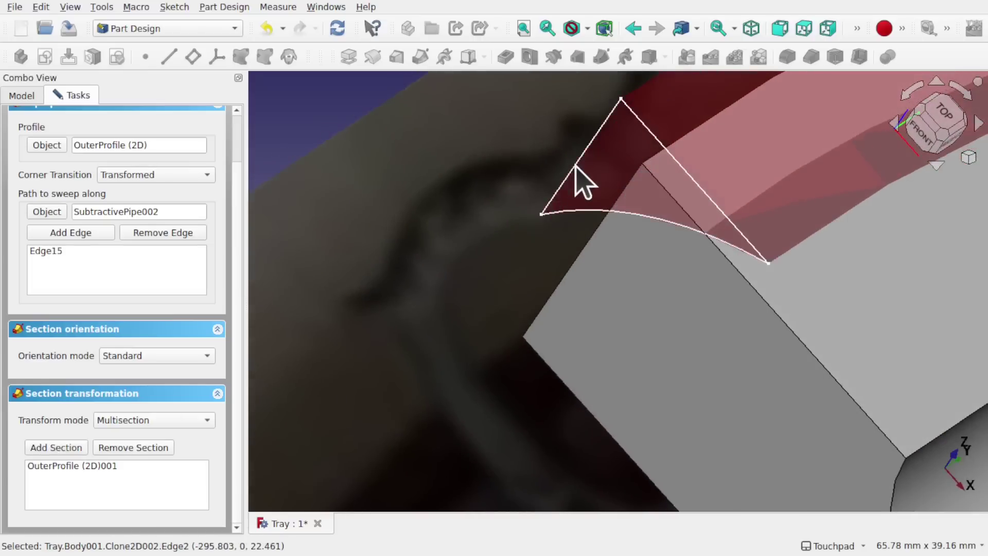
Step: Check the multisection preview along the outer edge and accept the subtractive pipe
middle_click_drag(811, 205, 823, 243, "alt")
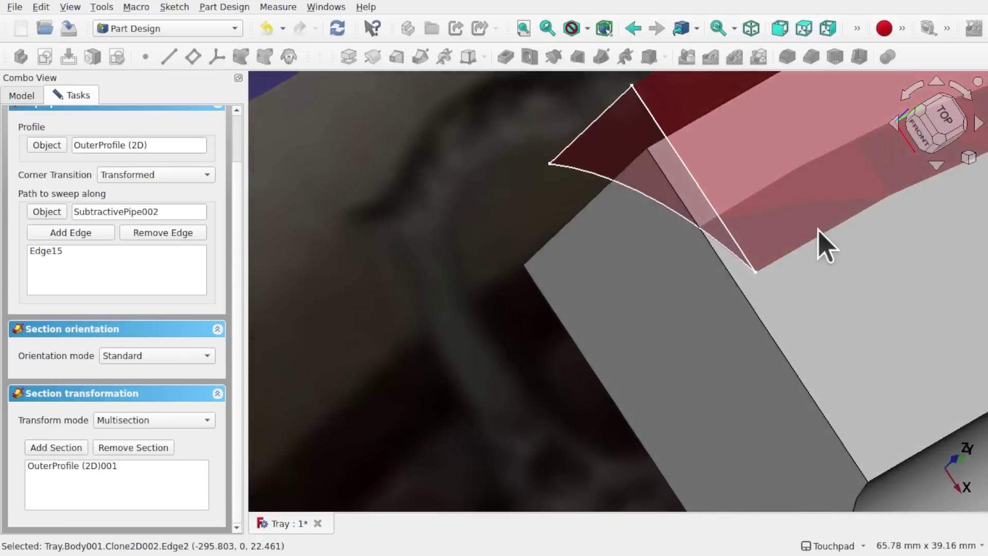
scroll(658, 172, "down", 5)
middle_click_drag(662, 187, 417, 259, "shift")
scroll(242, 151, "up", 2)
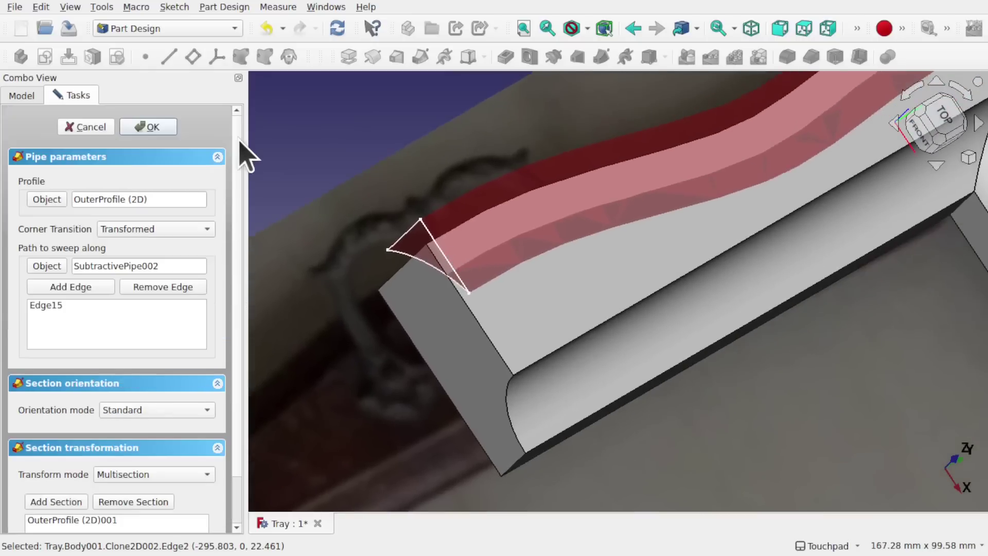
left_click(156, 130)
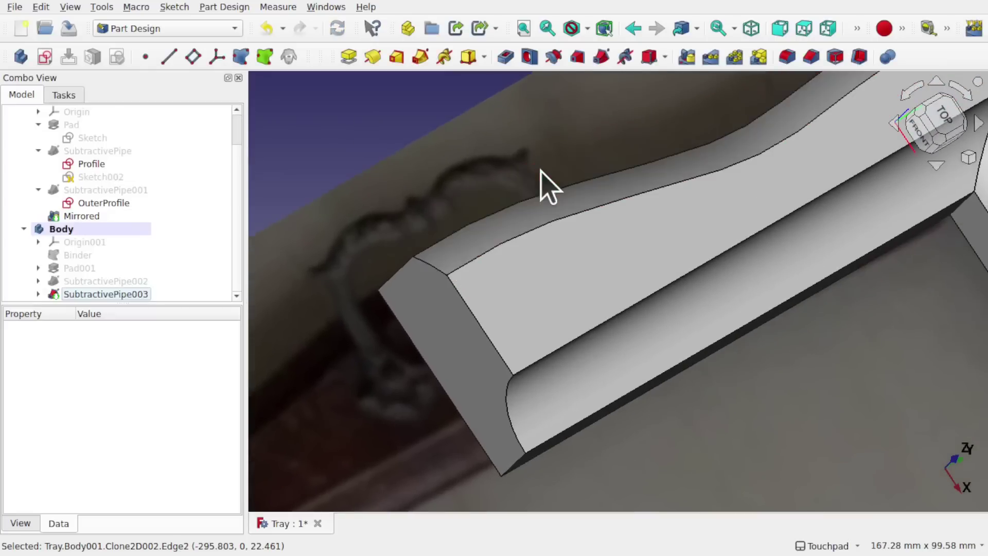
Step: Inspect the outer edge cut along the second body from the straight end to the mitred corner
middle_click_drag(489, 249, 521, 294, "alt")
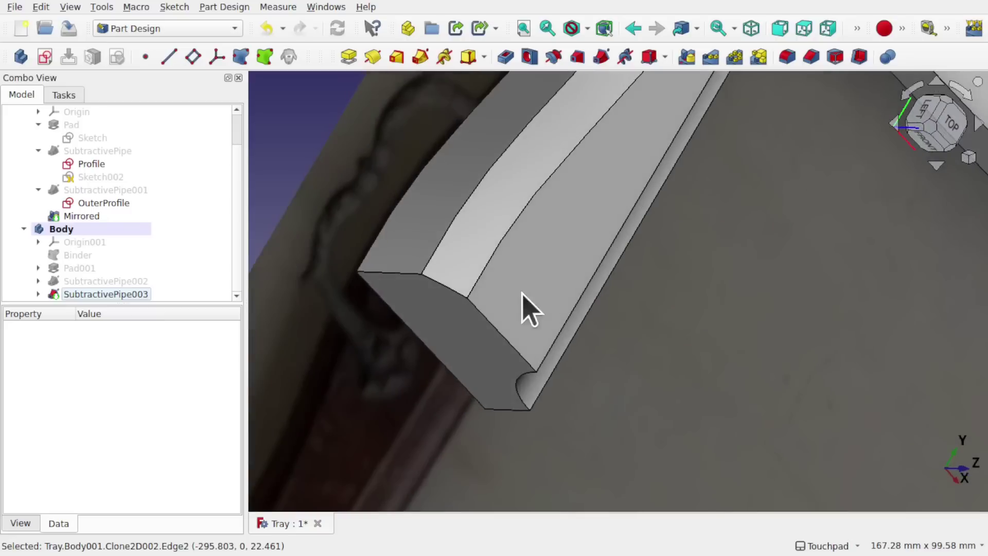
middle_click_drag(566, 205, 444, 388, "shift")
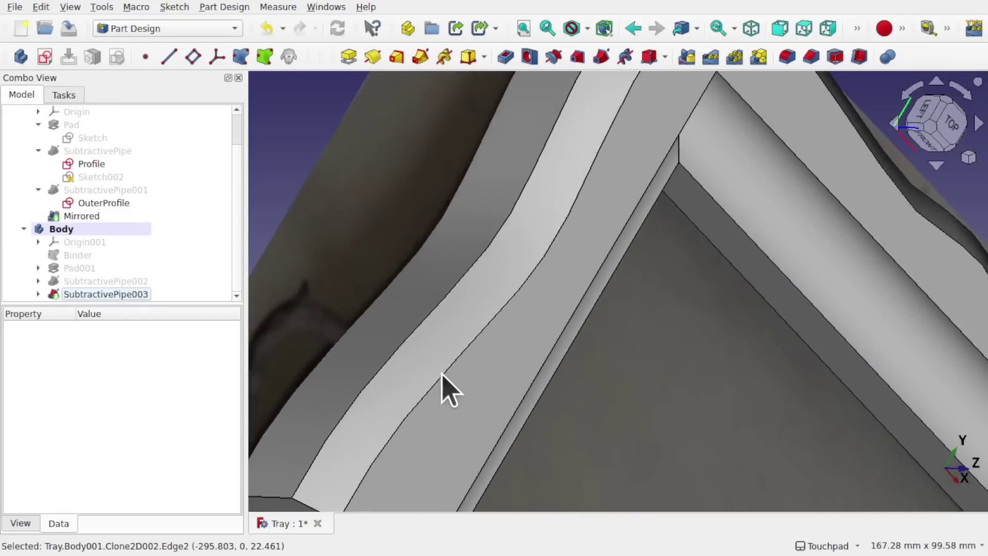
middle_click_drag(584, 261, 508, 396, "shift")
scroll(508, 396, "down", 5)
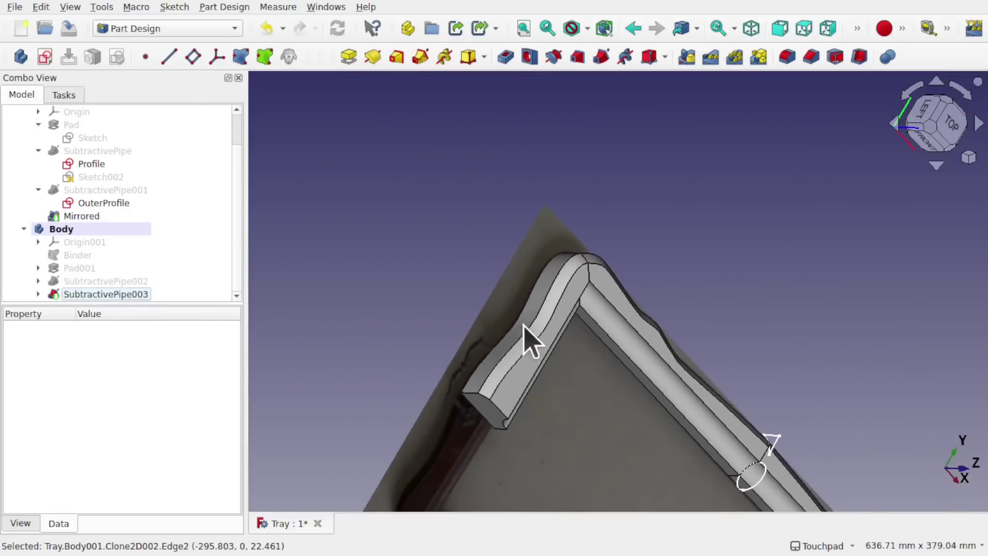
middle_click_drag(529, 337, 540, 185, "alt")
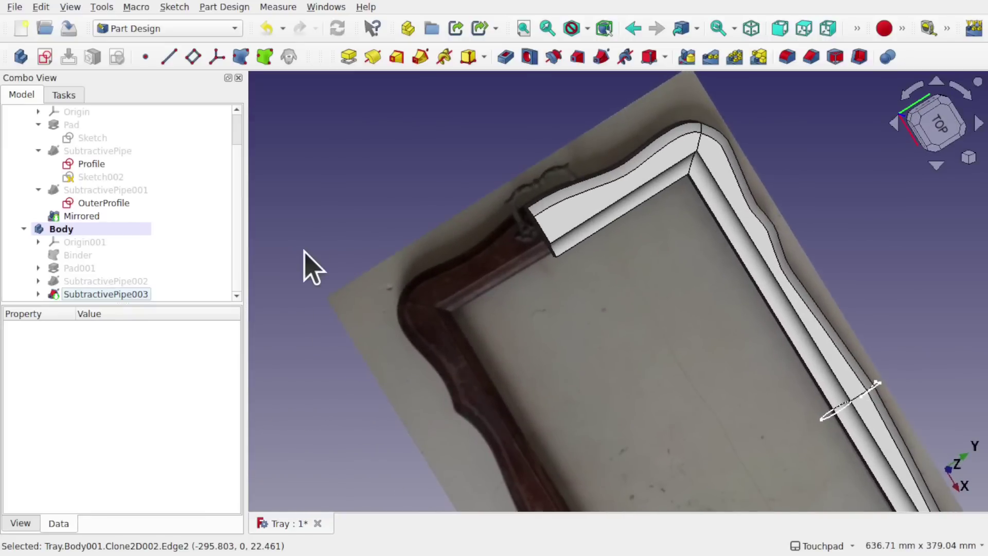
Step: Start a mirrored feature from Pad001, SubtractivePipe002 and SubtractivePipe003 of the second body
left_click(89, 272)
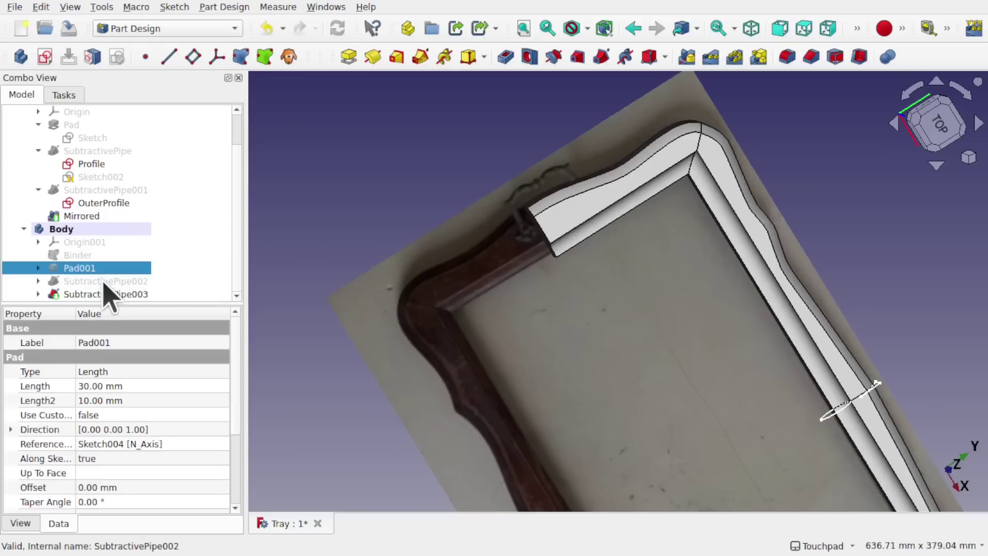
left_click(103, 281, "ctrl")
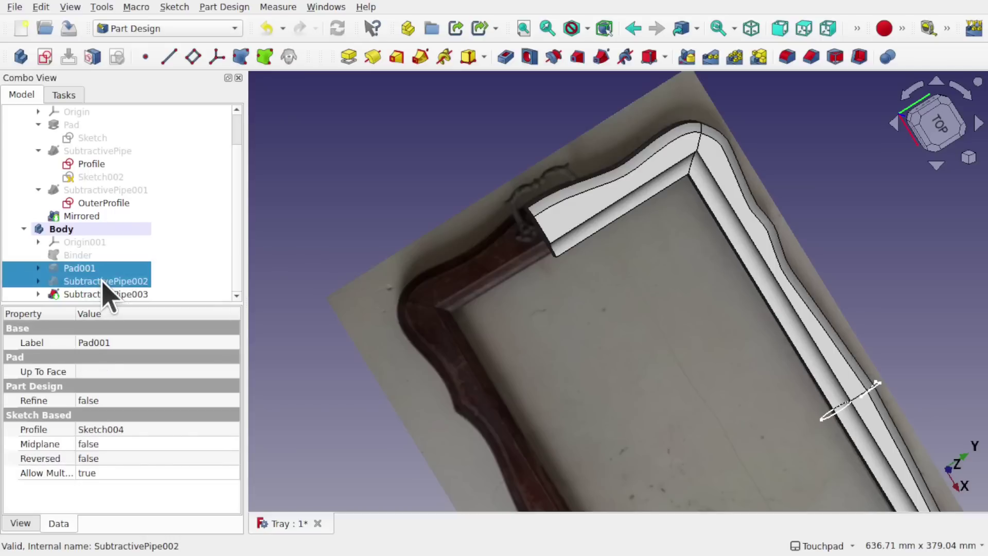
left_click(131, 295, "ctrl")
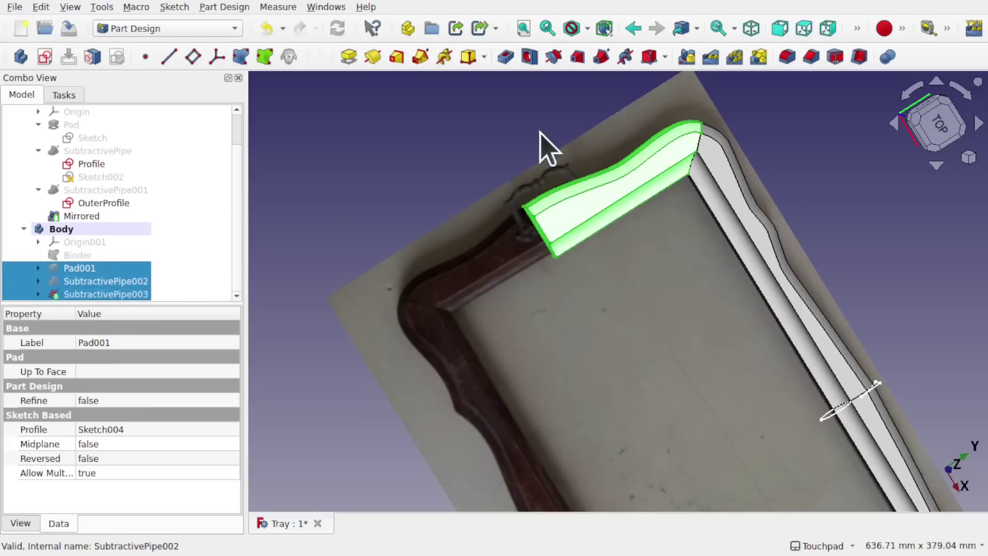
left_click(225, 7)
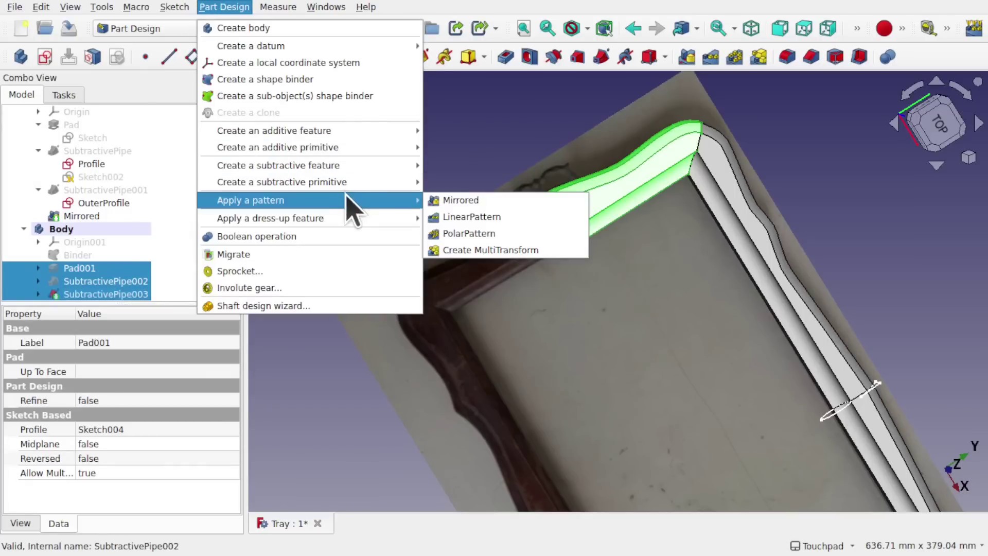
mouse_move(401, 182)
mouse_move(379, 201)
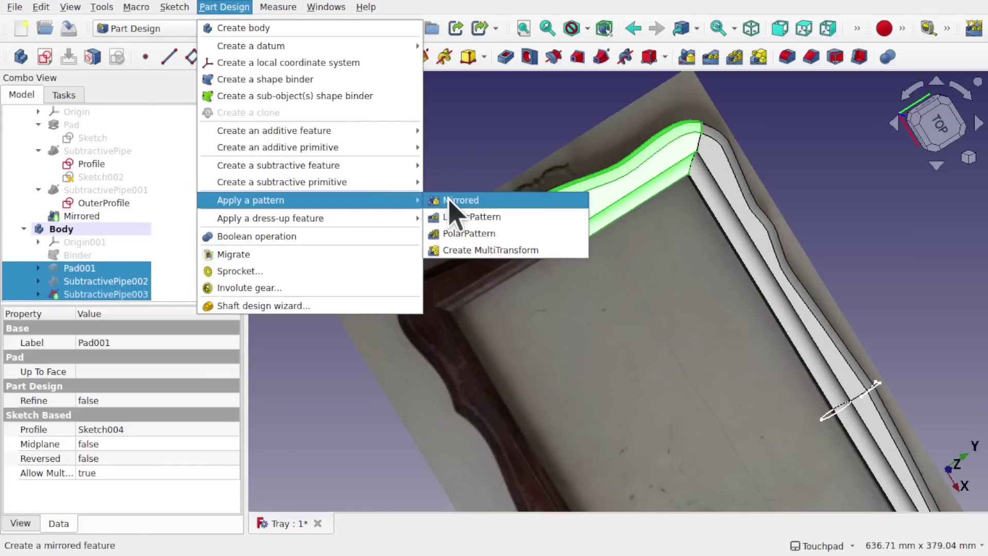
left_click(690, 61)
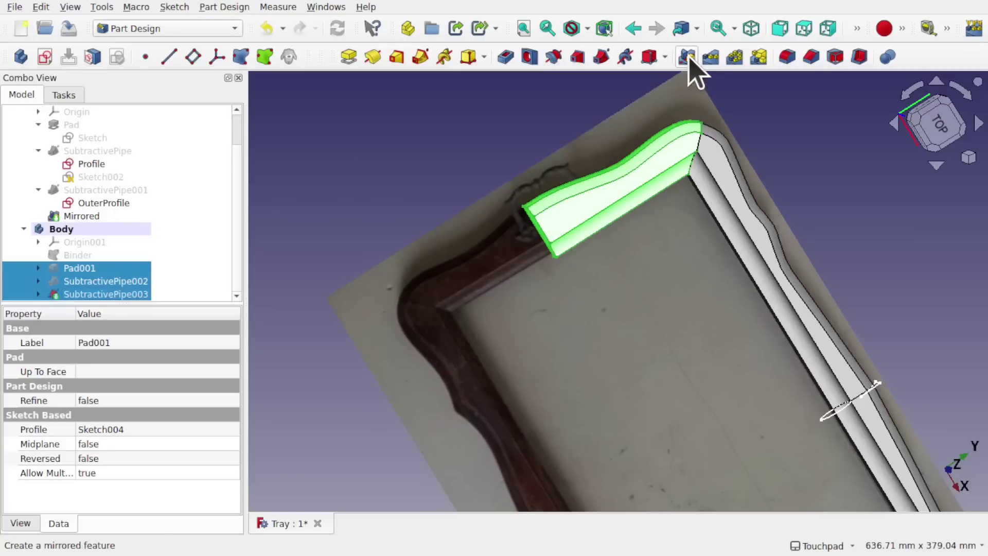
left_click(690, 56)
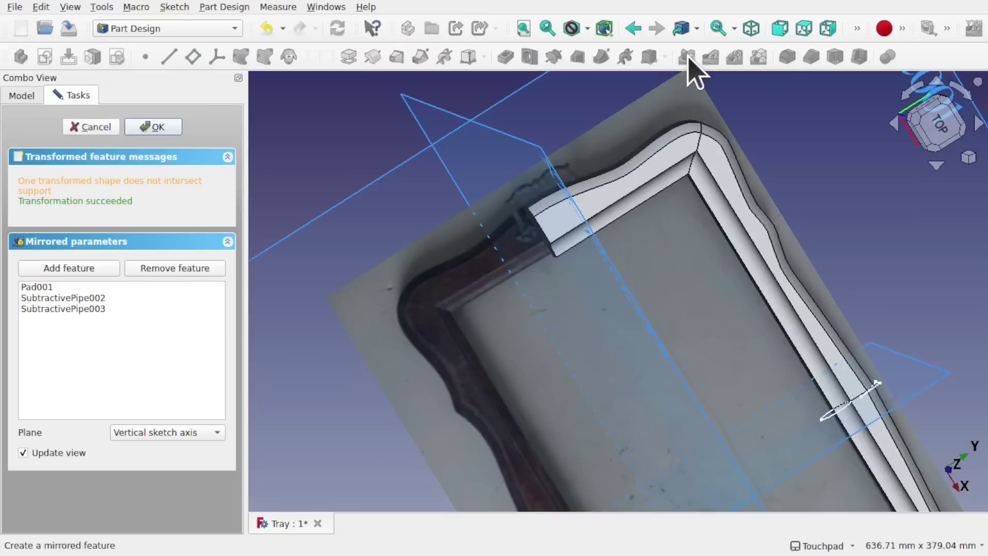
Step: Mirror the features about the Horizontal sketch axis, check the joint between both halves and accept the mirrored feature
left_click(176, 433)
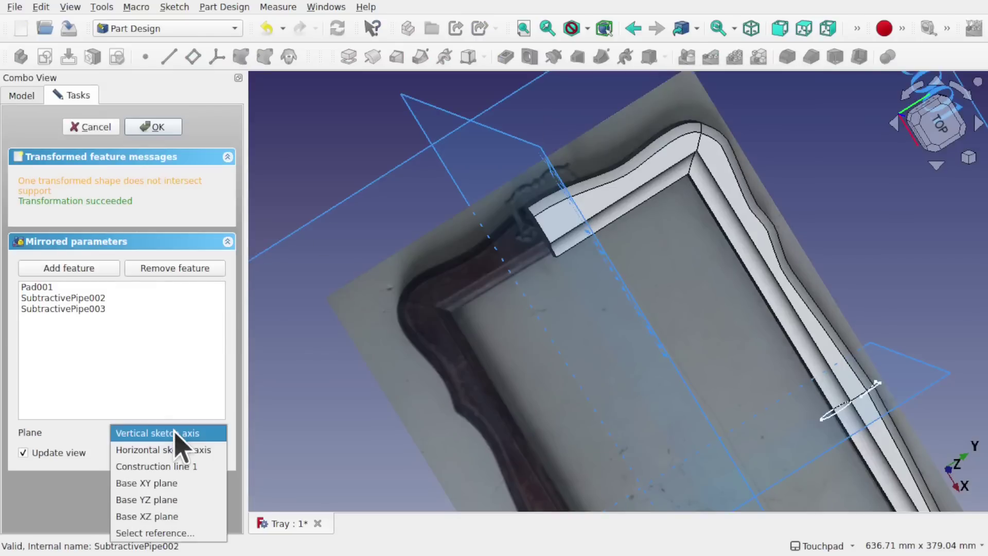
key("Escape")
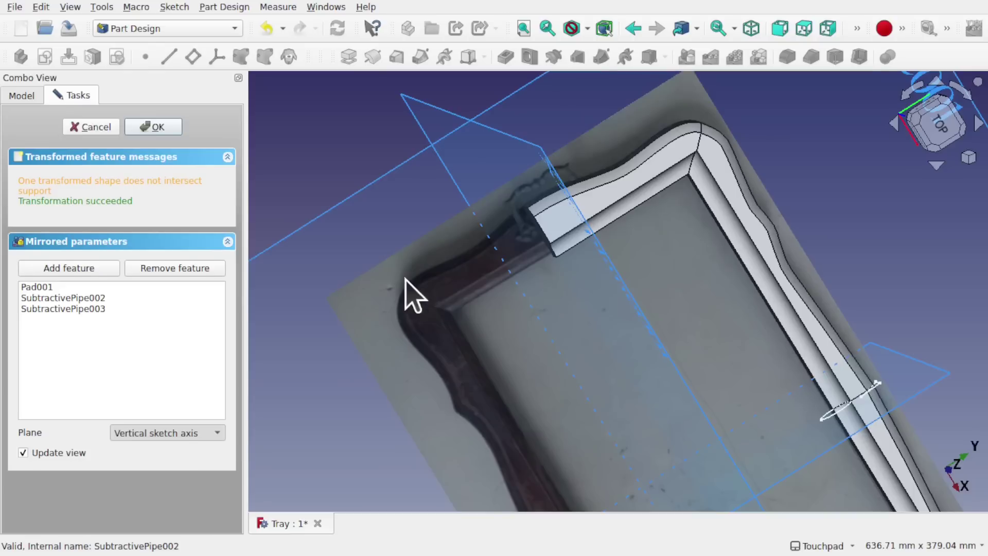
key("Down")
middle_click_drag(520, 229, 603, 278)
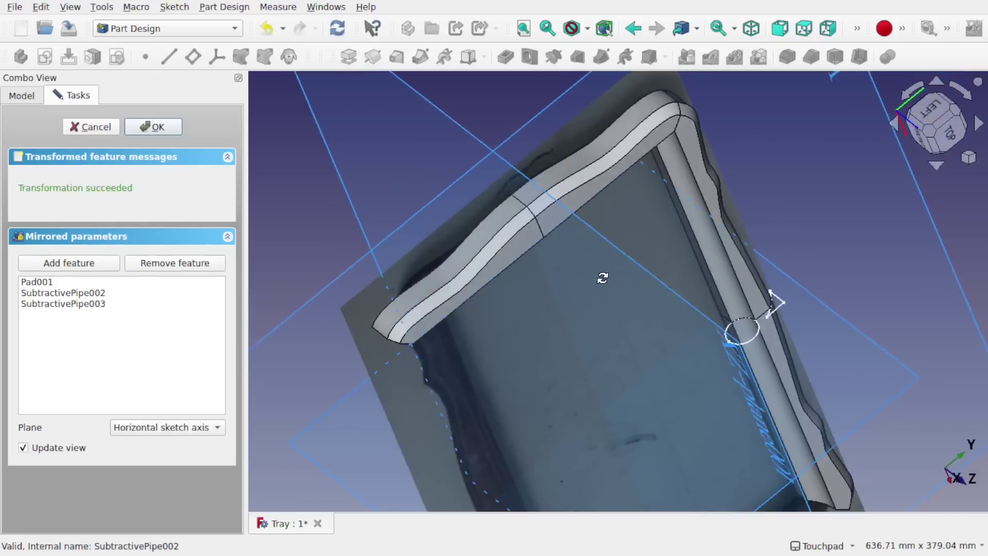
scroll(521, 207, "up", 3)
mouse_move(551, 205)
middle_mouse_down()
mouse_move(443, 220)
mouse_move(410, 200)
mouse_move(451, 236)
mouse_move(537, 211)
middle_mouse_up()
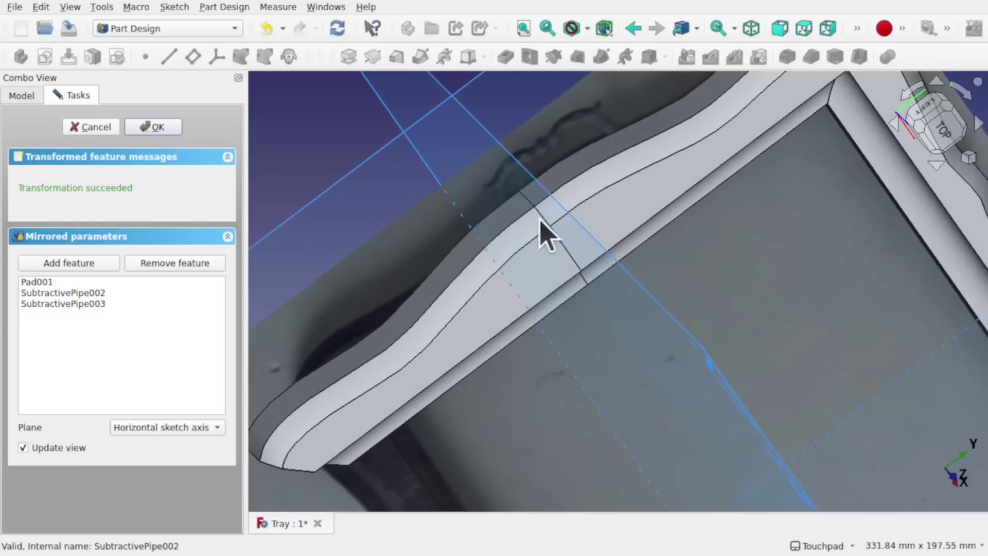
scroll(552, 216, "up", 3)
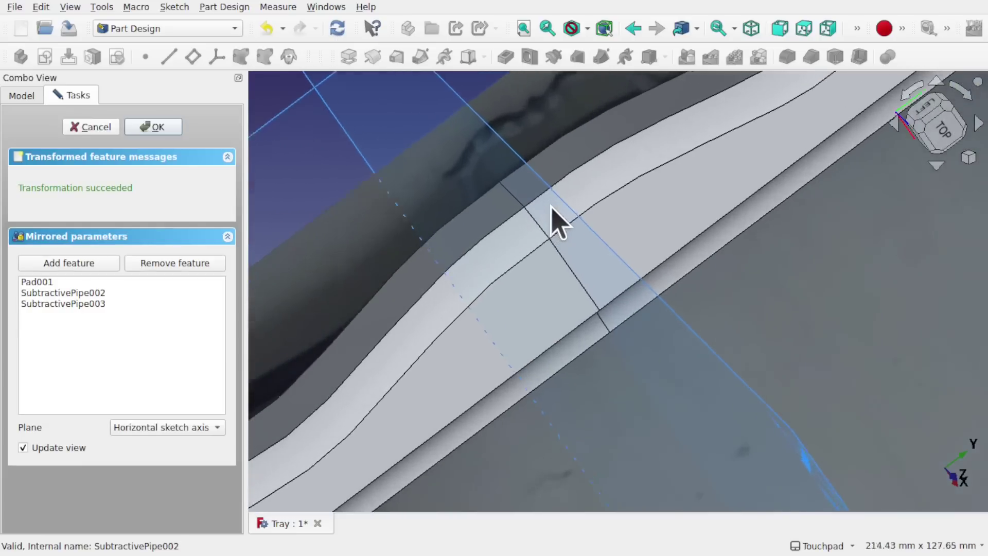
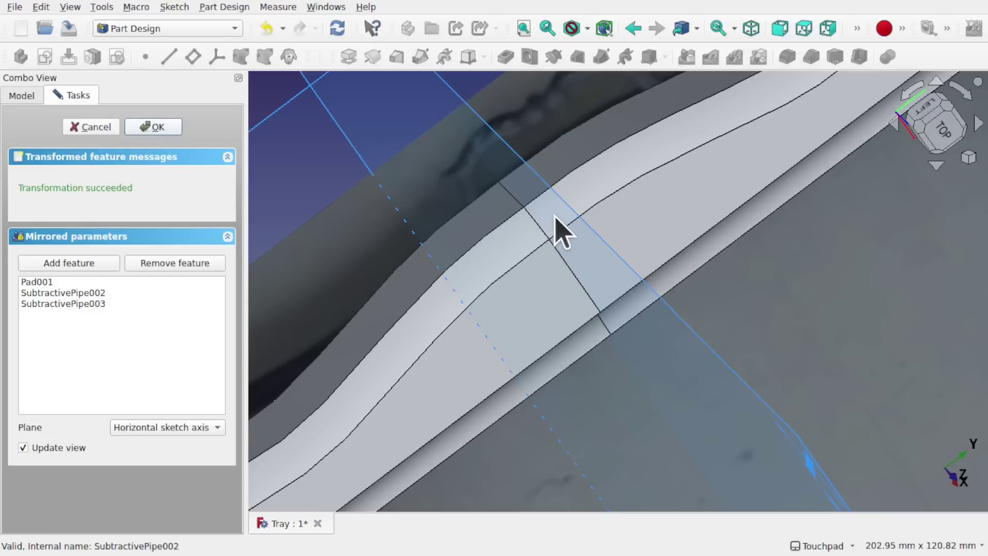
key("Return")
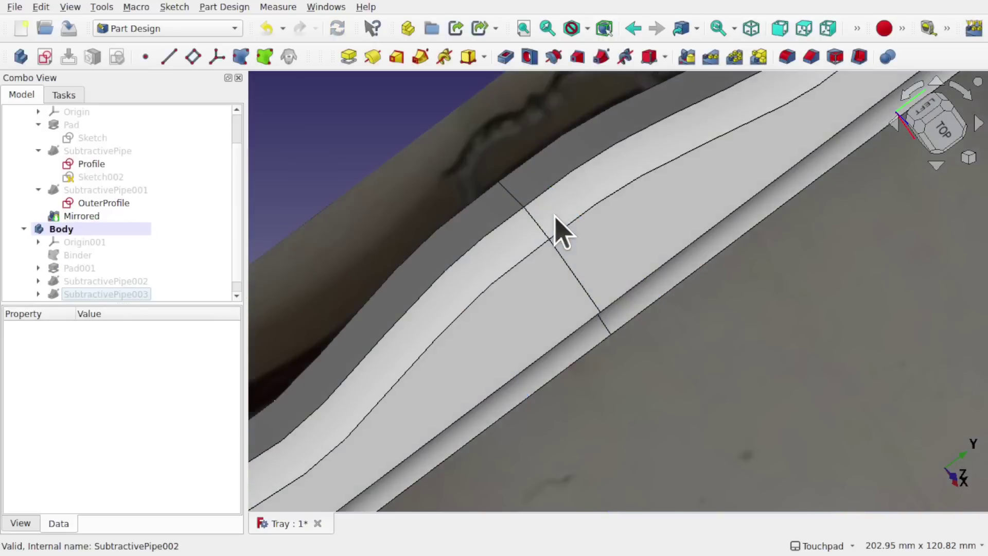
Step: Open Sketch004 under Pad001 for editing and delete the block constraint on its outer B-spline
left_click(38, 268)
left_click(100, 281)
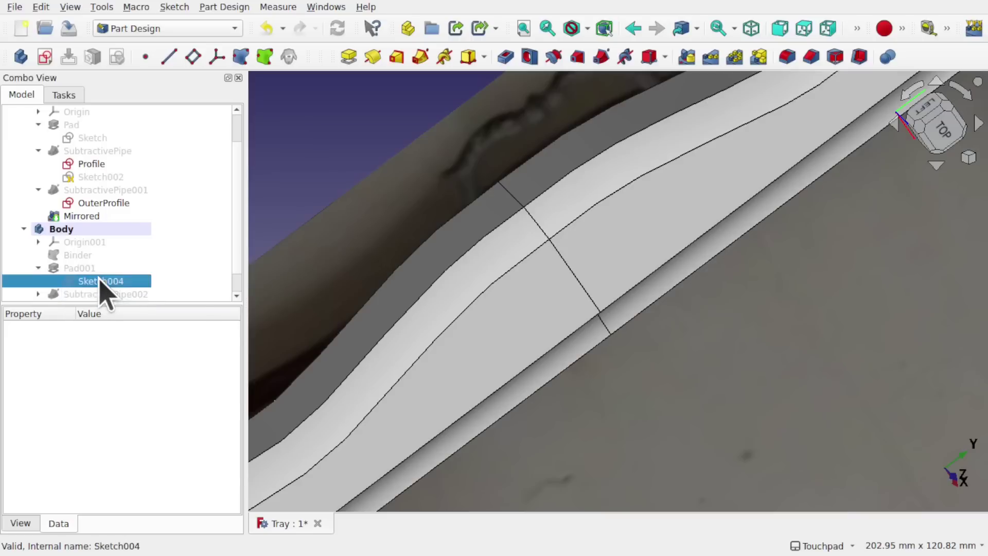
double_click(121, 286)
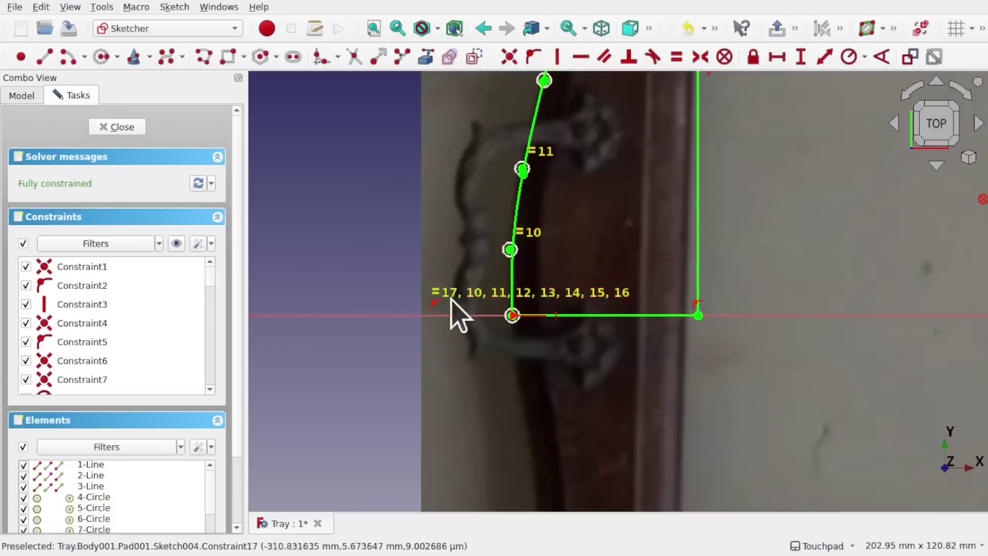
scroll(509, 304, "up", 2)
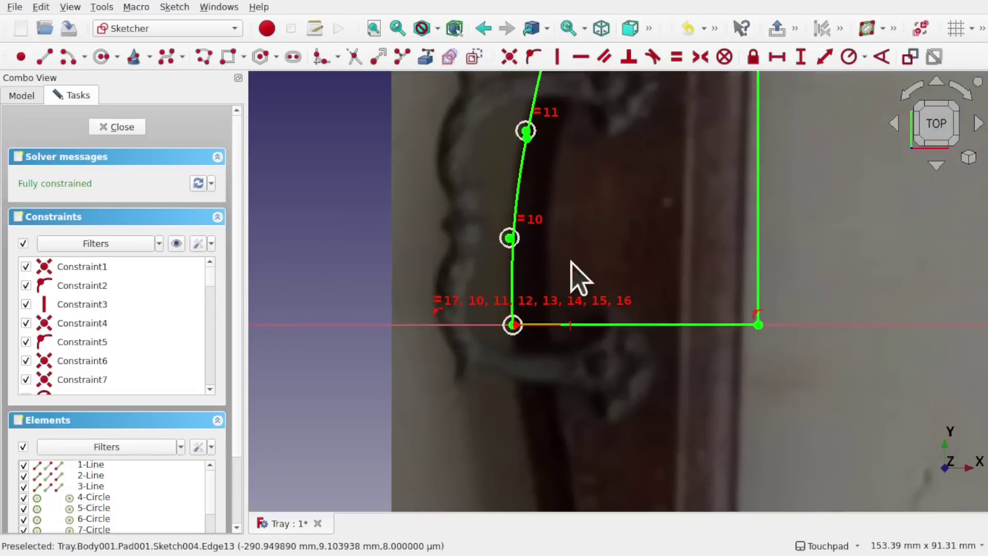
scroll(636, 291, "down", 5)
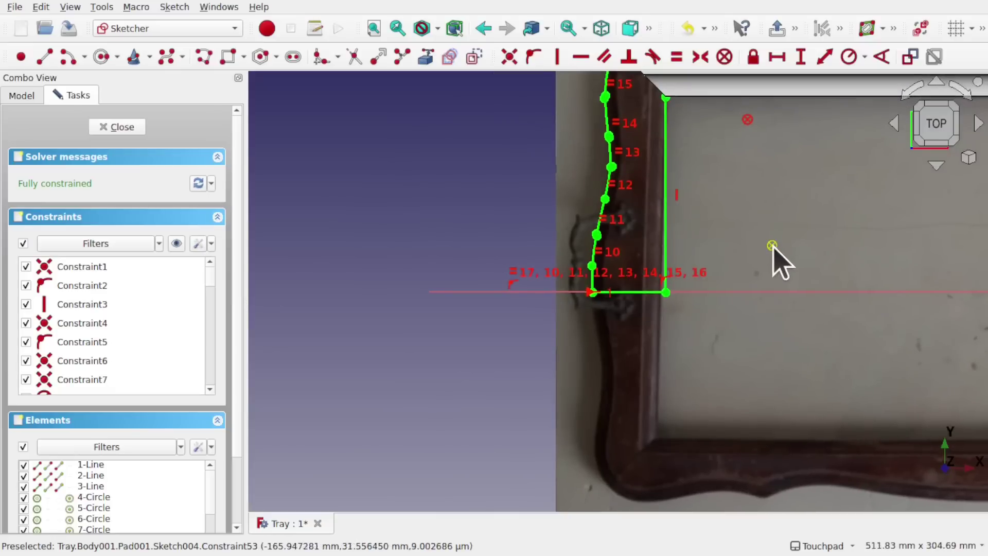
left_click(772, 245)
key("Delete")
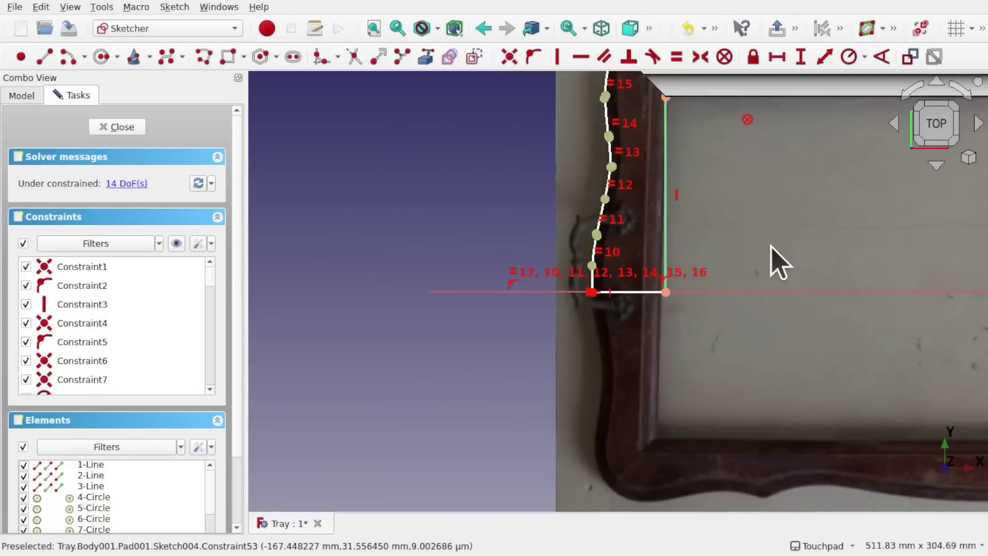
Step: Move the outer spline's second control point slightly closer to its end on the horizontal axis, and close the sketch
scroll(585, 282, "up", 5)
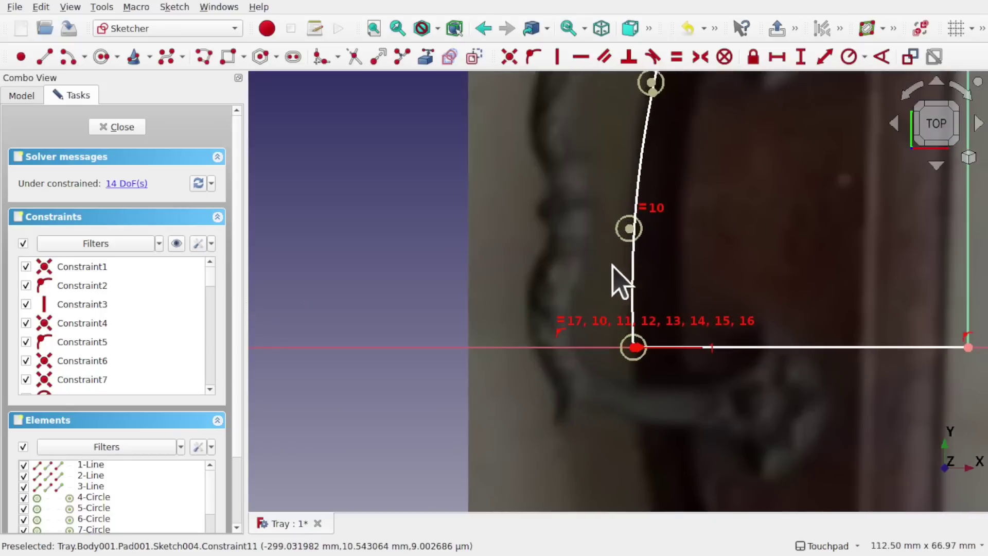
left_click_drag(629, 229, 630, 240)
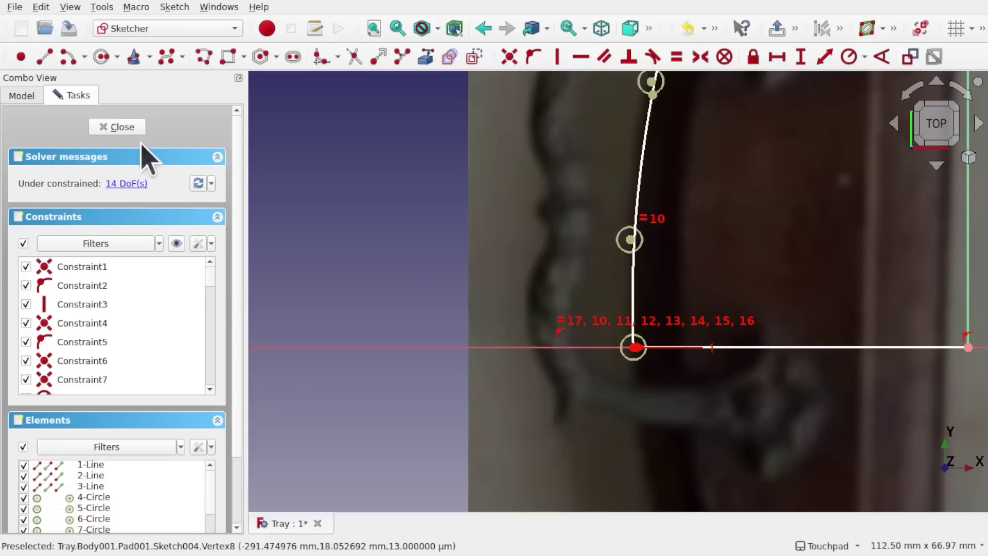
left_click(117, 127)
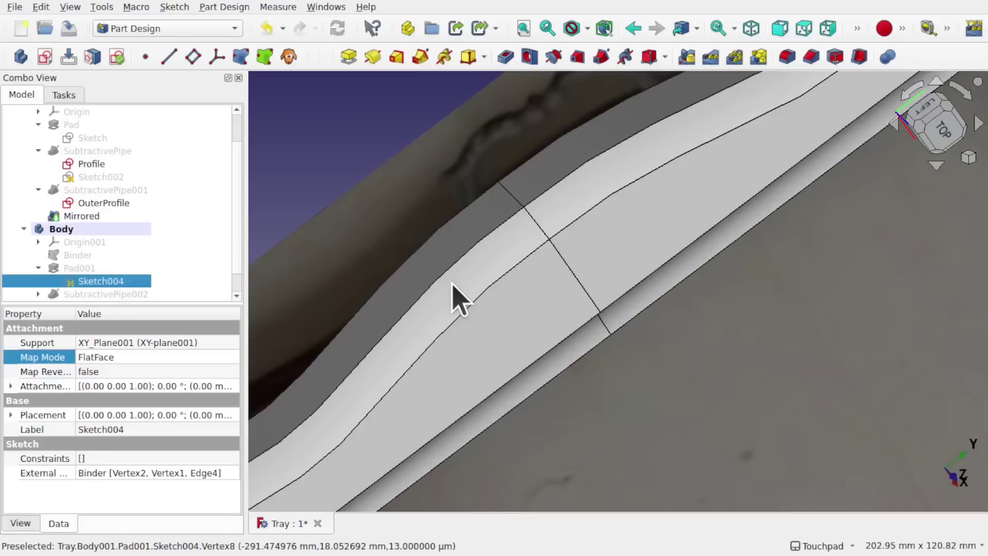
scroll(574, 254, "down", 5)
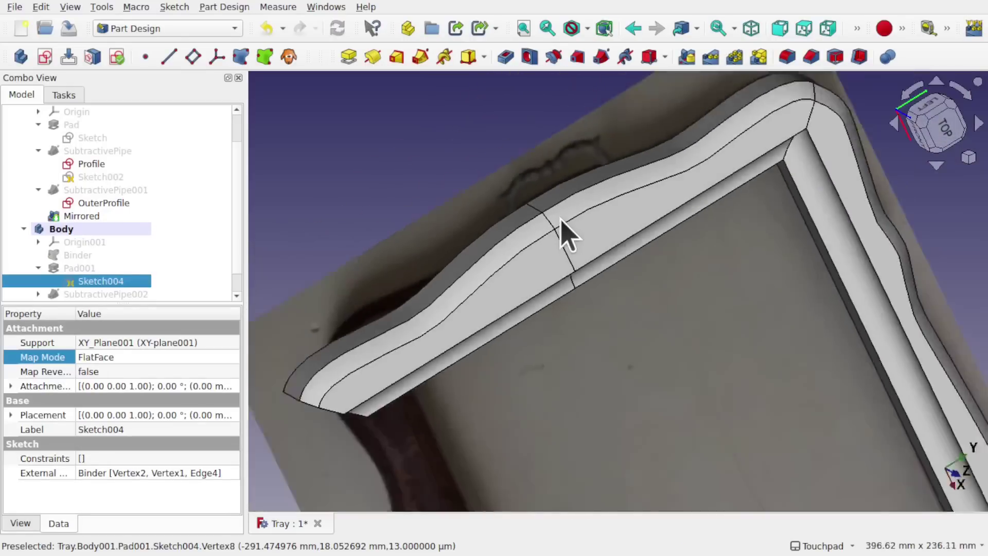
Step: Hide the Profile and OuterProfile sketches of the first body
scroll(566, 234, "down", 5)
left_click_drag(740, 315, 597, 255, "alt")
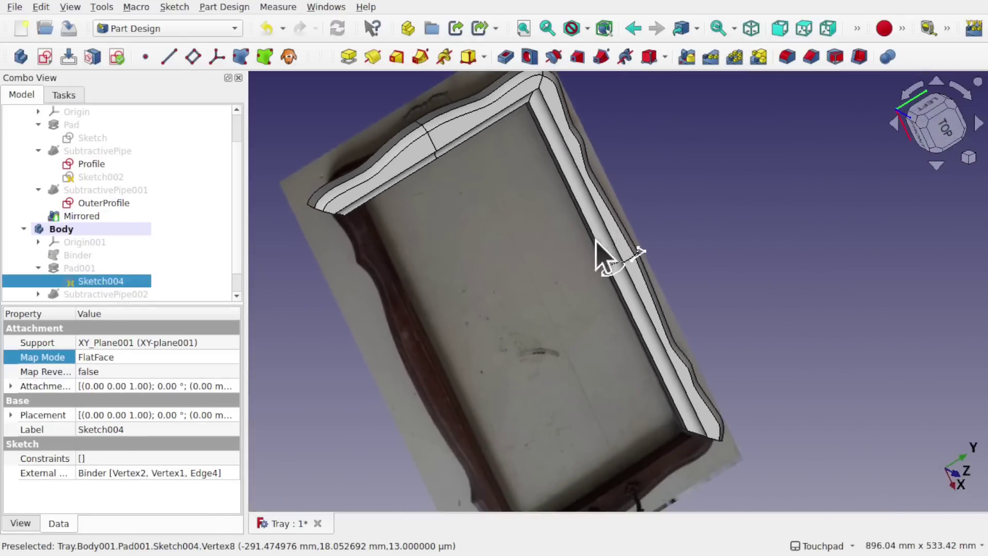
left_click(104, 203)
left_click(86, 164)
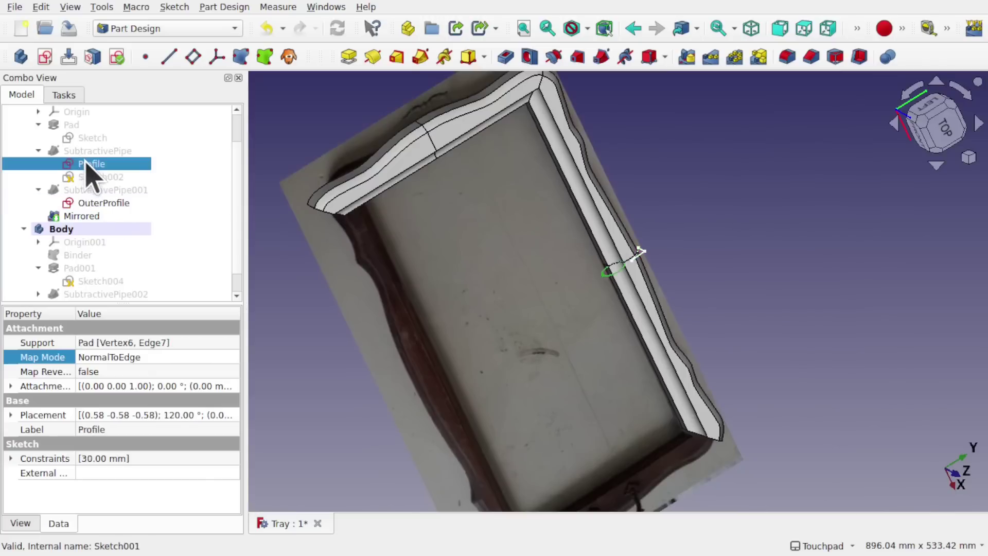
left_click(119, 202)
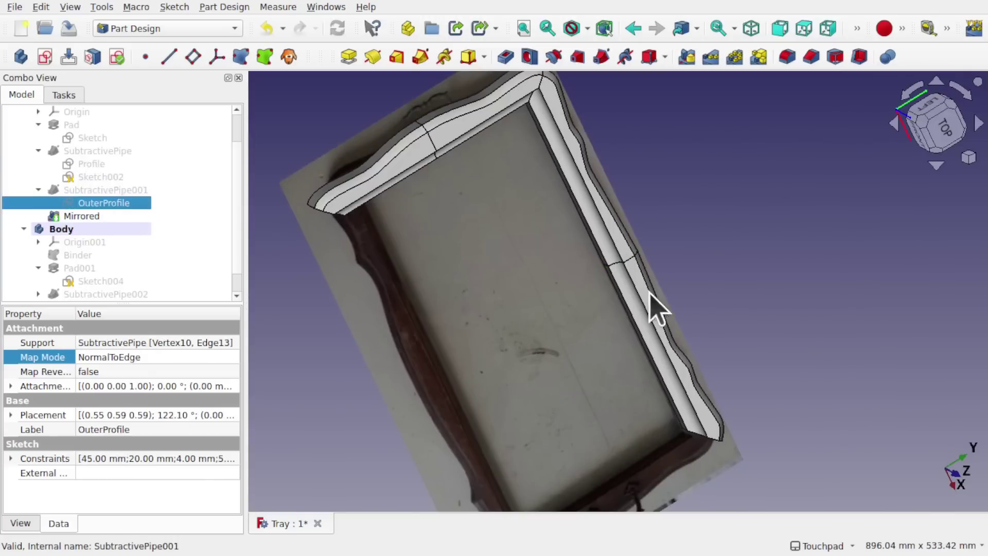
Step: Rename the second body as SideBody
left_click_drag(651, 309, 570, 208, "alt")
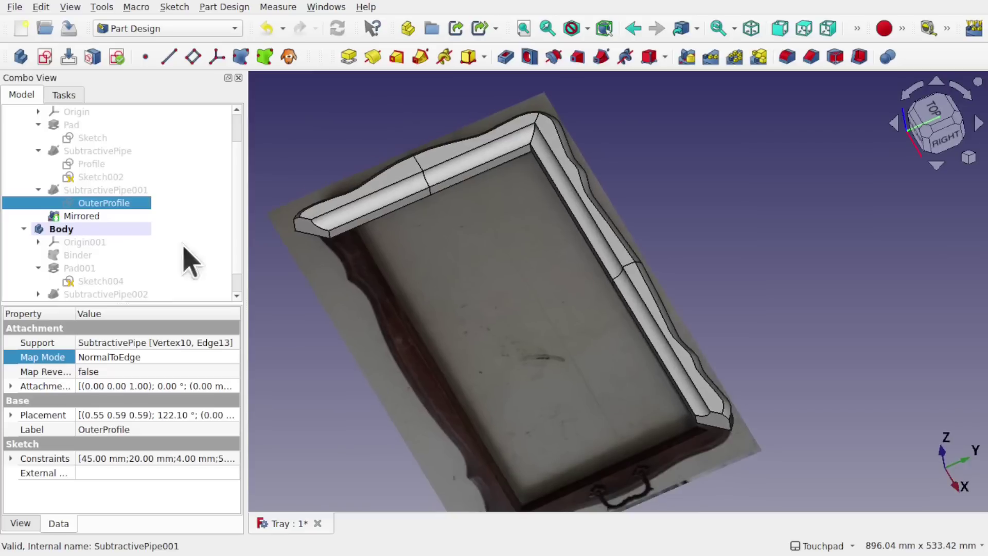
left_click(60, 230)
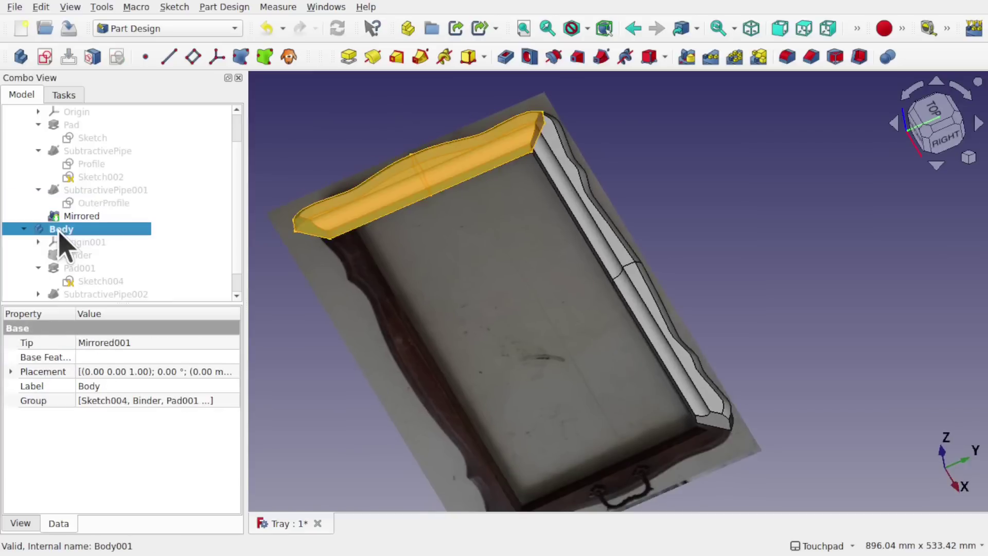
right_click(60, 239)
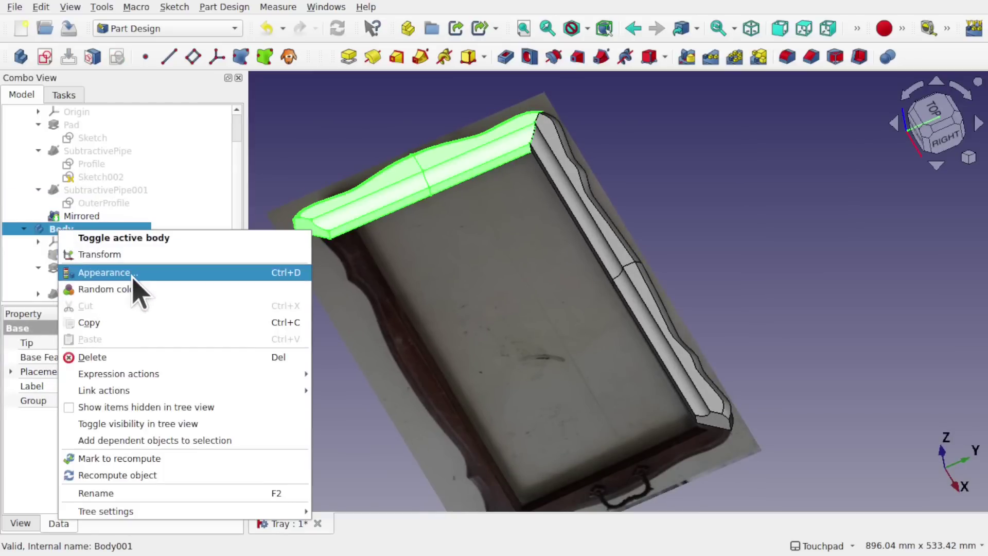
left_click(129, 493)
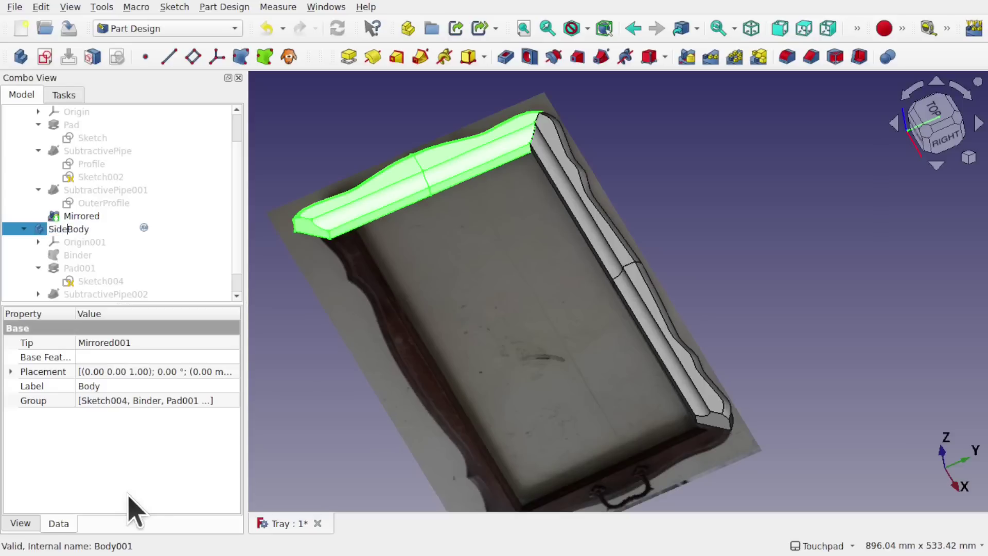
key("Return")
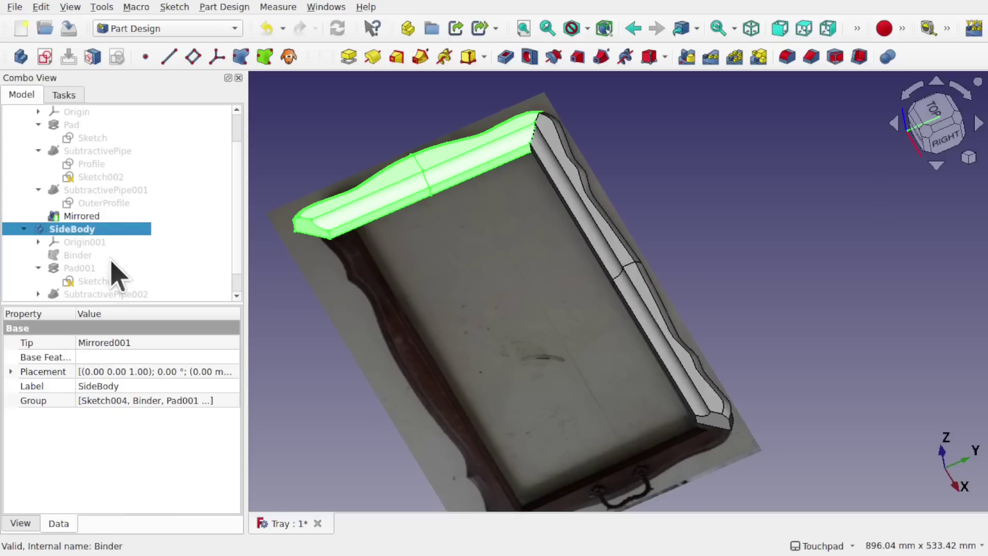
Step: Set Refine to true for the Mirrored feature in TopBody
scroll(114, 275, "up", 1)
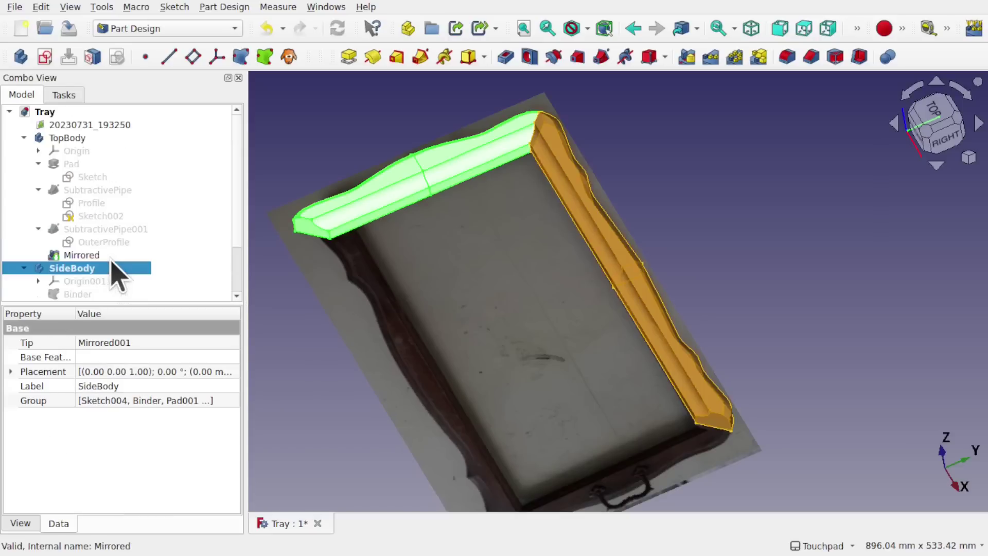
left_click(69, 138)
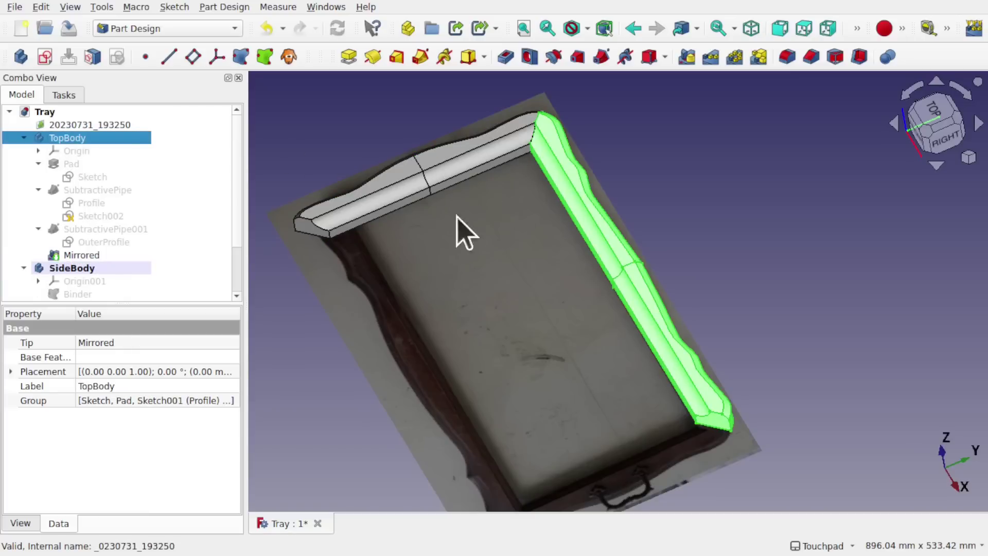
left_click(94, 256)
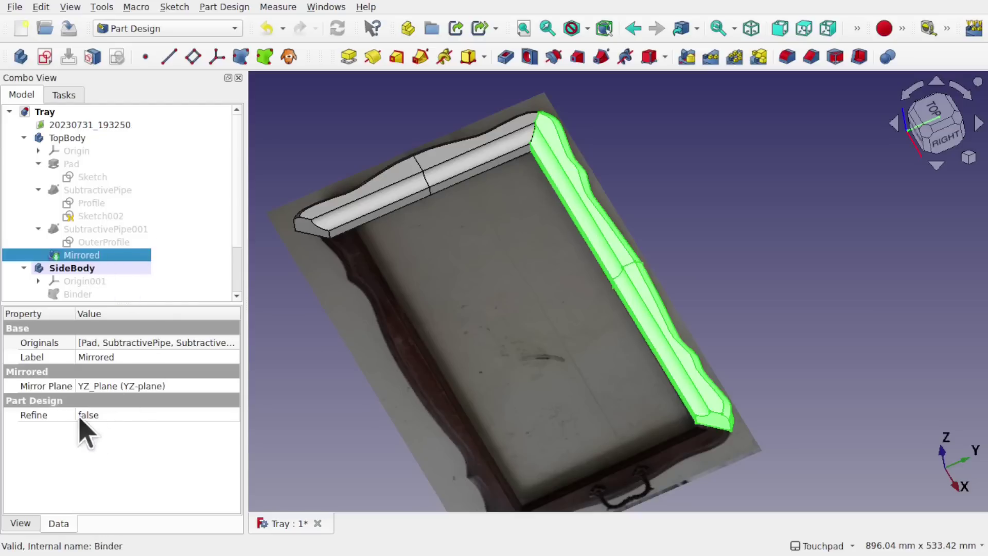
left_click(118, 416)
left_click(119, 415)
left_click(122, 433)
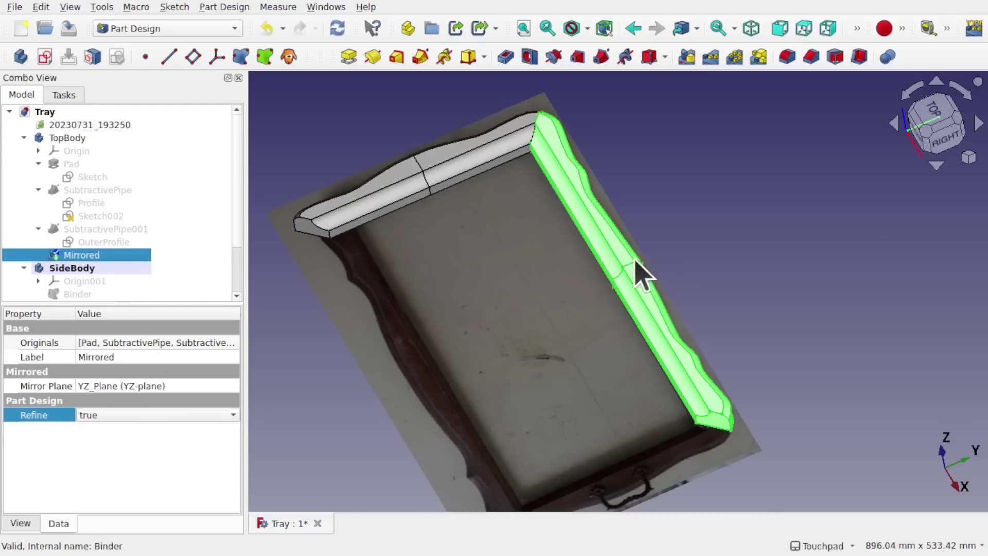
Step: Set Refine to true for the Mirrored001 feature in SideBody
left_click(598, 286)
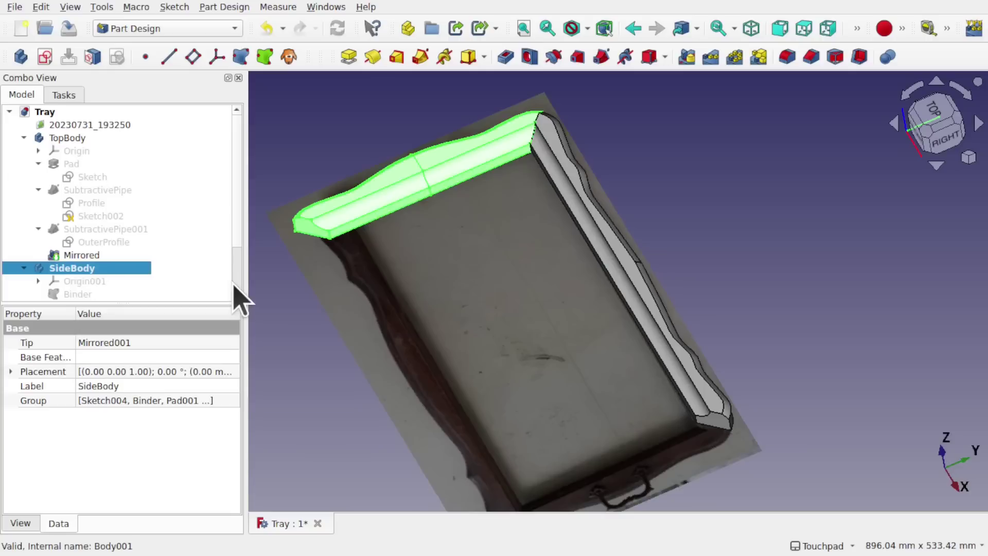
scroll(236, 297, "down", 2)
left_click(110, 295)
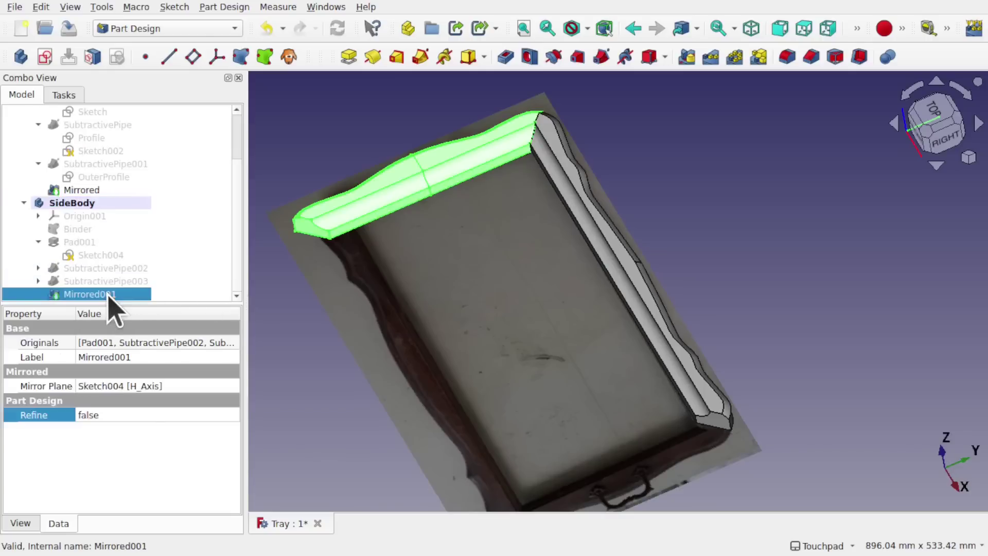
left_click(133, 419)
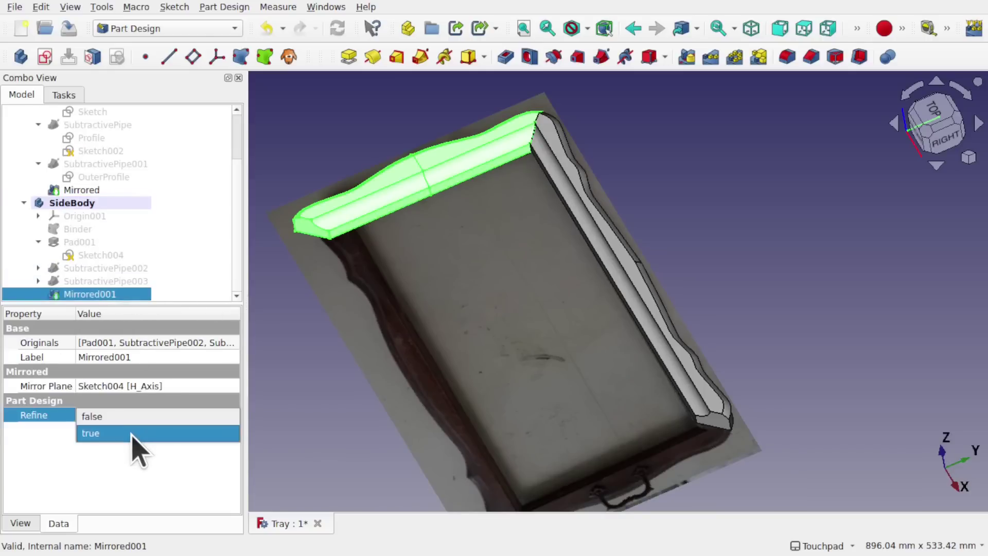
left_click(132, 435)
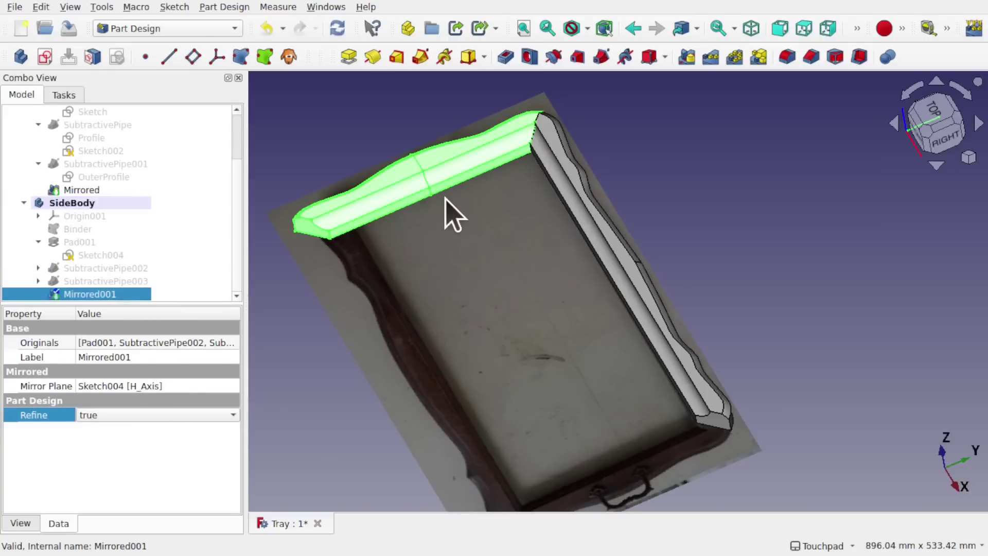
left_click(444, 226)
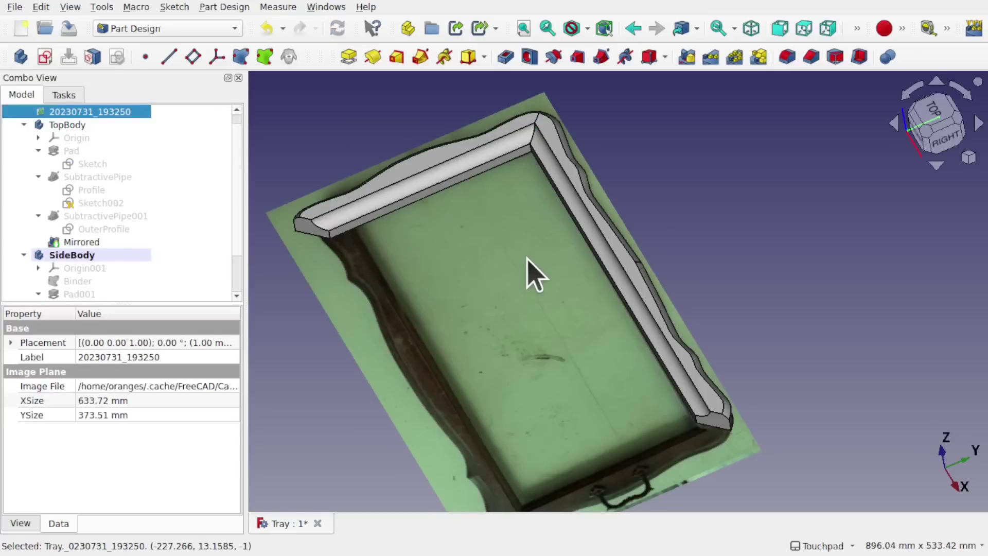
scroll(528, 259, "down", 5)
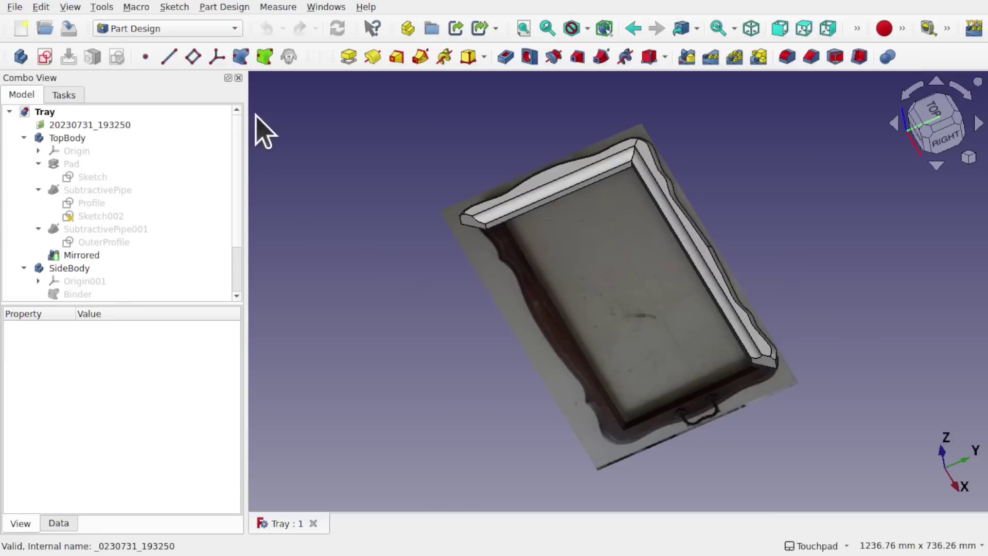
Step: Check the A2plus workbench's installation details in the Addon Manager
left_click(102, 7)
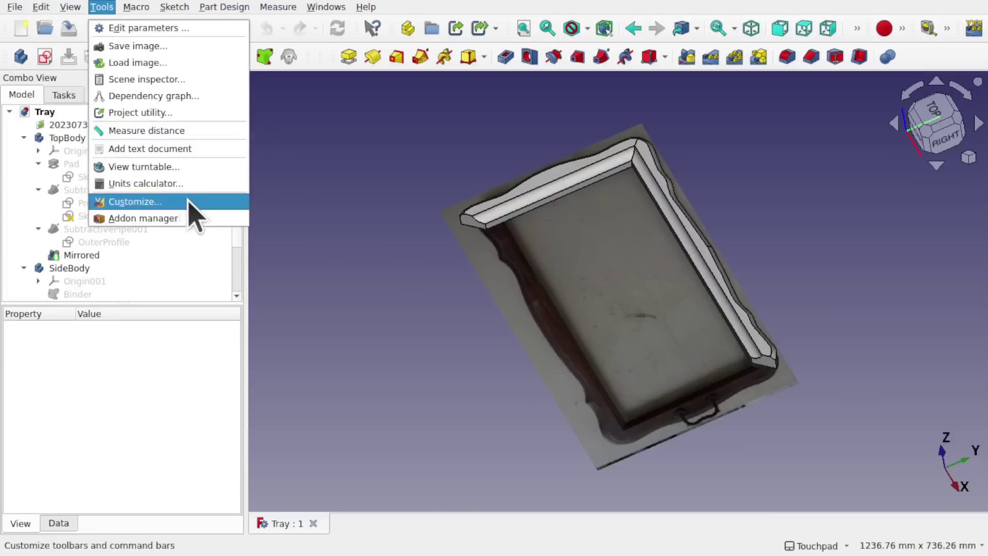
left_click(200, 217)
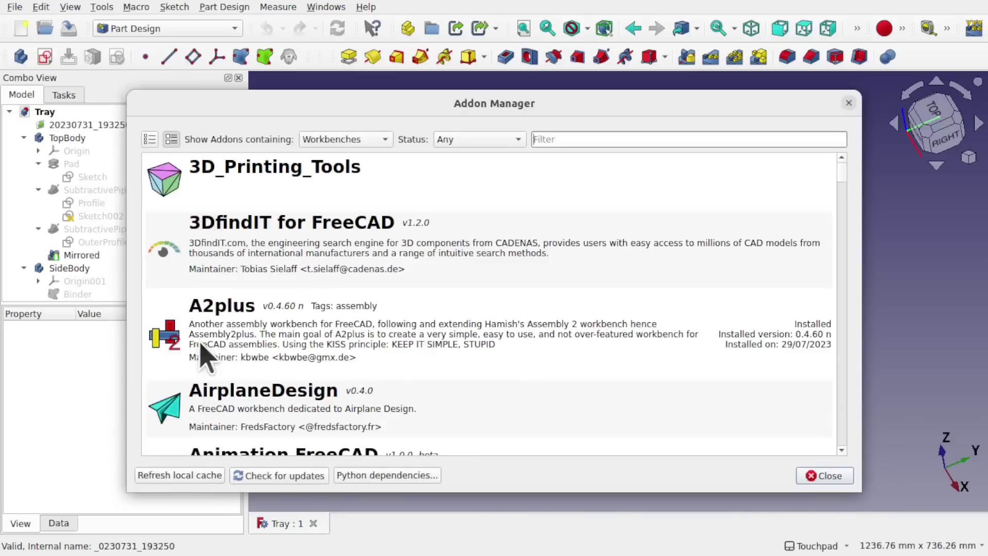
left_click(460, 346)
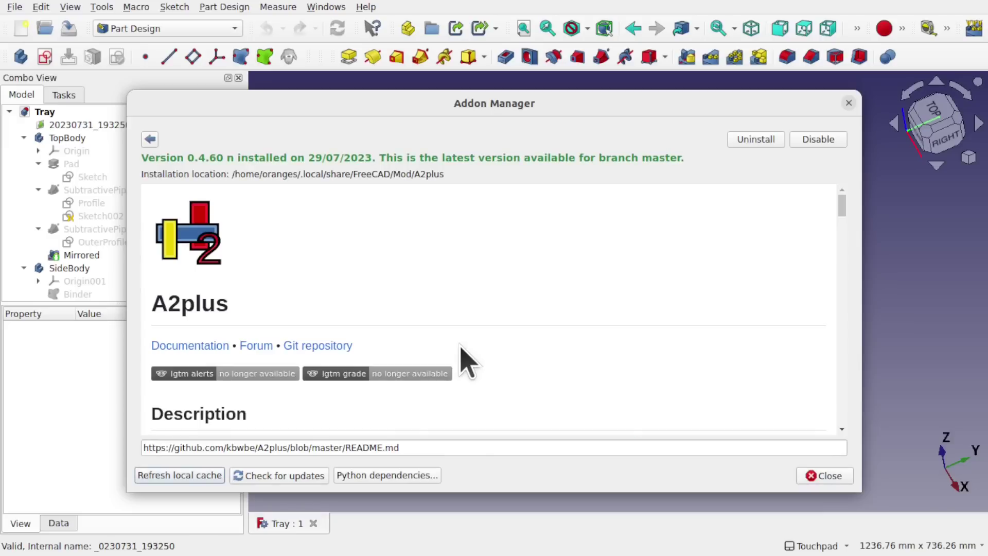
left_click(848, 103)
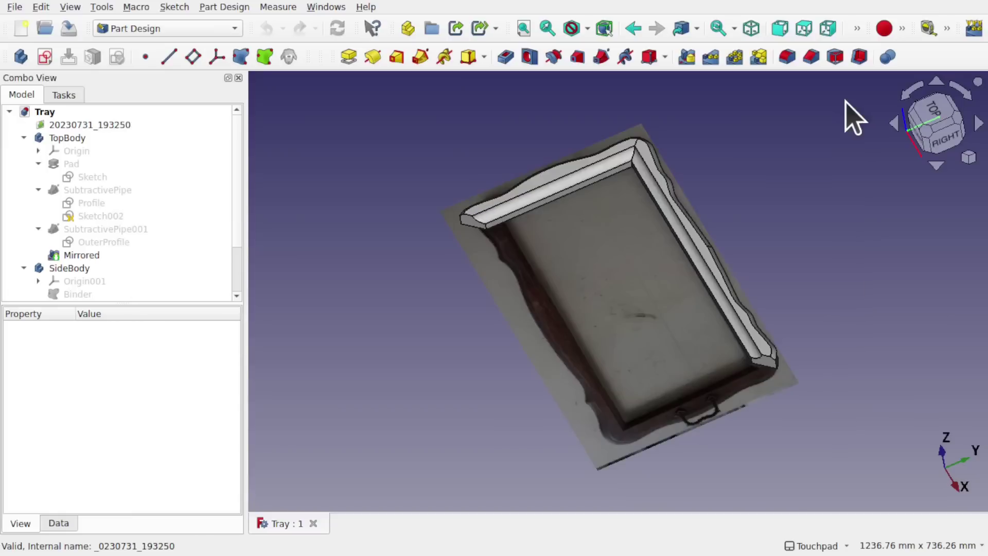
Step: Switch to the A2plus workbench and create a new empty document
left_click(157, 31)
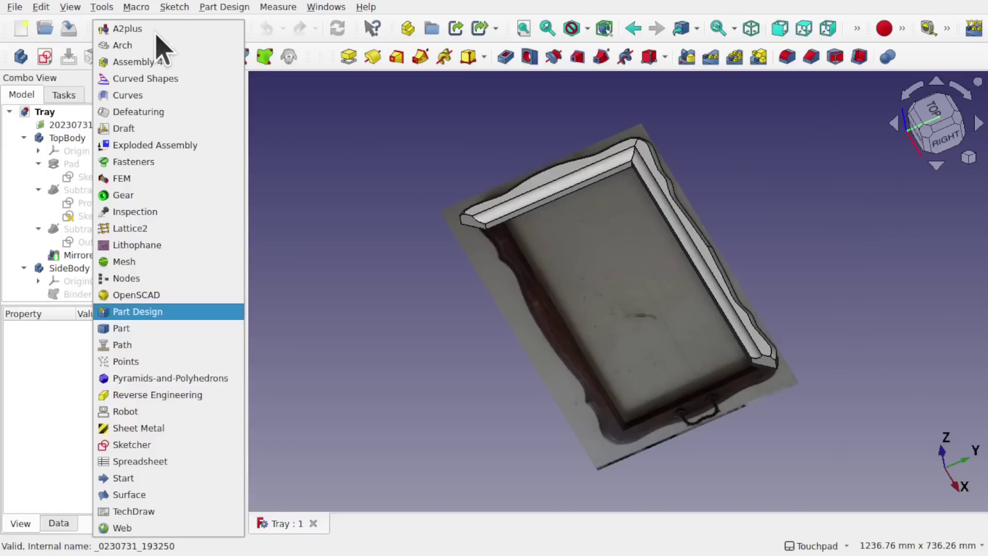
left_click(127, 29)
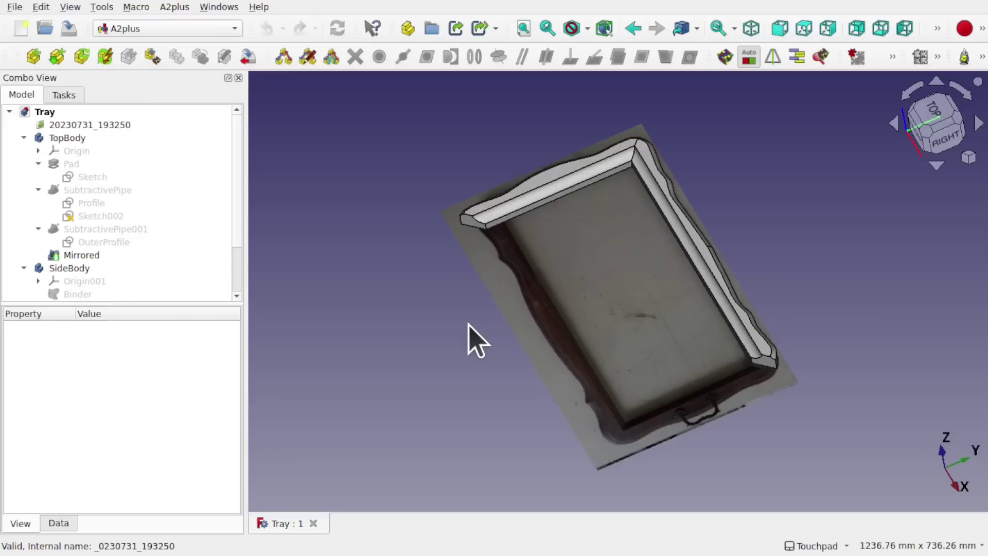
left_click(19, 30)
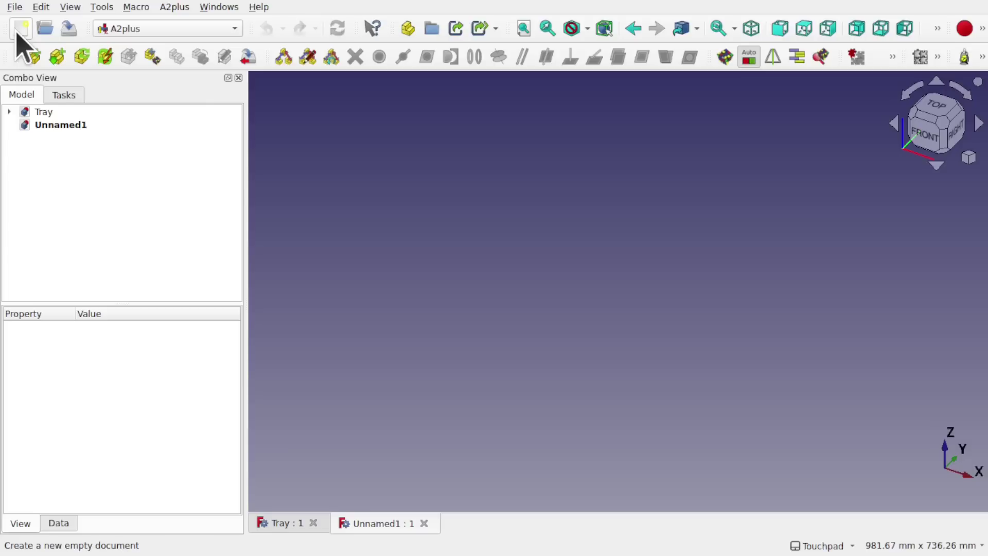
Step: Save the new document as TrayAssem in the Downloads folder
left_click(14, 7)
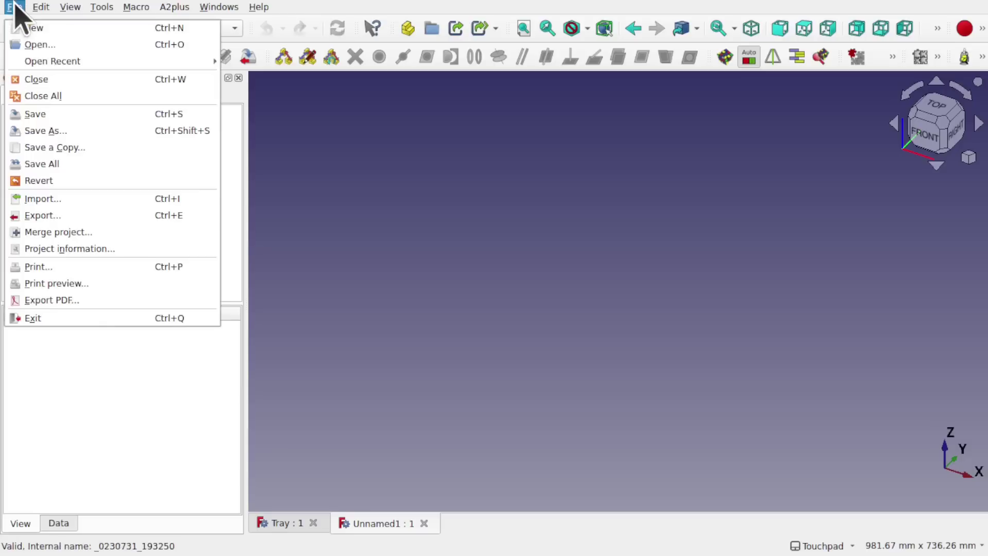
left_click(92, 134)
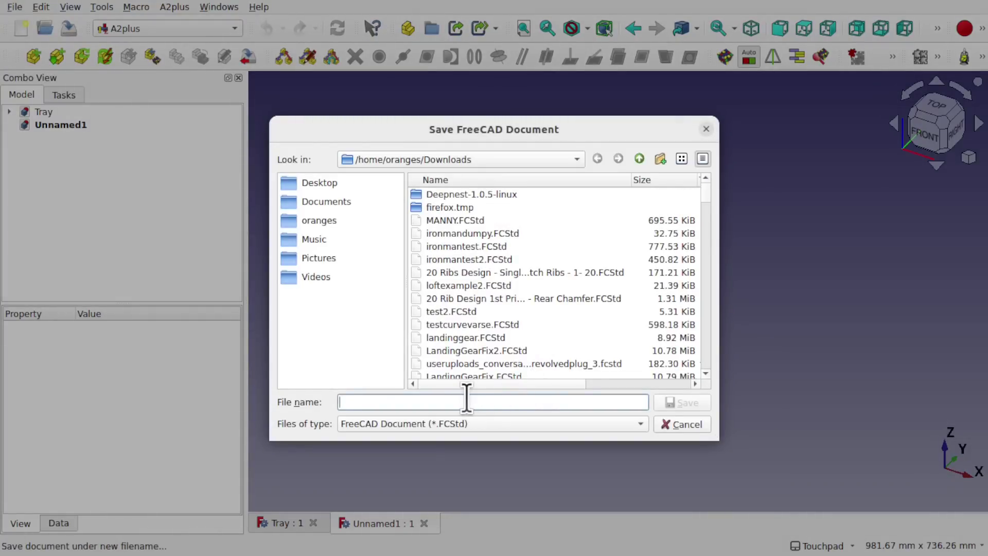
type("Tray")
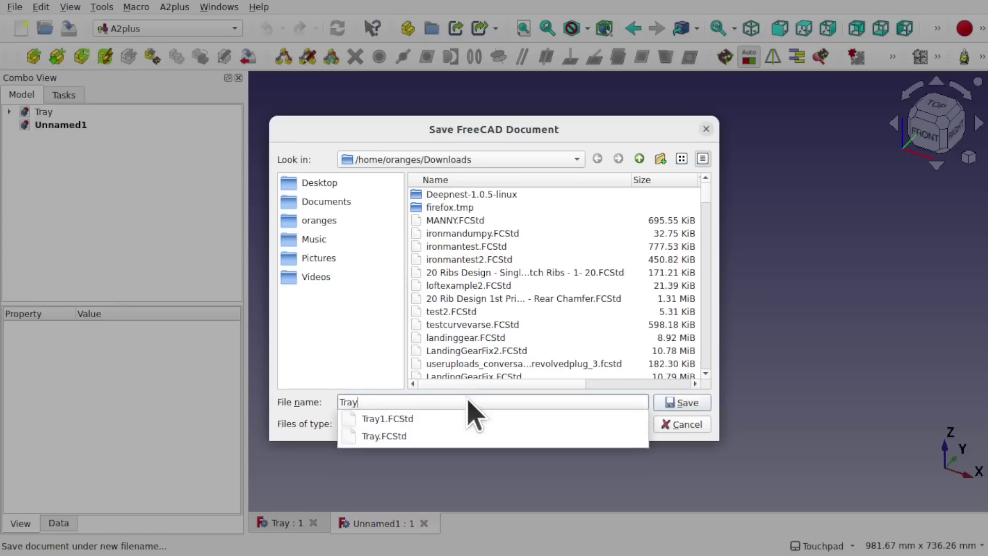
type("Ass")
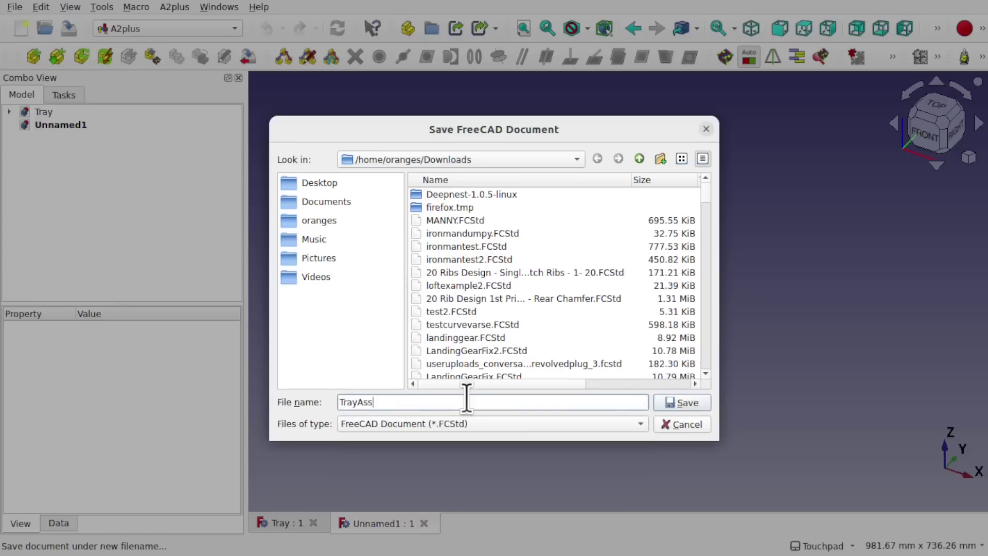
type("em")
left_click(689, 404)
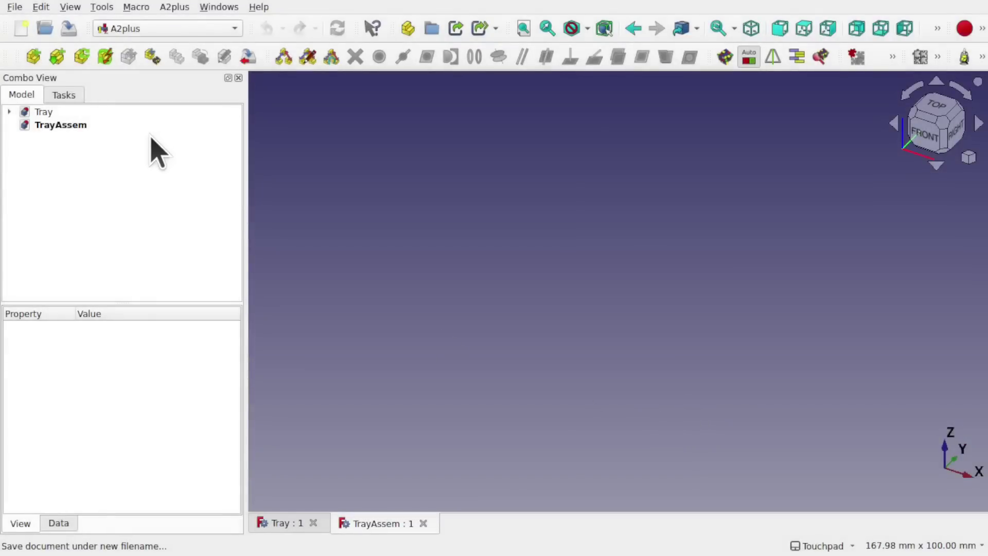
Step: Add the part from the external file Tray.FCStd to the TrayAssem assembly
left_click(170, 7)
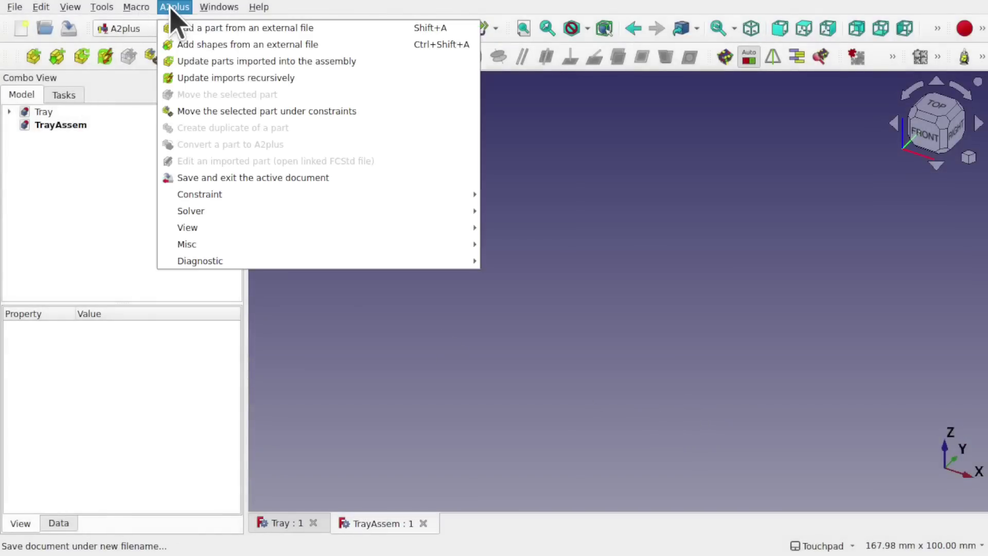
left_click(257, 32)
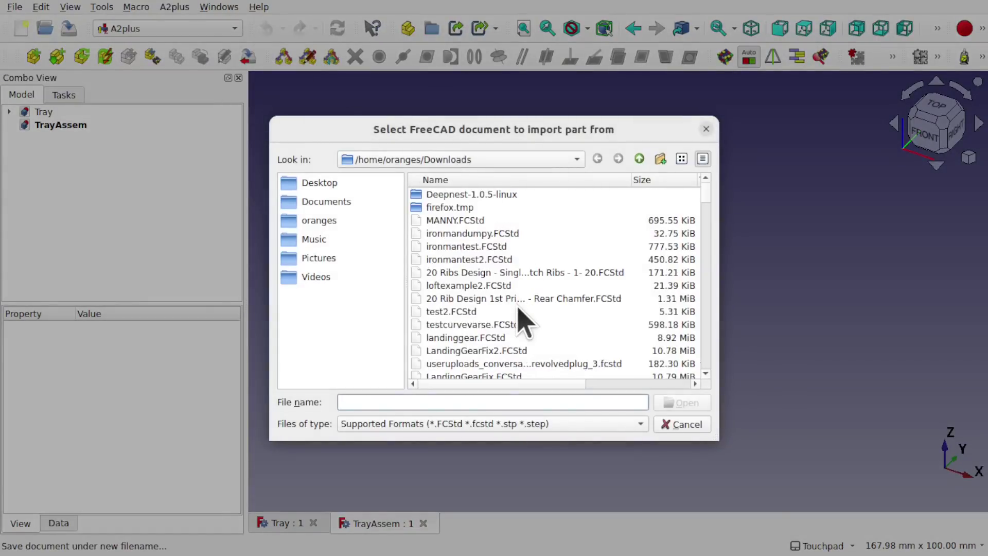
scroll(521, 322, "down", 15)
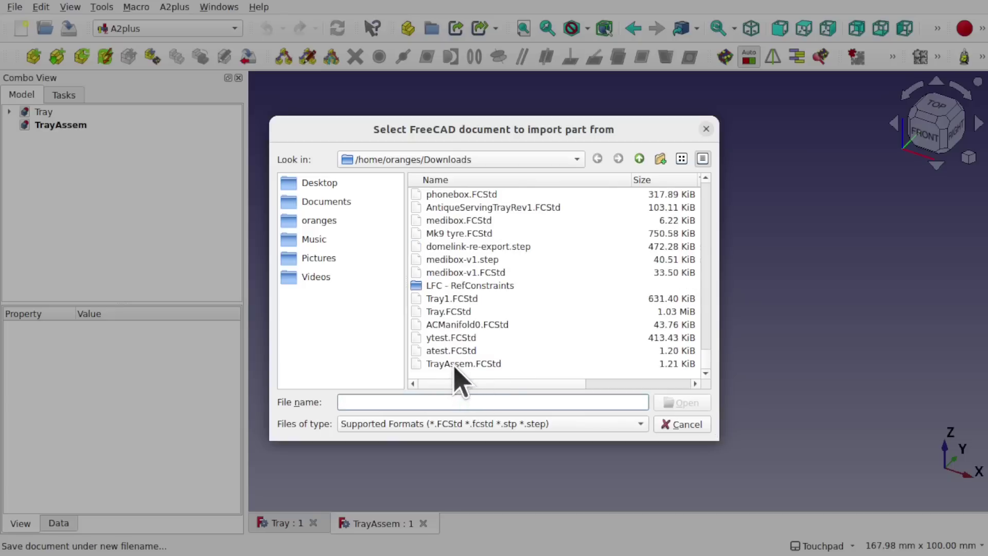
double_click(460, 312)
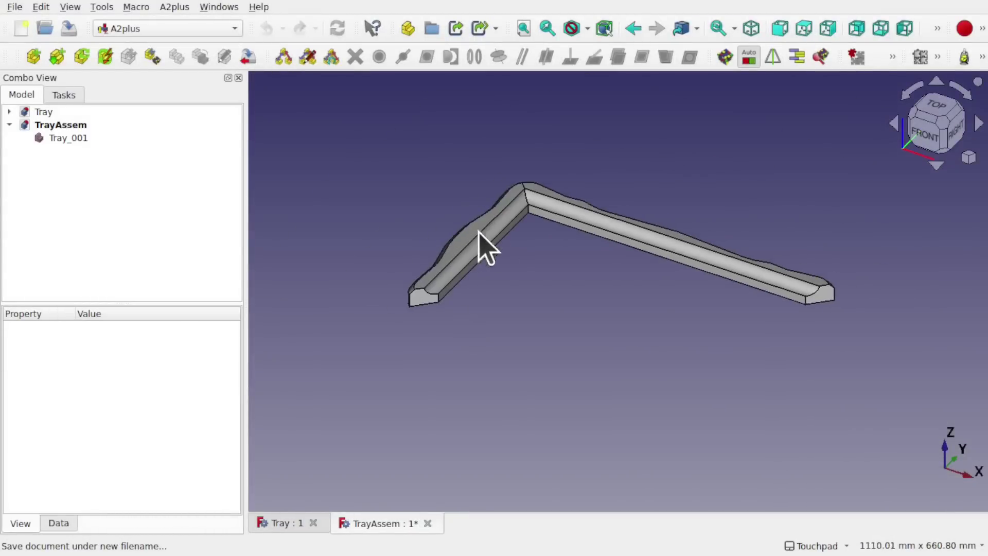
Step: Create a duplicate of the imported tray part and place it in front of the original
left_click(67, 143)
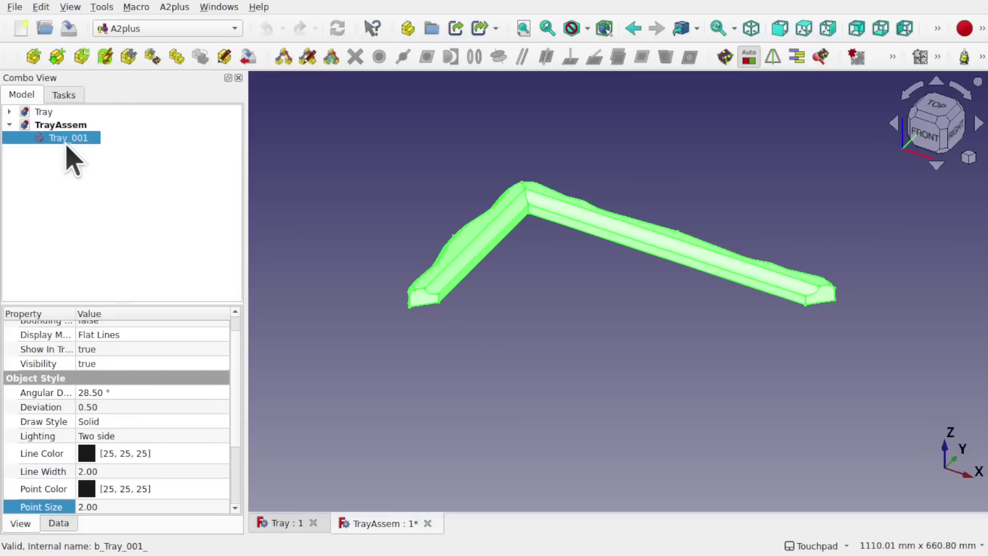
left_click(181, 8)
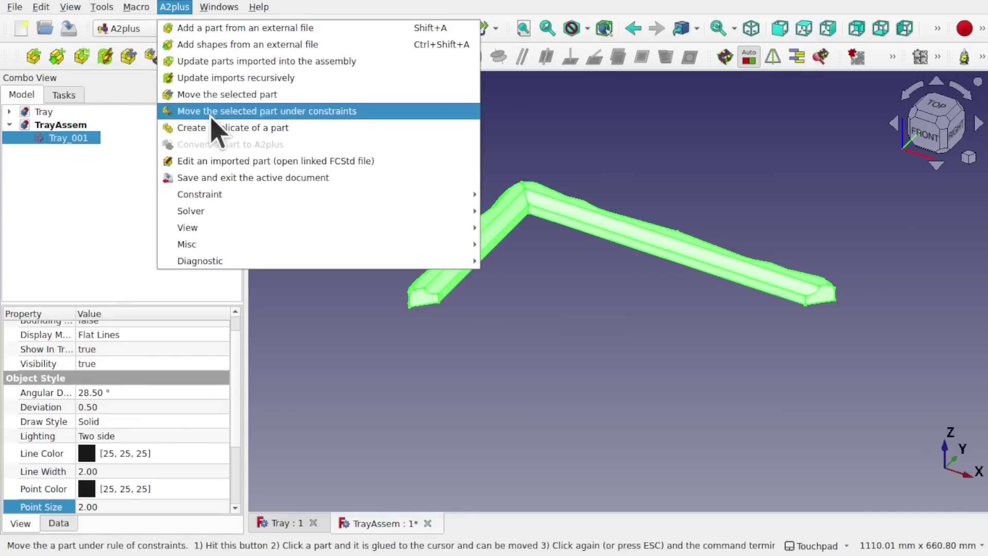
left_click(224, 129)
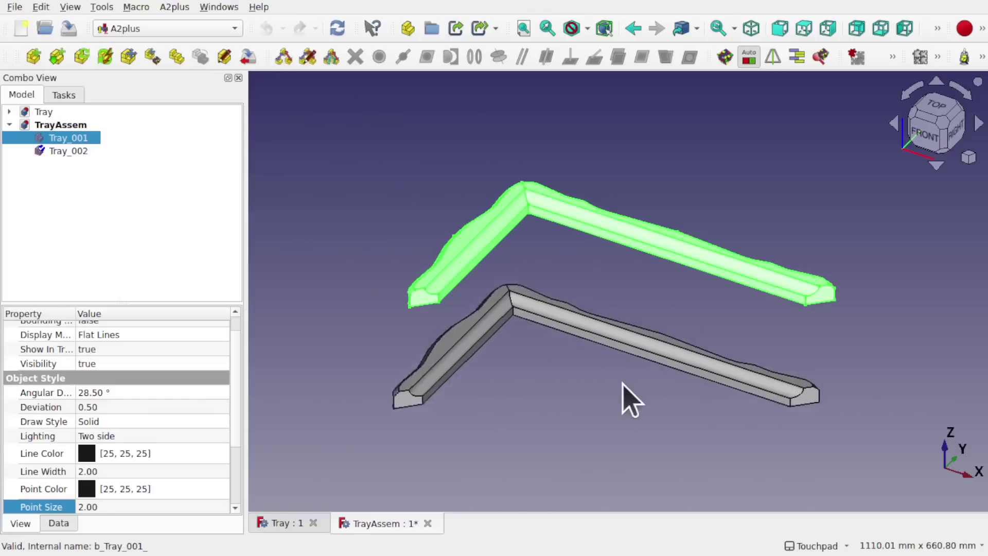
left_click(628, 396)
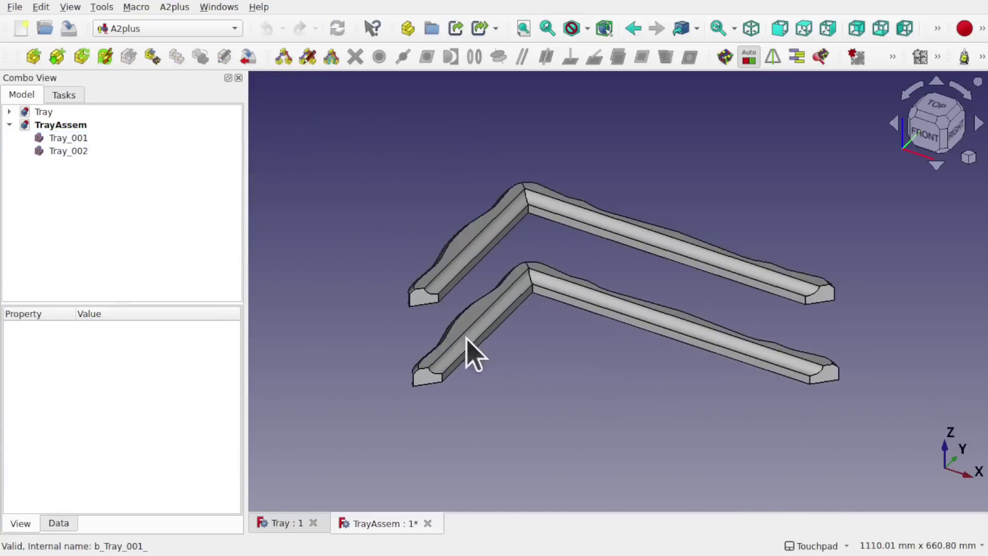
Step: Rotate the duplicated tray part 180° about its vertical axis so it faces the original as the opposite half of the frame
left_click(69, 152)
right_click(70, 154)
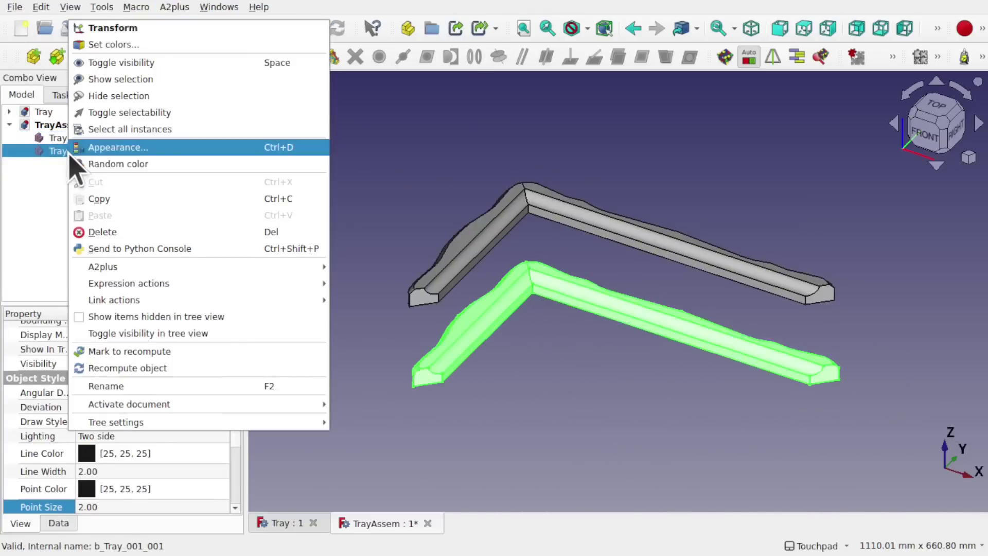
left_click(158, 32)
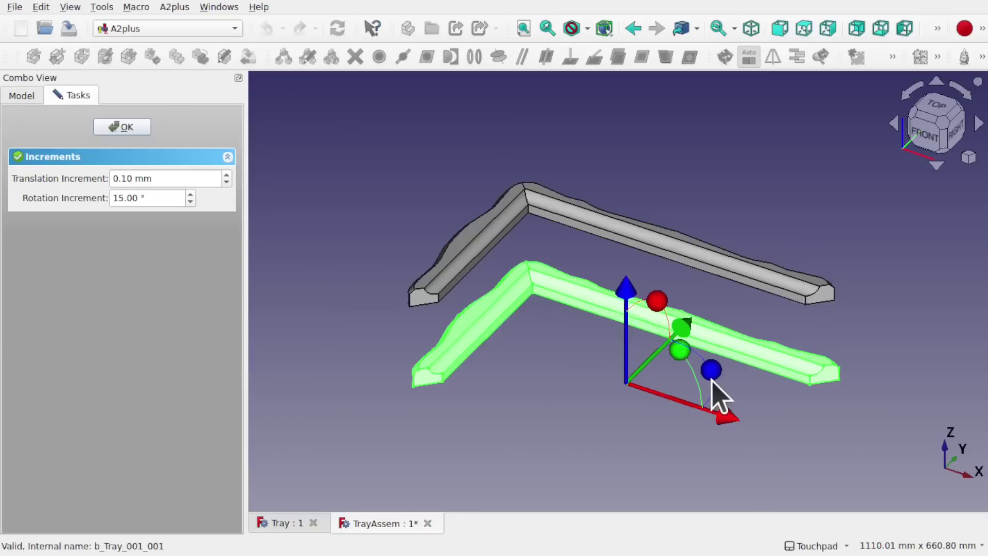
left_click_drag(715, 371, 422, 394)
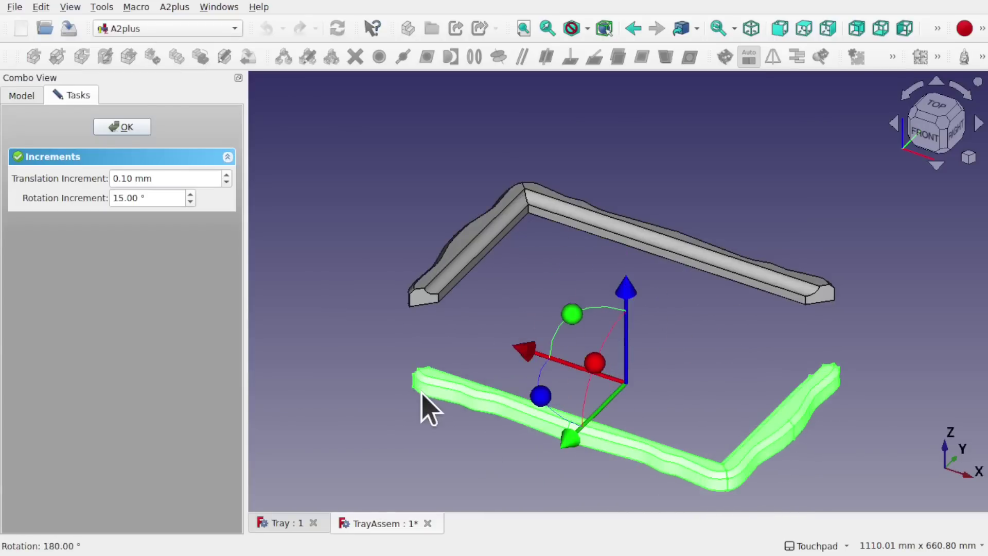
left_click(935, 112)
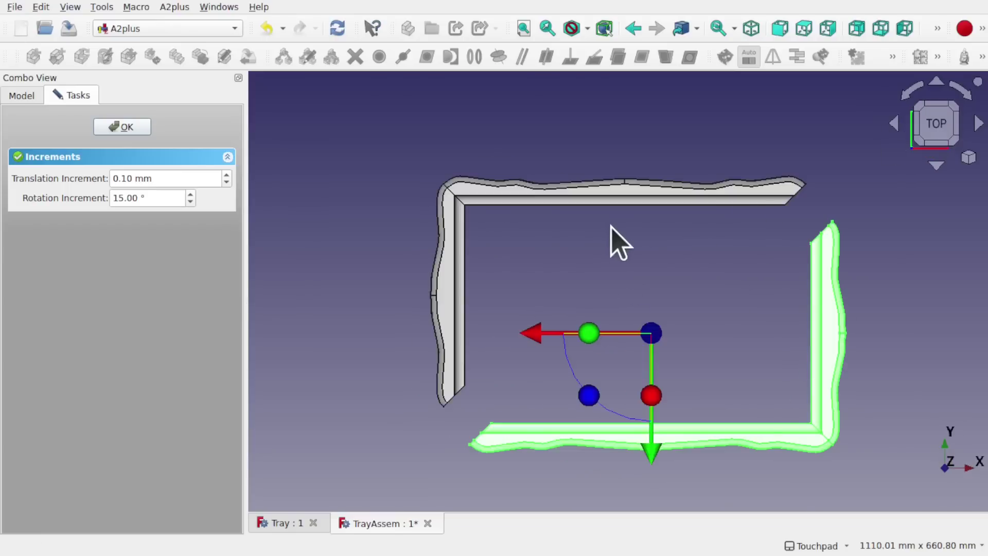
left_click(123, 129)
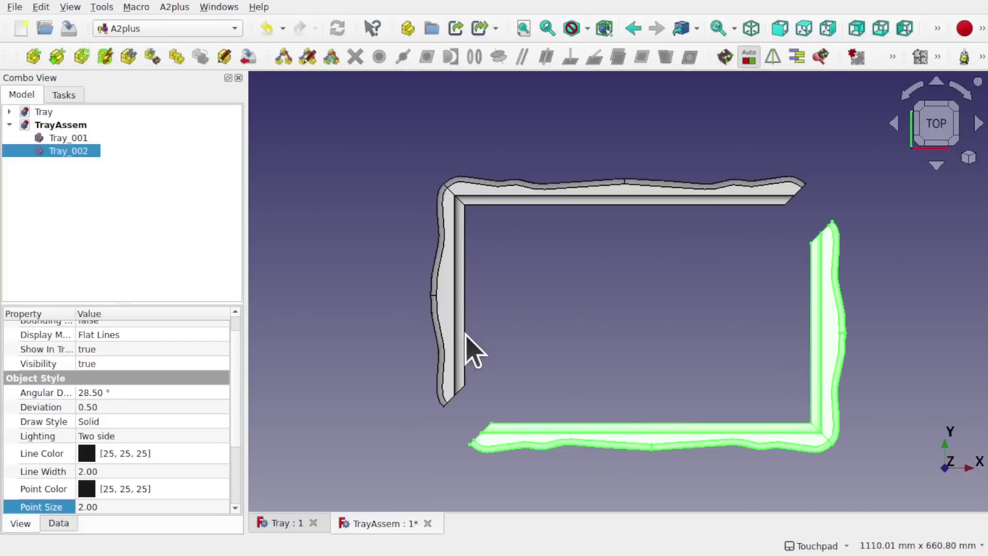
Step: Set the point size of both tray parts, Tray_001 and Tray_002, to 8
left_click_drag(465, 378, 529, 396, "alt")
scroll(529, 396, "up", 8)
left_click(525, 396)
left_click(530, 395)
left_click(482, 356)
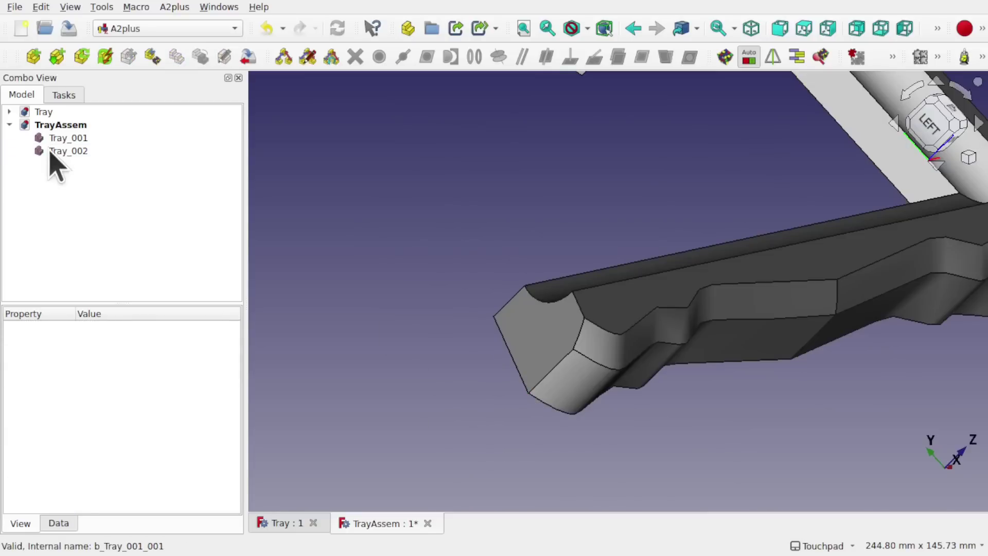
left_click(72, 138)
left_click(88, 152, "ctrl")
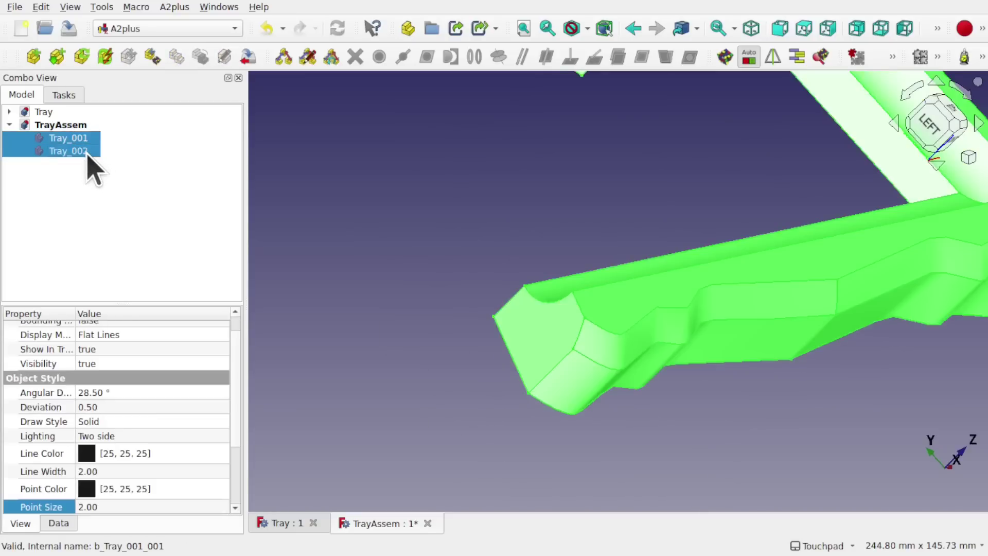
left_click(58, 523)
left_click(20, 525)
left_click(113, 506)
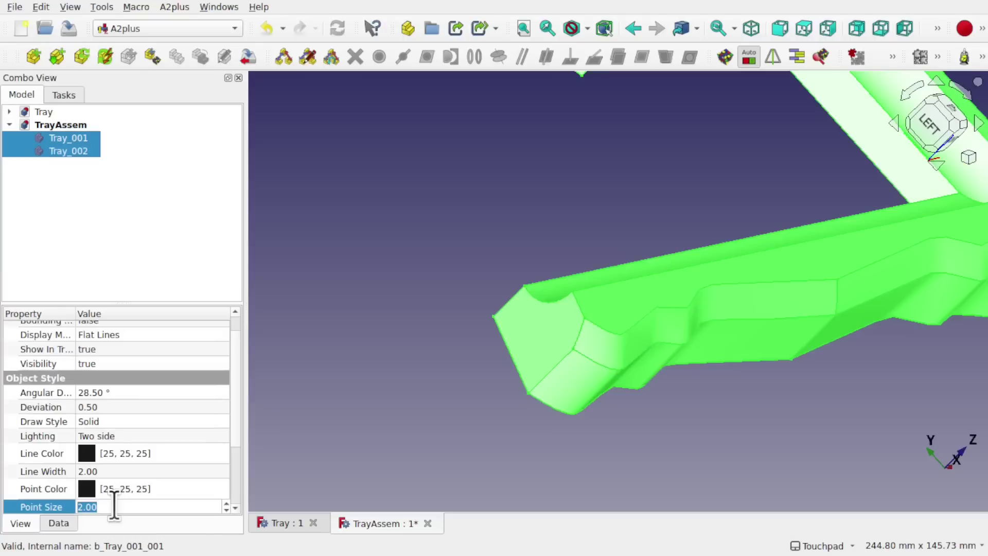
type("4")
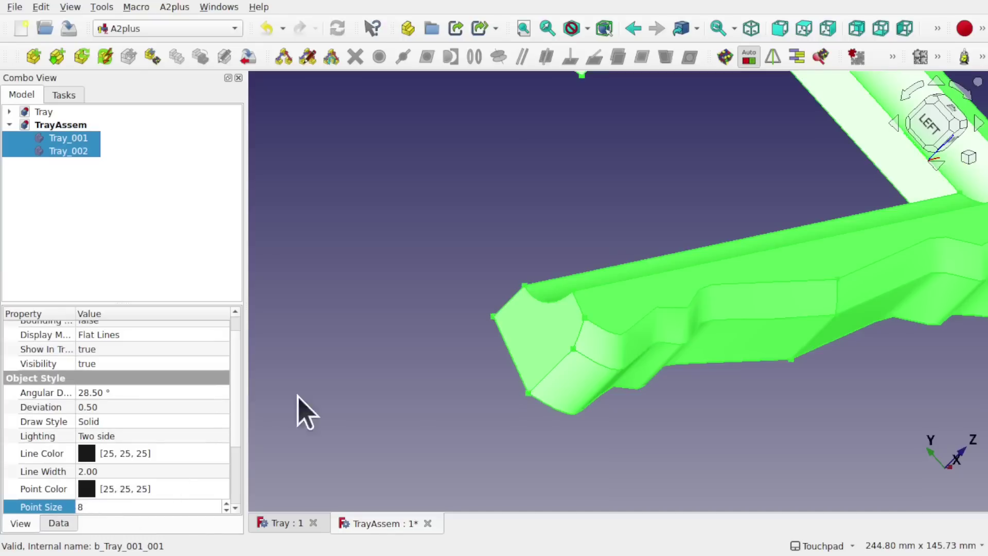
Step: Join Tray_002 to Tray_001 with a point-to-point constraint between the outer bottom corner vertices of their facing ends
left_click(473, 459)
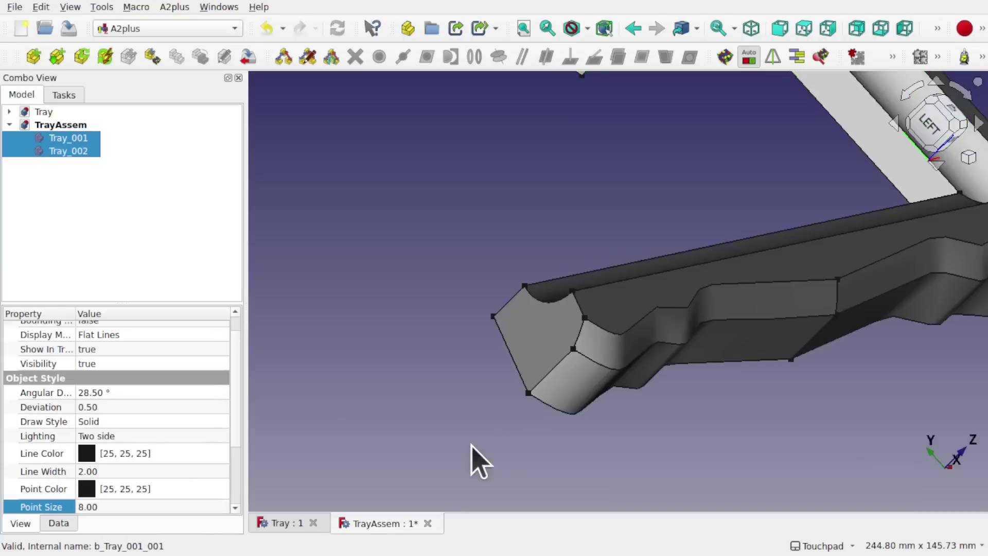
left_click(528, 394)
scroll(623, 359, "down", 5)
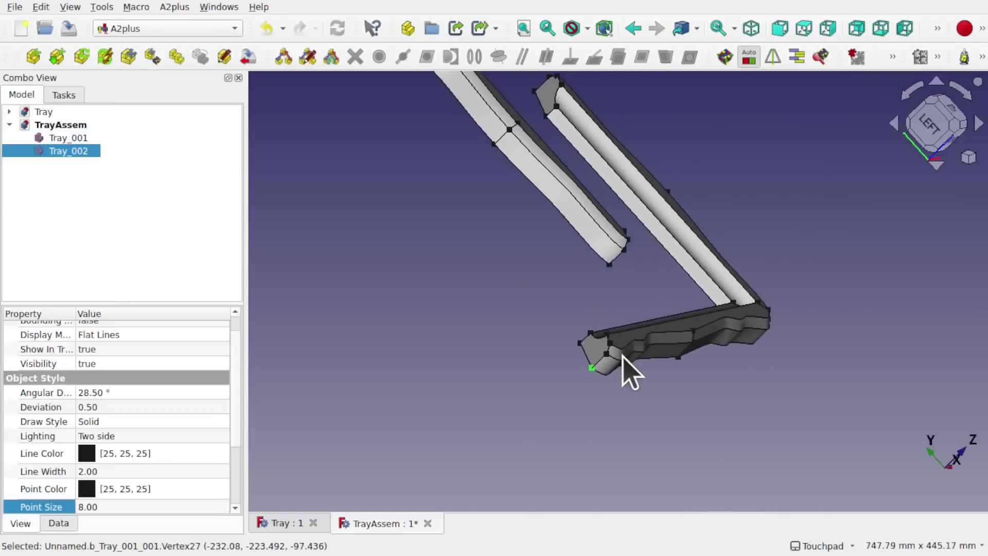
left_click_drag(673, 342, 479, 160, "alt")
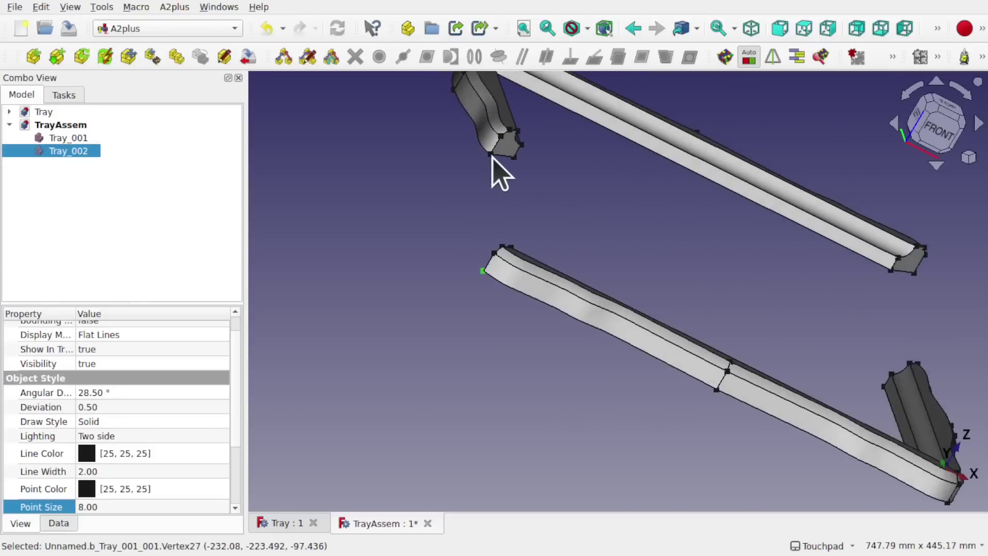
left_click(491, 156, "ctrl")
mouse_move(530, 242)
left_mouse_down("alt")
mouse_move(695, 283)
mouse_move(639, 276)
mouse_move(474, 211)
mouse_move(537, 246)
left_mouse_up("alt")
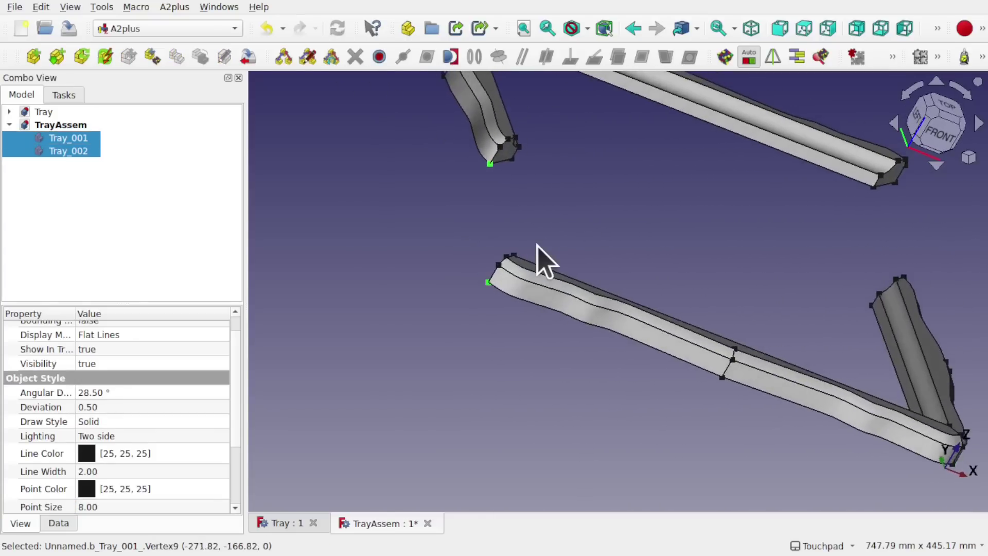
left_click(379, 56)
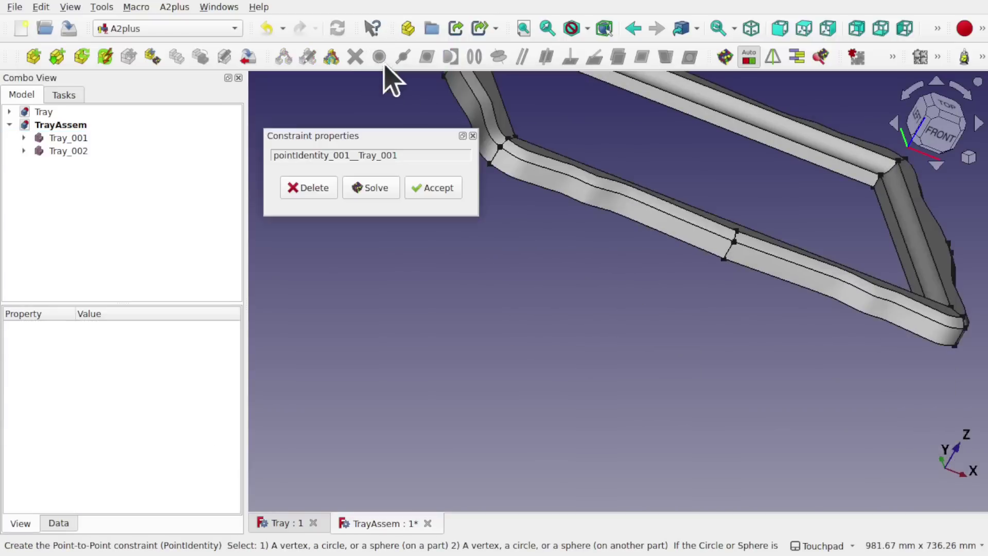
left_click(437, 189)
Step: Delete both tray parts, Tray_001 and Tray_002, together with their dependent constraints from the assembly
middle_click_drag(702, 199, 646, 227)
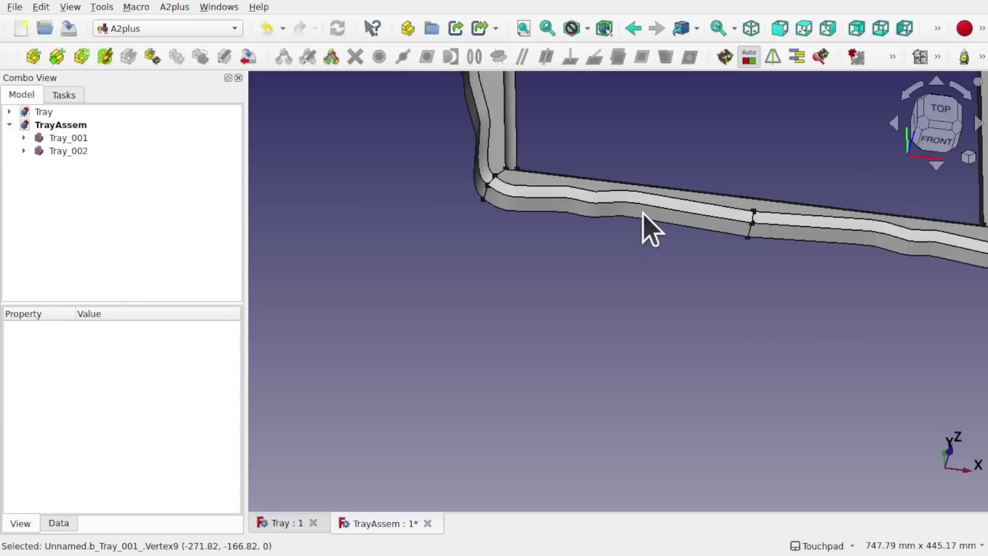
middle_click_drag(562, 331, 566, 251)
scroll(564, 337, "down", 8)
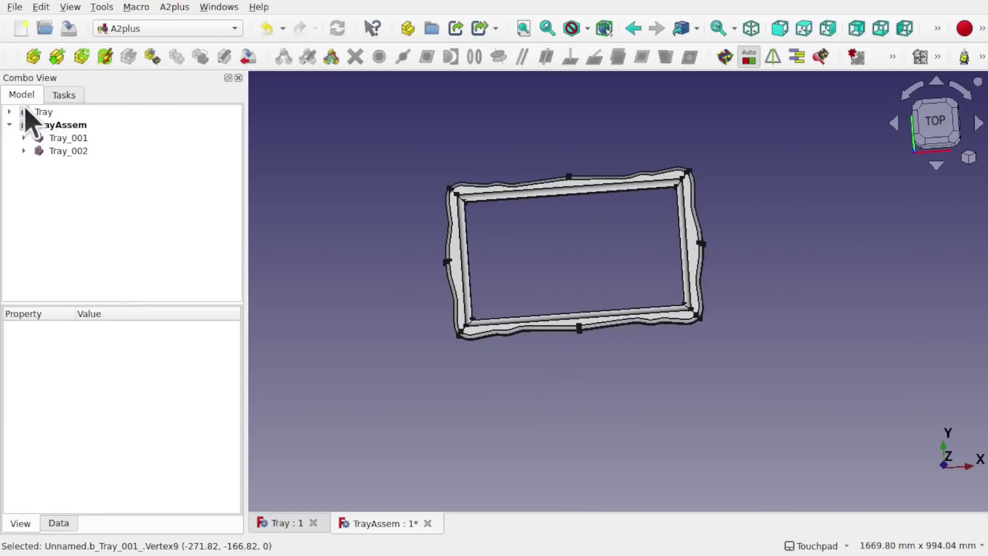
left_click(77, 139)
left_click(75, 151, "ctrl")
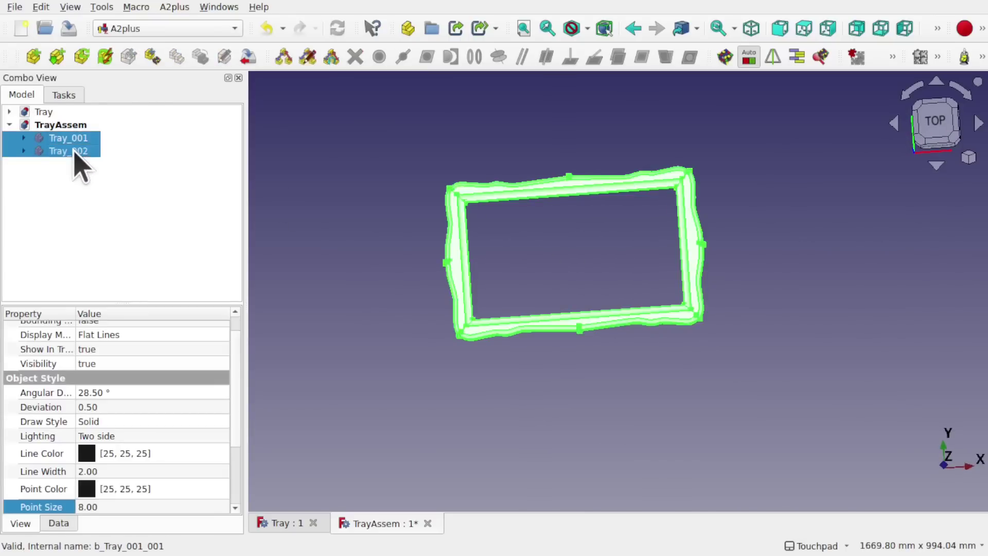
key("Delete")
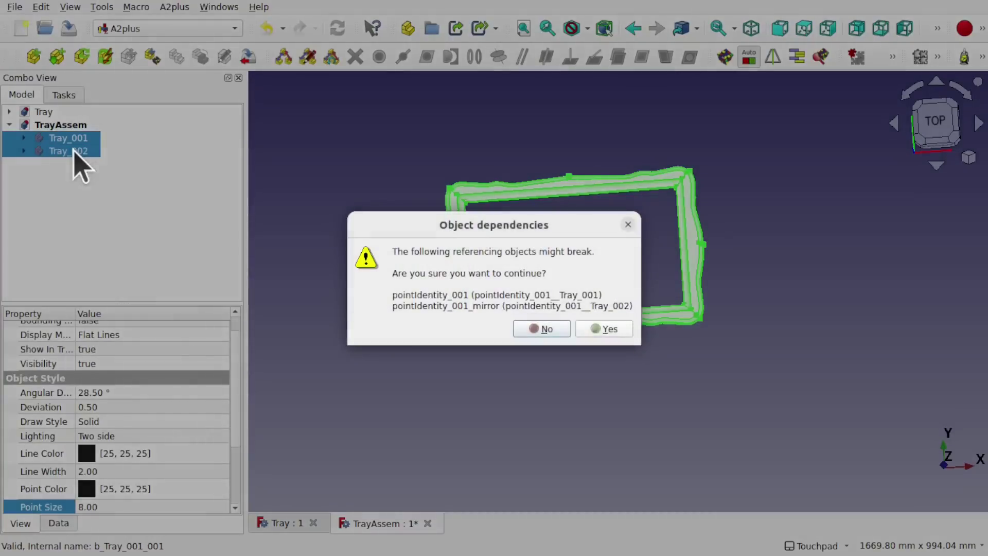
left_click(607, 327)
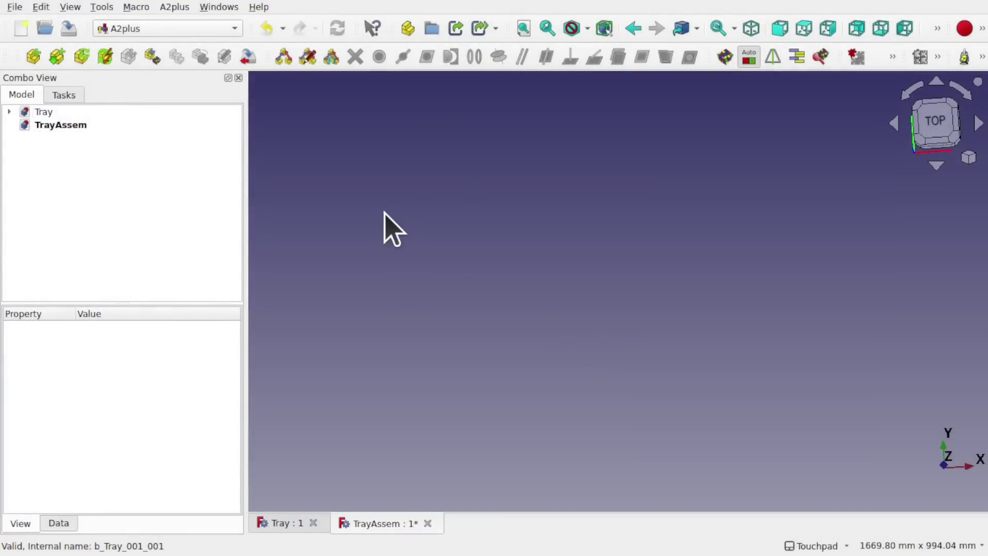
Step: Import SideBody and TopBody from the external file Tray.FCStd and place them apart, close to their corner arrangement
left_click(174, 7)
left_click(206, 21)
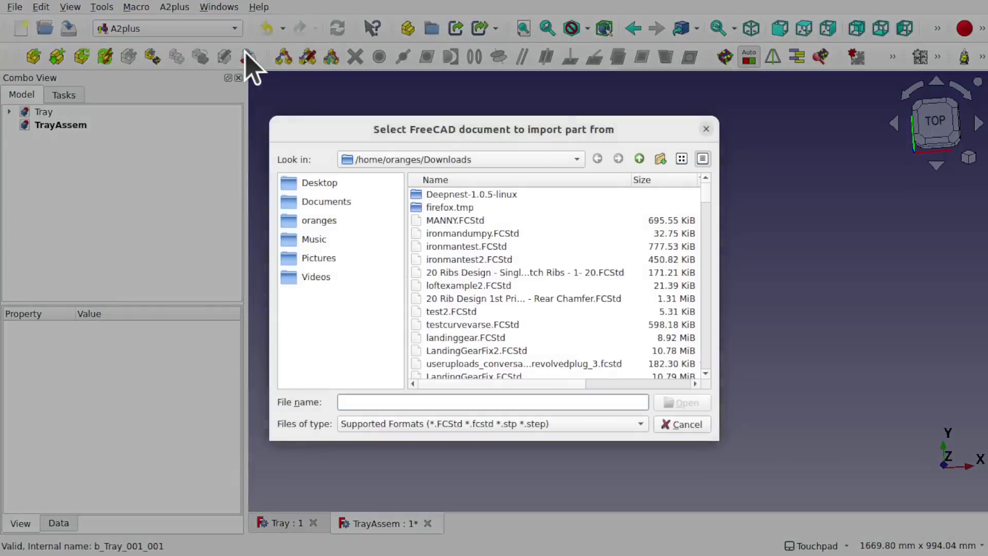
scroll(565, 337, "down", 5)
scroll(565, 337, "down", 15)
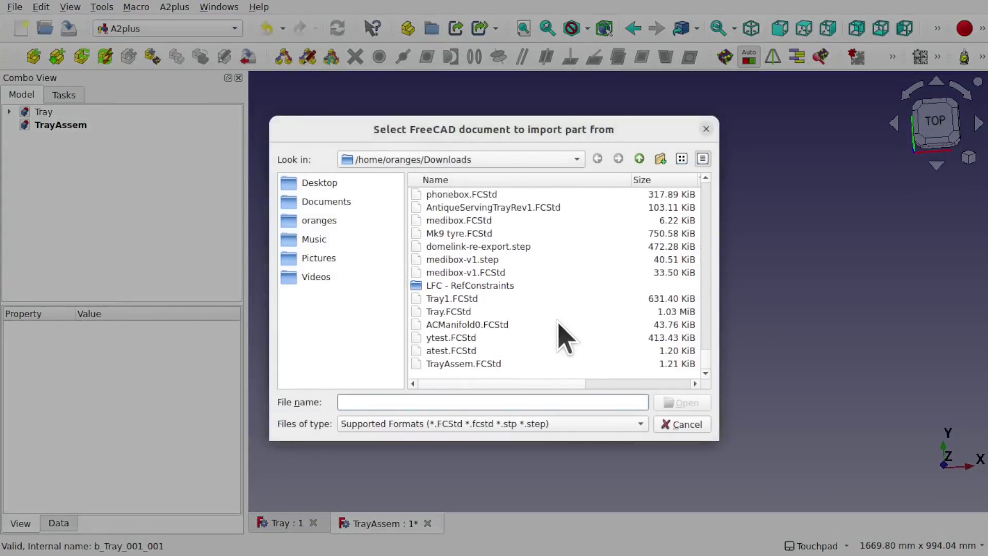
double_click(447, 312)
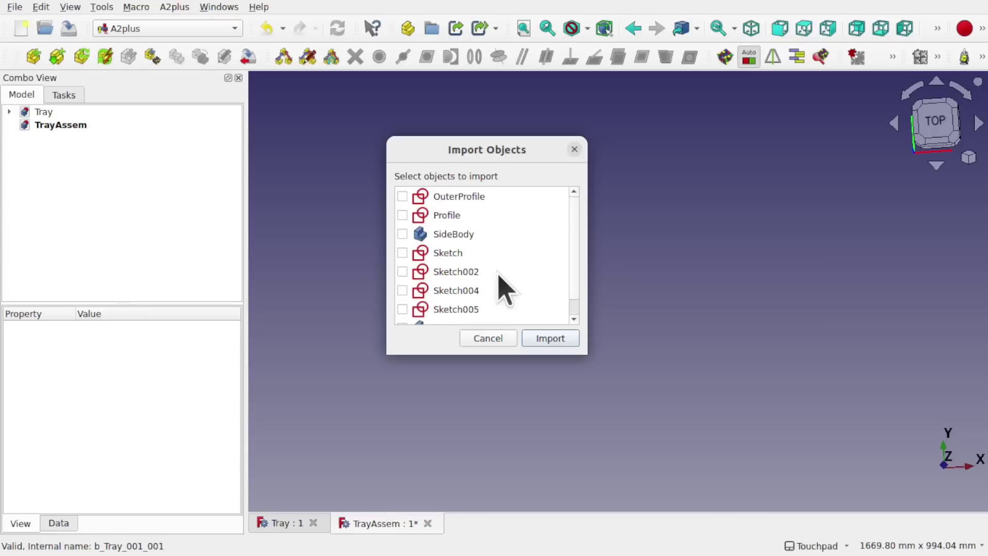
scroll(506, 289, "down", 1)
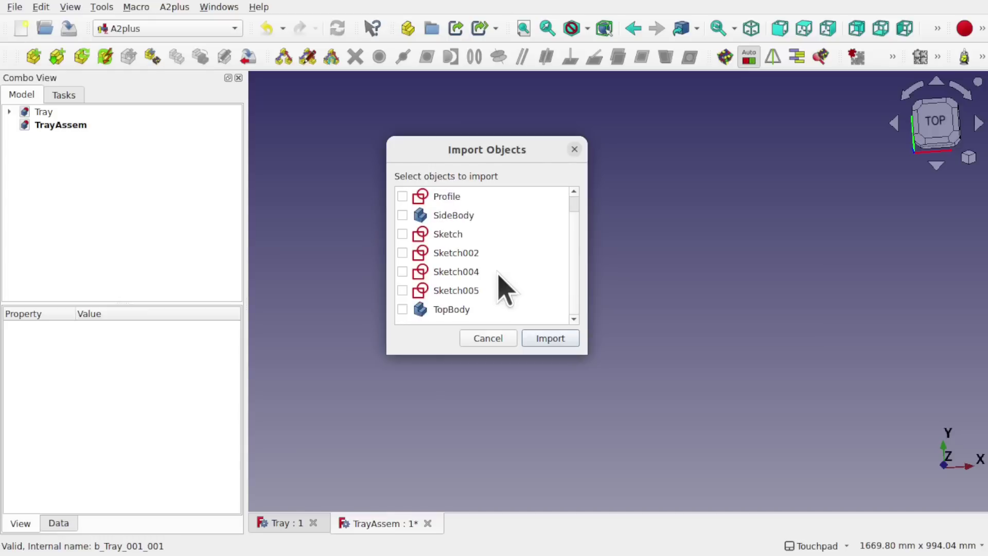
left_click(403, 216)
left_click(549, 338)
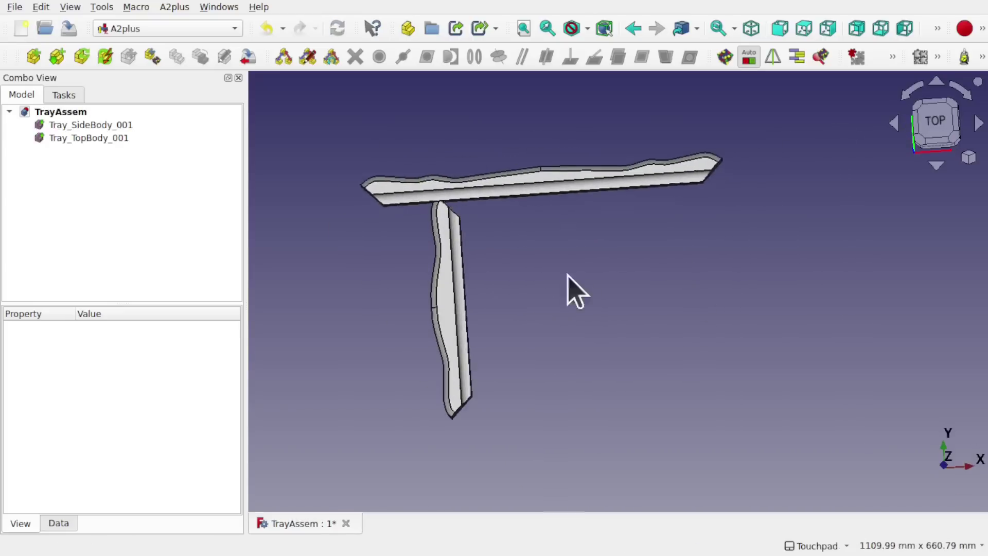
left_click(615, 242)
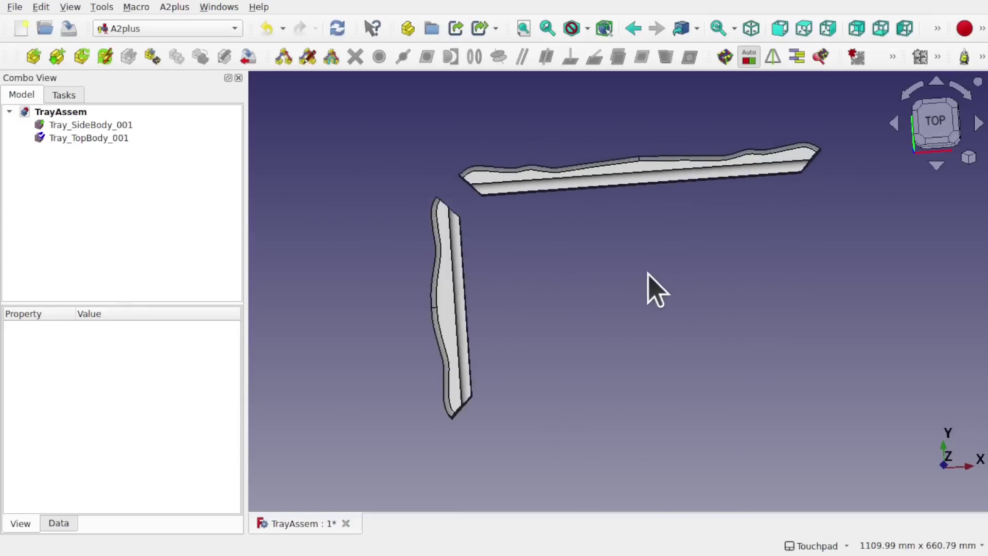
left_click(655, 290)
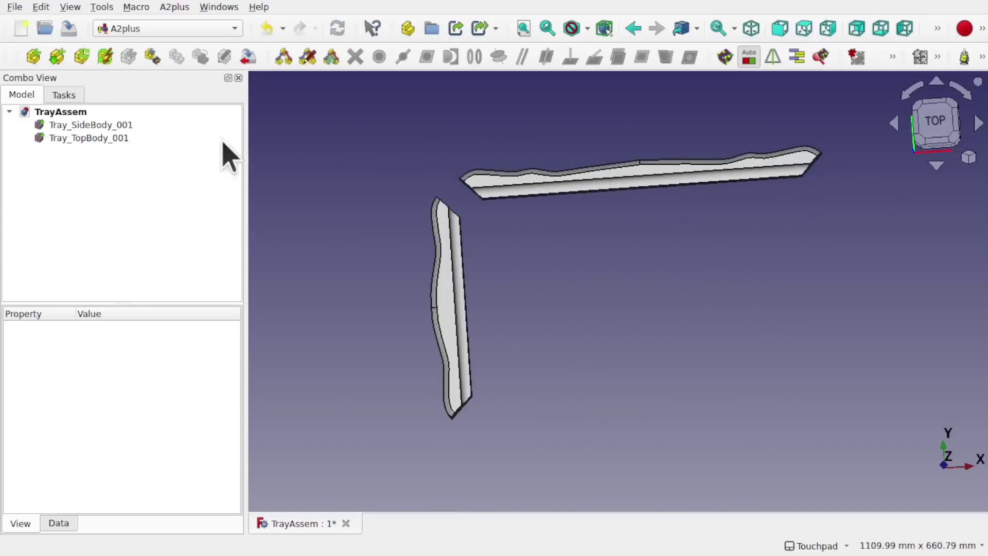
Step: Check the fixed position property of the imported side body and top body
left_click(87, 126)
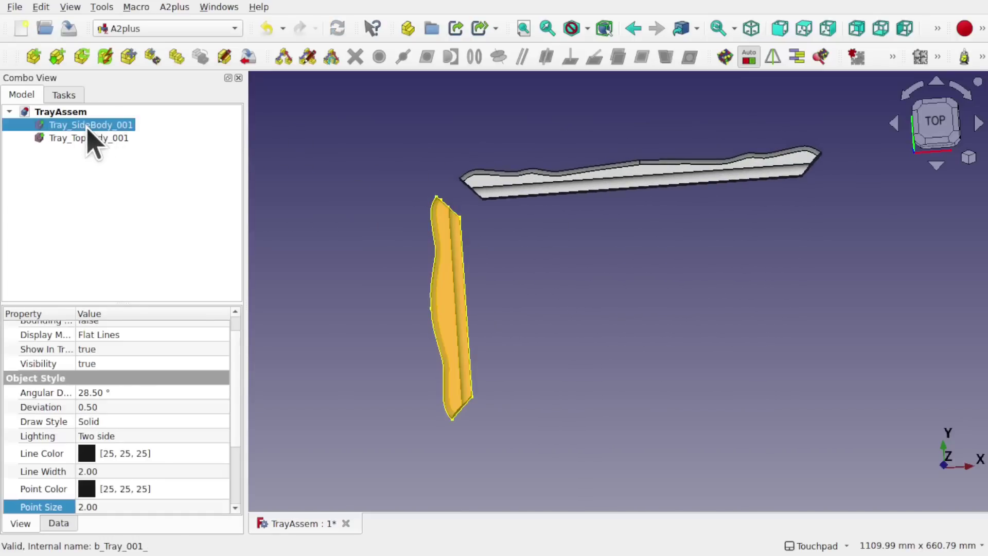
left_click(57, 524)
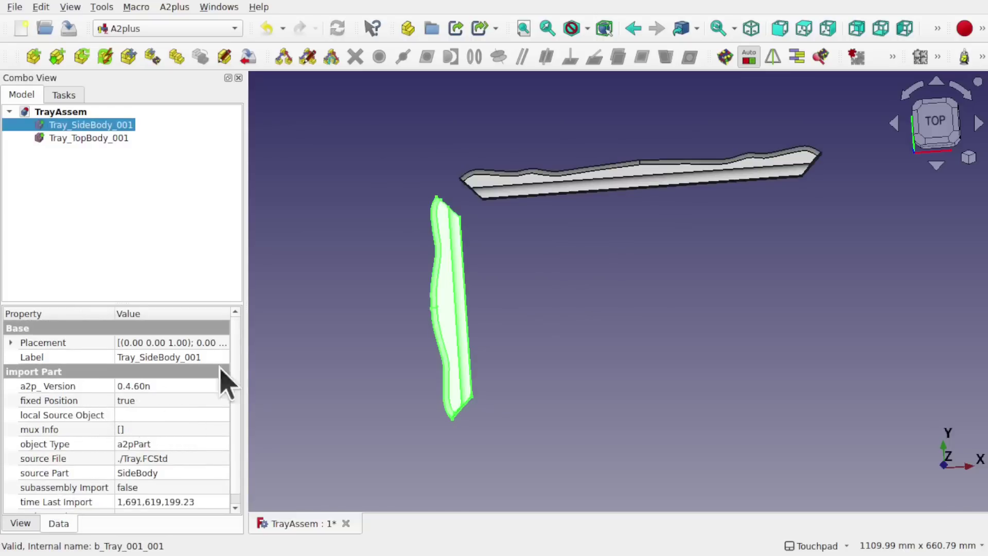
left_click(603, 269)
left_click(594, 186)
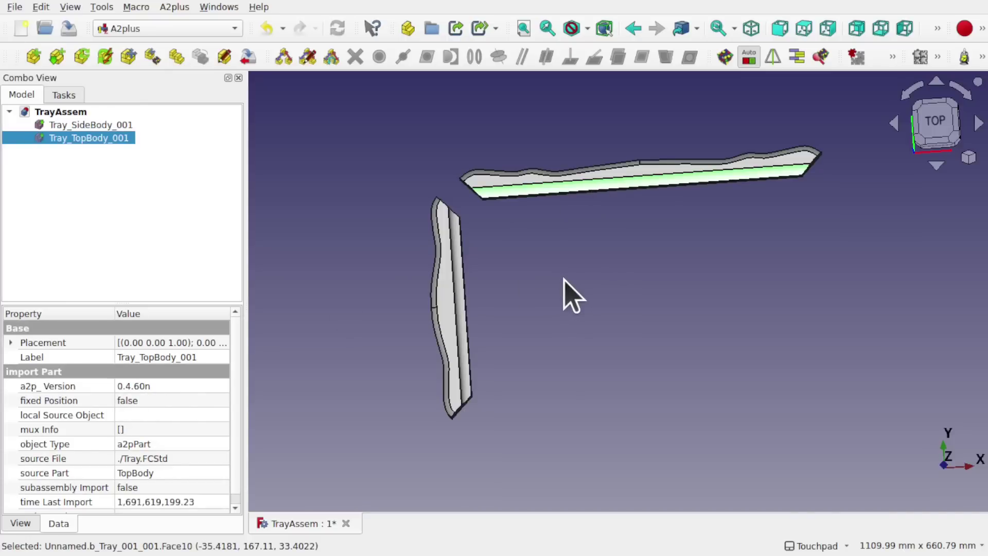
left_click(522, 244)
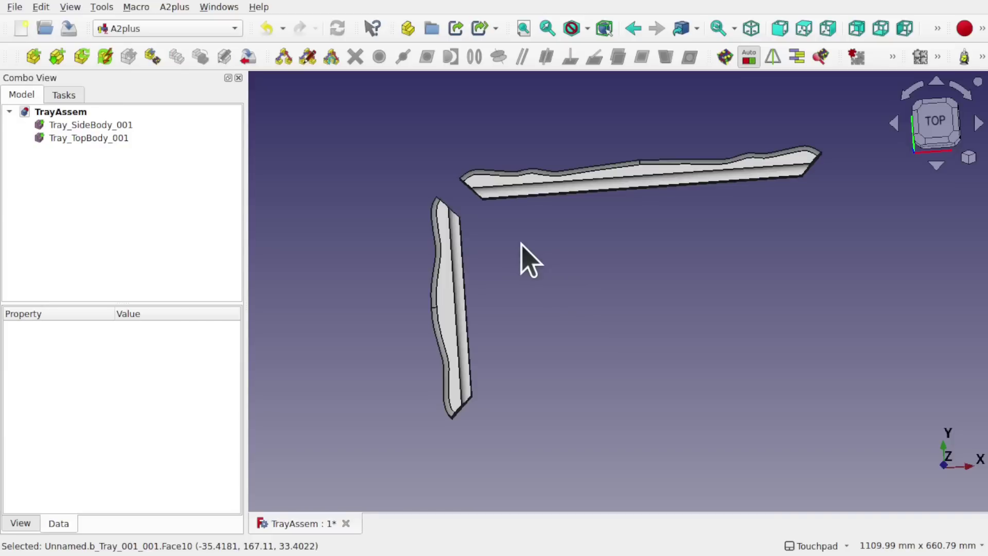
Step: Join the top body to the side body with a point-to-point constraint between the inner bottom corner vertices of their mitred ends
left_click_drag(544, 186, 682, 239, "shift")
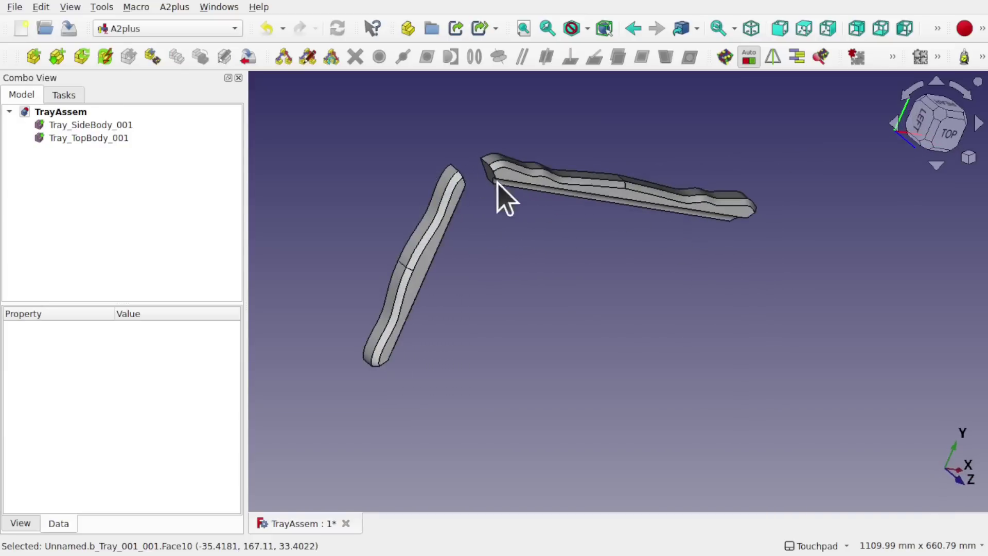
scroll(502, 199, "up", 7)
left_click_drag(503, 199, 637, 269, "shift")
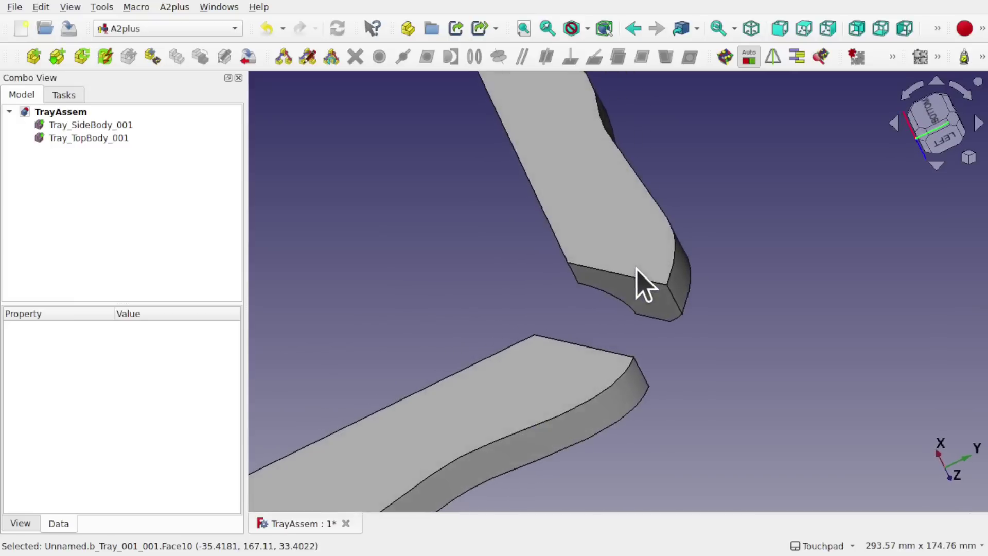
left_click(534, 335)
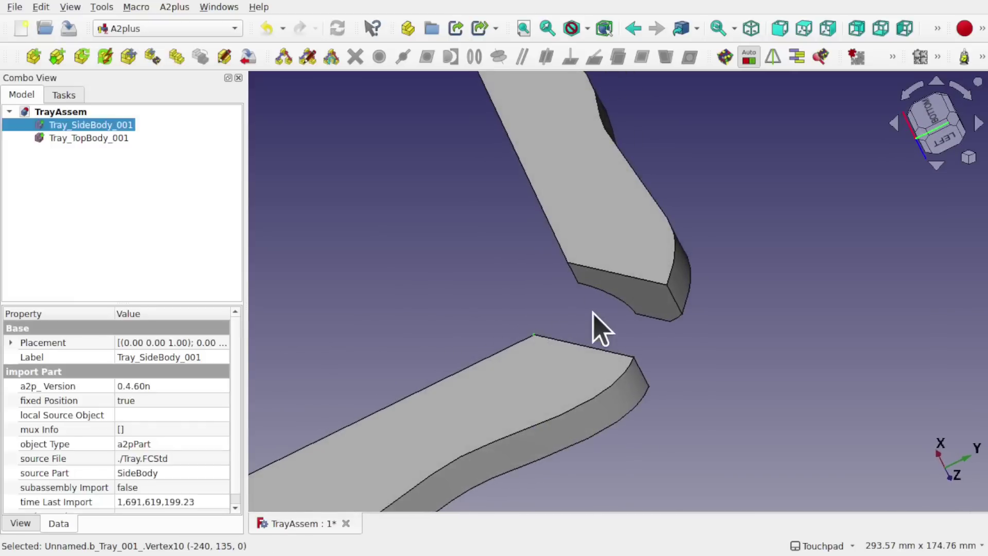
left_click(568, 263, "ctrl")
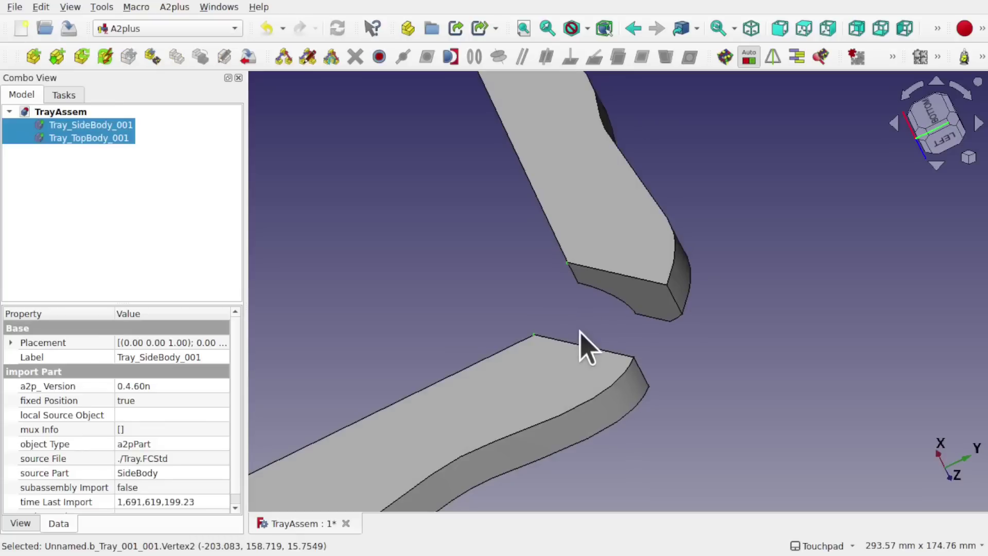
left_click(379, 57)
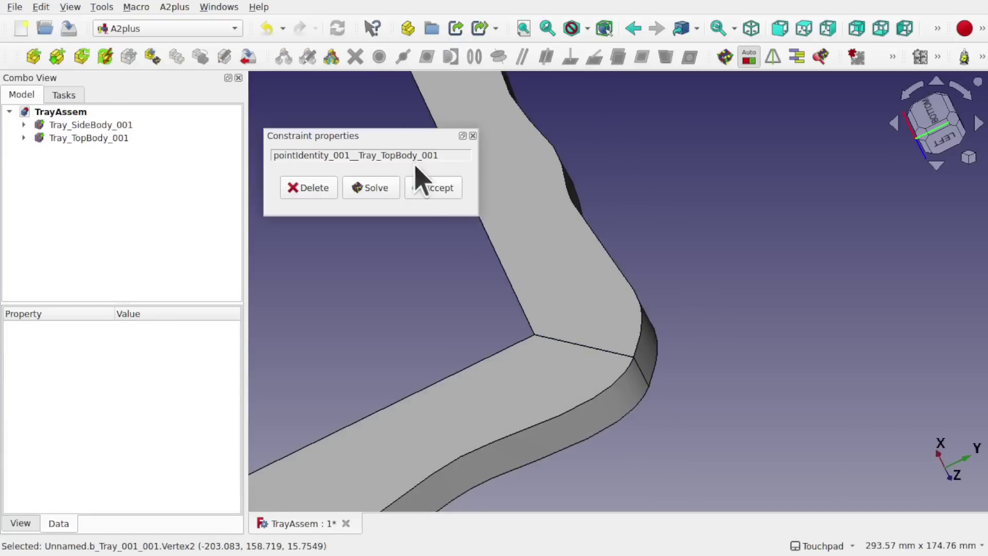
left_click(429, 188)
Step: Duplicate the side body and place the copy in the open area beside the original
left_click_drag(629, 335, 505, 115, "alt")
left_click_drag(720, 372, 685, 193, "shift")
scroll(685, 193, "down", 9)
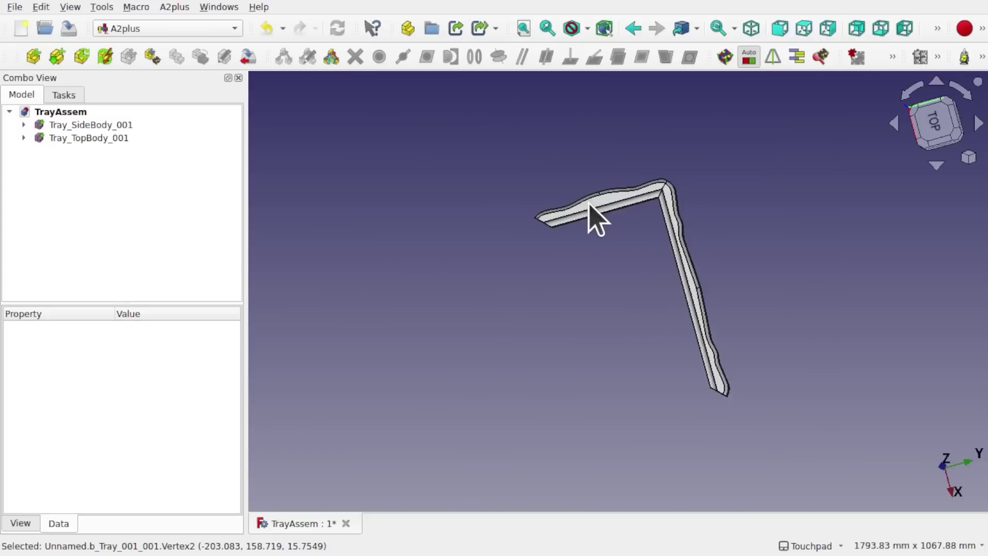
left_click(592, 222)
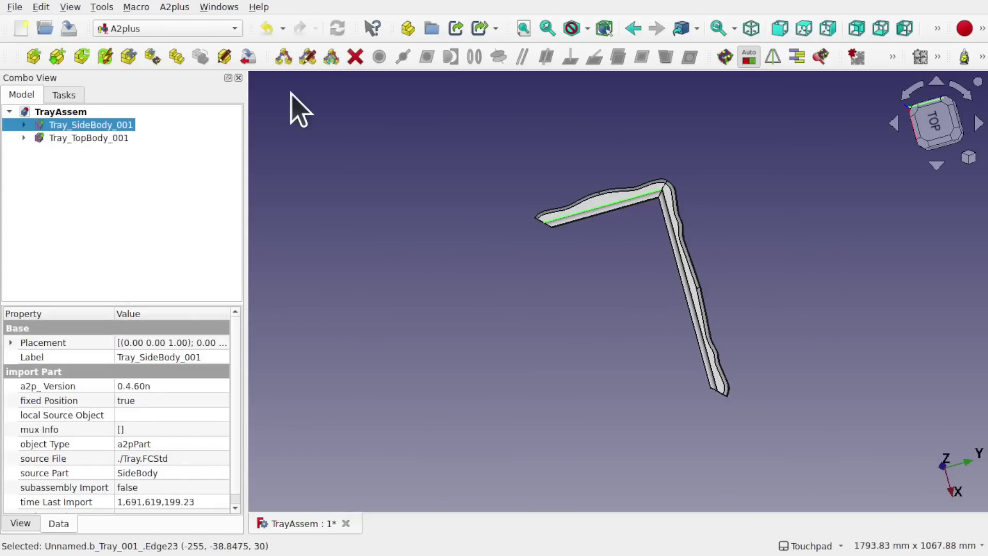
left_click(176, 62)
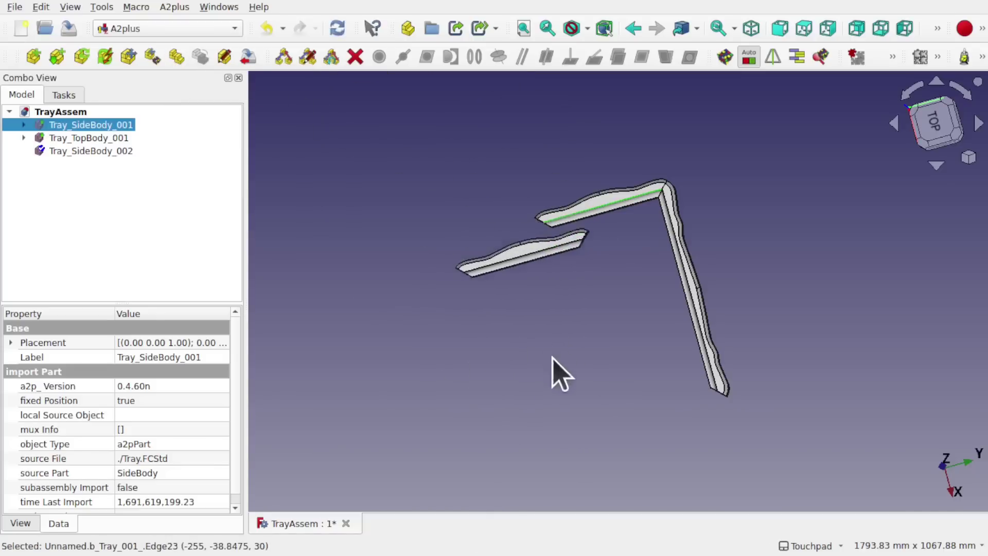
left_click(556, 372)
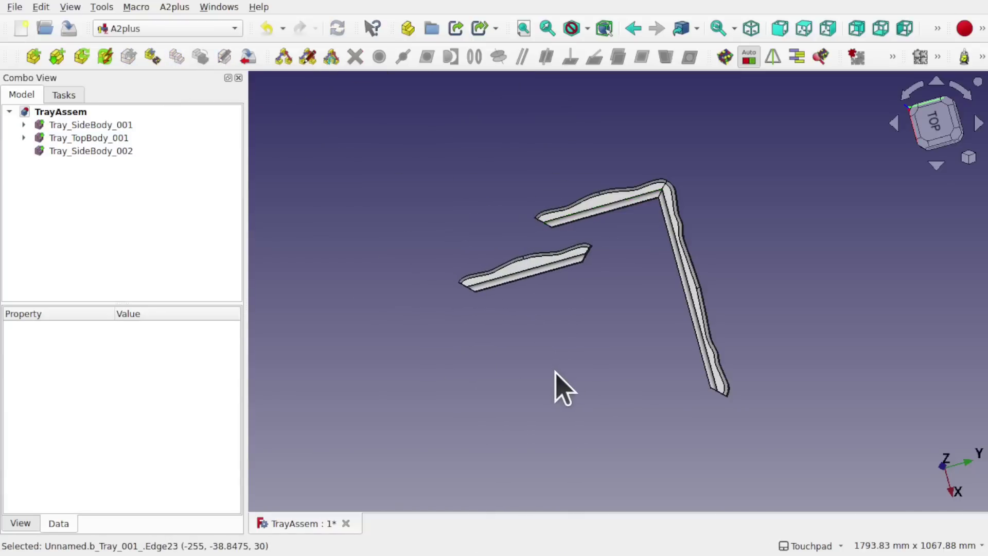
Step: Rotate the duplicated side body 180 degrees about the vertical axis so its inner edge faces the original side body
left_click(96, 153)
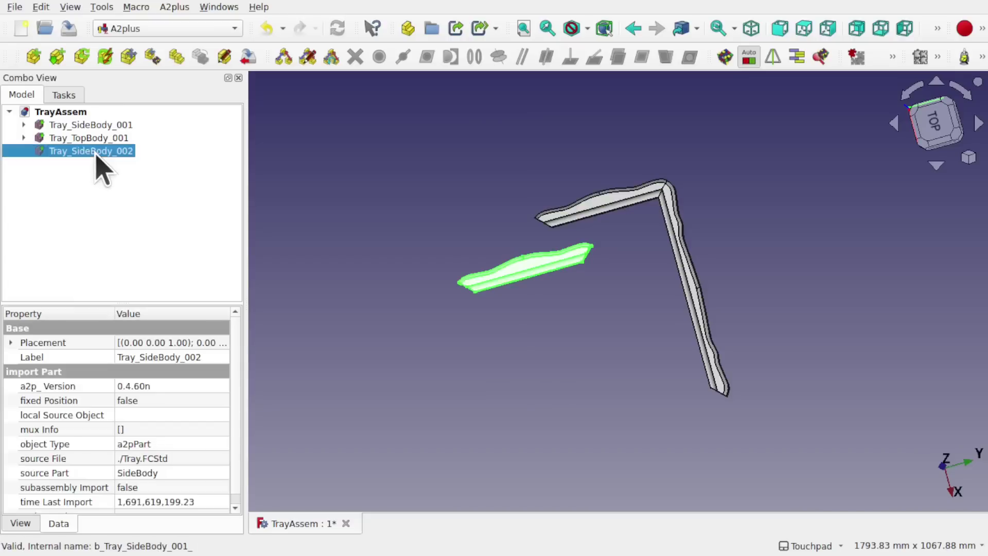
right_click(98, 155)
left_click(106, 161)
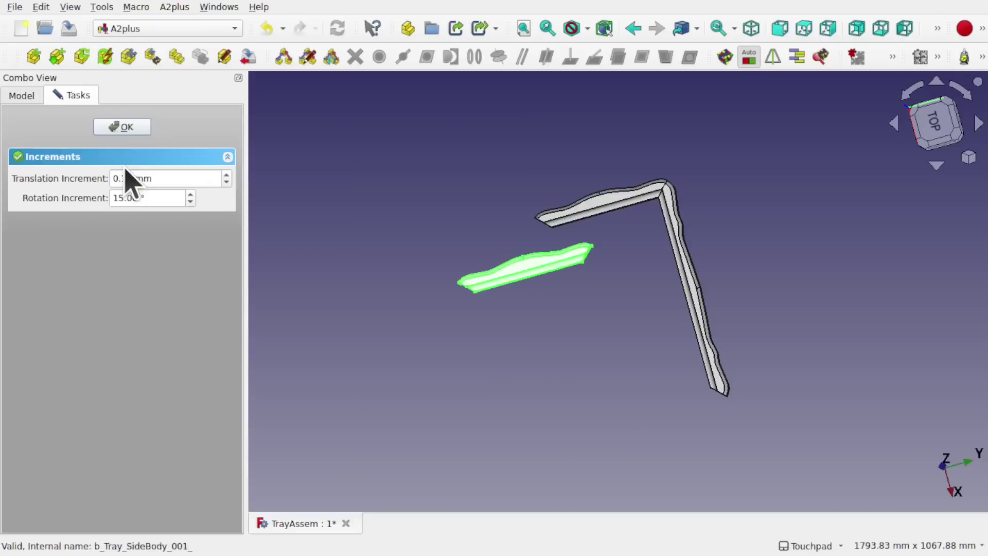
left_click_drag(635, 410, 415, 294)
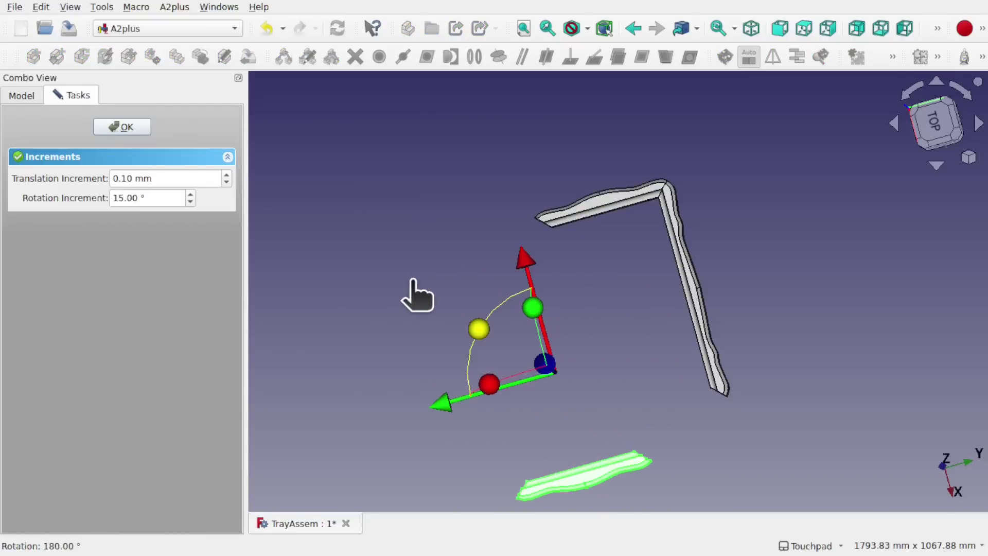
middle_click_drag(633, 434, 584, 404)
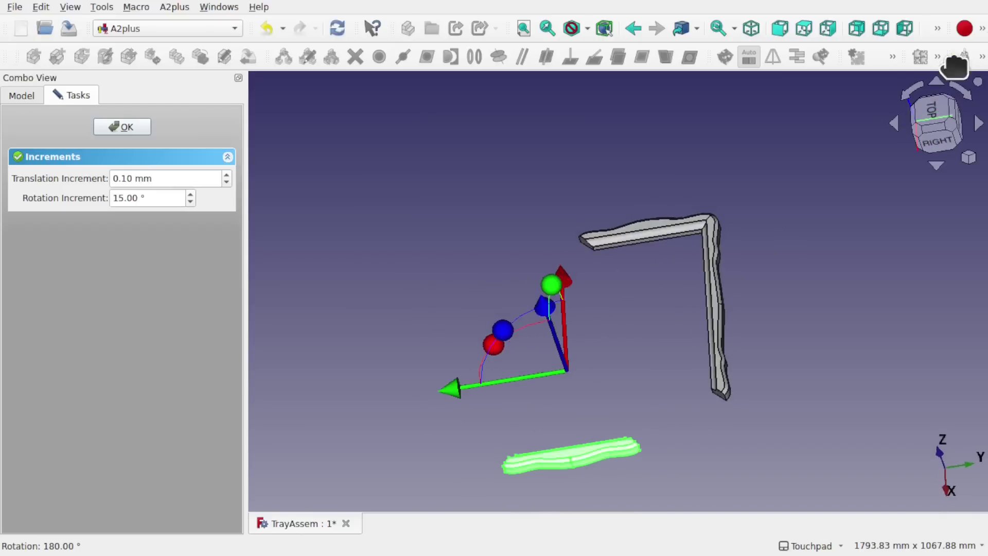
left_click(939, 114)
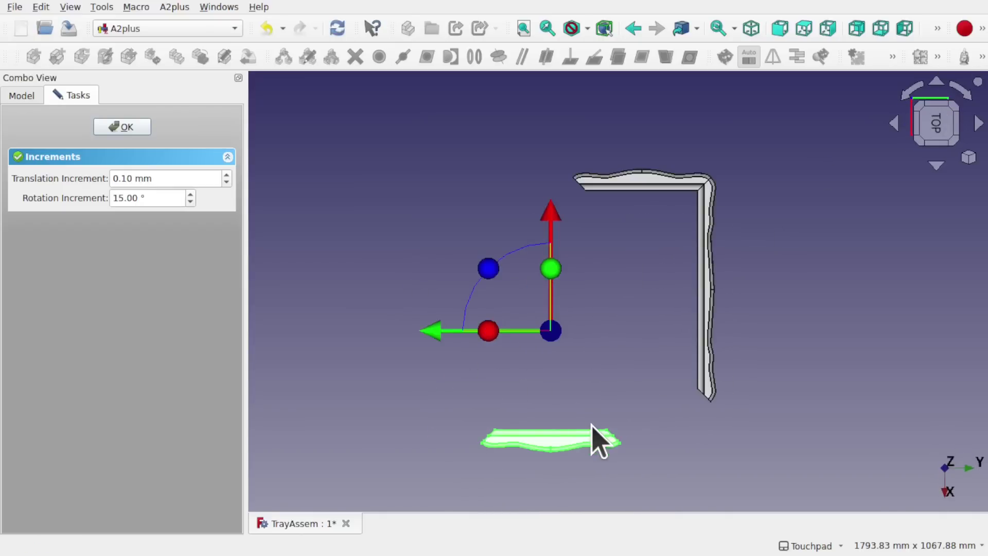
left_click(124, 129)
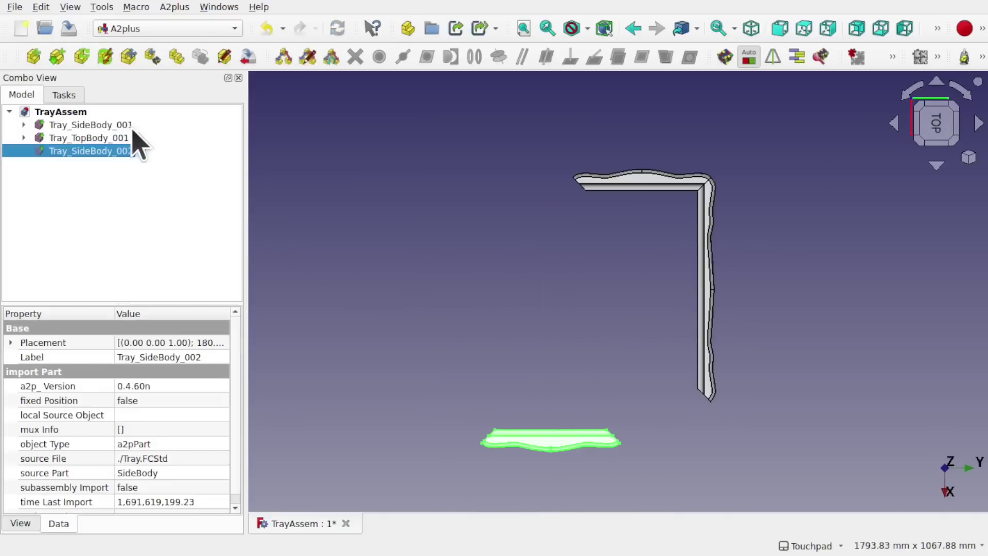
Step: Join the copied side body to the top body's free end with a point-to-point constraint between the outer bottom vertices of their mitred ends
scroll(529, 371, "up", 6)
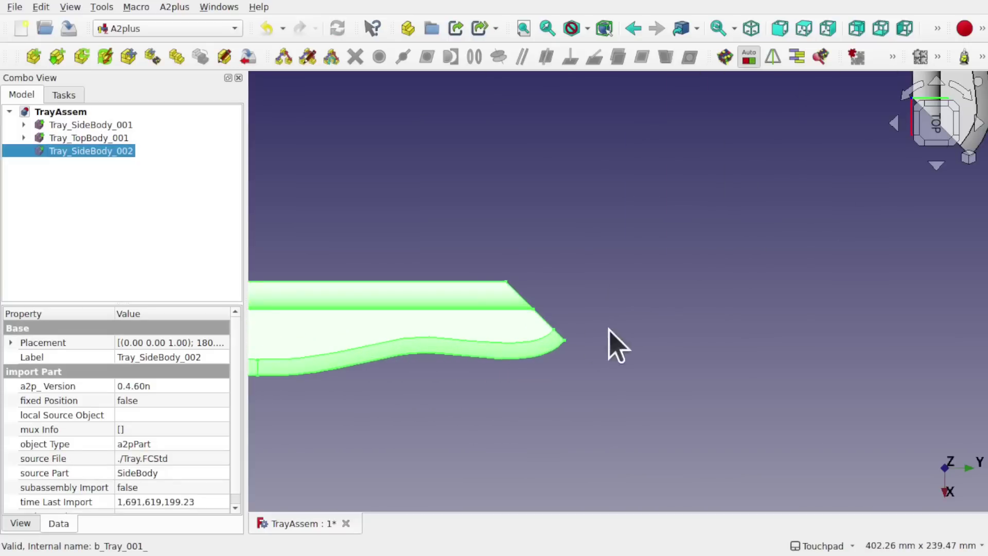
left_click_drag(616, 345, 569, 369, "alt")
left_click(569, 369)
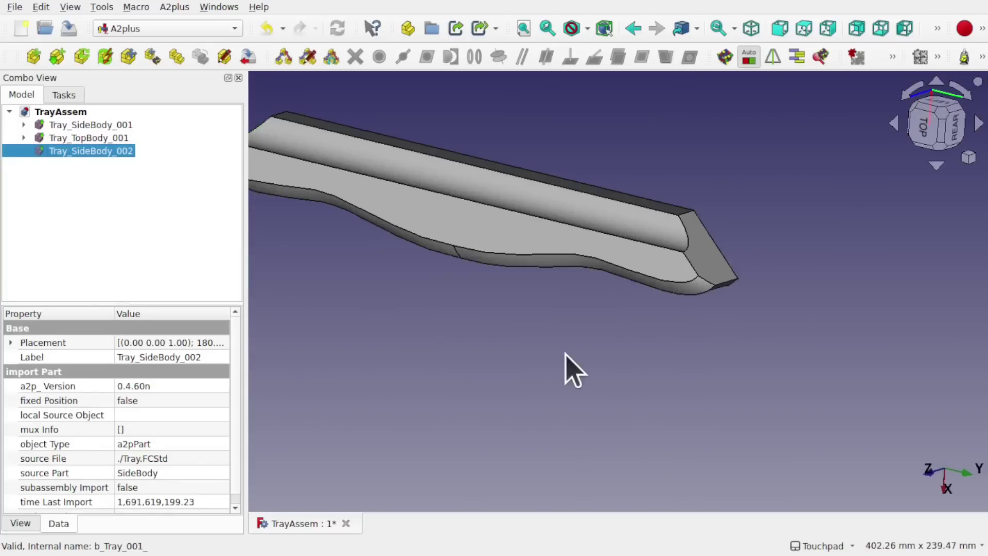
left_click(714, 283)
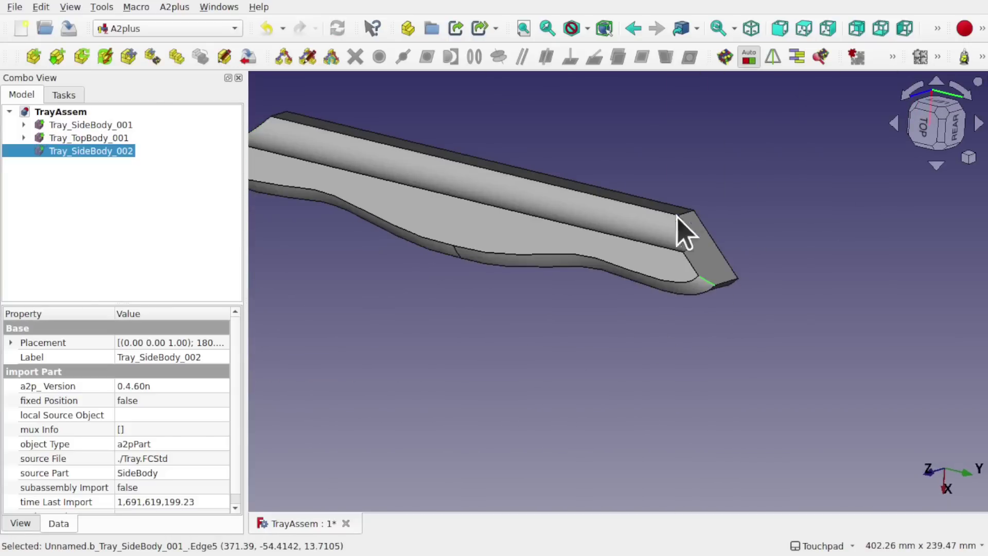
left_click(750, 260)
left_click(739, 280)
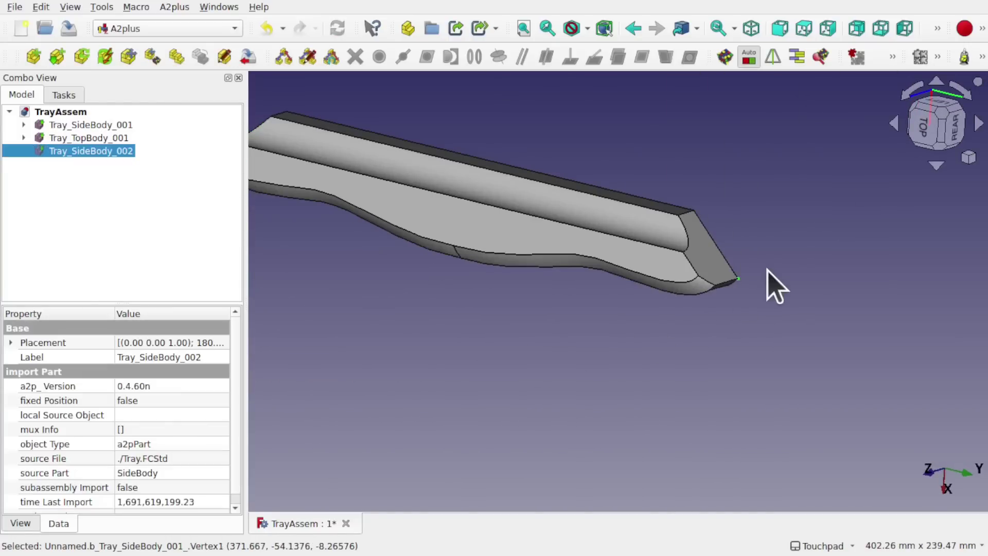
scroll(765, 283, "down", 5)
left_click_drag(766, 282, 896, 234, "alt")
scroll(839, 269, "up", 8)
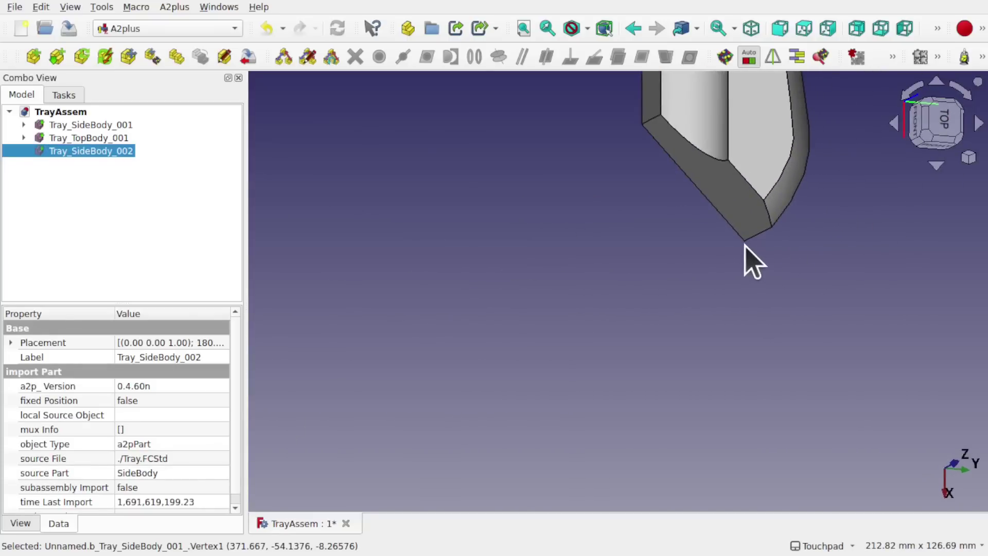
left_click(744, 242, "ctrl")
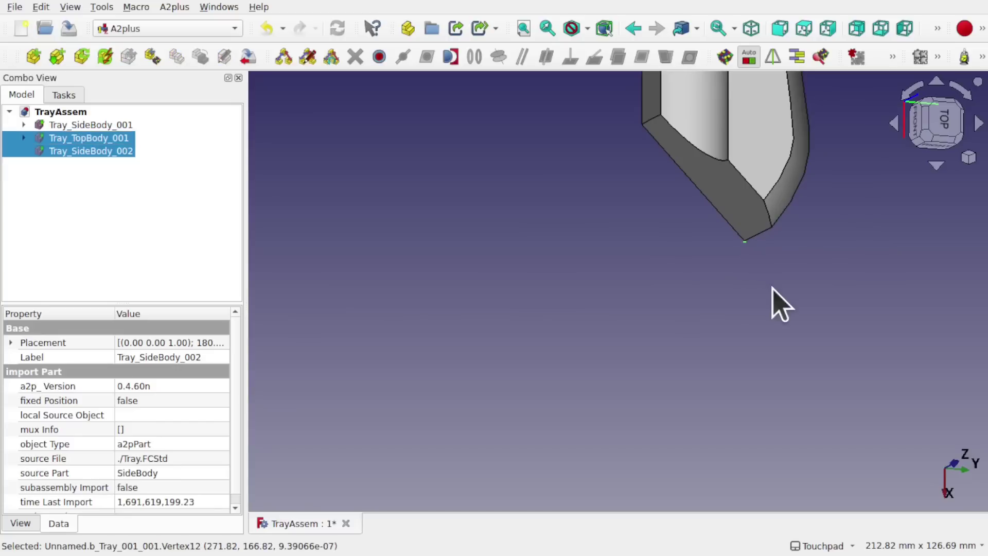
left_click(380, 57)
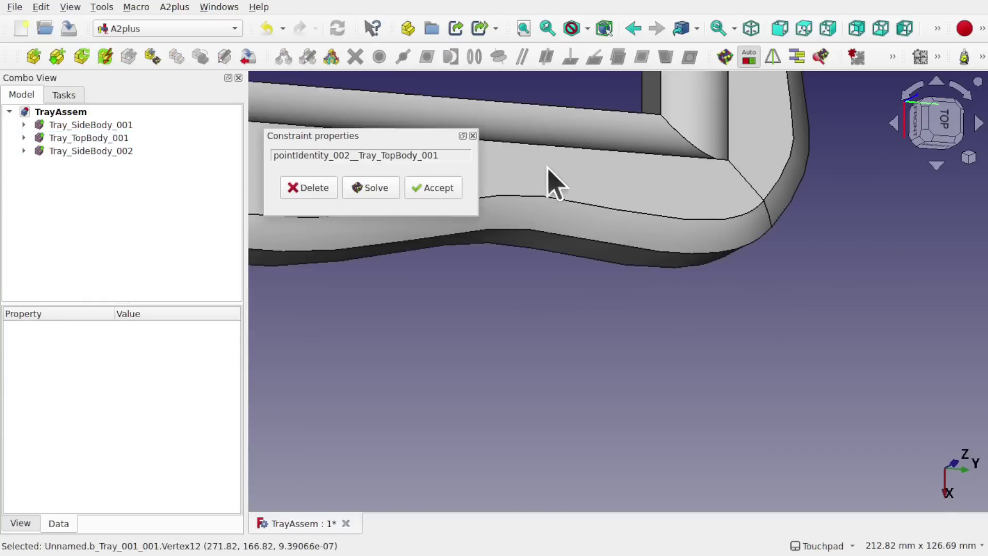
left_click(439, 188)
scroll(441, 190, "down", 5)
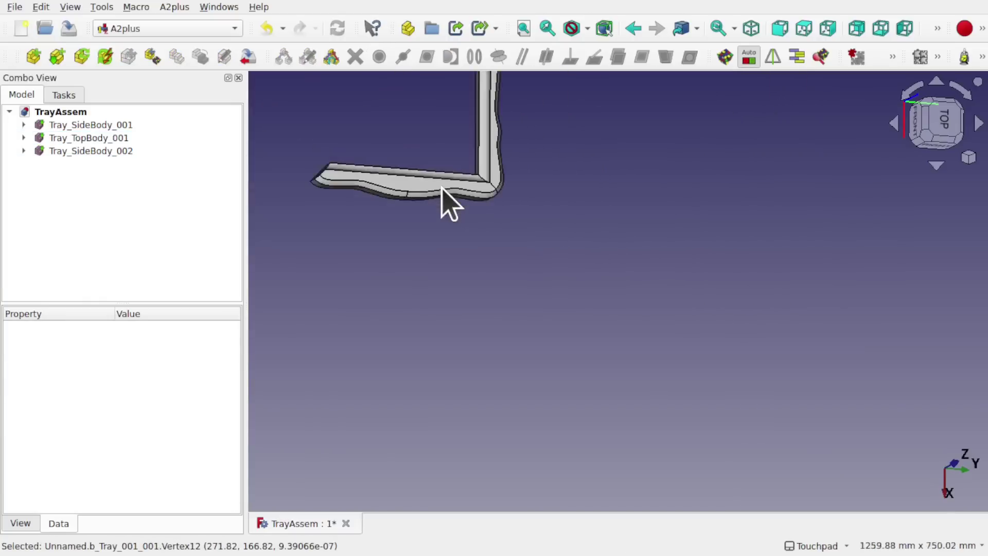
Step: Duplicate the top body, place the copy beyond the open ends of the side bodies and rotate it 180 degrees
scroll(548, 366, "down", 1)
left_click(566, 242)
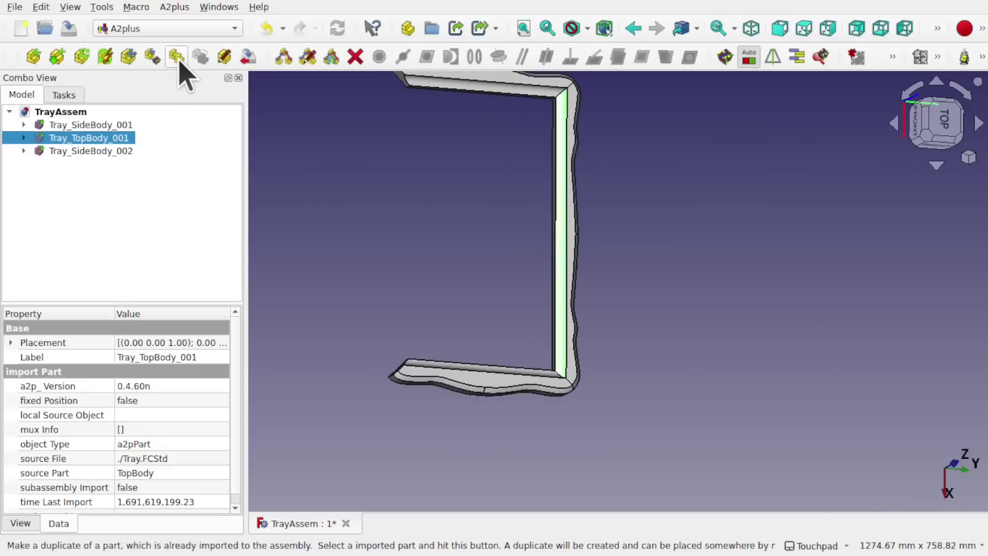
left_click(102, 164)
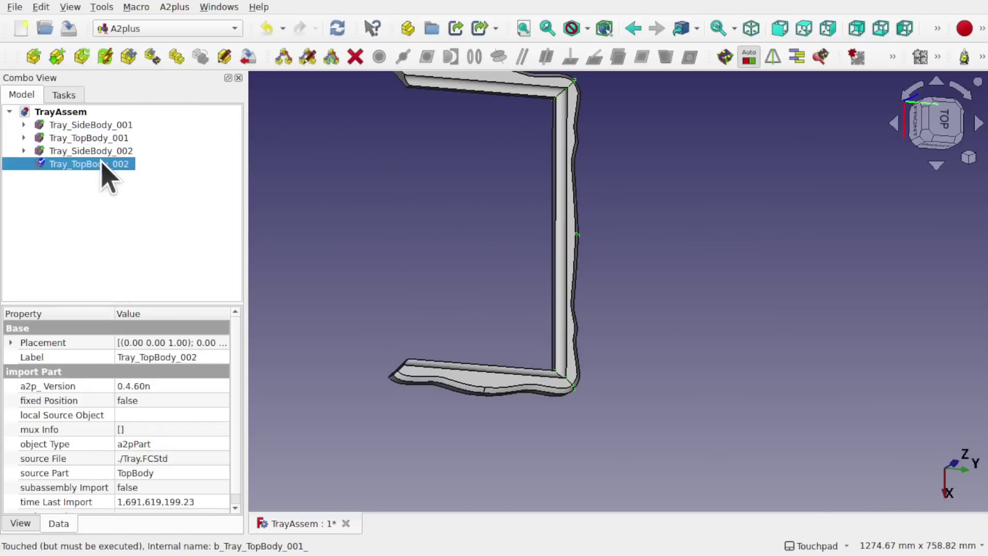
right_click(105, 175)
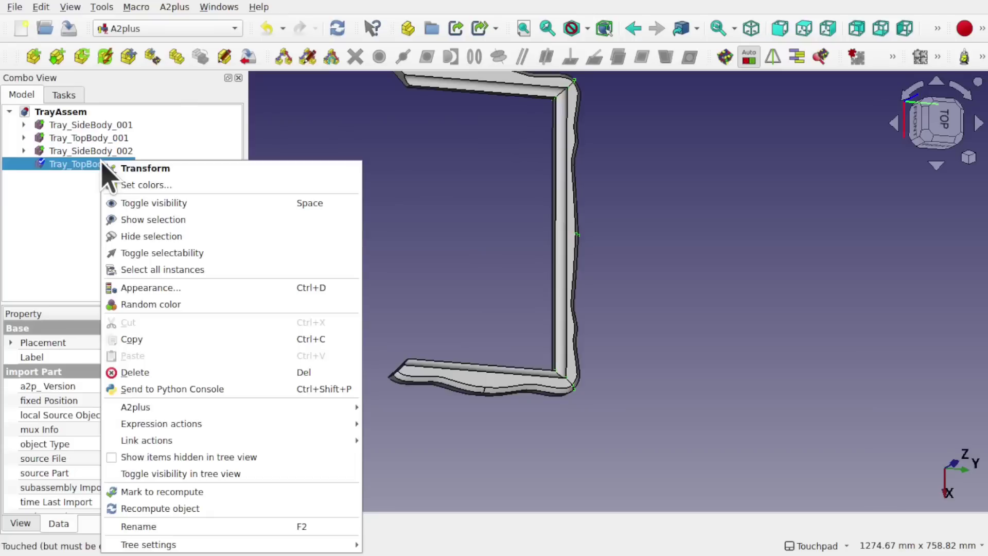
left_click(131, 169)
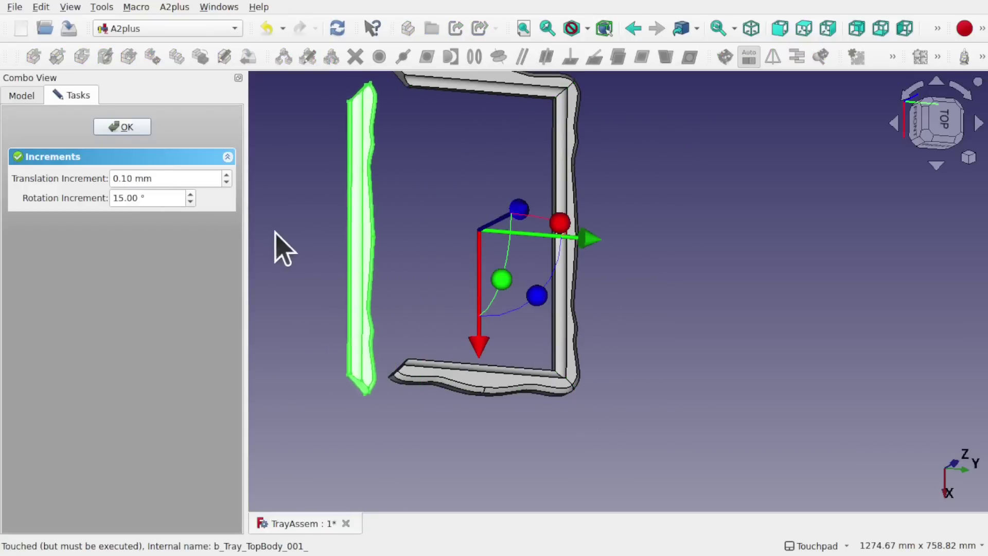
left_click(280, 248)
left_click_drag(537, 296, 453, 177)
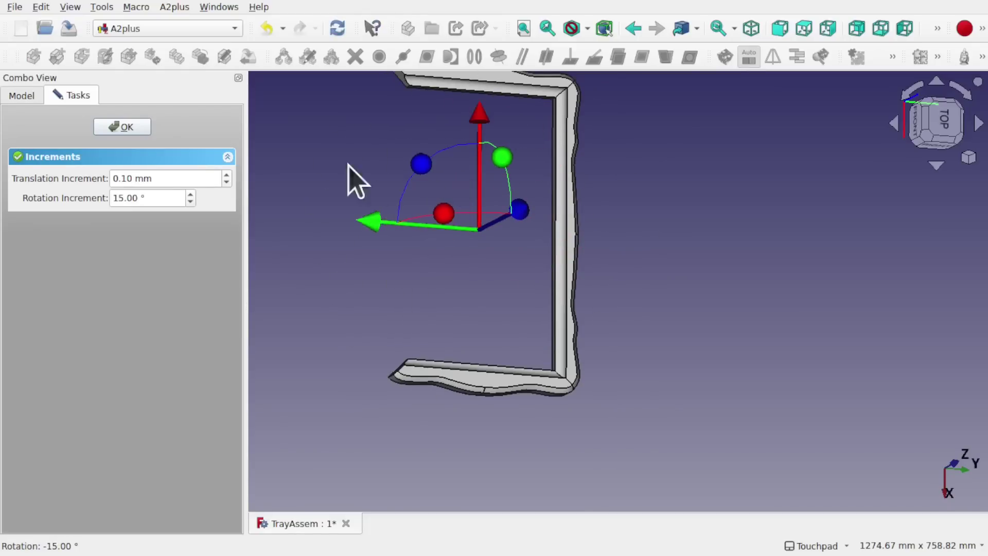
left_click(129, 133)
Step: Select the inner bottom corner vertex on the copied top body's mitred end nearest the copied side body
scroll(400, 198, "down", 4)
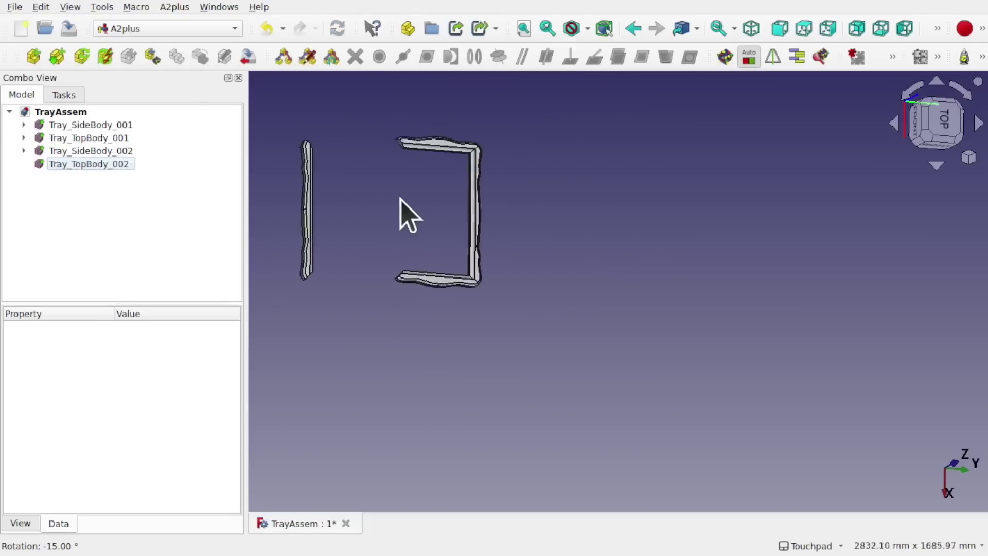
scroll(400, 206, "down", 2)
scroll(396, 214, "up", 1)
scroll(316, 253, "up", 5)
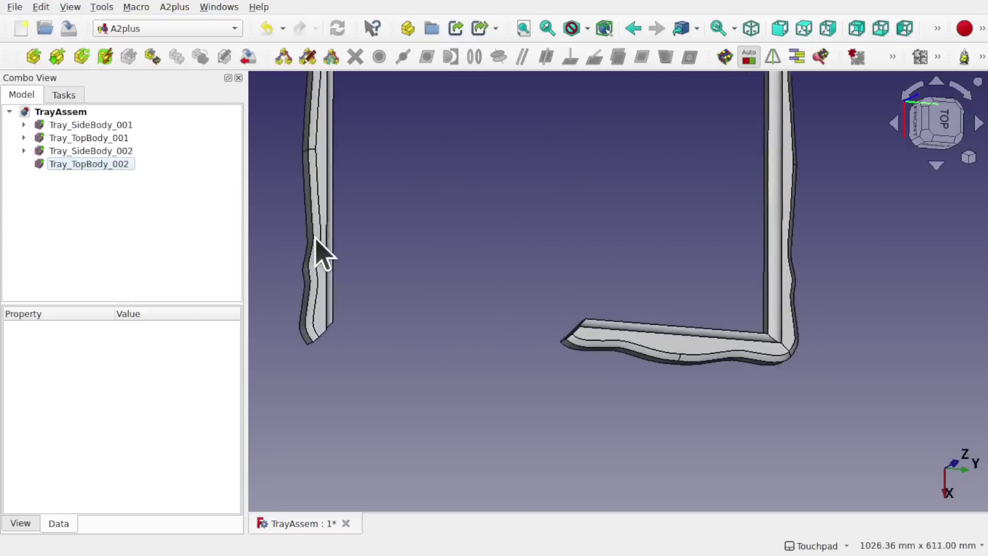
scroll(317, 253, "up", 1)
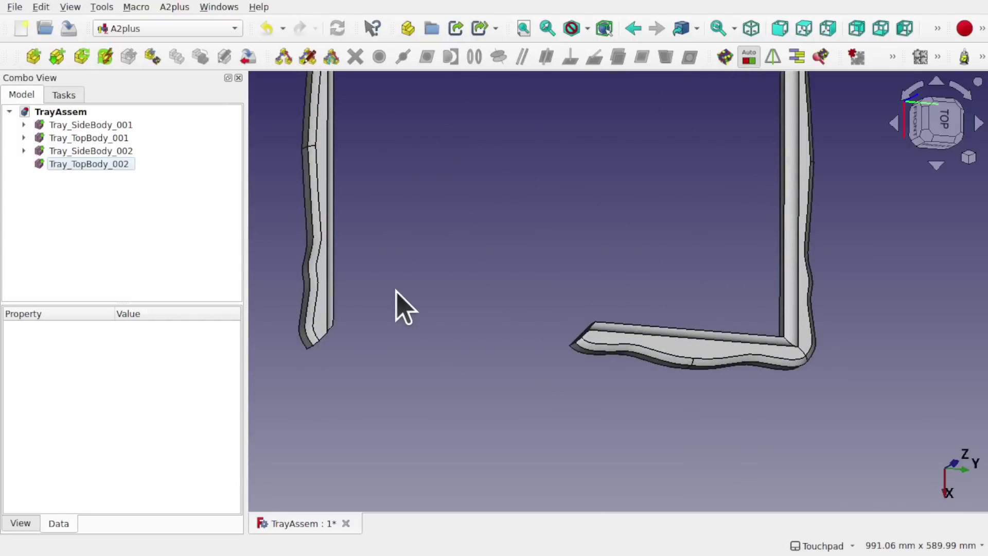
left_click_drag(374, 318, 359, 227, "alt")
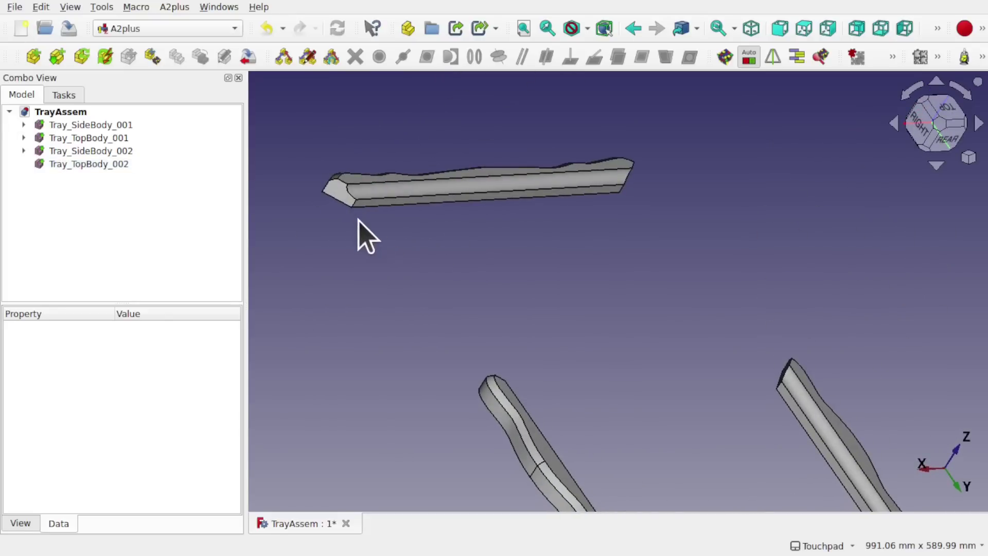
scroll(347, 209, "up", 5)
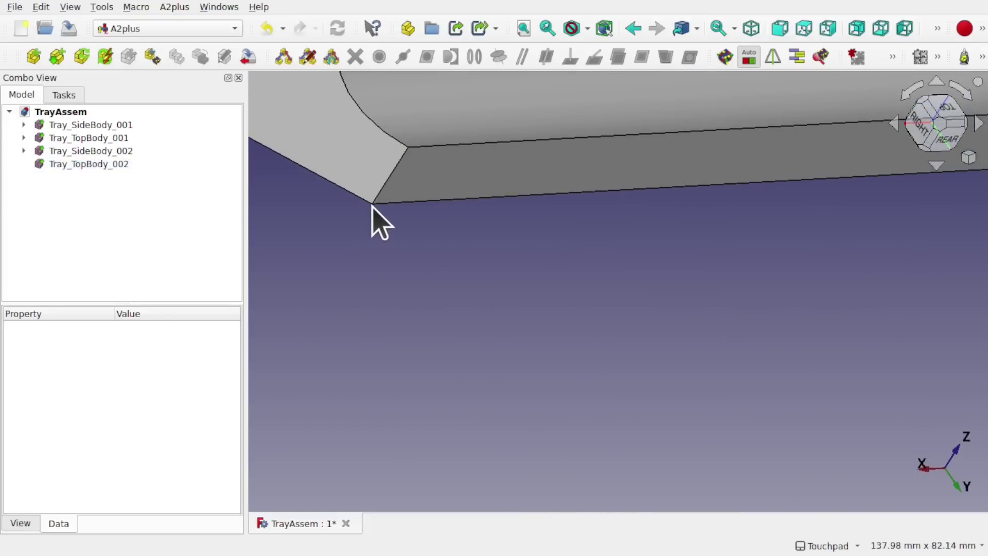
left_click(371, 203)
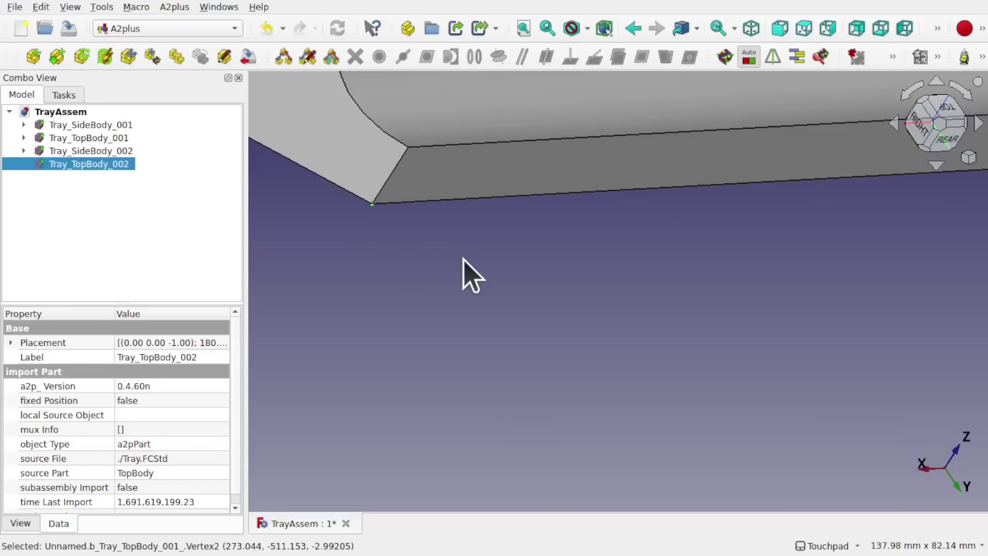
scroll(464, 273, "down", 5)
left_click(463, 274)
scroll(464, 273, "down", 2)
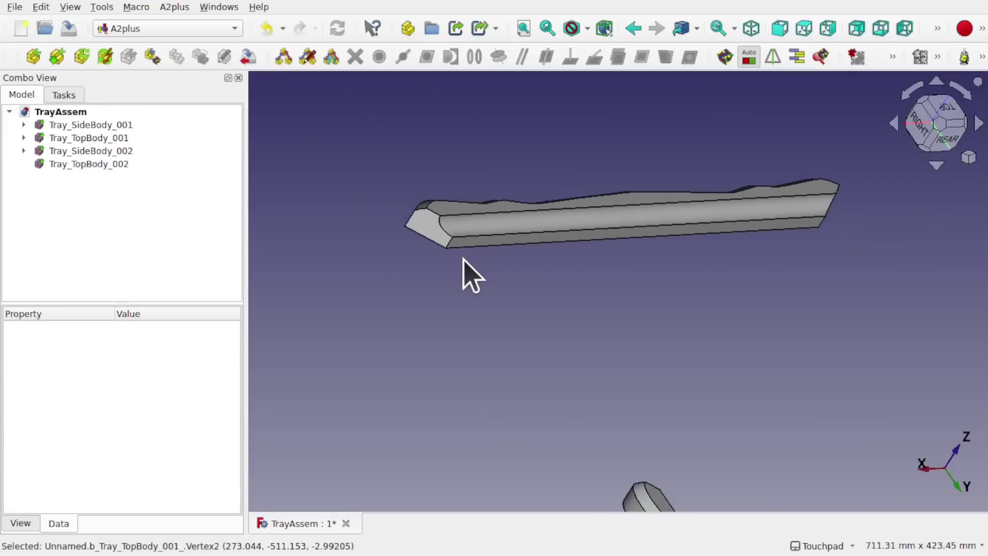
scroll(463, 273, "up", 4)
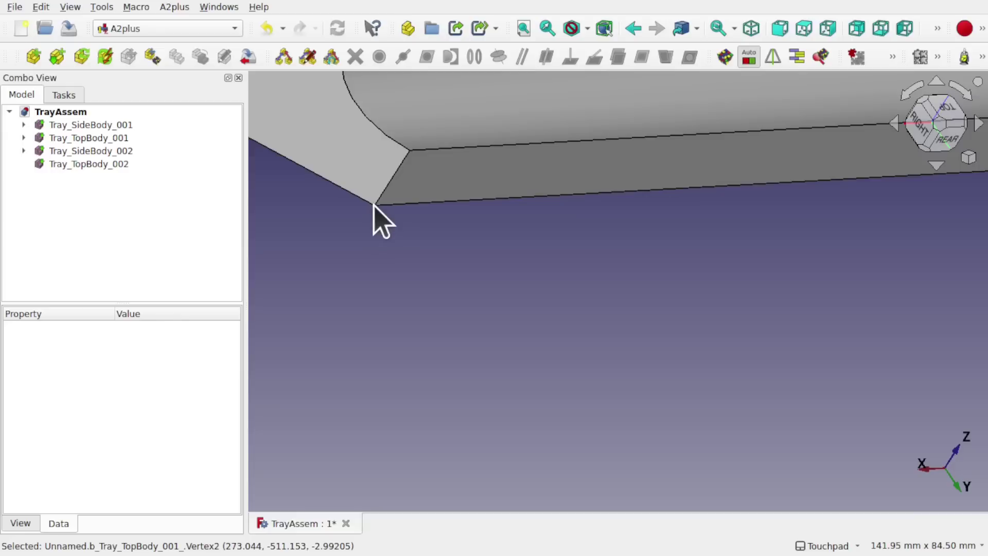
left_click(373, 204)
left_click(372, 211)
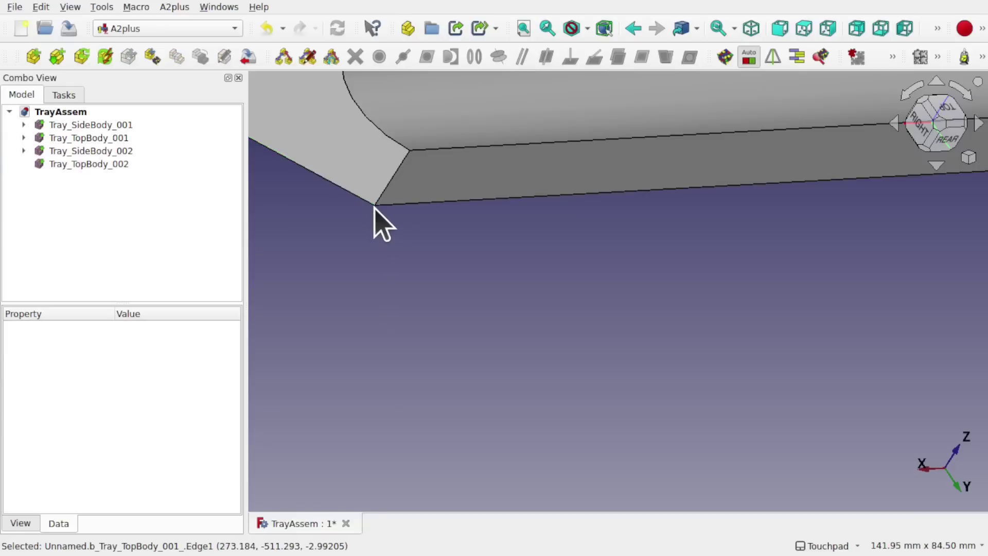
left_click(375, 207)
Step: Add the matching inner bottom vertex of the copied side body's free end and join both with a point-to-point constraint
left_click_drag(425, 247, 595, 315, "alt")
scroll(596, 315, "down", 8)
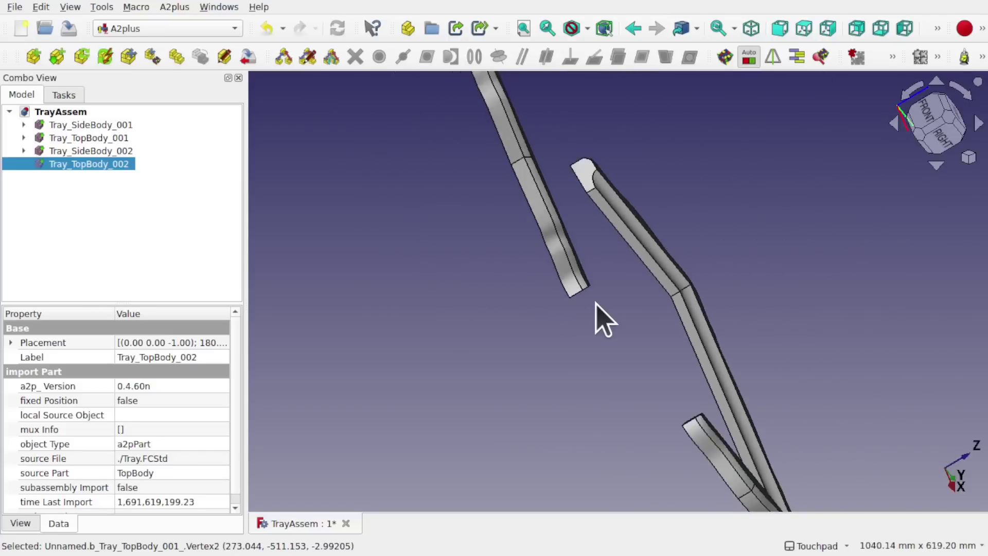
left_click_drag(641, 387, 597, 263, "alt")
scroll(644, 332, "up", 5)
scroll(624, 294, "down", 5)
left_click_drag(672, 496, 561, 313, "alt")
scroll(660, 473, "up", 5)
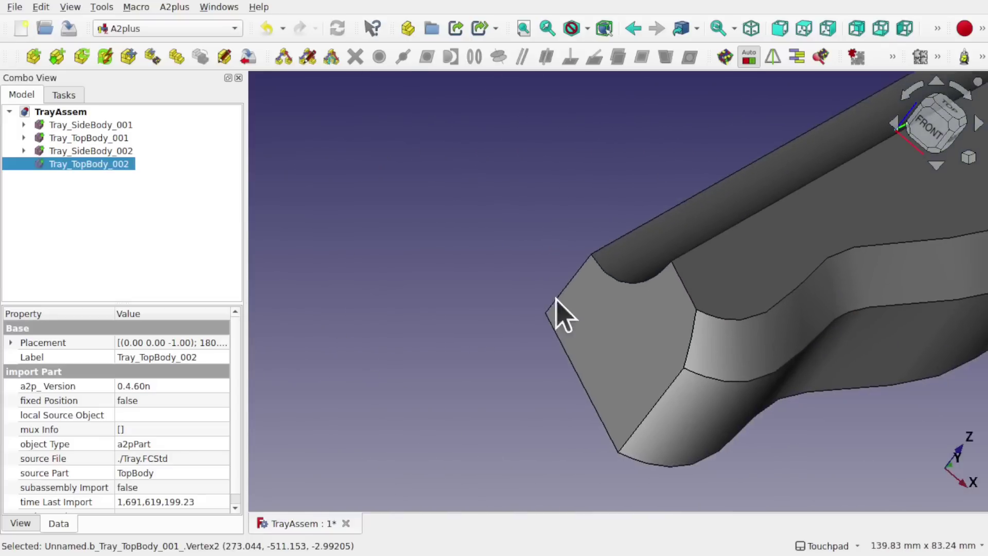
left_click(551, 327, "ctrl")
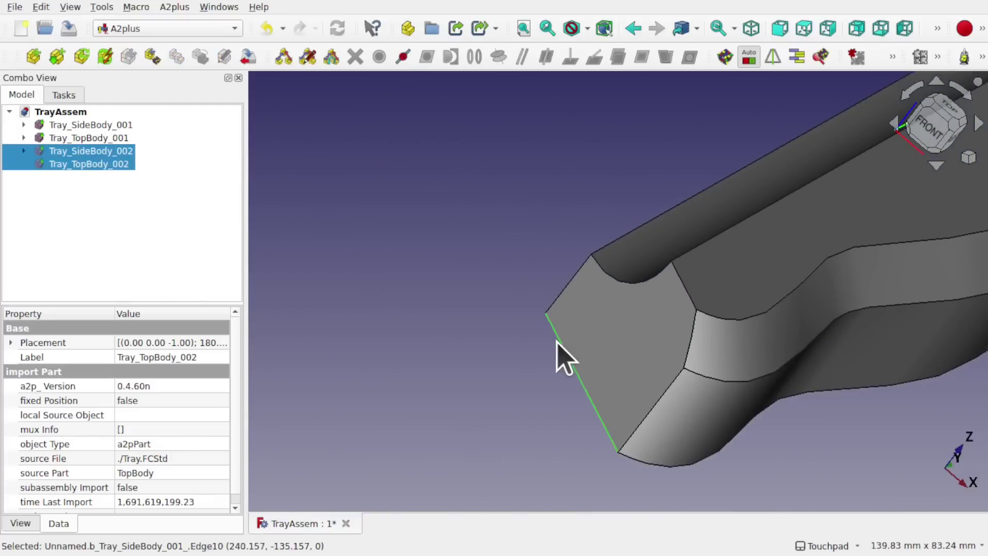
left_click(564, 357, "ctrl")
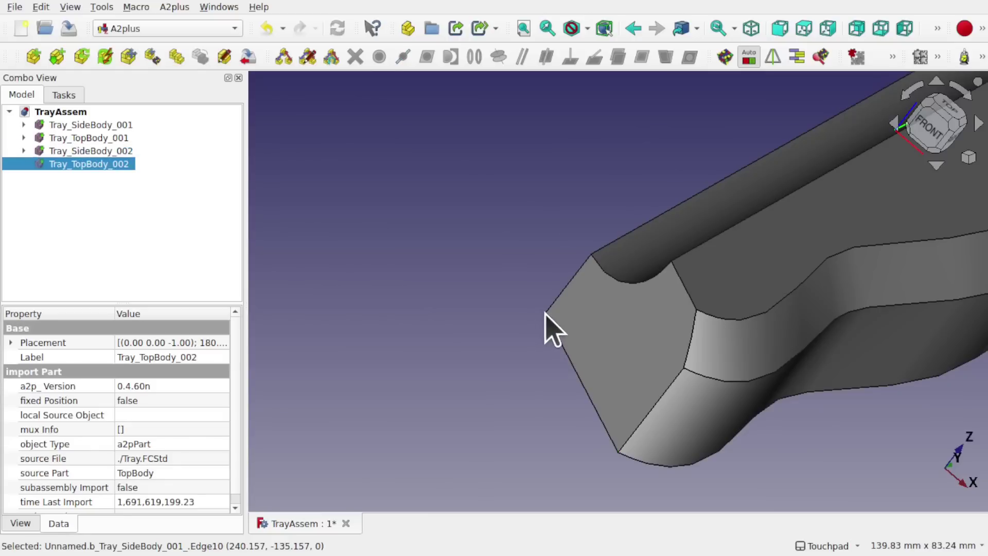
left_click(545, 313, "ctrl")
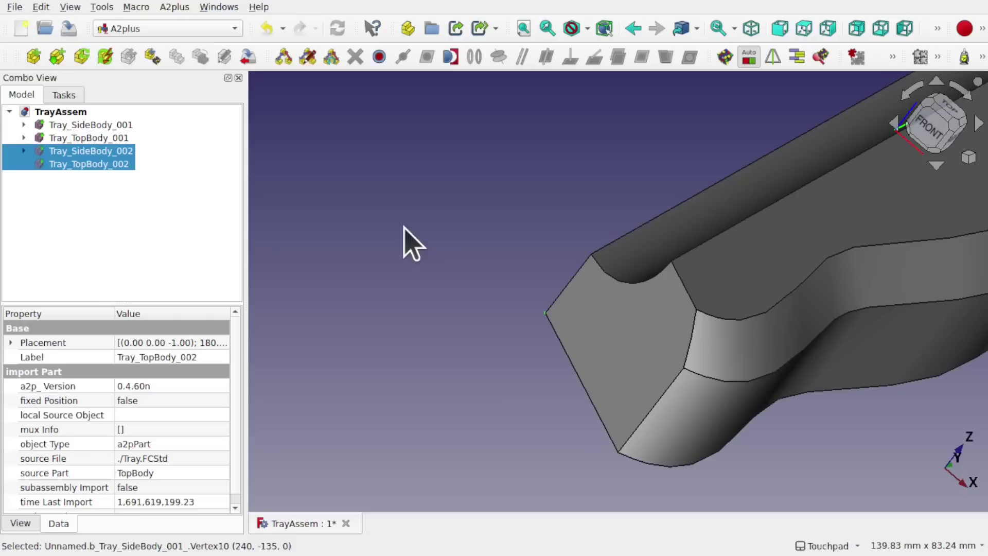
left_click(380, 58)
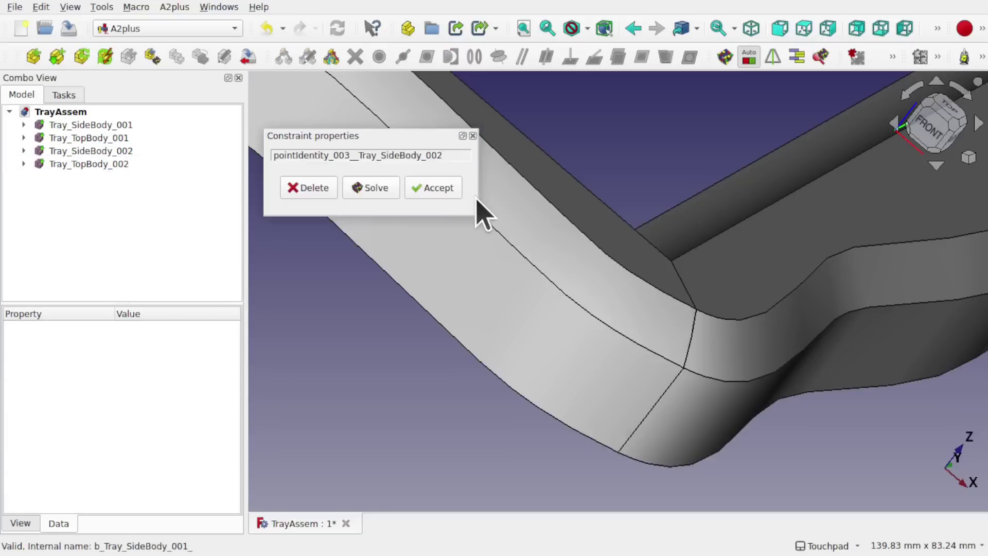
left_click(432, 190)
Step: Look over the newly joined corner from above and save the TrayAssem document
scroll(571, 261, "down", 3)
middle_click_drag(578, 269, 530, 261)
scroll(591, 247, "down", 2)
key("ctrl+s")
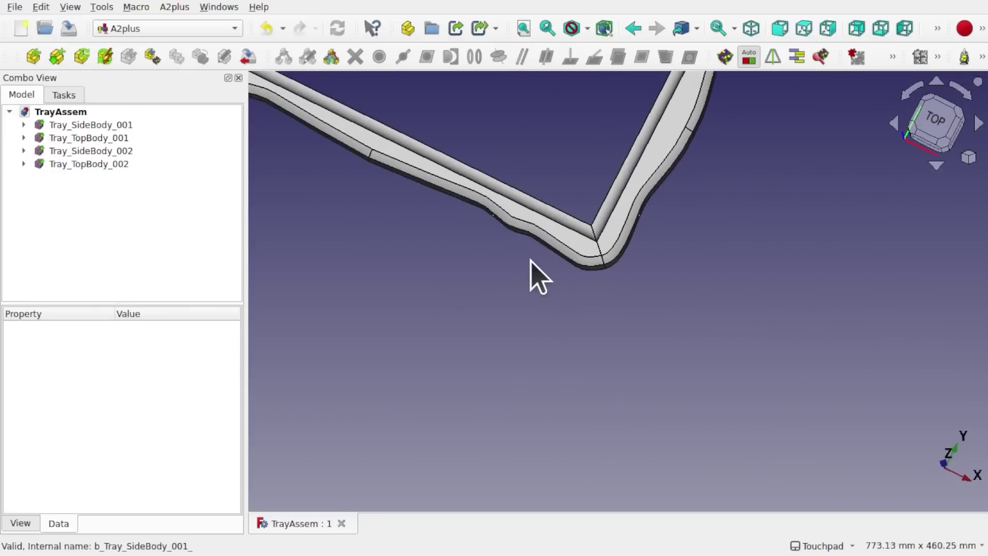
Step: Inspect the closed tray frame and its four mitred corners from above and at an oblique angle
scroll(530, 262, "down", 3)
middle_click_drag(530, 264, 547, 249)
scroll(540, 217, "up", 3)
middle_click_drag(690, 280, 704, 310)
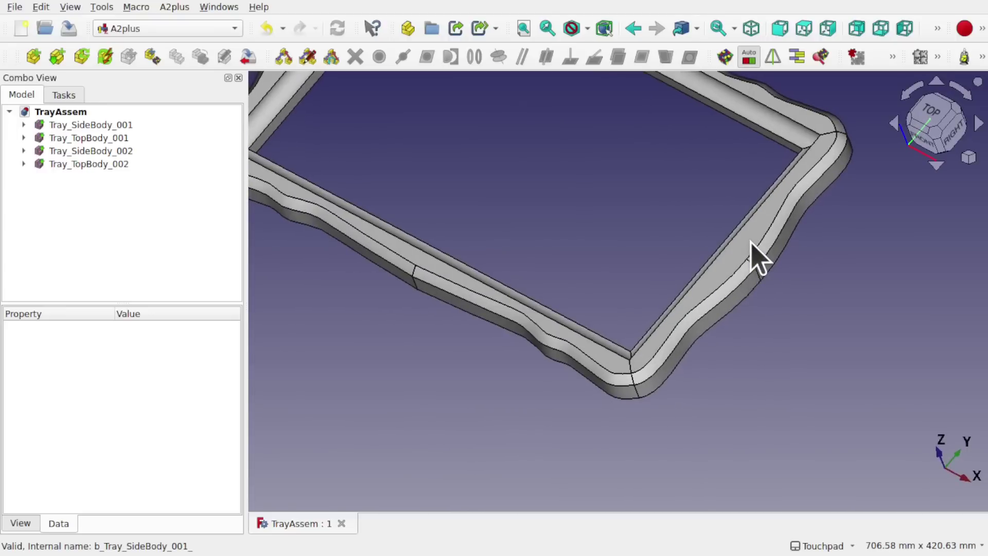
scroll(650, 228, "down", 3)
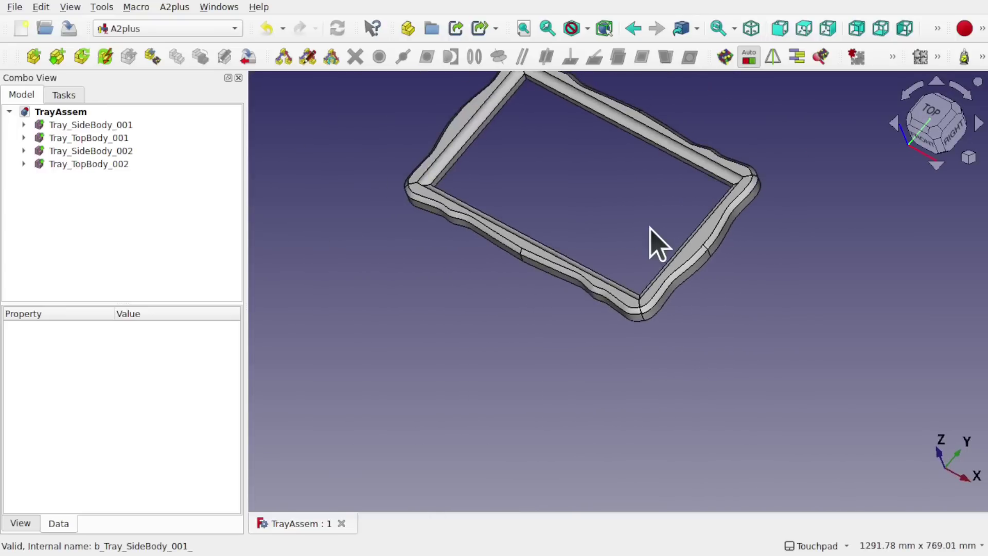
middle_click_drag(650, 230, 665, 298)
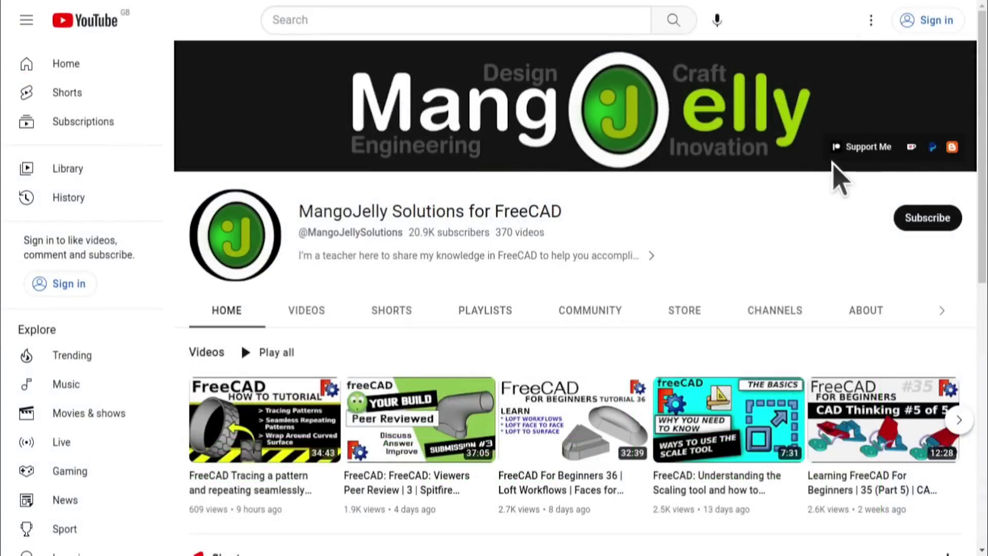
Step: On the MangoJelly Solutions YouTube channel page, view the channel description with its donation and blog links
left_click(865, 314)
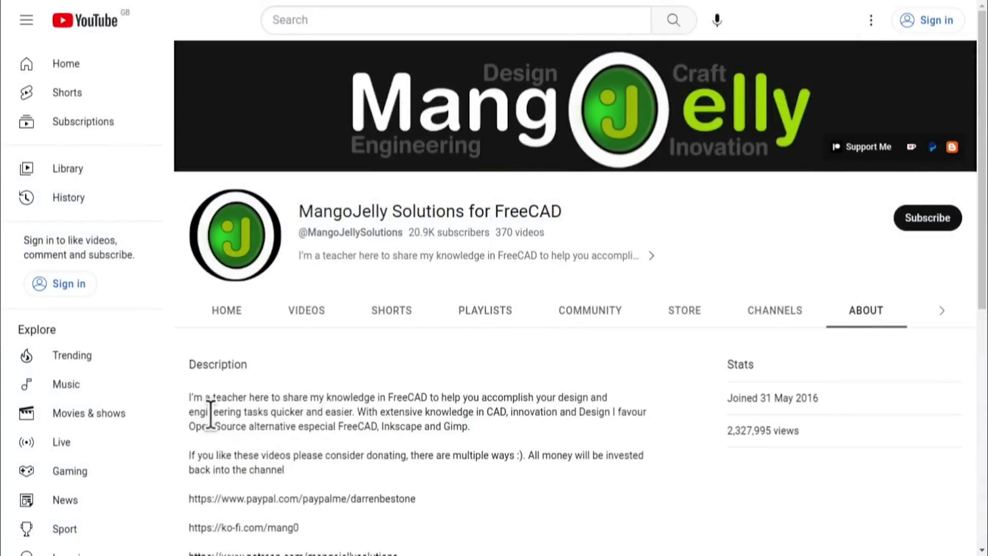
scroll(212, 411, "down", 3)
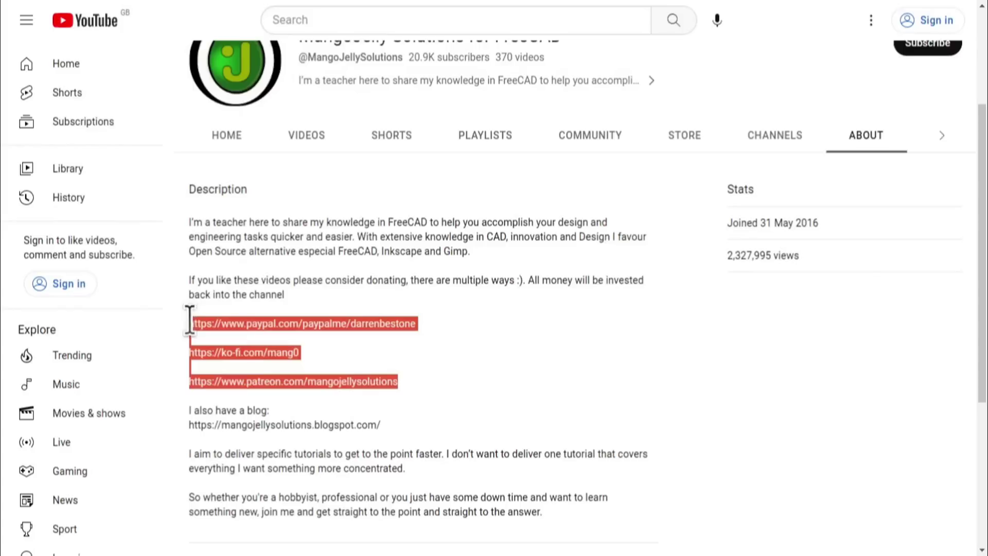
left_click(447, 377)
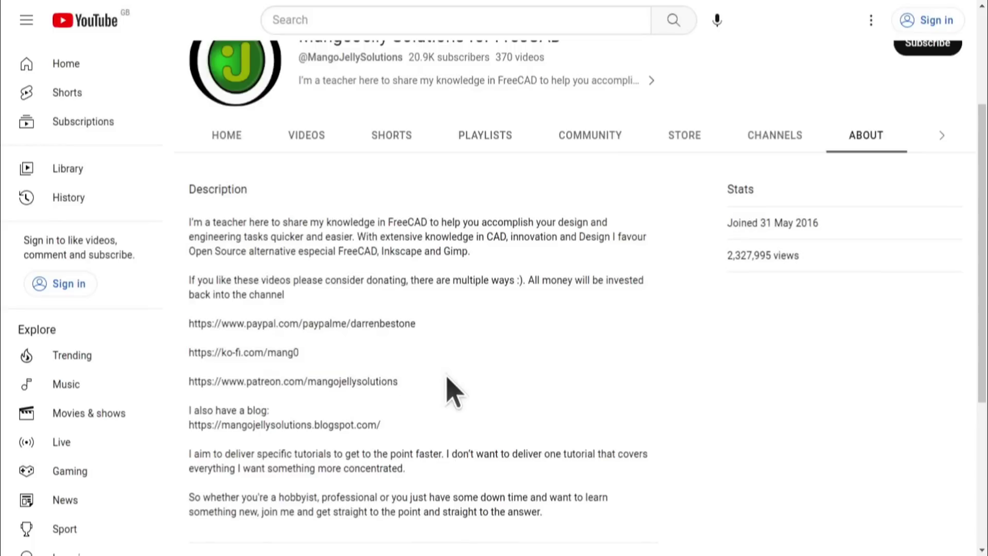